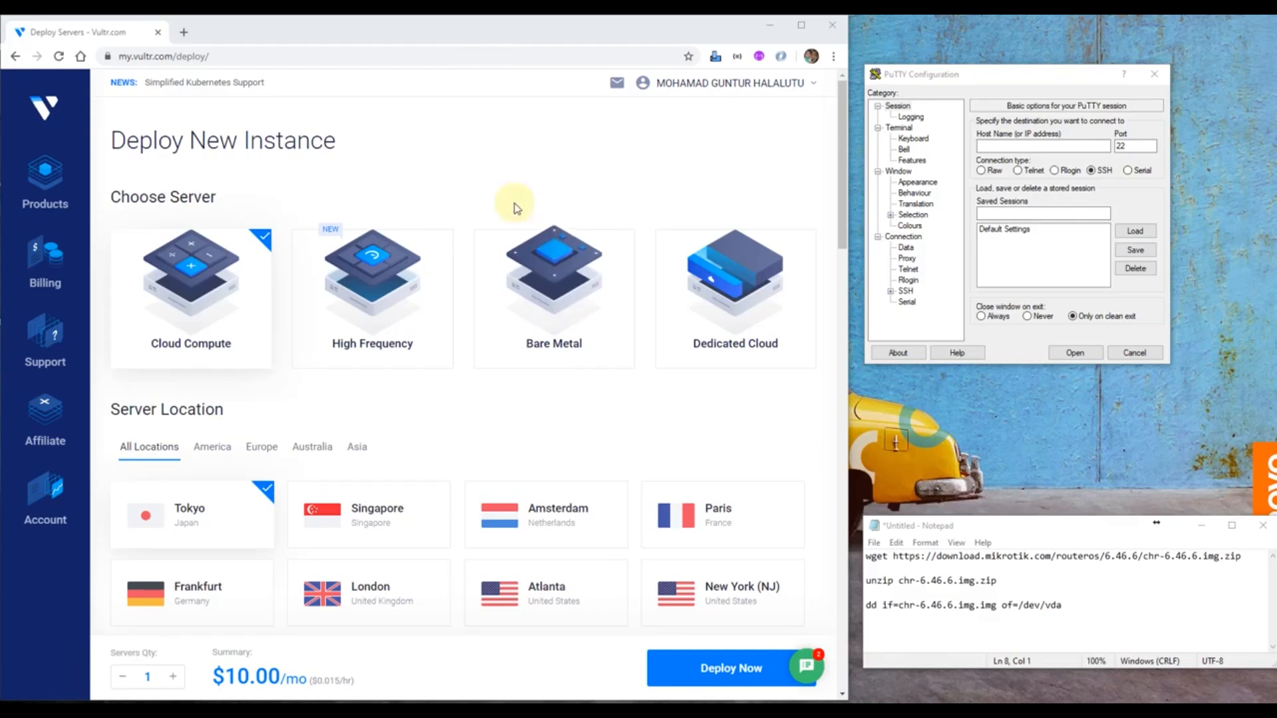
Try Singapore as the server location, but settle on Tokyo, Japan.
scroll(495, 246, down, 3)
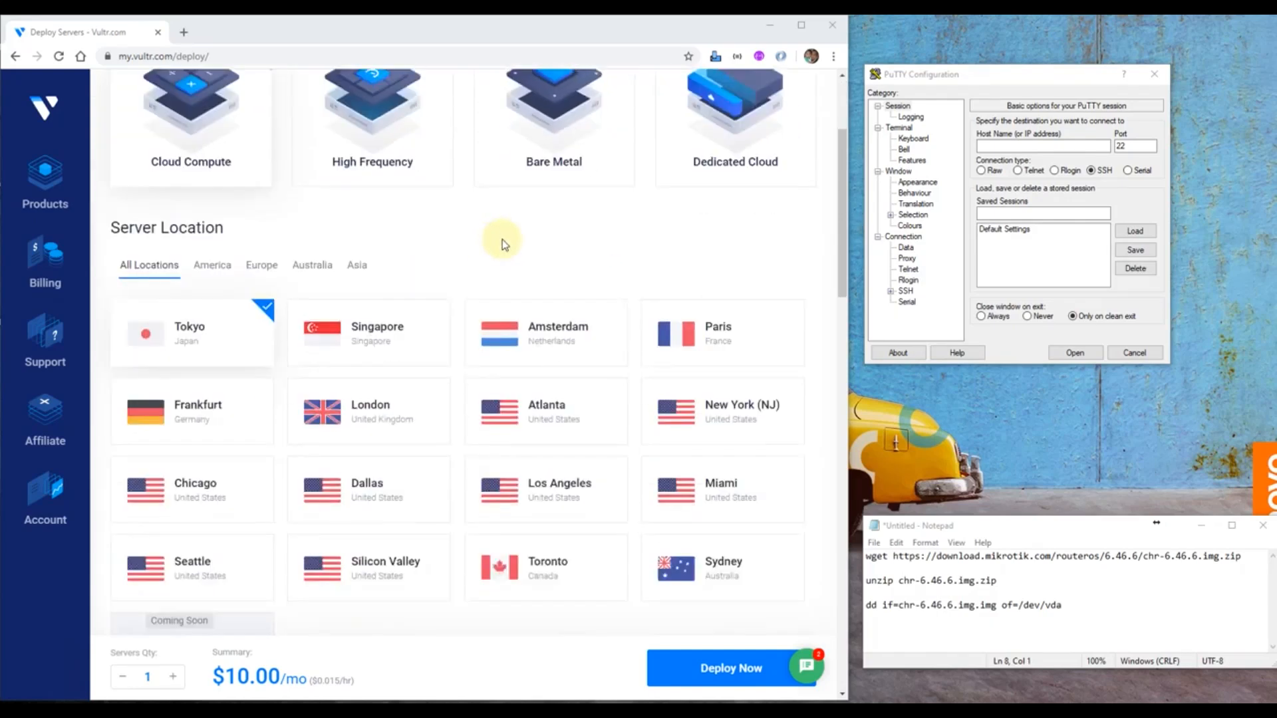
click(380, 326)
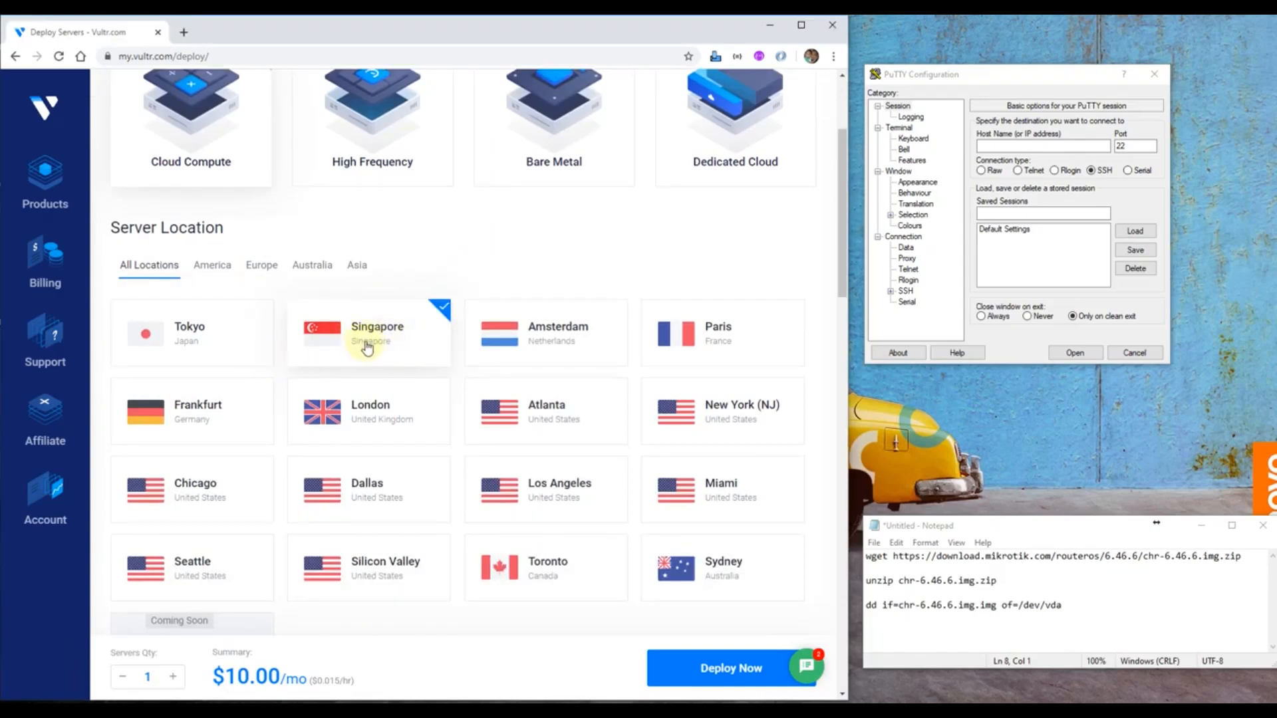
click(211, 333)
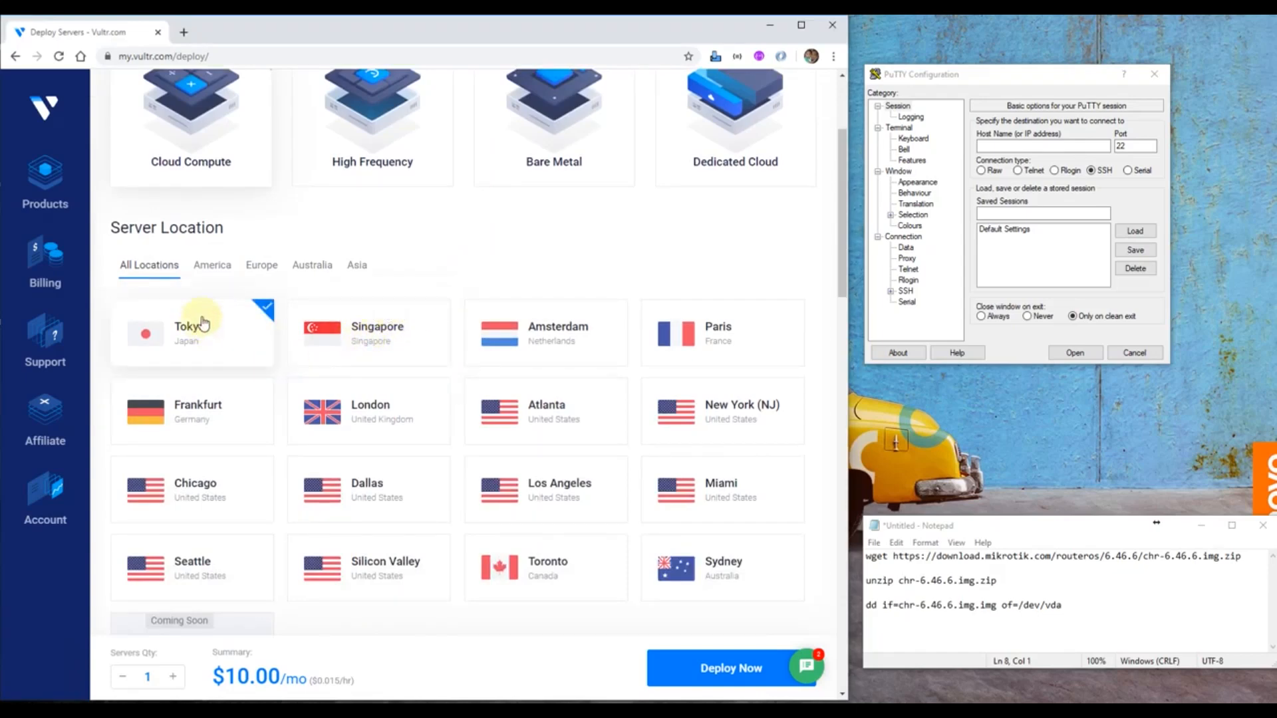
scroll(453, 281, down, 1)
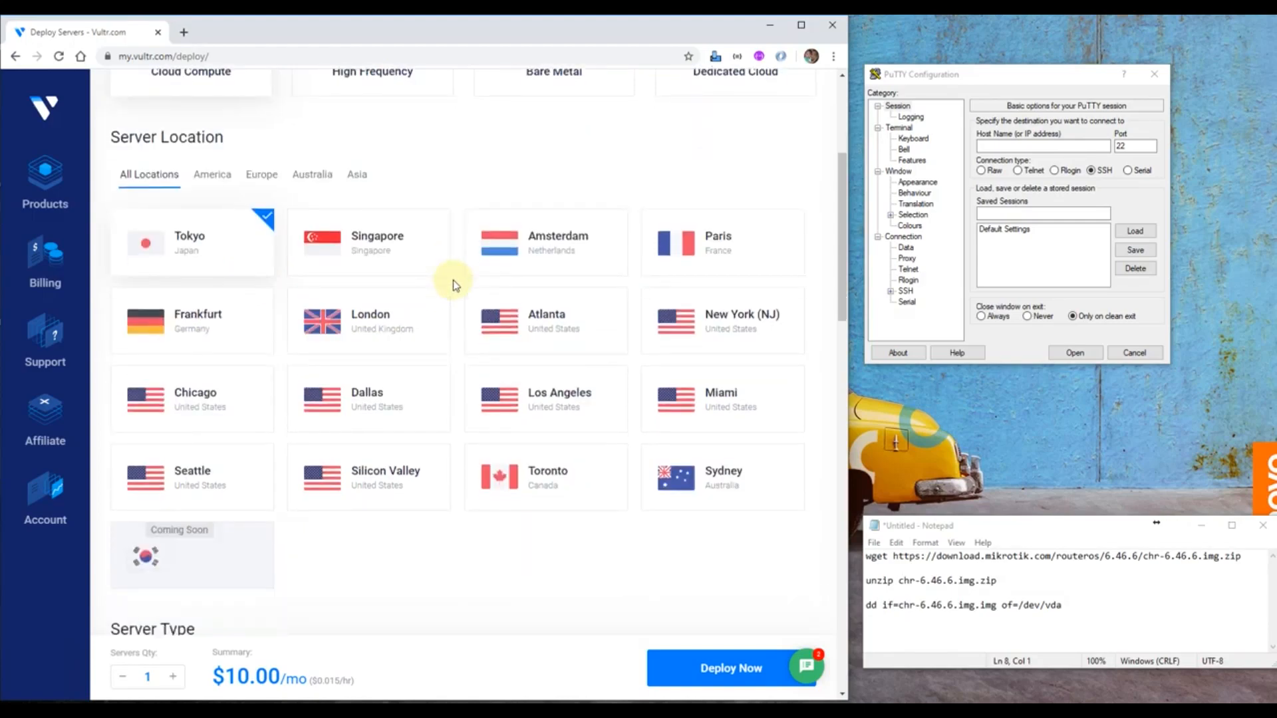
Look through the available Application and Upload ISO server types for the new instance.
scroll(444, 282, up, 4)
scroll(444, 282, down, 9)
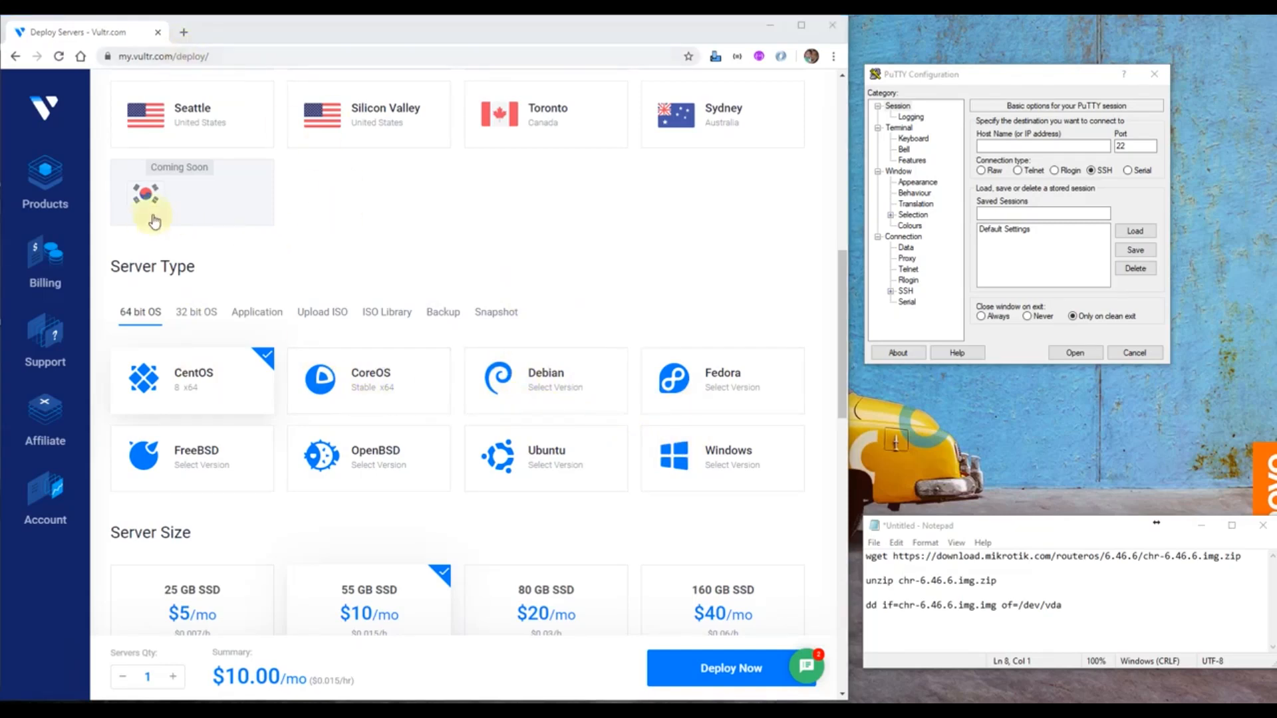
click(277, 316)
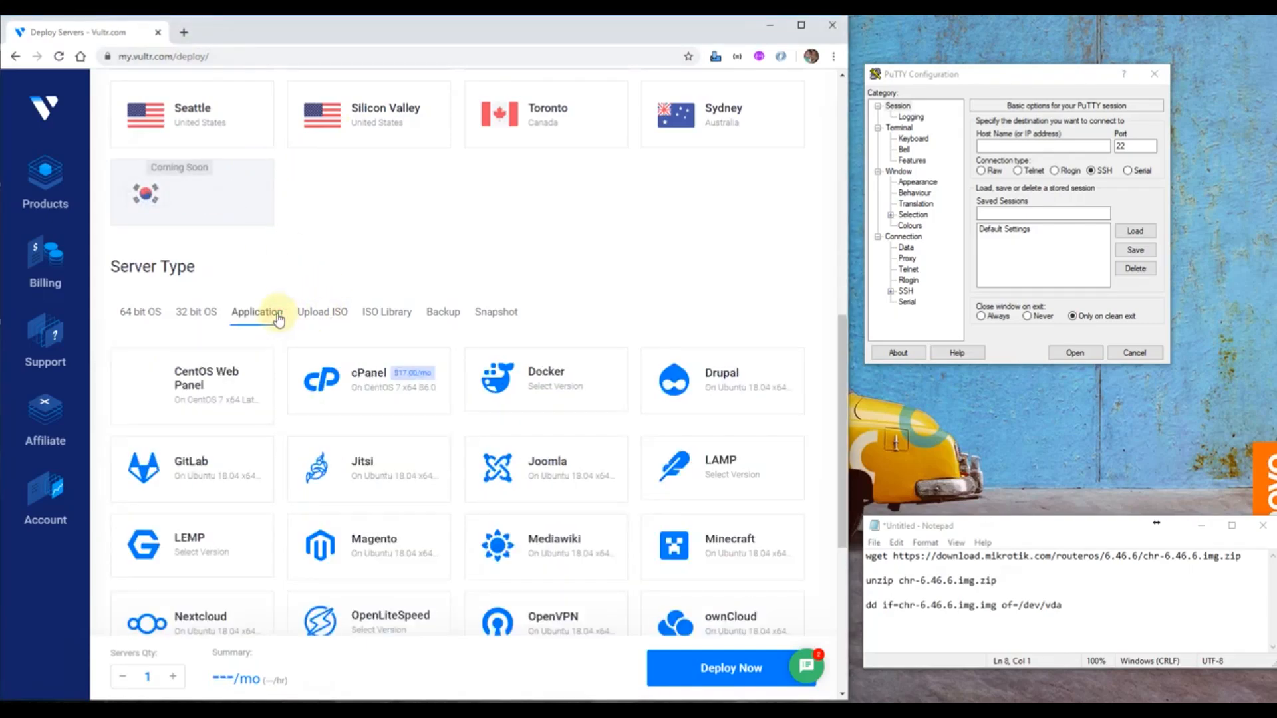
scroll(377, 287, down, 4)
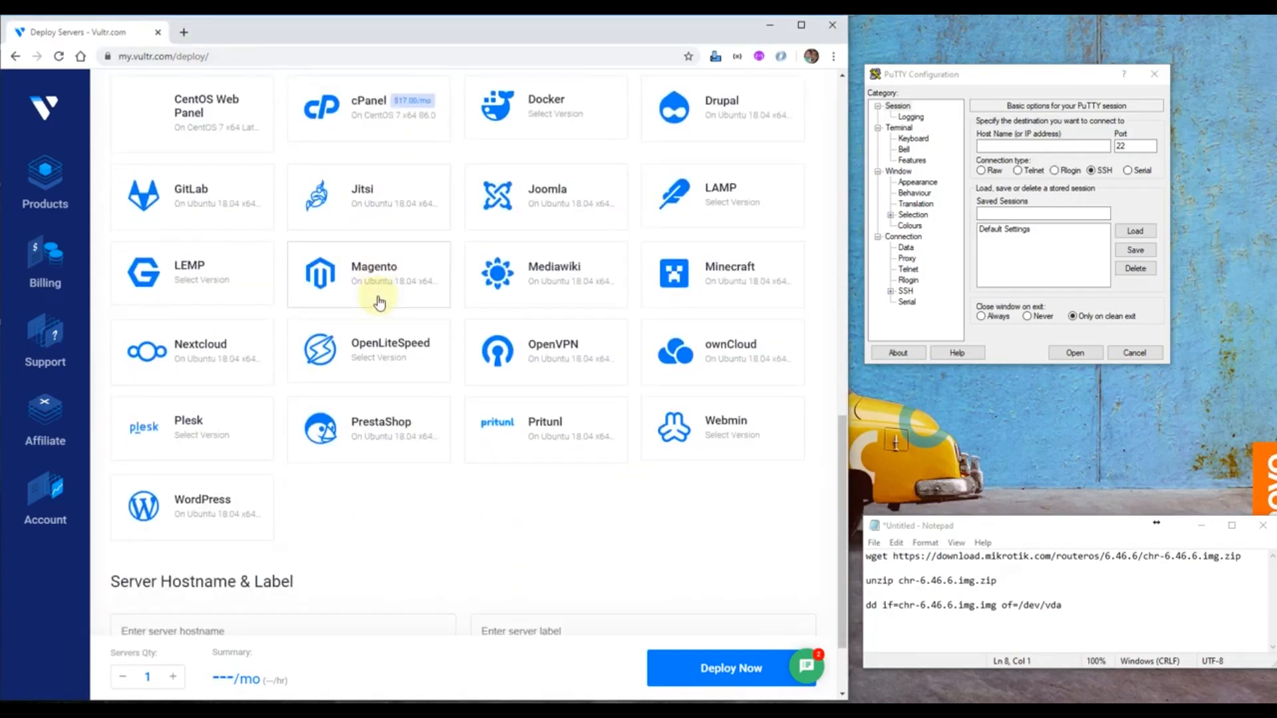
scroll(379, 302, up, 3)
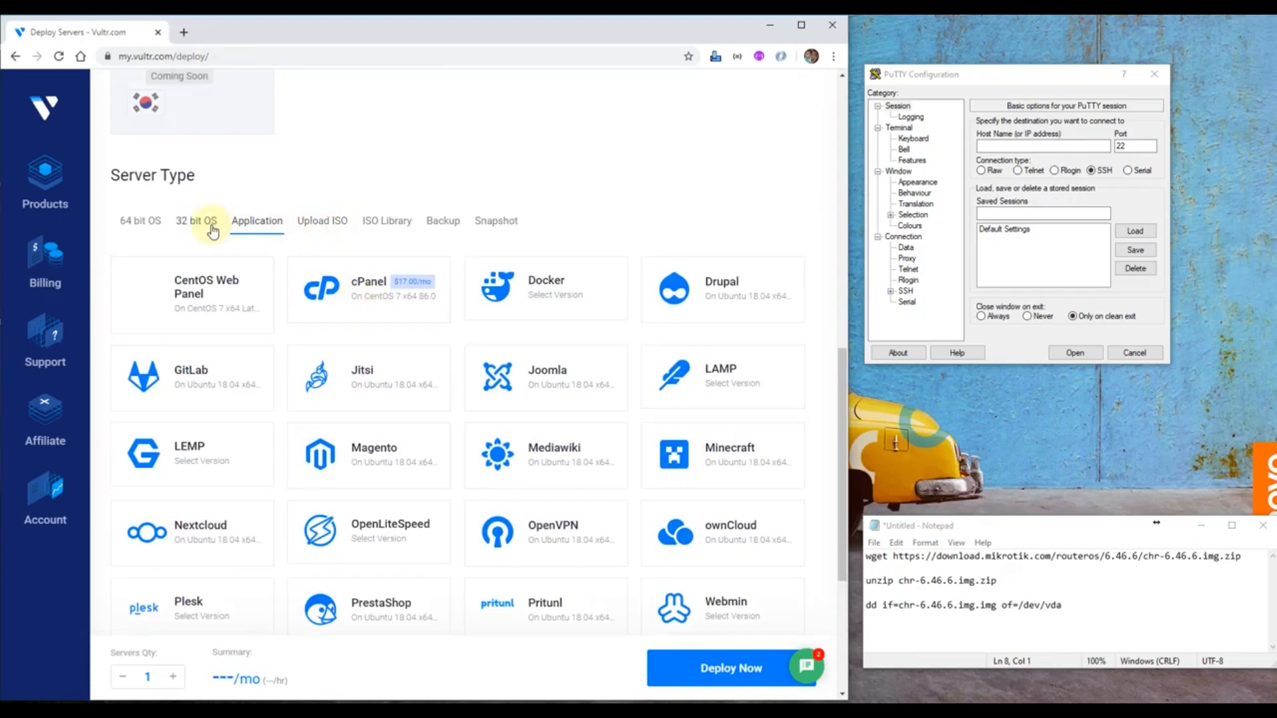
click(344, 221)
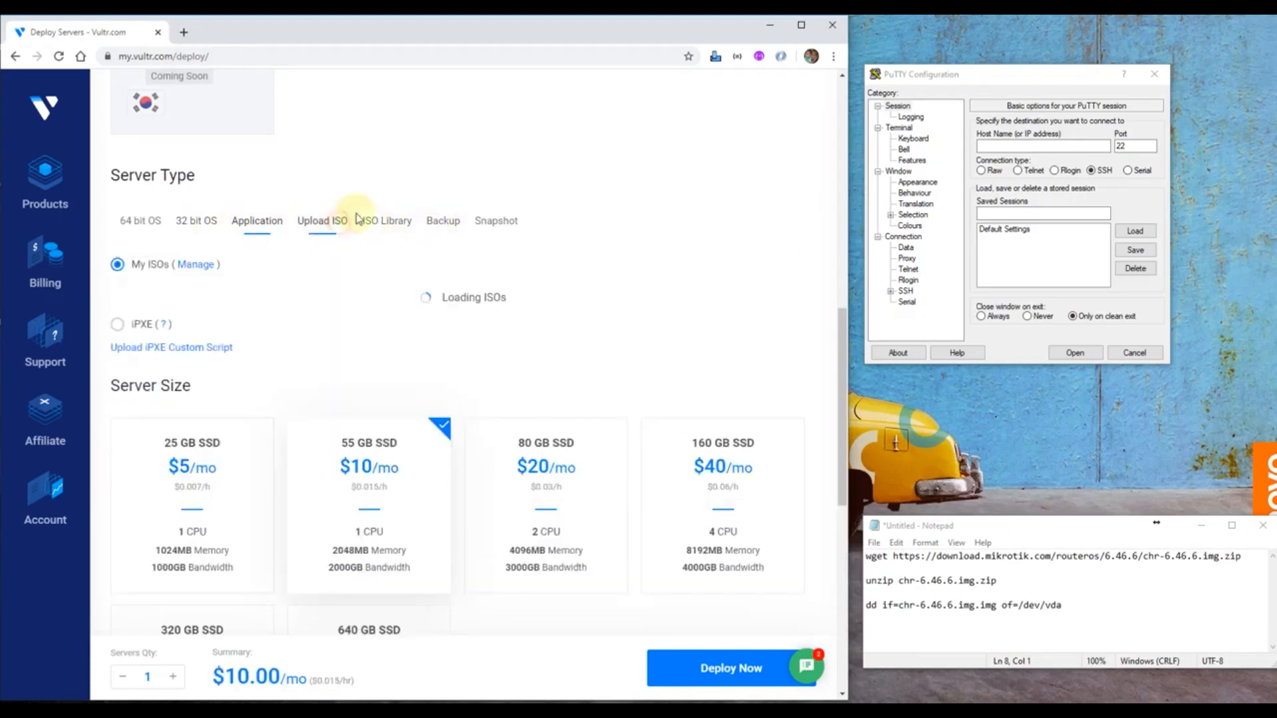
Choose SystemRescueCD from the ISO Library as the server type and the 25 GB SSD size at $5/mo.
click(385, 221)
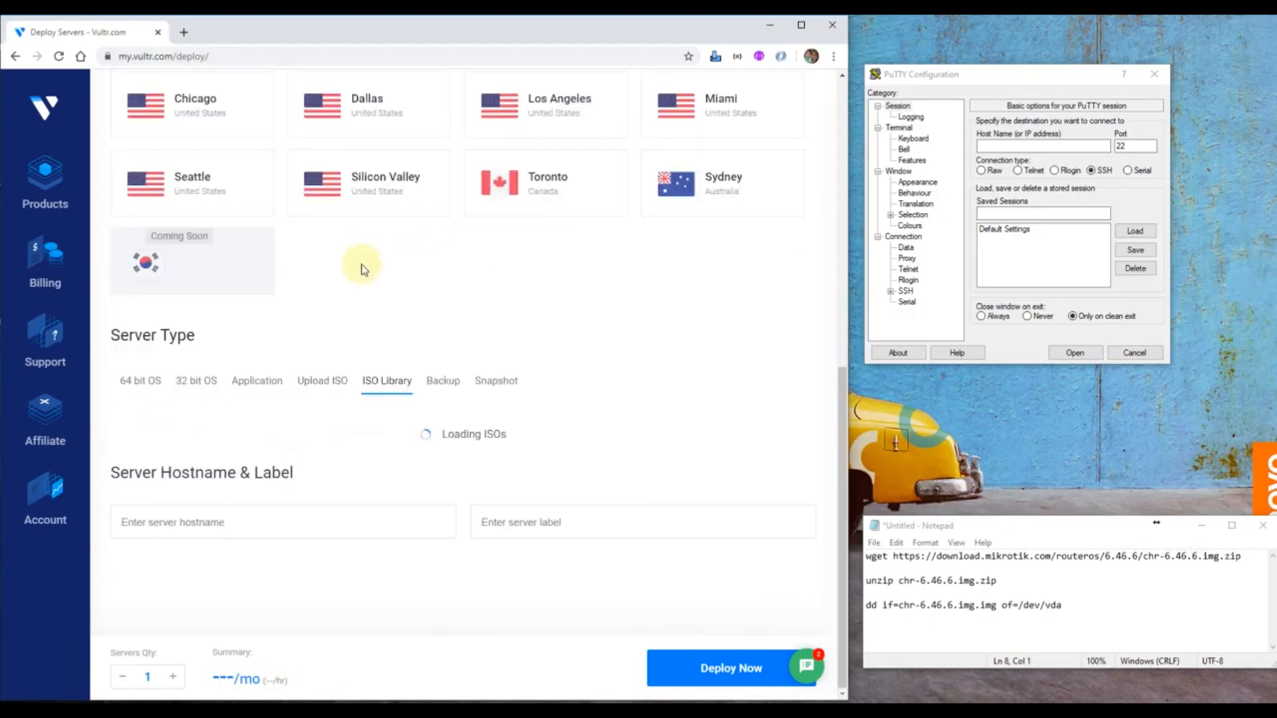
scroll(361, 266, down, 5)
scroll(370, 278, down, 8)
scroll(372, 278, up, 15)
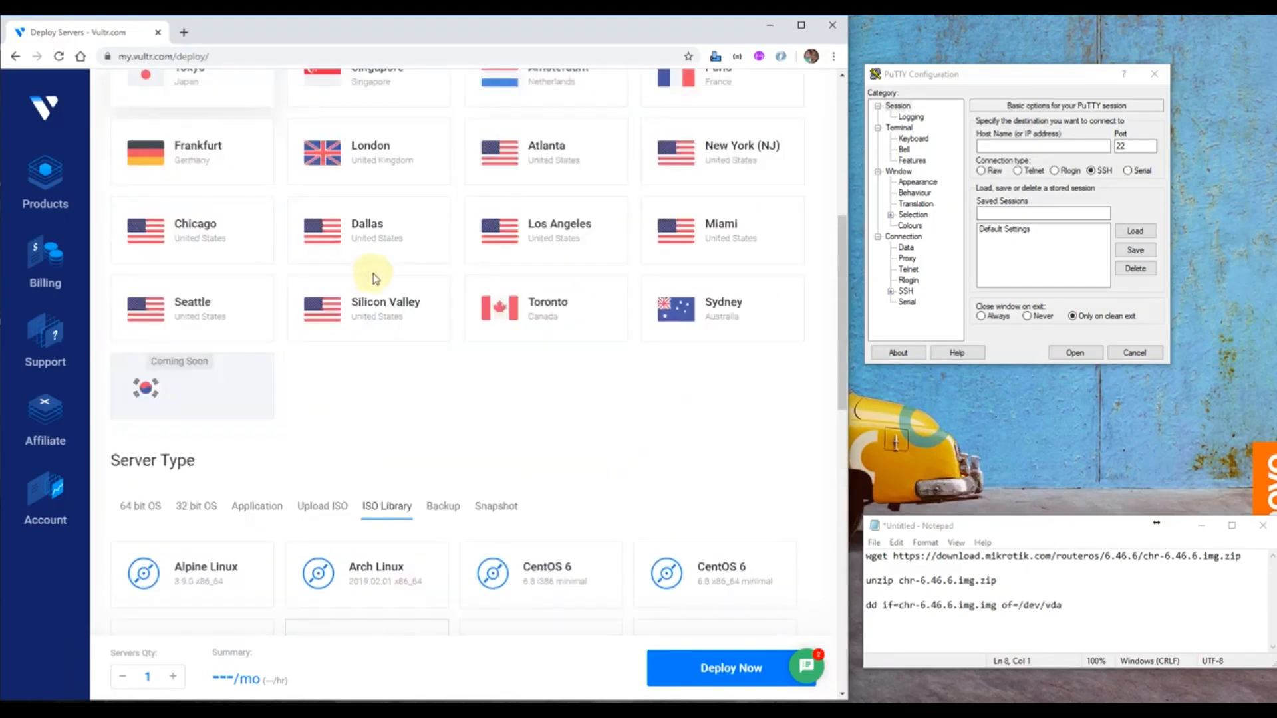
scroll(442, 448, down, 5)
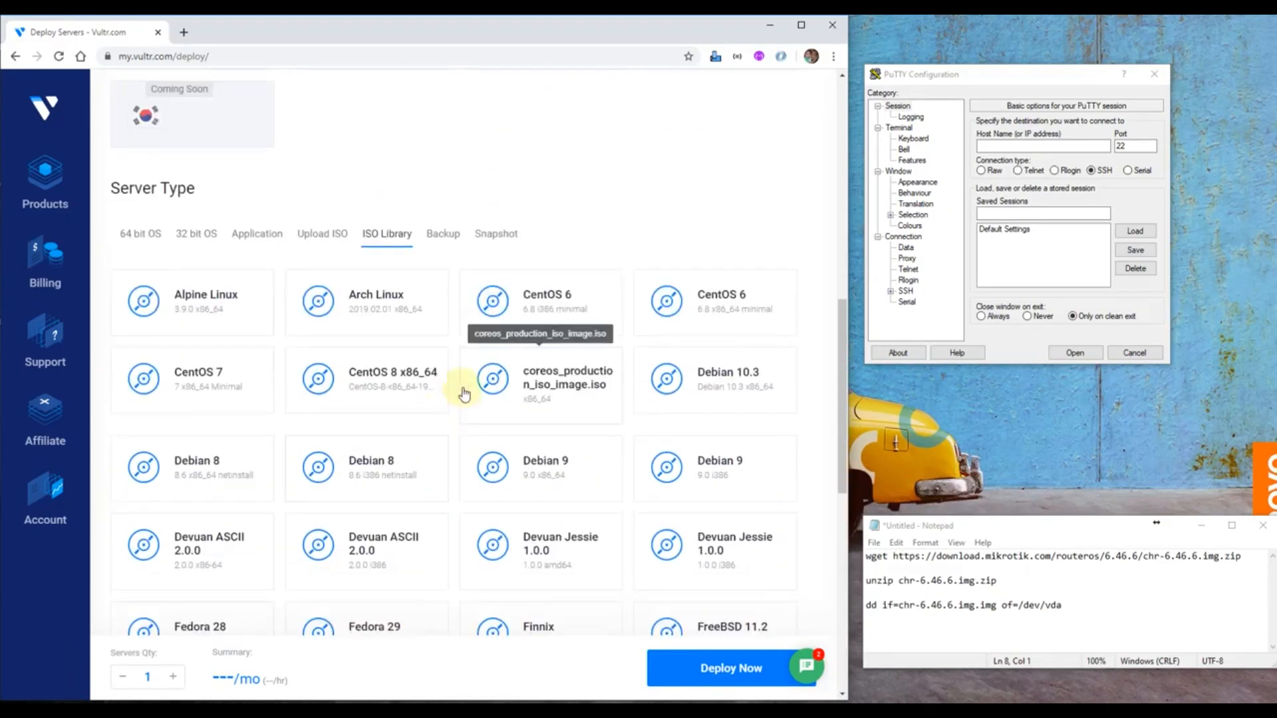
scroll(464, 394, down, 9)
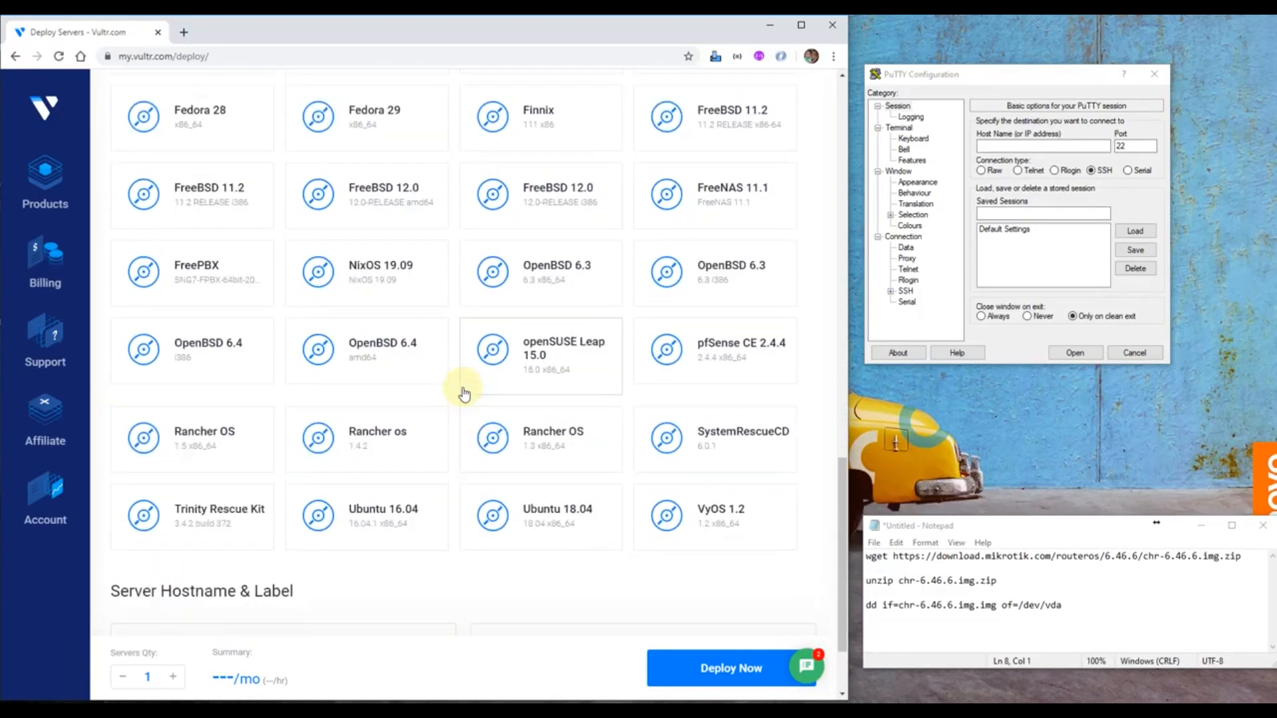
scroll(464, 394, down, 1)
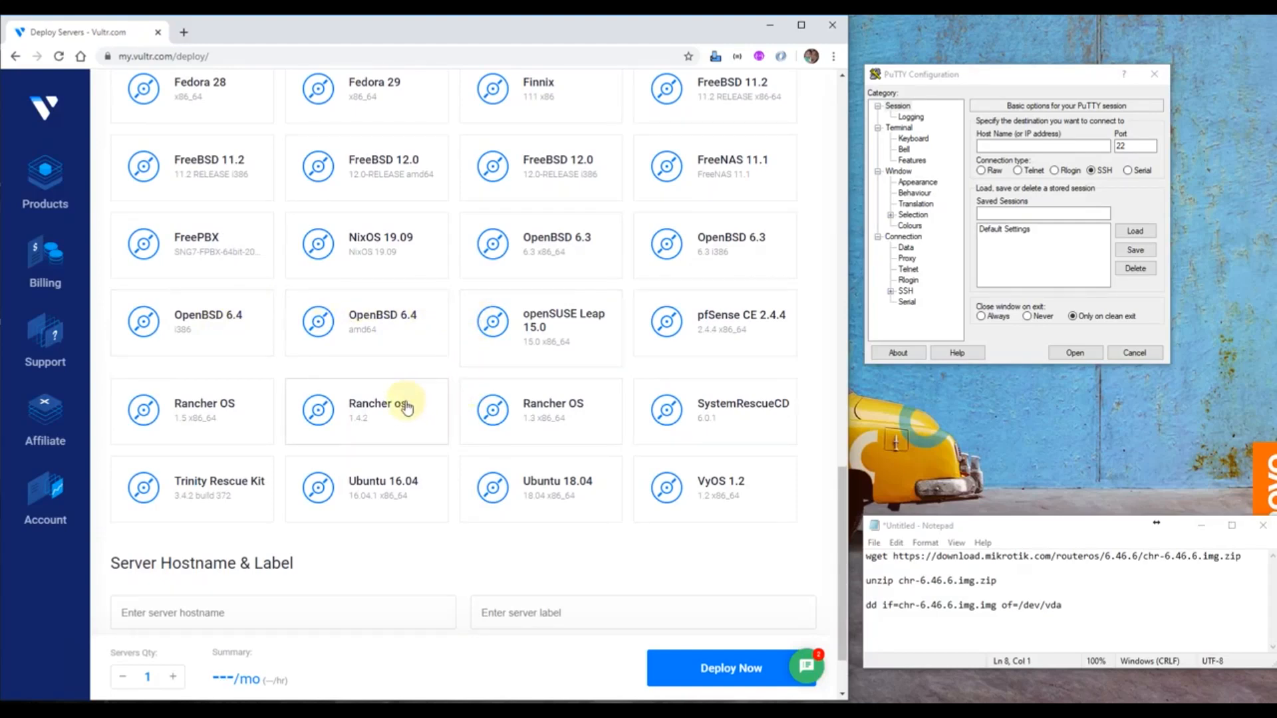
scroll(409, 405, up, 5)
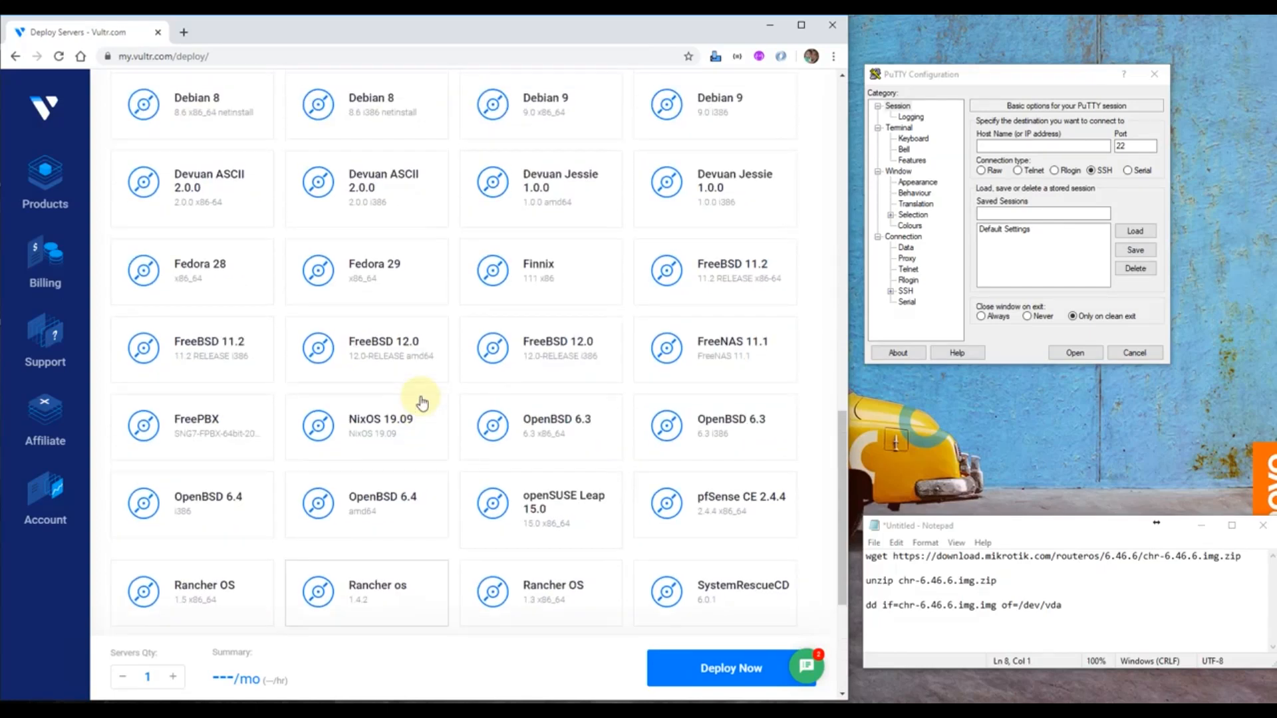
scroll(422, 402, up, 2)
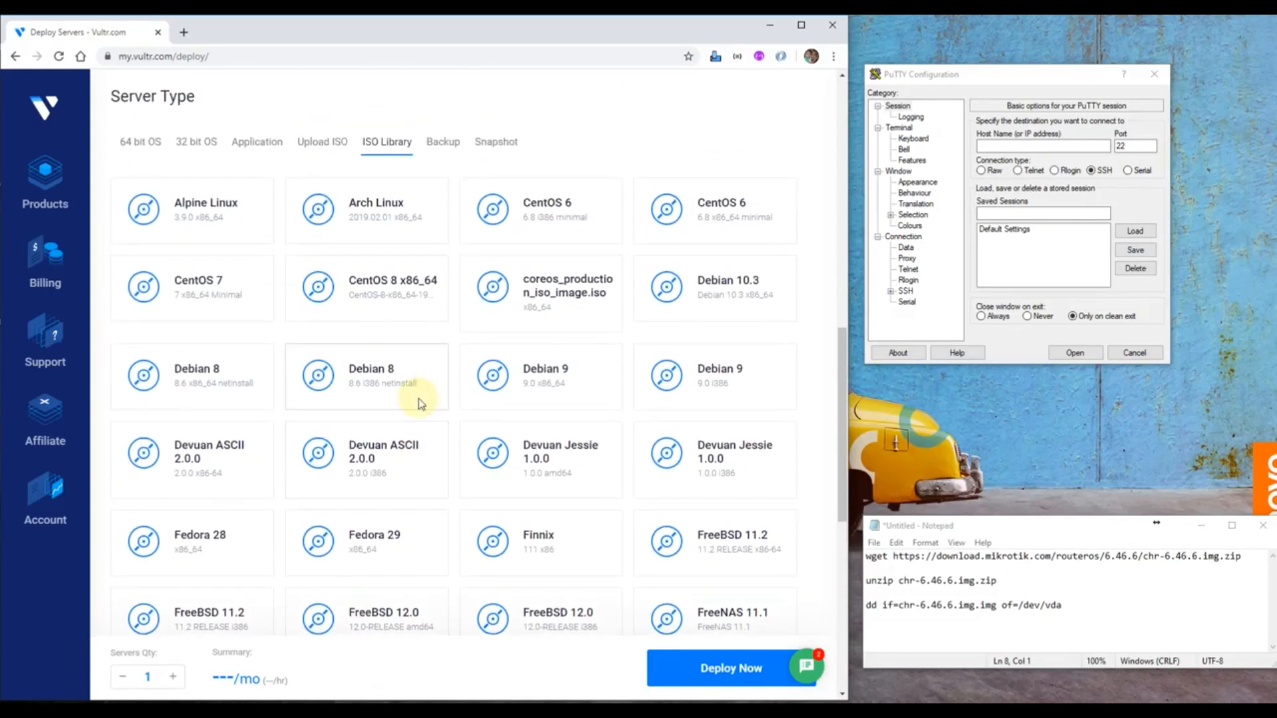
scroll(419, 404, down, 4)
scroll(420, 404, down, 4)
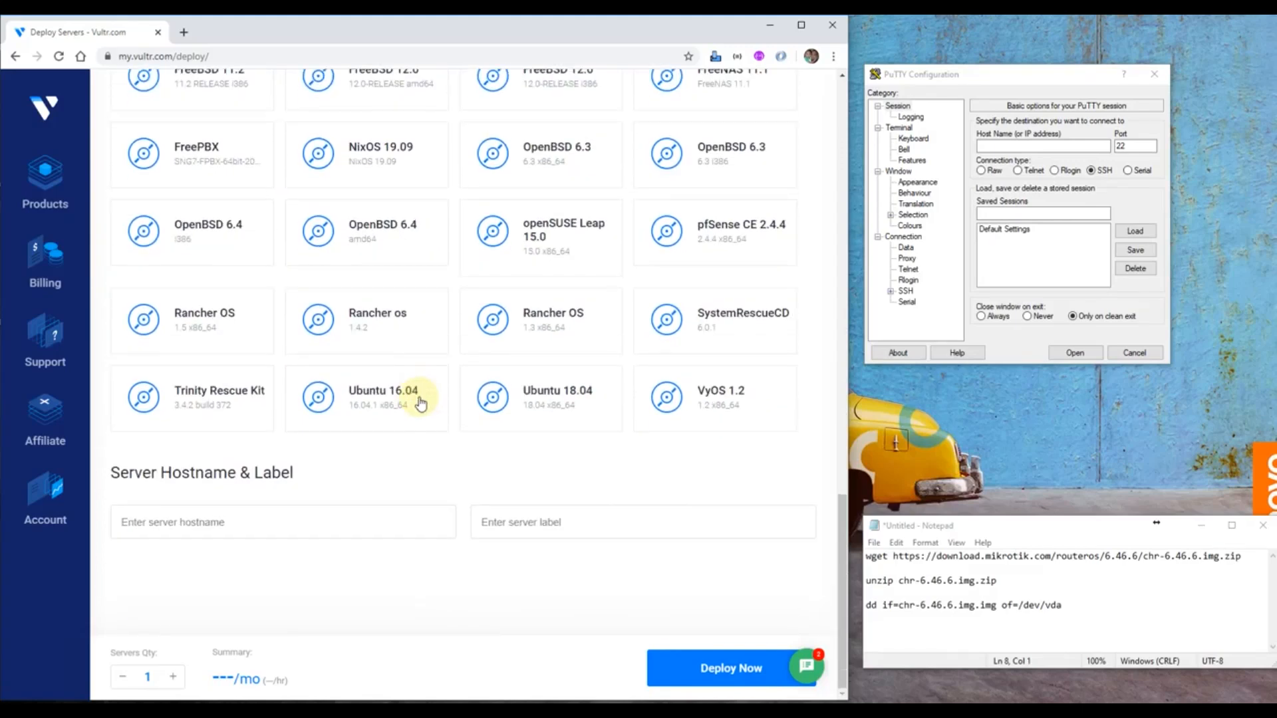
click(711, 327)
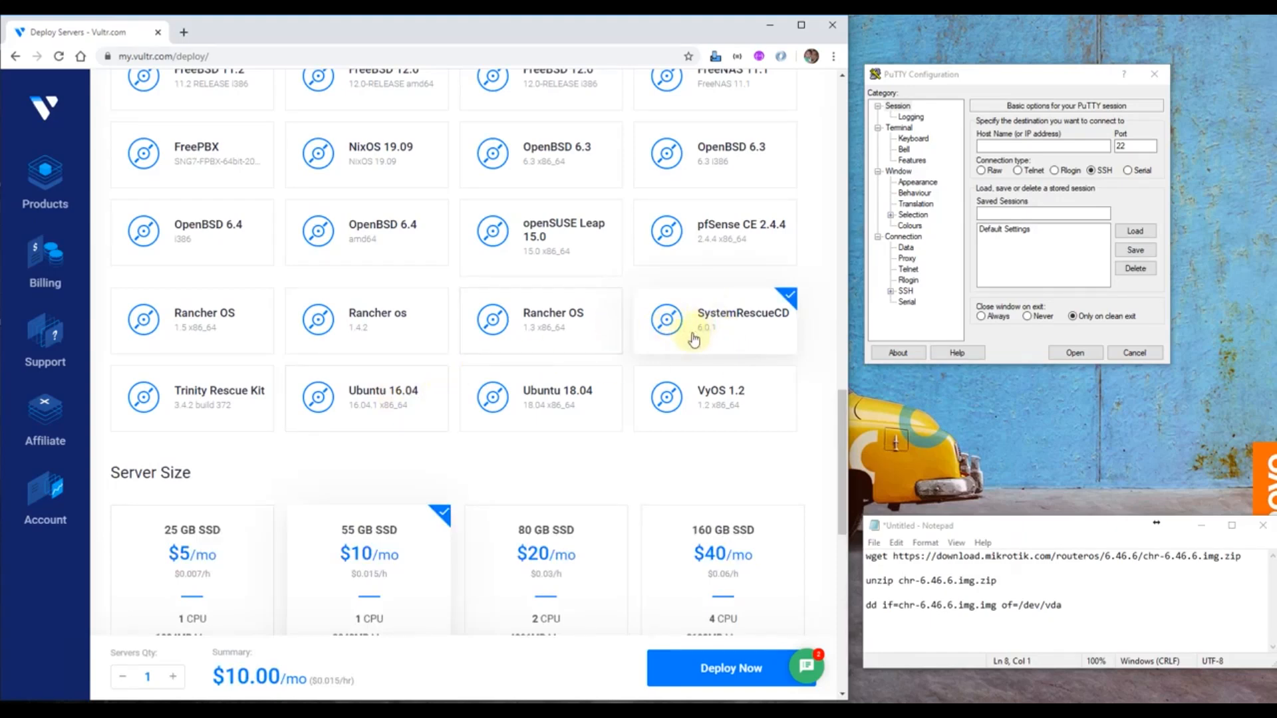
click(216, 525)
Set the server hostname to MKT and the server label to MIKROTIK KITA.
scroll(253, 467, down, 5)
scroll(255, 467, down, 5)
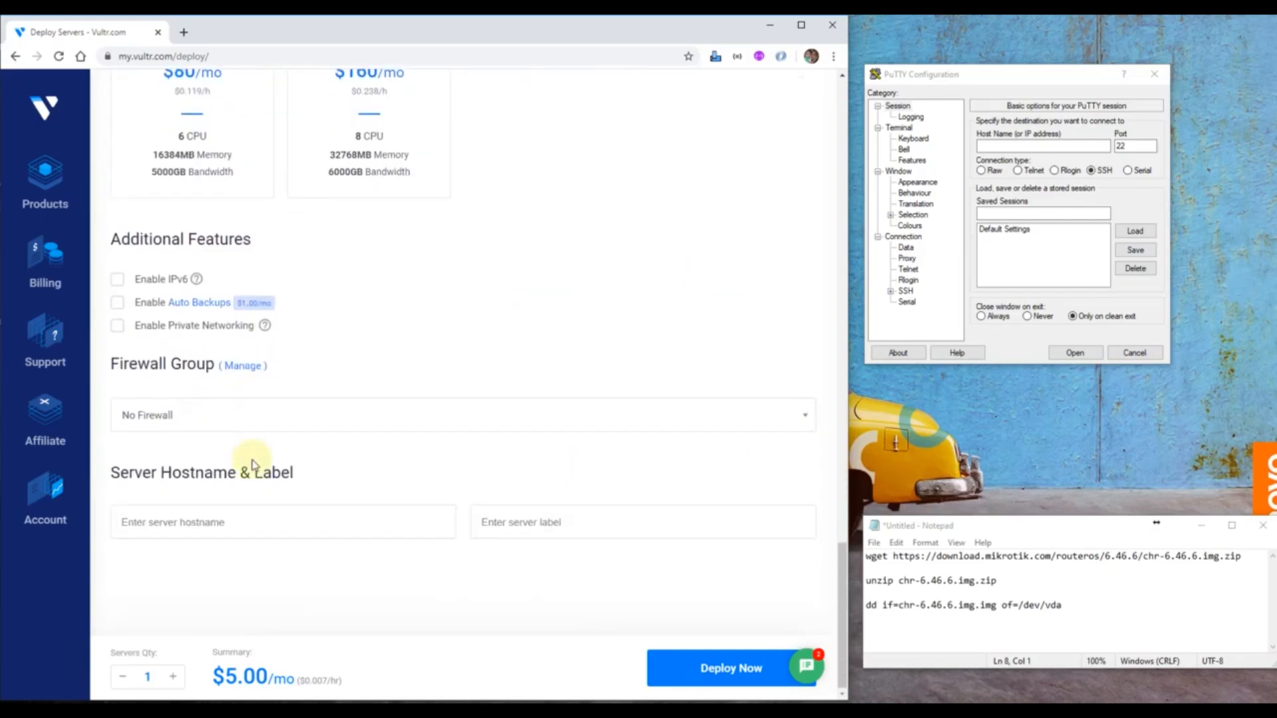
click(236, 523)
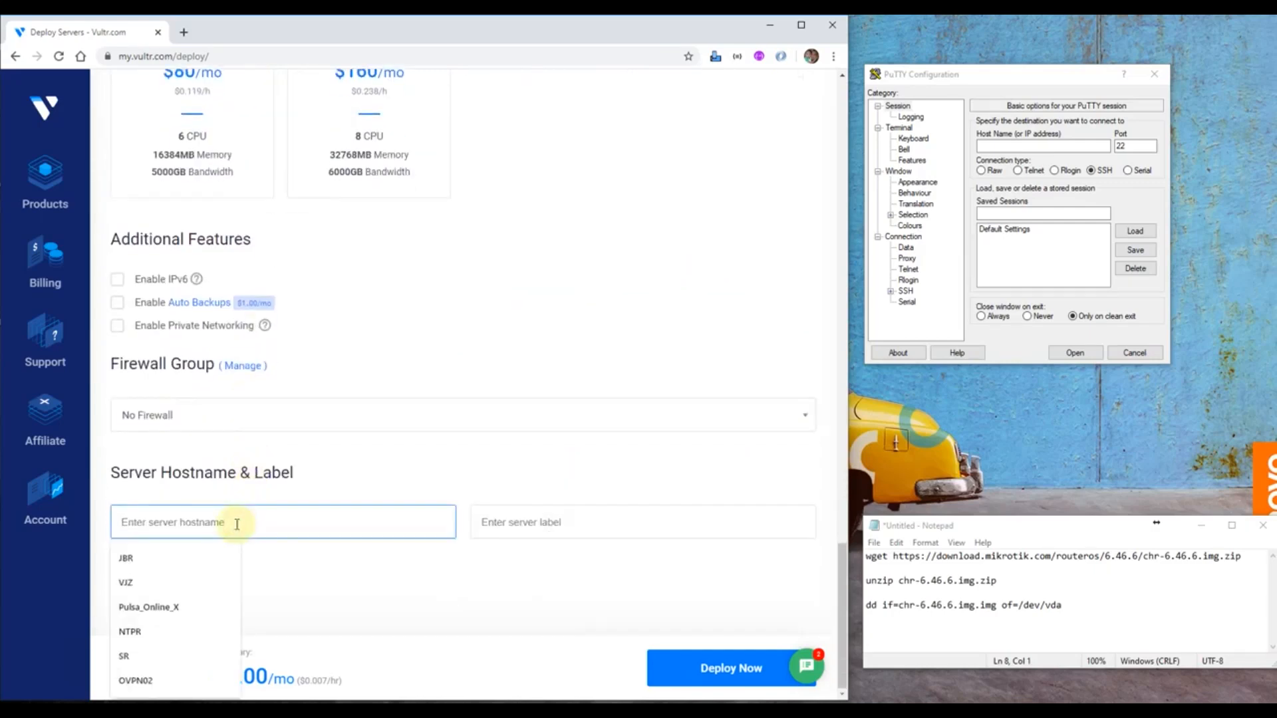
text(MKT)
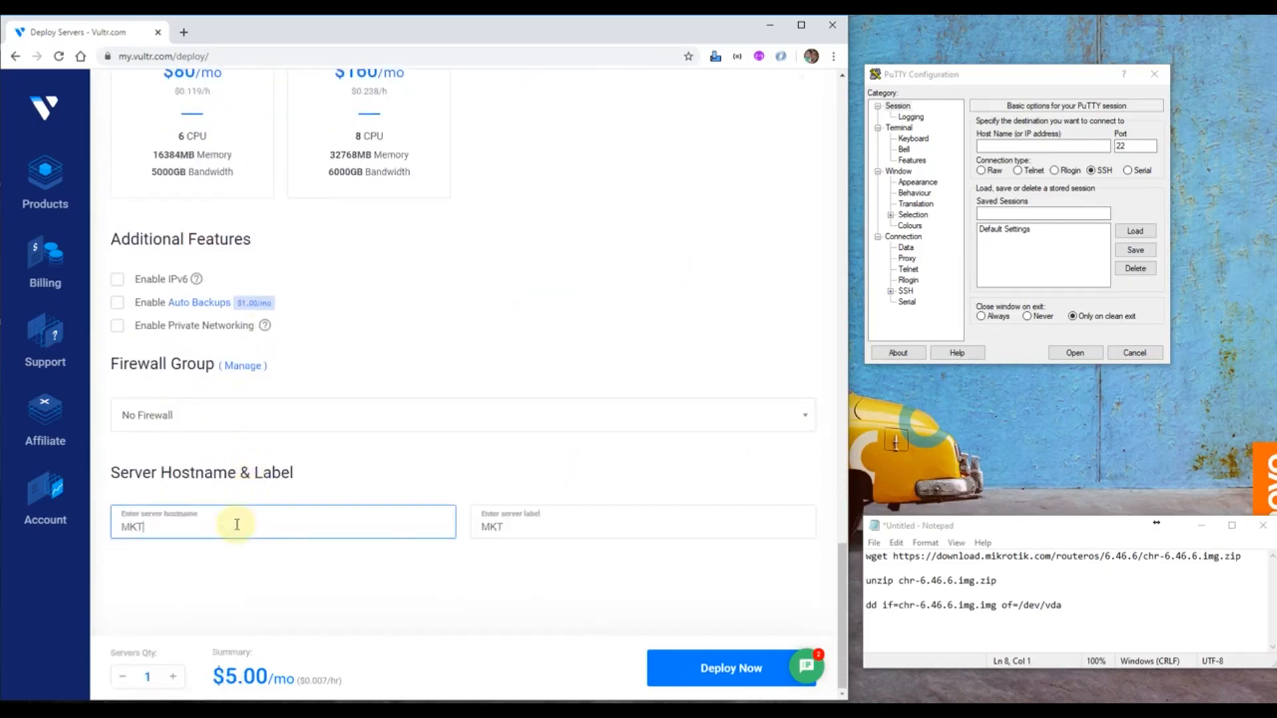
drag(512, 527, 425, 519)
text(MIKROTIK KITA)
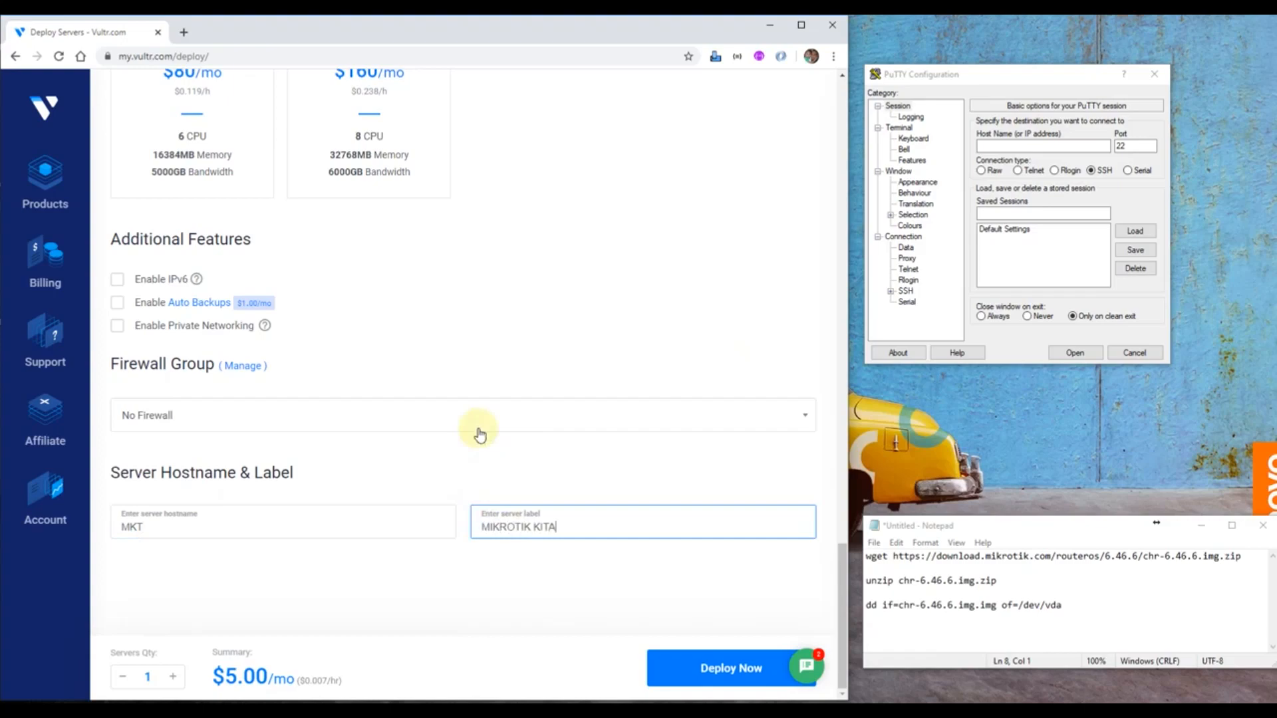
Review the chosen size and location, and deploy the server.
scroll(402, 430, up, 4)
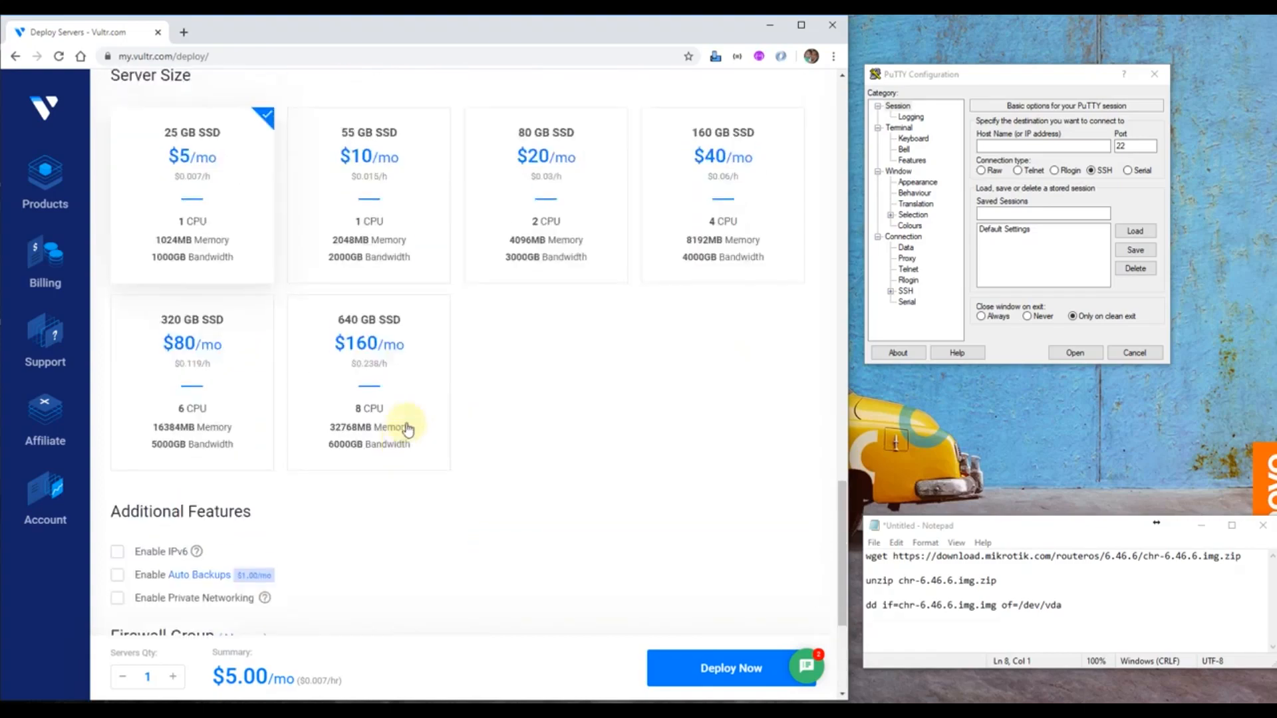
scroll(408, 429, up, 10)
scroll(431, 408, up, 12)
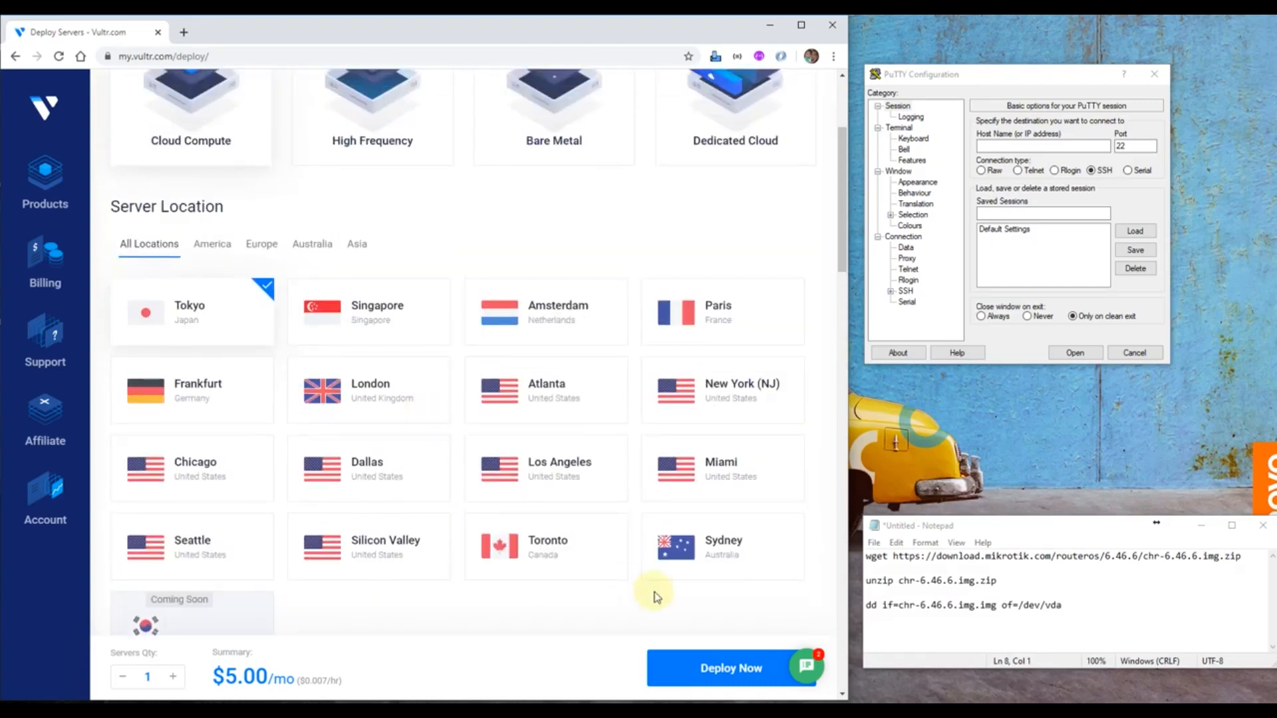
click(696, 672)
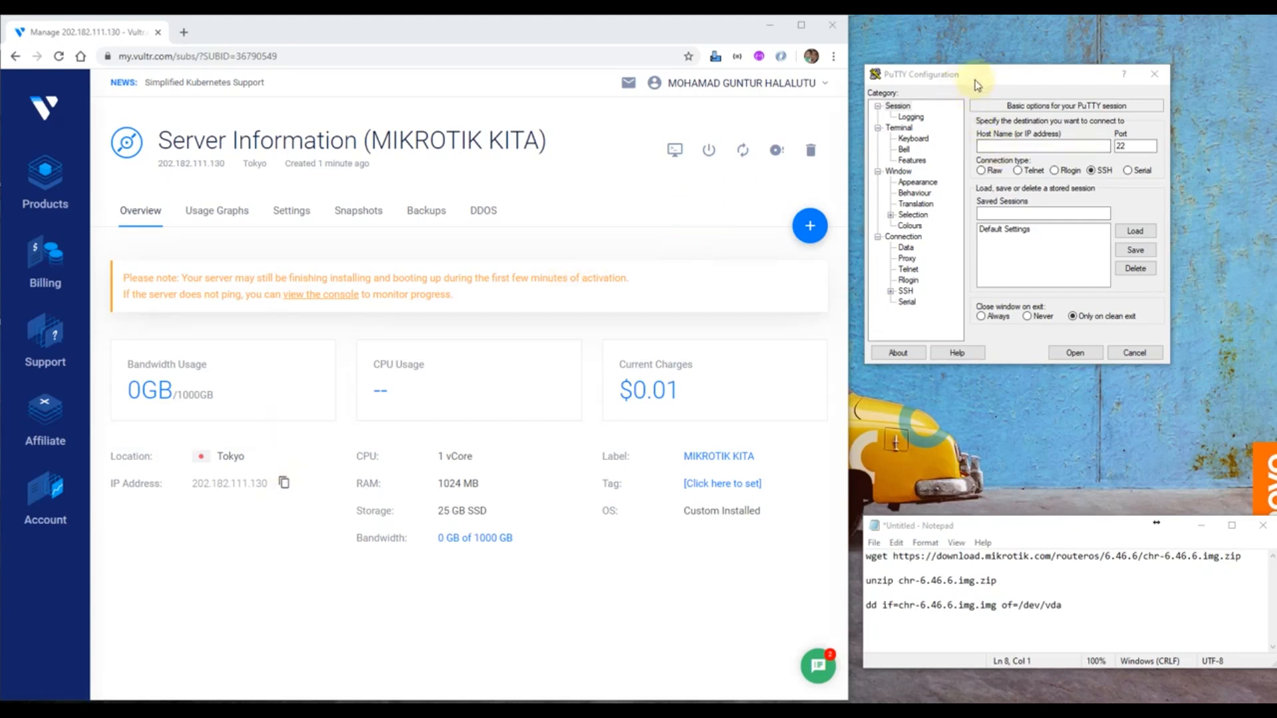
View the new server's console in an enlarged window and boot SystemRescueCd using default options.
click(675, 153)
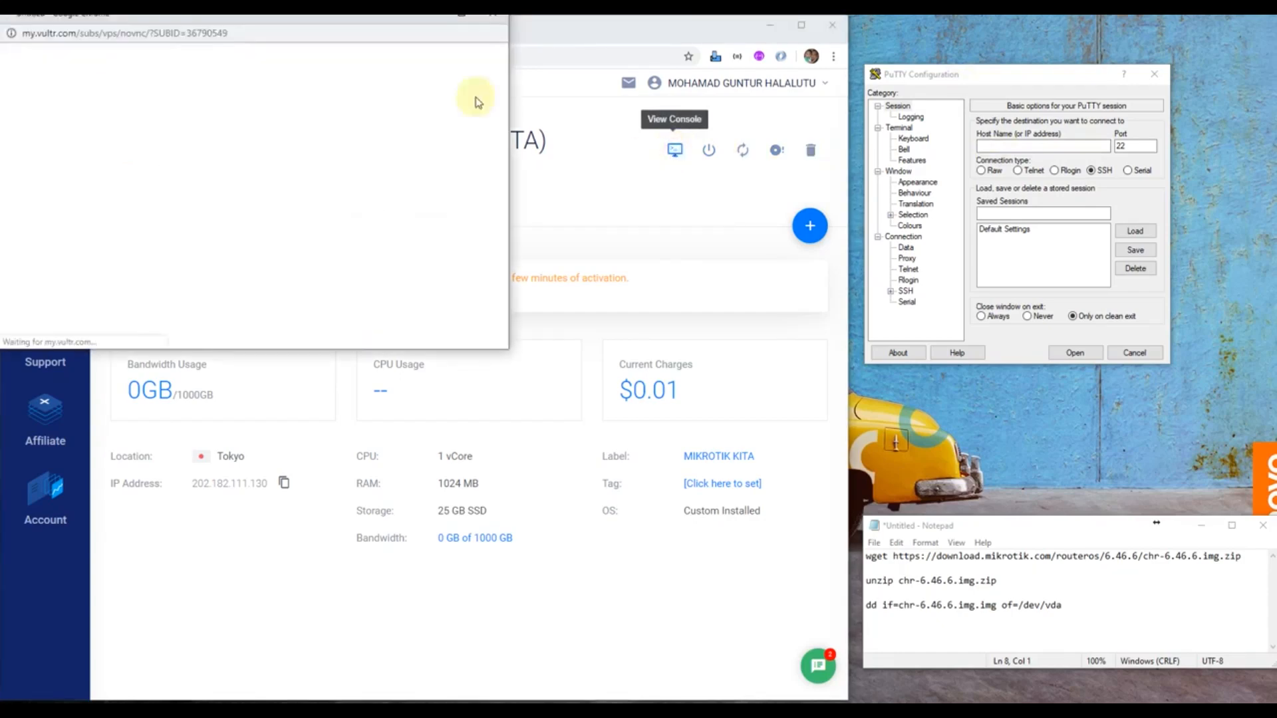
drag(345, 23, 439, 118)
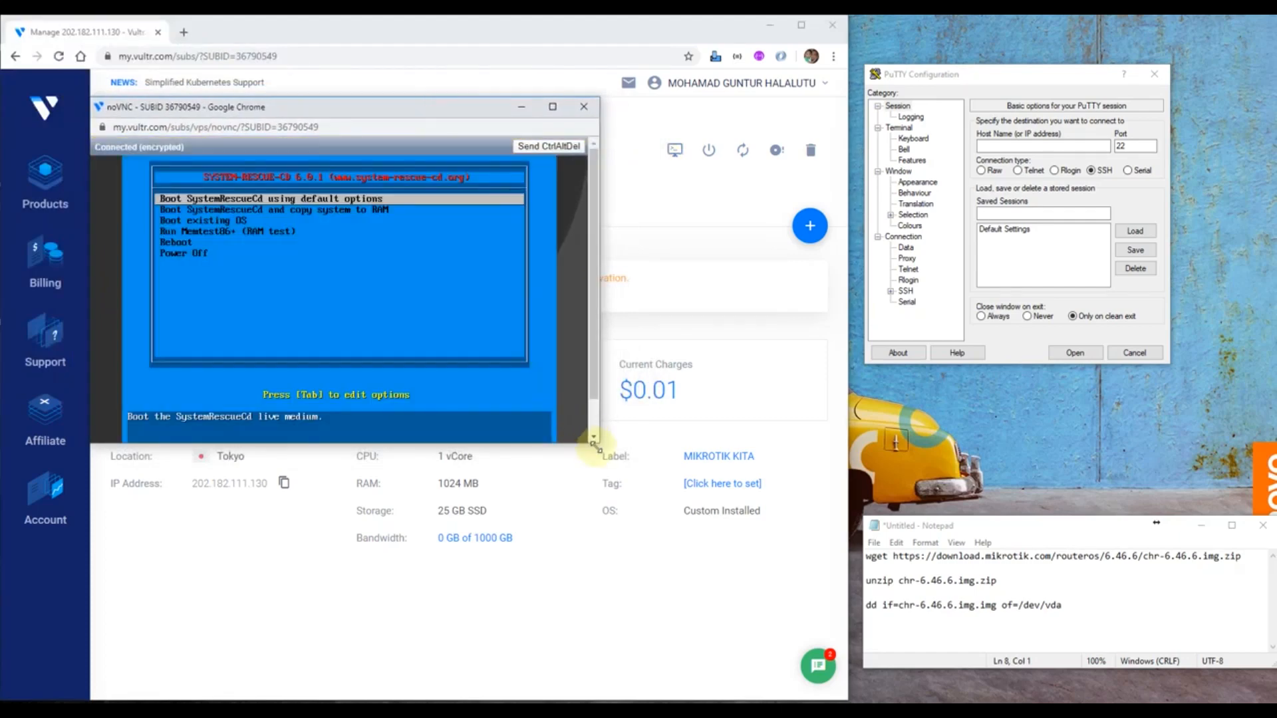
drag(600, 443, 806, 535)
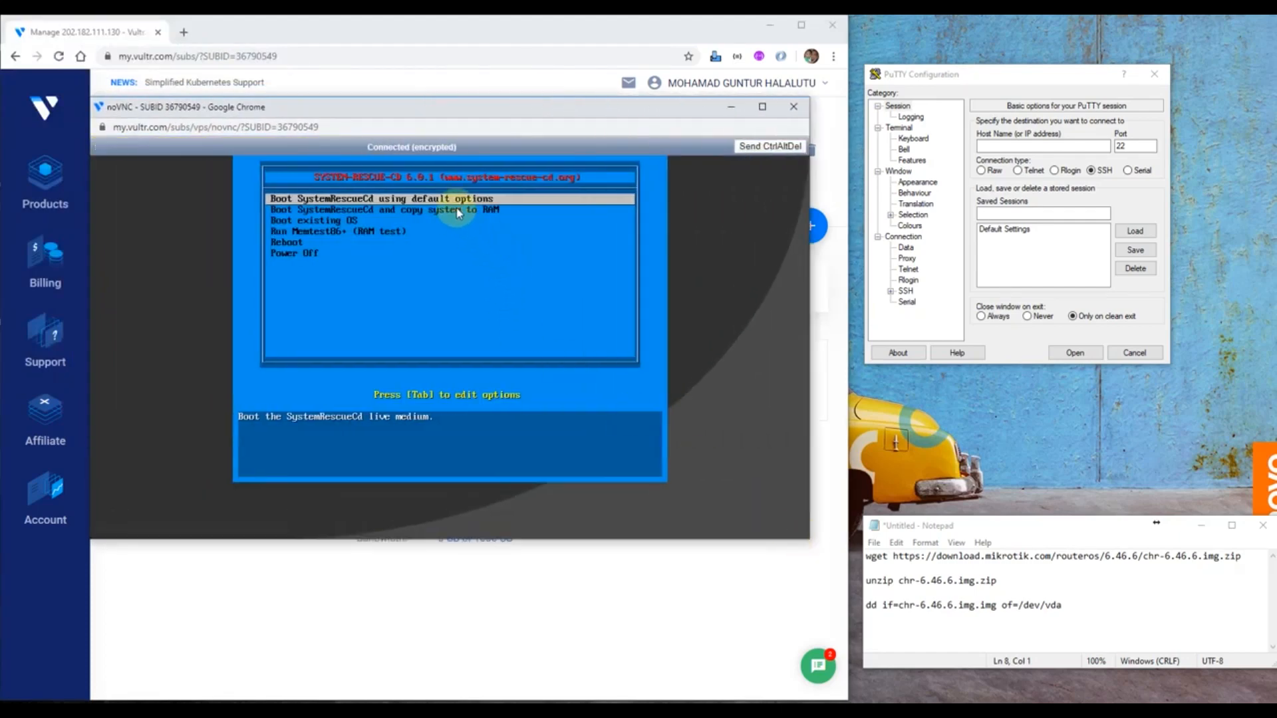
key(Return)
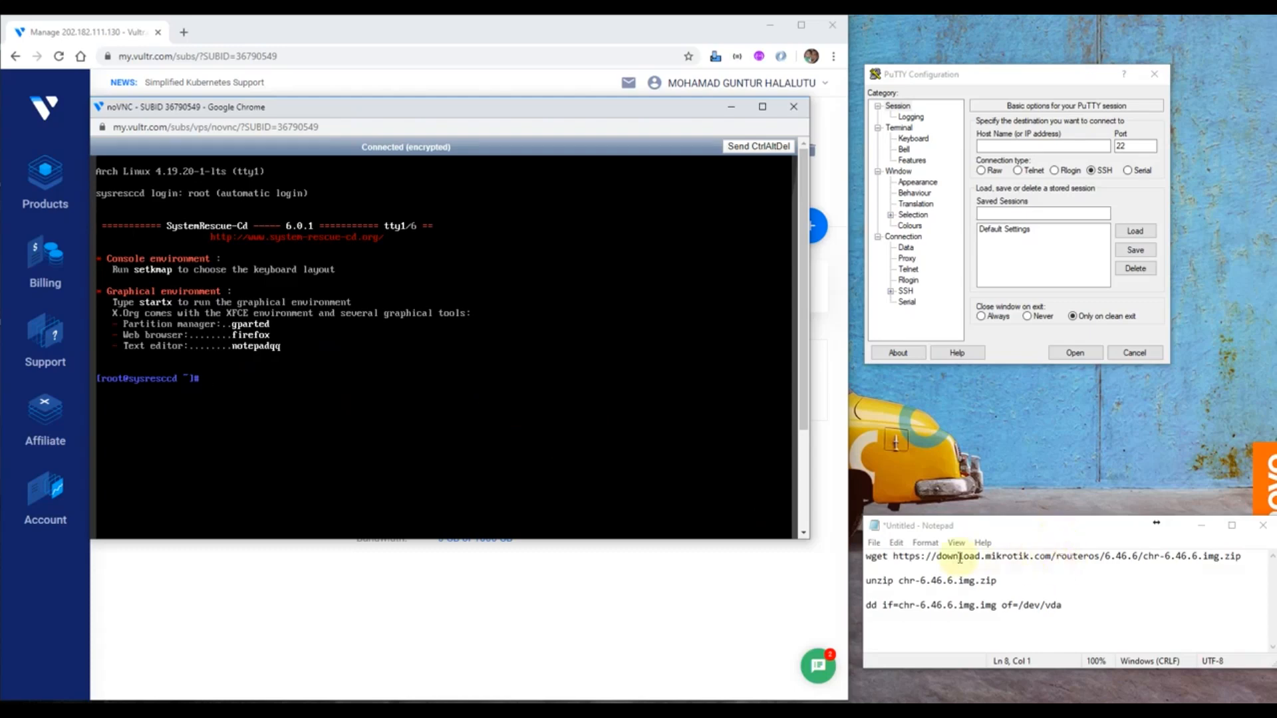
mouse_move(866, 557)
mouse_down()
mouse_move(1241, 557)
mouse_move(844, 556)
mouse_up()
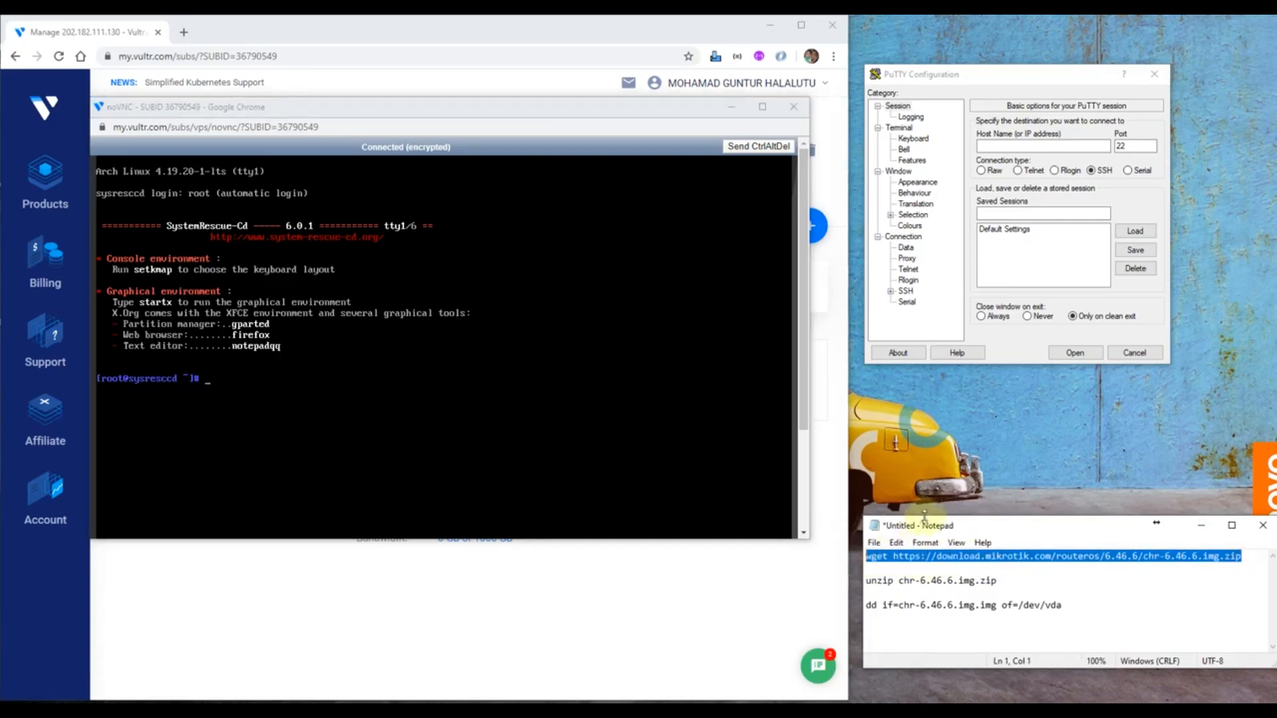
click(341, 410)
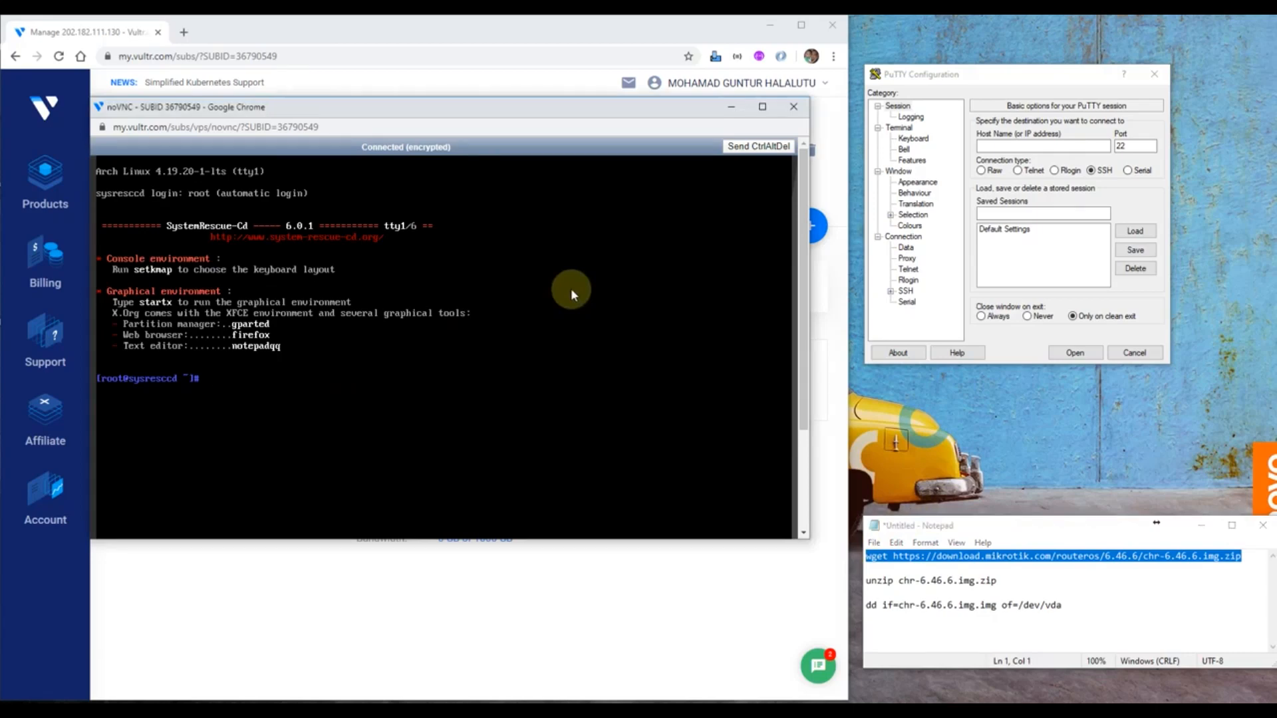
text(get https://download.mikr)
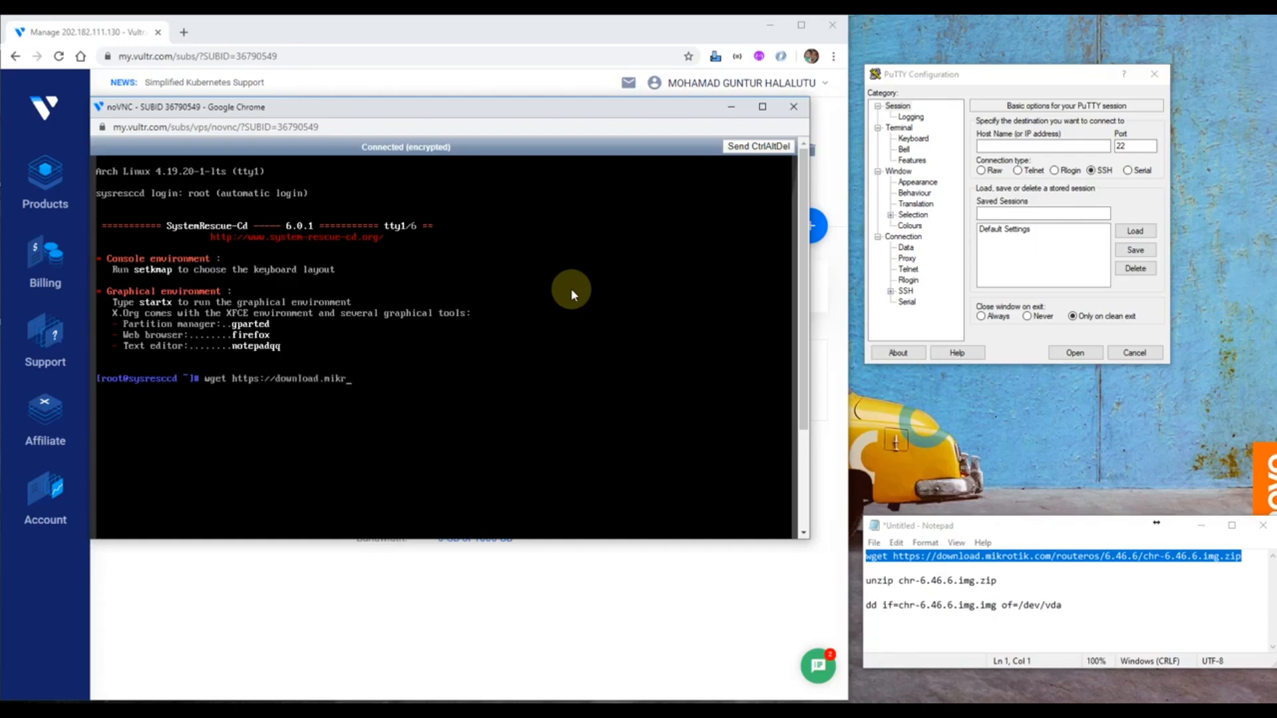
text(otik.com/routeros/6.46.6/chr-6/4)
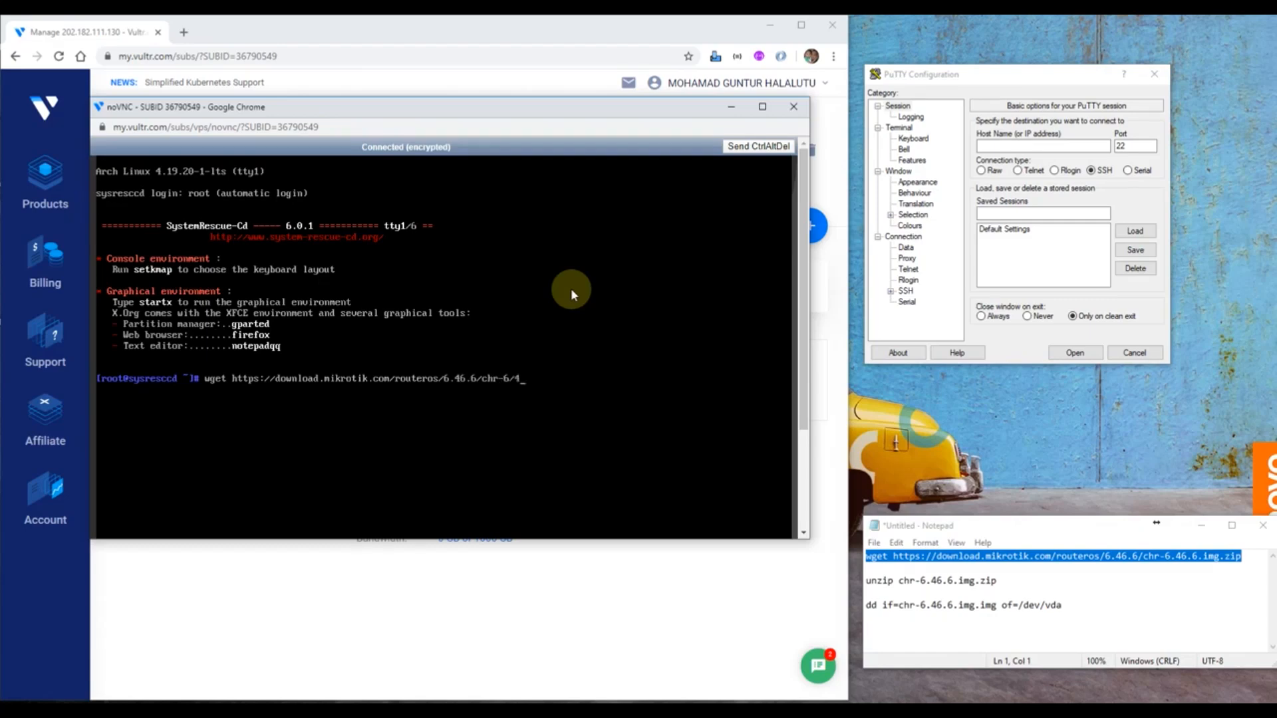
text(6/6.img.zip)
key(Delete)
text(.)
key(BackSpace)
text(.)
key(Delete)
key(BackSpace)
text(6.)
key(Return)
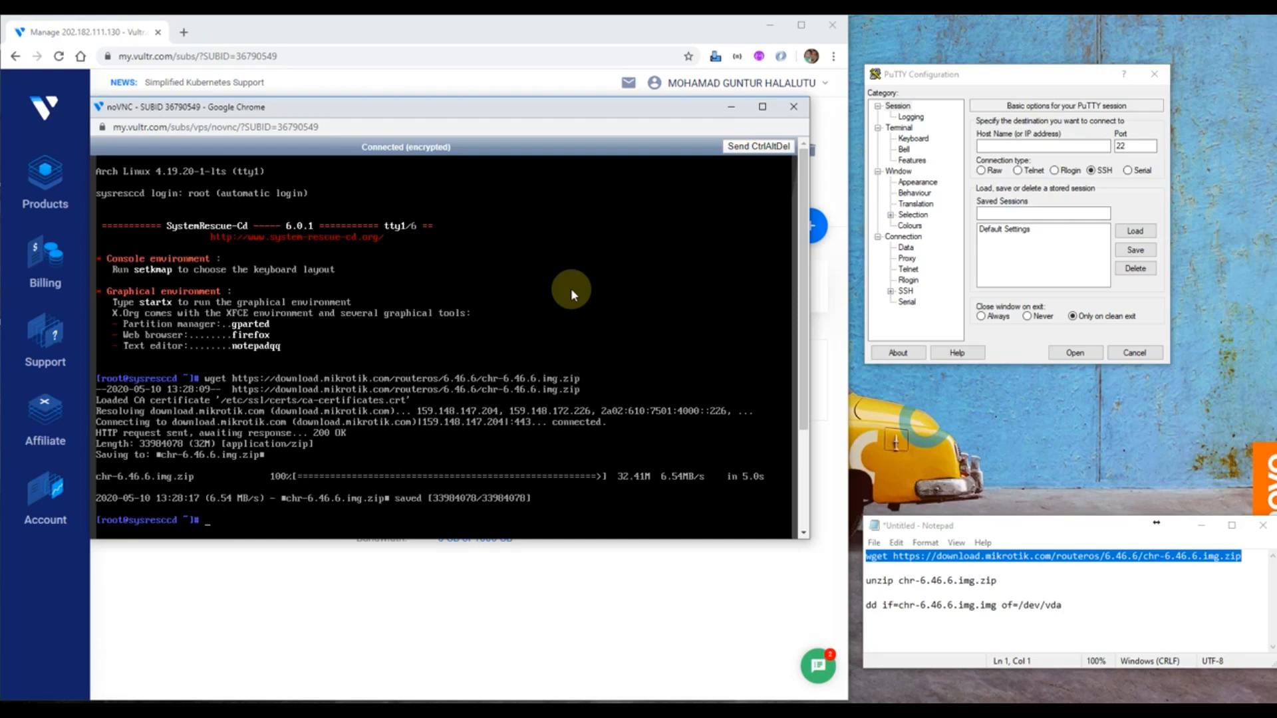
Extract the downloaded image in the console with unzip chr-6.46.6.img.zip.
text(unzip chr-6.46.6.img.zip)
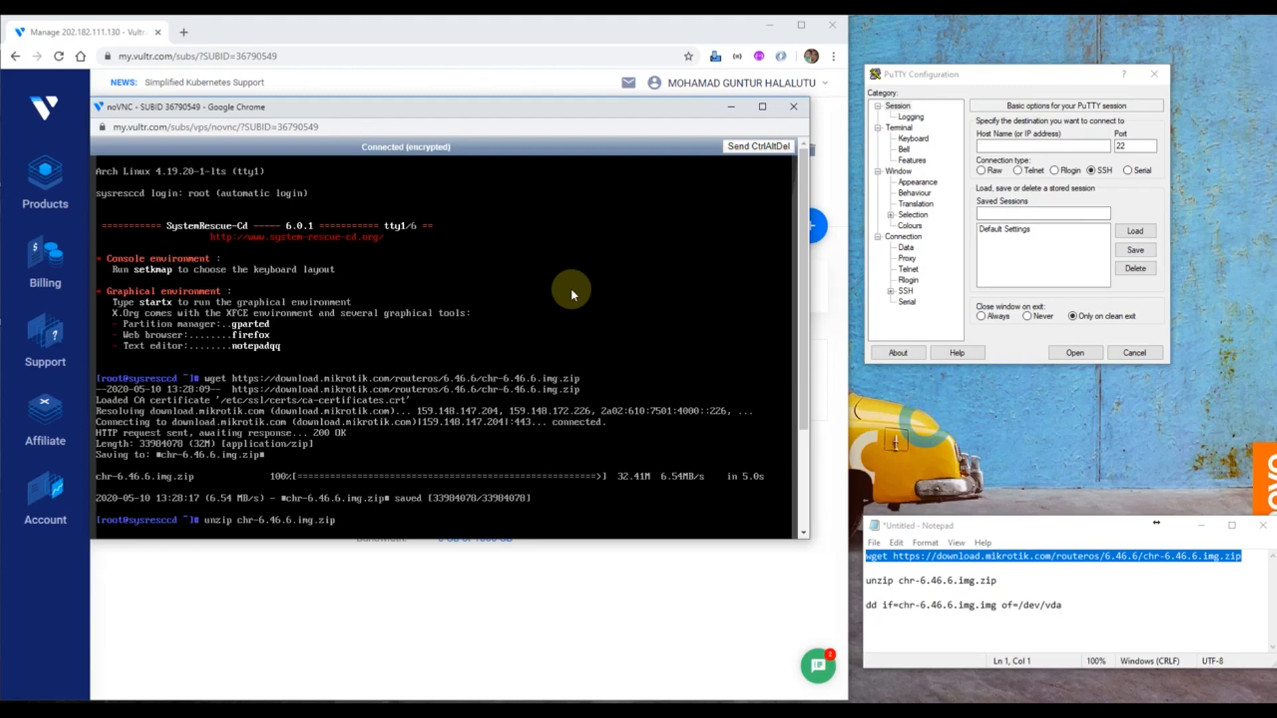
key(Return)
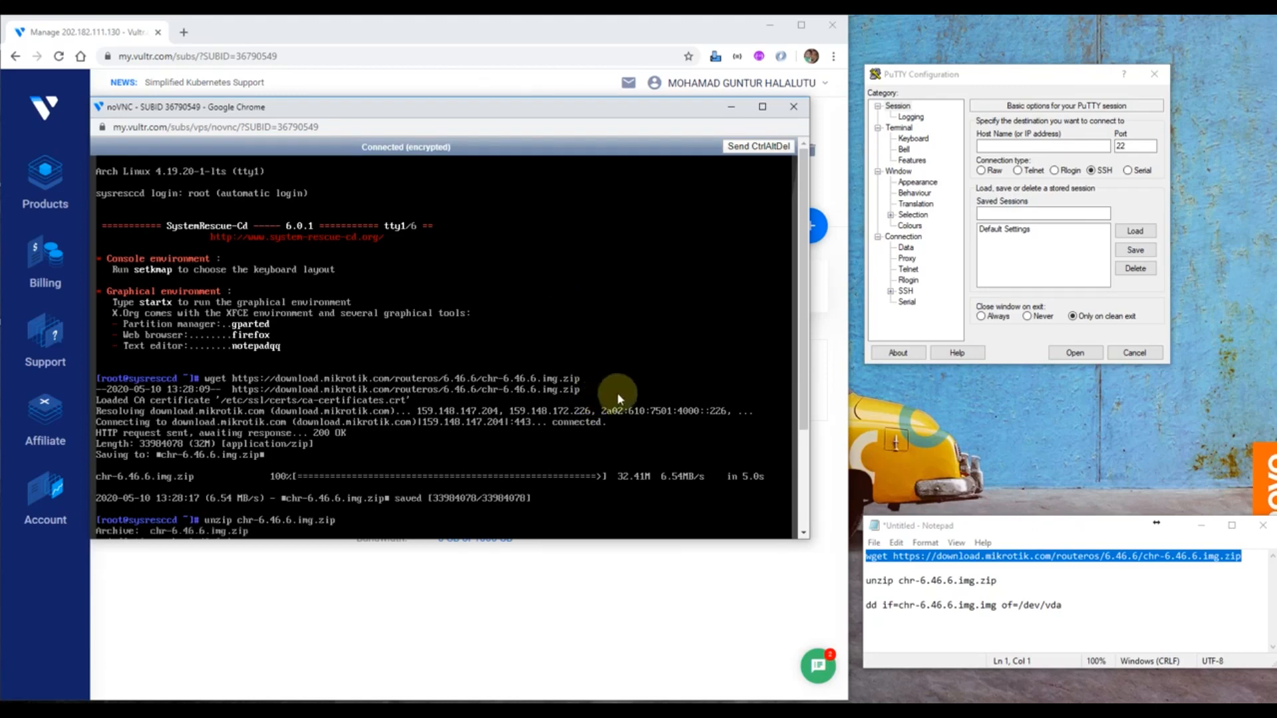
Write the extracted image to the server's disk in the console with dd if=chr-6.46.6.img of=/dev/vda.
drag(804, 354, 809, 482)
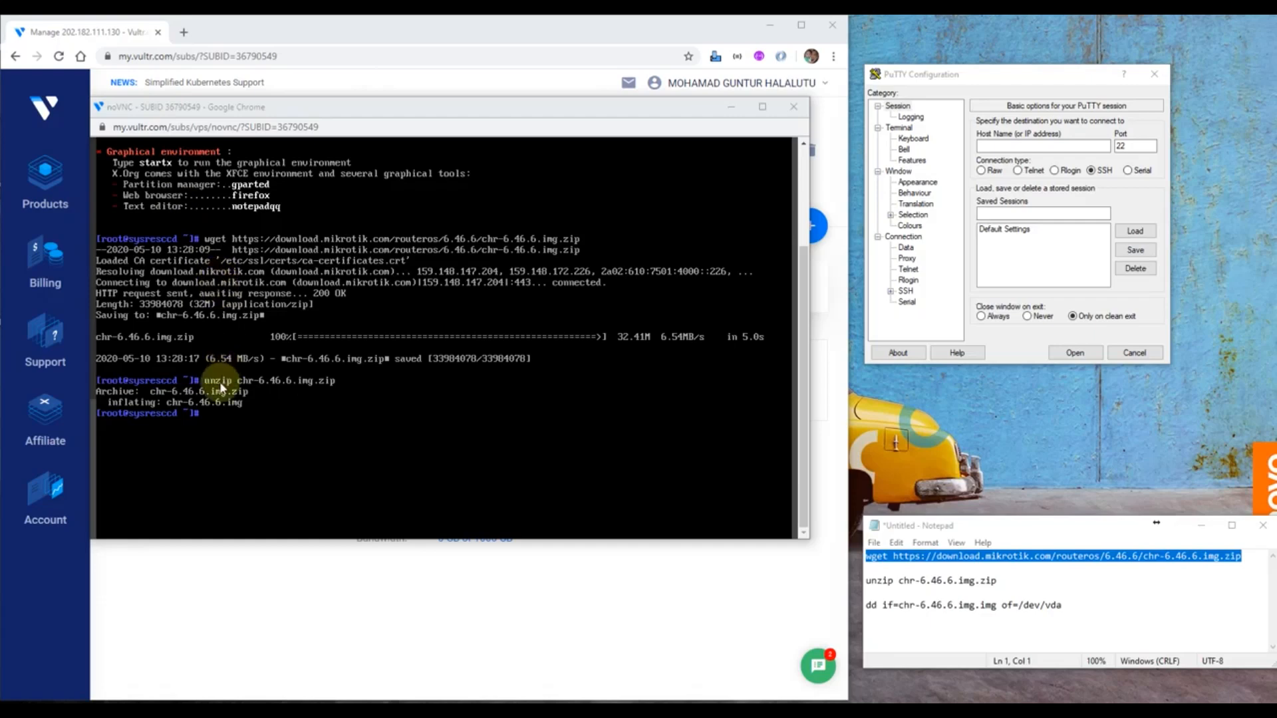
click(220, 418)
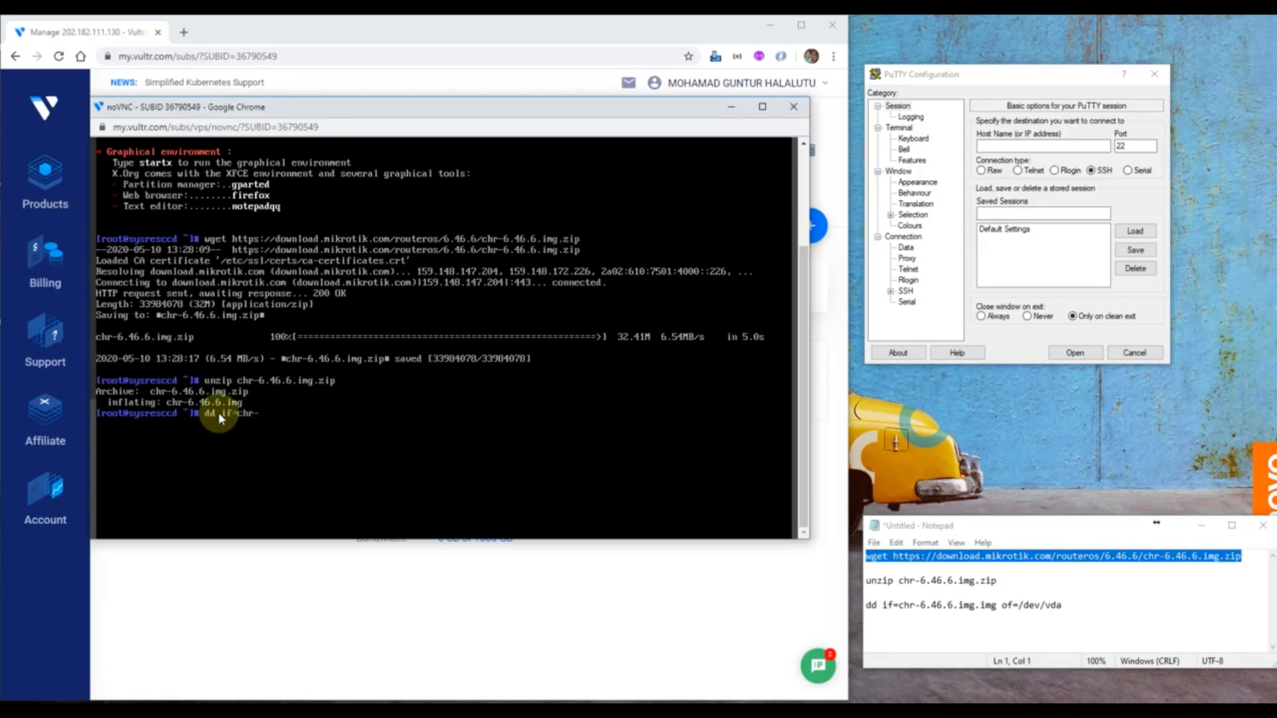
text(6.46.6.img)
text(of=/dev/vda)
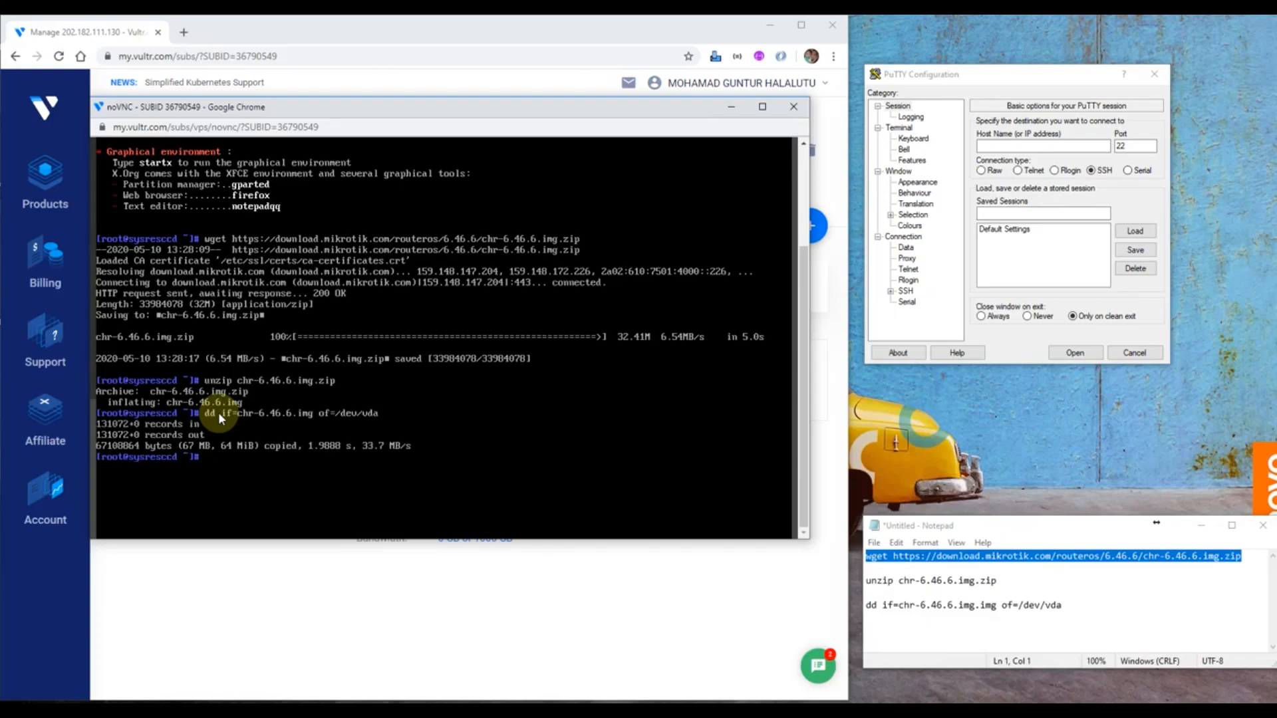
Delete the duplicate img extension from the dd command in the Notepad notes.
click(997, 606)
key(BackSpace)
key(BackSpace)
key(BackSpace)
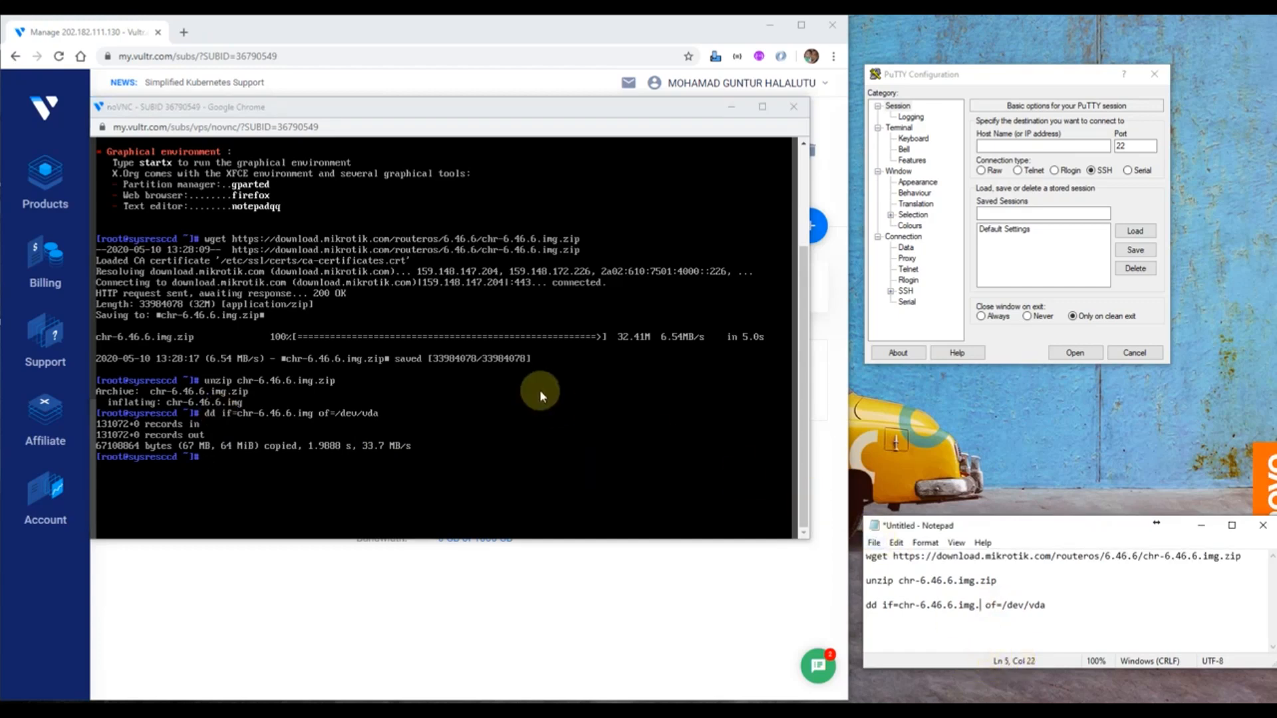
Uncover the server page behind the console and remove the SystemRescueCD custom ISO from the server, confirming the removal.
drag(453, 113, 865, 179)
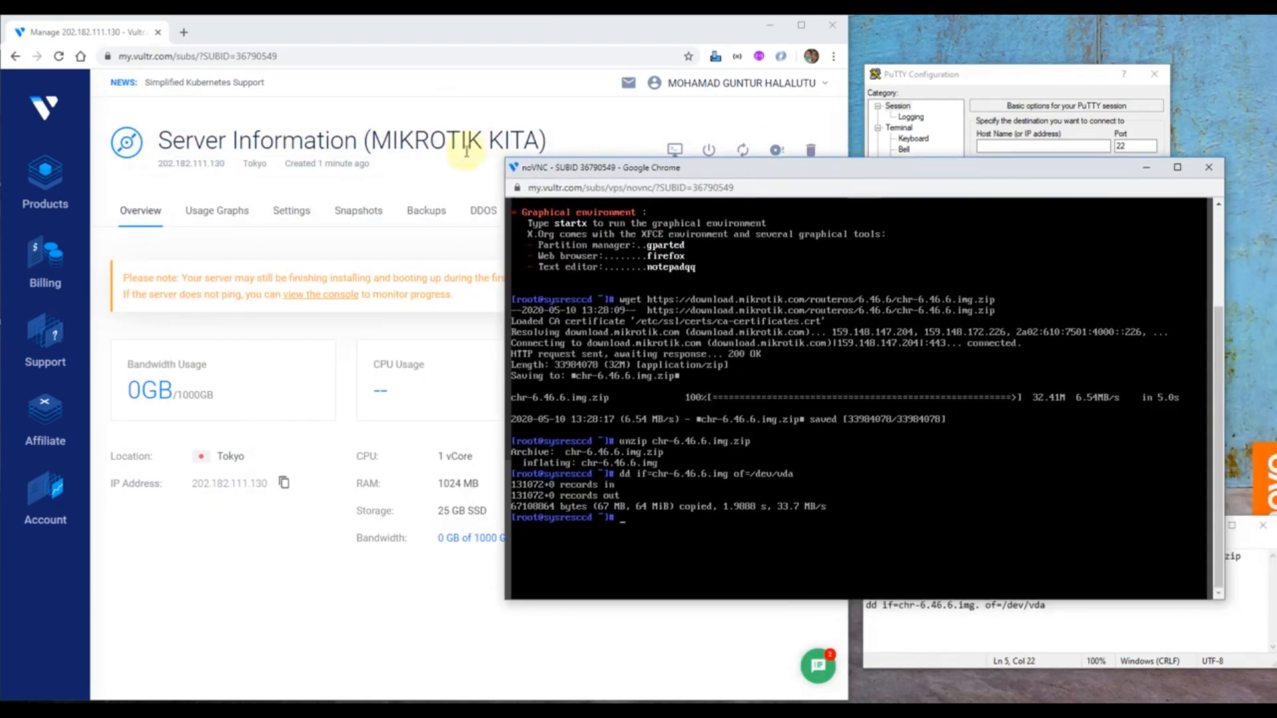
click(409, 248)
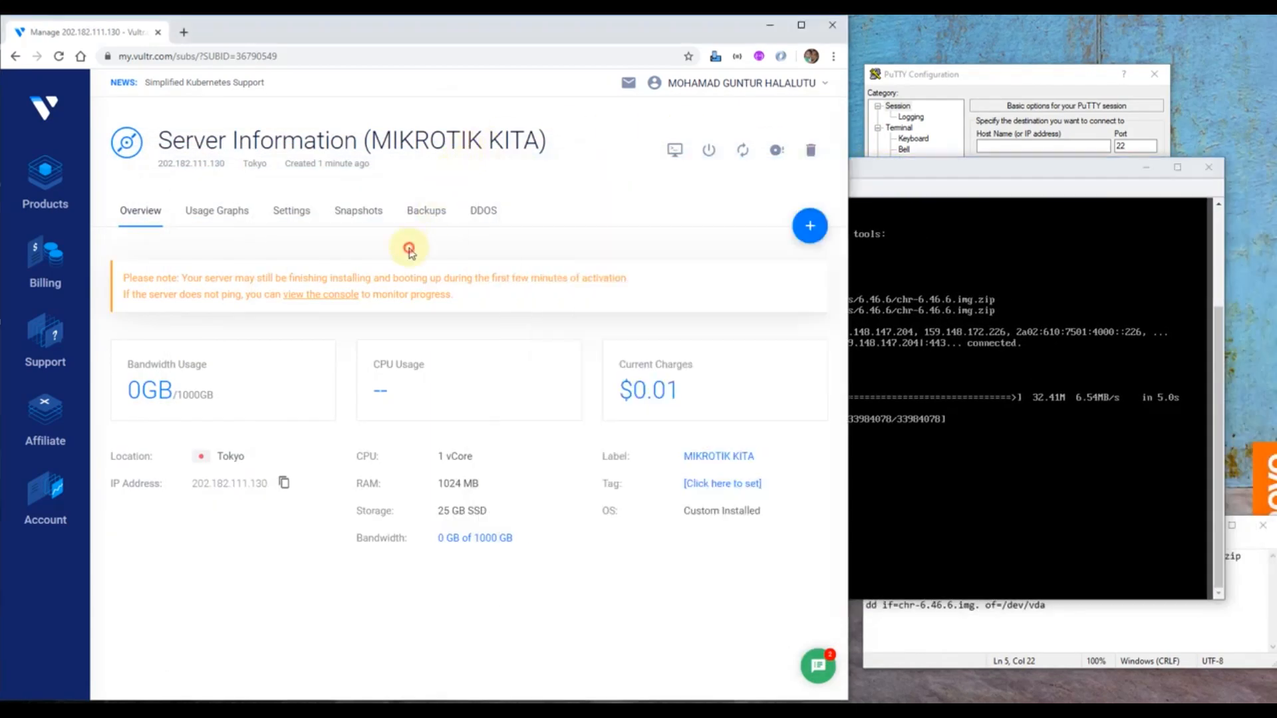
click(293, 212)
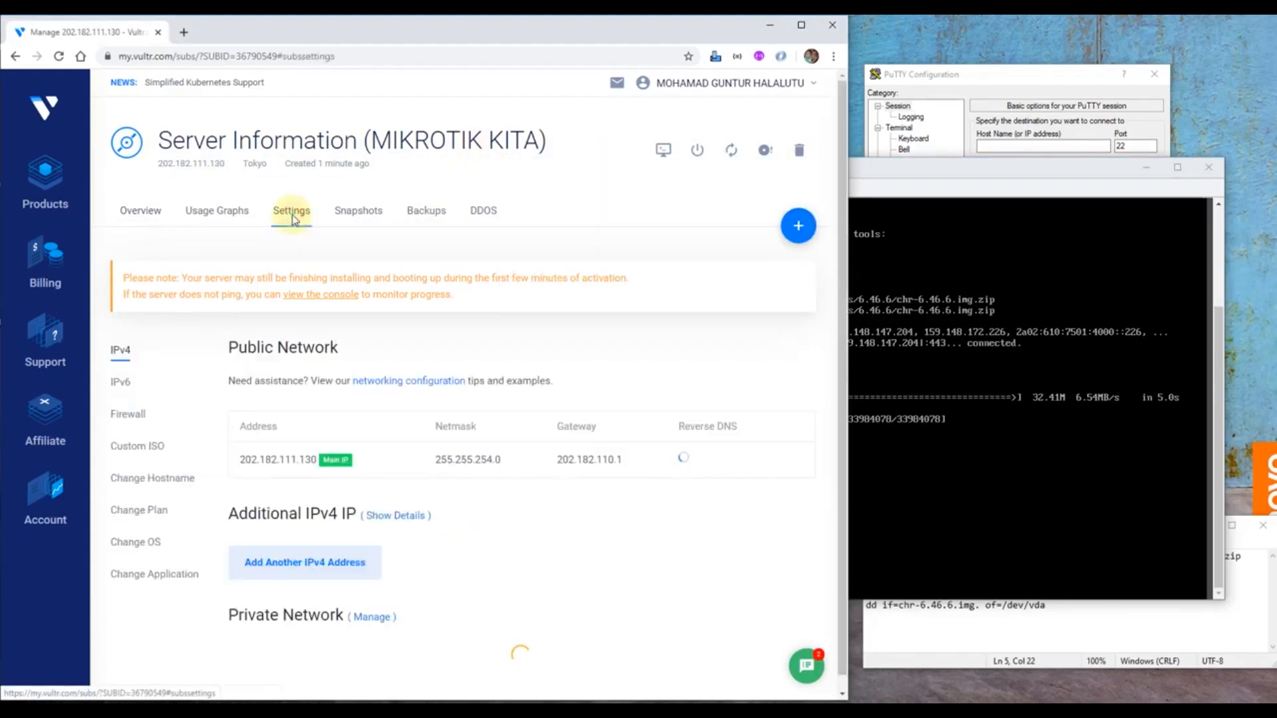
click(150, 458)
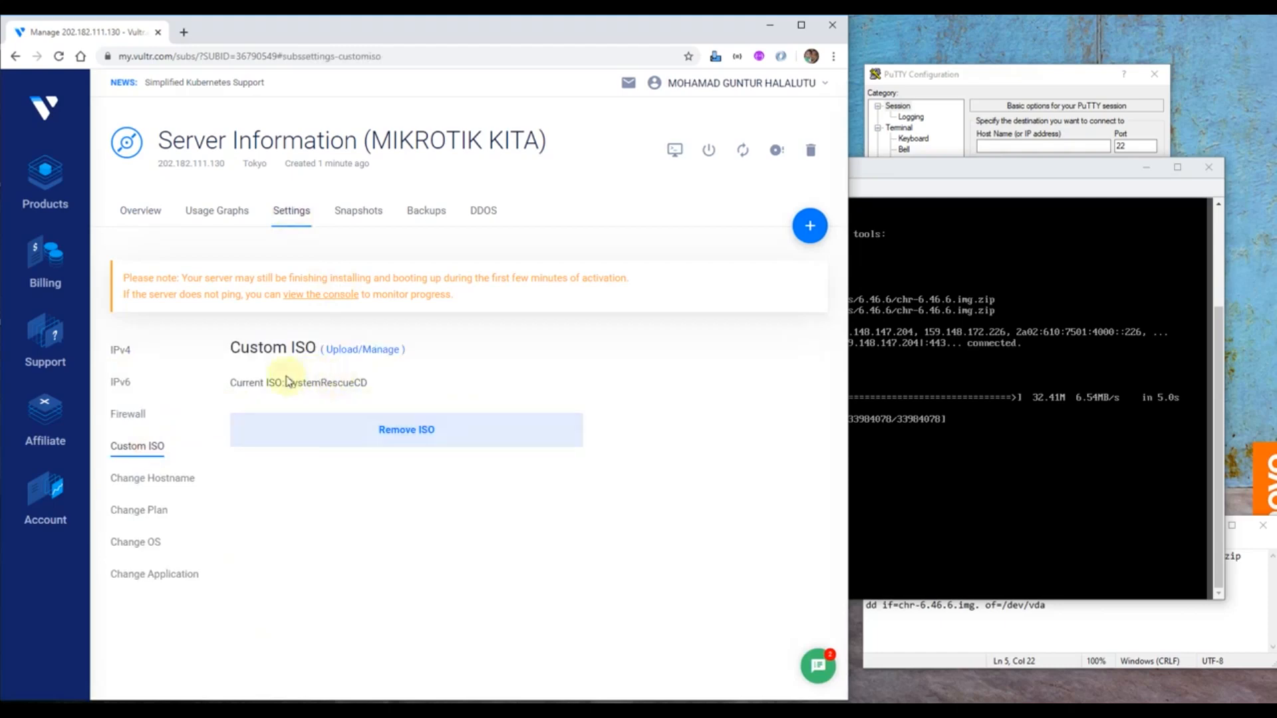
drag(242, 383, 366, 384)
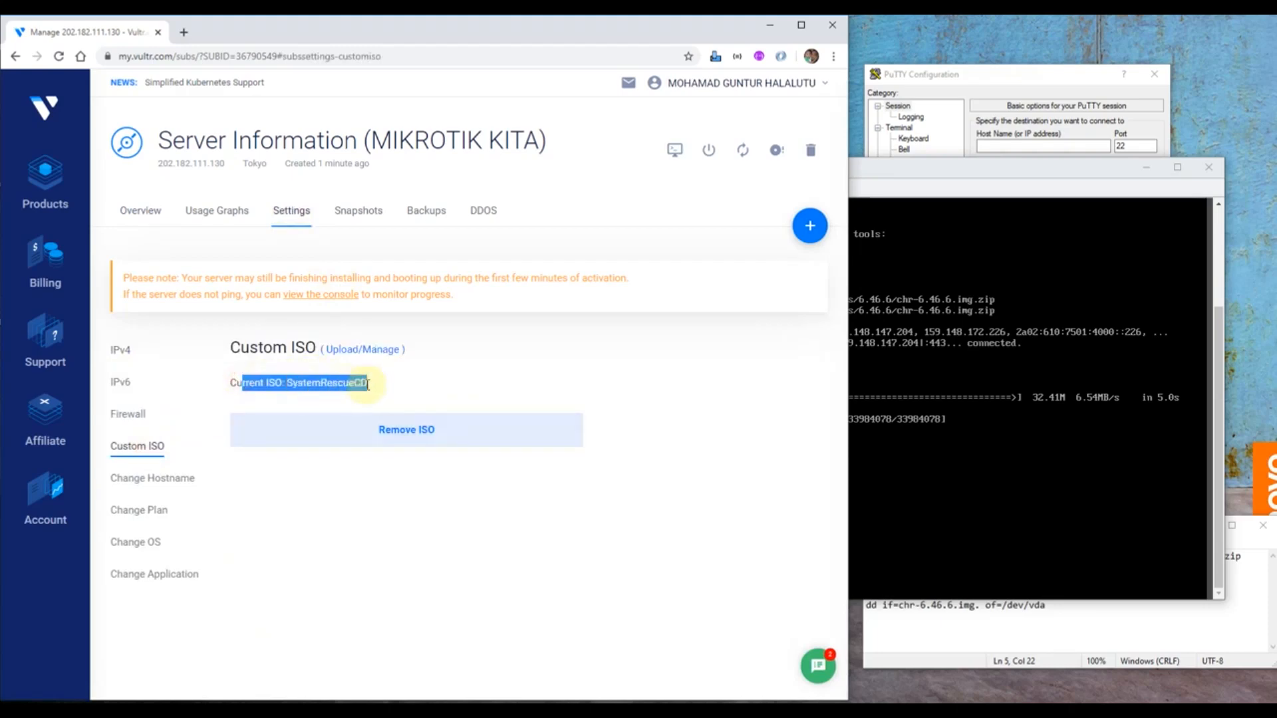
click(391, 432)
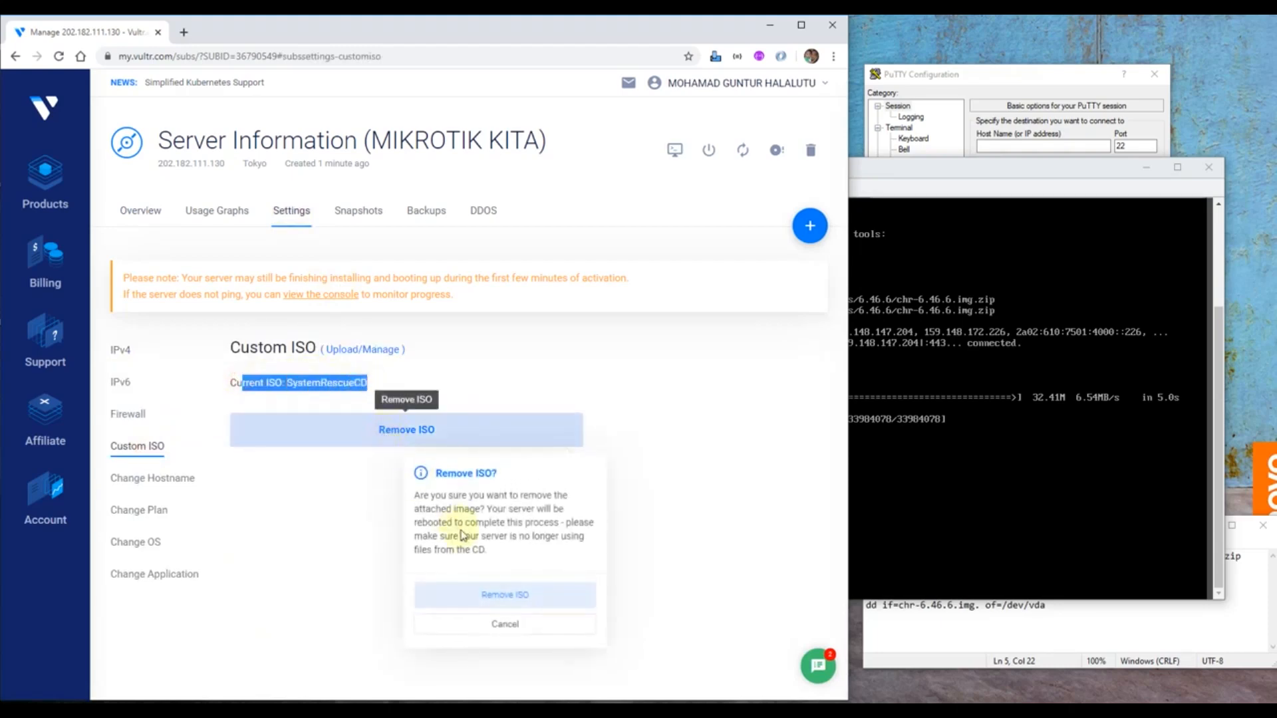
click(501, 600)
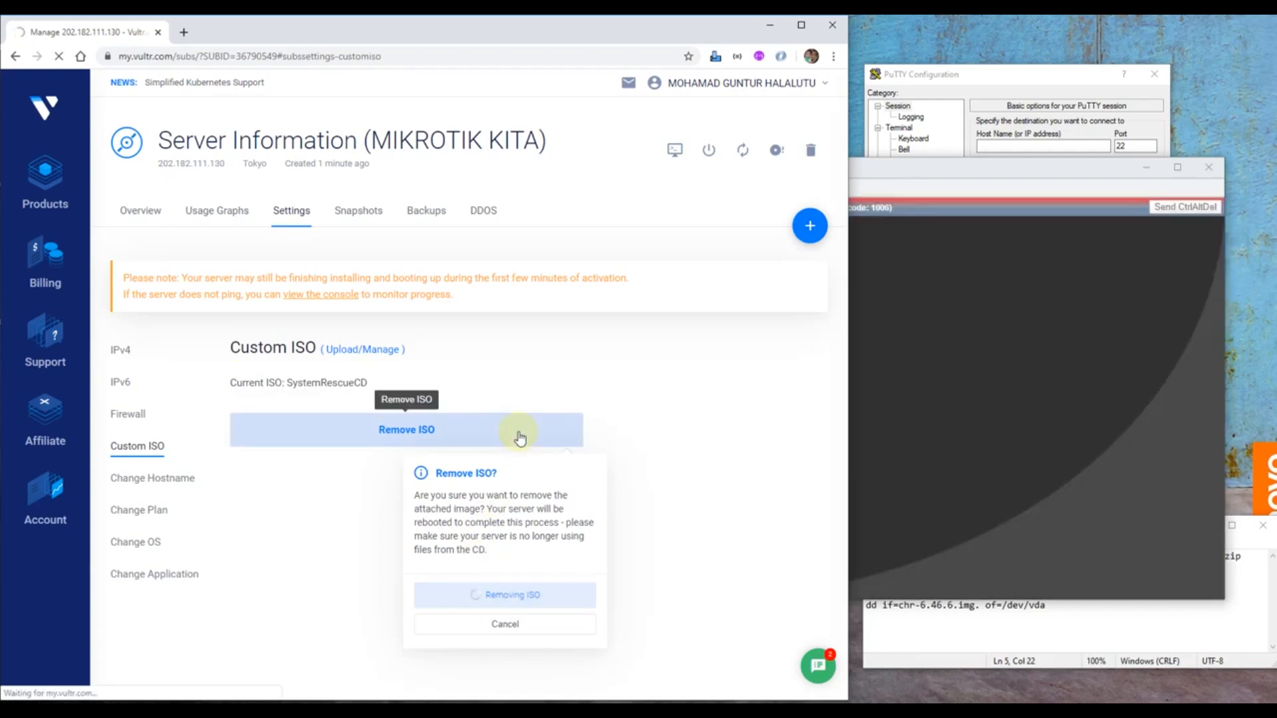
Move the disconnected console window aside and copy the server's IP address from its overview.
drag(1055, 163, 965, 152)
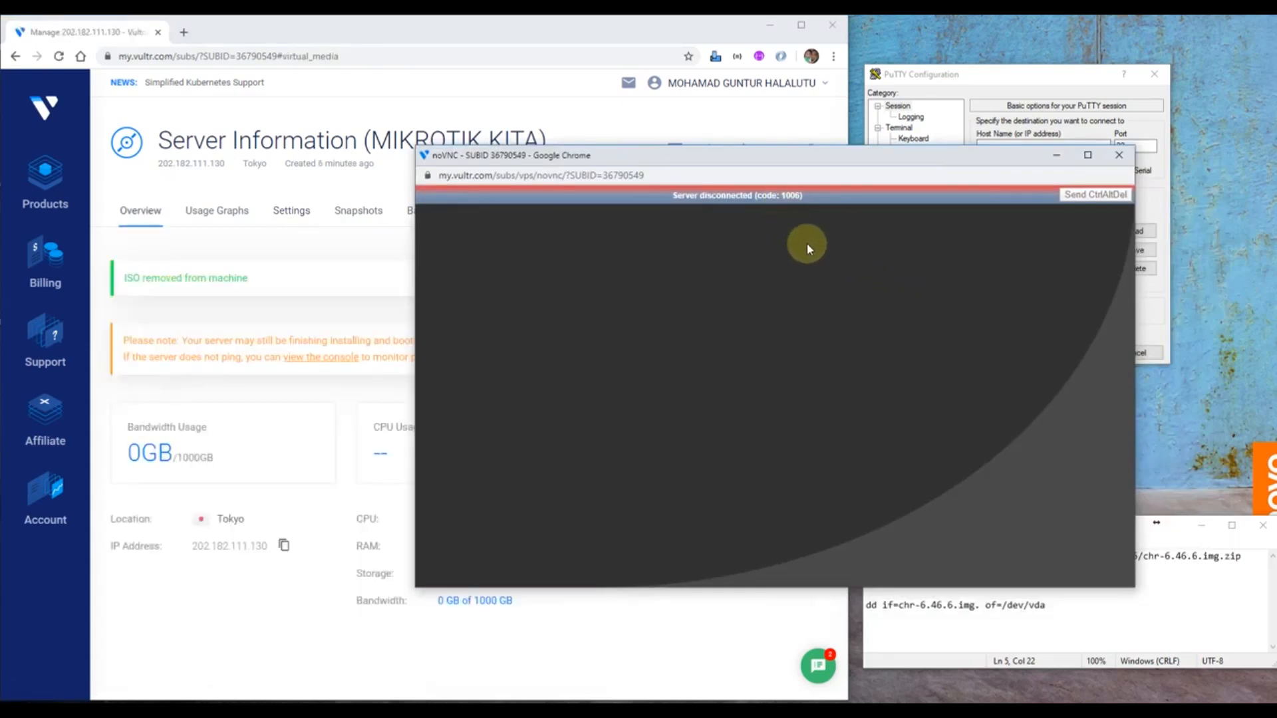
click(341, 393)
click(291, 540)
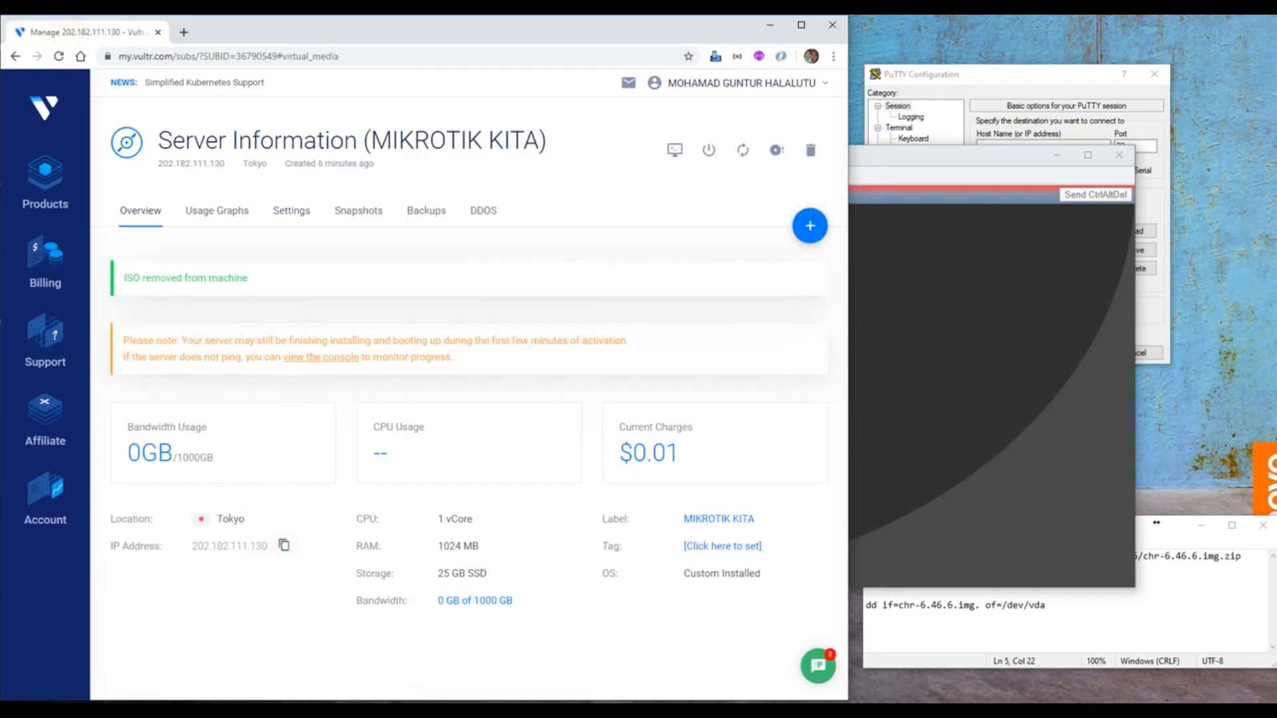
Switch to WinBox and connect to 202.182.111.130 as admin with a blank password.
click(1156, 524)
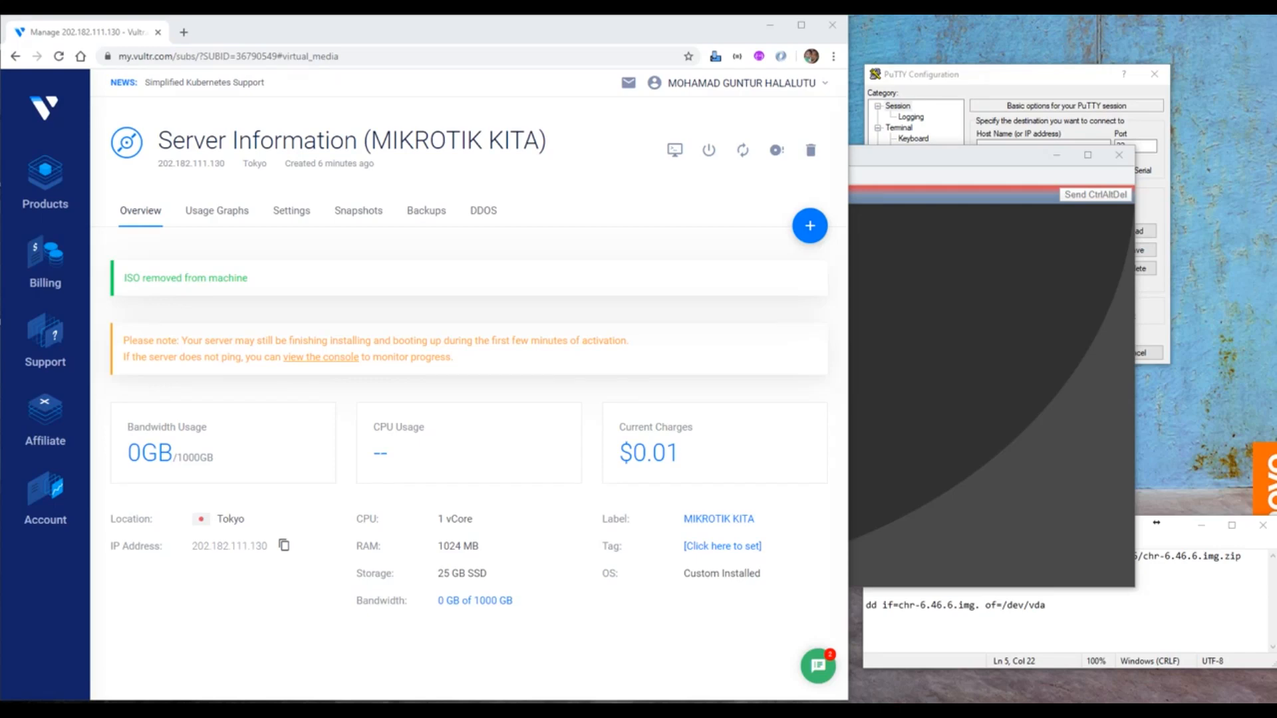
drag(40, 14, 536, 266)
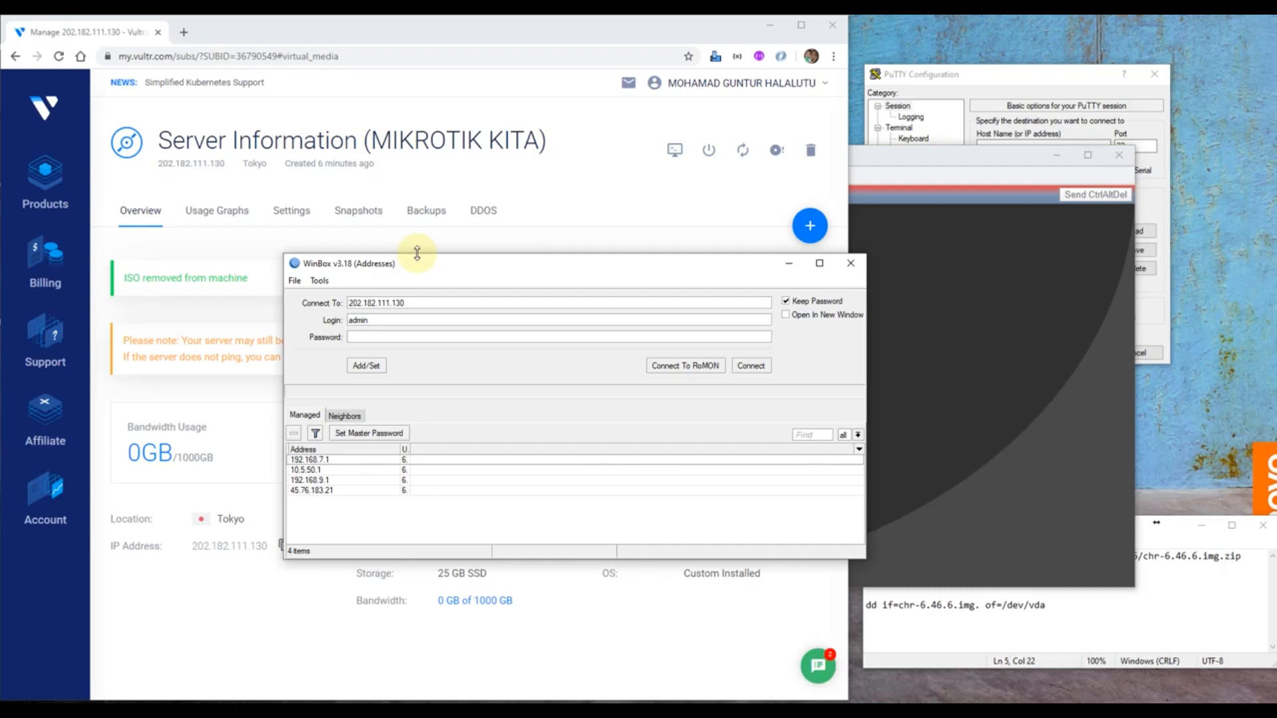
drag(447, 262, 571, 288)
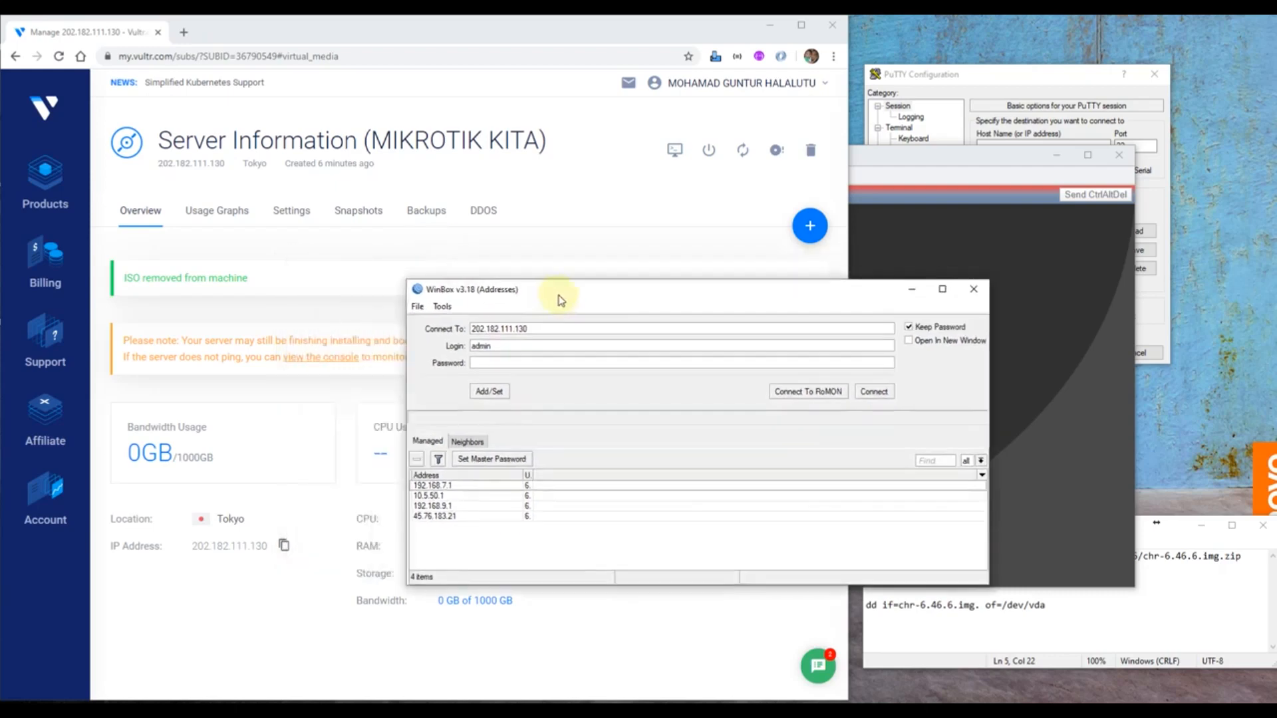
double_click(485, 347)
click(483, 364)
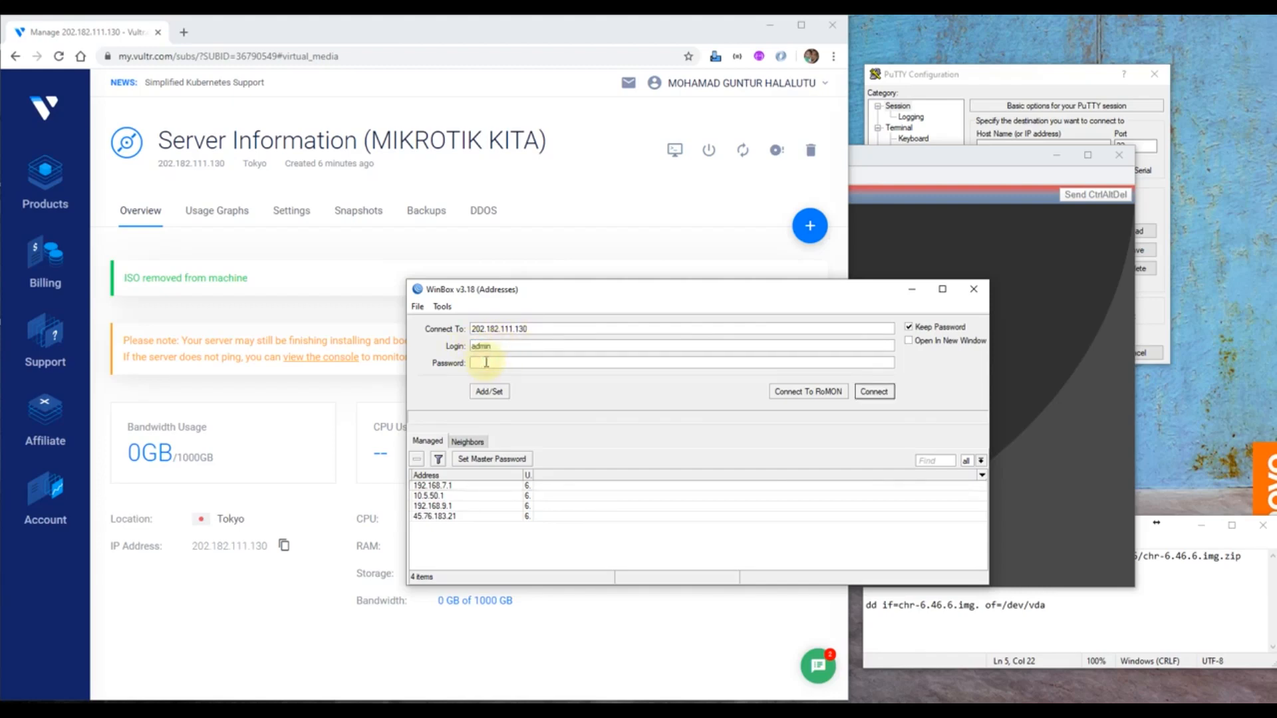
click(876, 394)
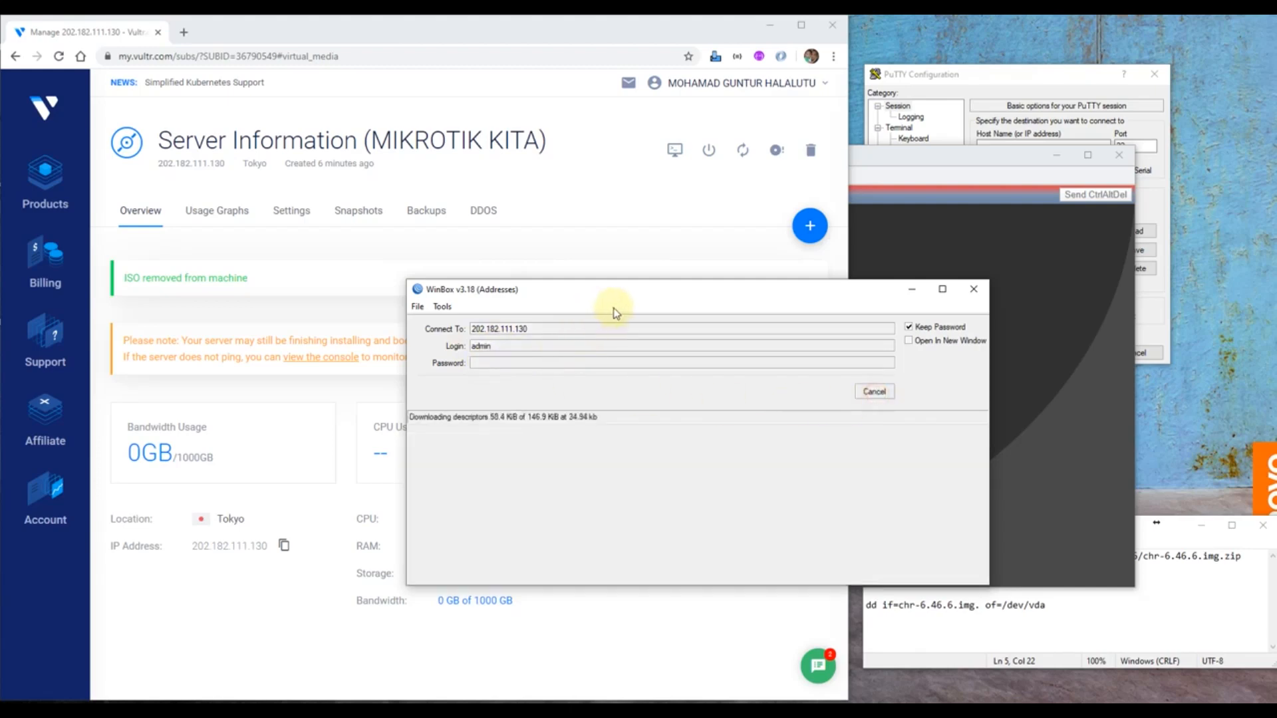
Enlarge the WinBox window and open the router's interface list, shrinking it and placing it at the top of the workspace.
drag(611, 294, 308, 87)
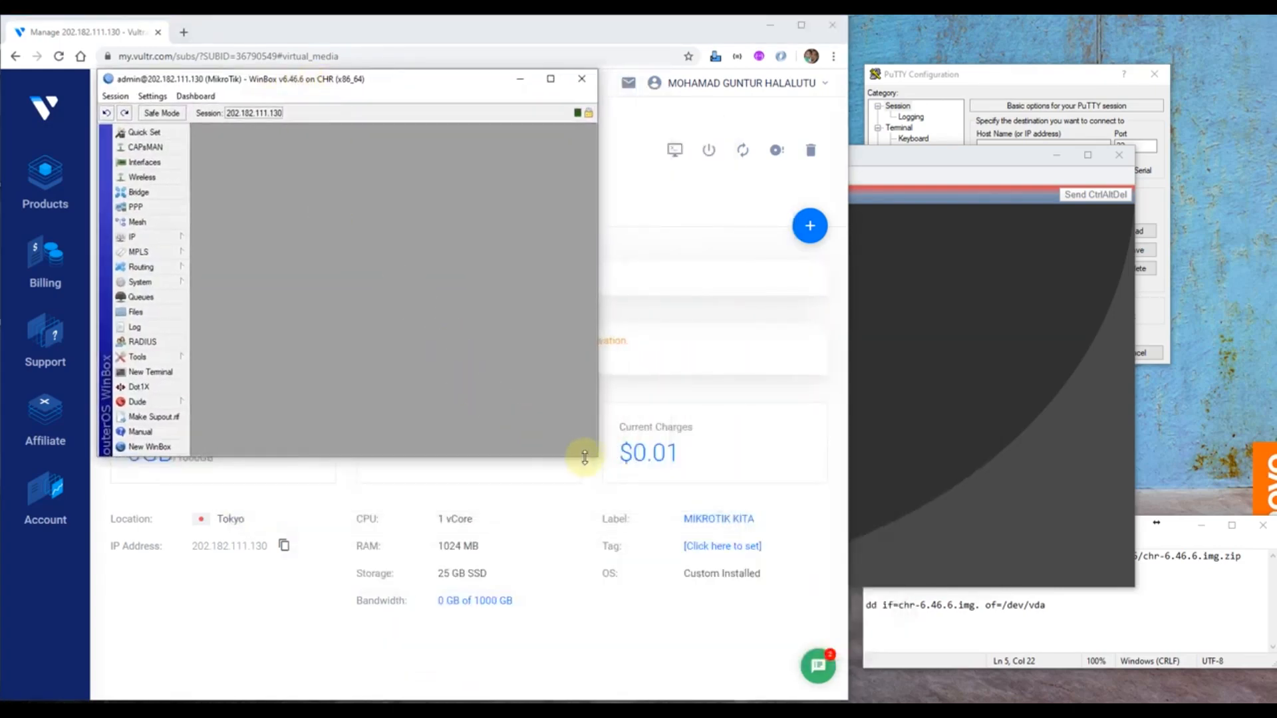
drag(596, 458, 1102, 691)
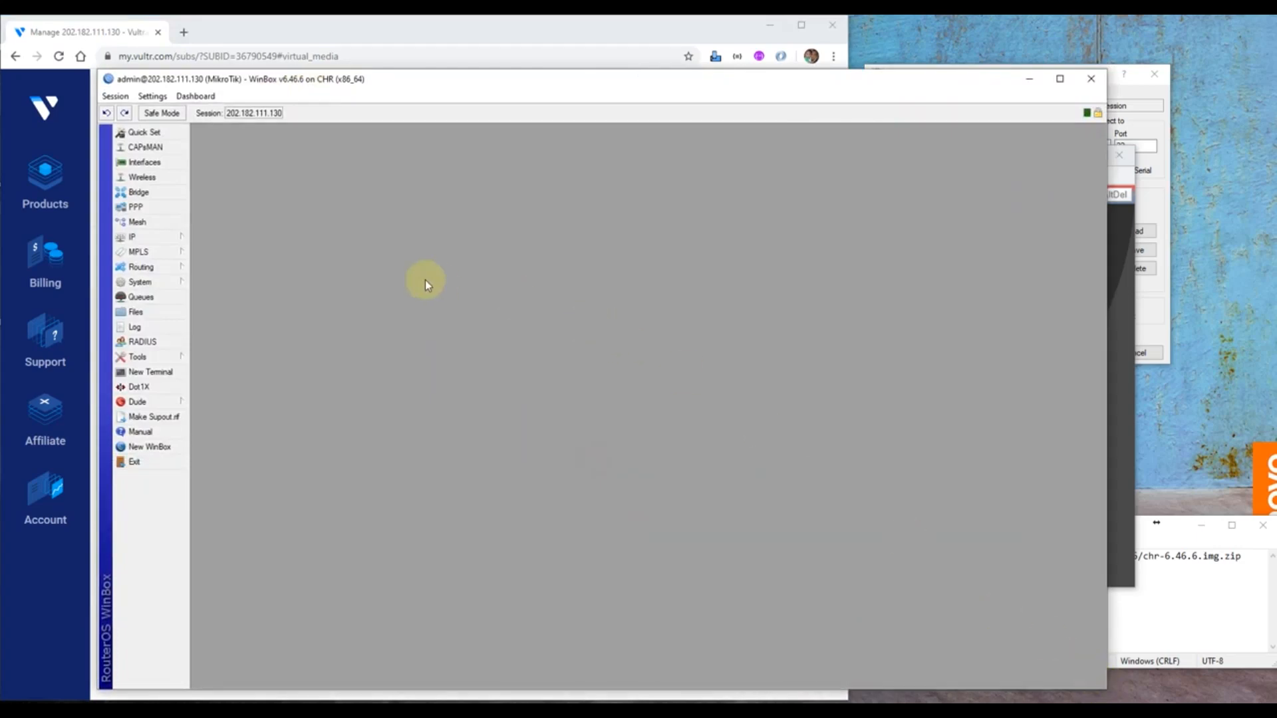
click(162, 162)
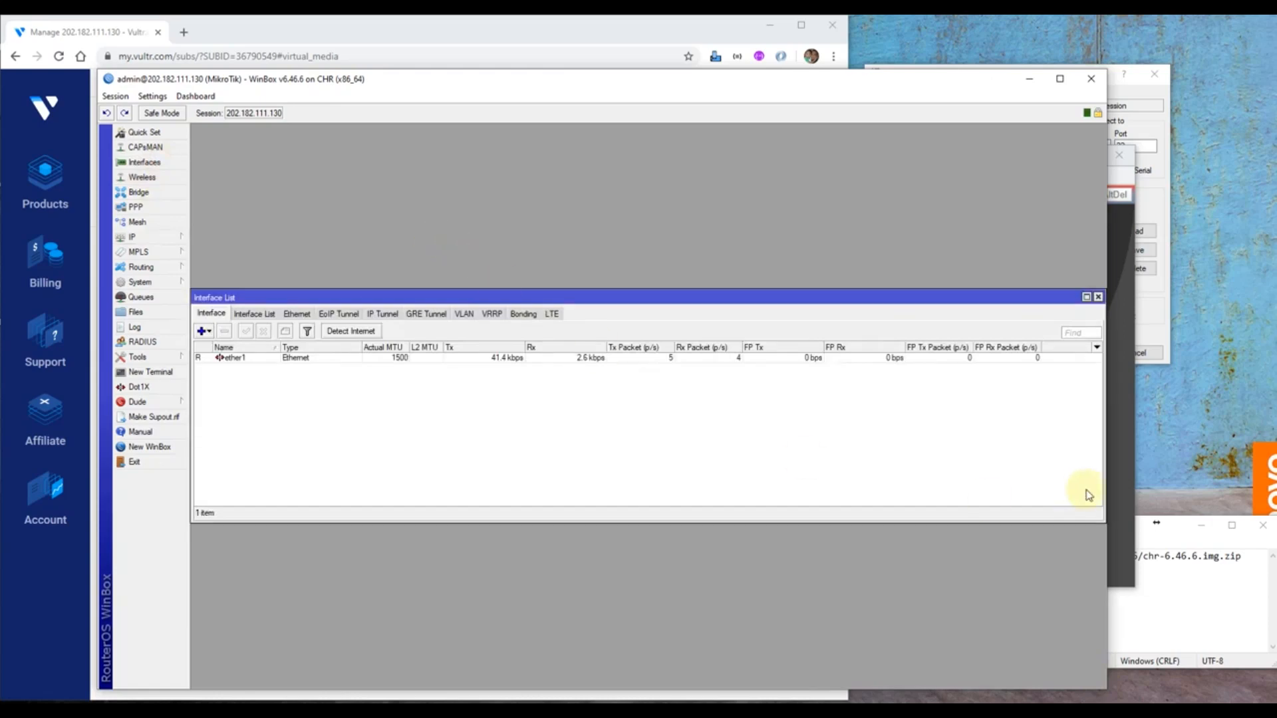
drag(1105, 521, 805, 454)
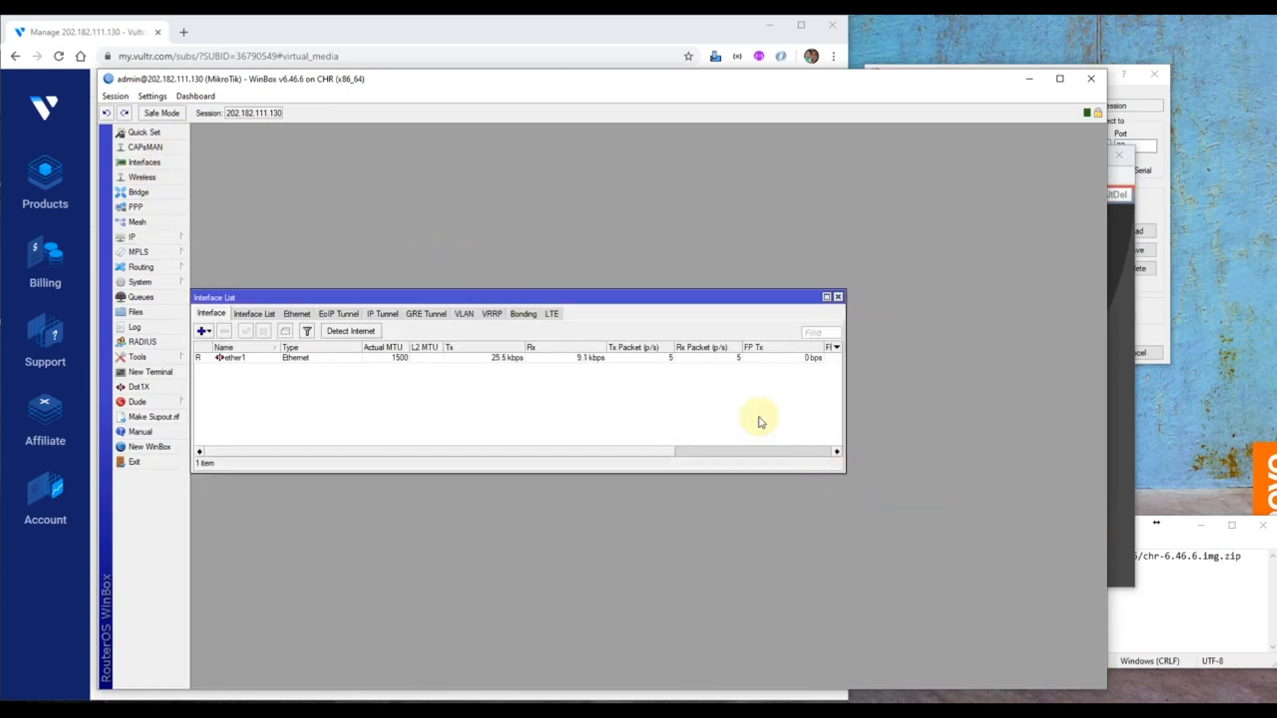
drag(669, 297, 675, 137)
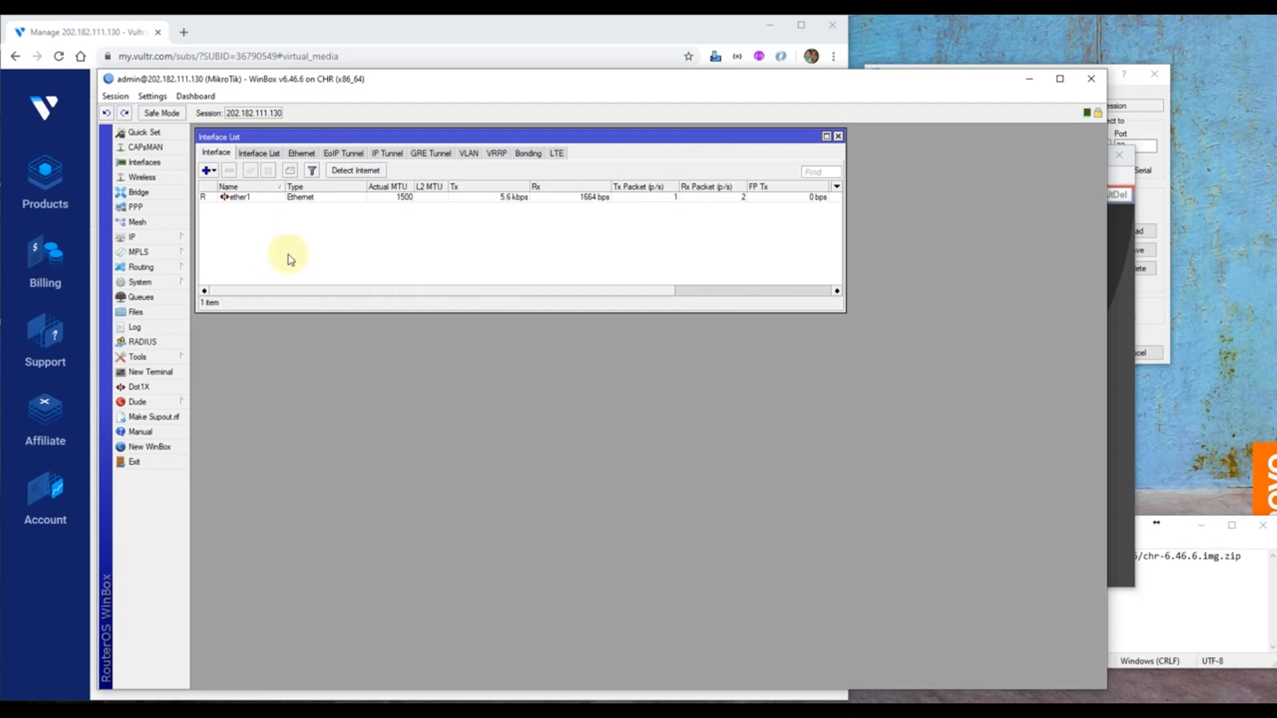
Open the PPP settings window, place it below the interface list and narrow it.
click(165, 209)
drag(610, 298, 593, 327)
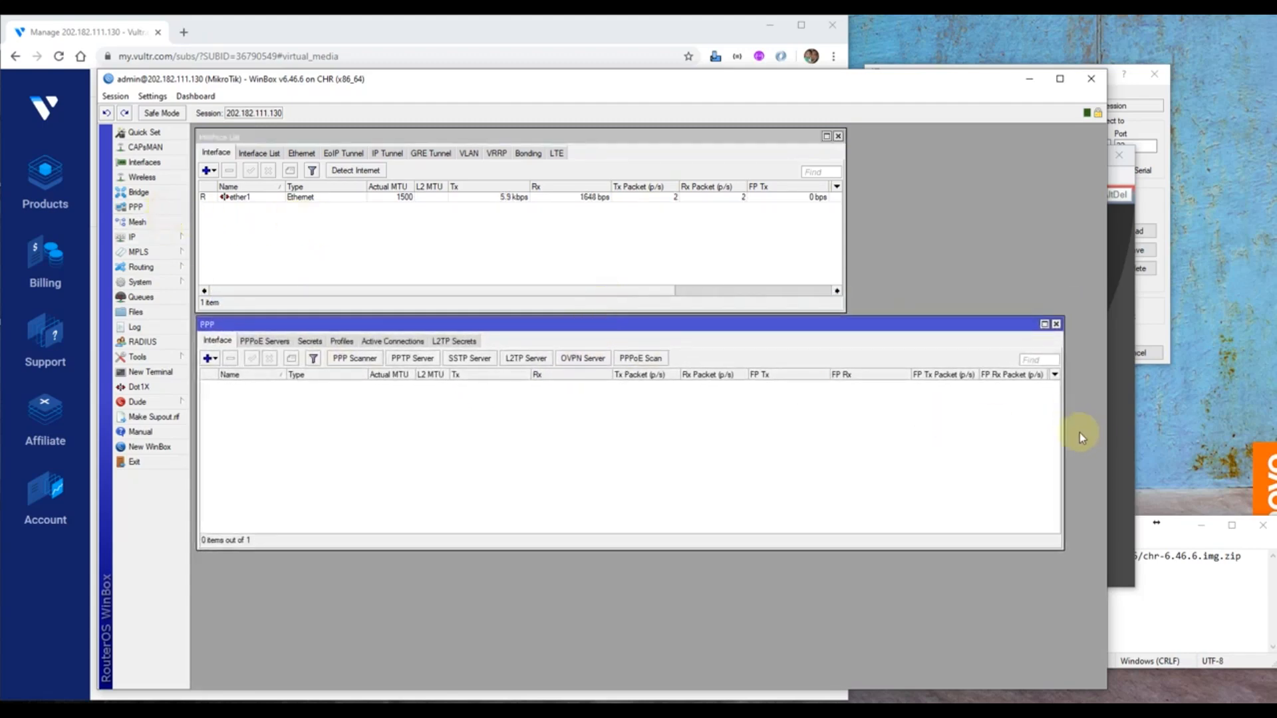
drag(1064, 433, 958, 436)
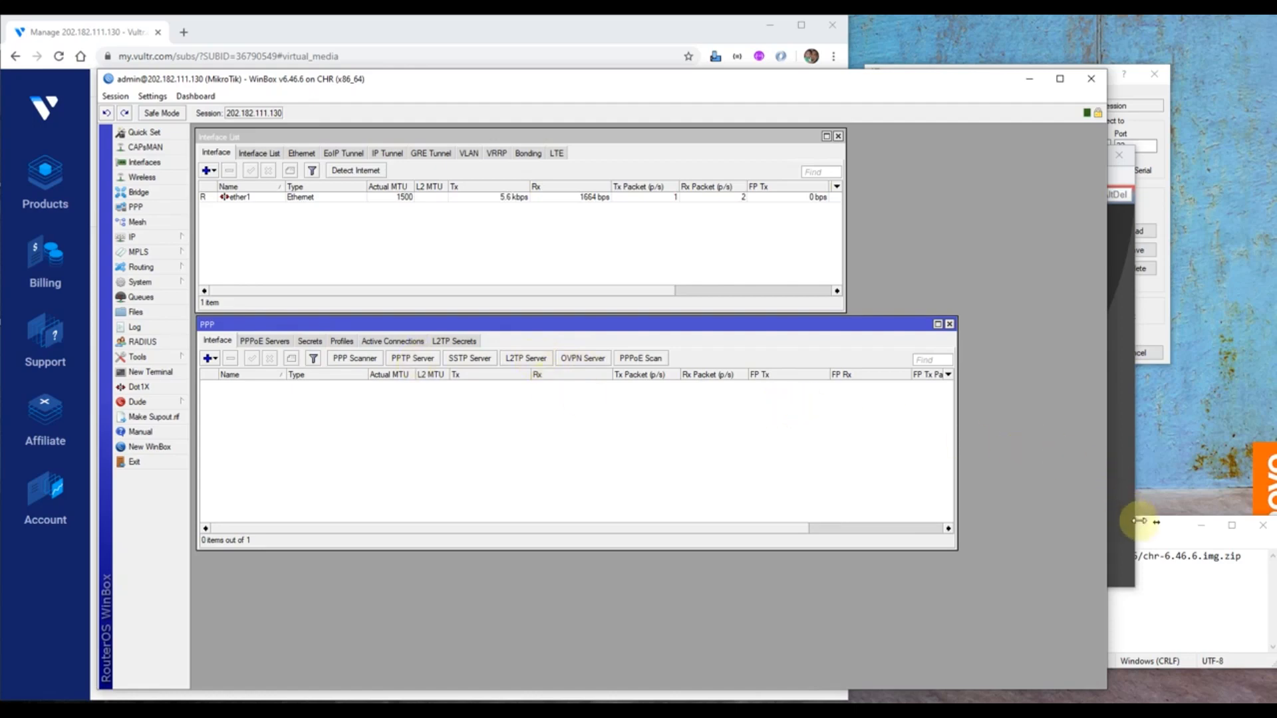
Switch to Notepad, enlarge its window and add a PPTP Server note with Username and Password lines below the dd command.
drag(1146, 532, 1143, 160)
drag(1086, 293, 1084, 555)
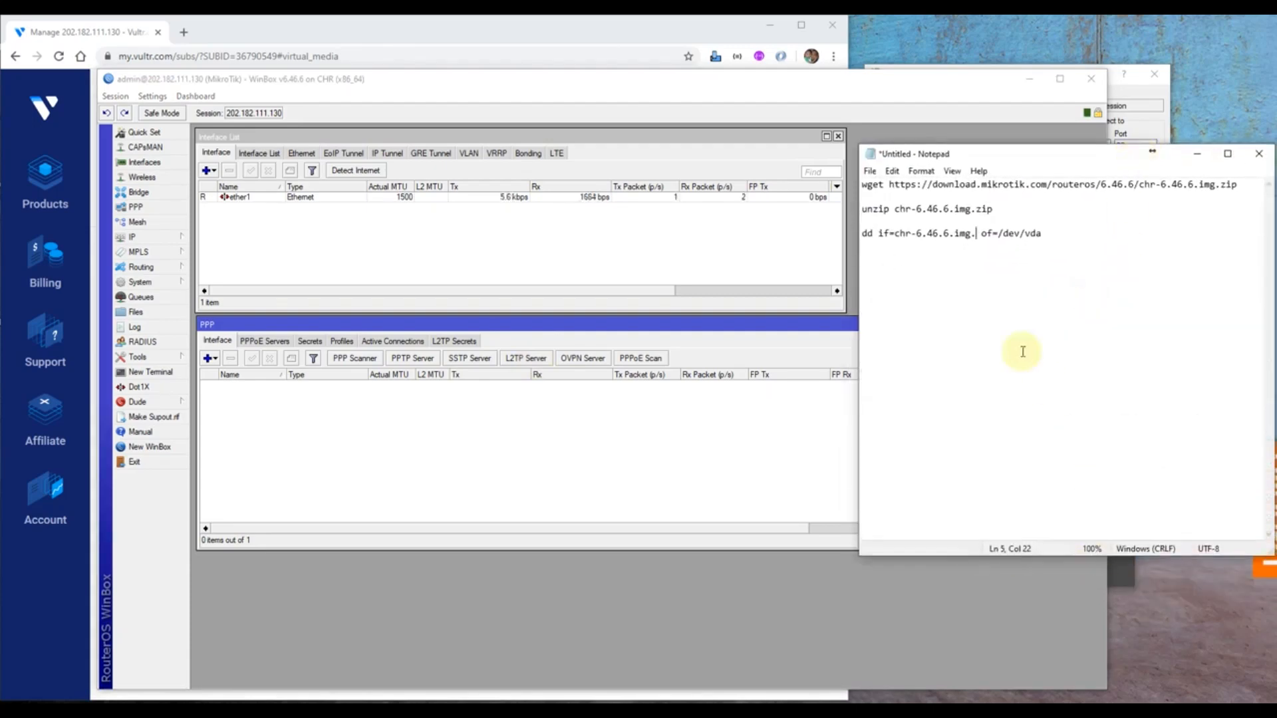
click(1010, 269)
text(PPTP SErver)
key(Return)
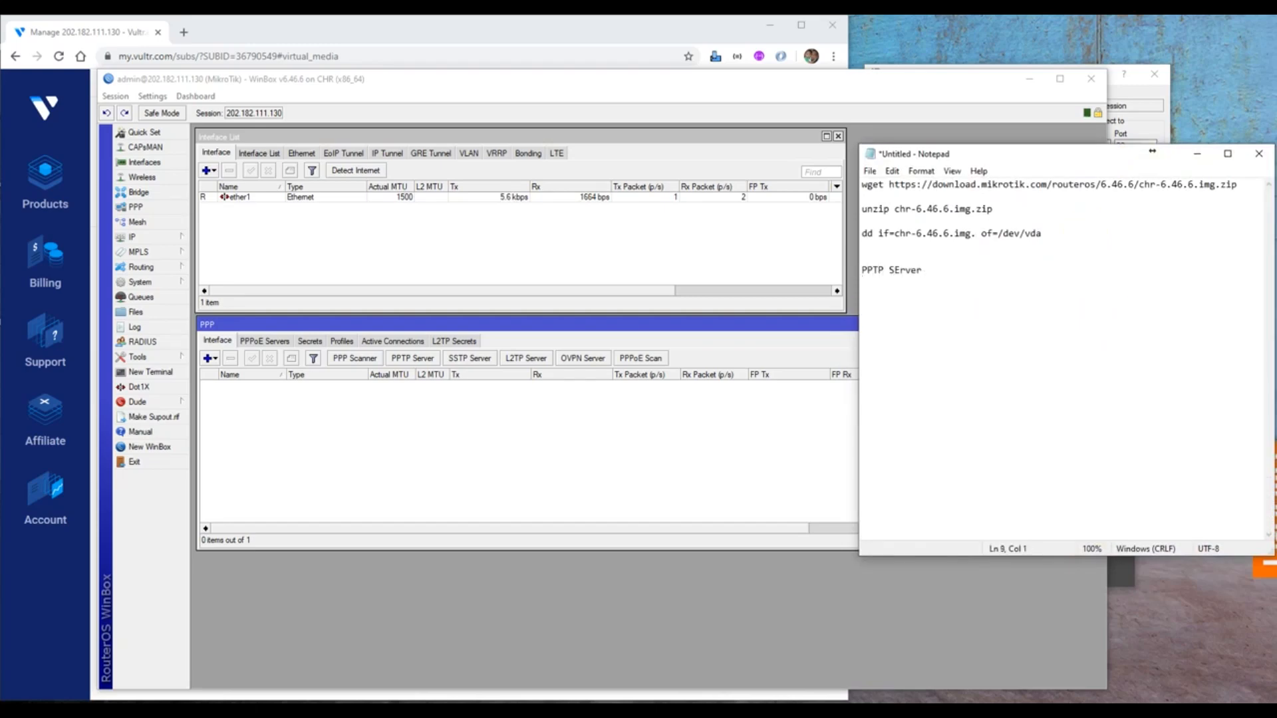
text(Username)
key(Return)
text(Password)
key(Return)
key(Return)
key(Return)
key(Return)
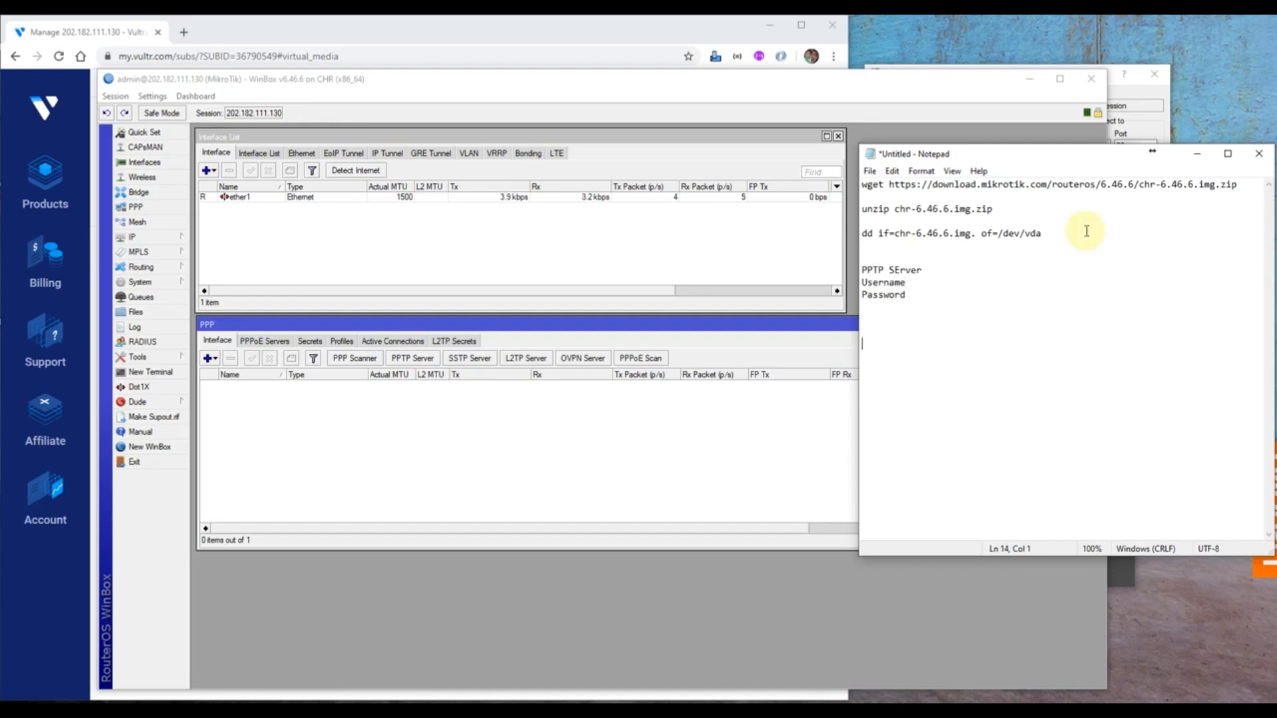
Add an L2TP Server note with Username, Password and IP Secret lines below the PPTP note.
text(L2TP Server)
key(Return)
text(Username)
key(Return)
text(Password)
key(Return)
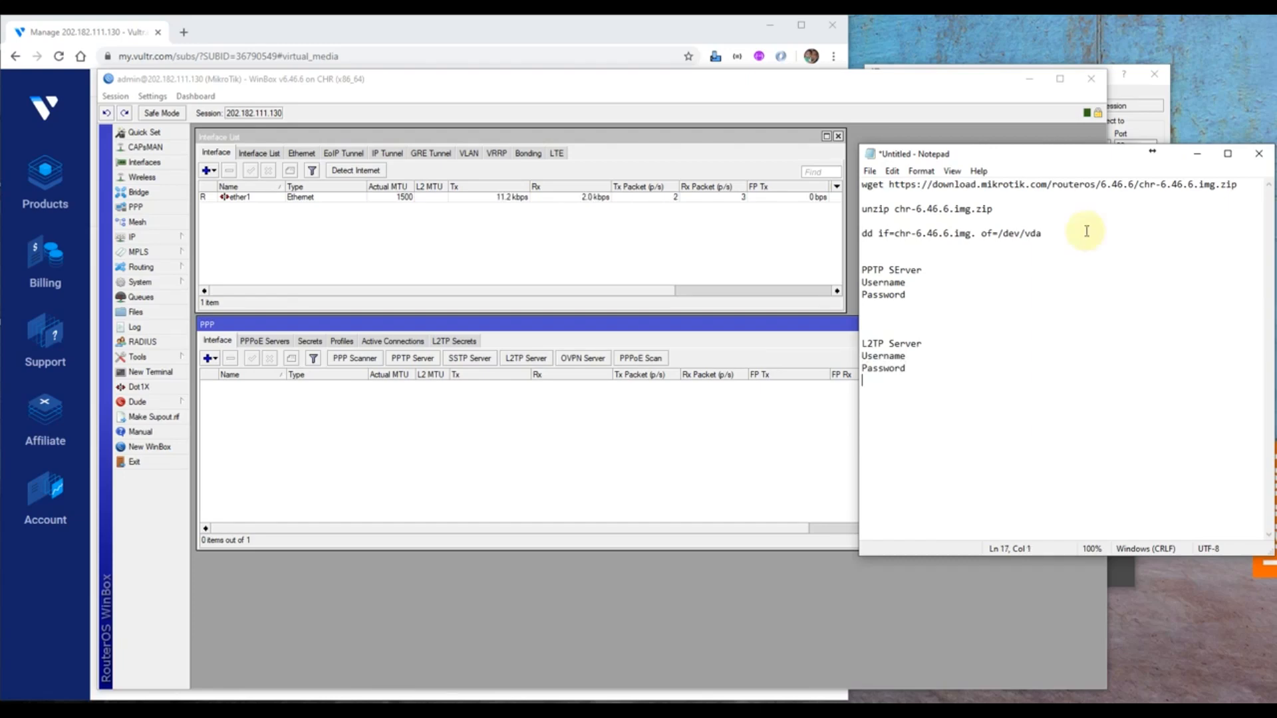
text(IP S)
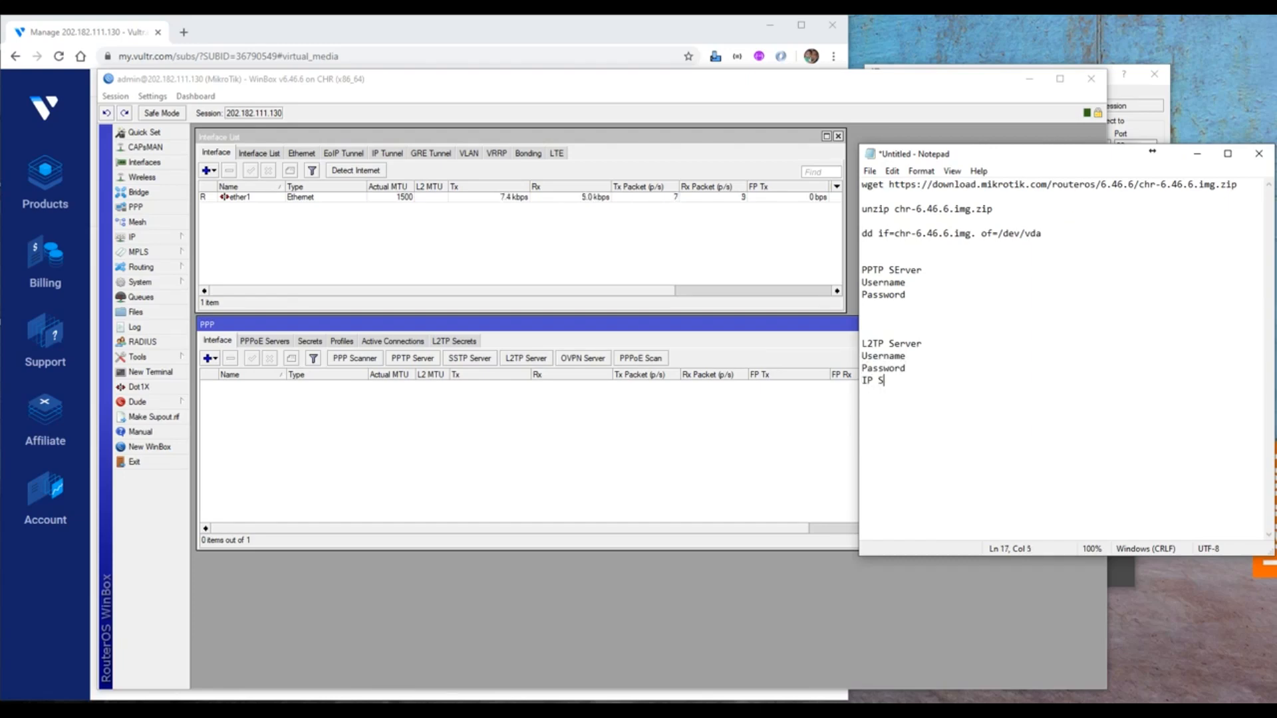
text(ecret)
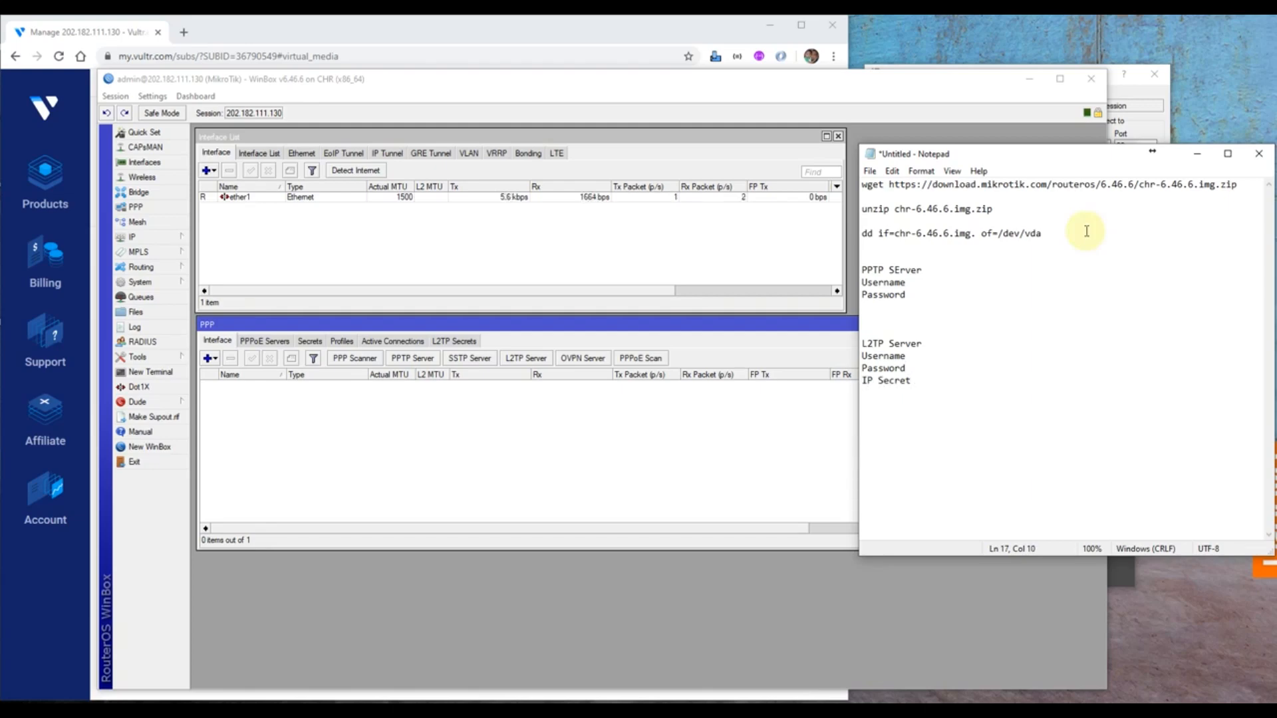
drag(918, 297, 854, 256)
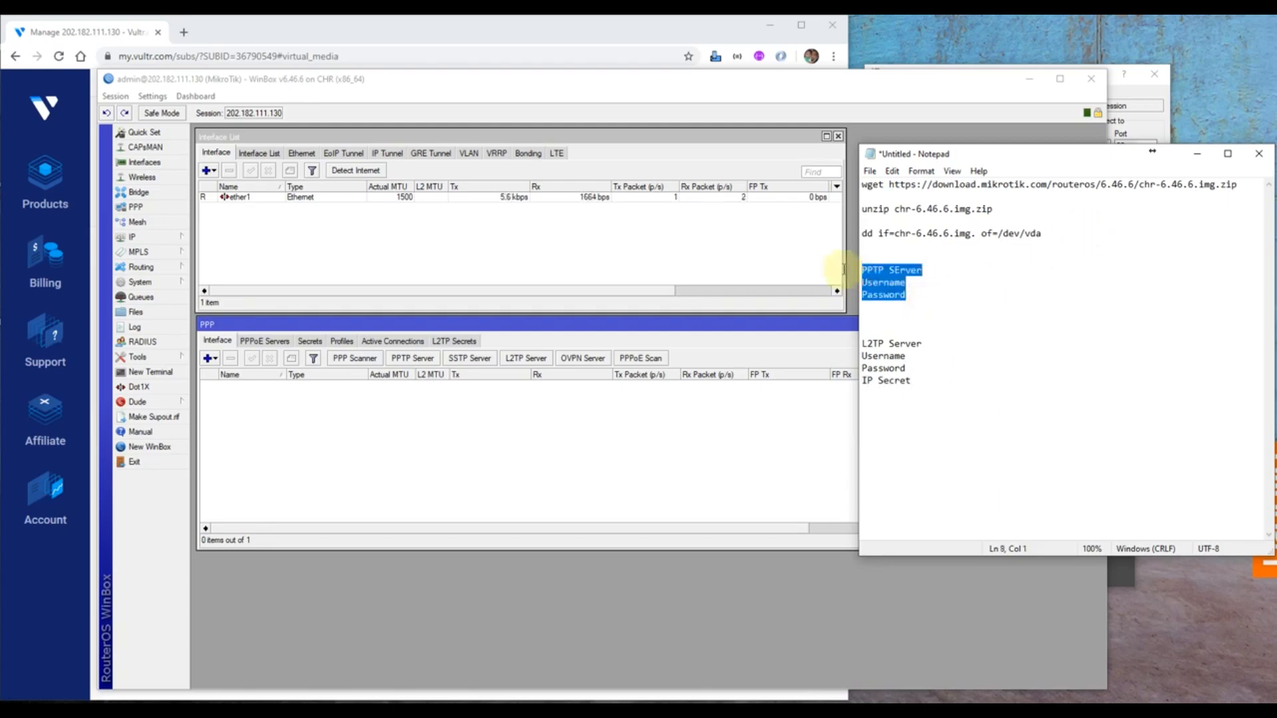
drag(912, 382, 862, 342)
click(872, 343)
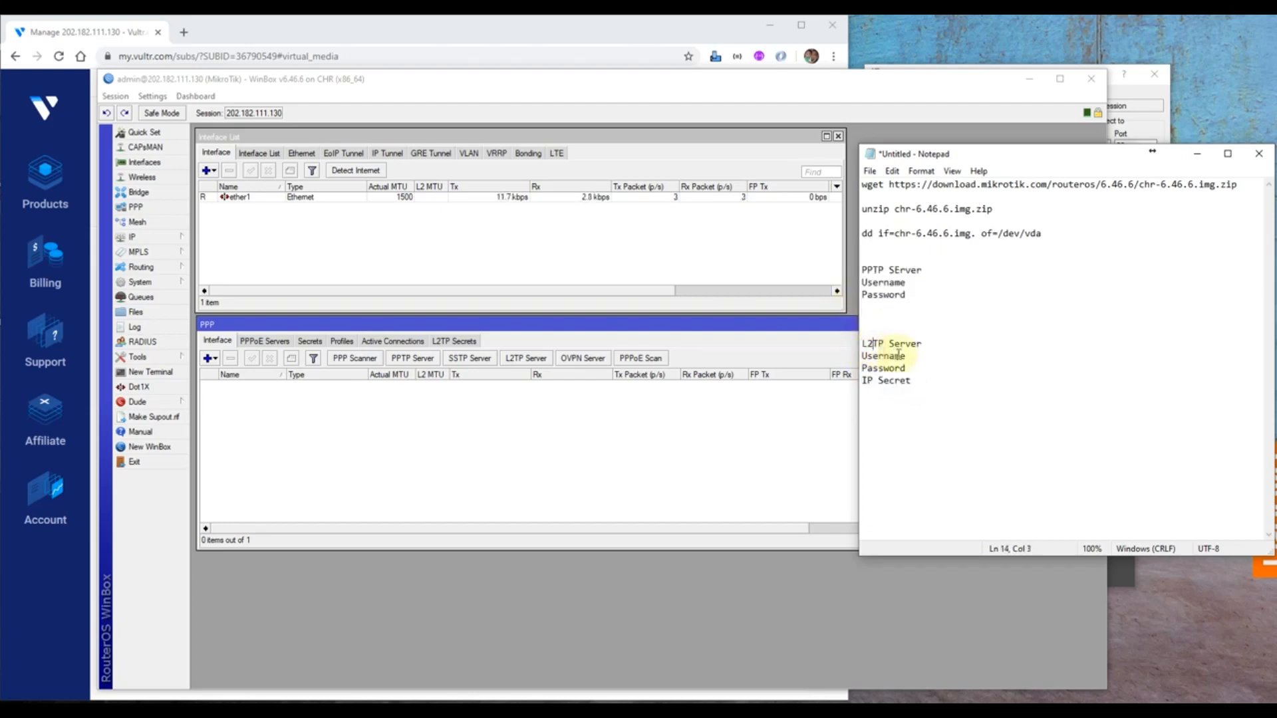
Return to WinBox, enable the L2TP server, set Use IPsec to yes and select the IPsec Secret field.
click(608, 451)
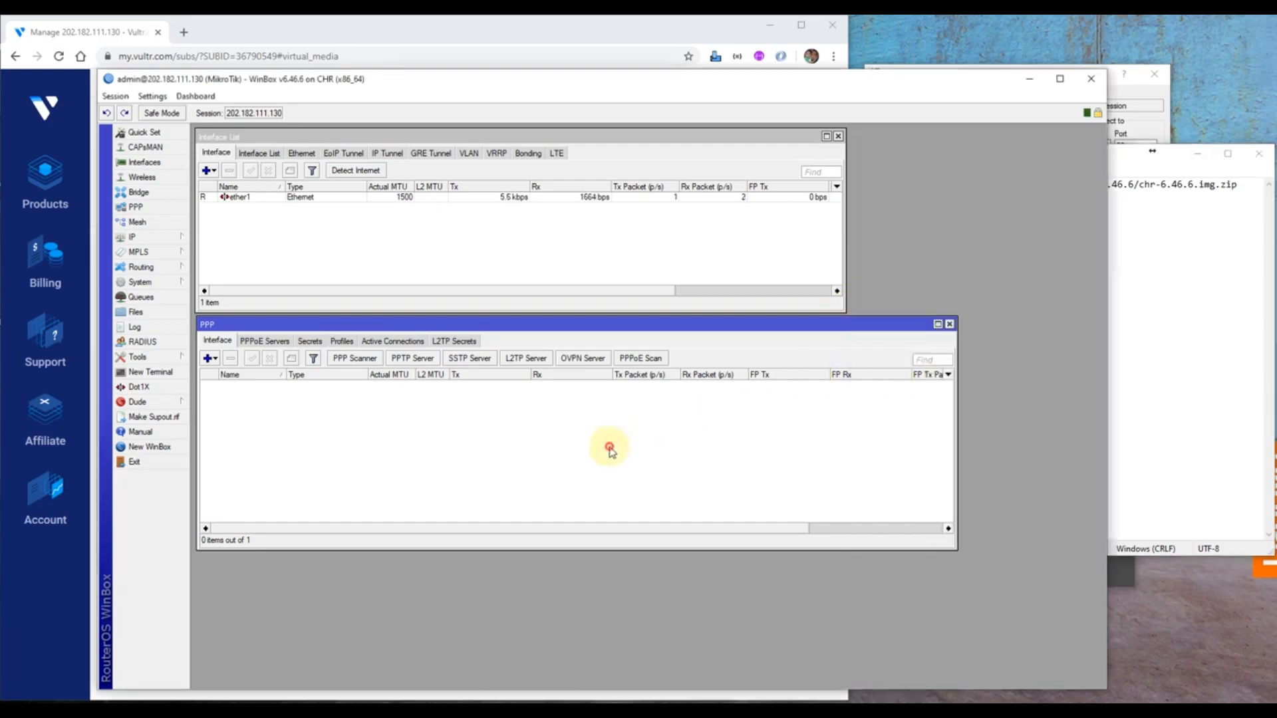
click(517, 365)
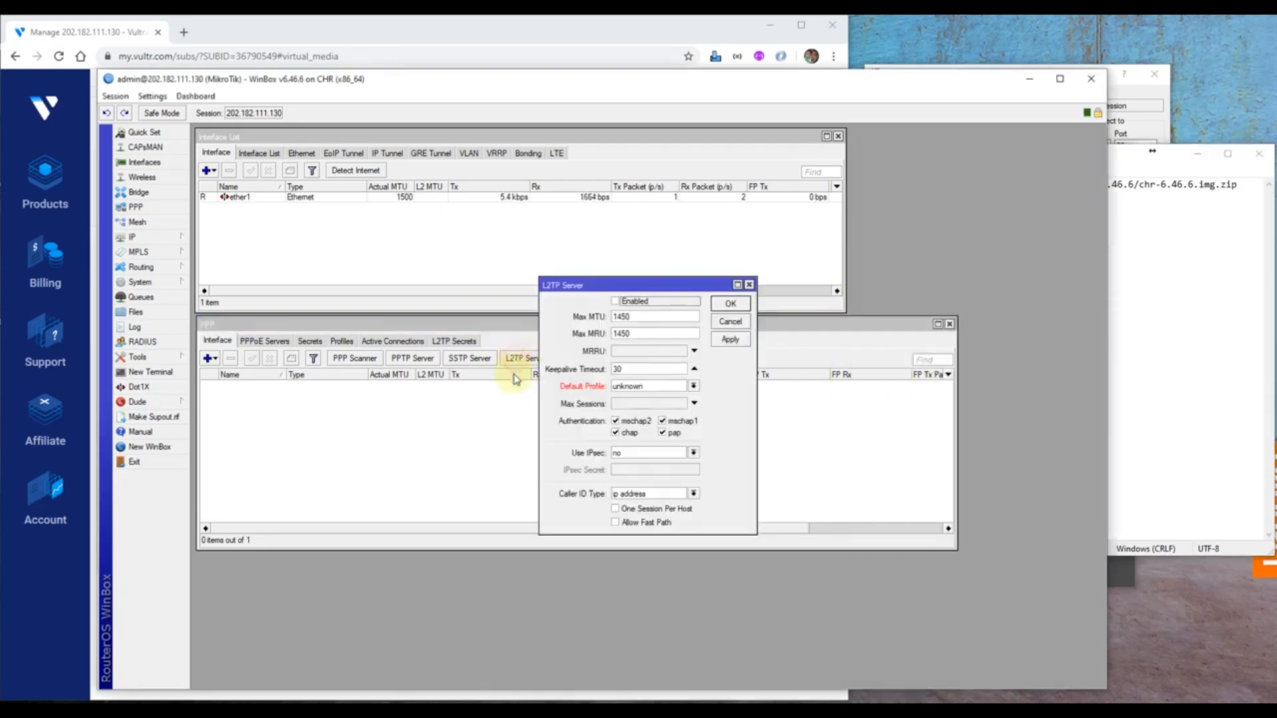
click(616, 301)
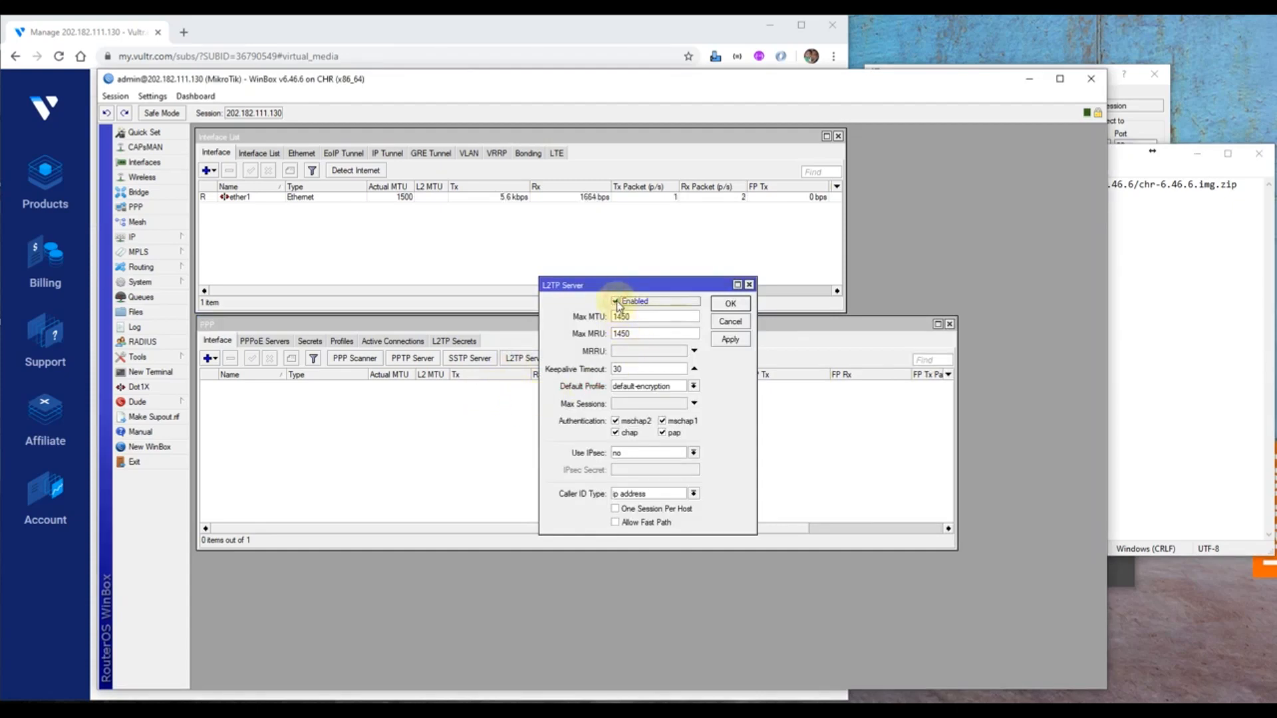
click(633, 453)
click(613, 471)
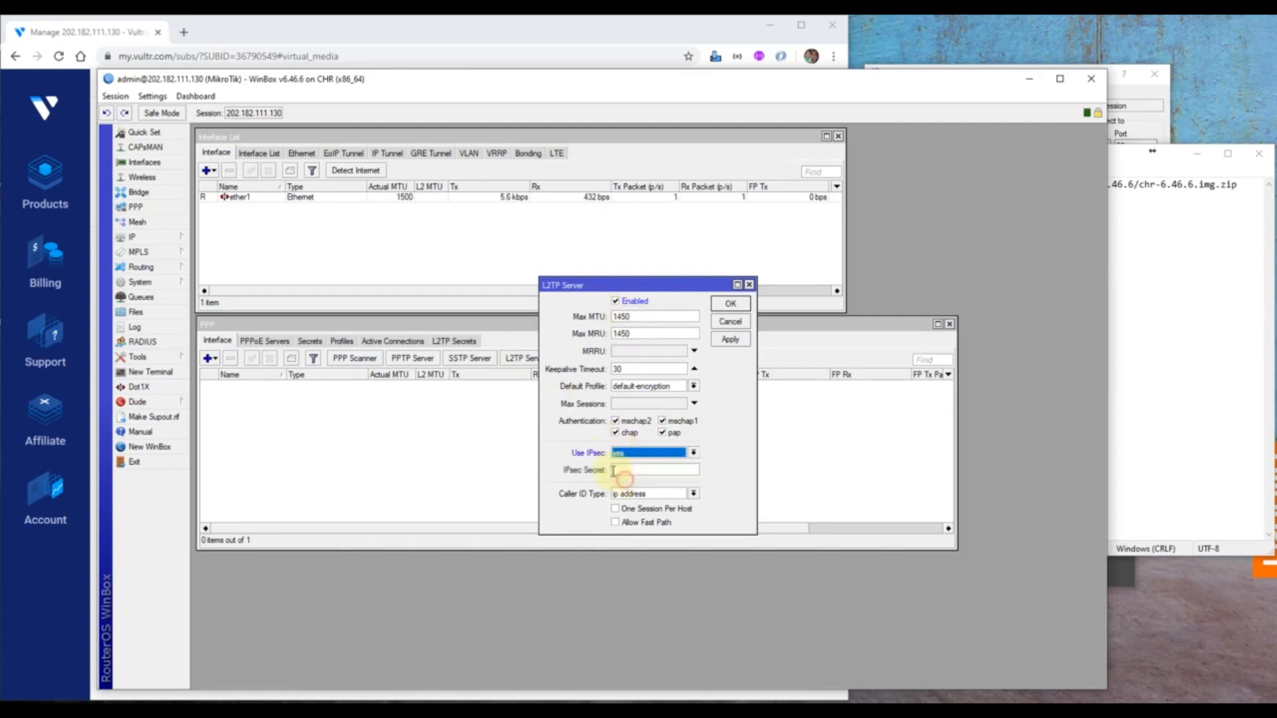
click(641, 470)
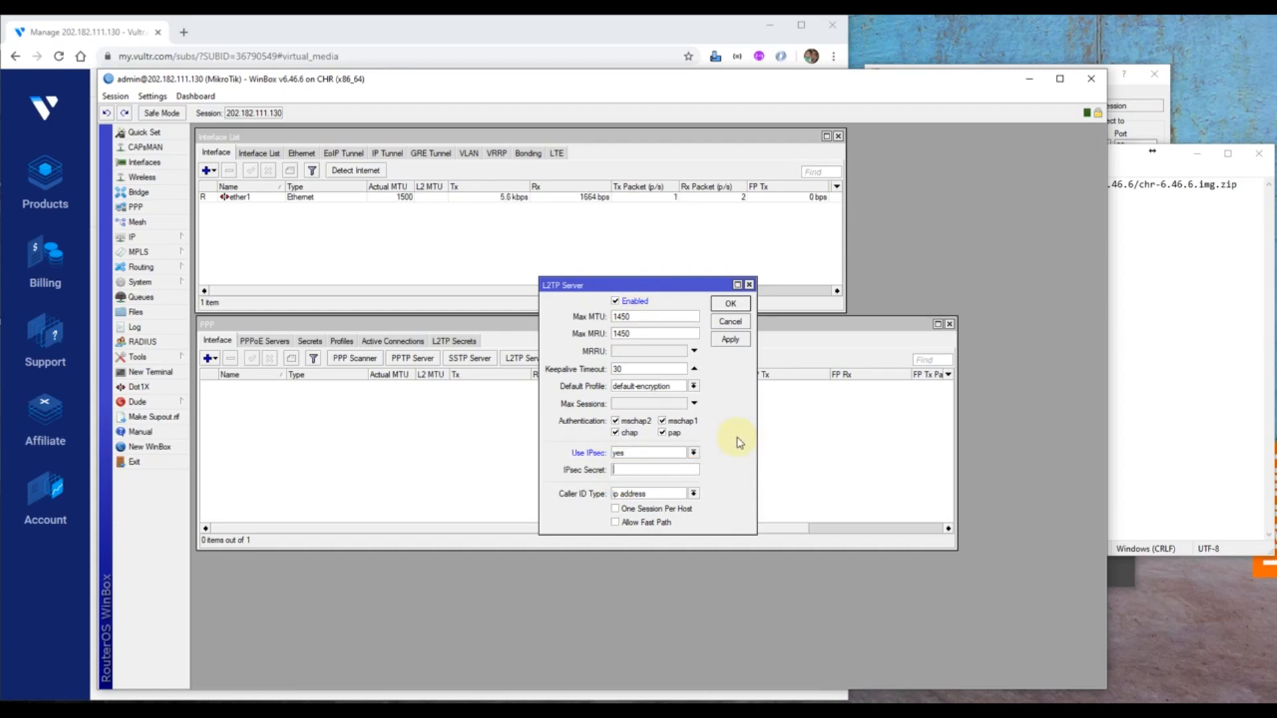
Record the chosen IPsec secret on the IP Secret line of the L2TP Server note in Notepad.
click(1140, 330)
click(926, 379)
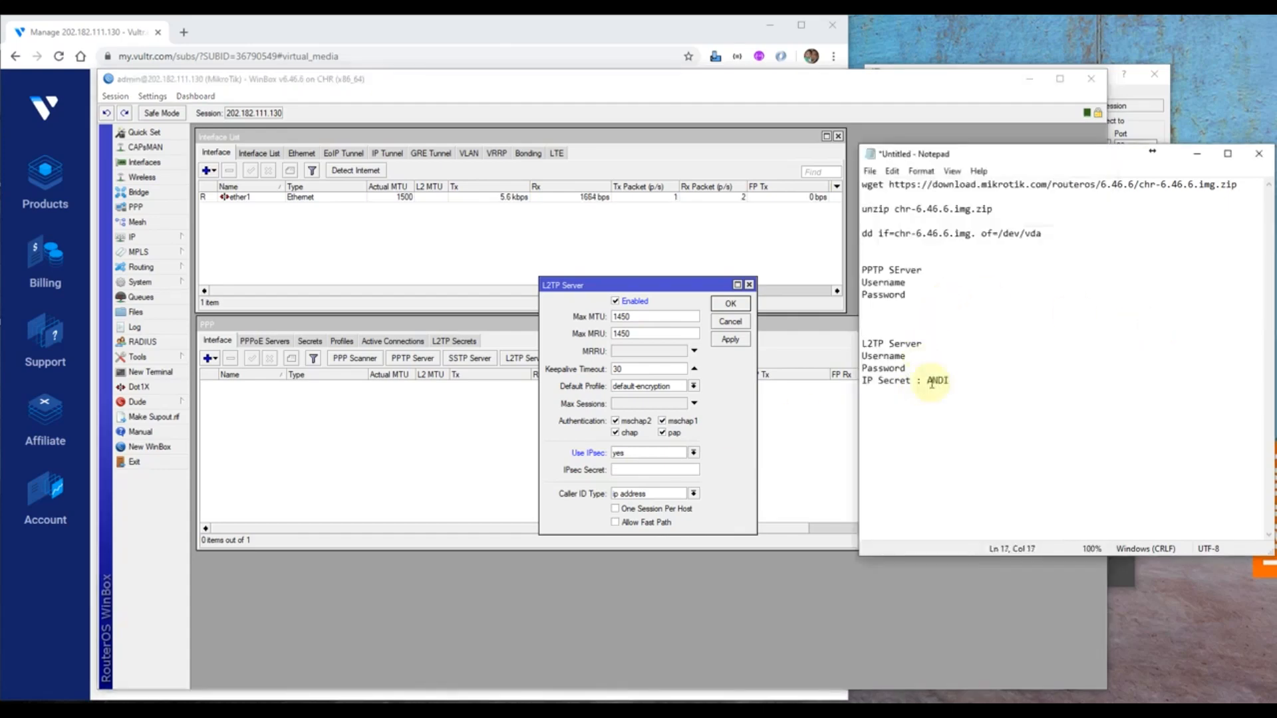
drag(950, 381, 935, 381)
Enter the noted IPsec secret in WinBox's L2TP Server settings and save them.
click(644, 469)
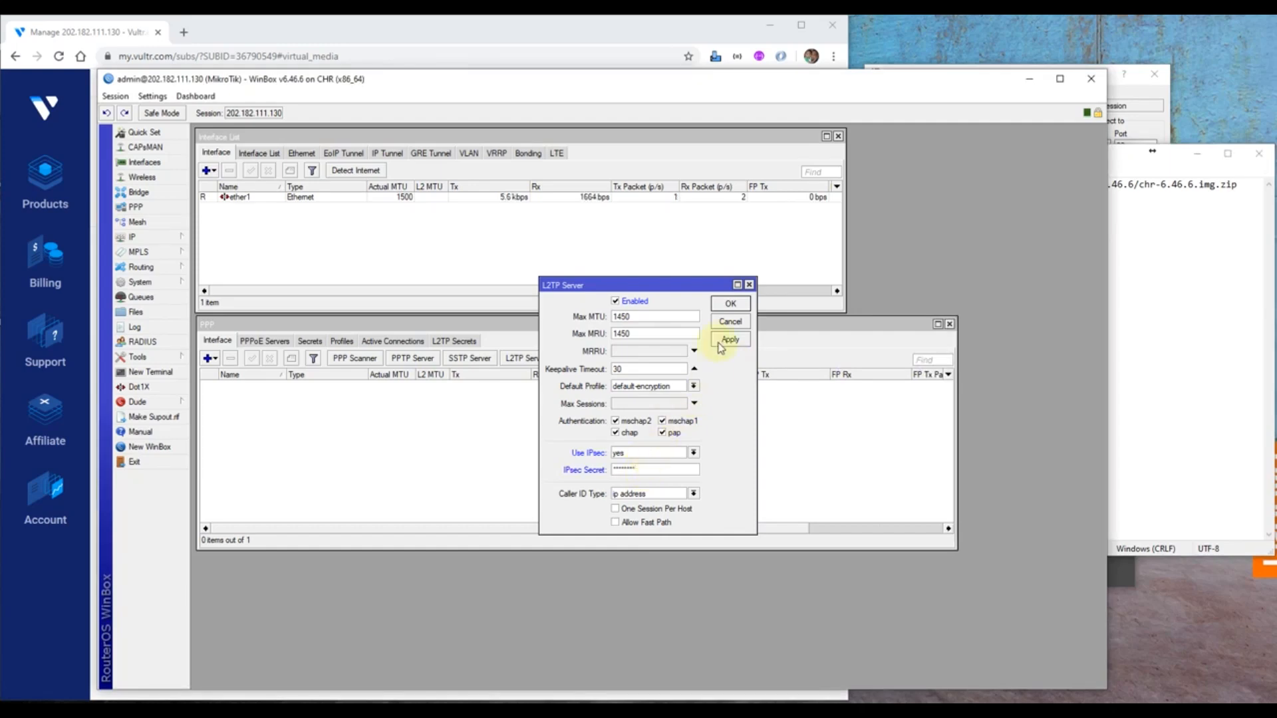
click(731, 304)
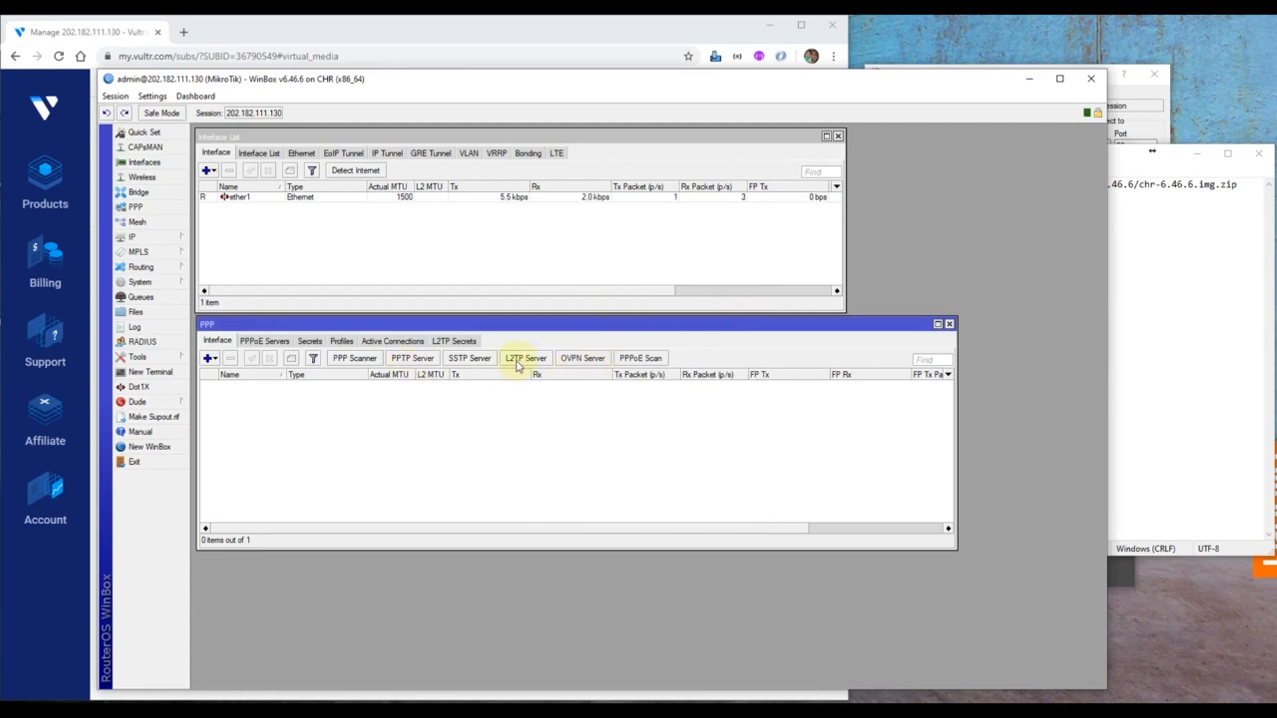
Start a new PPP secret in the PPP secrets list and enable its password field.
click(310, 342)
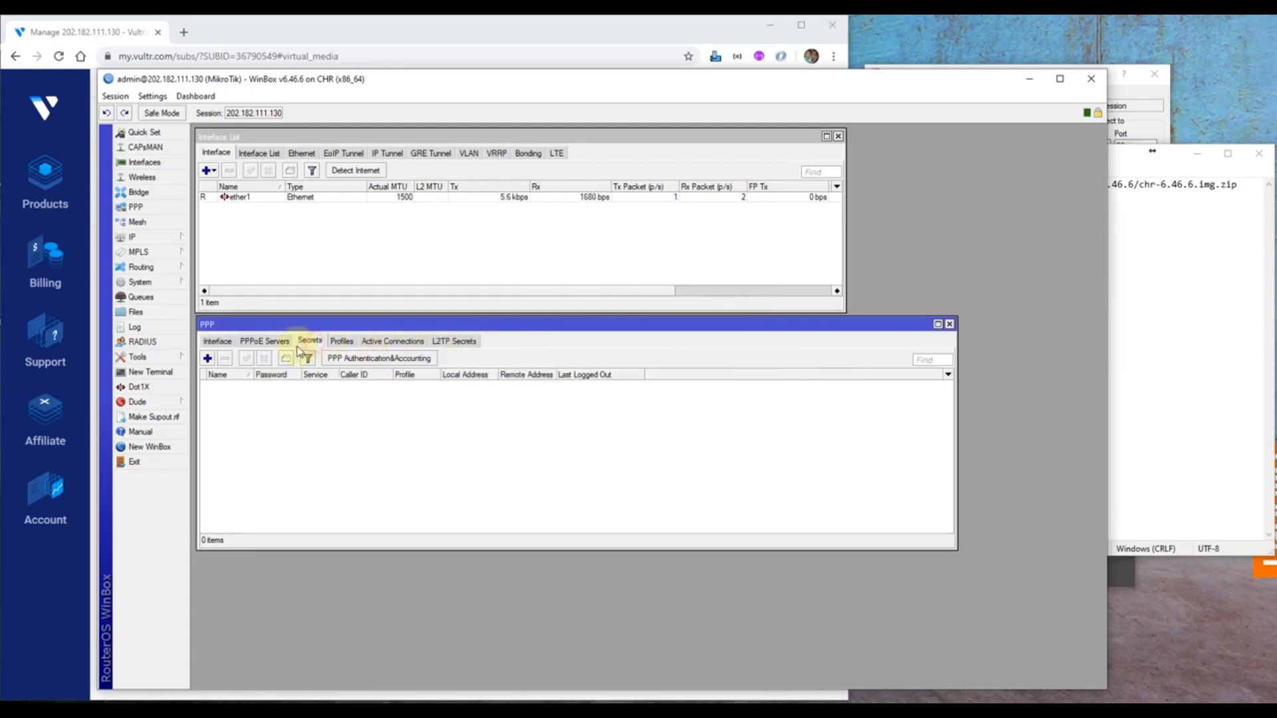
click(207, 358)
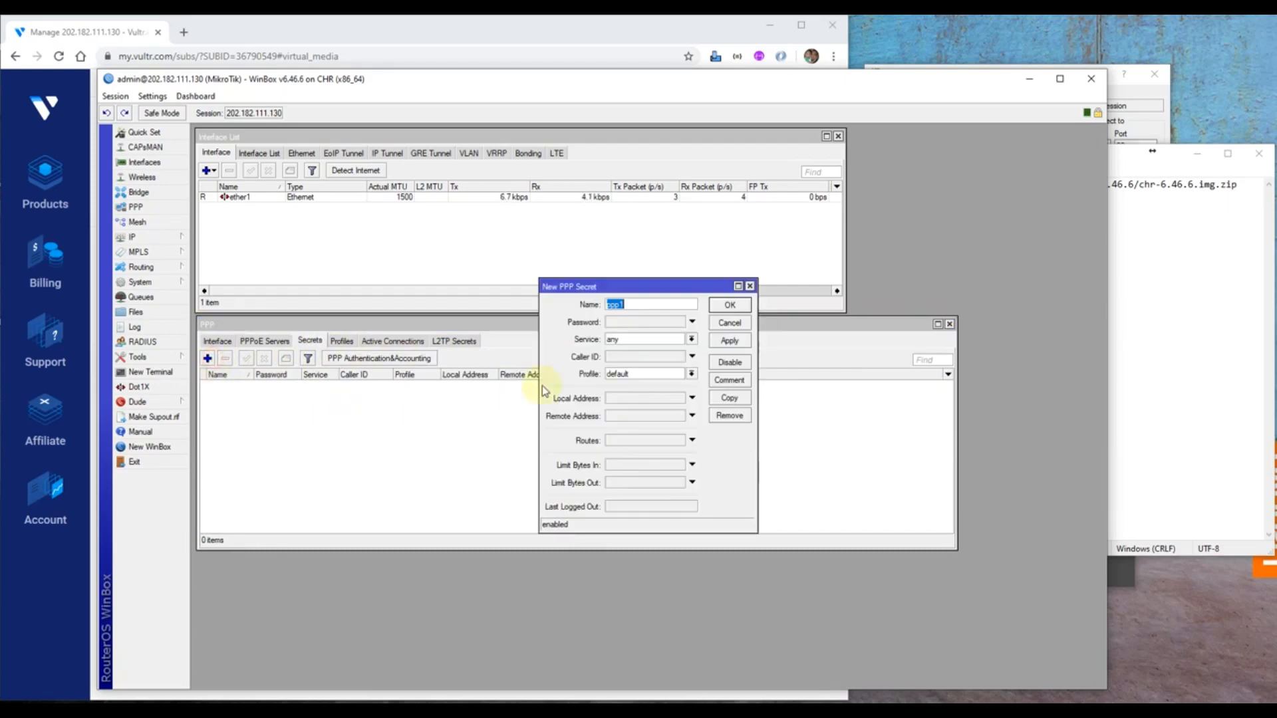
click(663, 322)
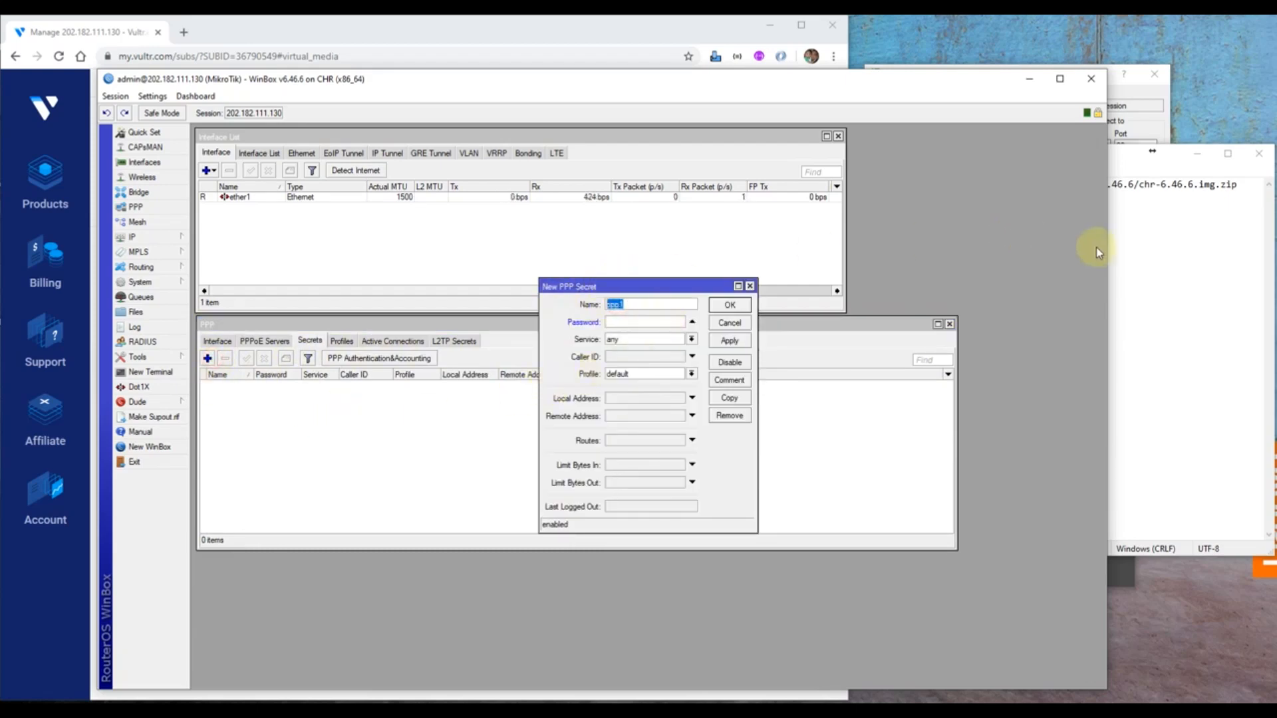
Record the VPN username in the L2TP Server note and enter it as the new PPP secret's name.
click(1156, 256)
click(938, 355)
text(:)
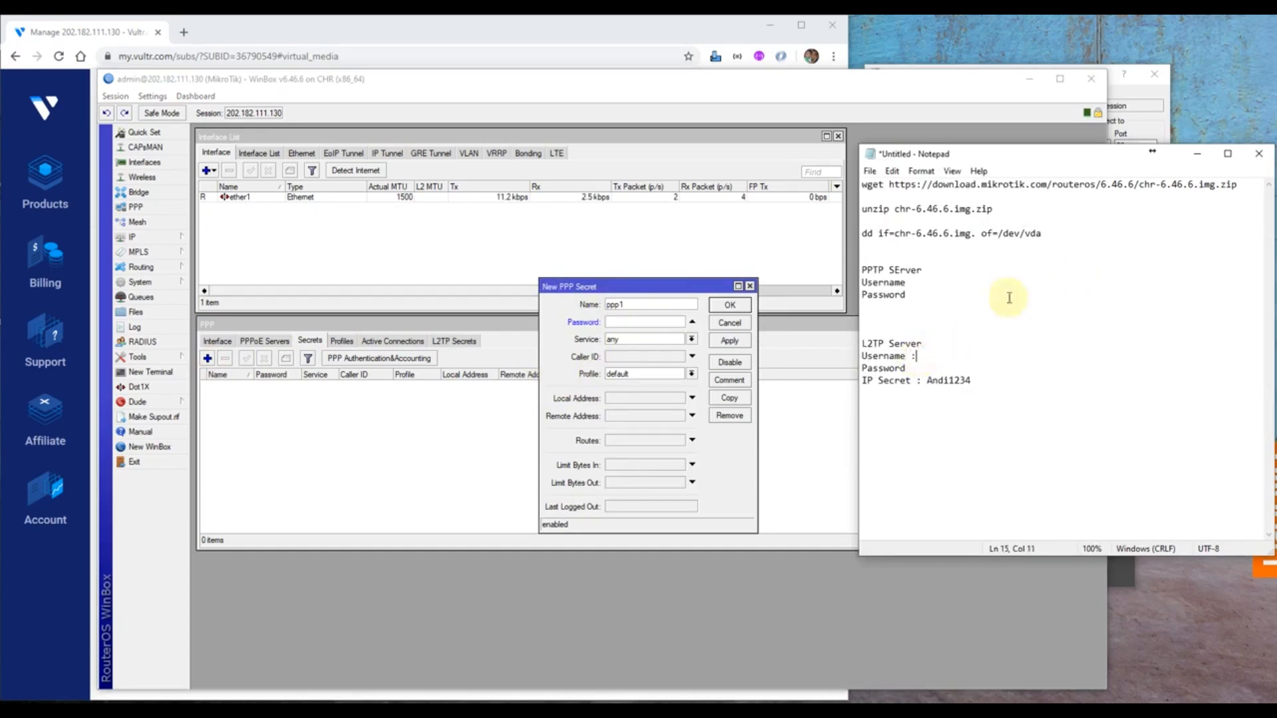
text(yusup)
click(619, 324)
drag(632, 306, 586, 306)
text(yu)
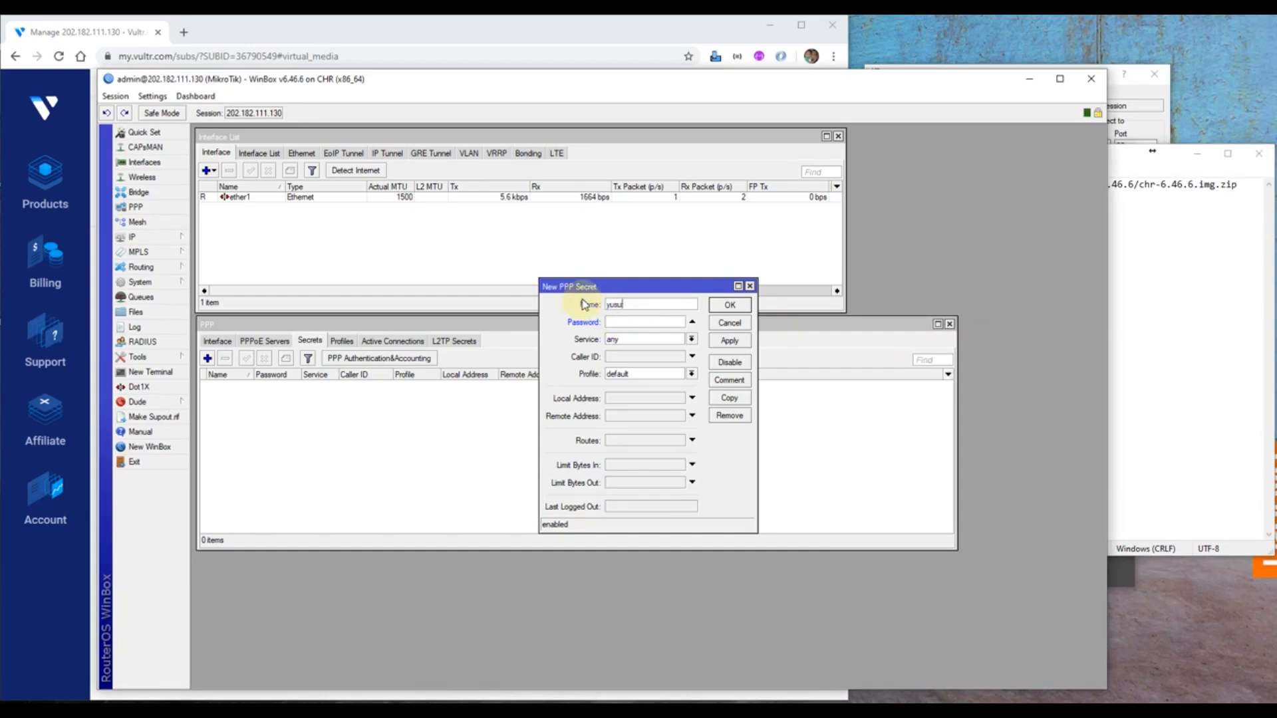
Enter the account password in the new PPP secret and record it on the Password line of the L2TP Server note.
click(1135, 261)
click(915, 369)
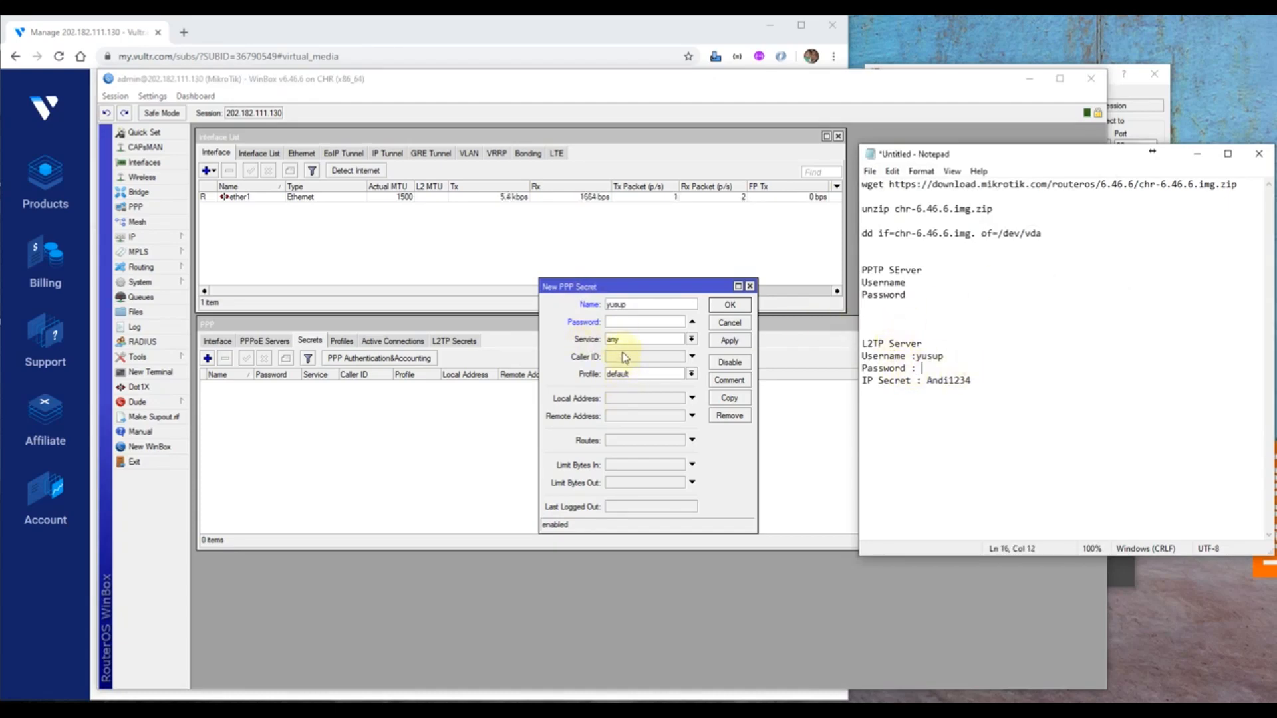
click(629, 324)
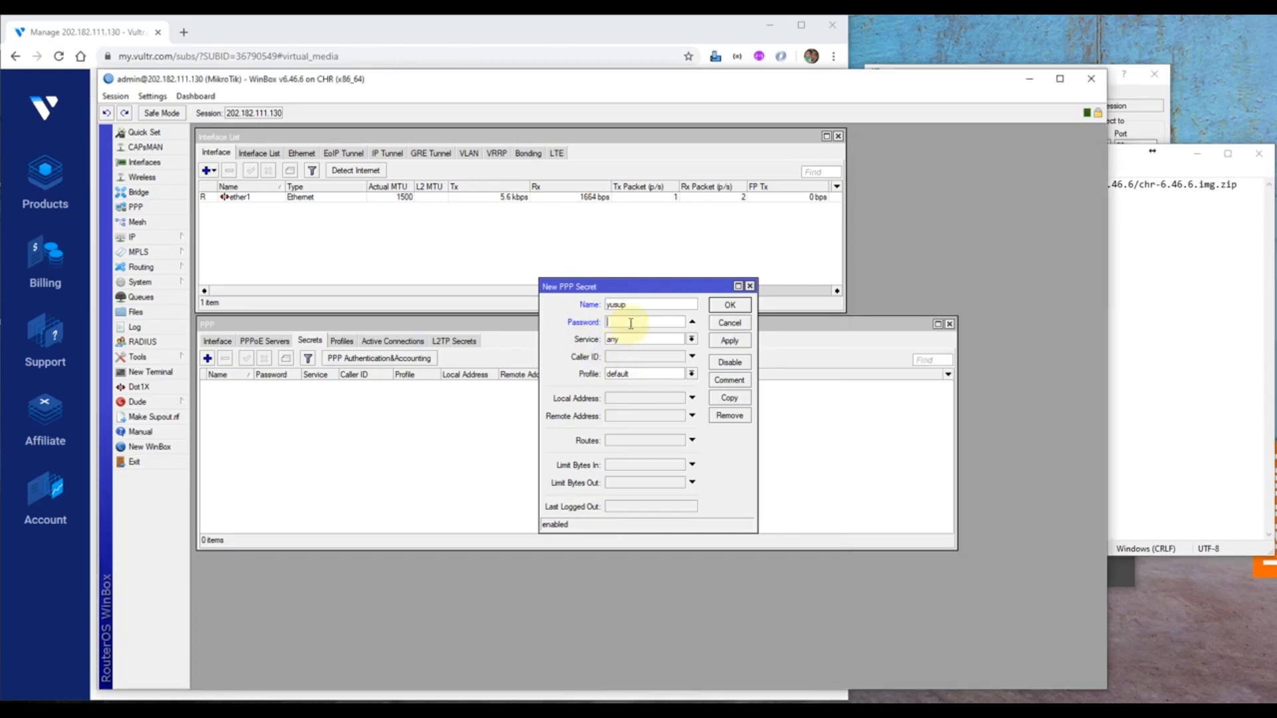
key(BackSpace)
text(**)
click(1154, 345)
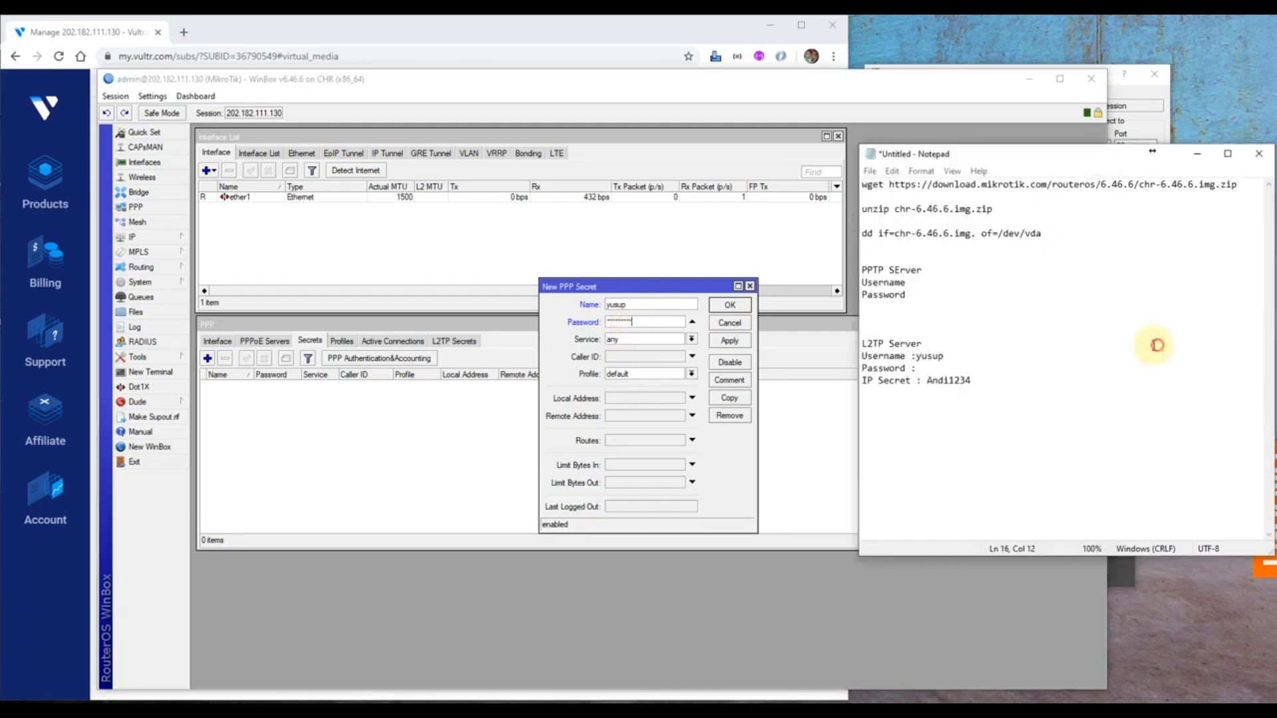
click(932, 370)
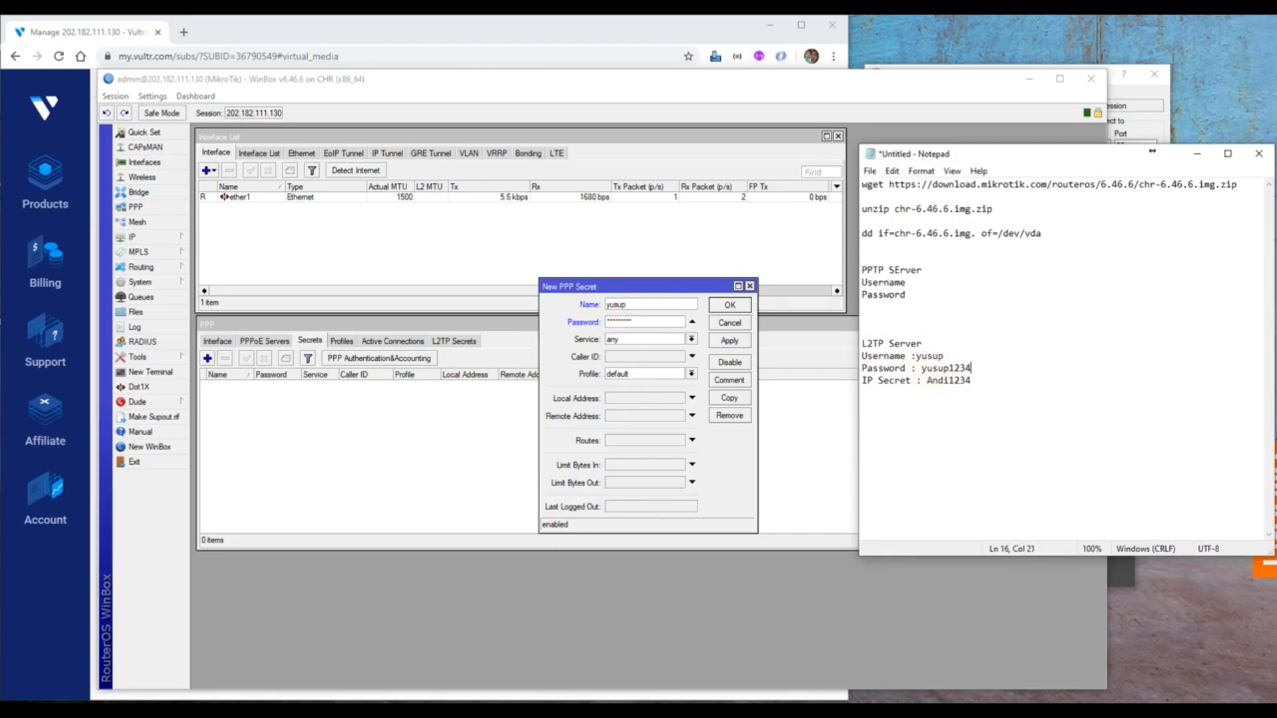
Set the new PPP secret's local address to 10.20.20.1 and its remote address to 10.20.20.2.
click(672, 399)
click(644, 415)
click(645, 398)
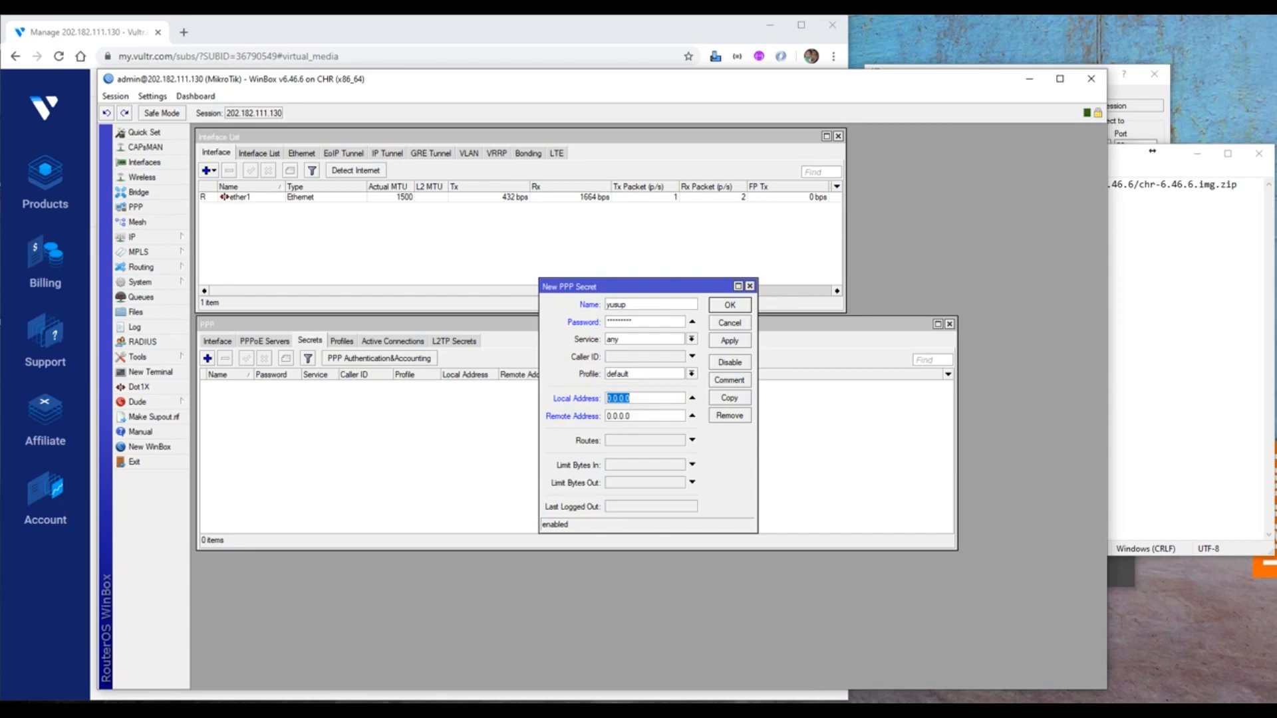
click(1152, 151)
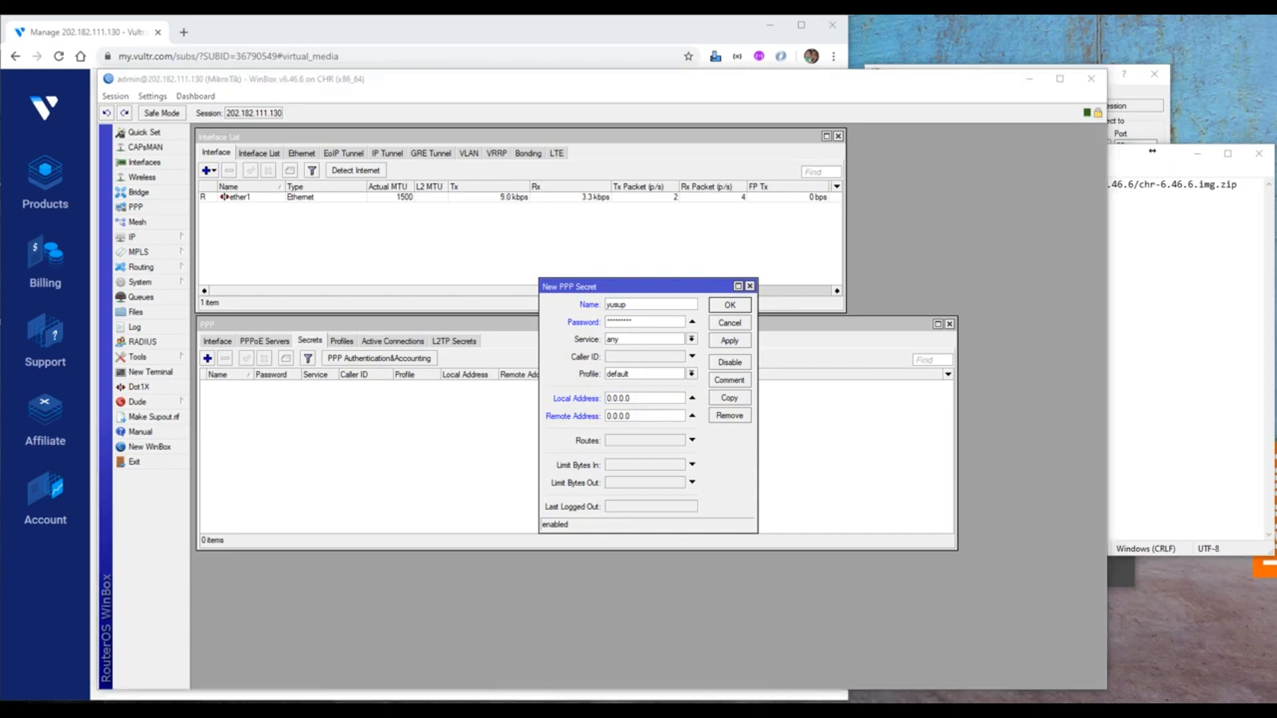
drag(524, 289, 523, 16)
double_click(628, 397)
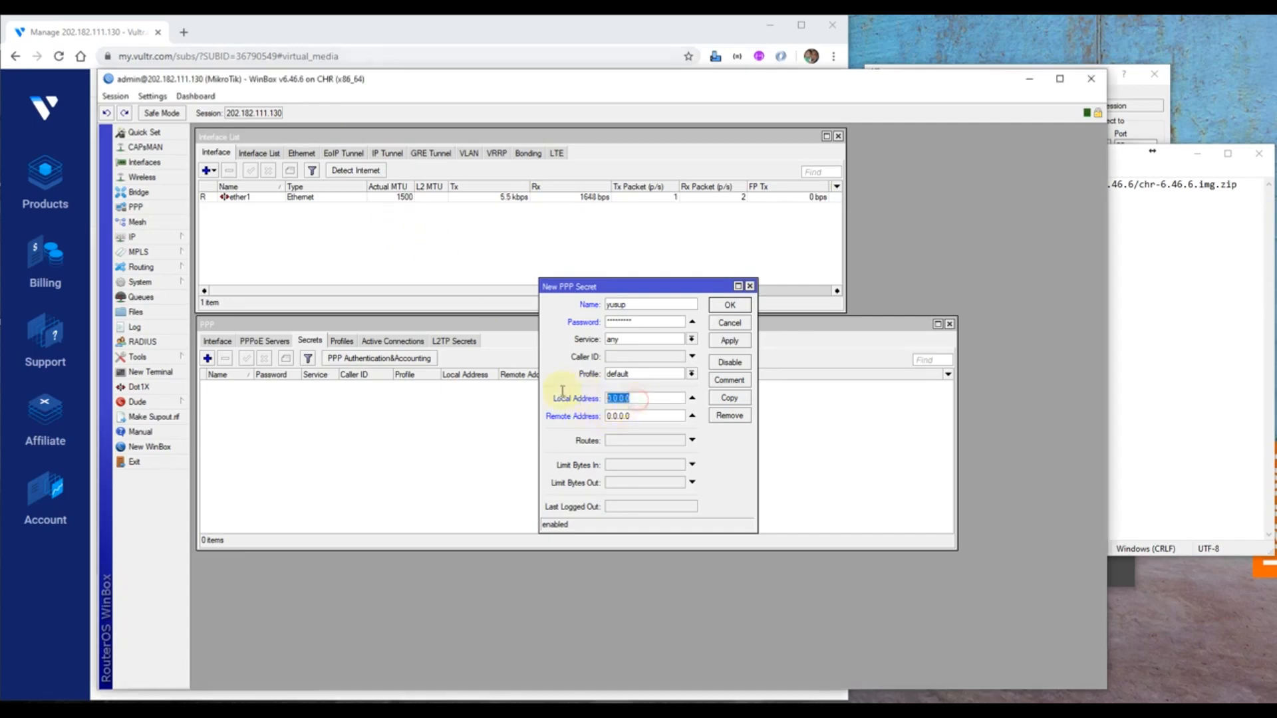
text(10.20)
key(Tab)
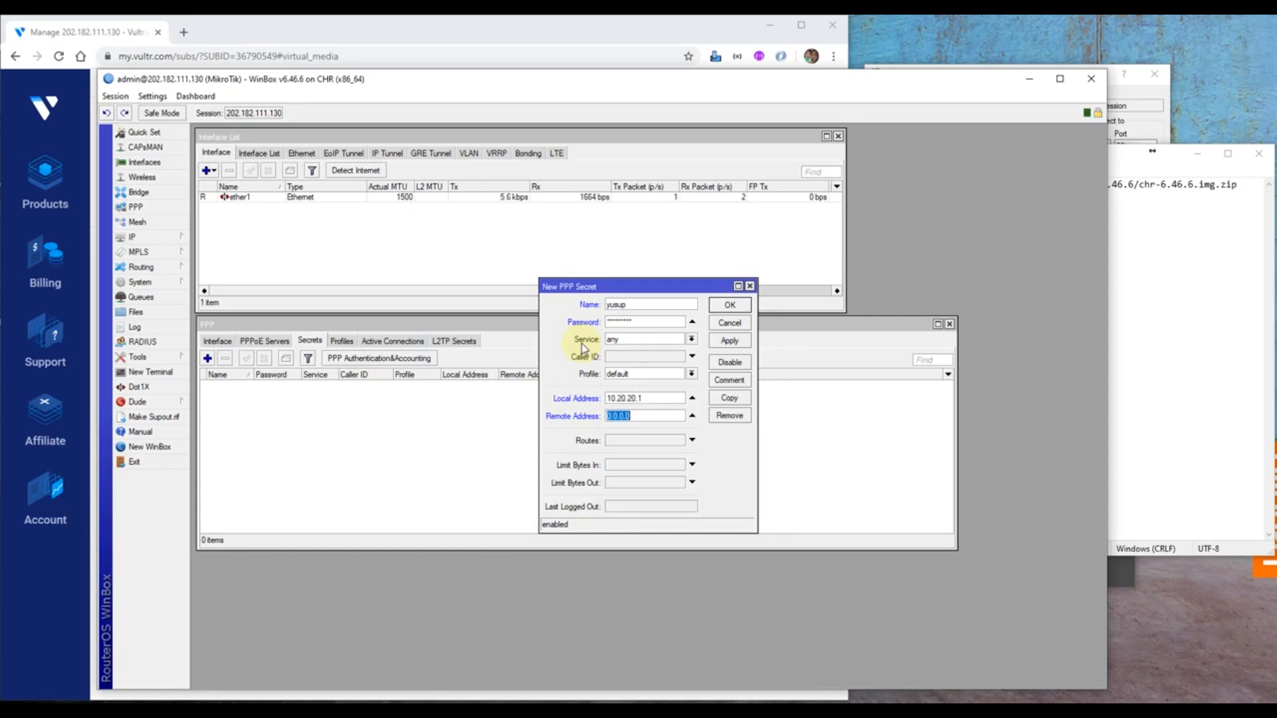
text(10.20.20)
Restrict the new PPP secret to the l2tp service and save it.
click(640, 339)
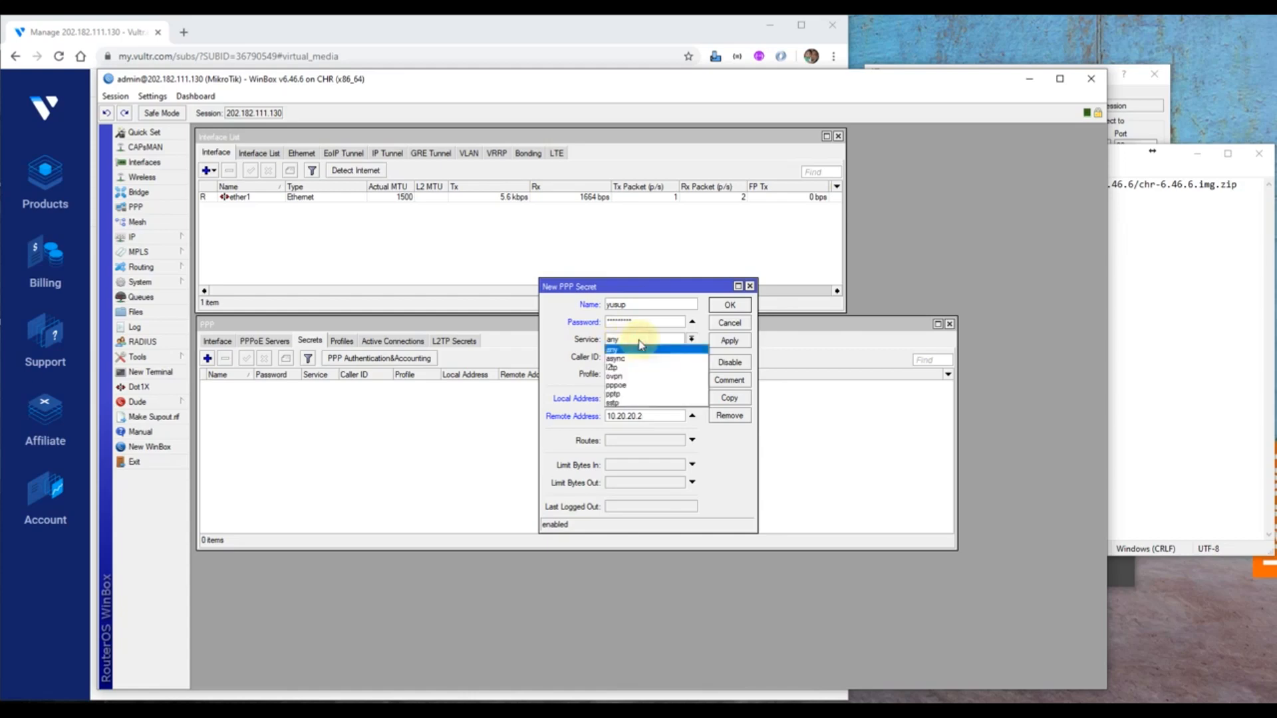
click(623, 368)
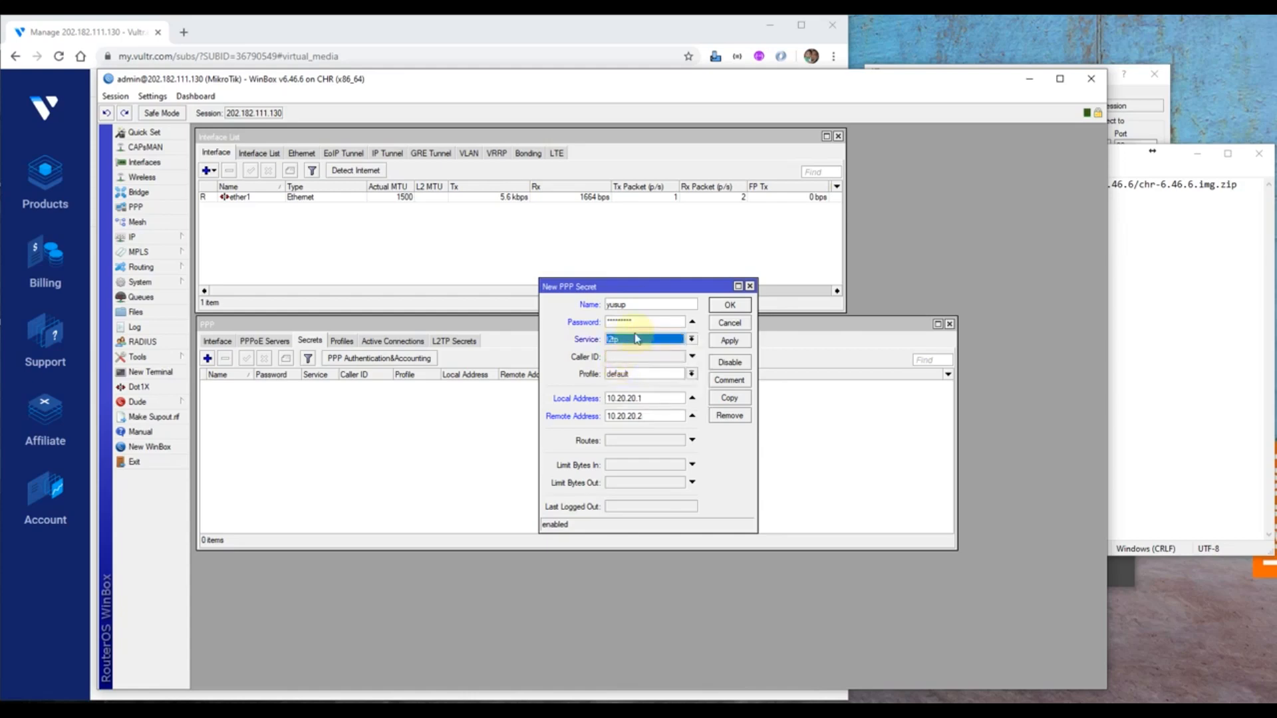
click(729, 343)
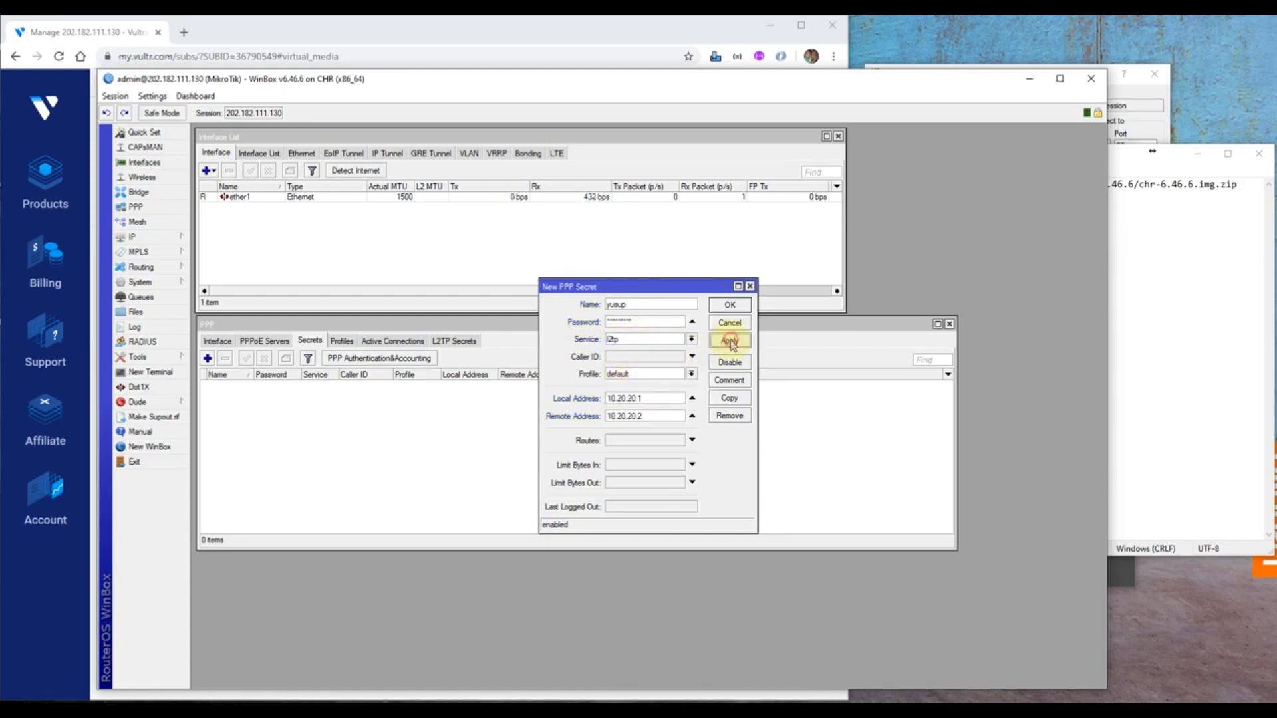
click(730, 306)
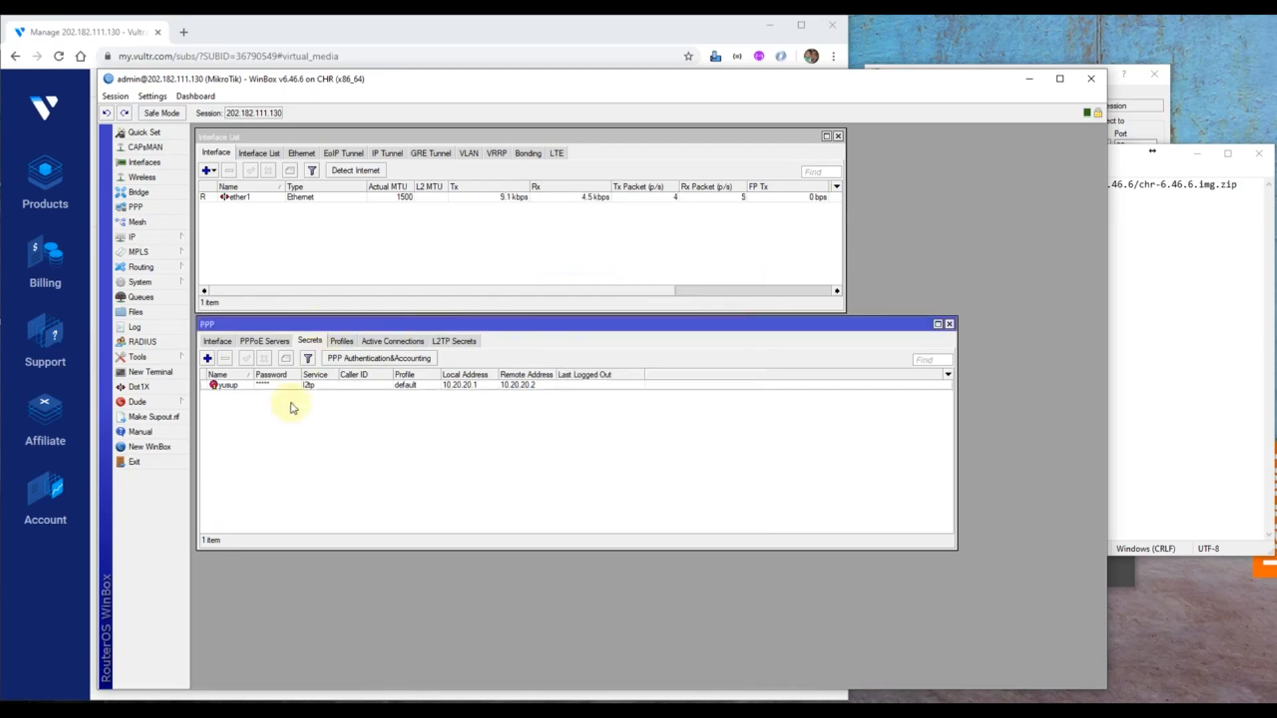
Review the new PPP secret alongside the username, password and IP secret recorded in the L2TP Server note.
click(241, 386)
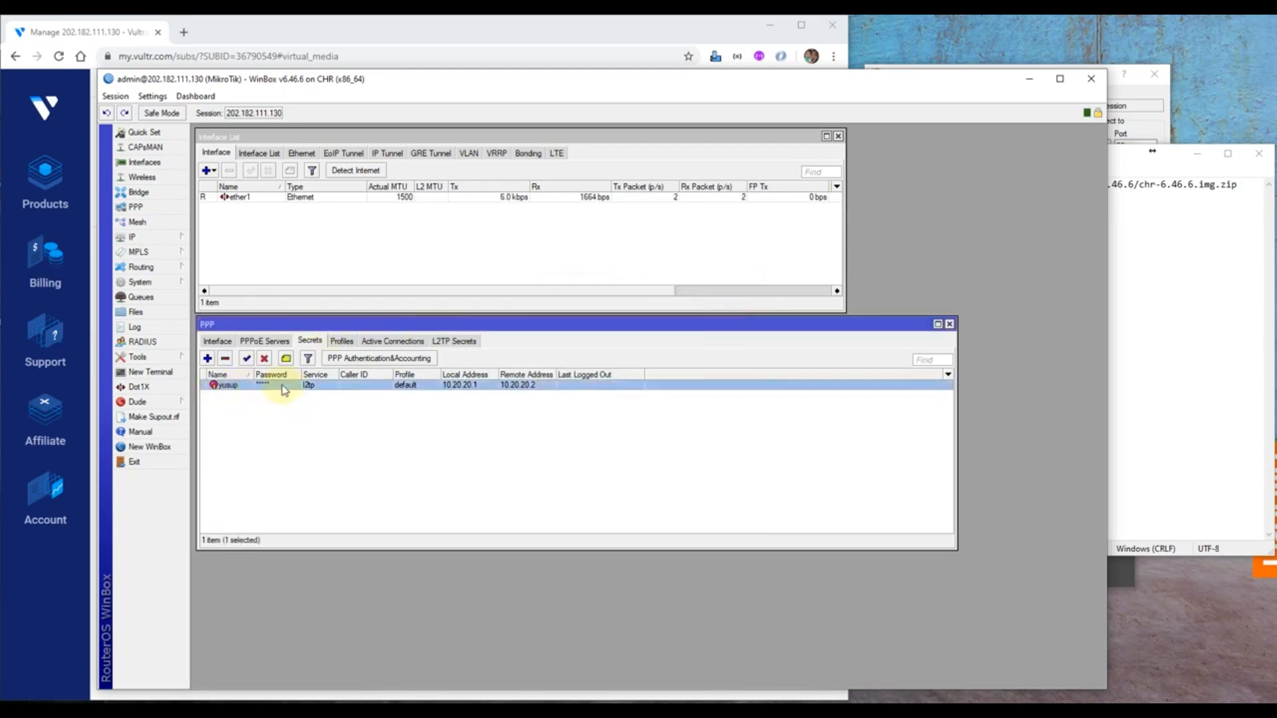
click(1170, 347)
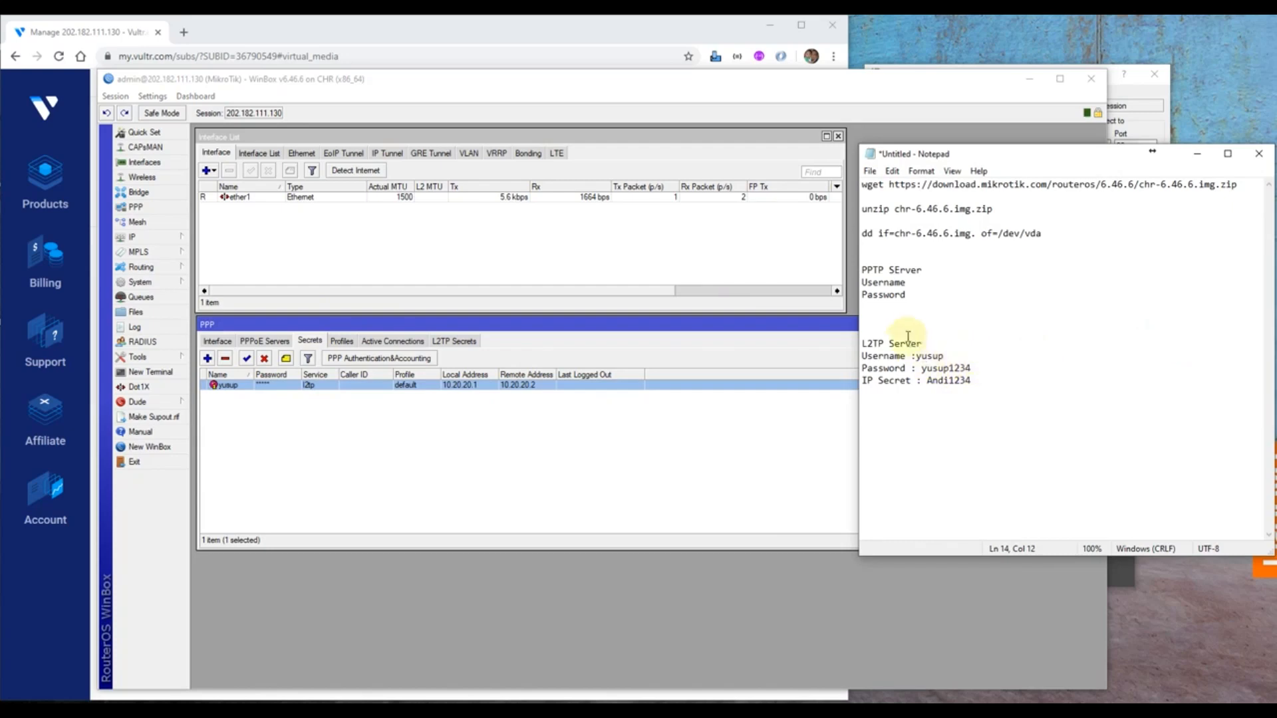
drag(862, 343, 975, 381)
click(996, 379)
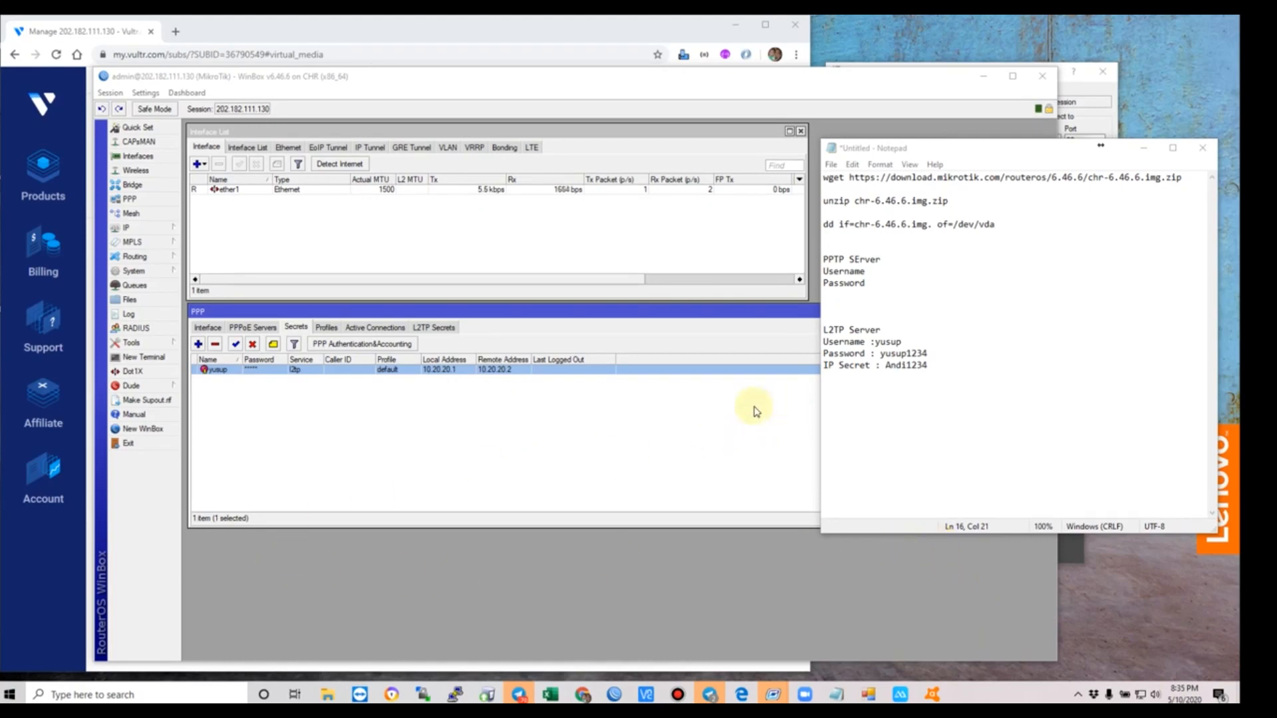
click(537, 413)
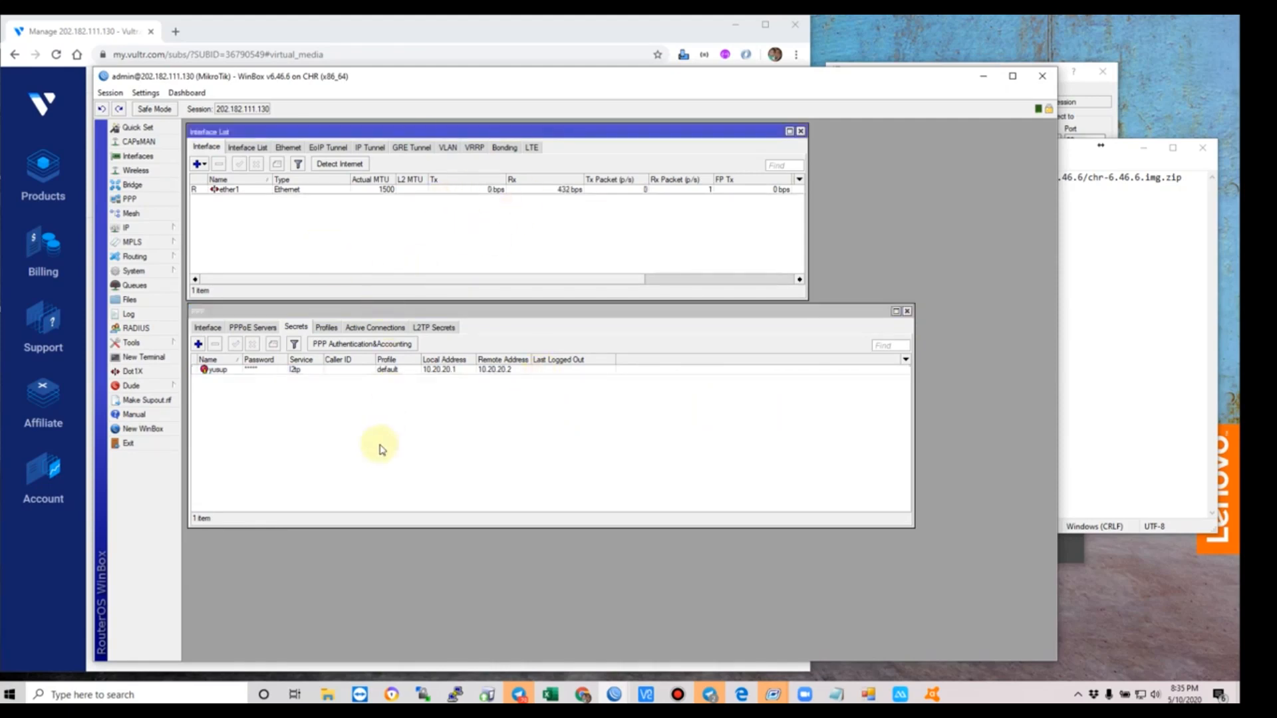
click(1098, 350)
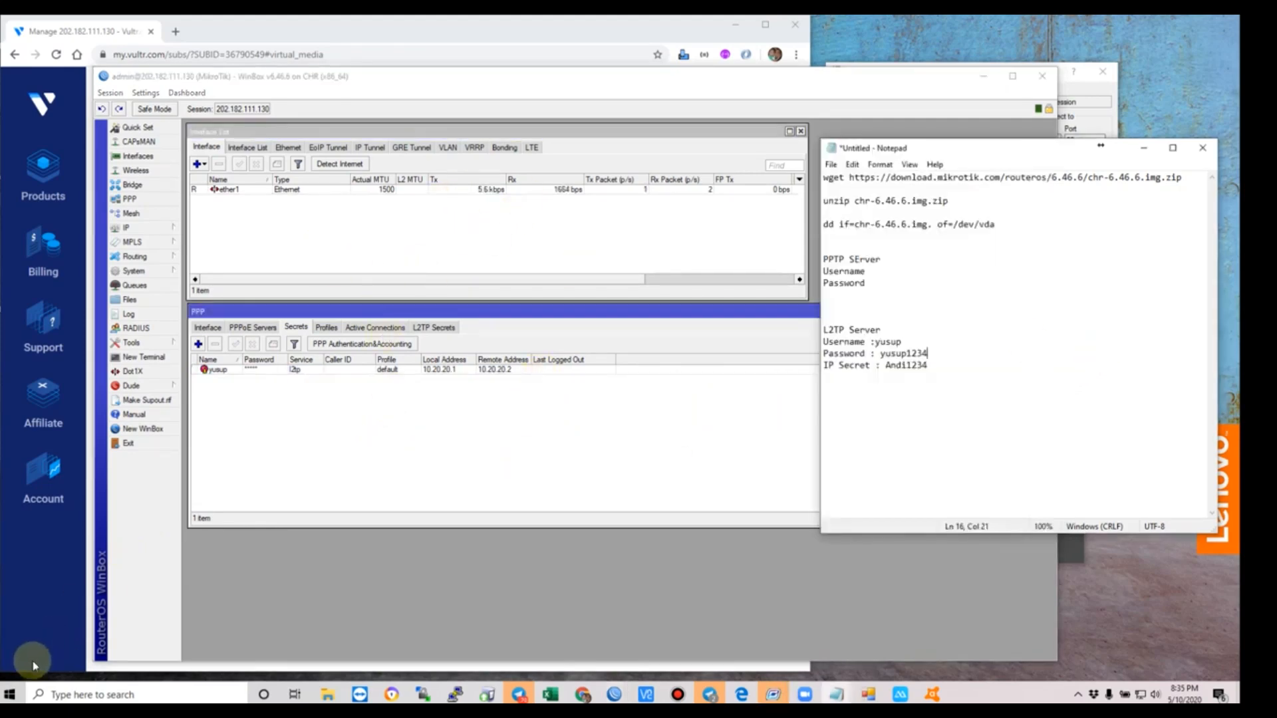
Open the VPN page of Windows Network & Internet settings and remove the ITS PAYMENT connection.
click(13, 694)
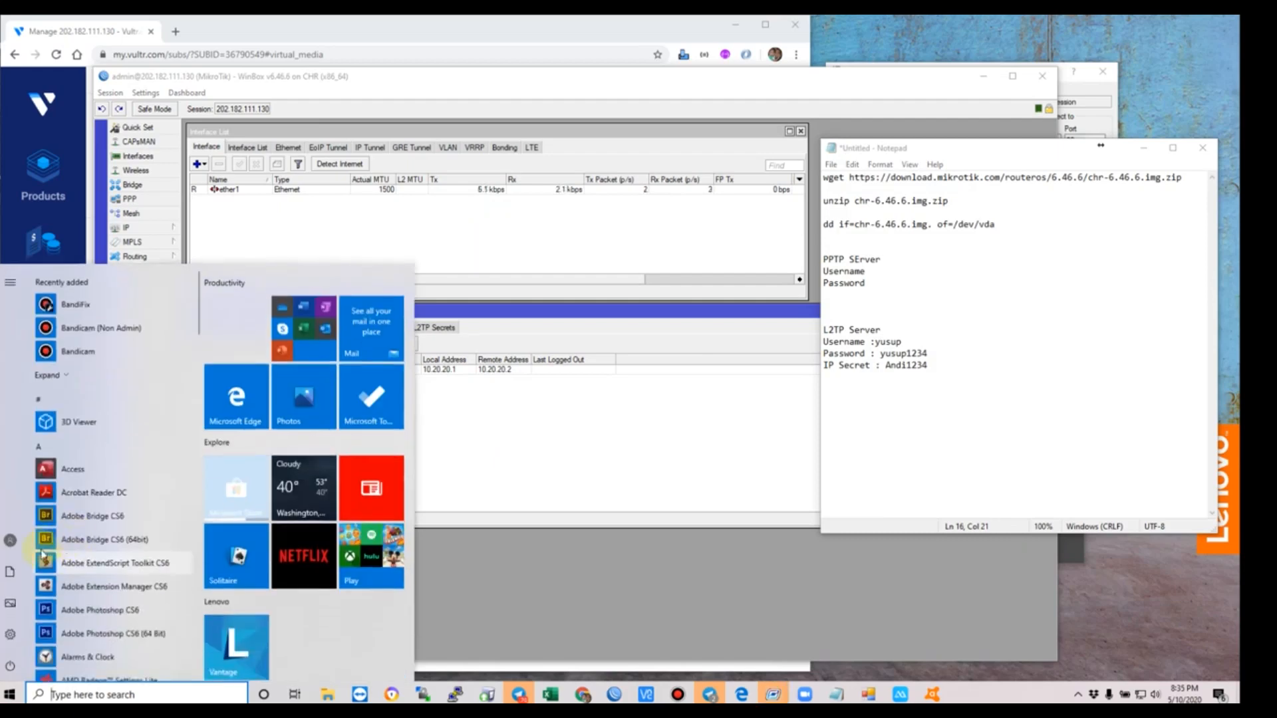
click(9, 632)
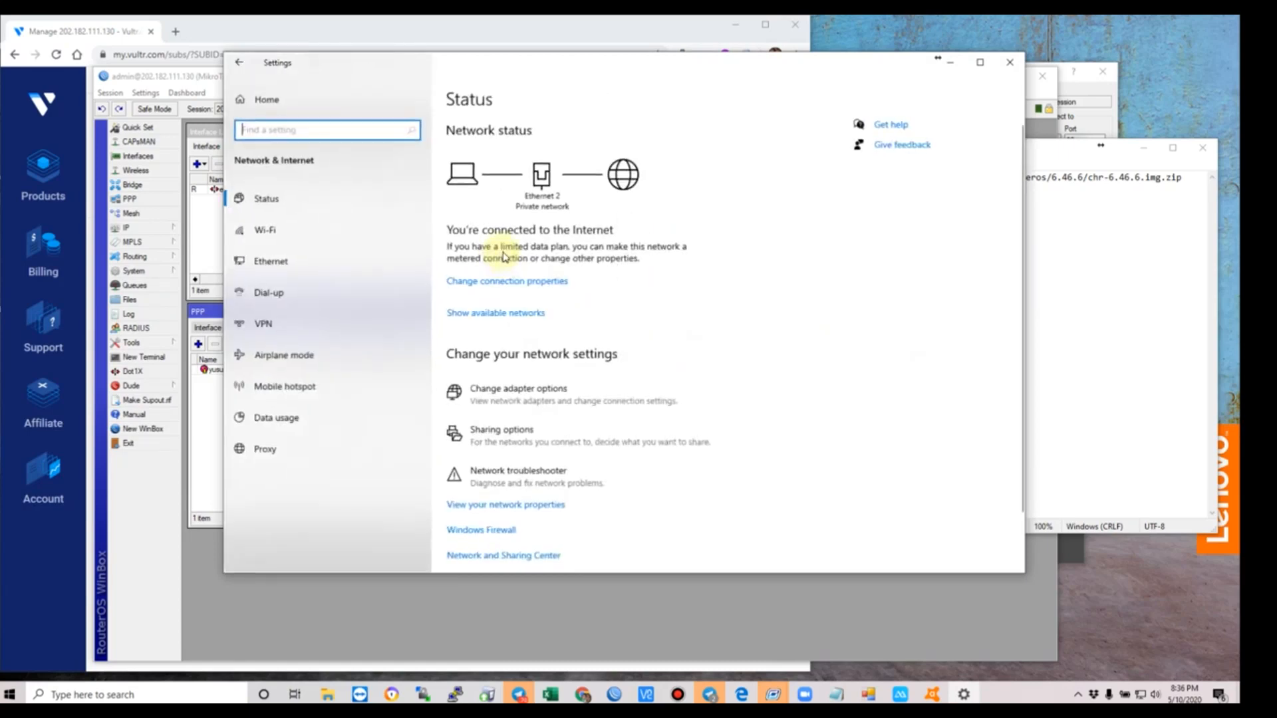
click(264, 322)
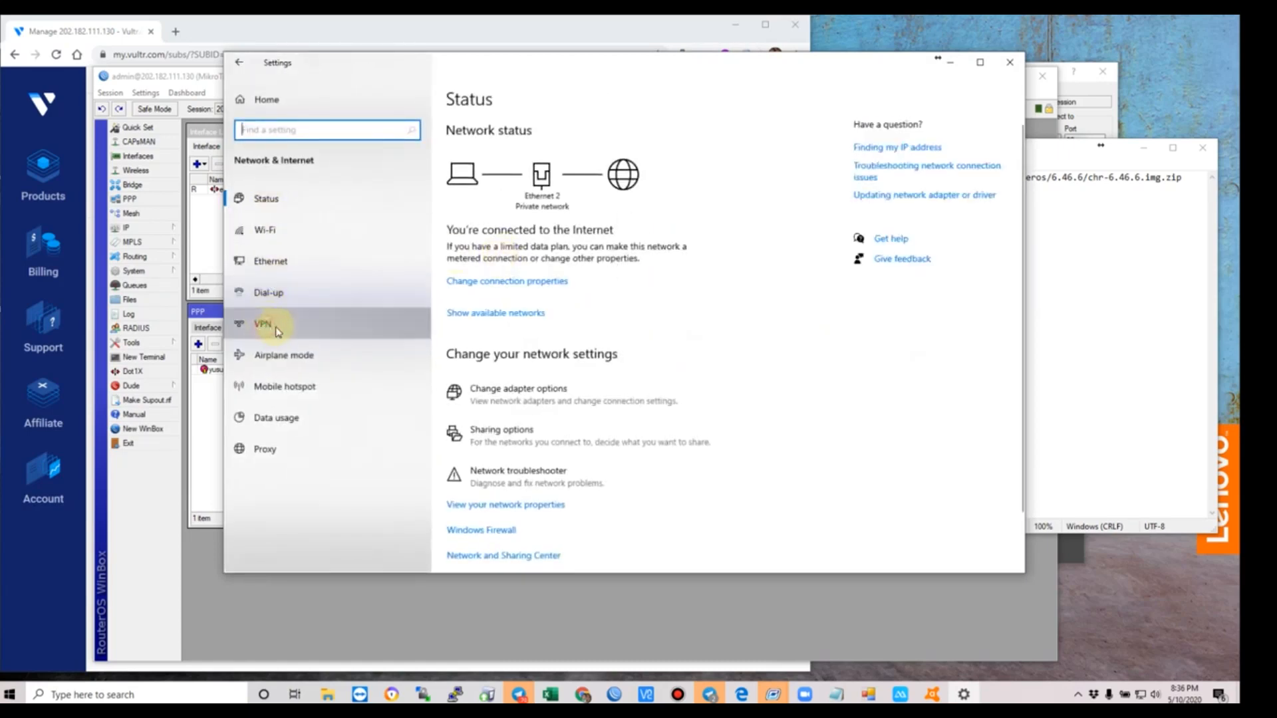
click(507, 183)
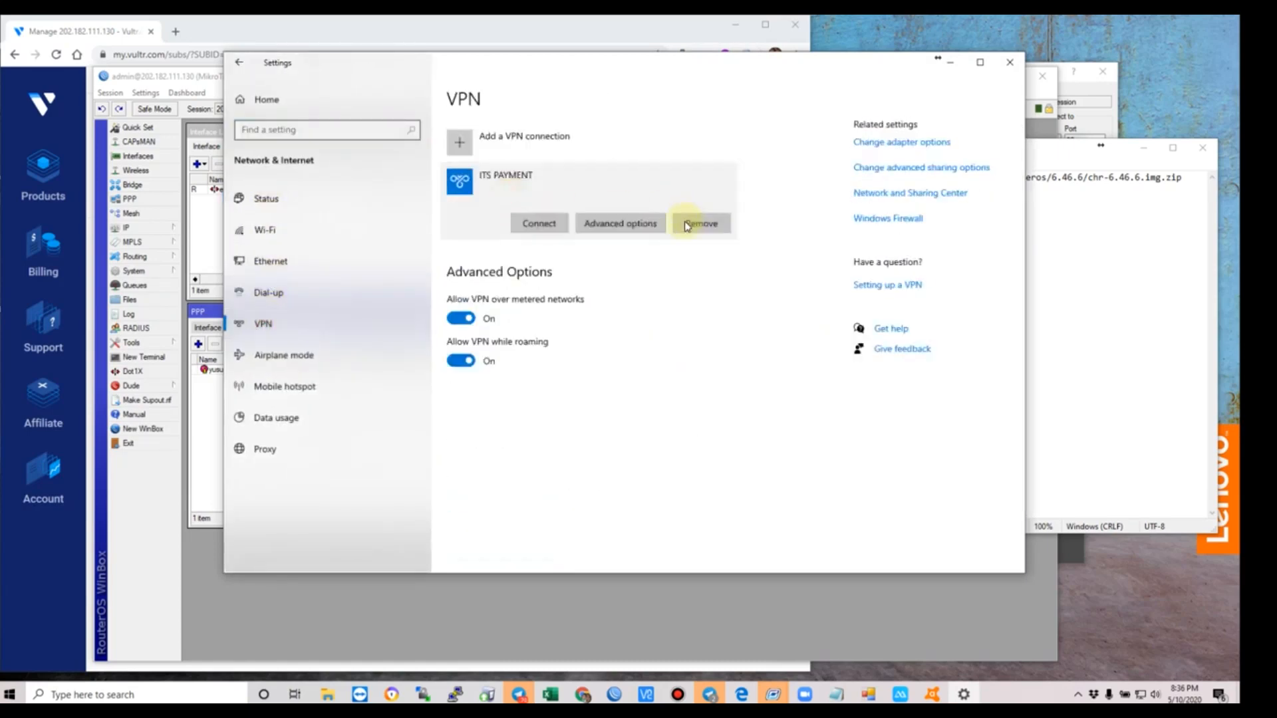
click(701, 223)
click(801, 191)
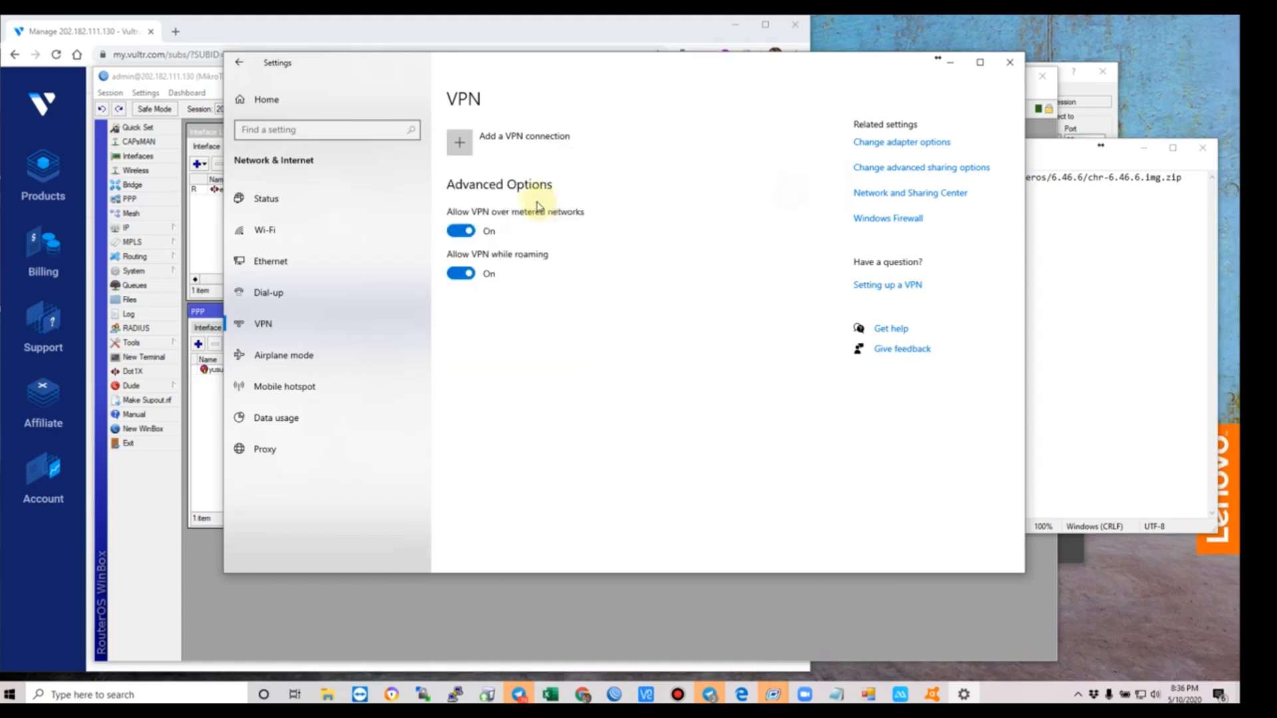
Start a new VPN connection using the Windows (built-in) provider and name it MIKROK TOKYO.
click(502, 148)
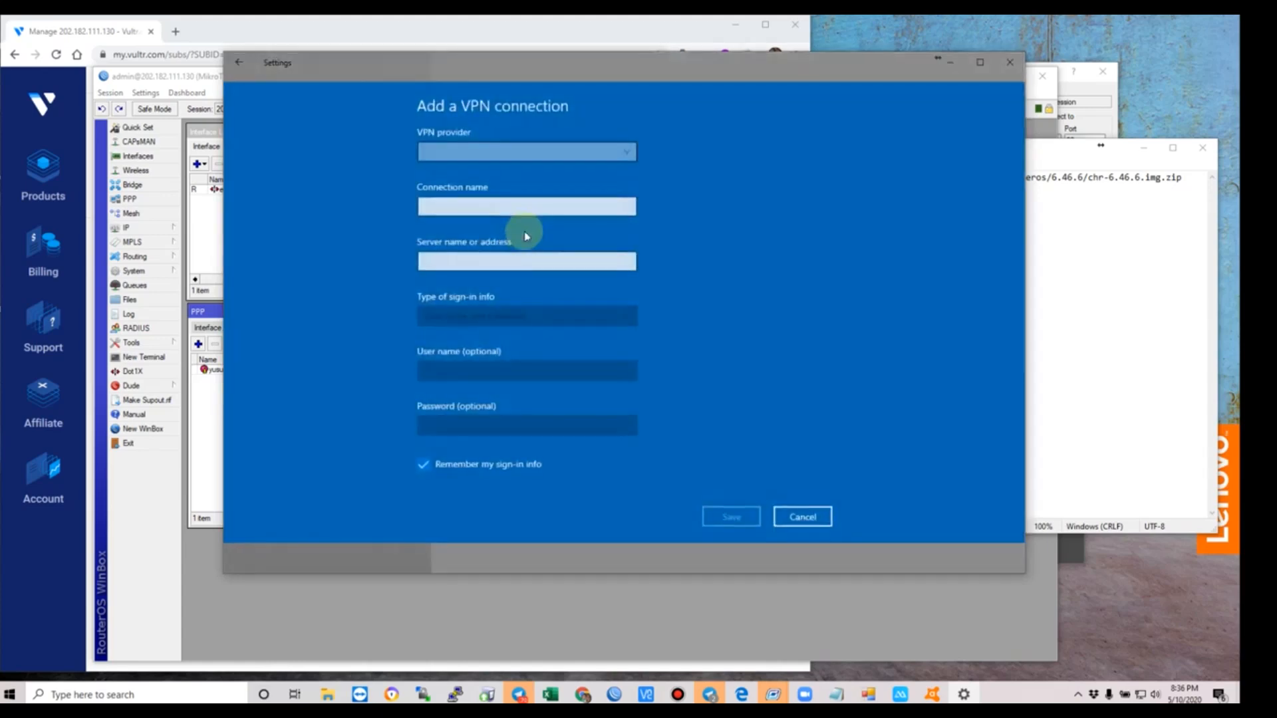
drag(694, 64, 869, 170)
click(766, 256)
click(766, 256)
click(692, 255)
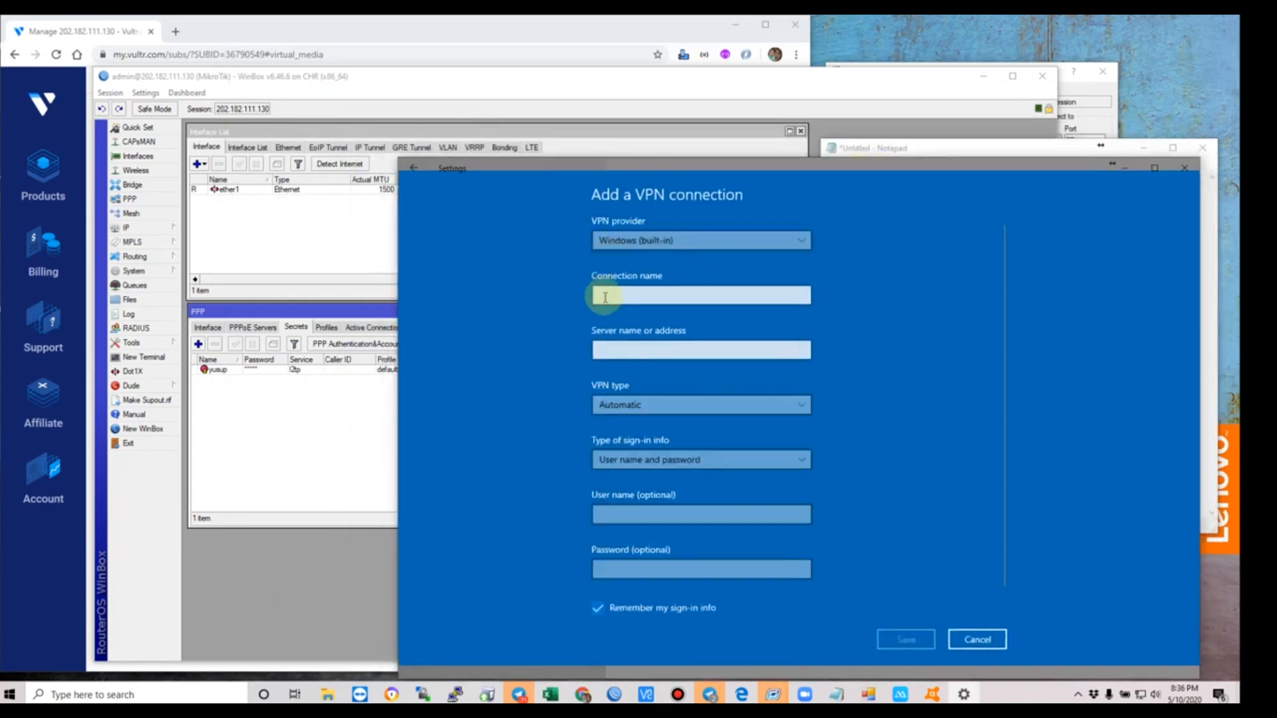
click(618, 297)
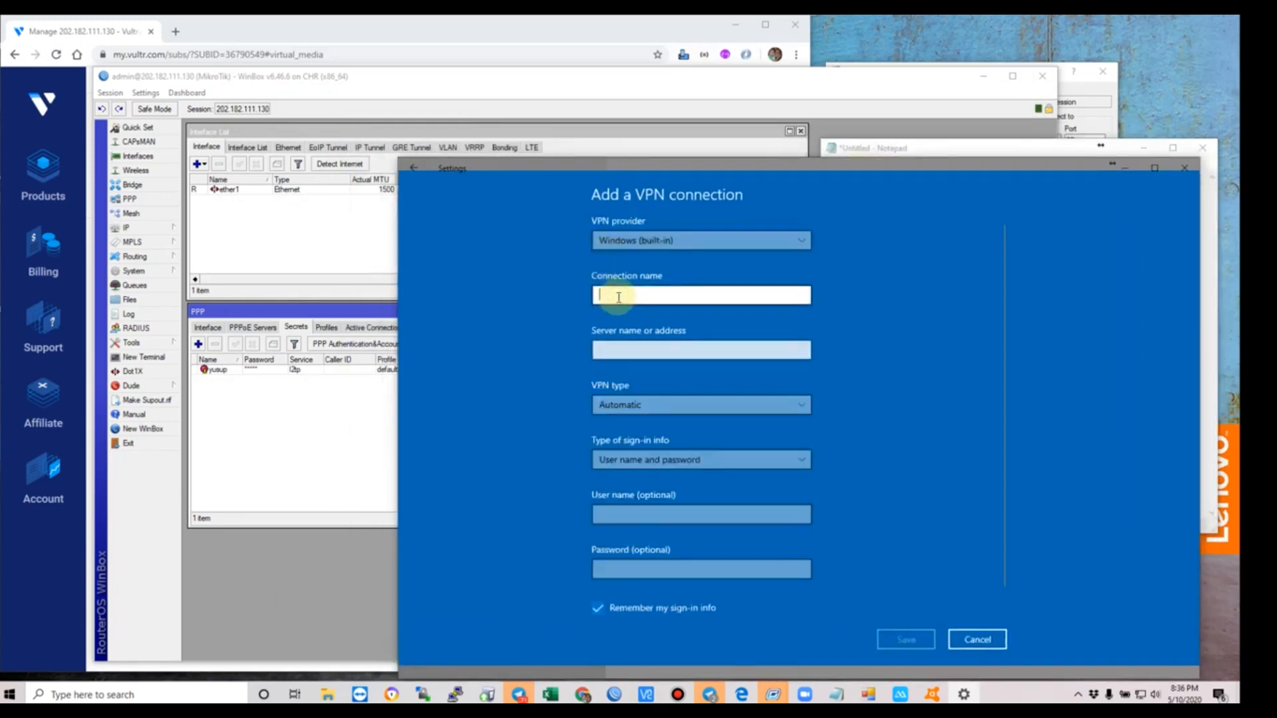
text(Mi)
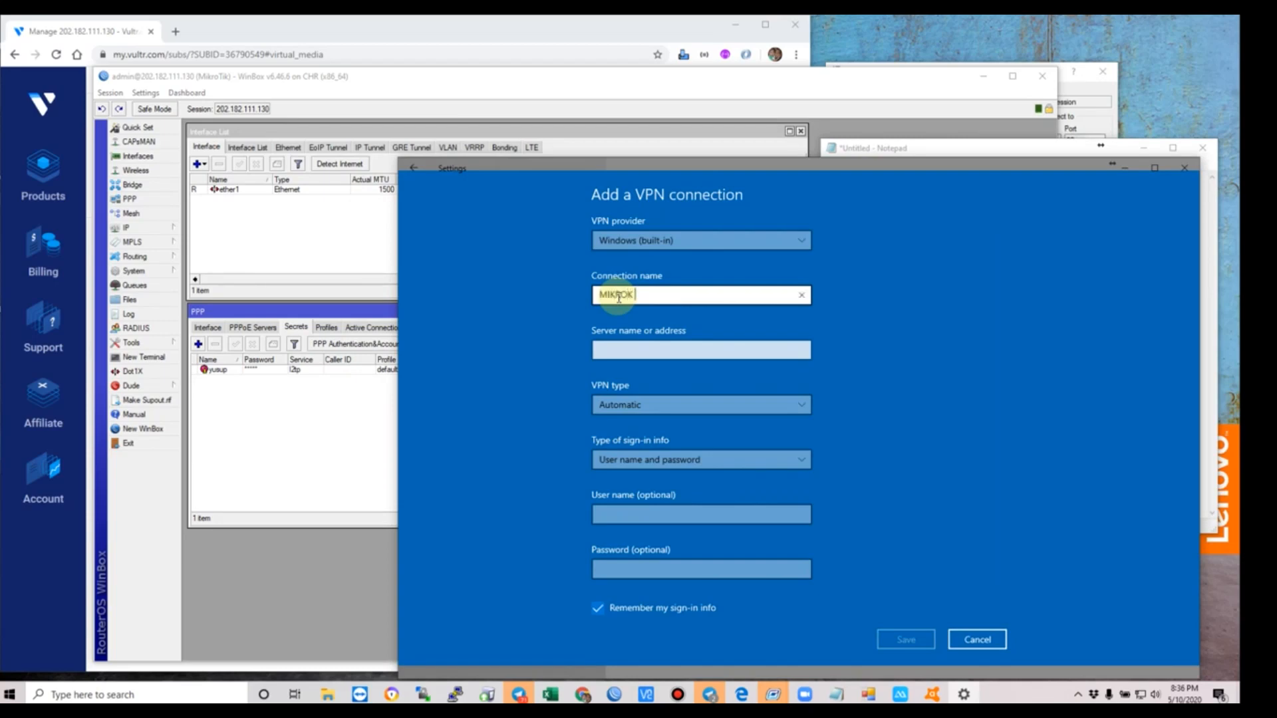
text(KROK TOKYO)
Set the connection's server address to 202.182.111.130 and its VPN type to L2TP/IPsec with pre-shared key.
click(616, 350)
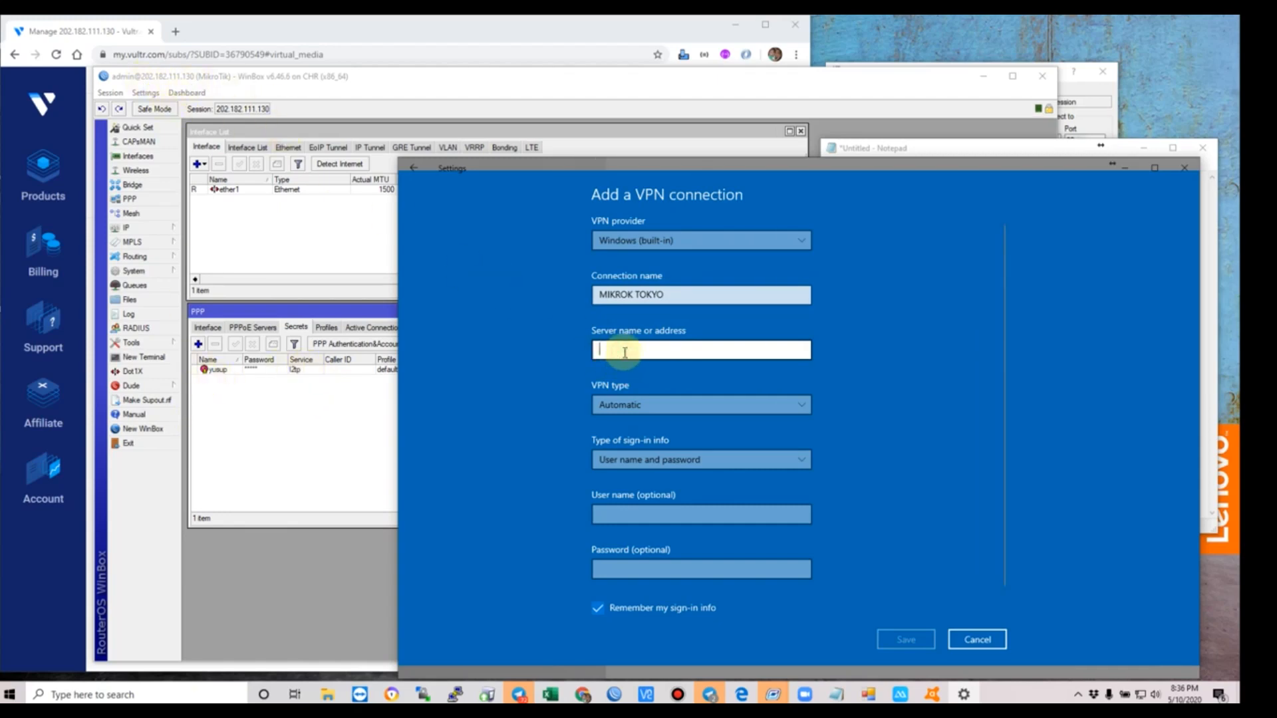
text(202.182.111.130)
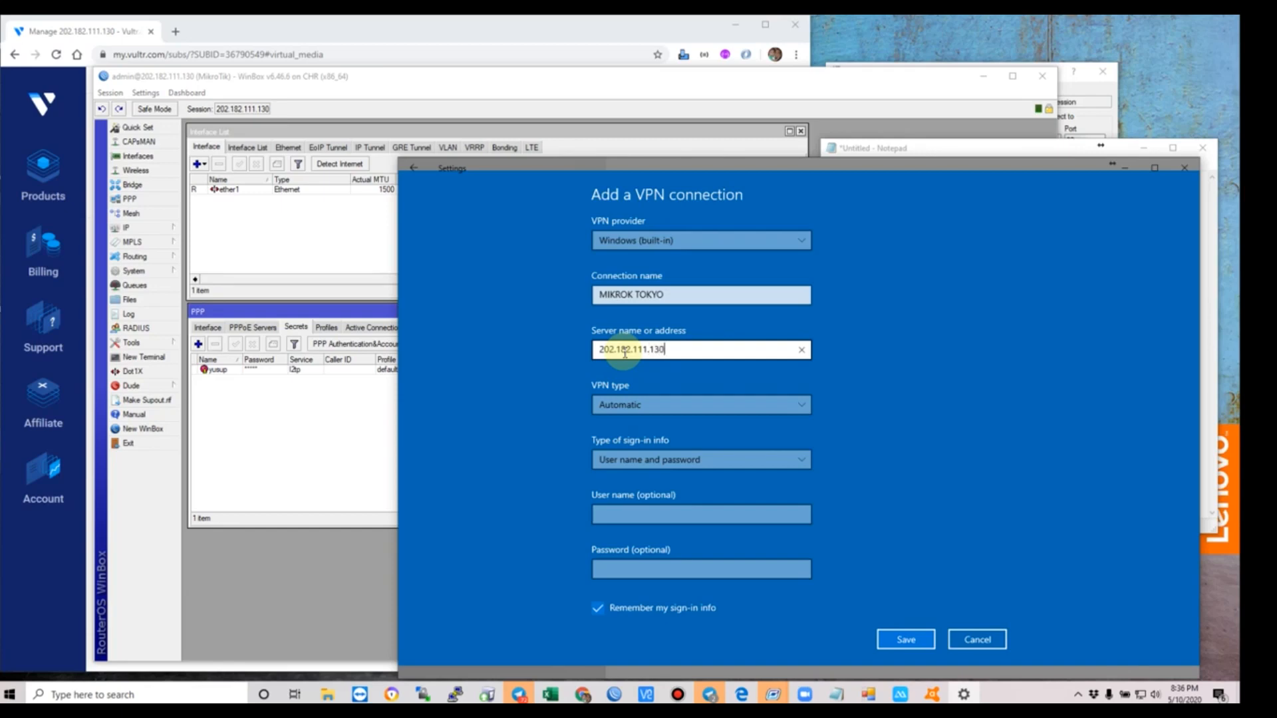
click(621, 405)
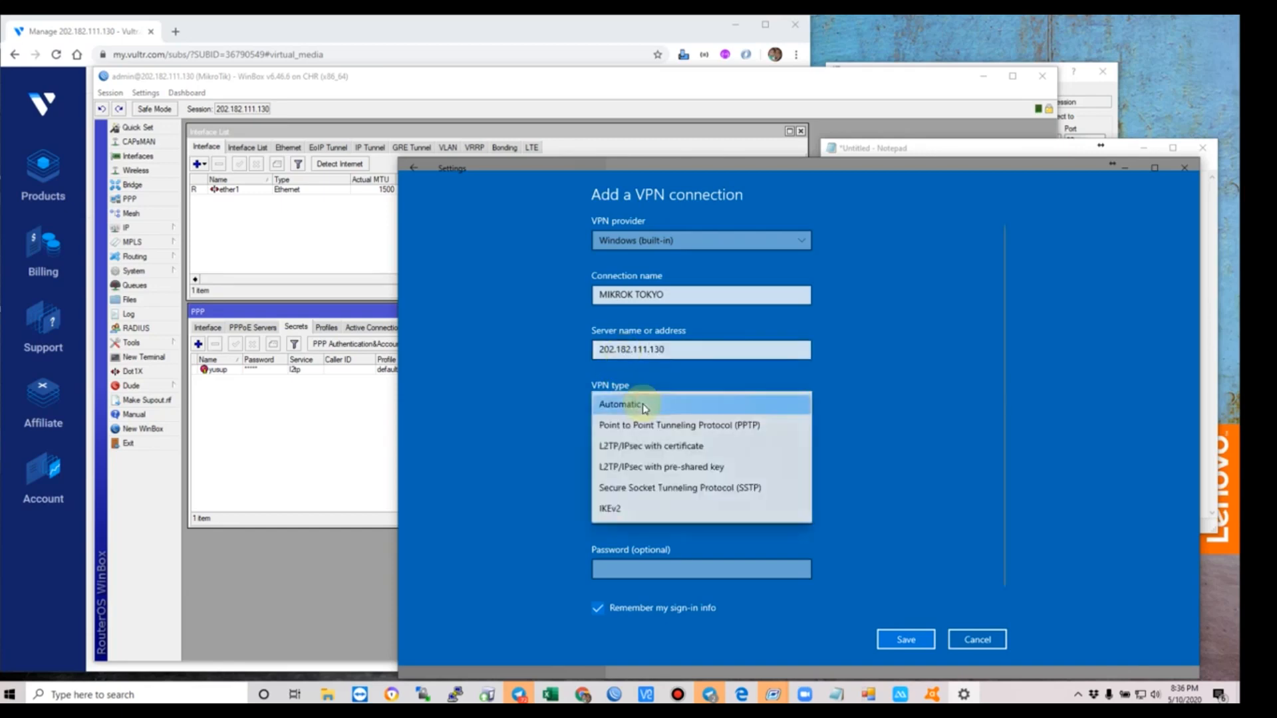
click(665, 473)
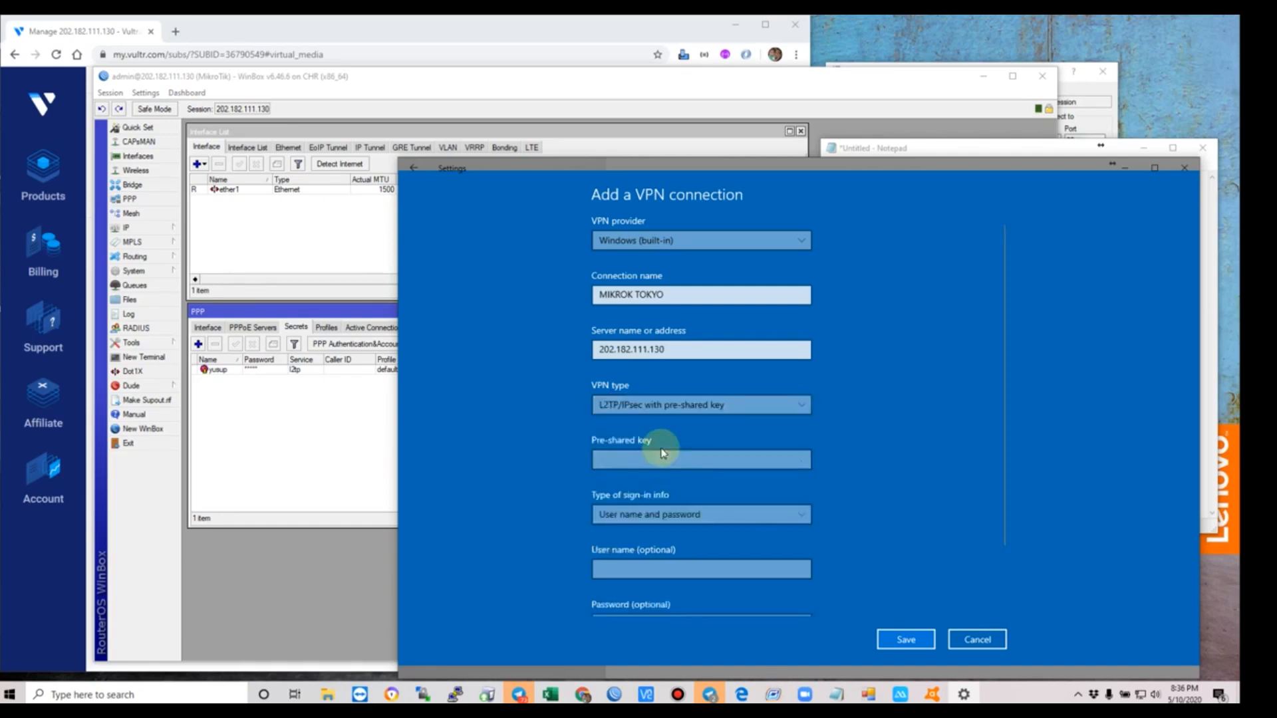
Enter the IP secret recorded in the Notepad L2TP Server note as the connection's pre-shared key.
click(644, 459)
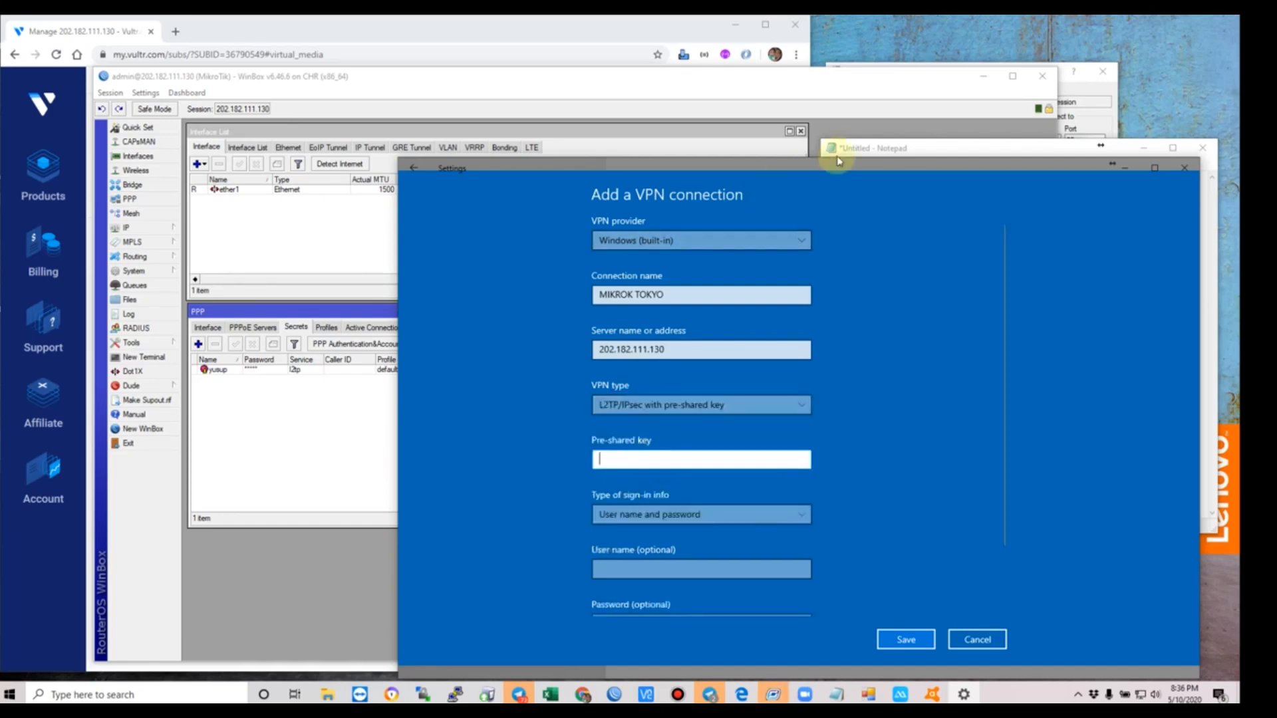
drag(842, 168, 512, 133)
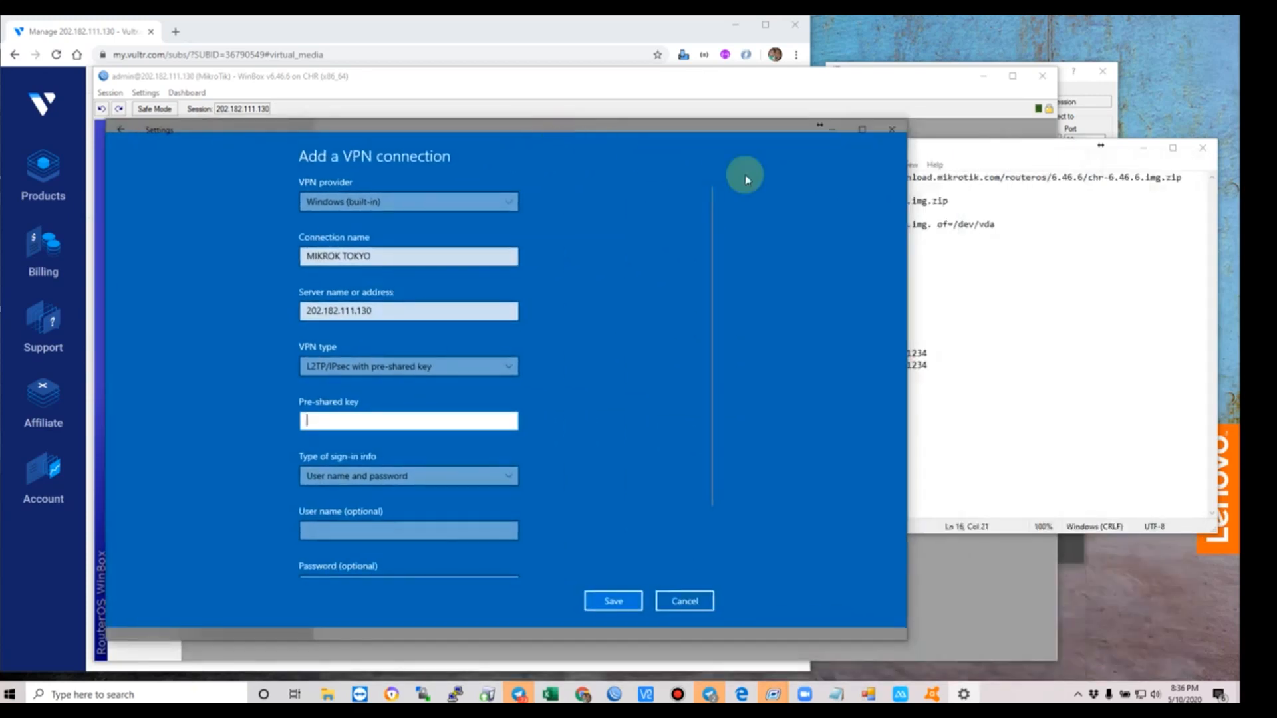
click(951, 150)
drag(904, 570, 801, 551)
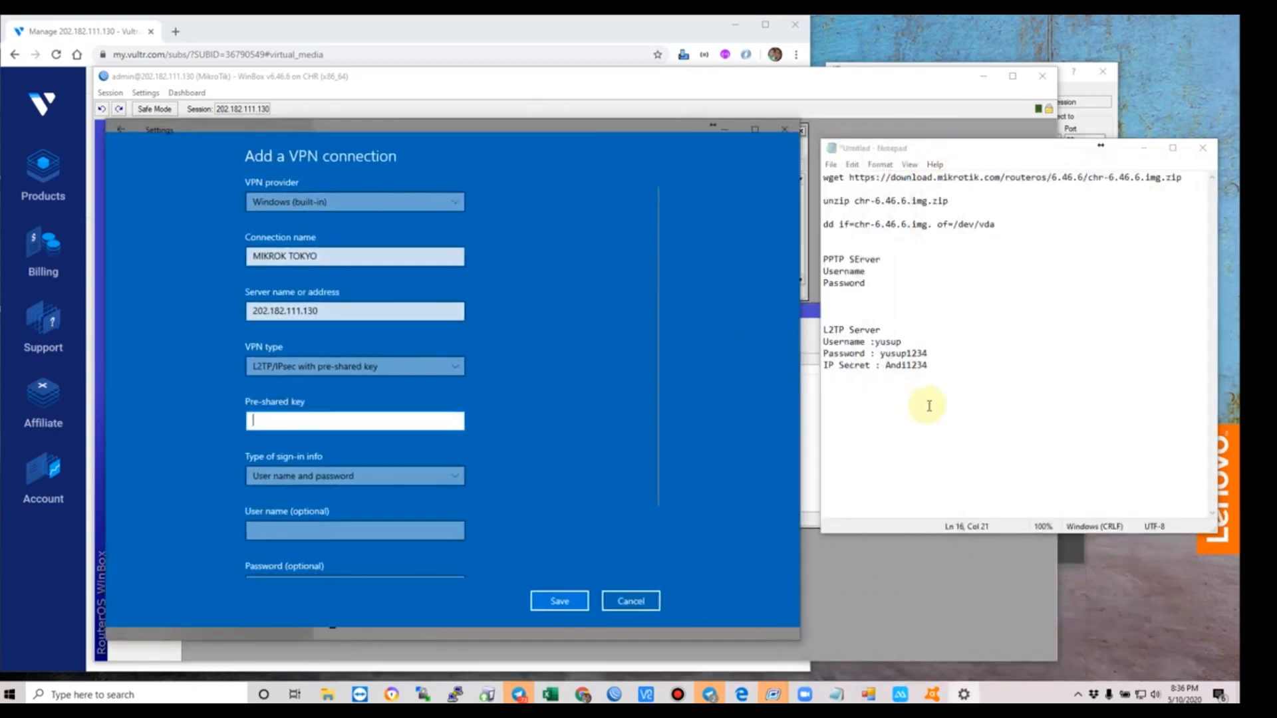
click(886, 367)
drag(886, 366, 926, 367)
click(916, 366)
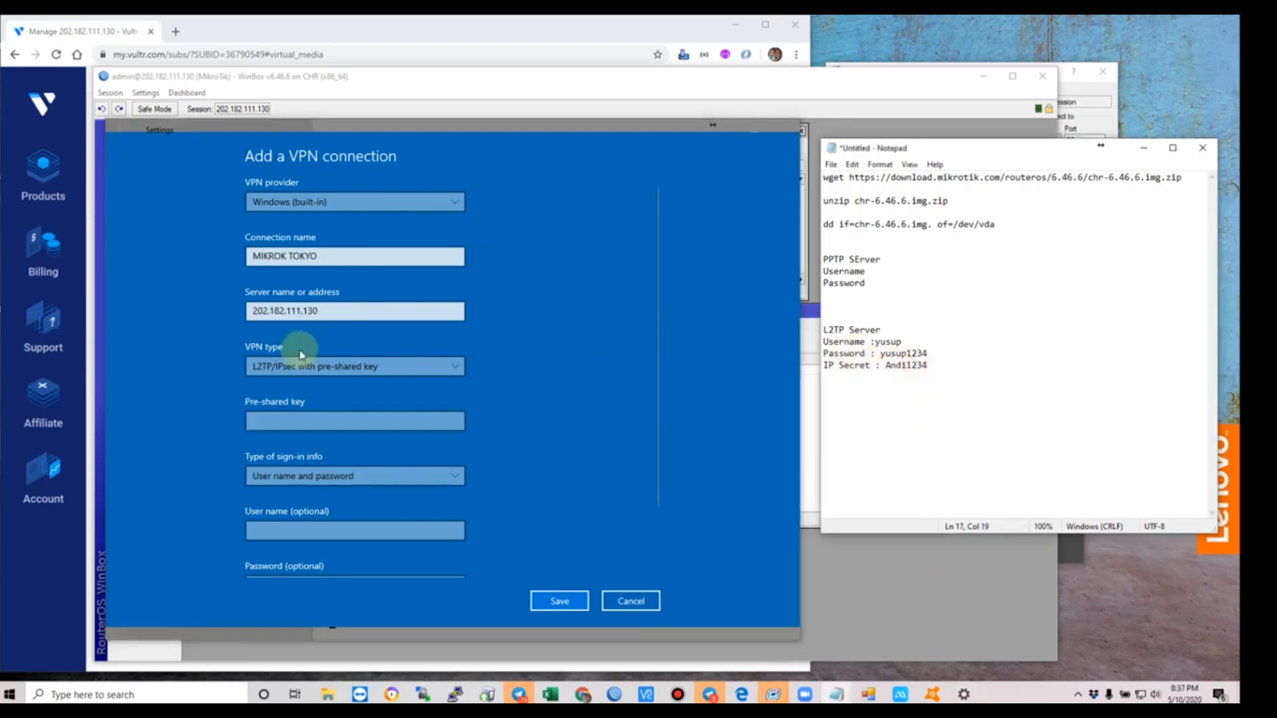
click(293, 422)
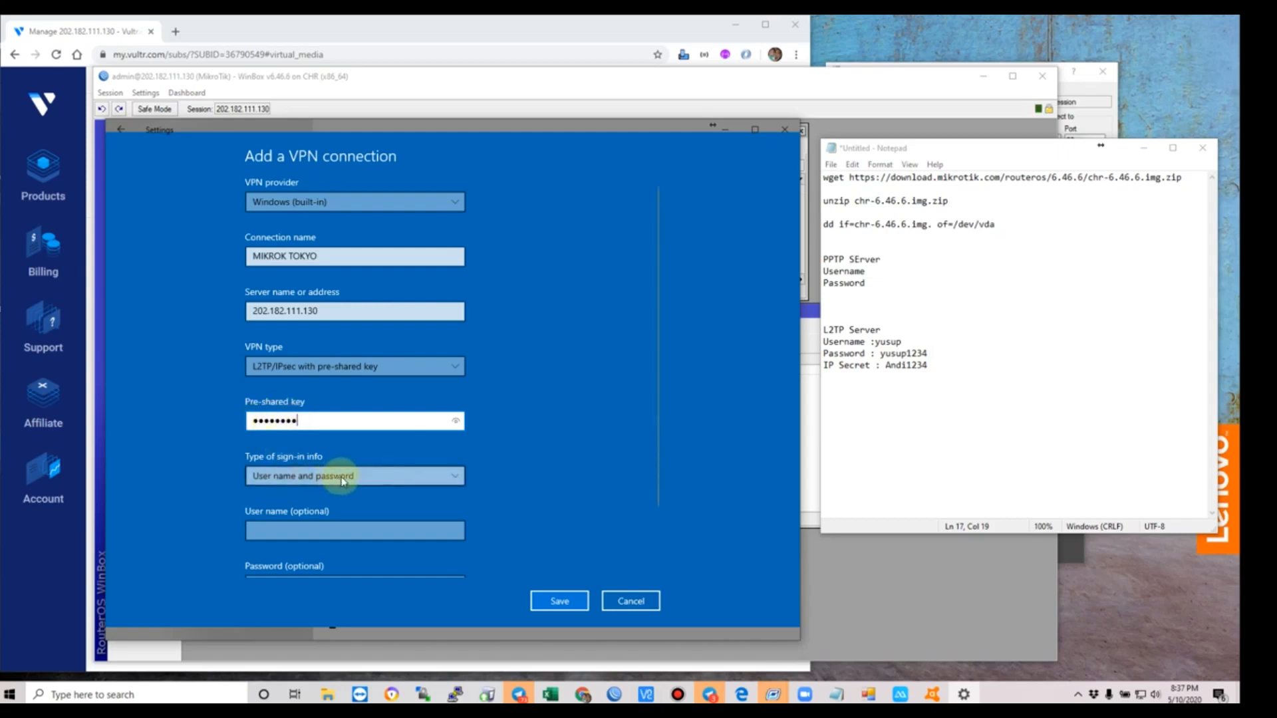
Enter the L2TP username and account password from the note as sign-in info and save the VPN connection.
scroll(532, 449, down, 1)
click(315, 457)
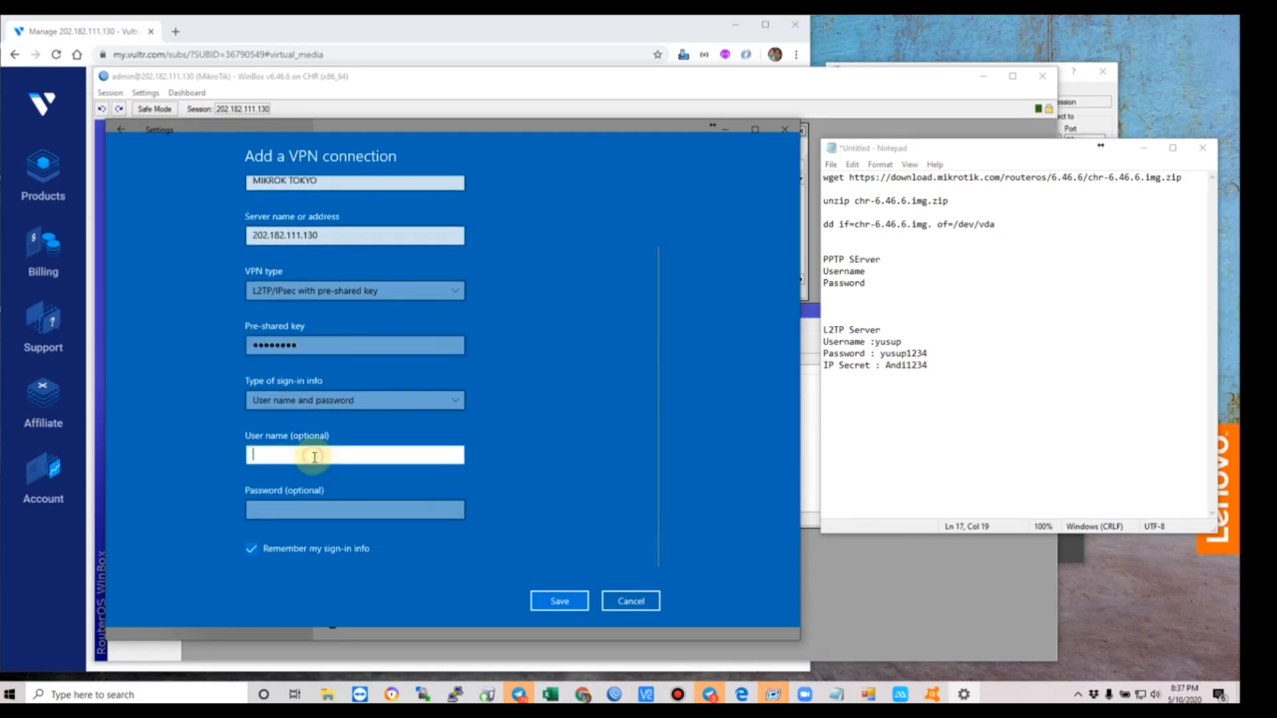
text(yusup)
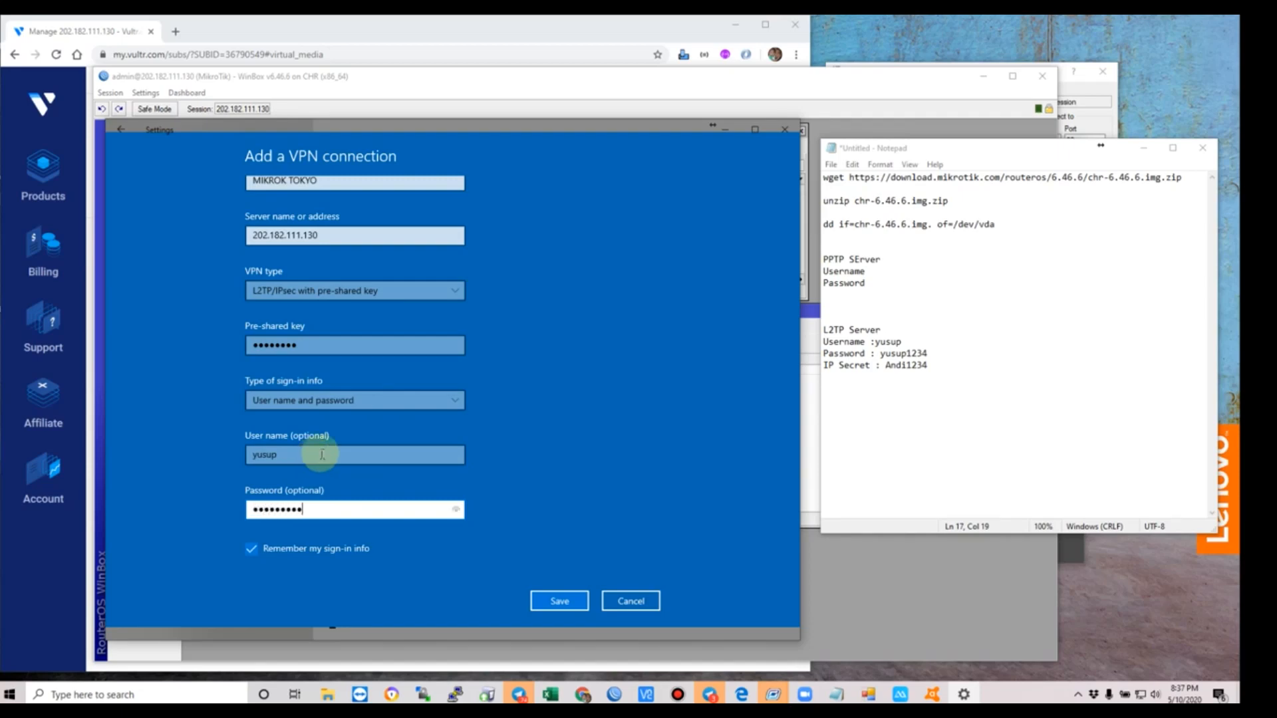
scroll(471, 429, up, 3)
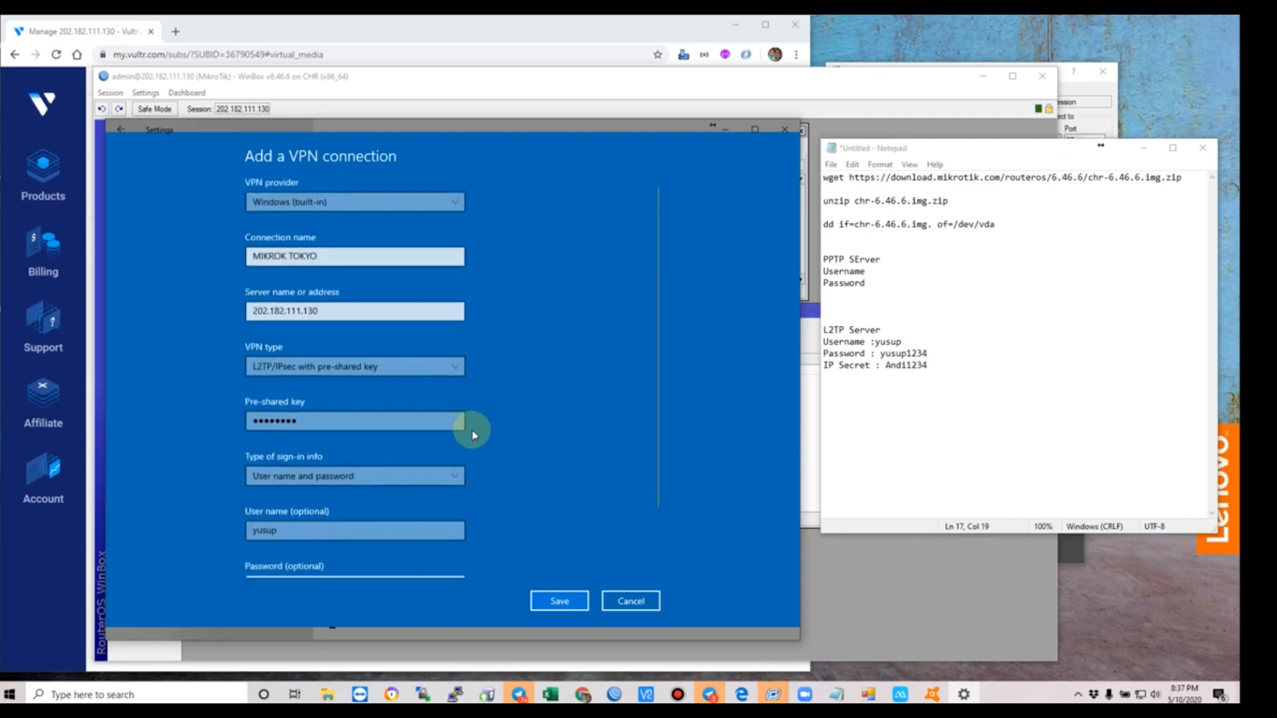
scroll(470, 428, down, 3)
click(559, 601)
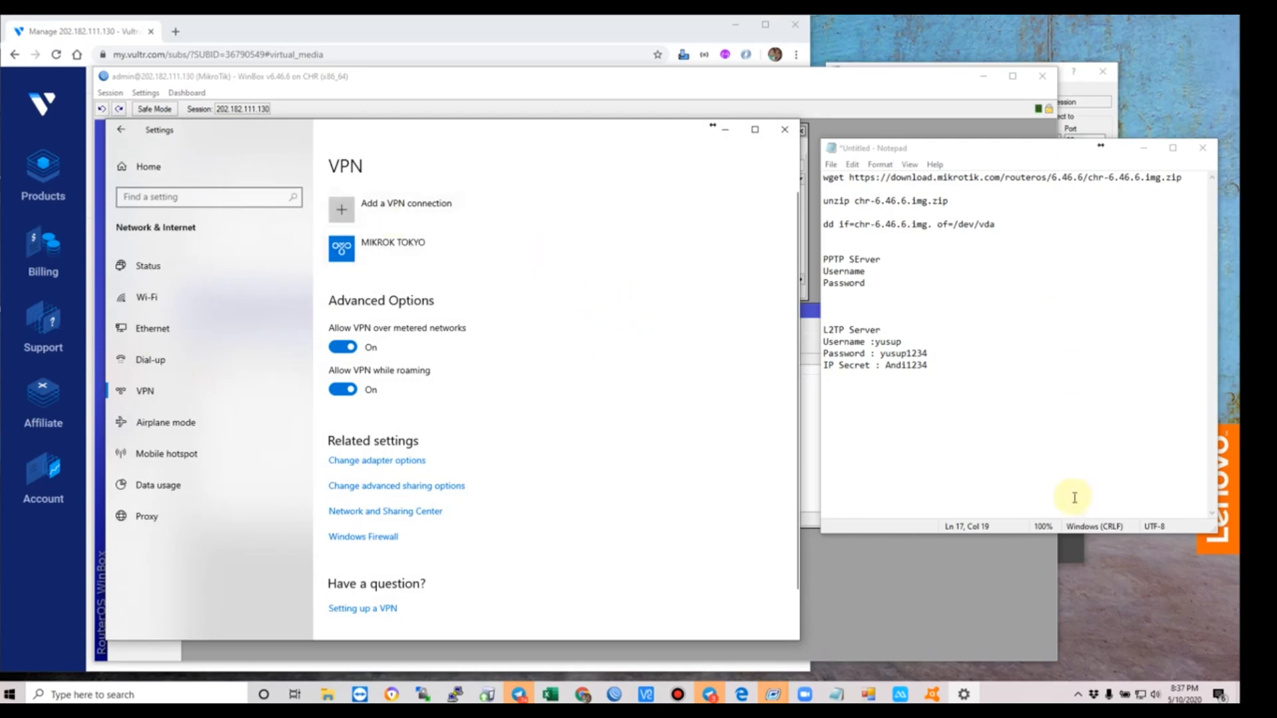
Connect Windows to the MIKROK TOKYO VPN.
click(1141, 695)
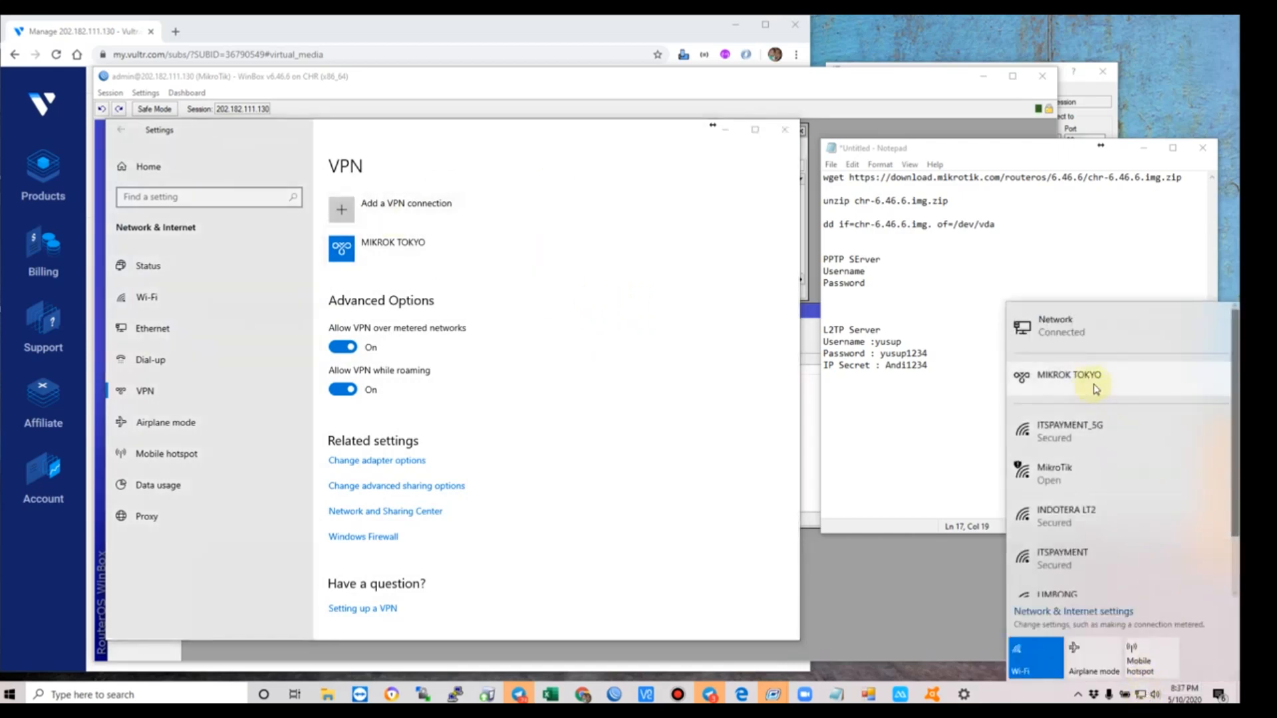
click(1096, 389)
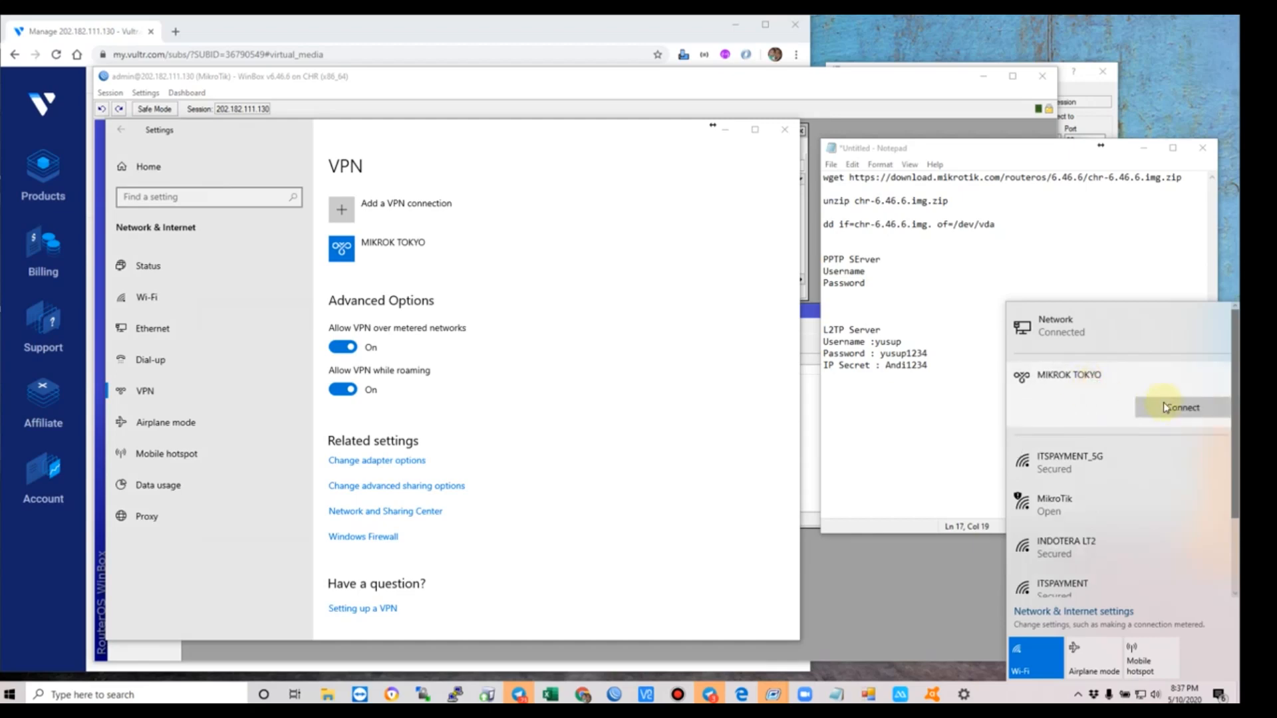
click(1146, 409)
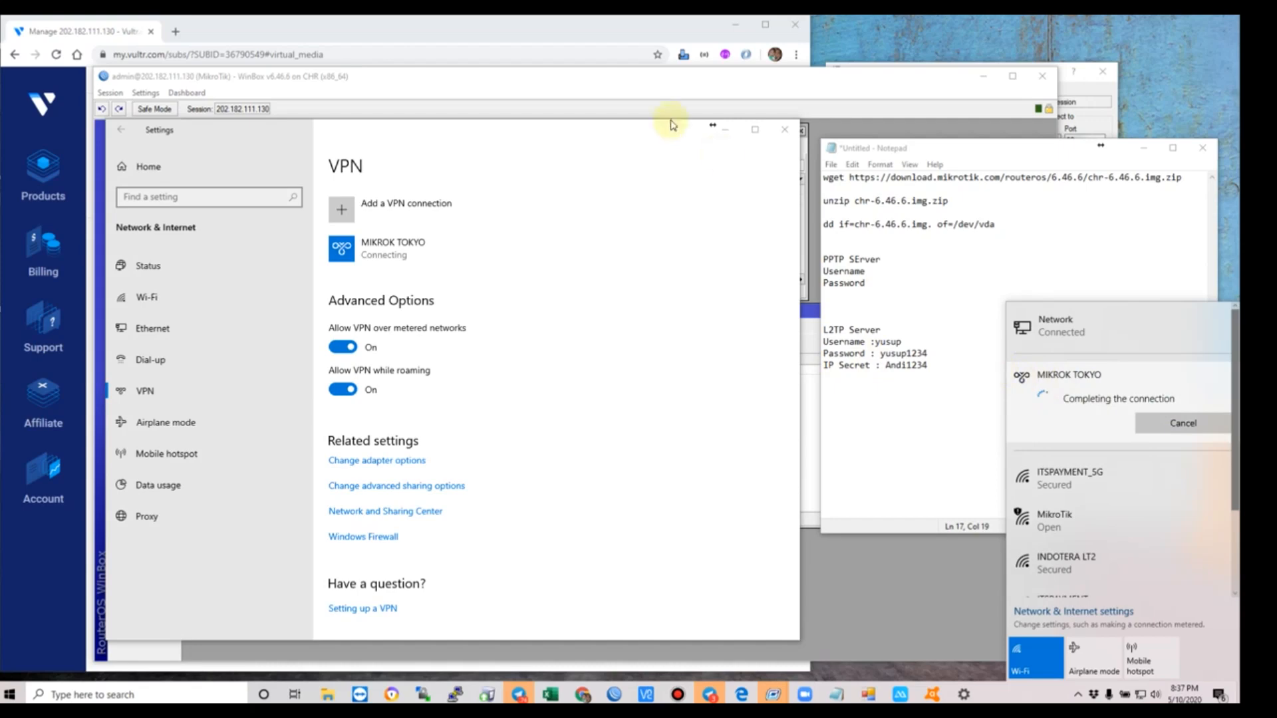
Minimize Settings and check the L2TP Server Binding entry in WinBox's Interface List and PPP interfaces.
click(726, 135)
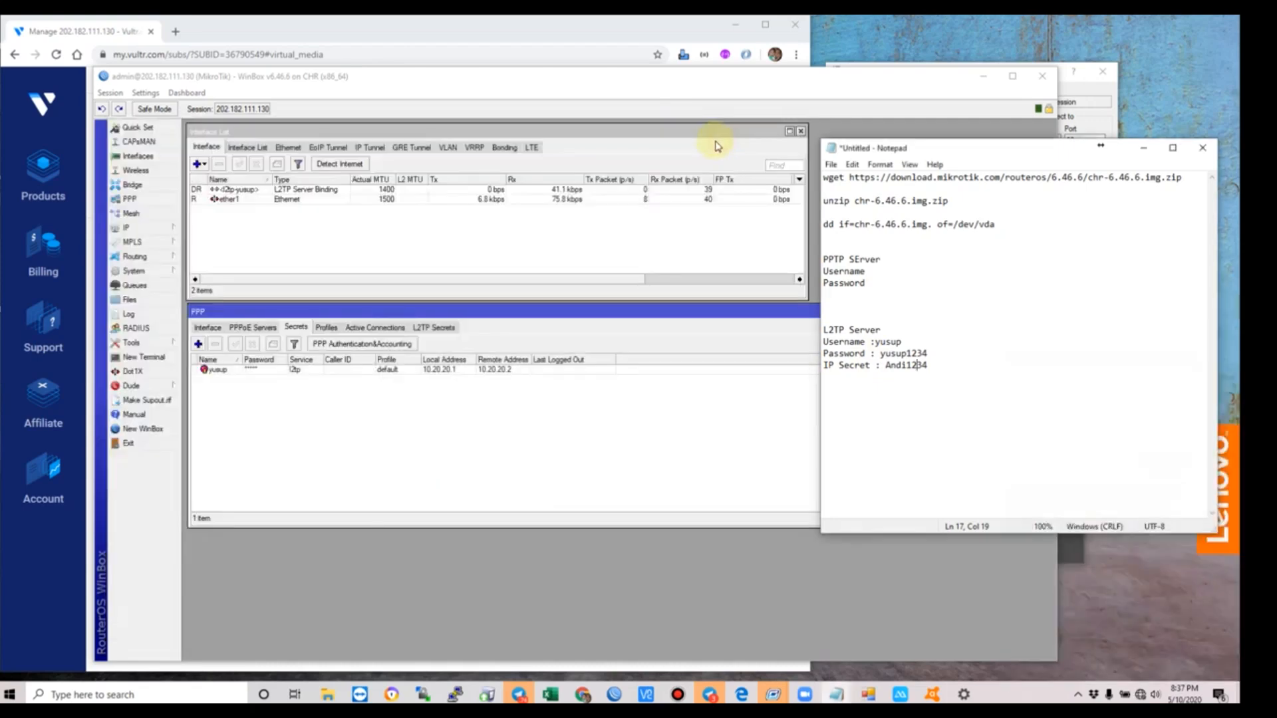
click(402, 240)
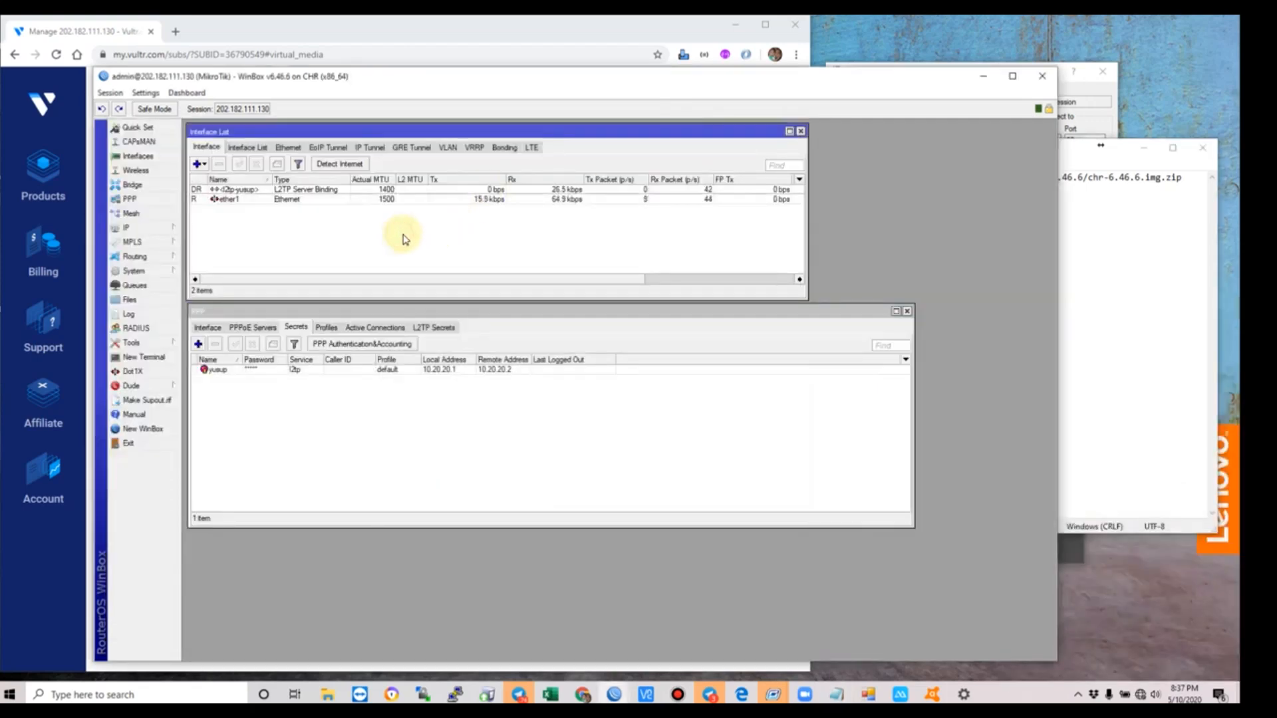
click(252, 191)
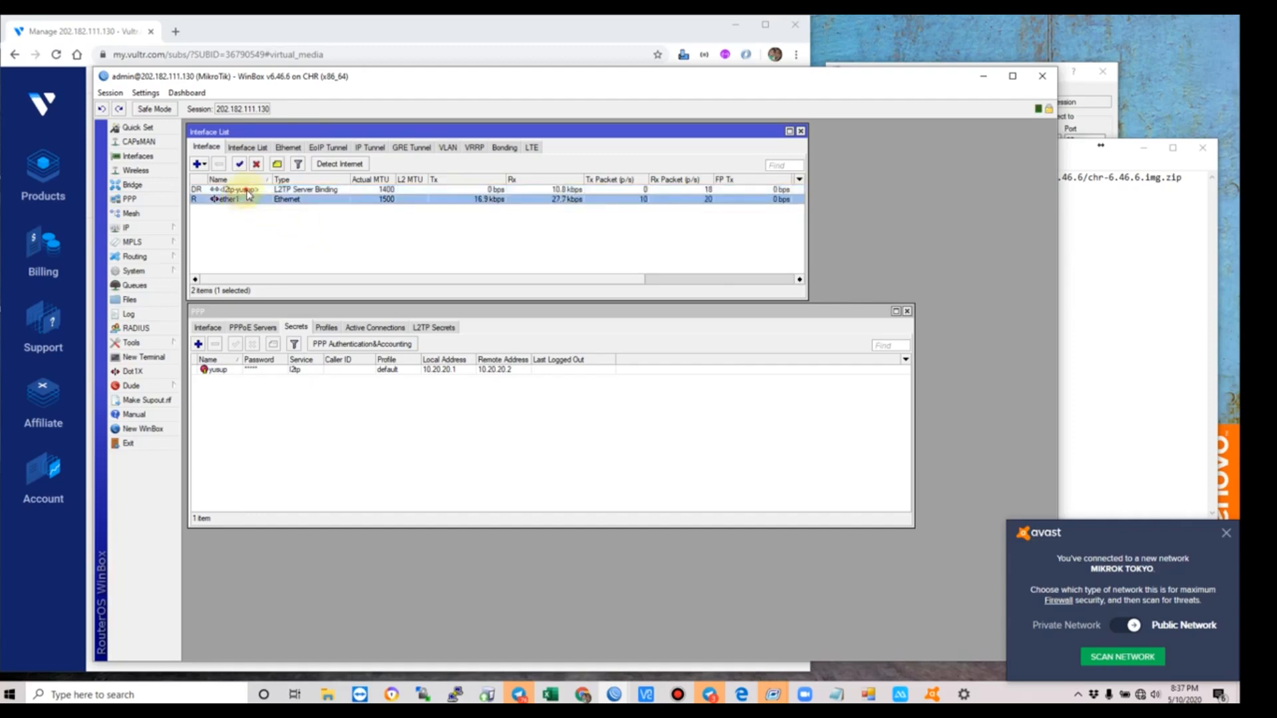
click(210, 327)
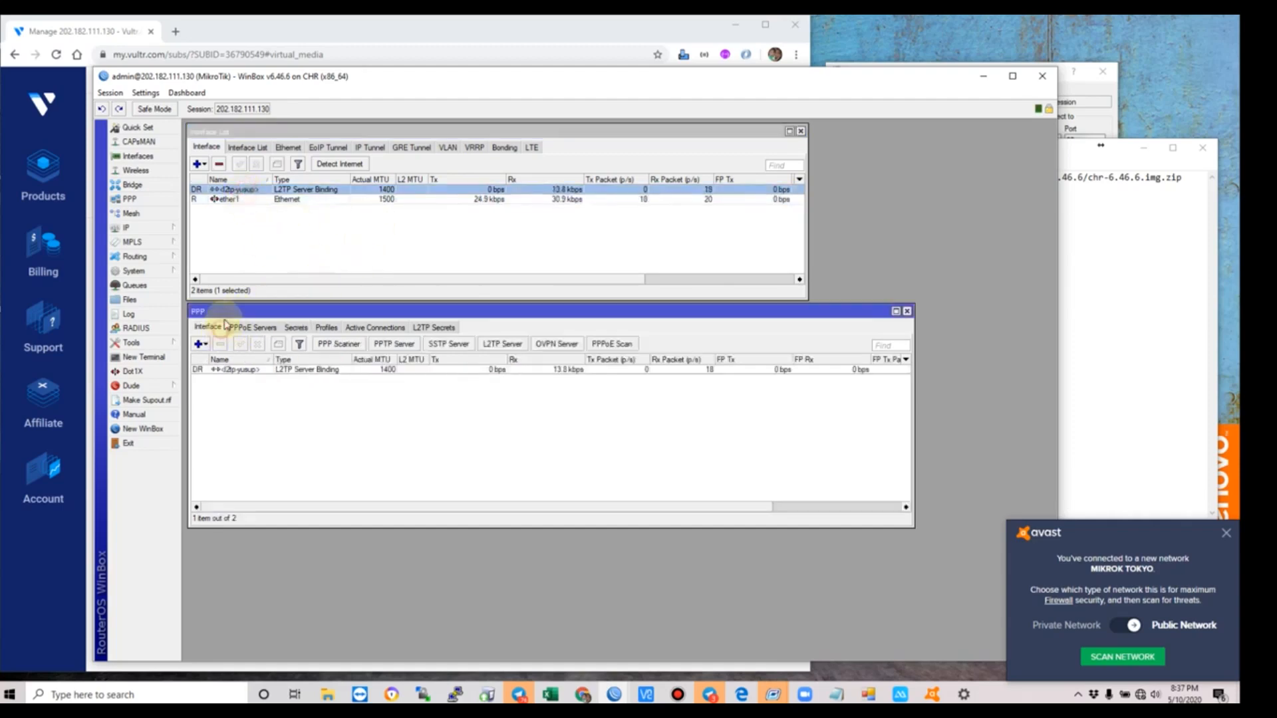
click(250, 371)
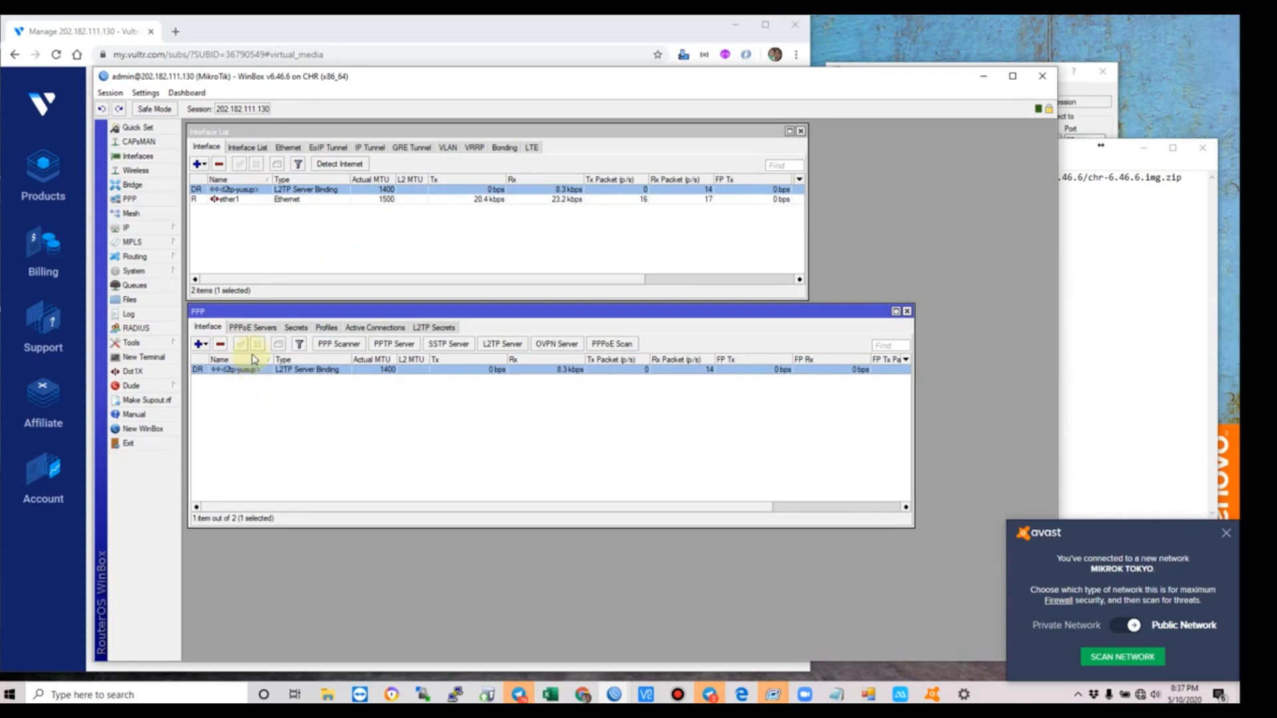
Dismiss the Avast new-network notification and close the unresponsive Laporan program without reporting the problem.
click(583, 695)
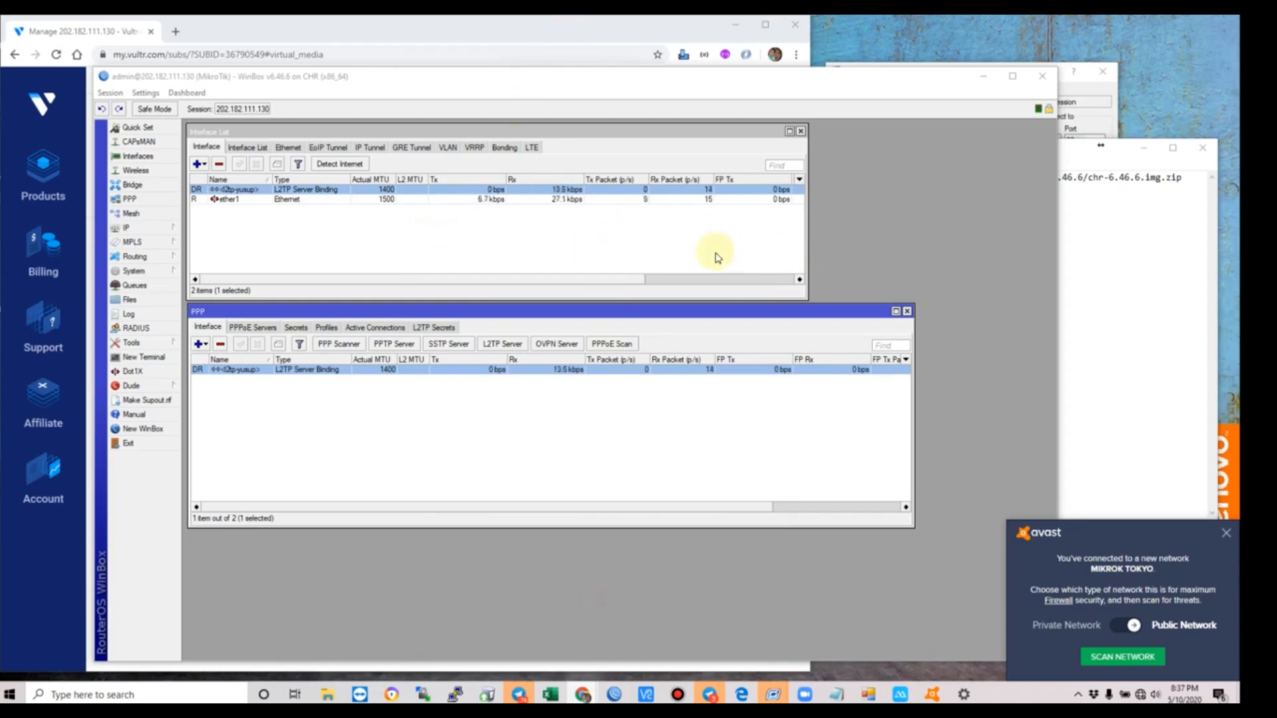
click(1226, 533)
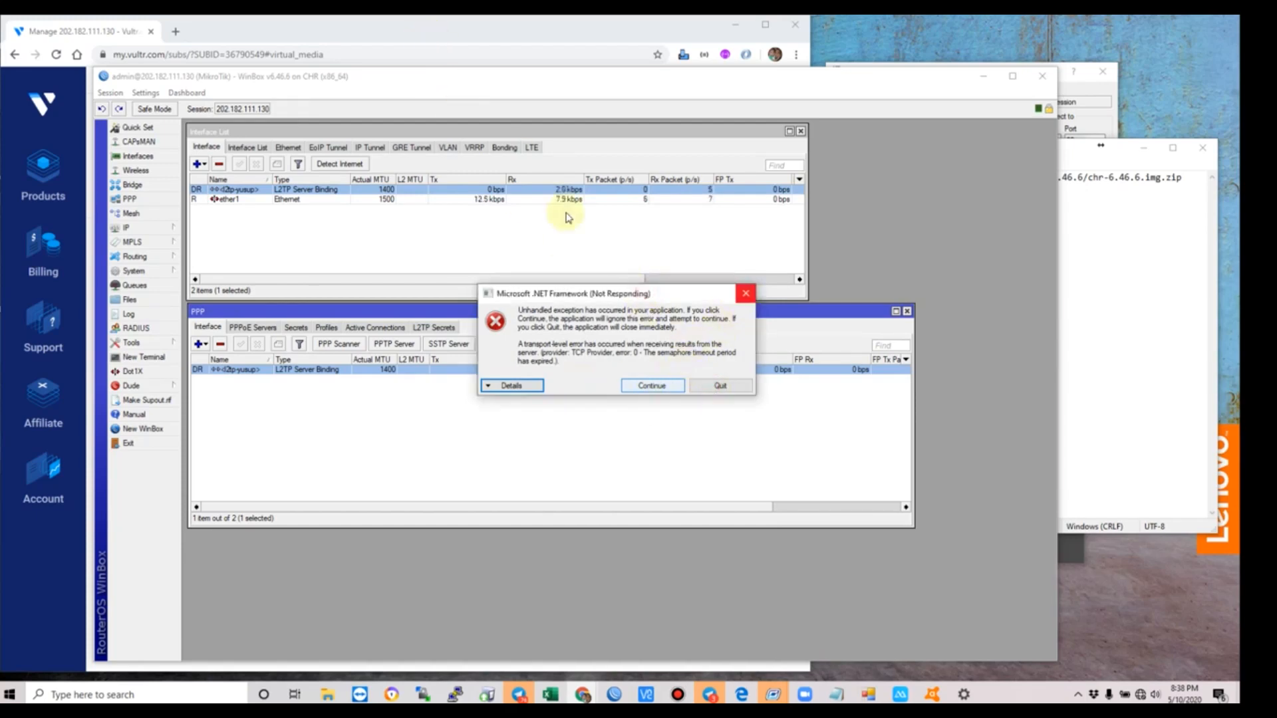
click(745, 294)
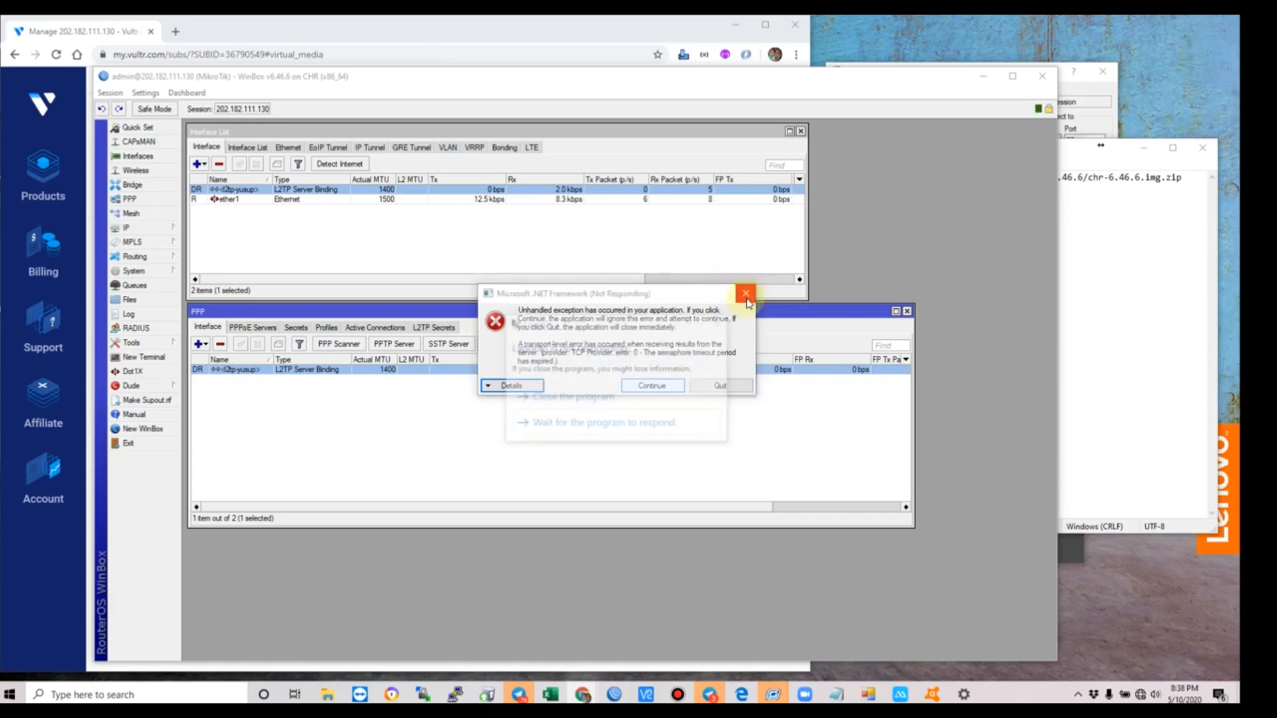
click(580, 399)
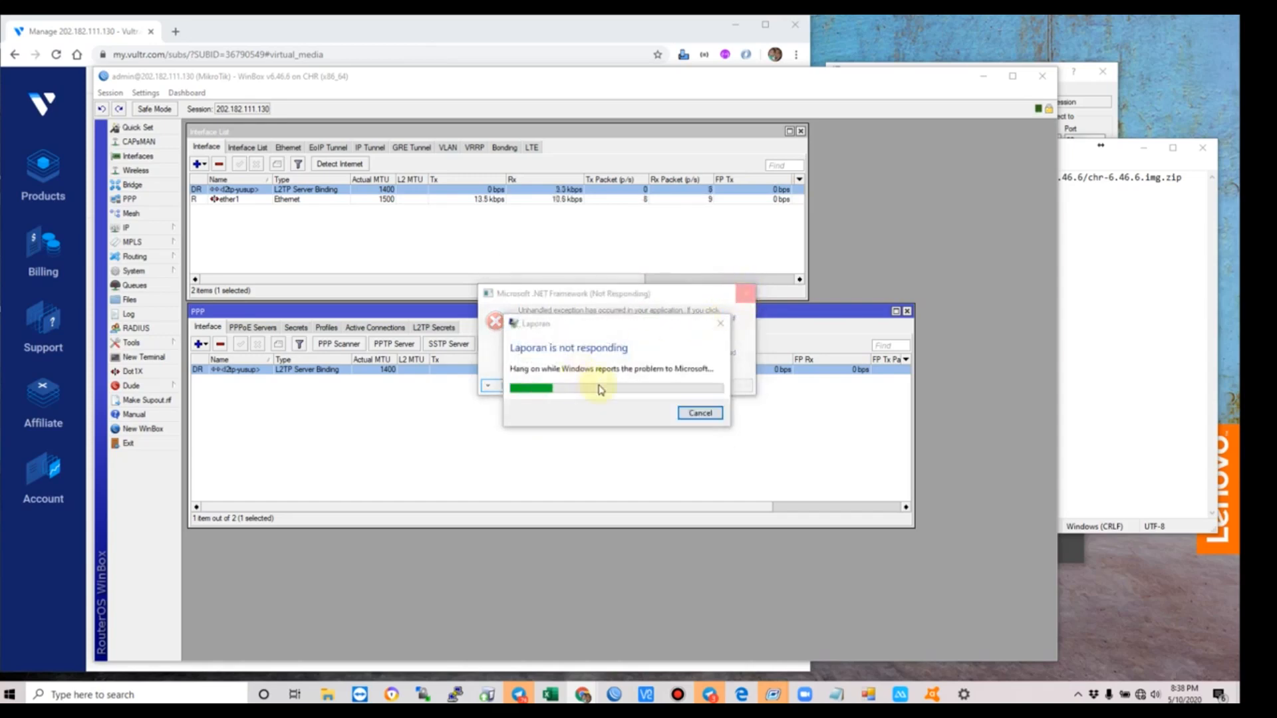
click(711, 413)
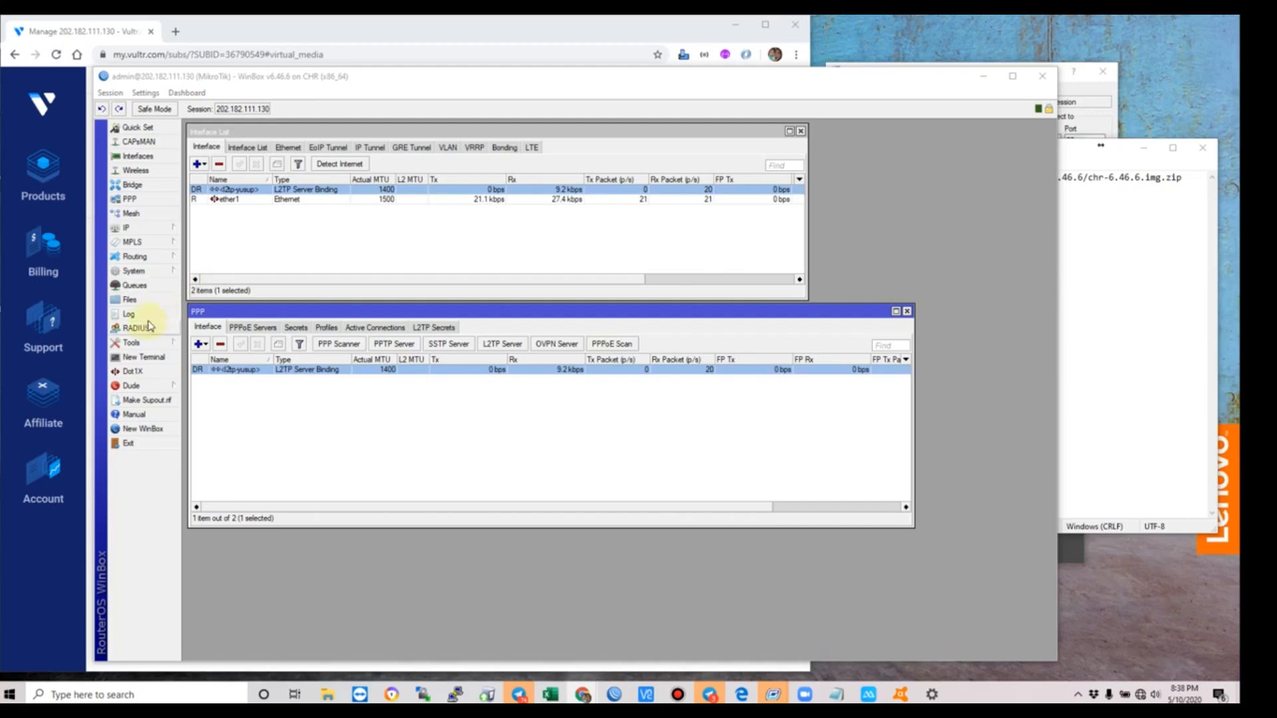
Open the router's User List and select the admin user.
click(154, 272)
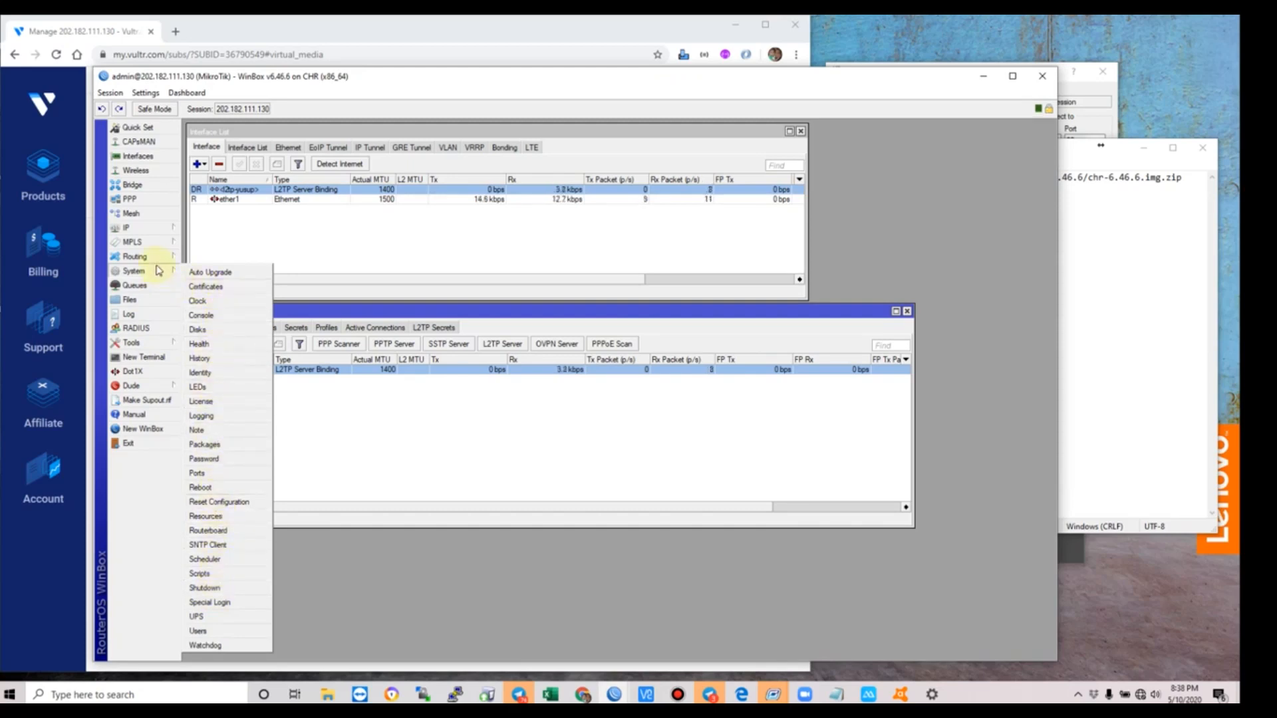
click(147, 345)
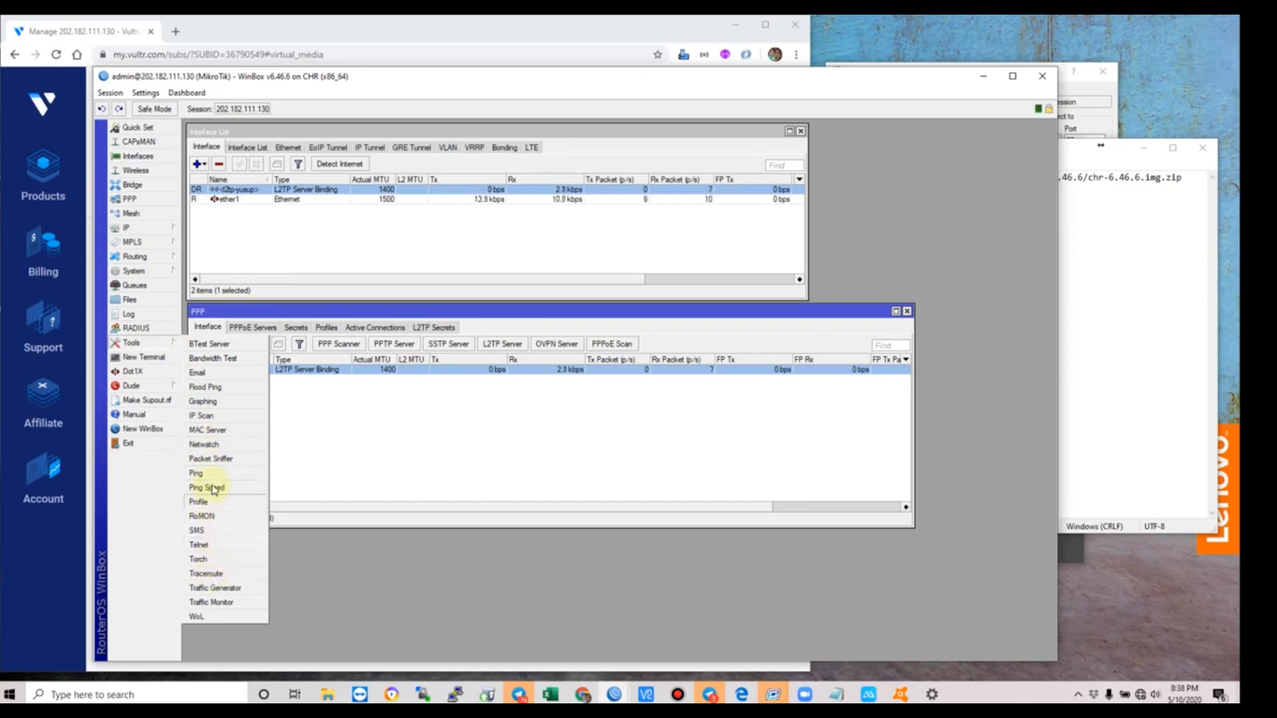
click(159, 271)
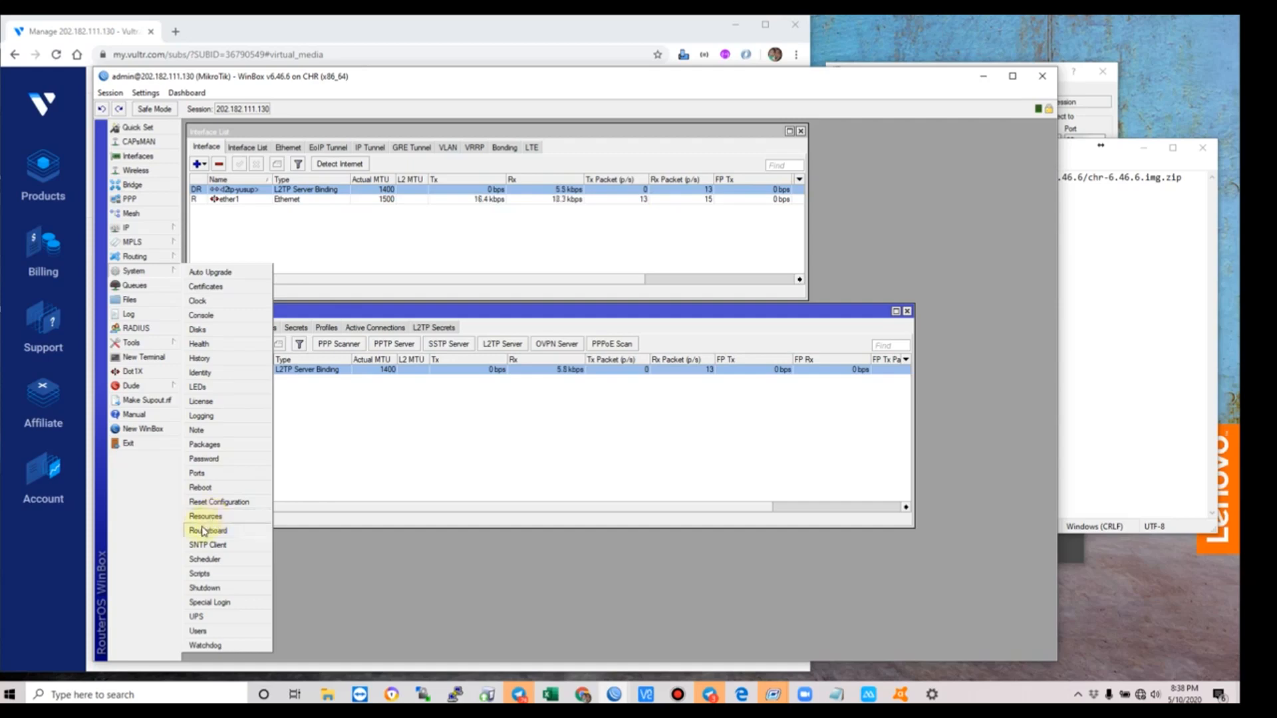
click(209, 628)
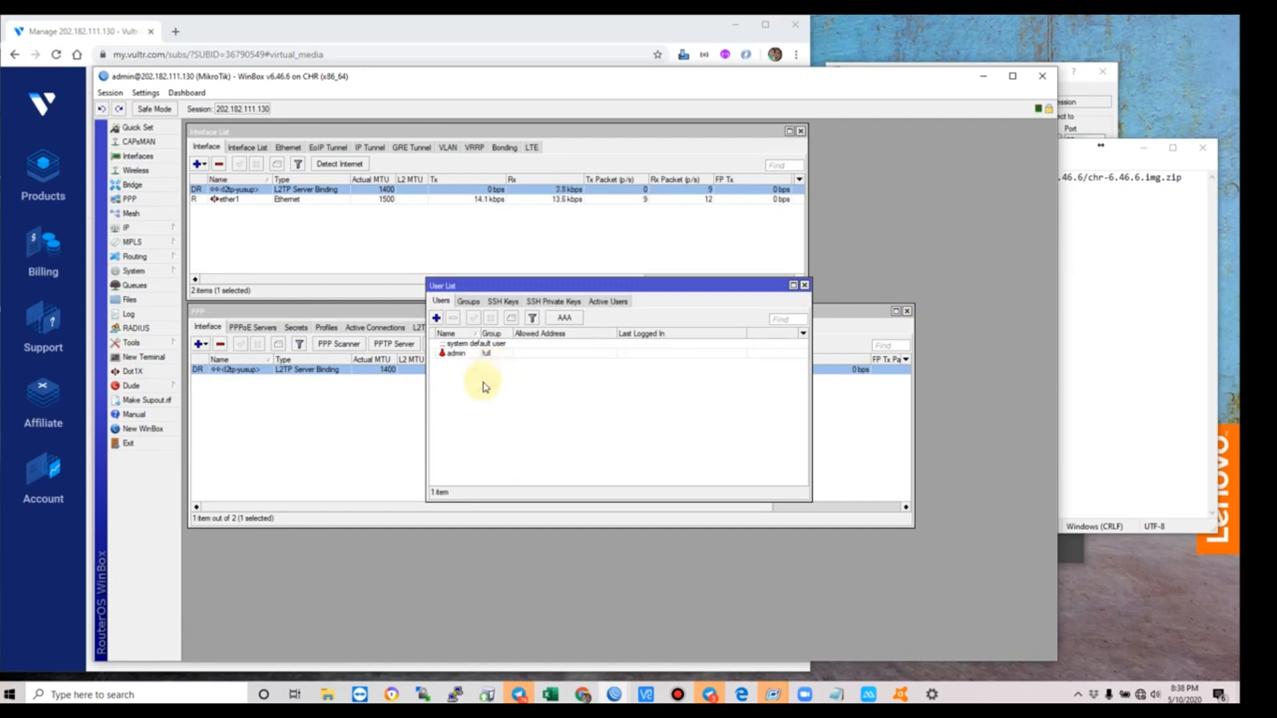
click(476, 356)
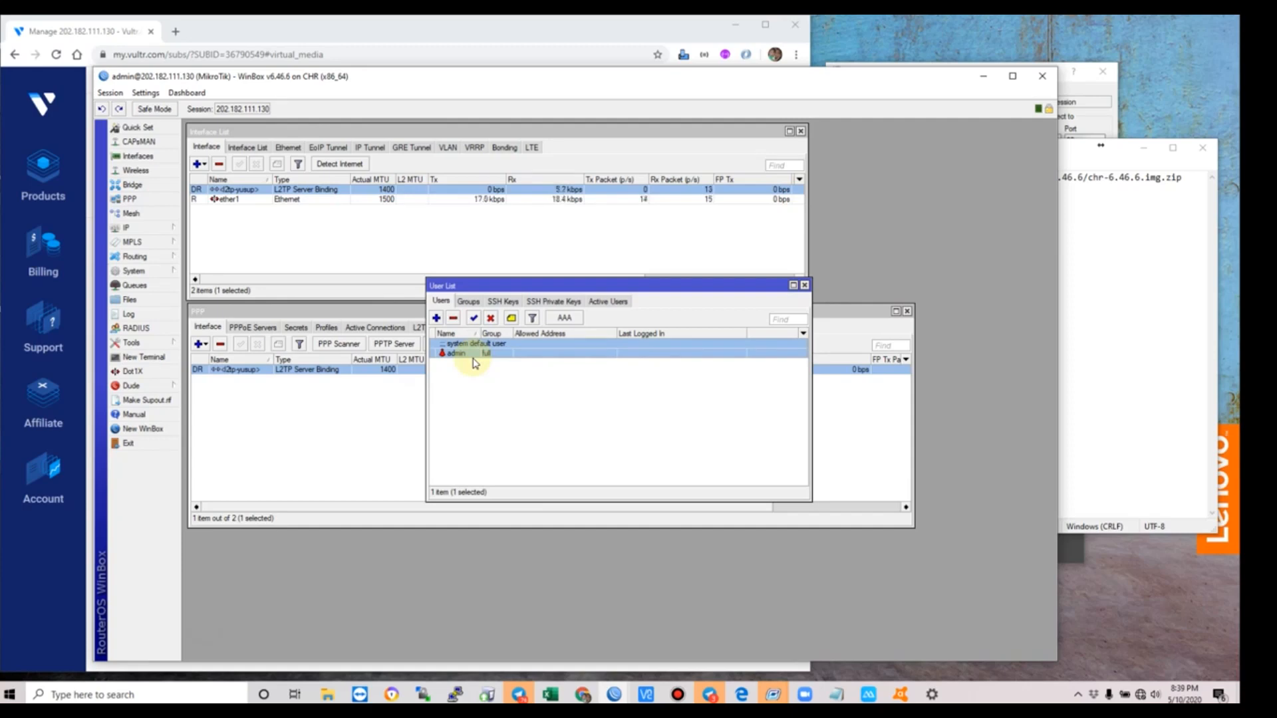
Fill in a new router user named bebek with an account password and its confirmation, but discard the form and close the User List.
click(437, 318)
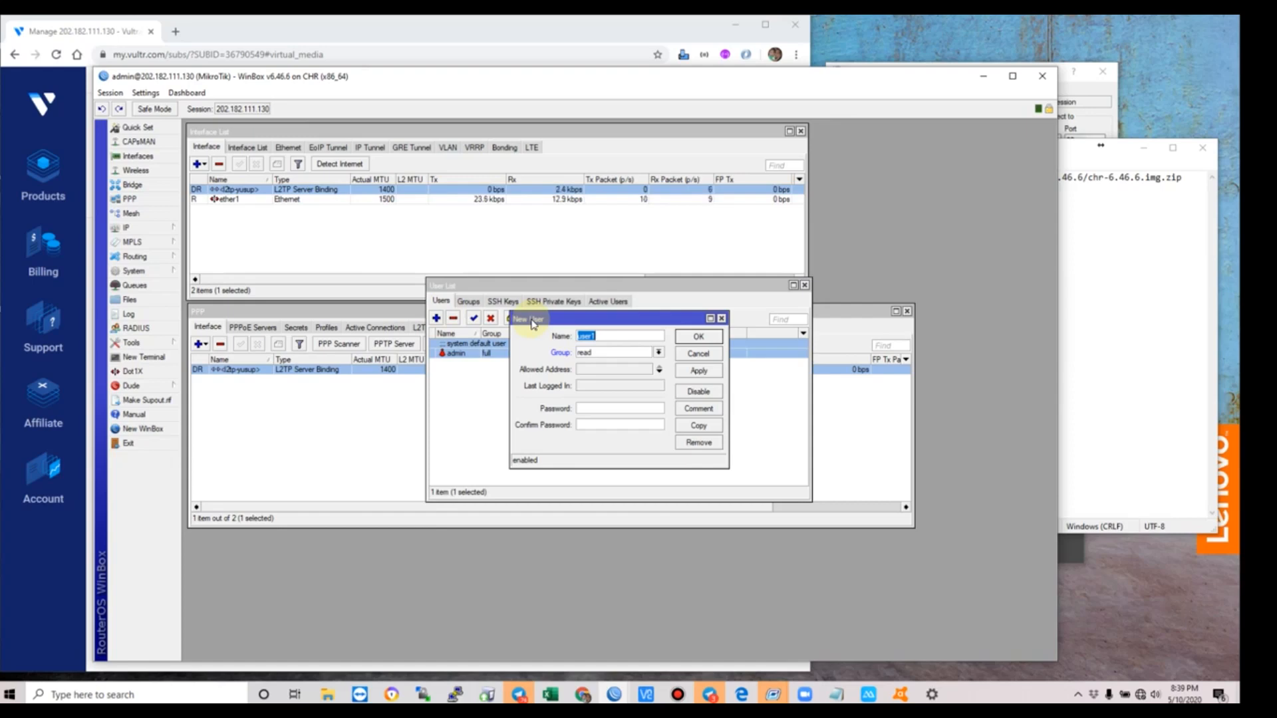
text(bebek)
key(Tab)
key(Tab)
key(Tab)
key(Tab)
click(585, 406)
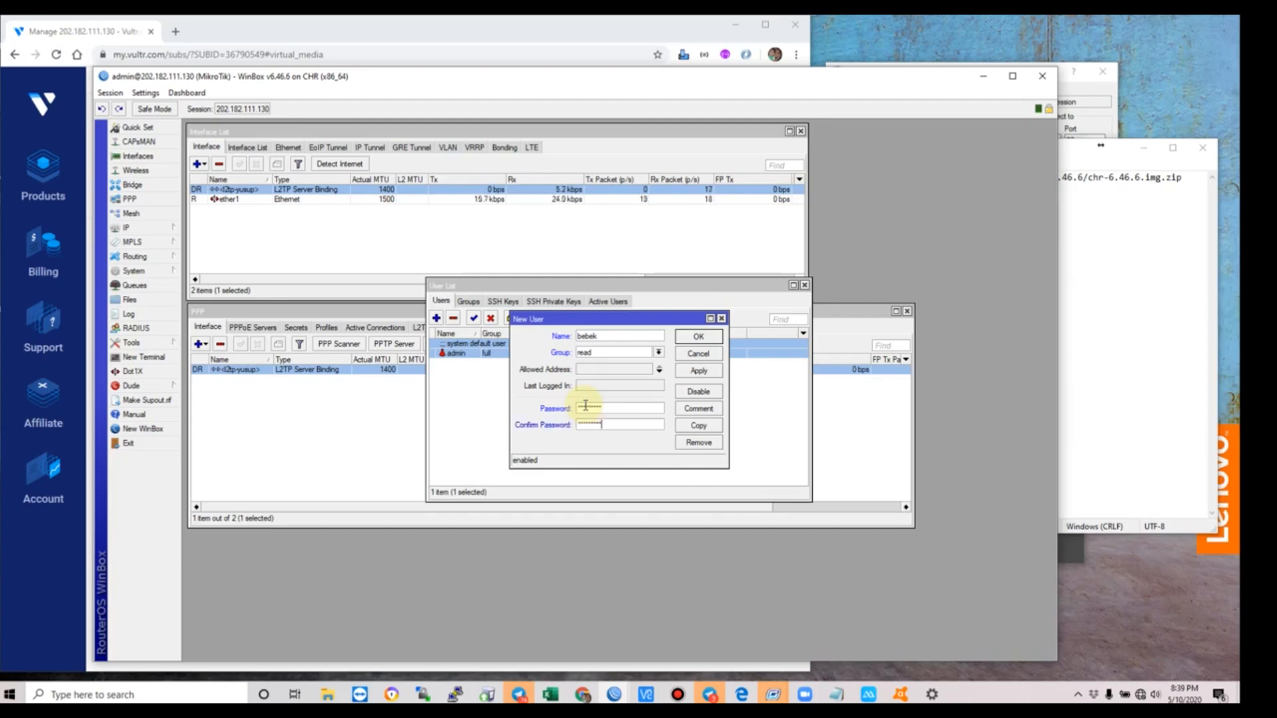
click(600, 370)
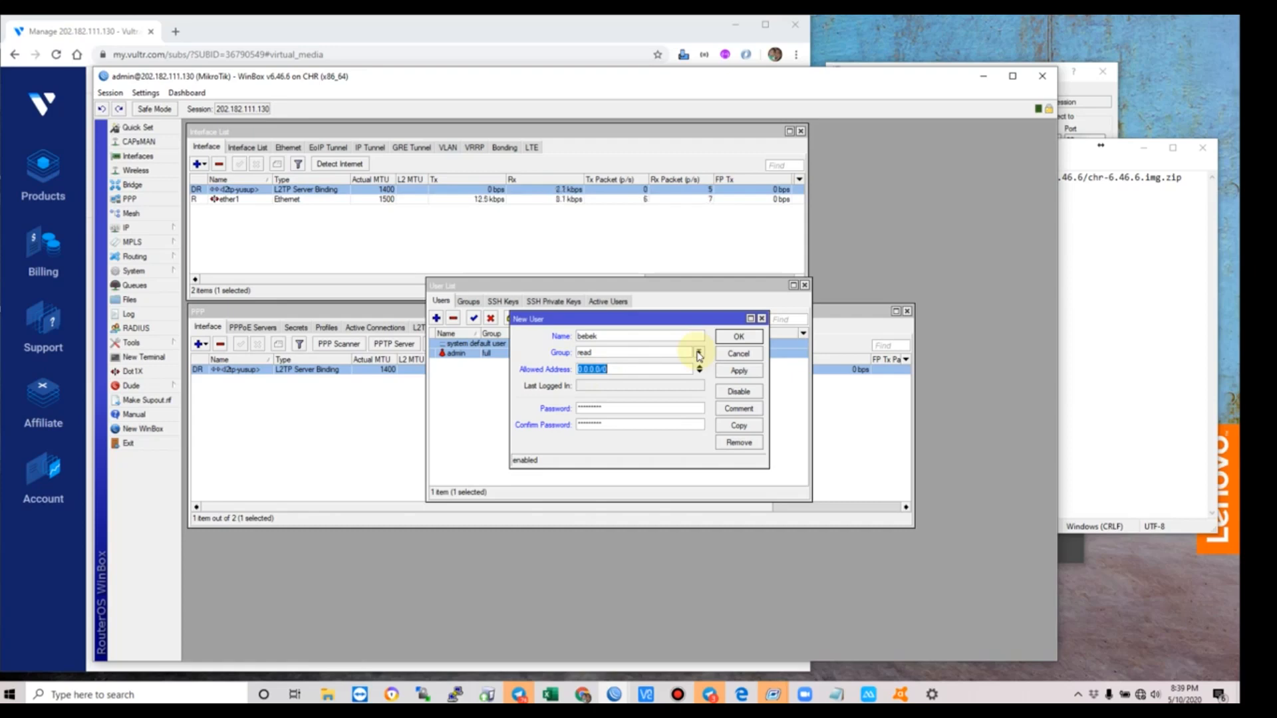
click(739, 353)
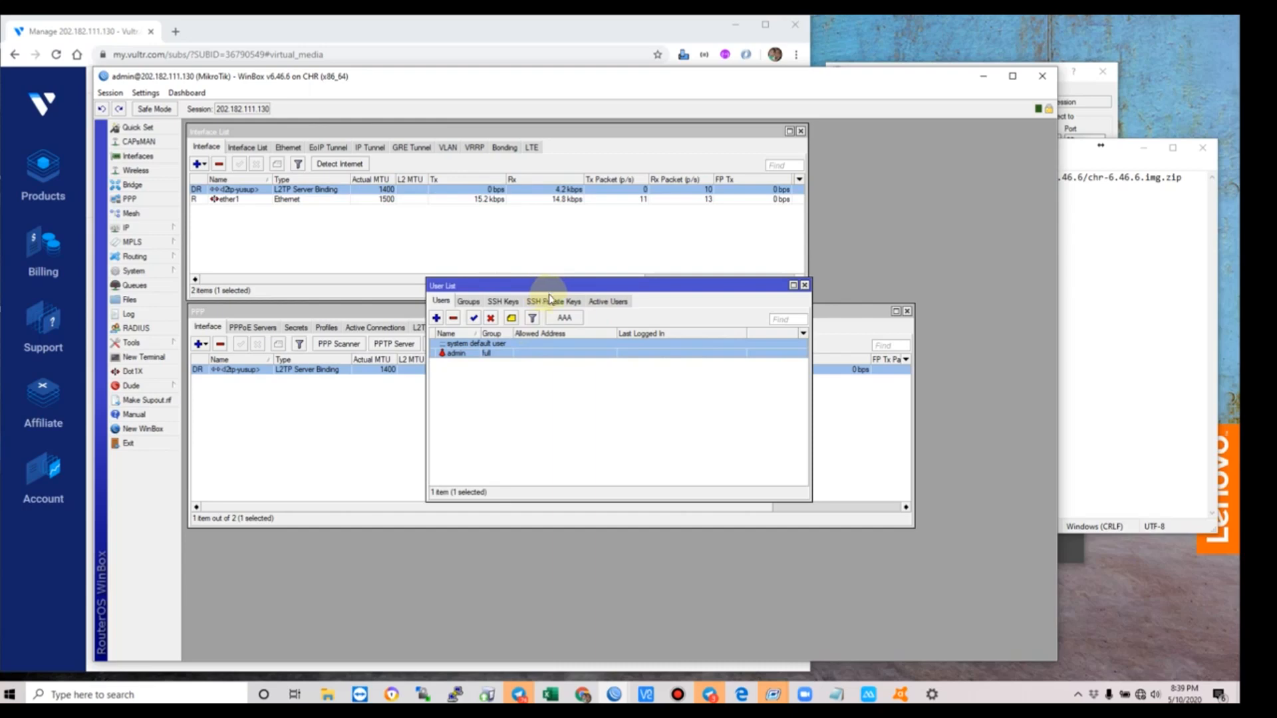
click(805, 285)
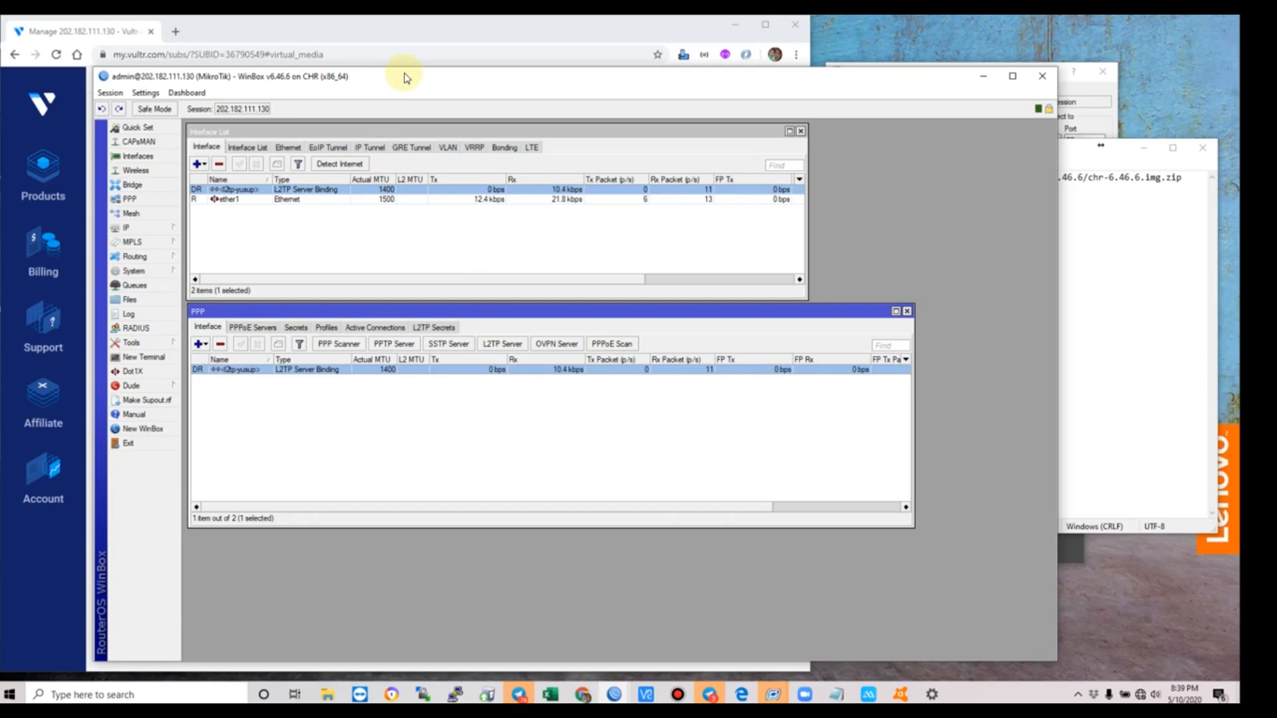
Reposition the WinBox window slightly and narrow the PPP window to the Interface List's width.
drag(407, 78, 380, 62)
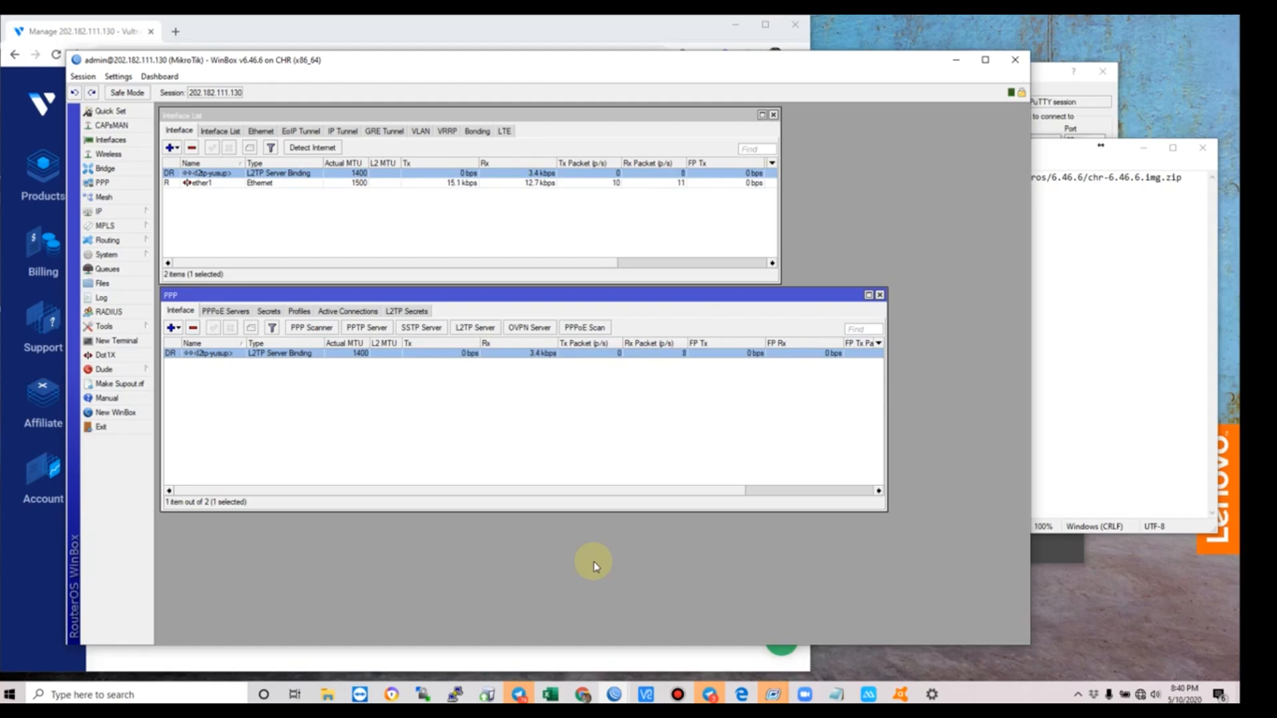
drag(872, 458, 784, 471)
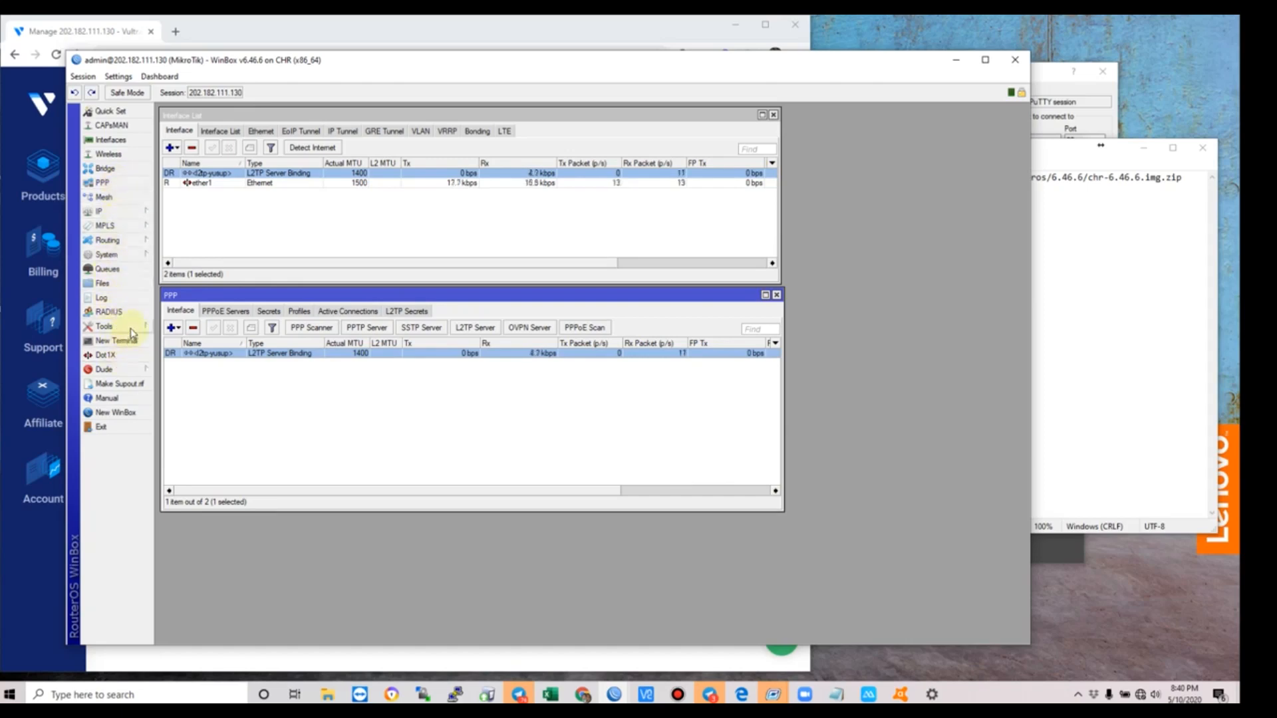
click(127, 254)
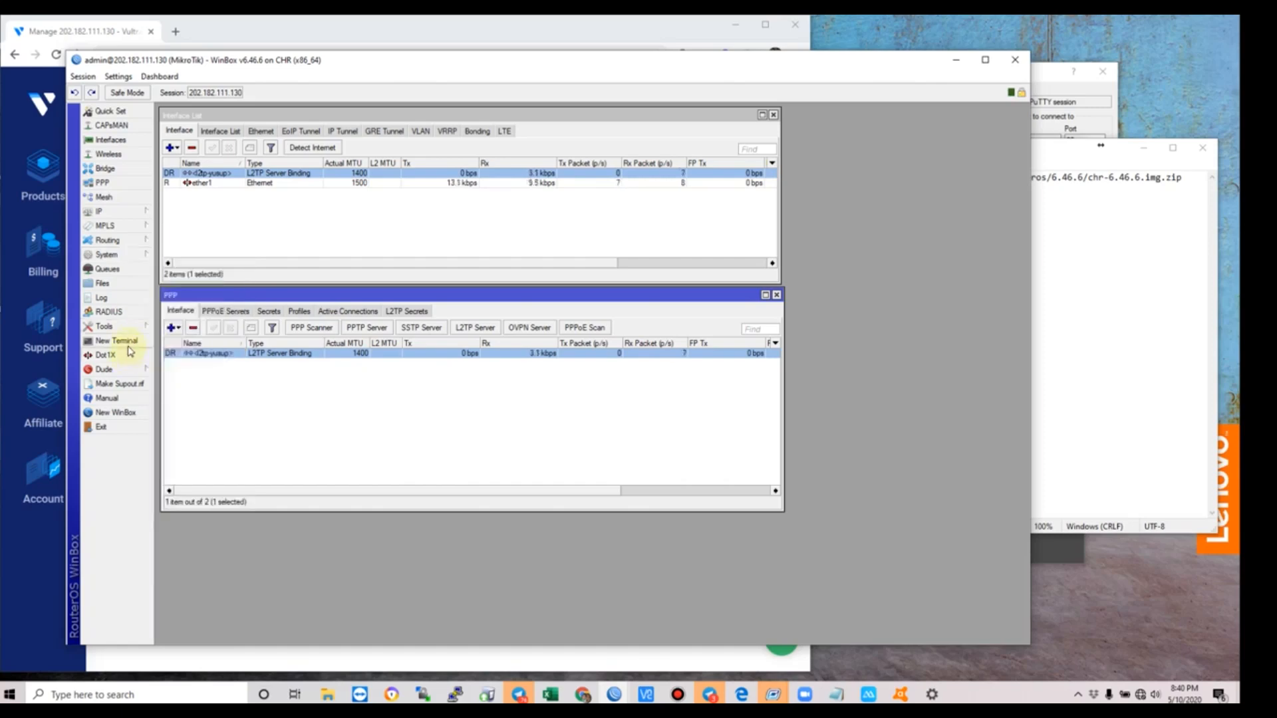
mouse_move(130, 327)
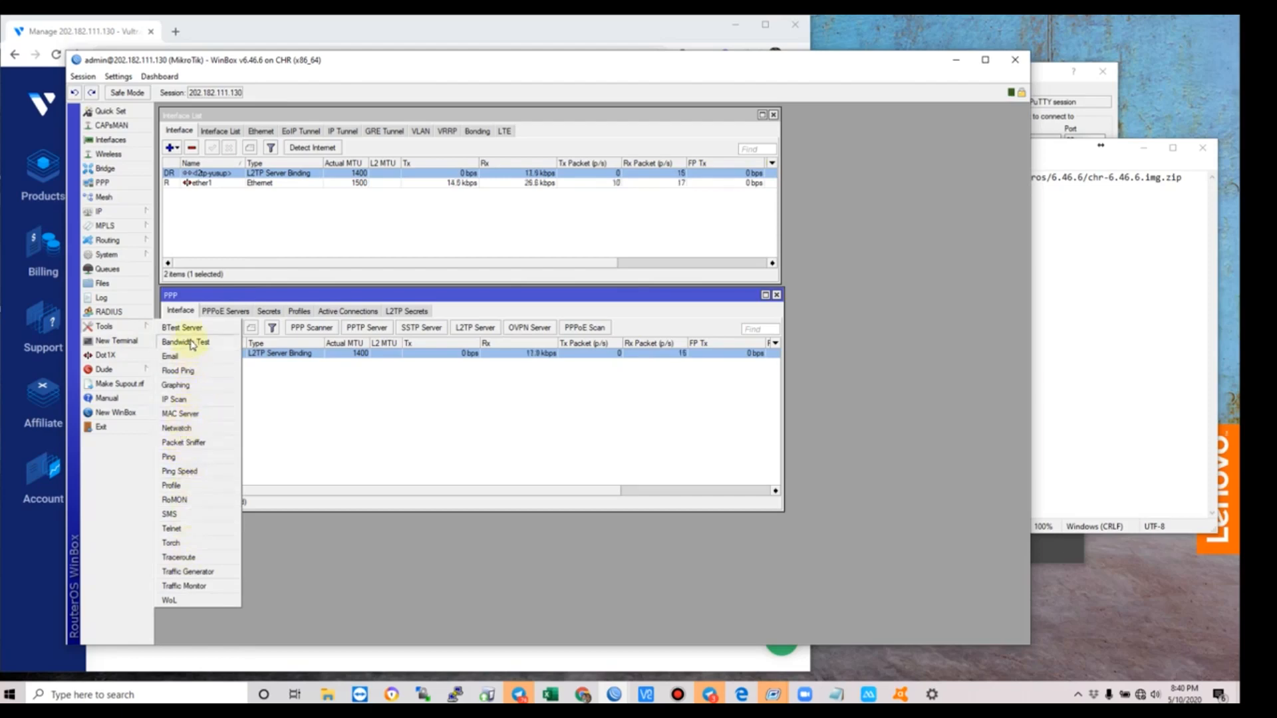
mouse_move(128, 253)
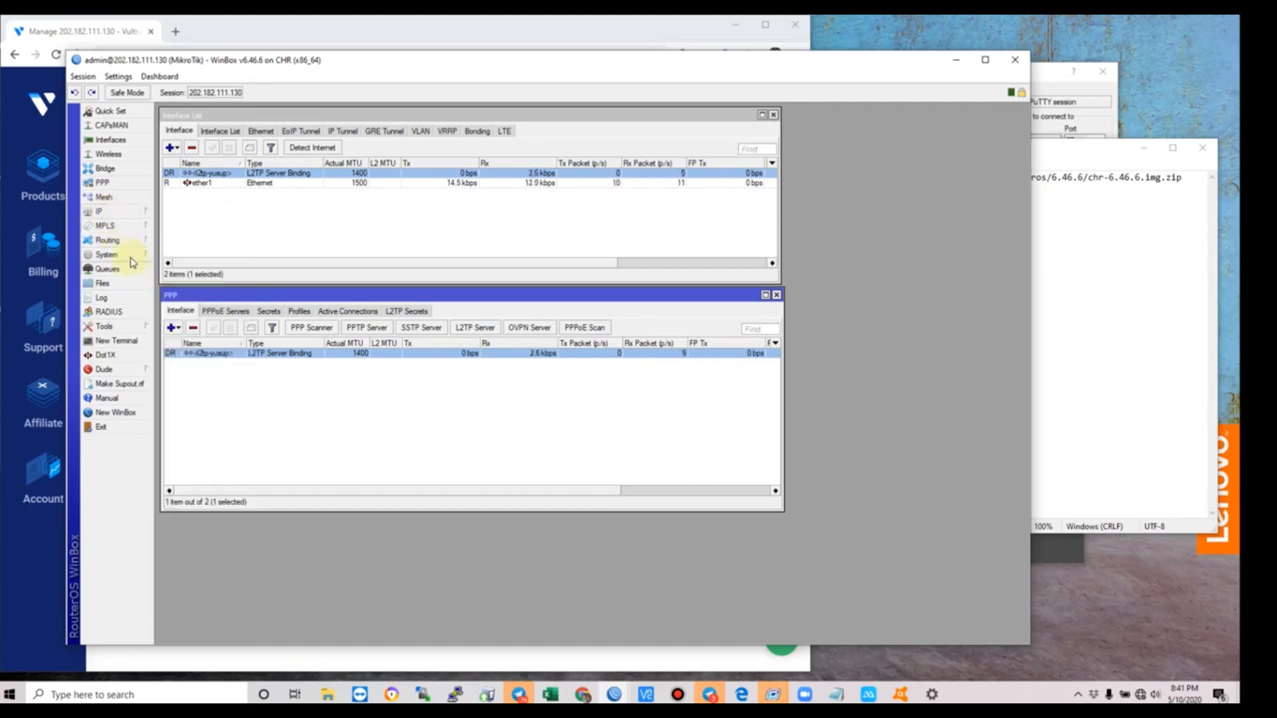
Start a new NAT rule in the router's IP firewall.
mouse_move(137, 211)
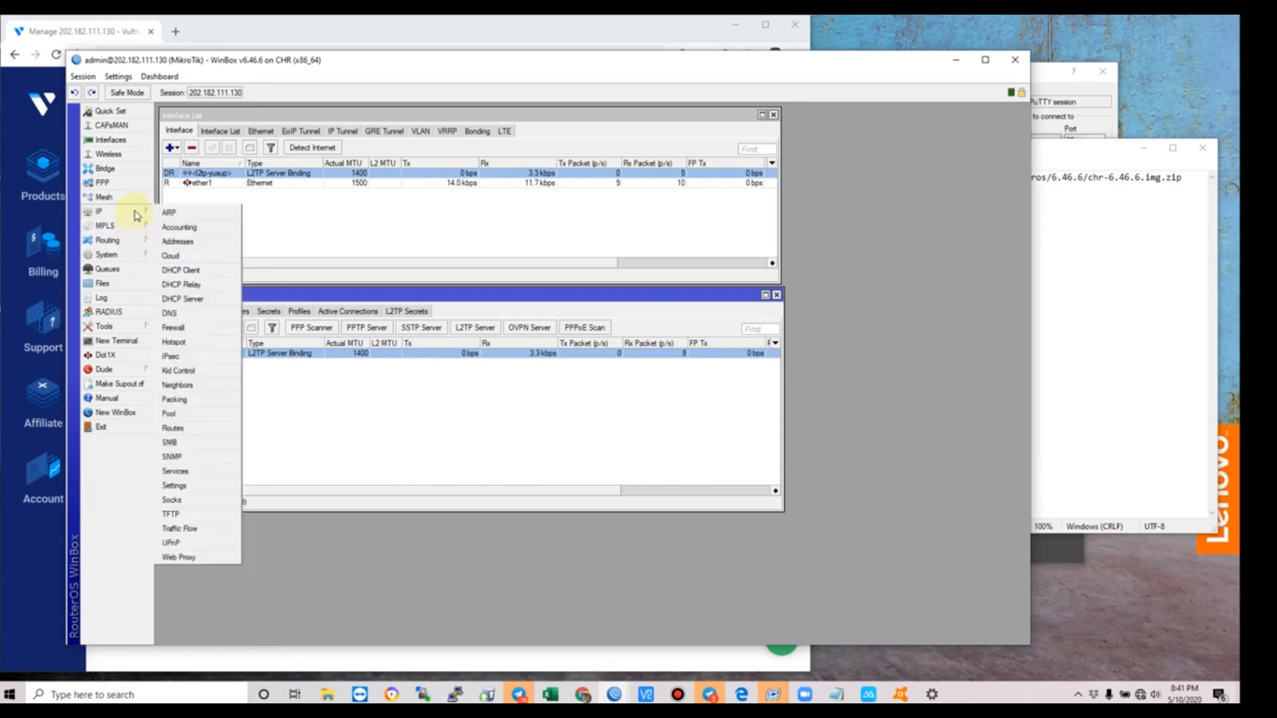
click(183, 327)
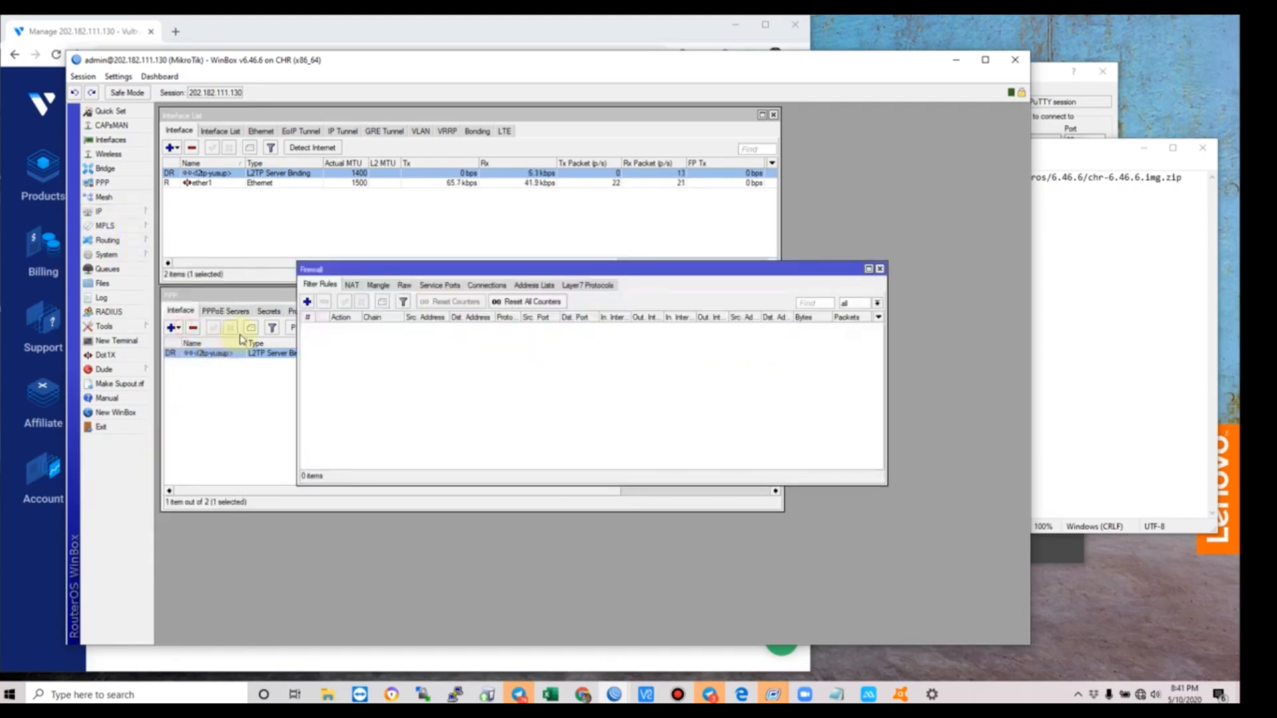
click(350, 288)
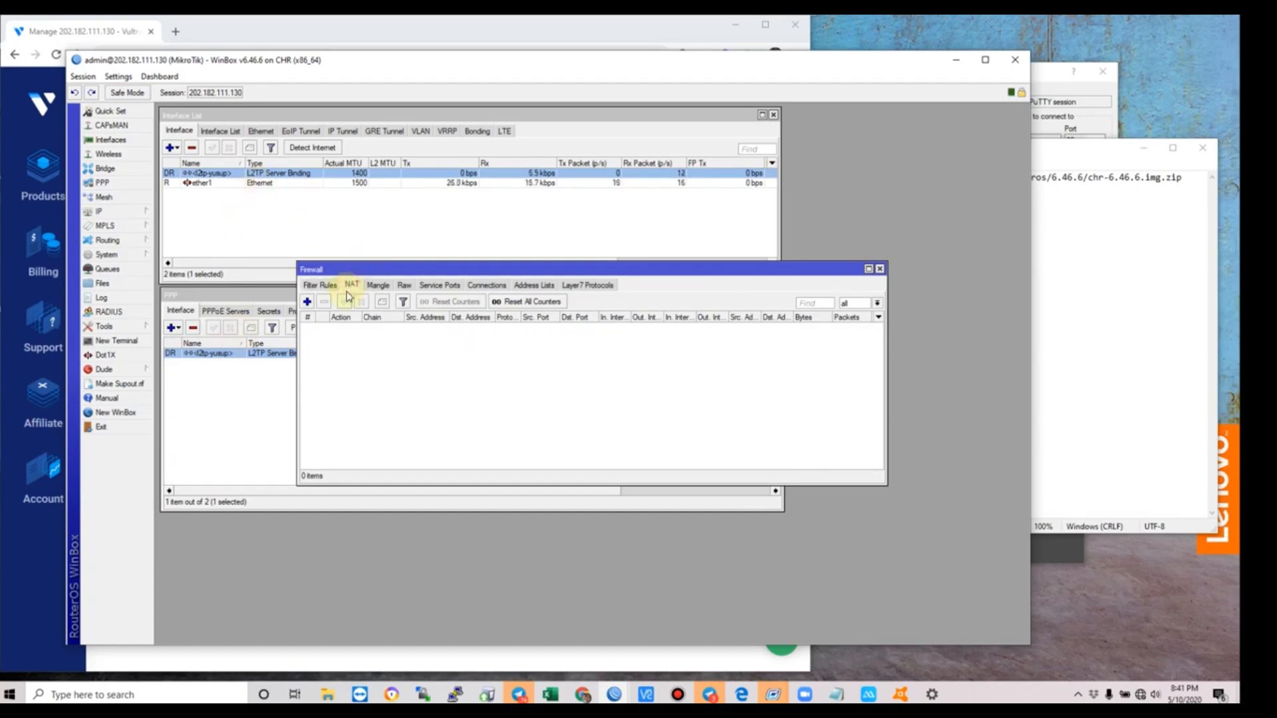
click(307, 302)
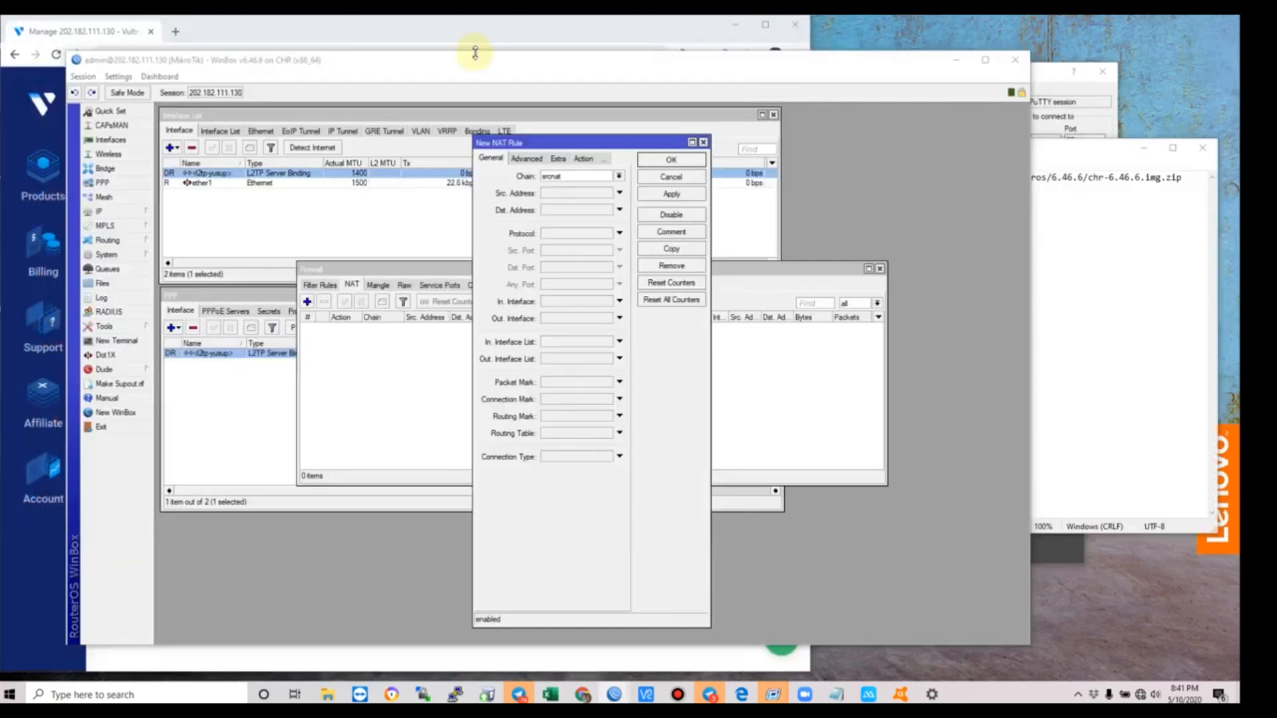
Disconnect Windows from the MIKROK TOKYO VPN and return to the new NAT rule.
click(1078, 695)
click(1142, 695)
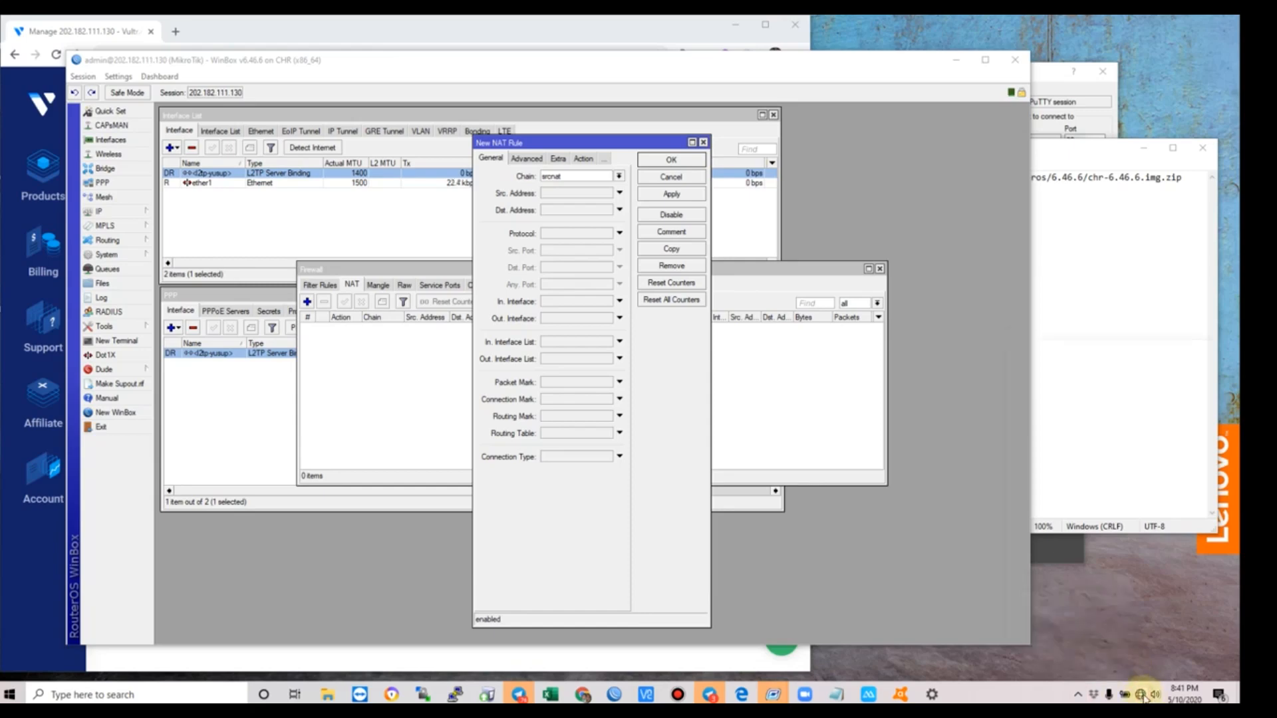
click(1102, 388)
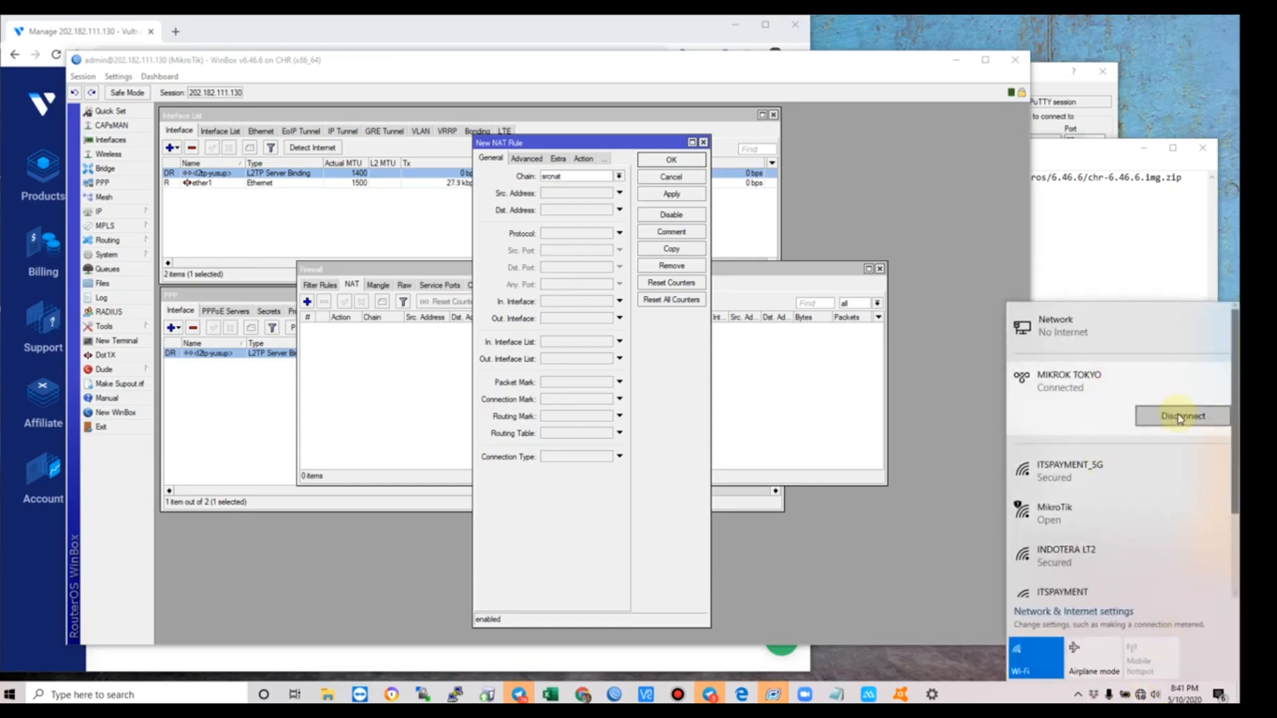
click(1180, 416)
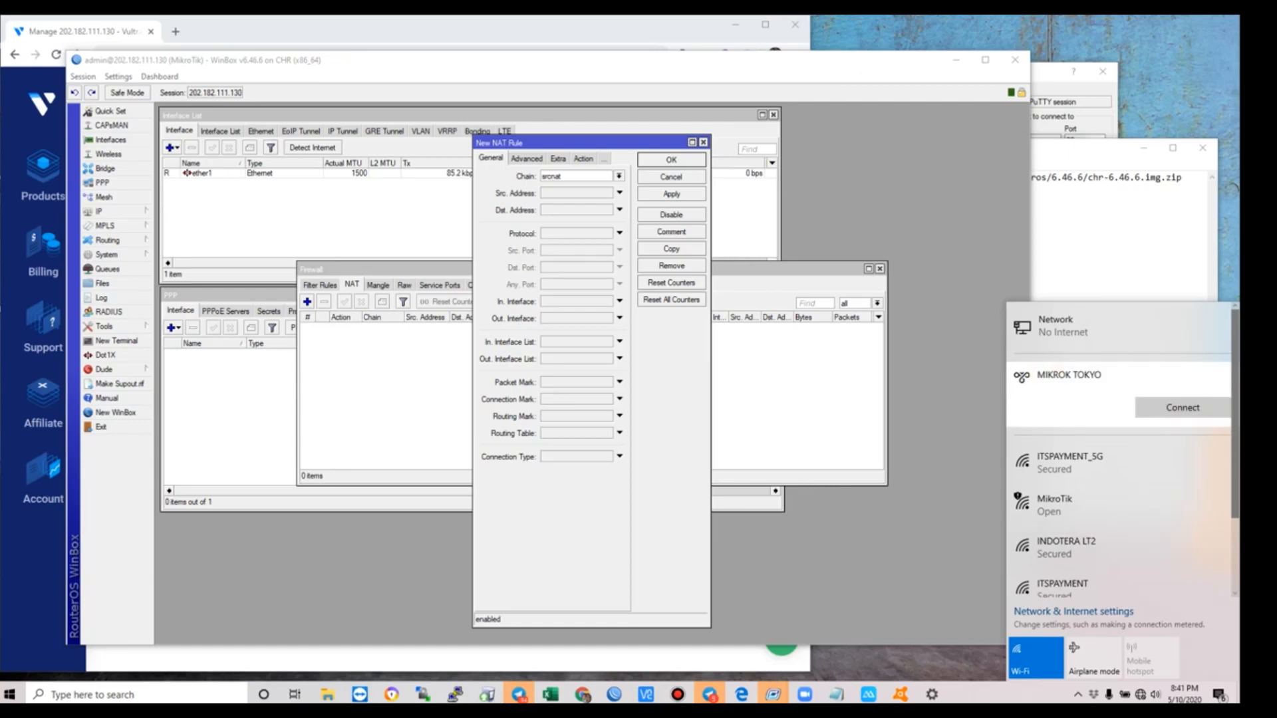
click(745, 163)
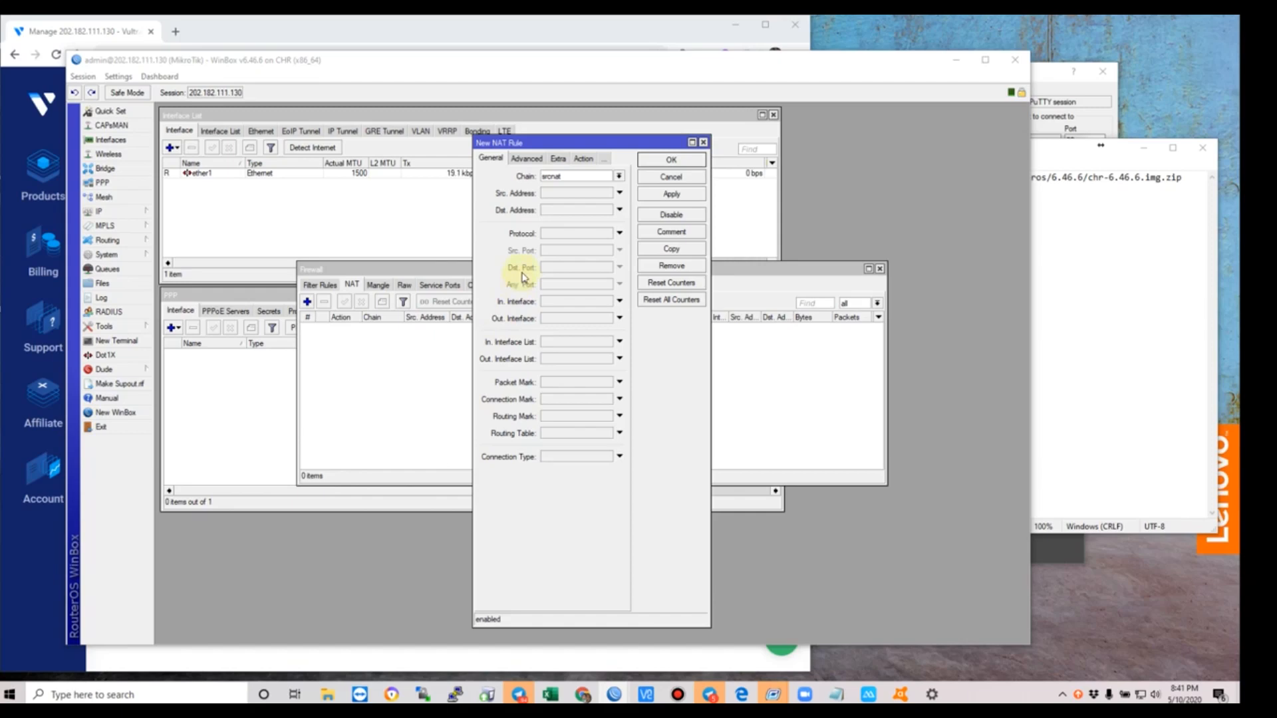
click(579, 303)
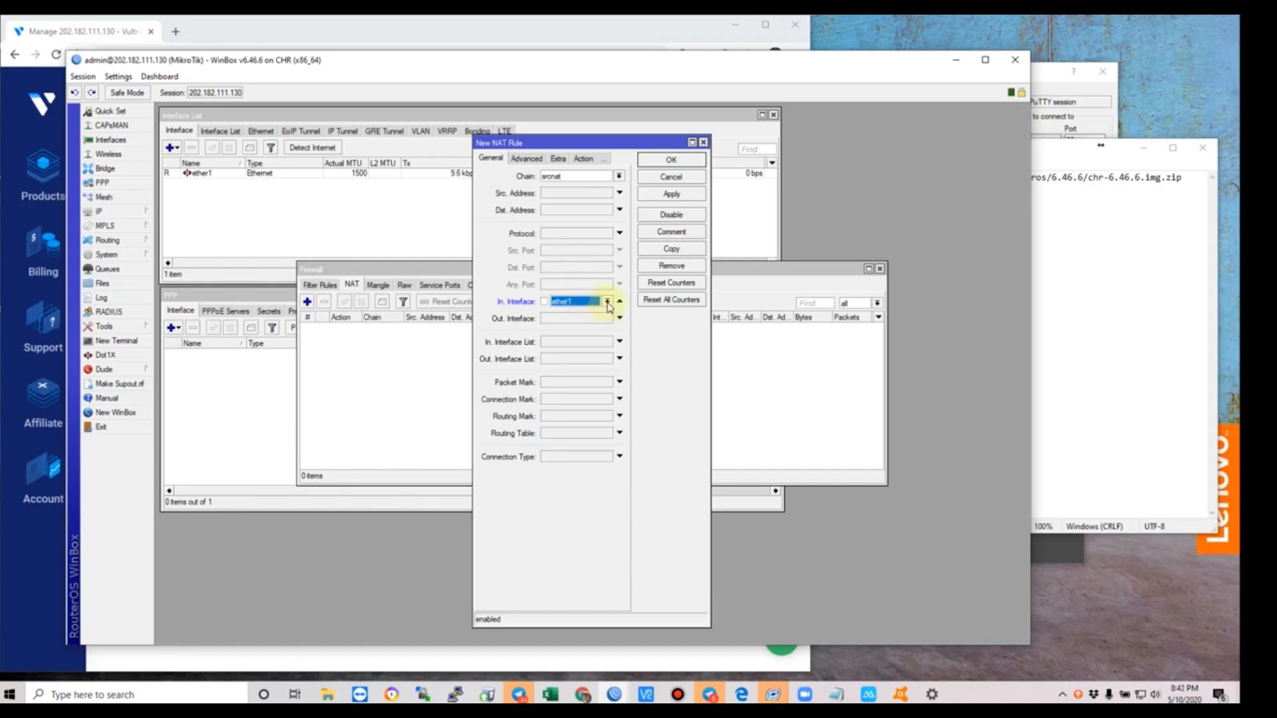
click(608, 302)
click(607, 303)
click(607, 303)
click(606, 304)
key(BackSpace)
Set the srcnat rule's Out. Interface to ether1 and its action to masquerade, and save the rule.
click(592, 322)
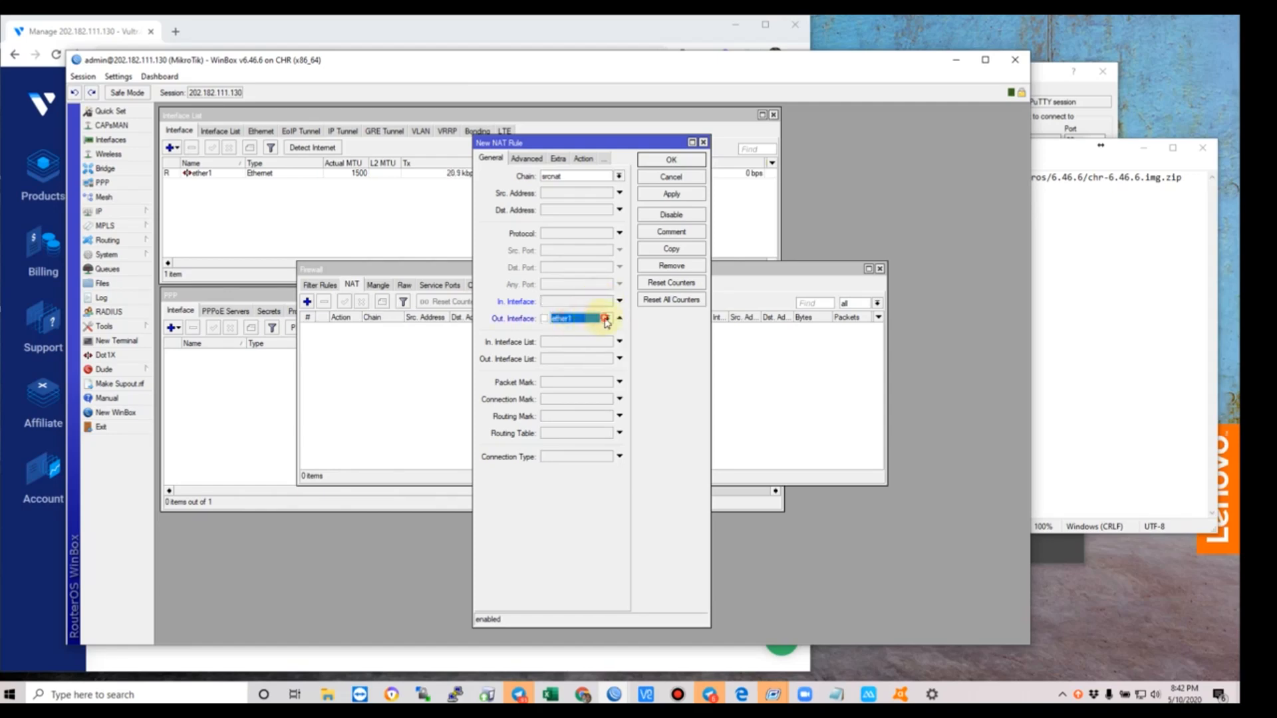
click(607, 318)
click(569, 360)
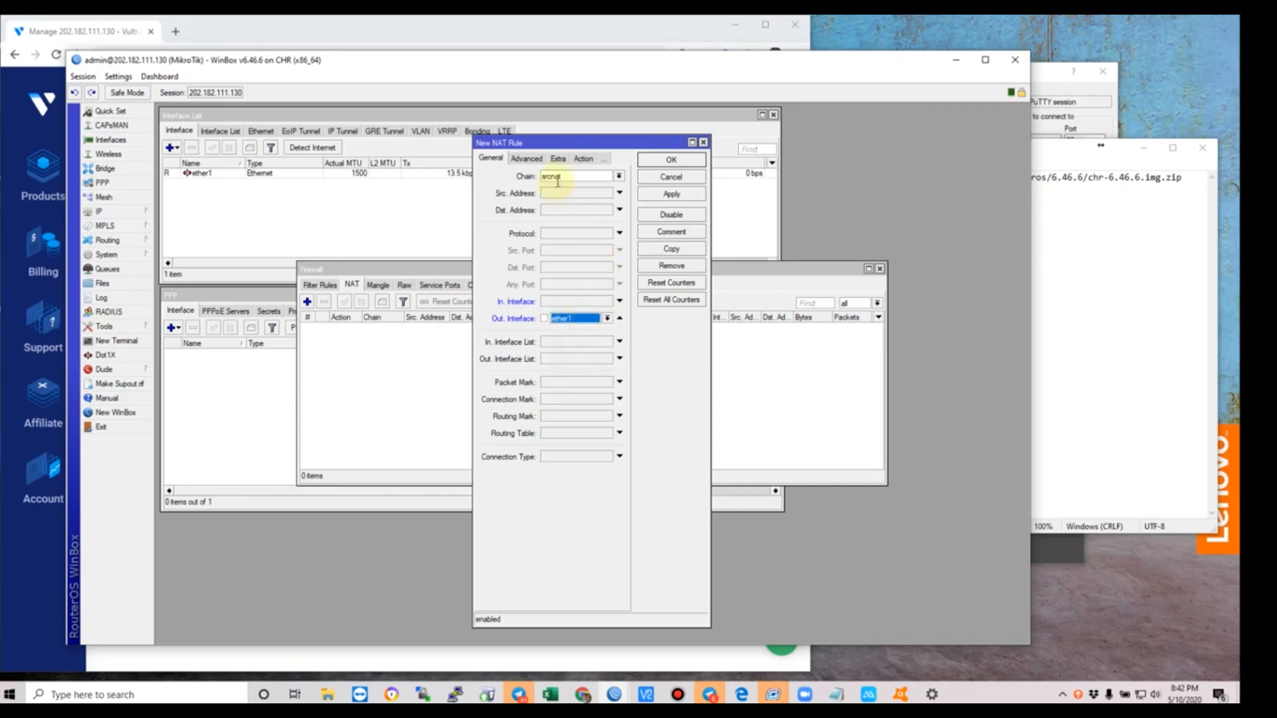
click(559, 159)
click(553, 159)
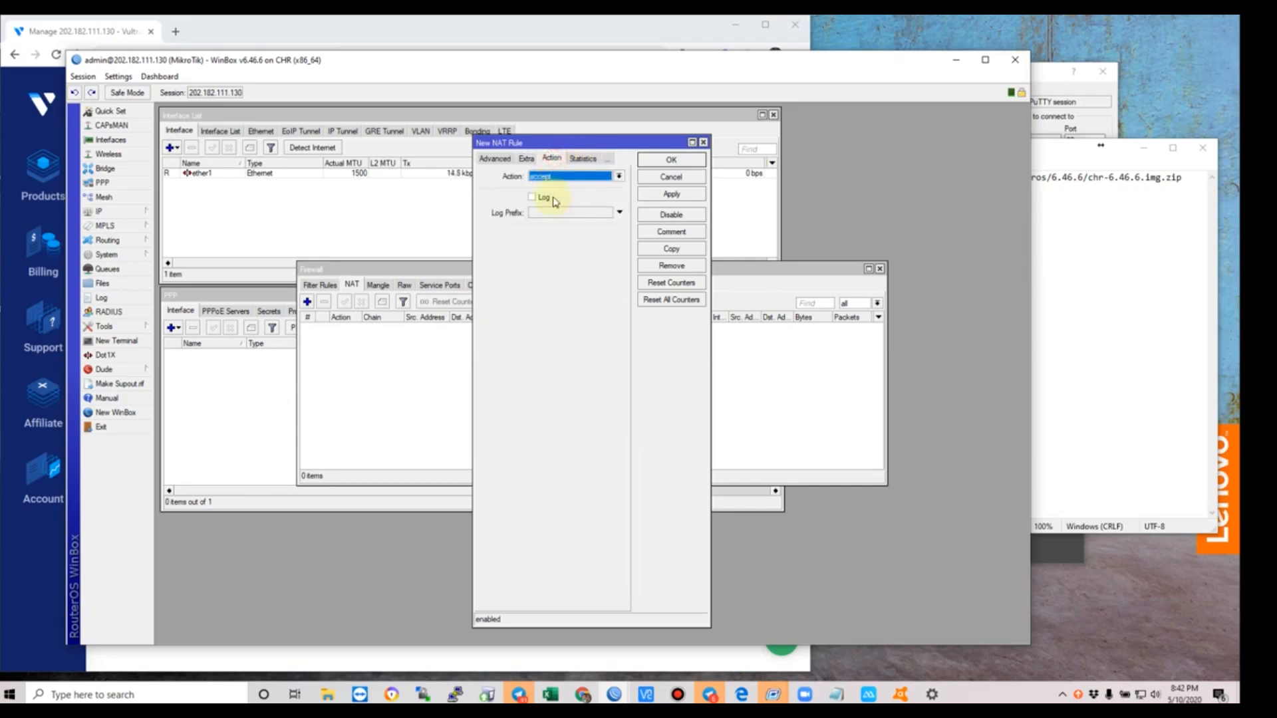
click(618, 176)
click(556, 237)
click(670, 194)
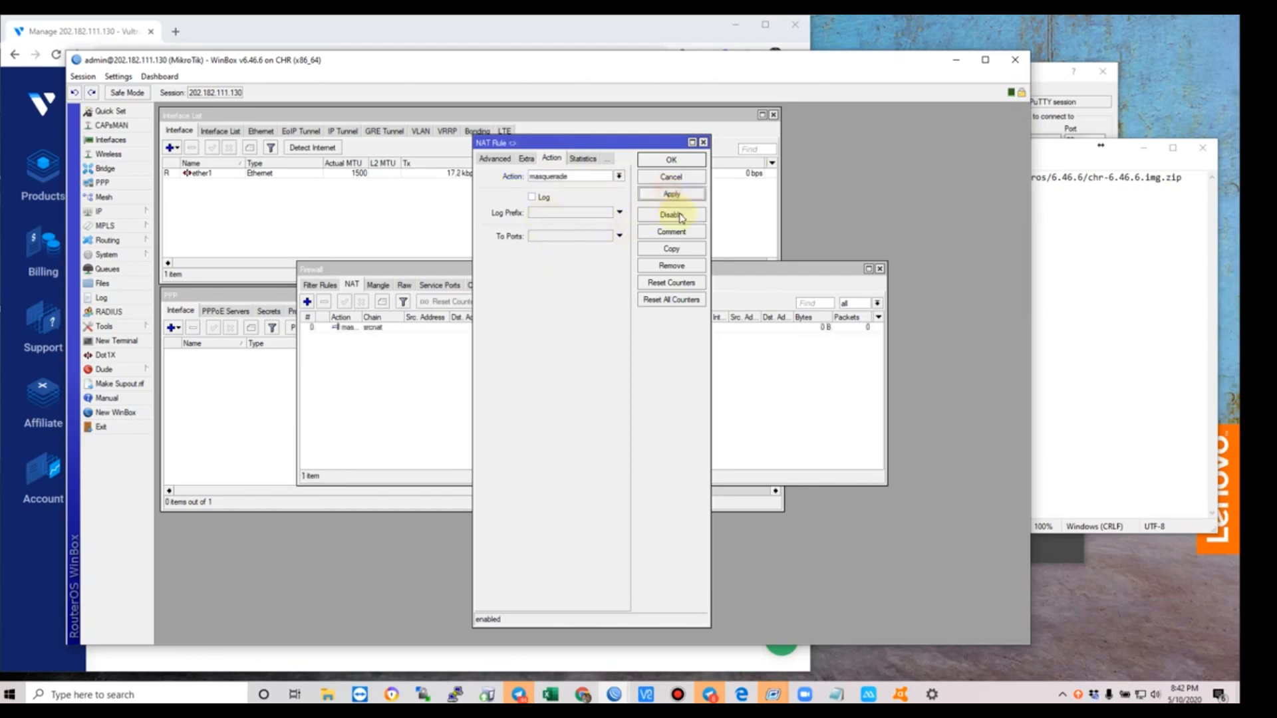
click(672, 160)
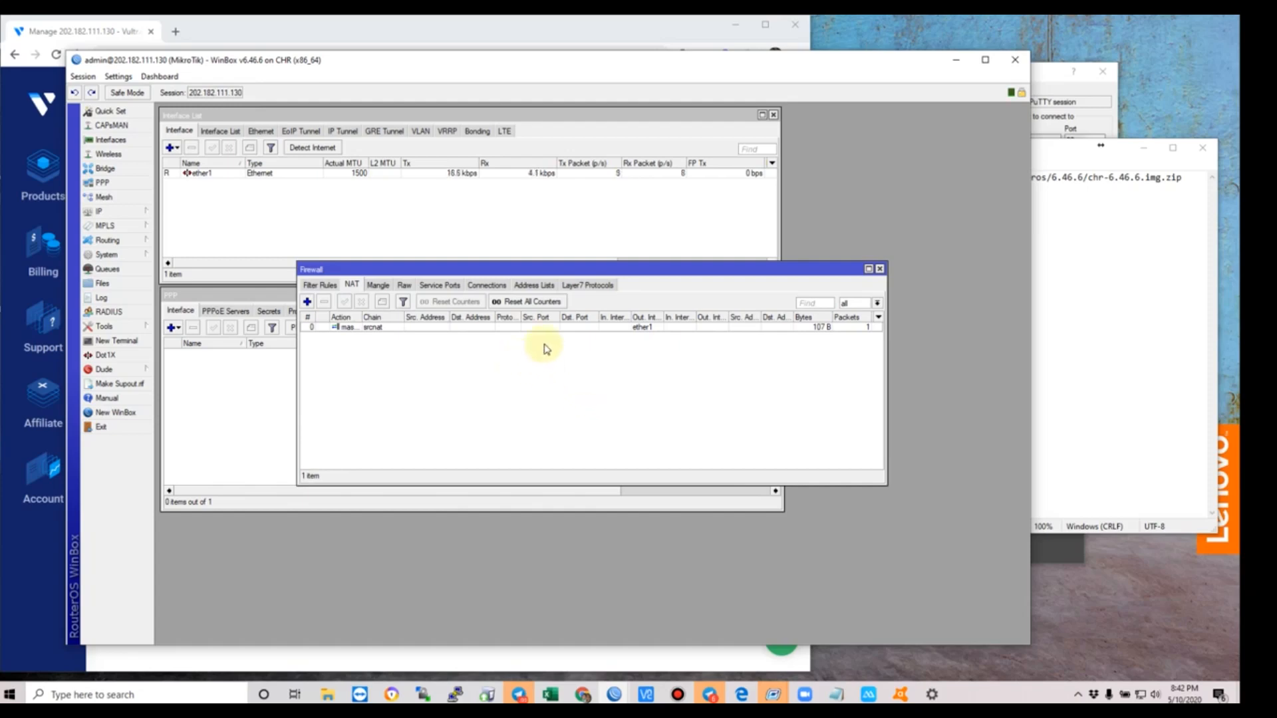
Start a second NAT rule with chain dstnat and In. Interface ether1.
click(563, 328)
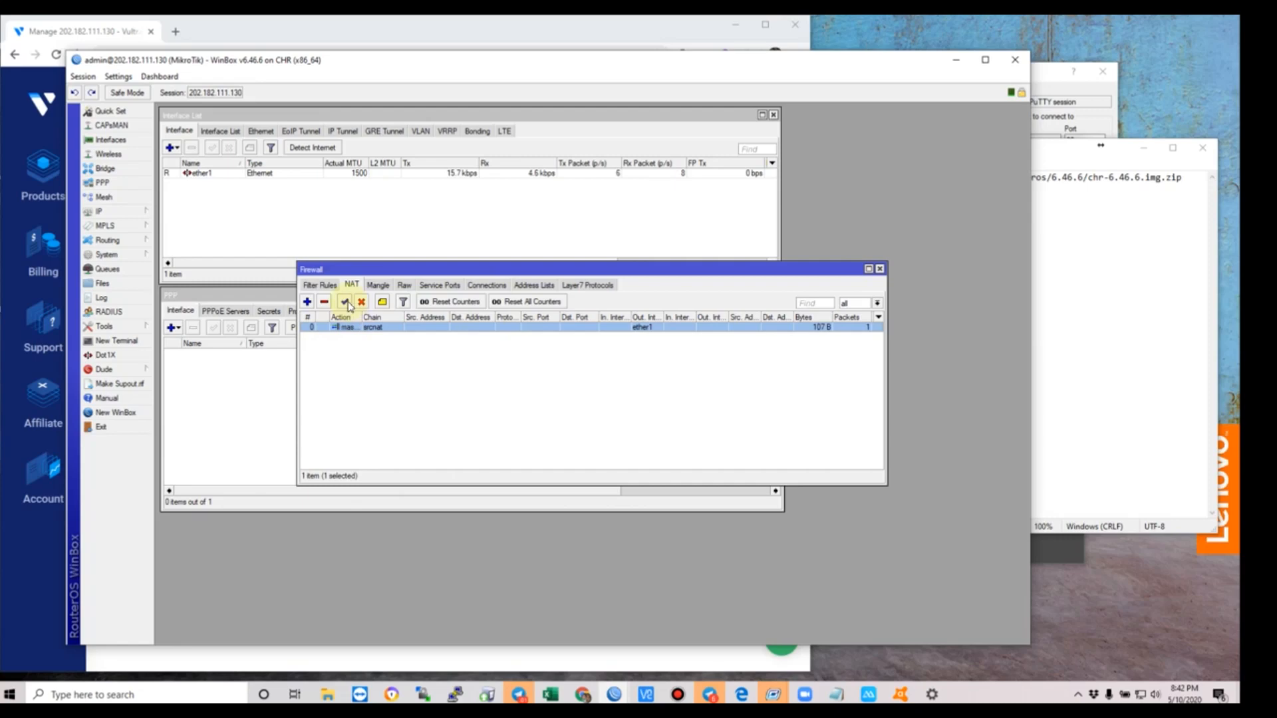
click(307, 301)
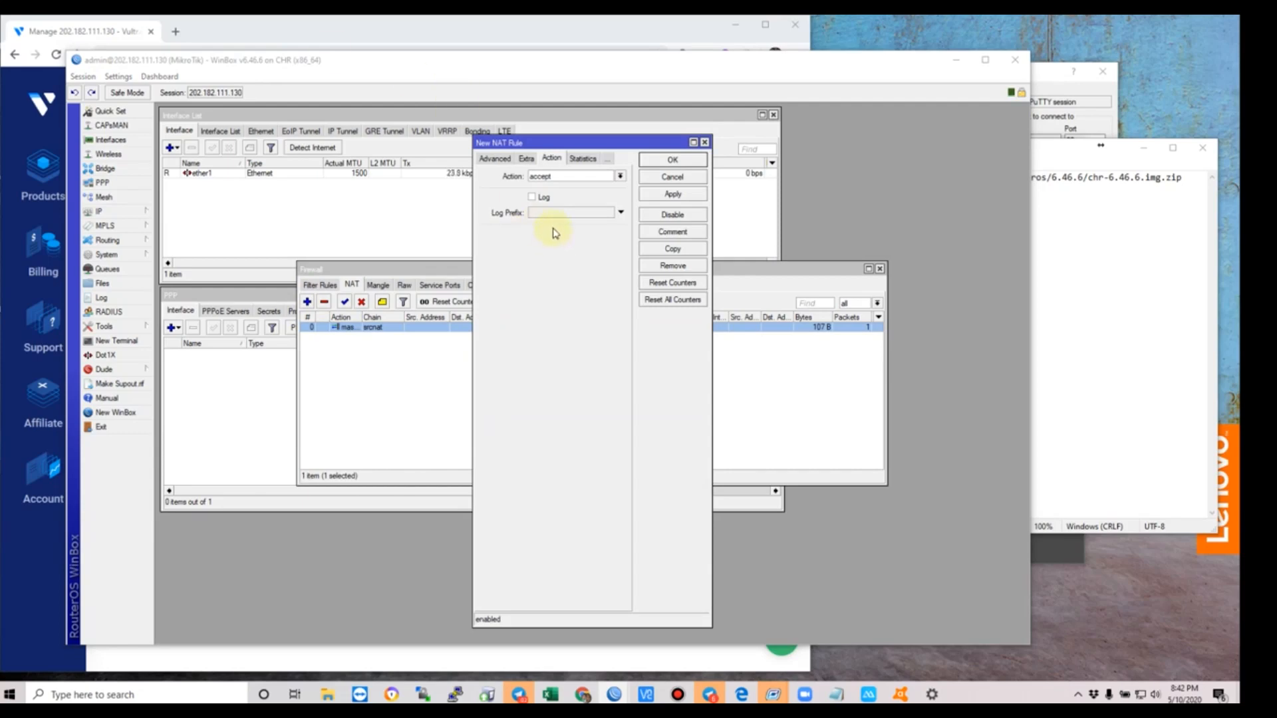
click(497, 159)
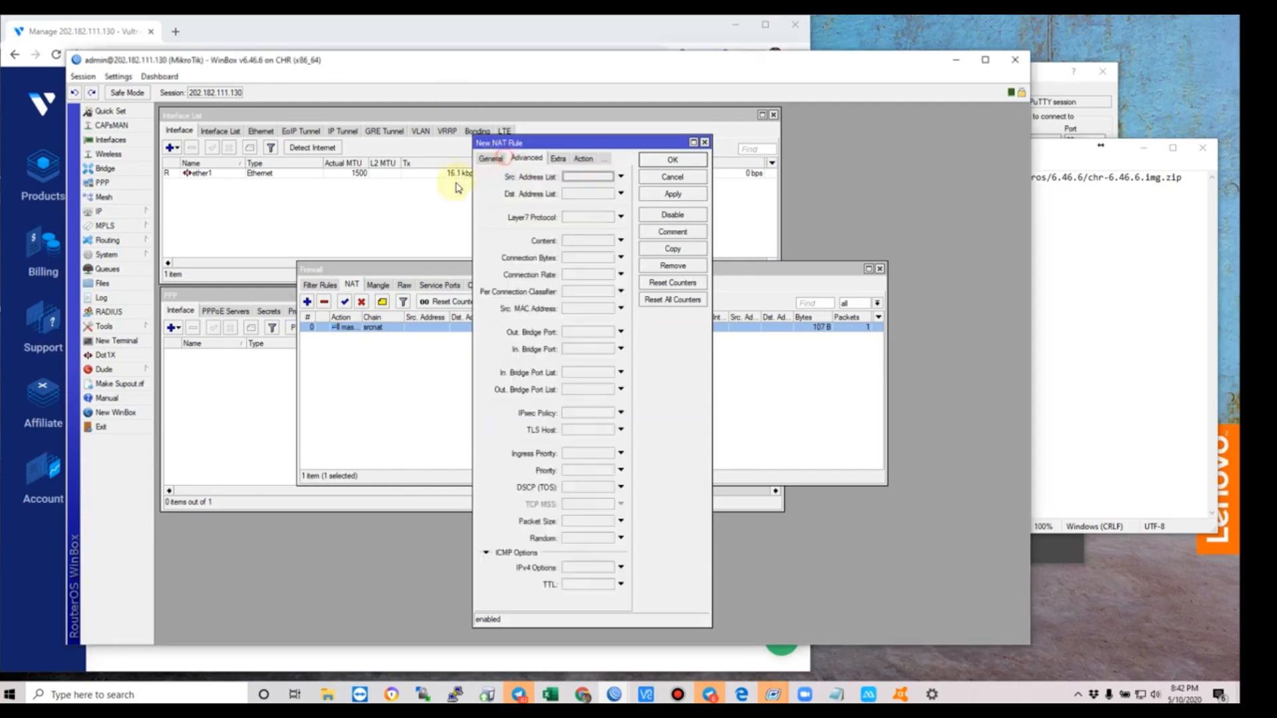
click(492, 159)
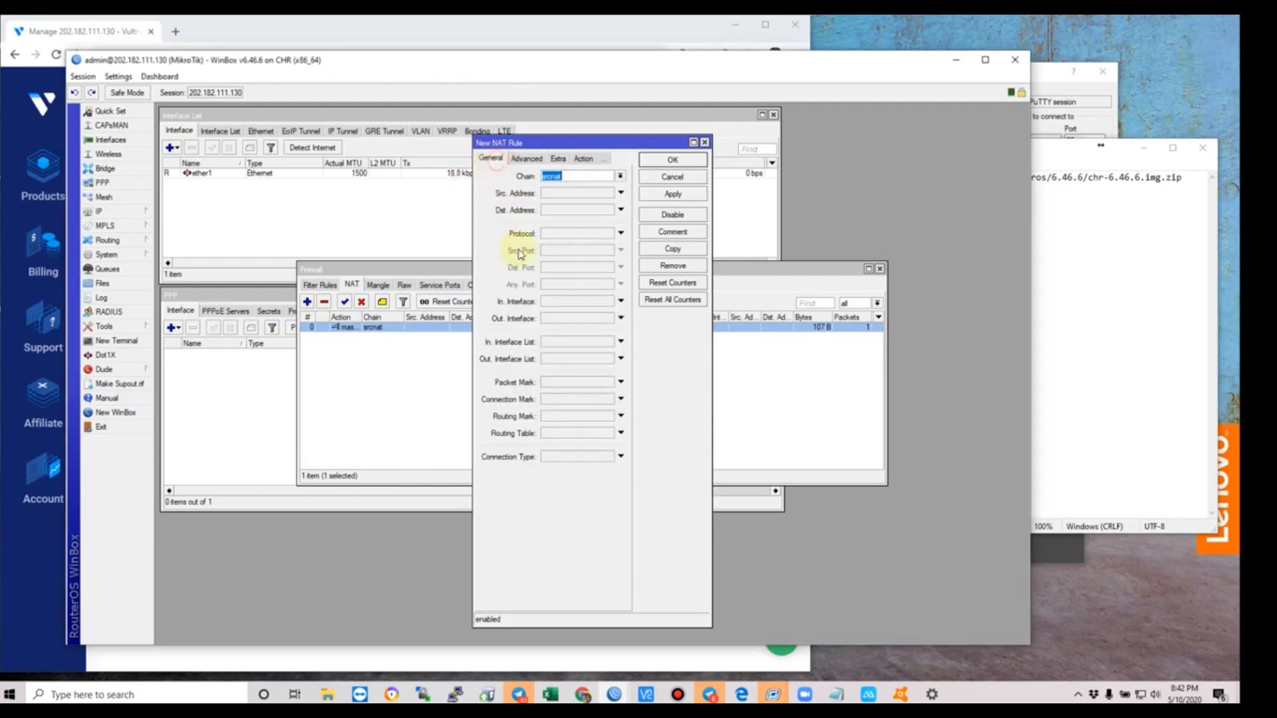
click(620, 175)
click(578, 187)
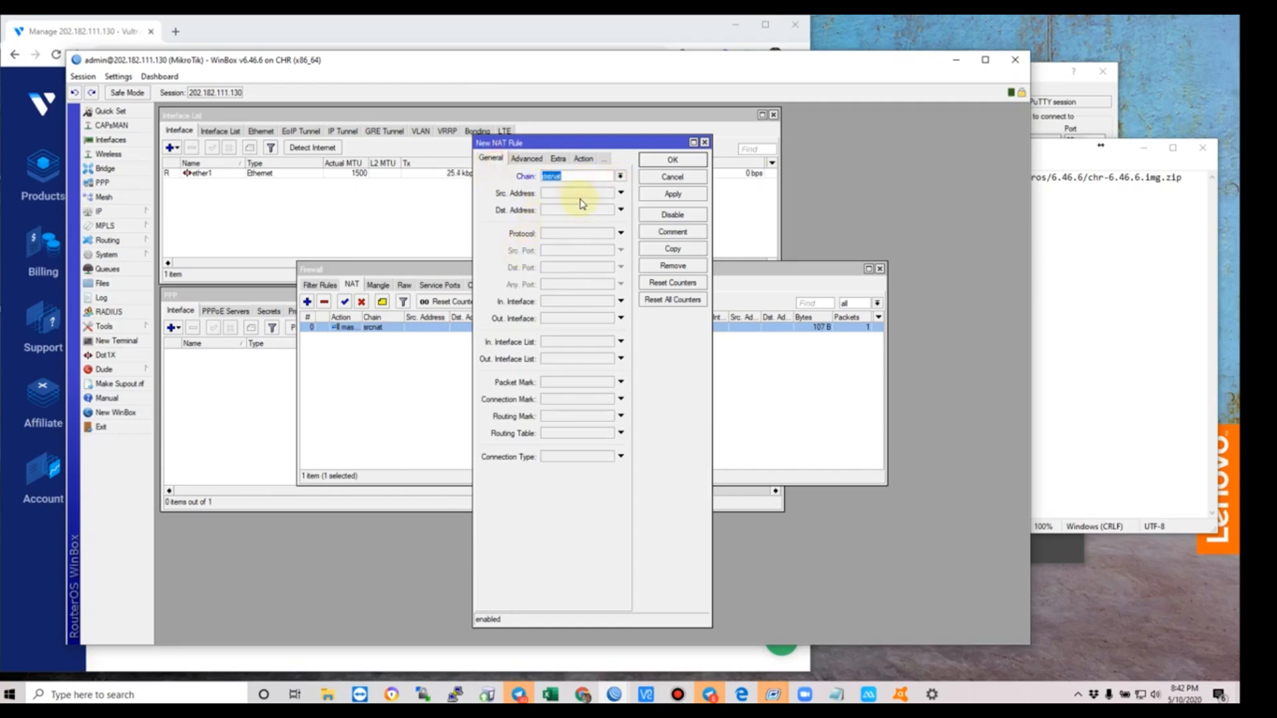
click(590, 302)
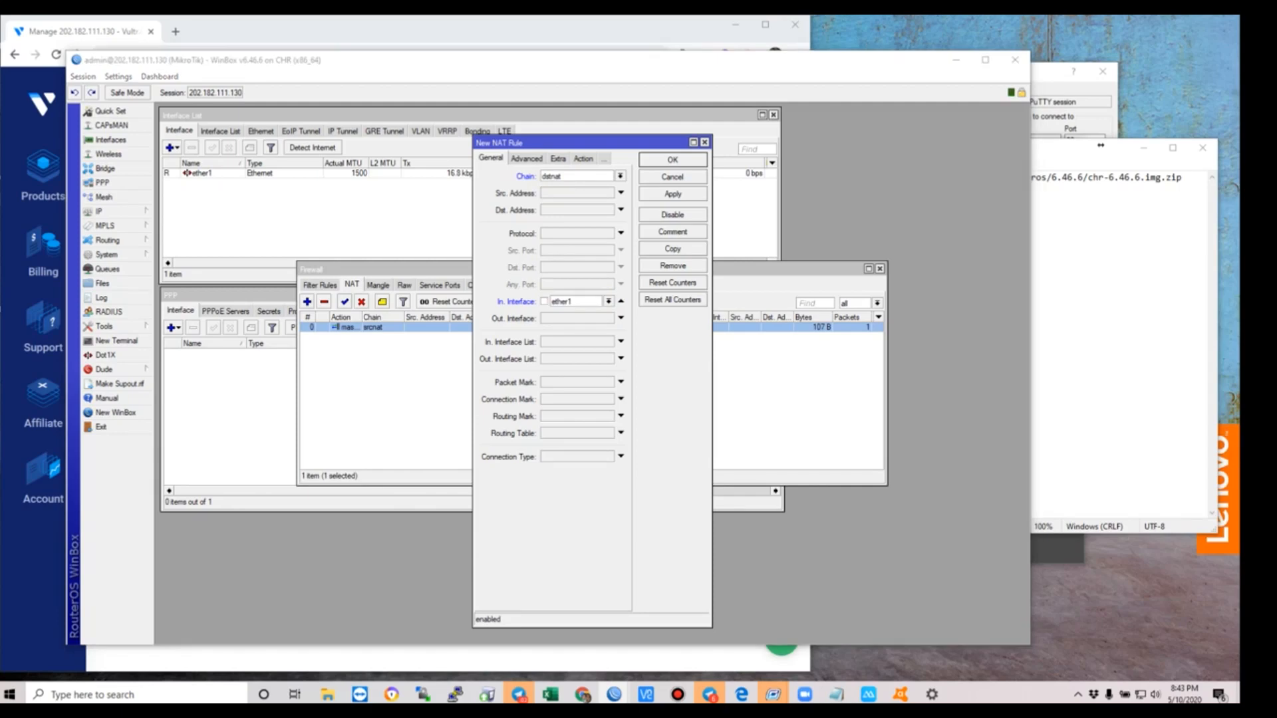
Set the dstnat rule's action to dst-nat with To Addresses 10.20.20.5, and fill in its To Ports value.
click(584, 158)
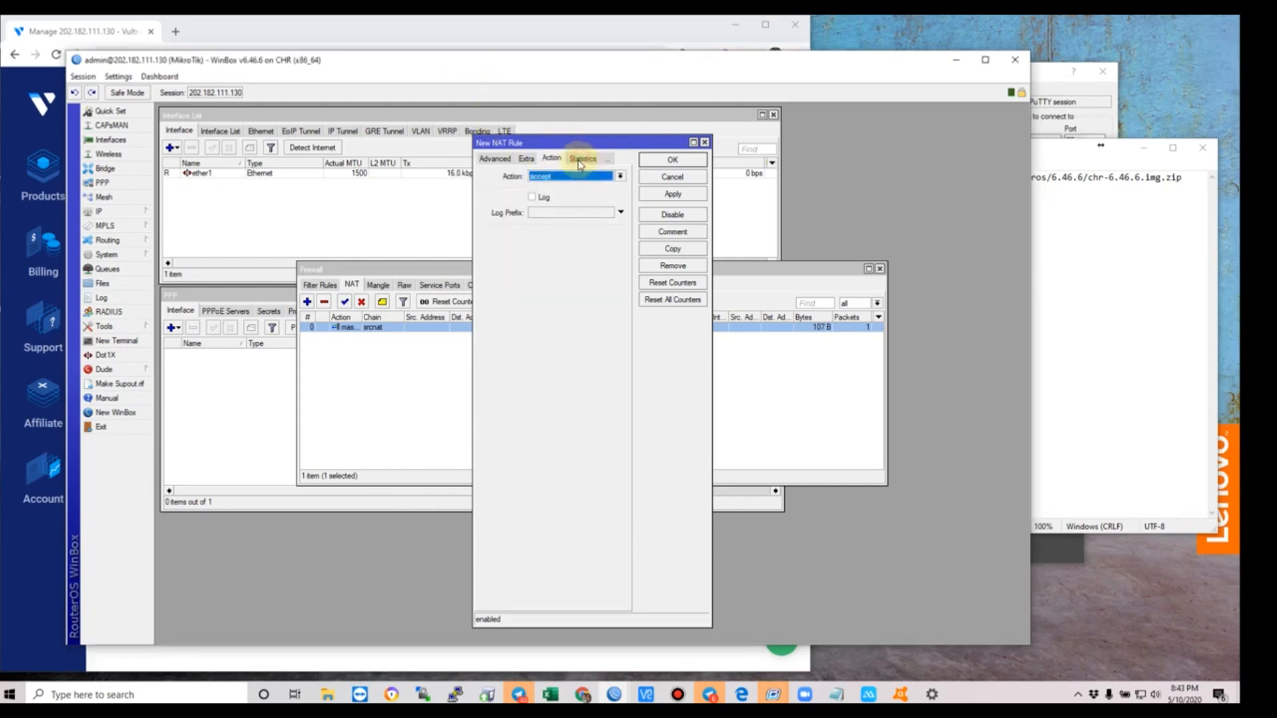
click(619, 177)
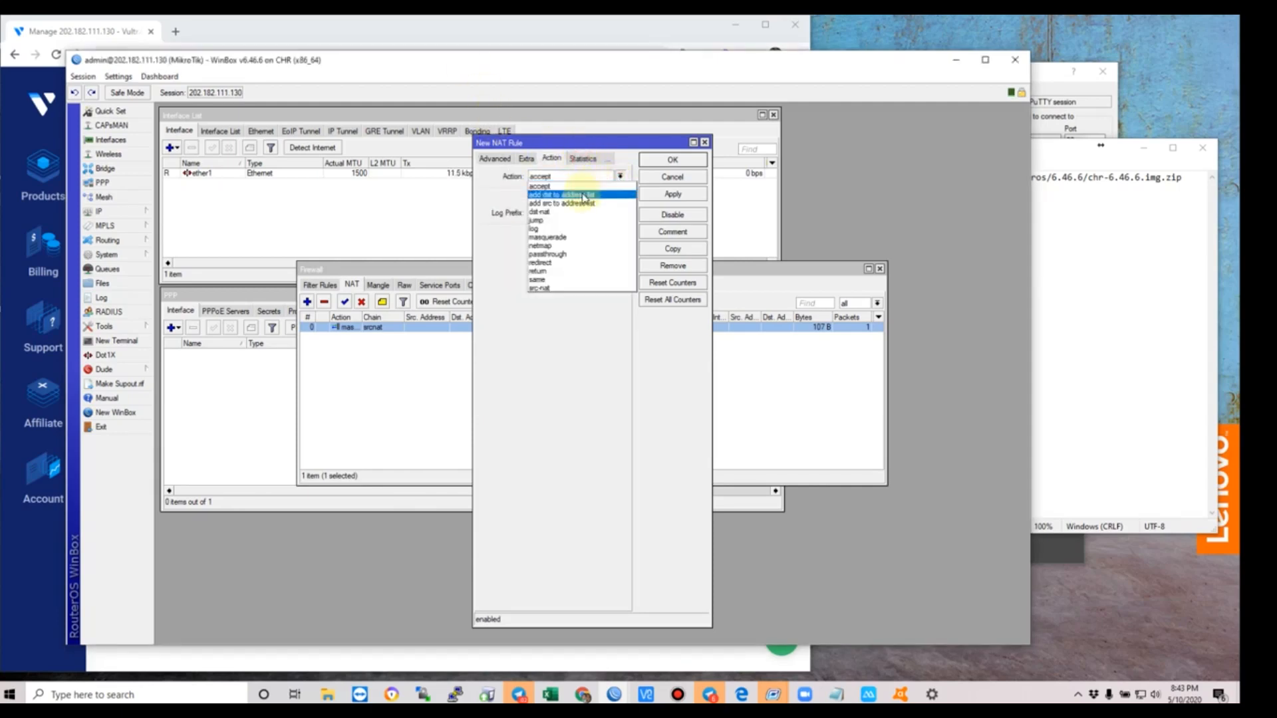
click(565, 212)
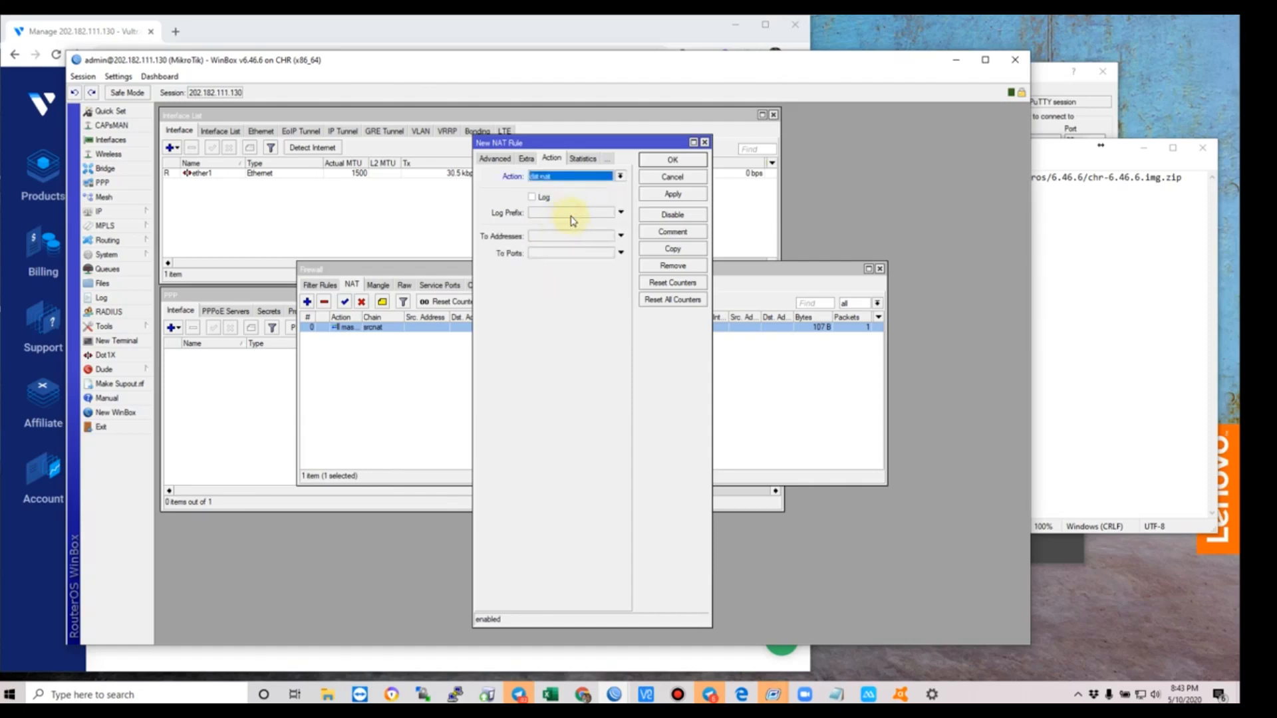
click(546, 240)
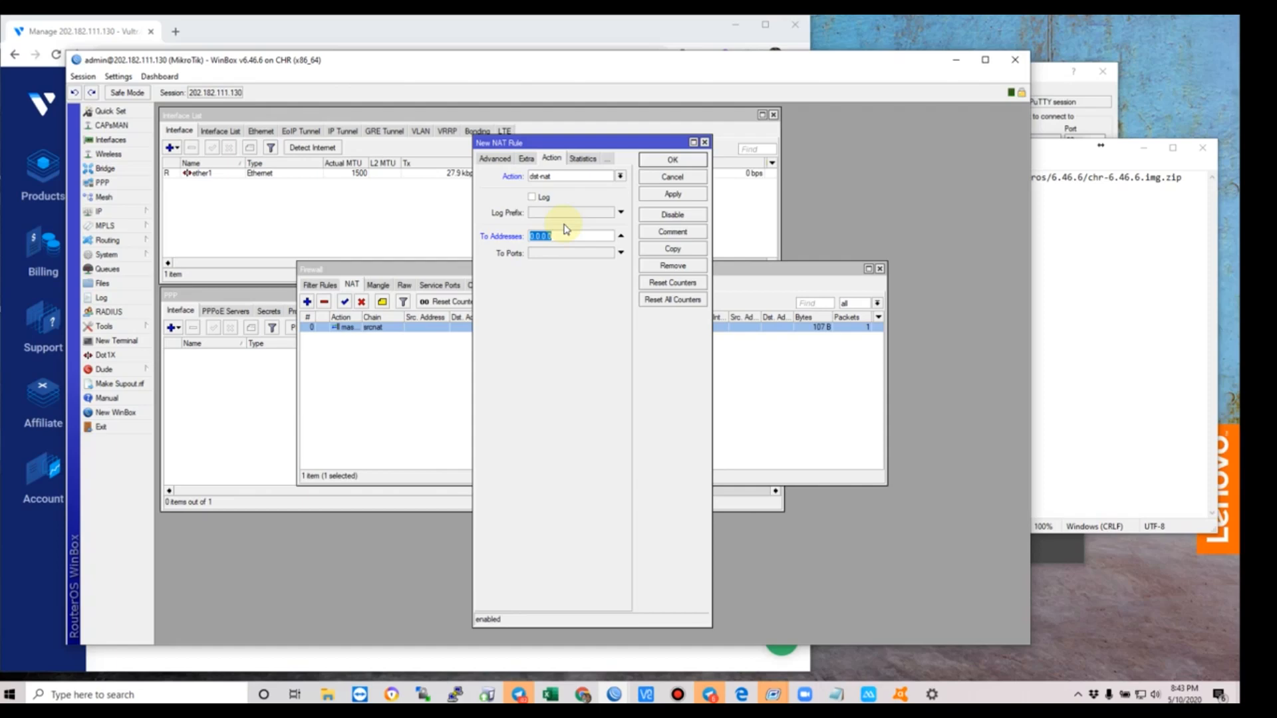
text(1)
click(554, 254)
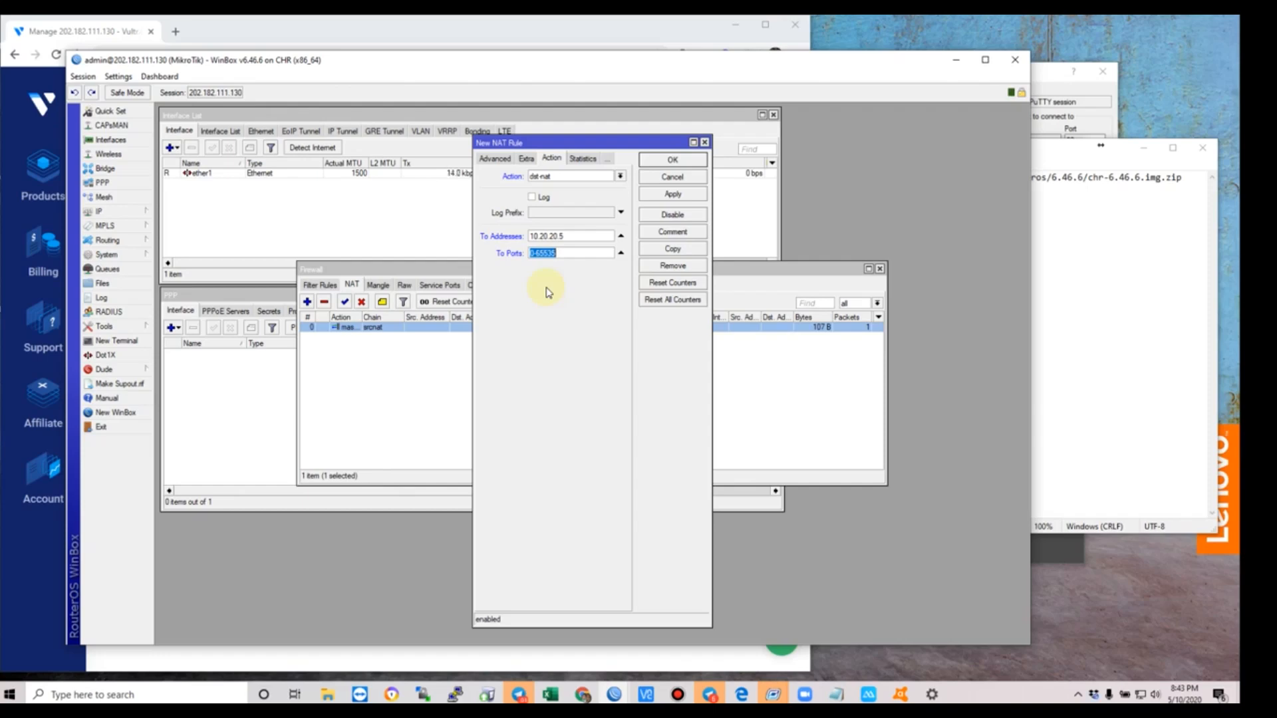
text(80)
Set the dstnat rule's Src. Address to 0.0.0.0, Protocol to 6 (tcp) and Dst. Port to 80, and save the rule.
click(496, 159)
click(490, 160)
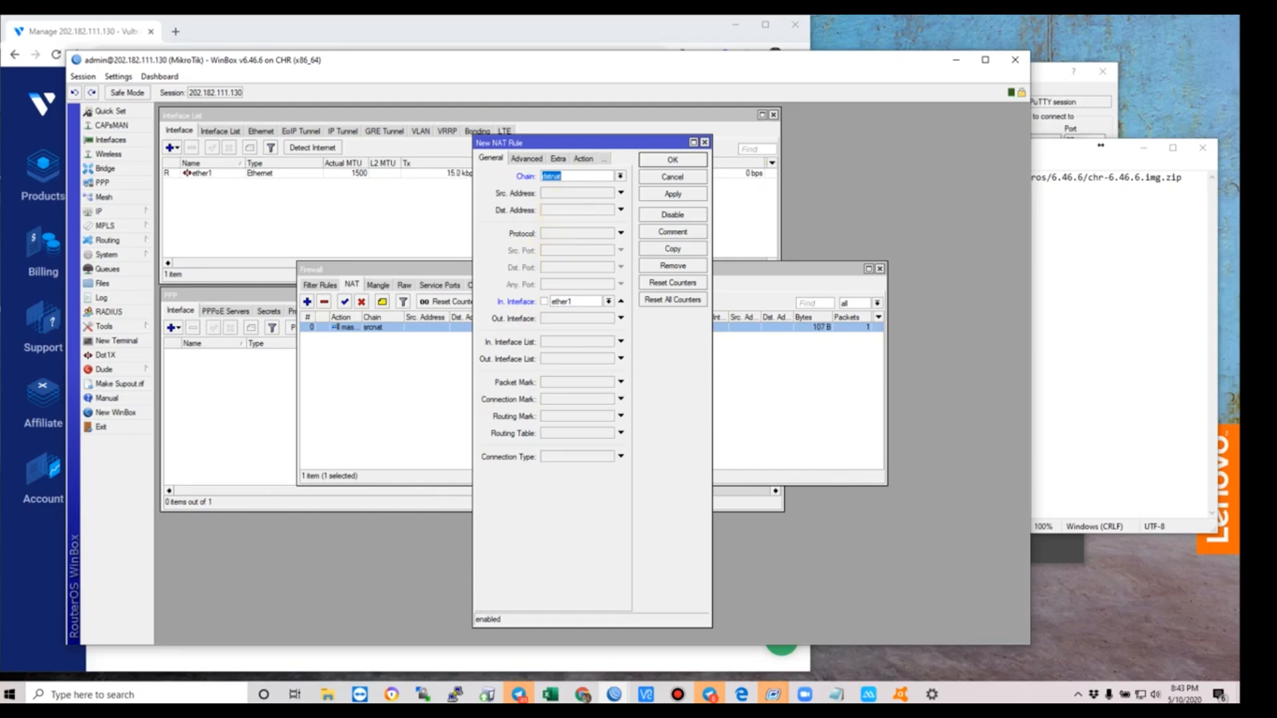
click(1101, 145)
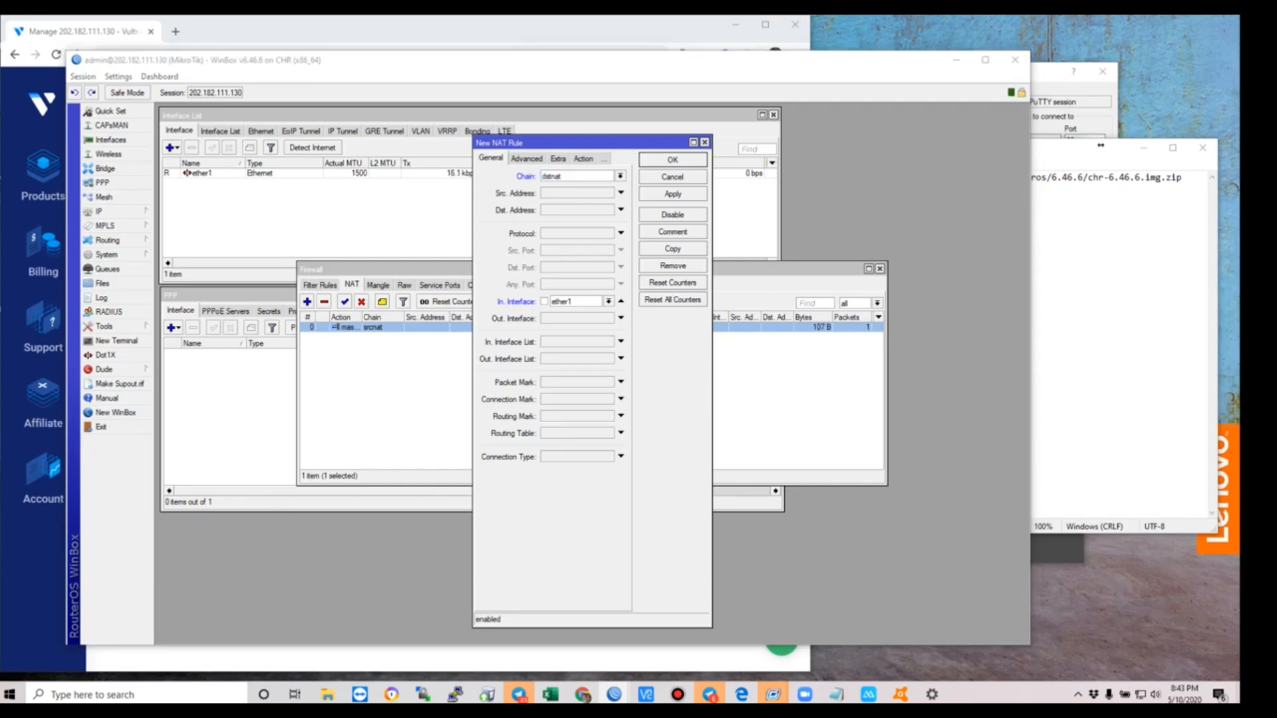
click(545, 273)
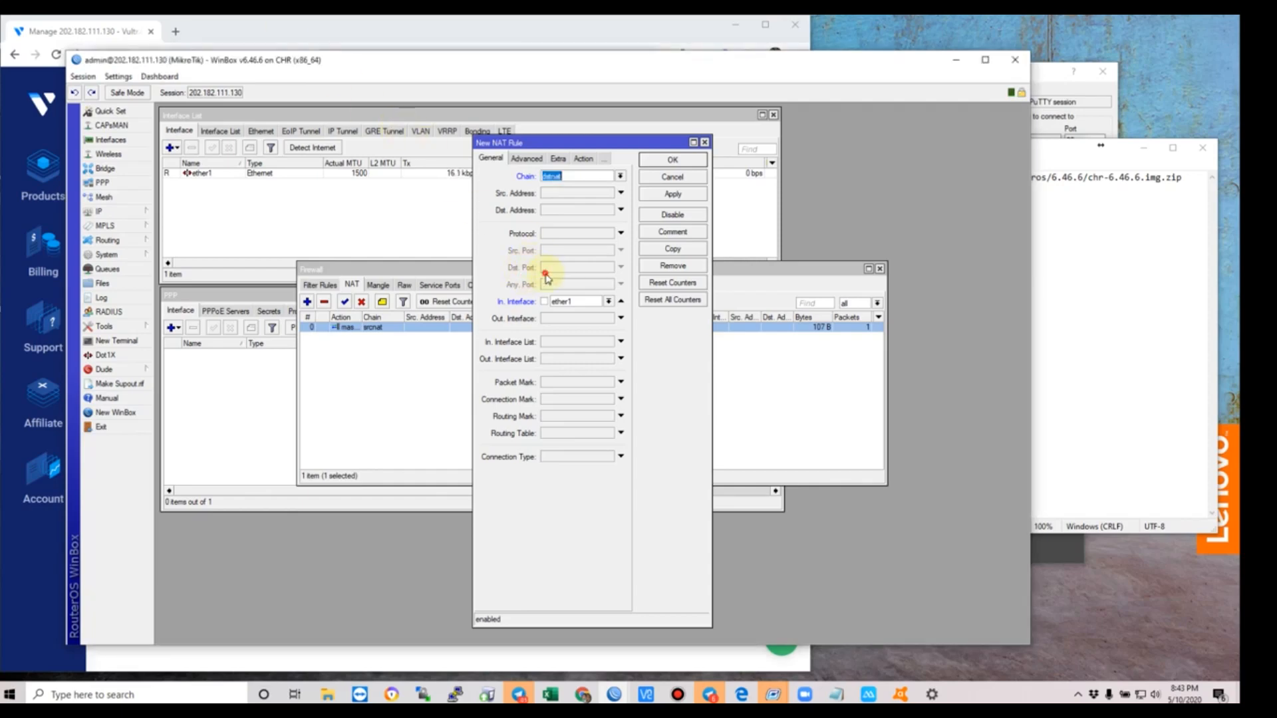
click(556, 235)
click(559, 194)
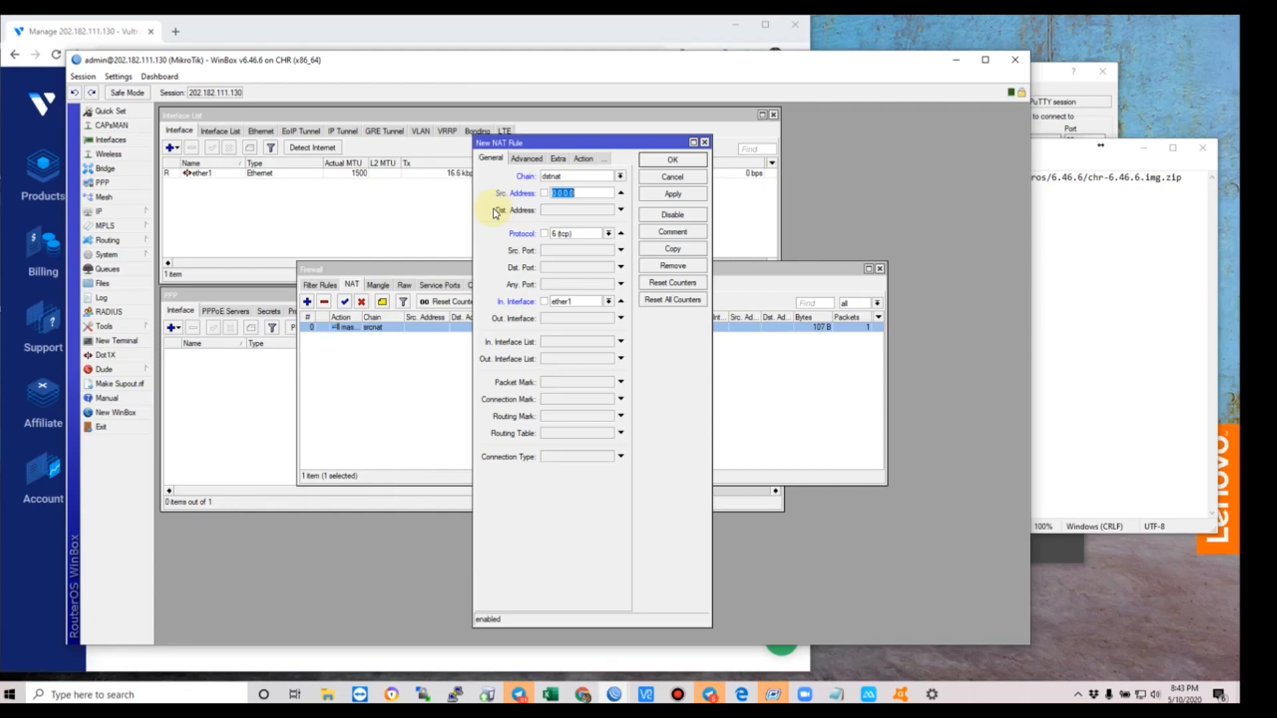
click(557, 266)
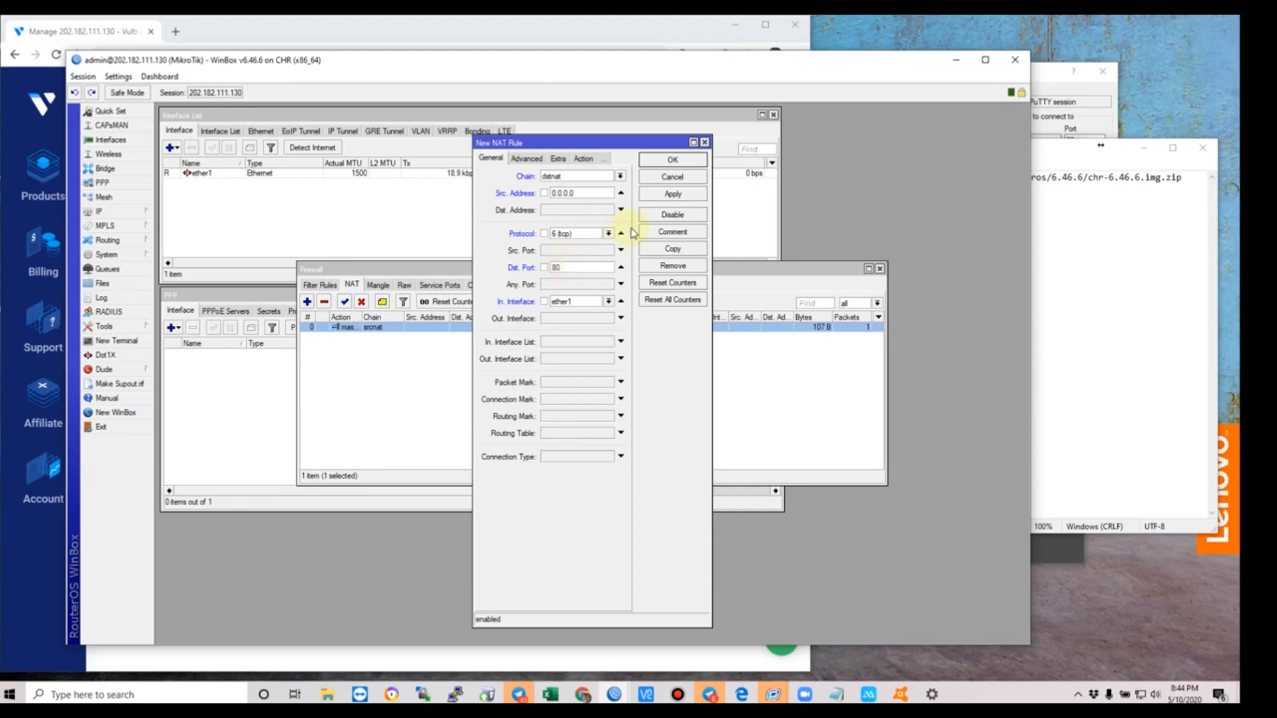
click(673, 194)
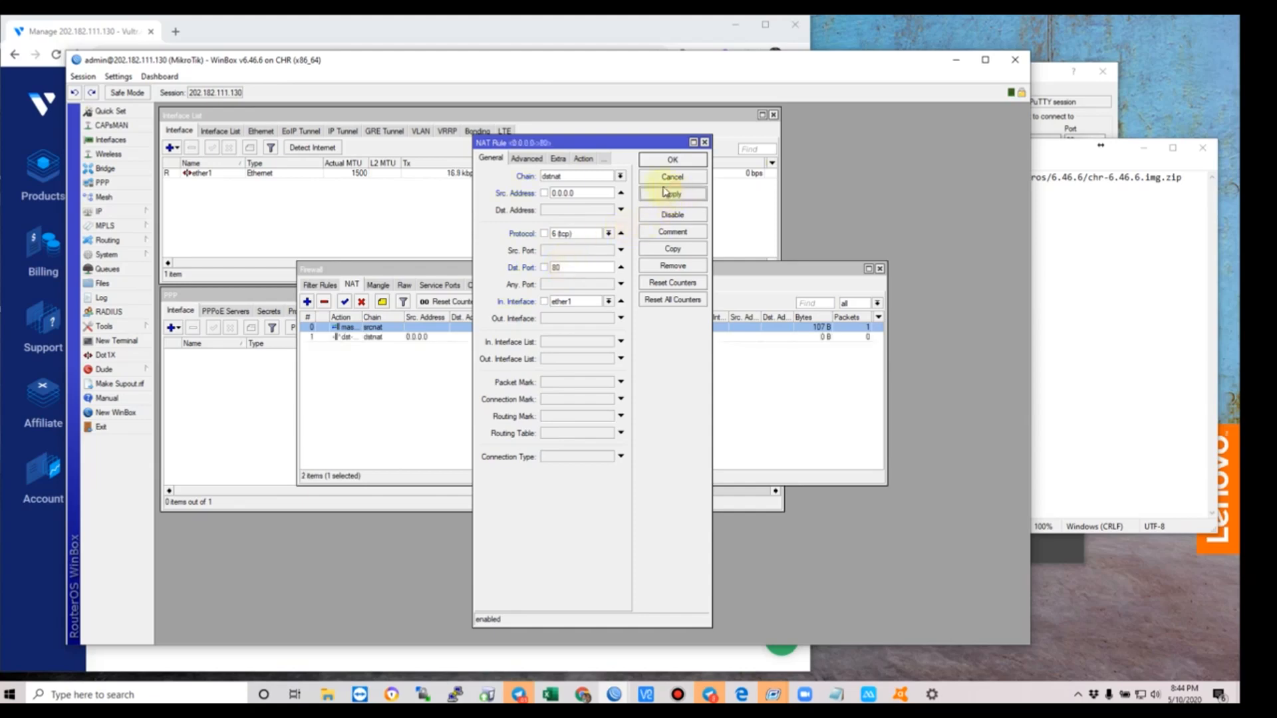
click(669, 160)
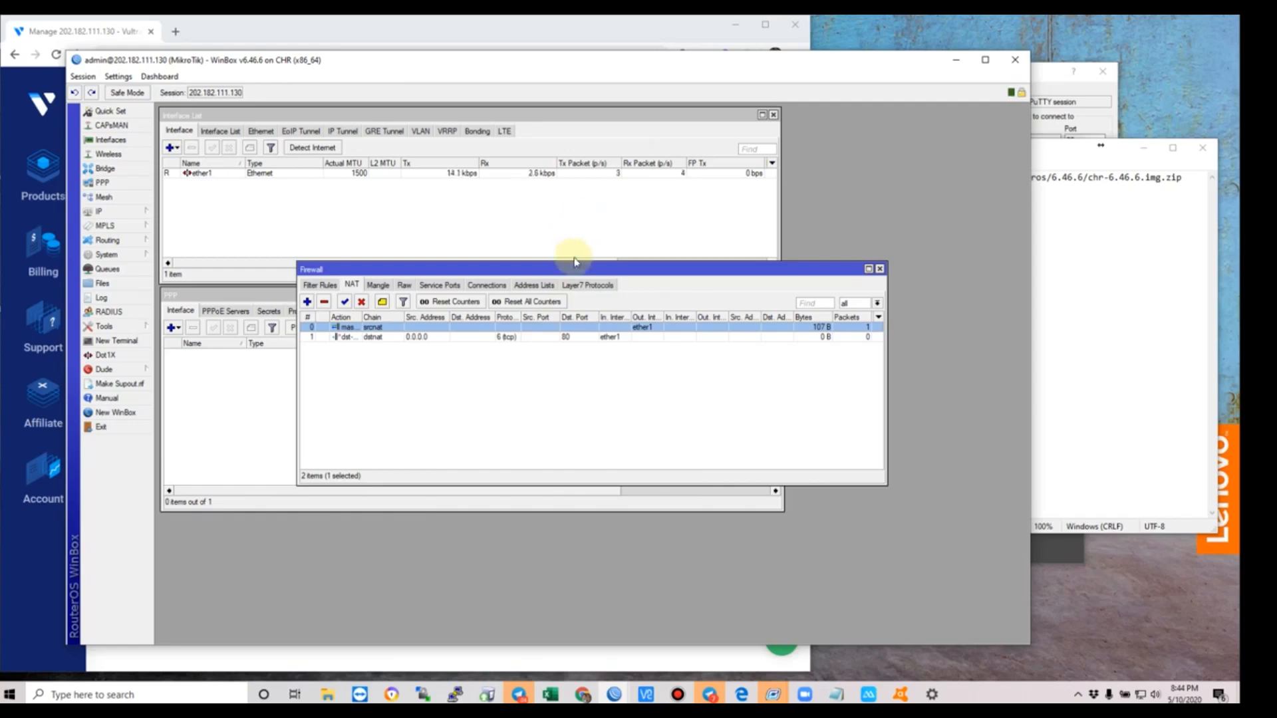
Move the Firewall window aside, view the router's system license information, and close it.
drag(572, 270, 472, 360)
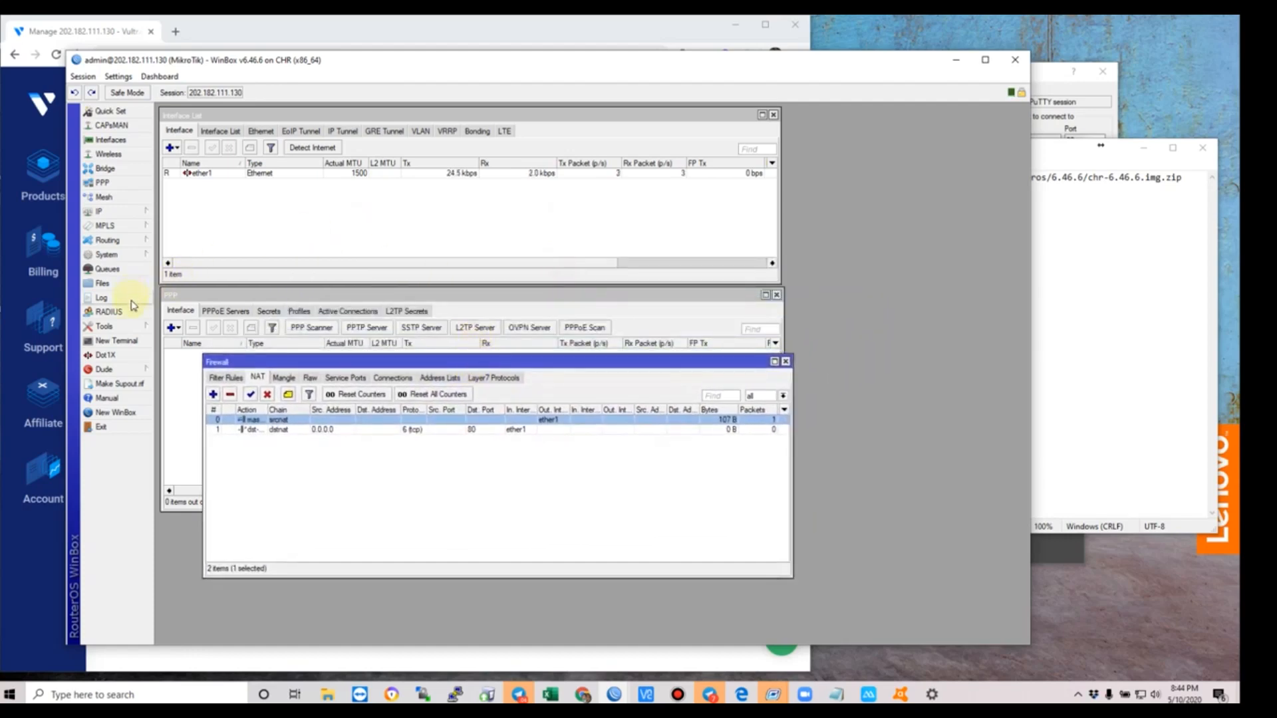
click(129, 327)
click(130, 324)
click(130, 324)
click(133, 258)
click(135, 258)
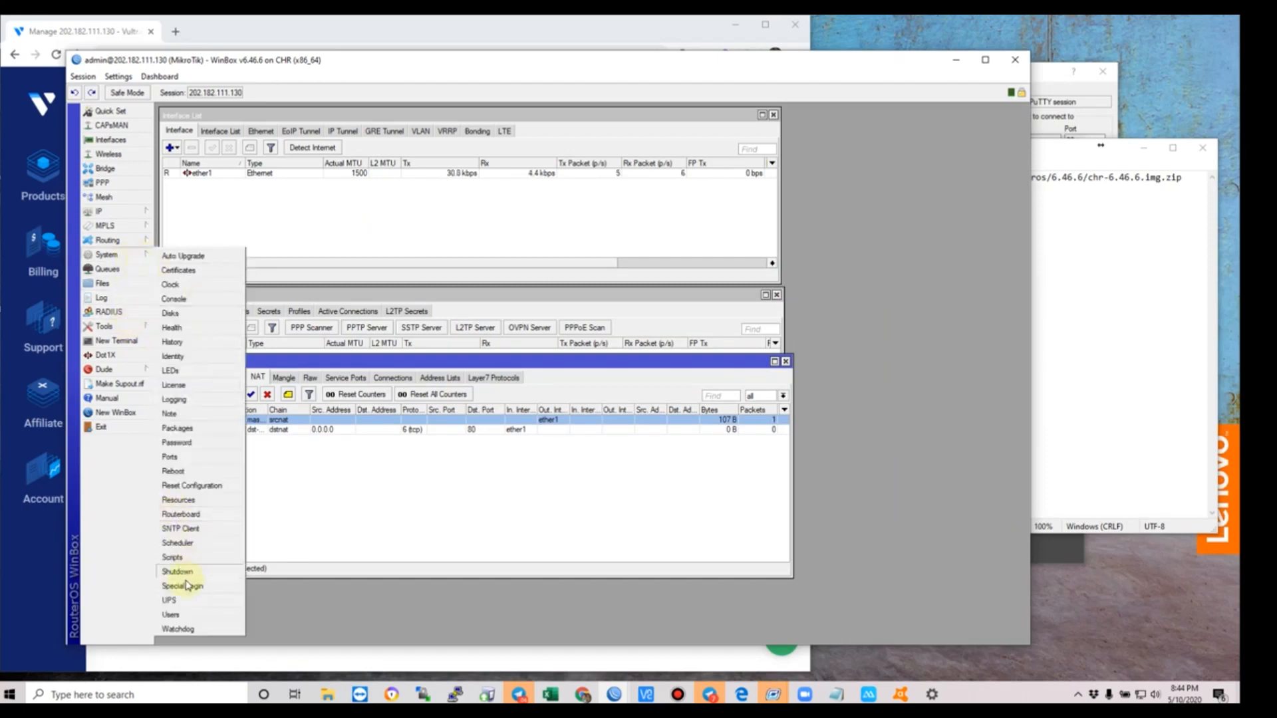
click(127, 326)
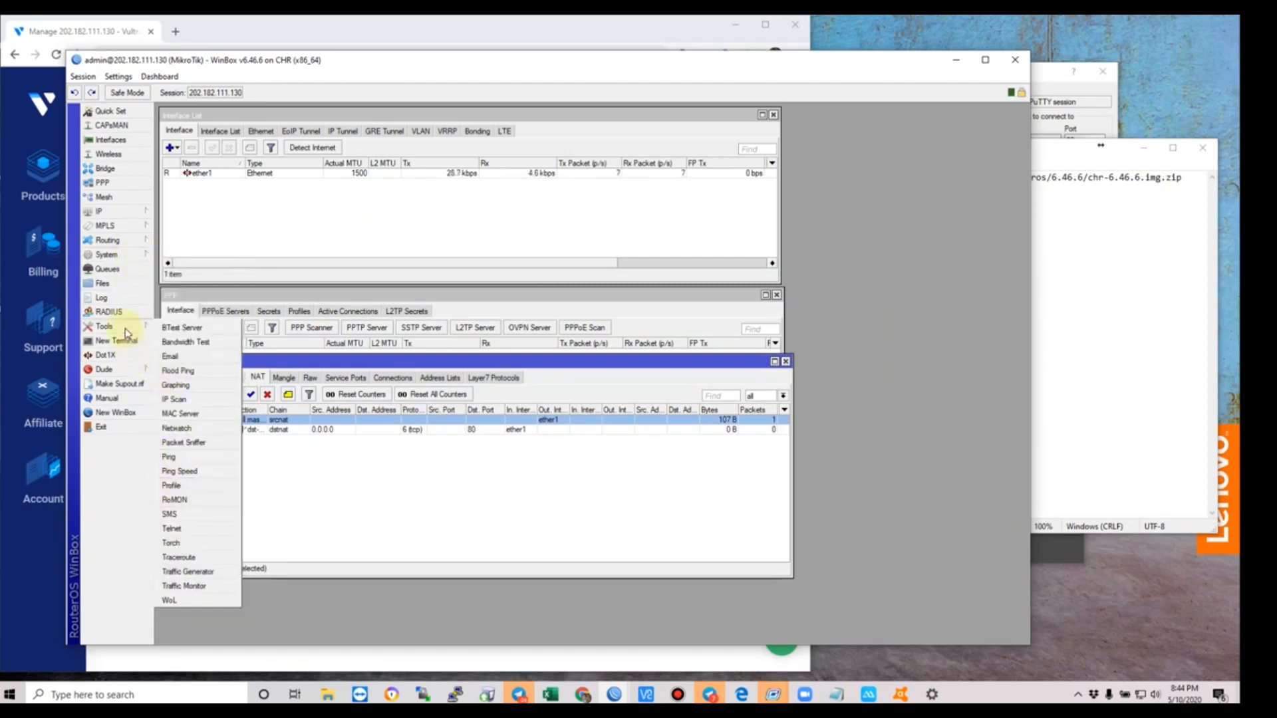
click(131, 323)
click(135, 256)
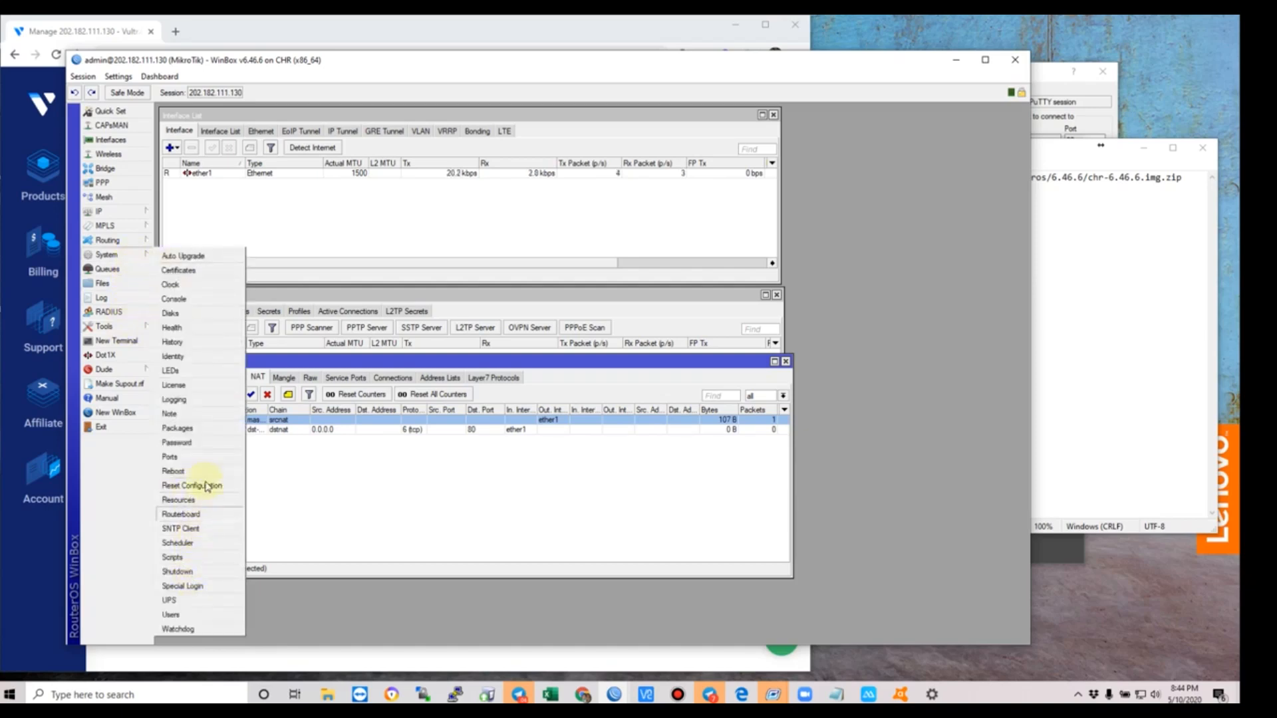
click(174, 385)
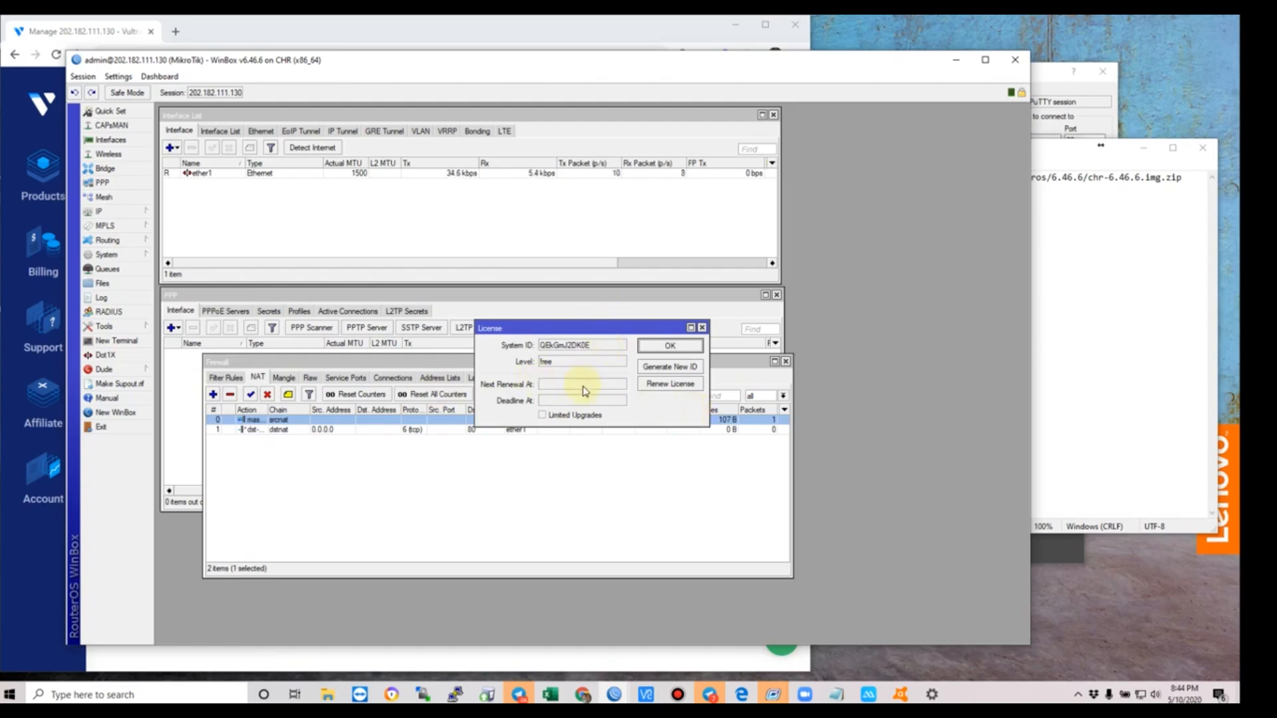
click(702, 328)
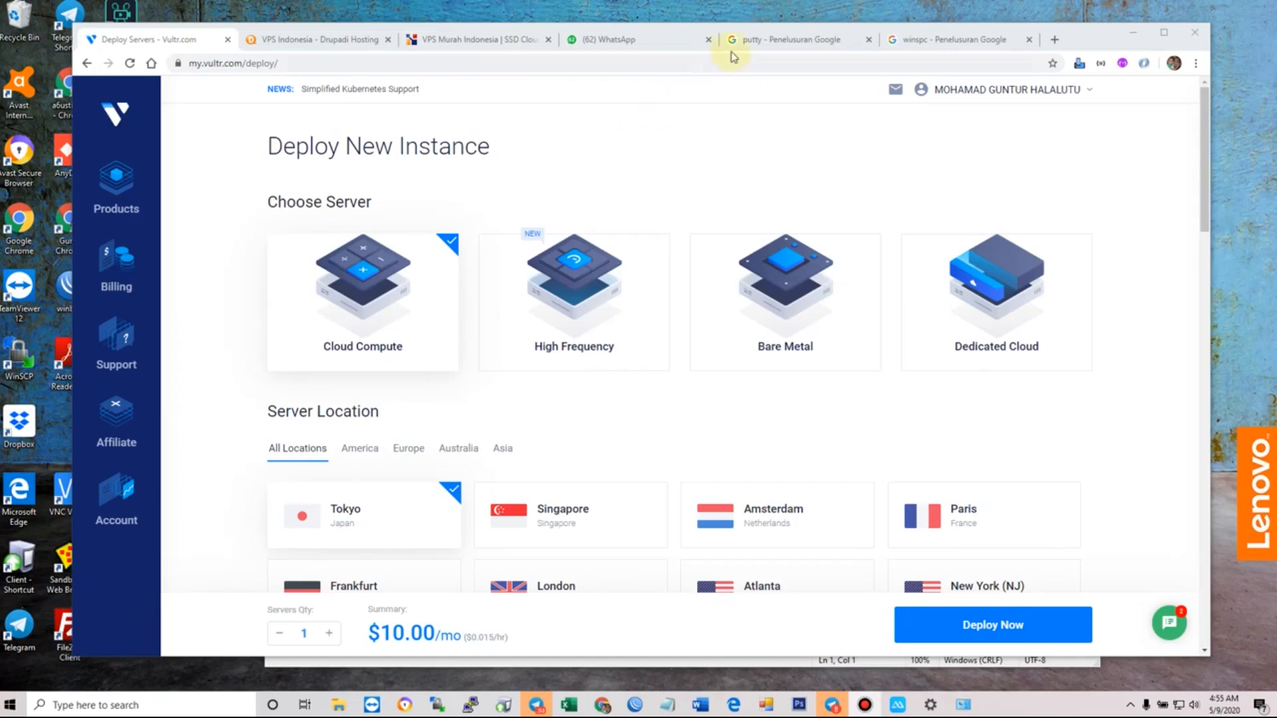
Look over the open Google result pages for the PuTTY and WinSCP downloads.
click(779, 46)
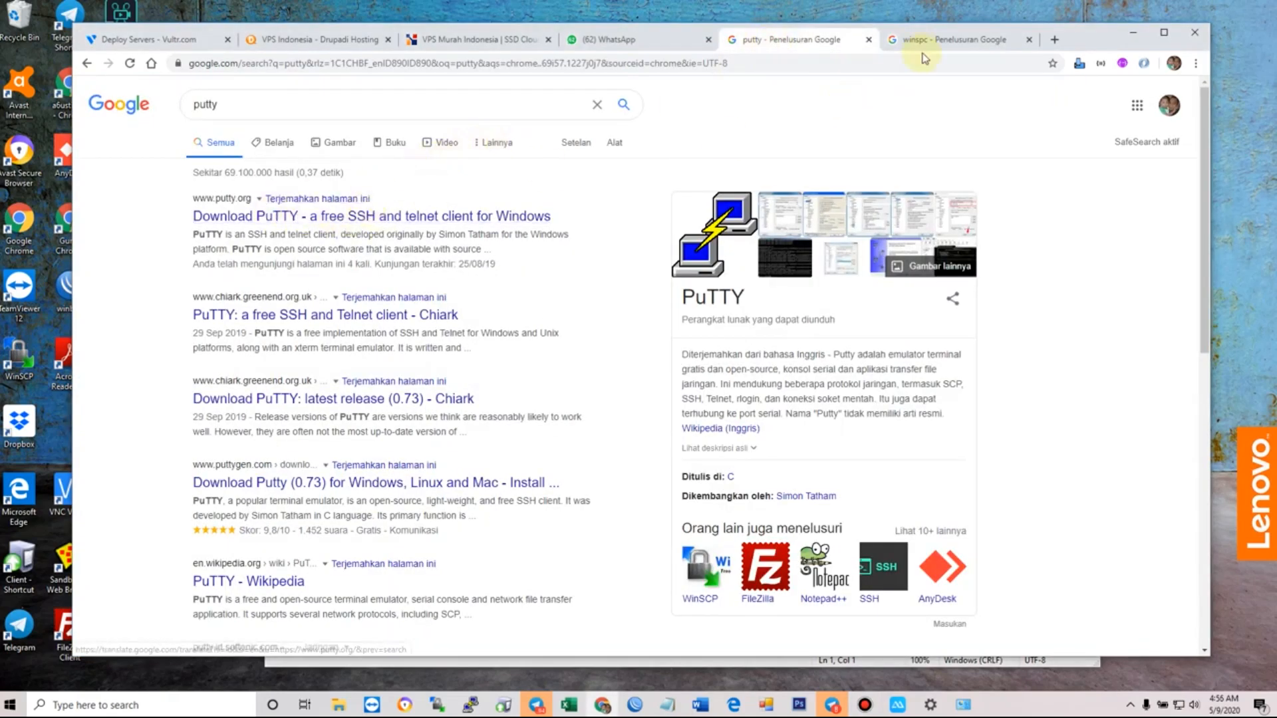
click(936, 44)
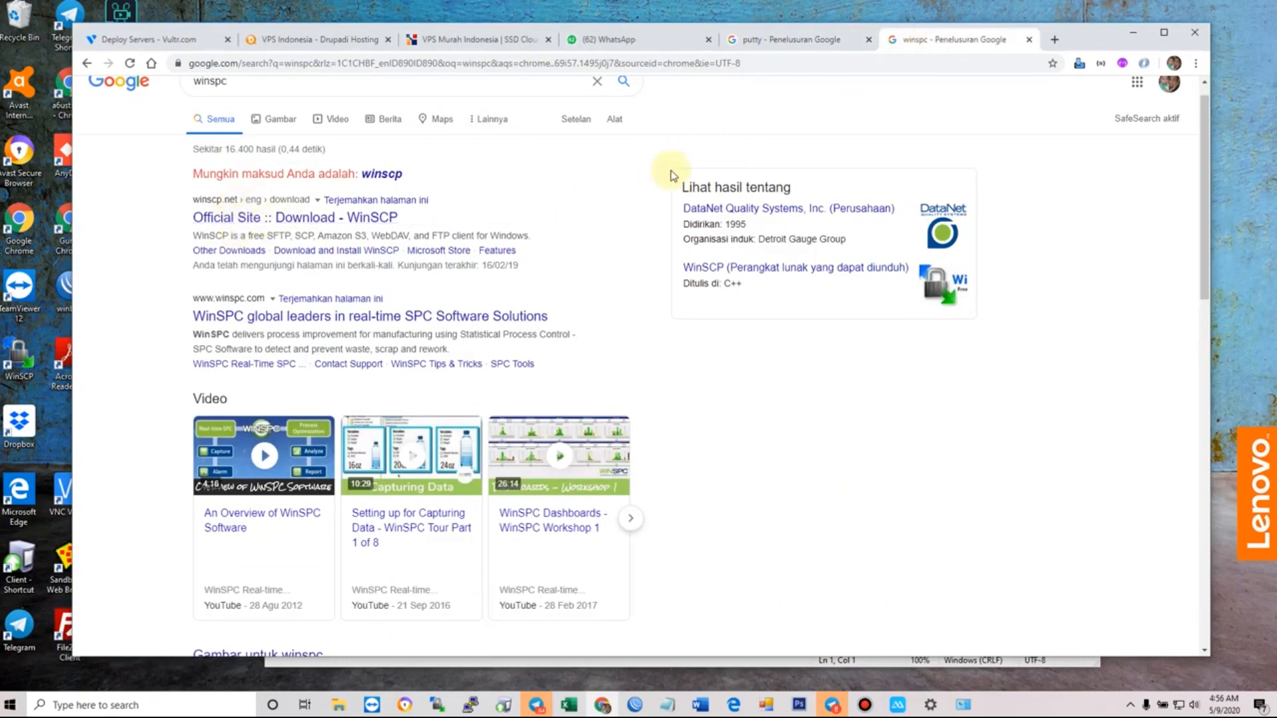
click(769, 41)
click(925, 43)
scroll(492, 100, down, 1)
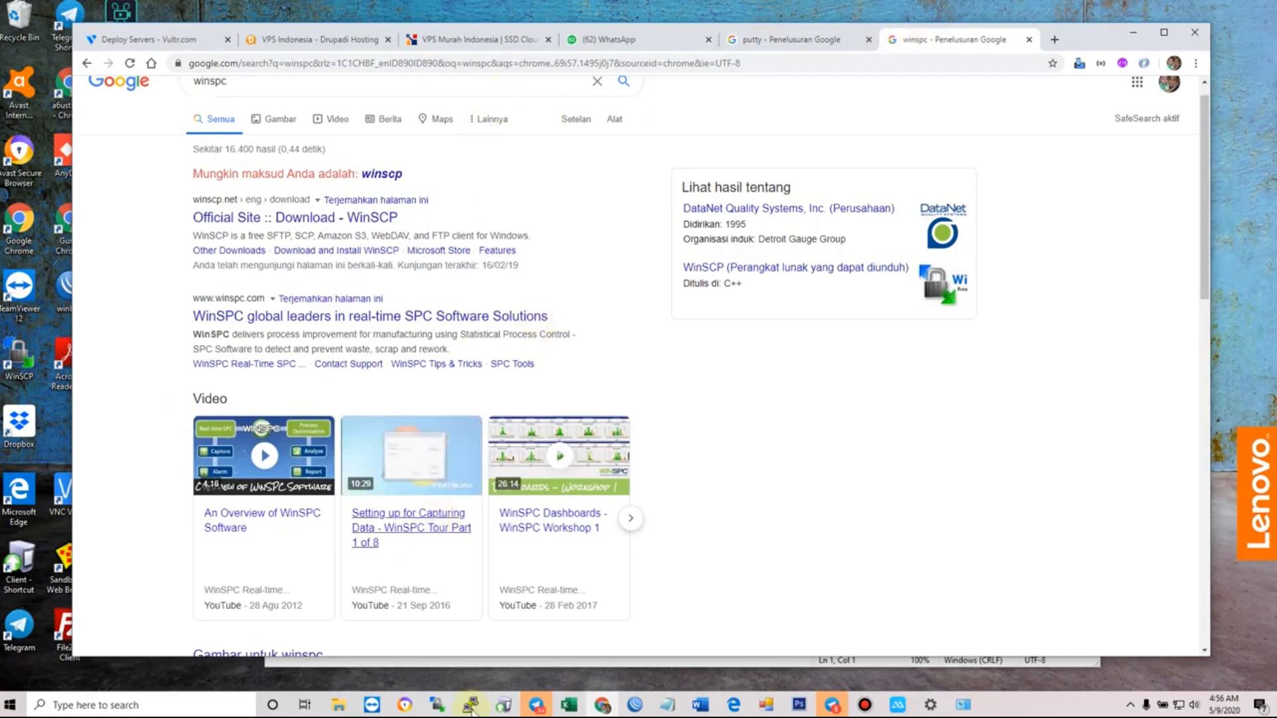
Launch PuTTY and WinSCP, and return to the browser.
click(470, 705)
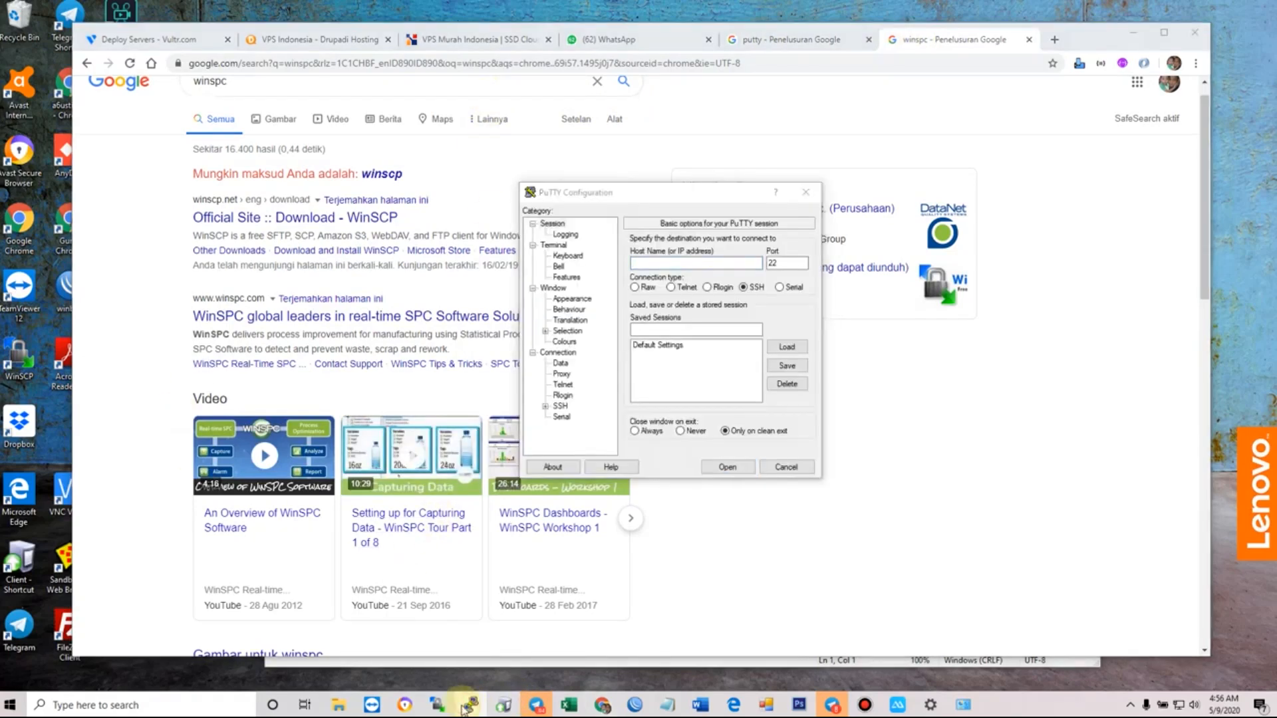
click(441, 708)
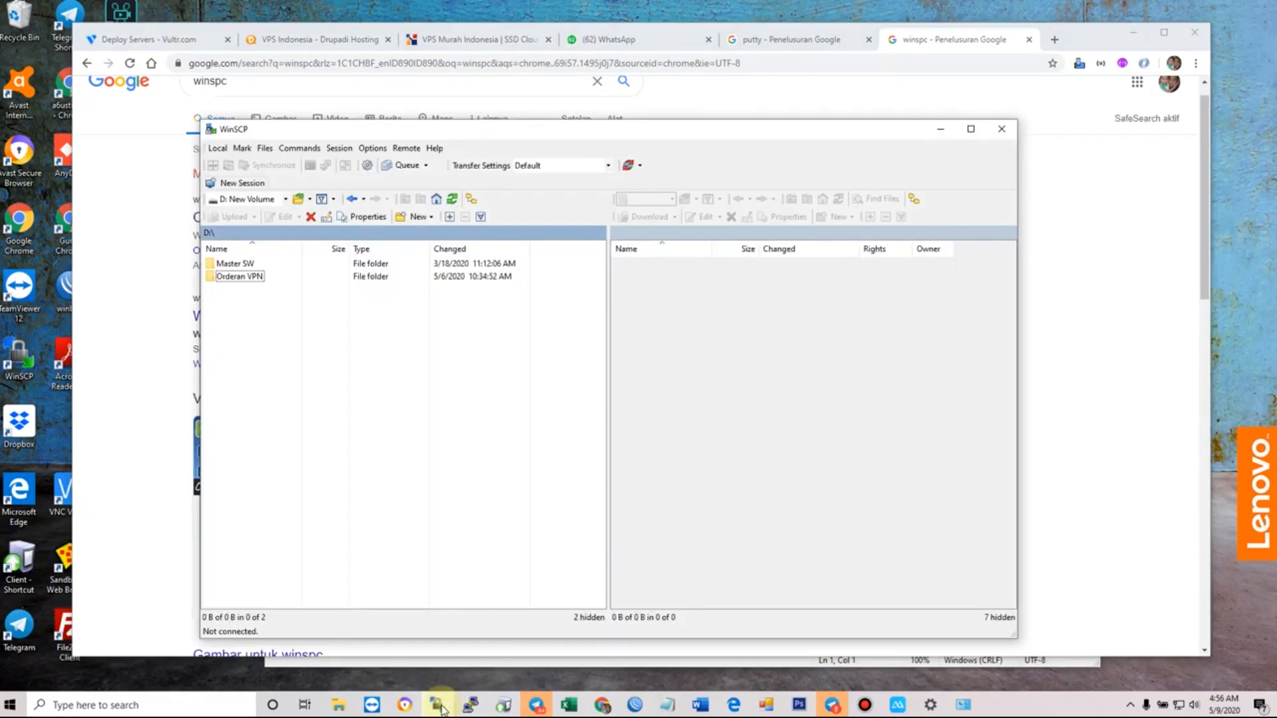
click(143, 175)
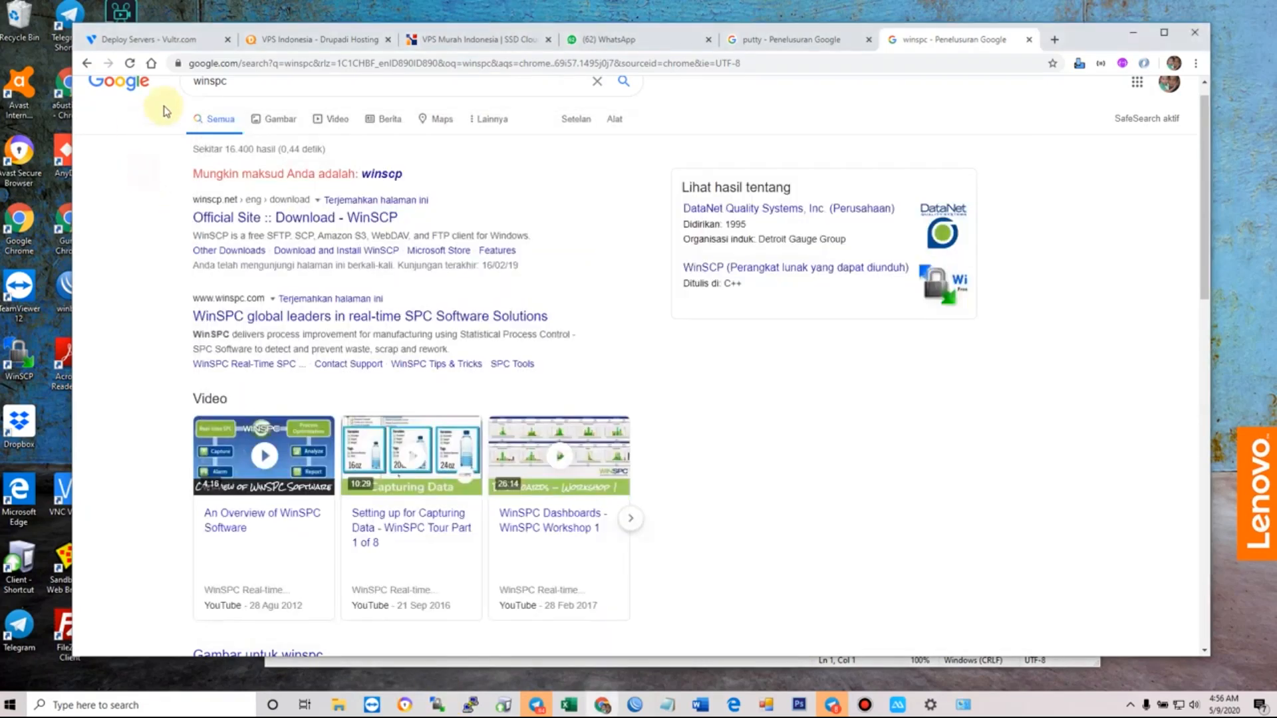
On the Vultr deployment page, choose Ubuntu 18.04 x64 as the server type and the 25 GB SSD size at $5/mo.
click(170, 42)
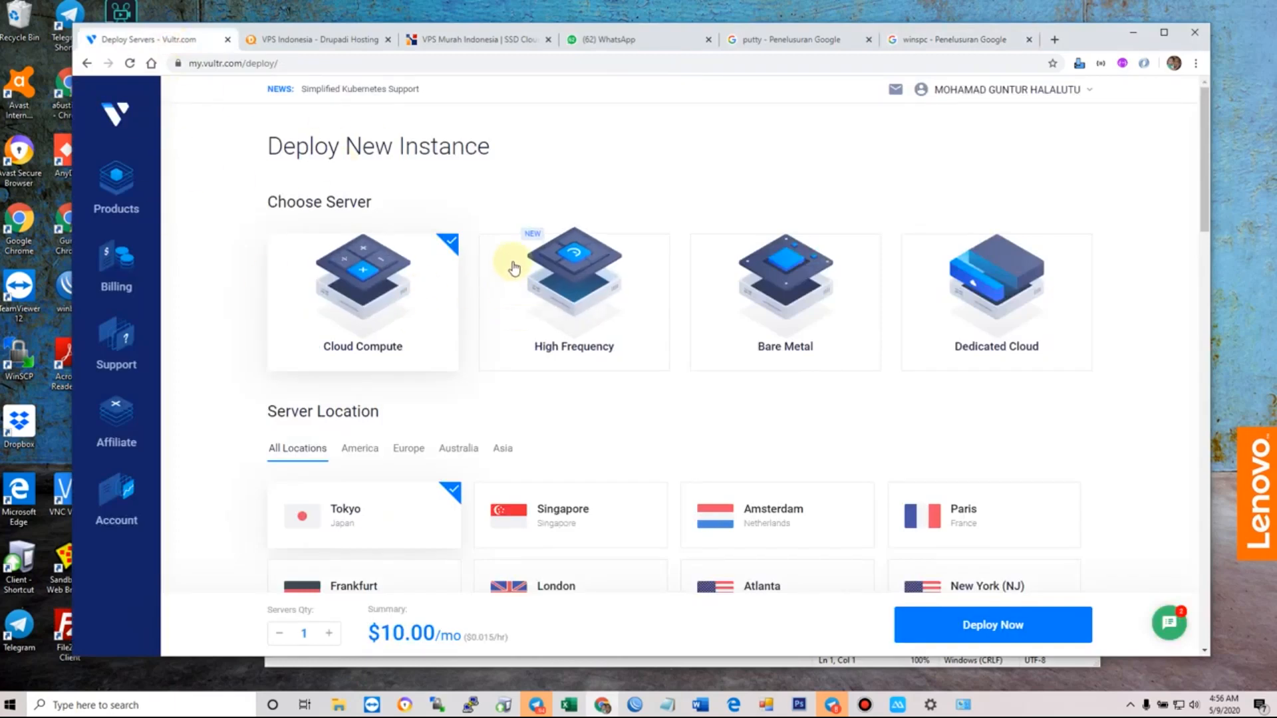
scroll(513, 262, down, 1)
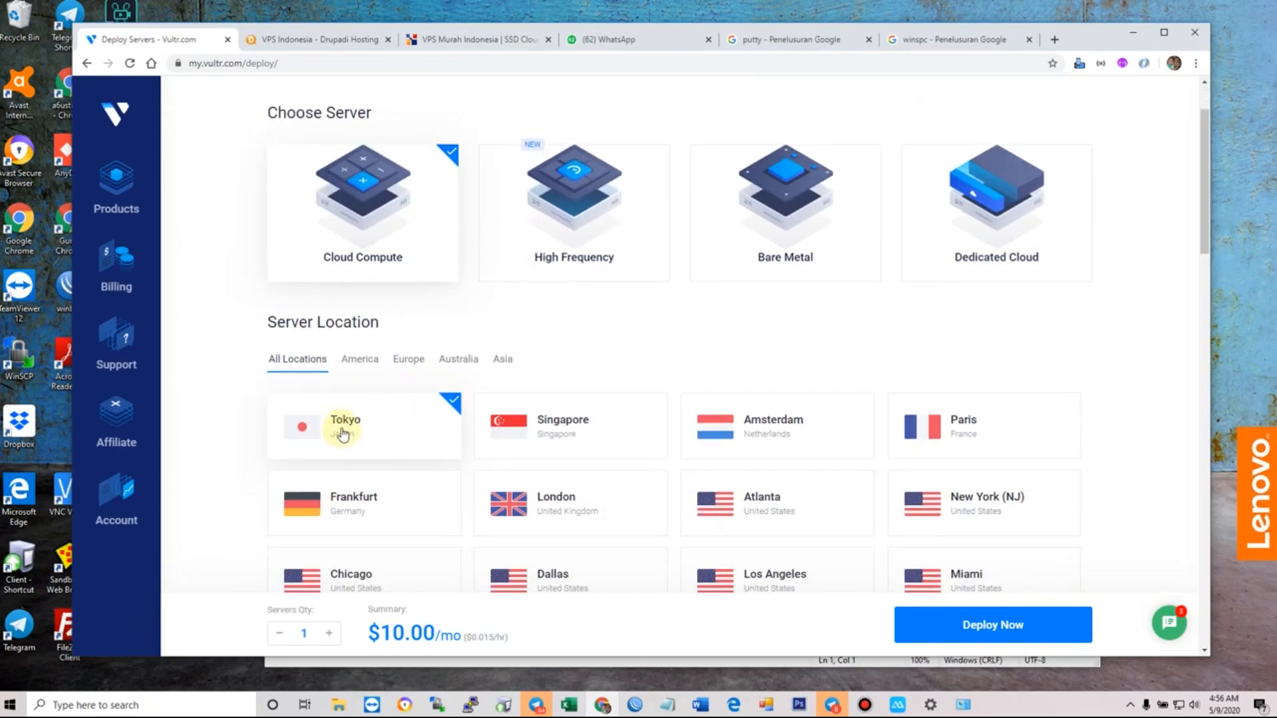
scroll(439, 414, down, 3)
scroll(453, 411, down, 5)
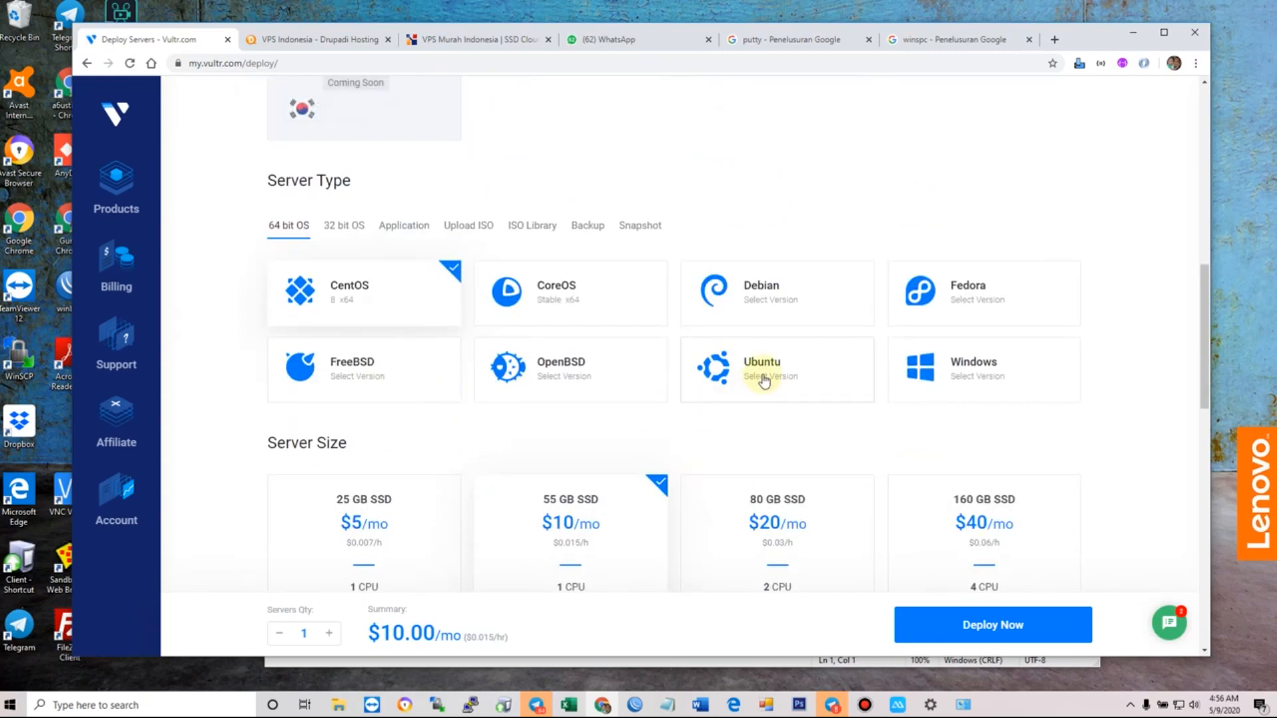
click(764, 380)
click(718, 449)
scroll(536, 417, down, 4)
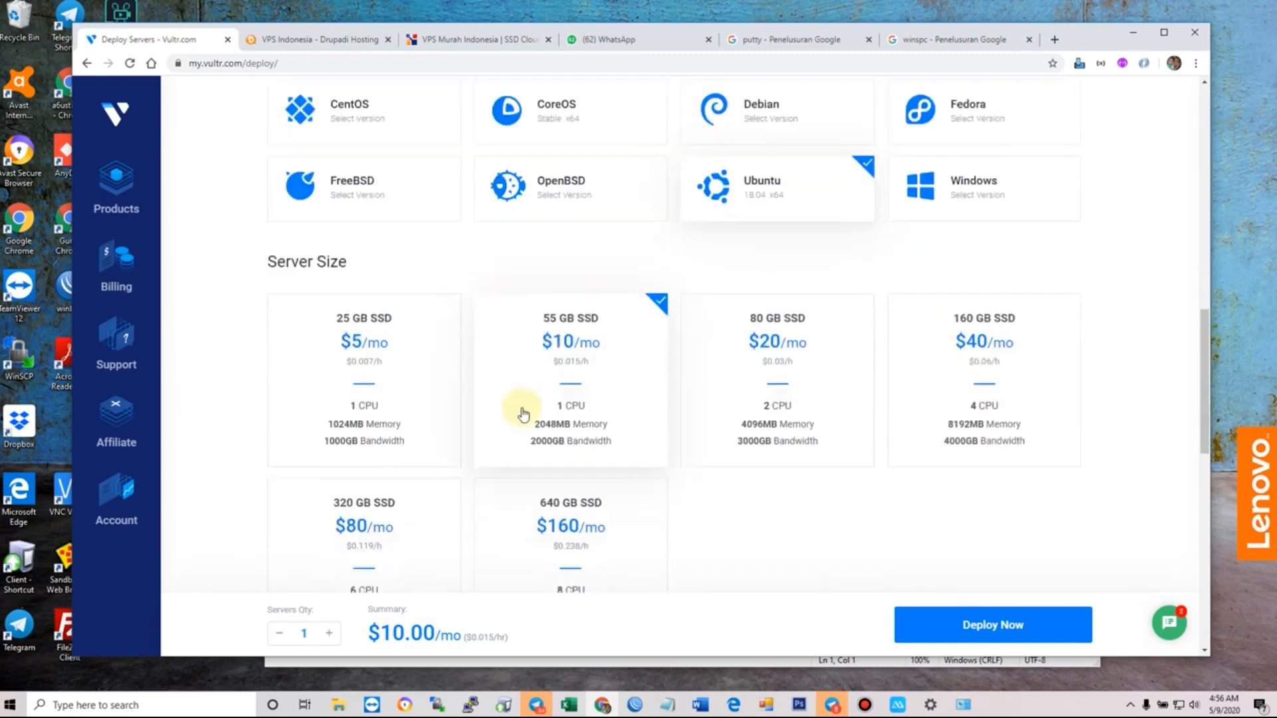
click(354, 282)
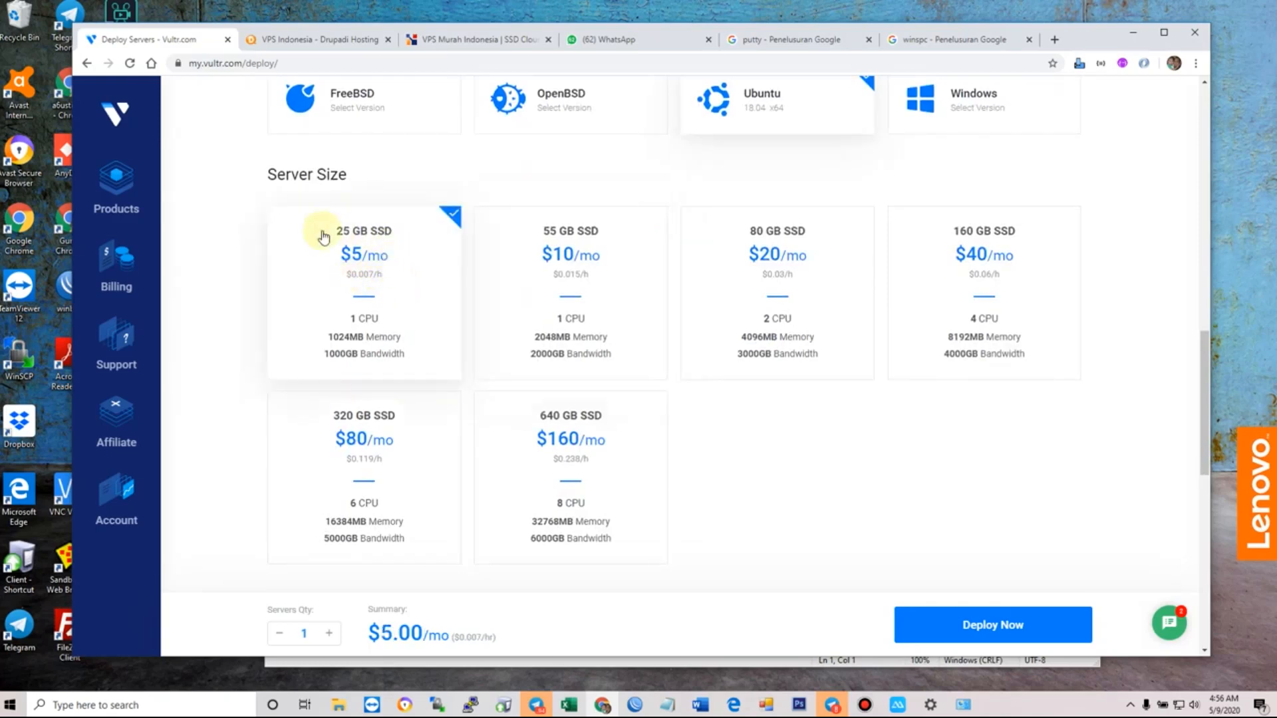
Set the new server's hostname to XX and its label to XX SERVER.
scroll(349, 266, down, 7)
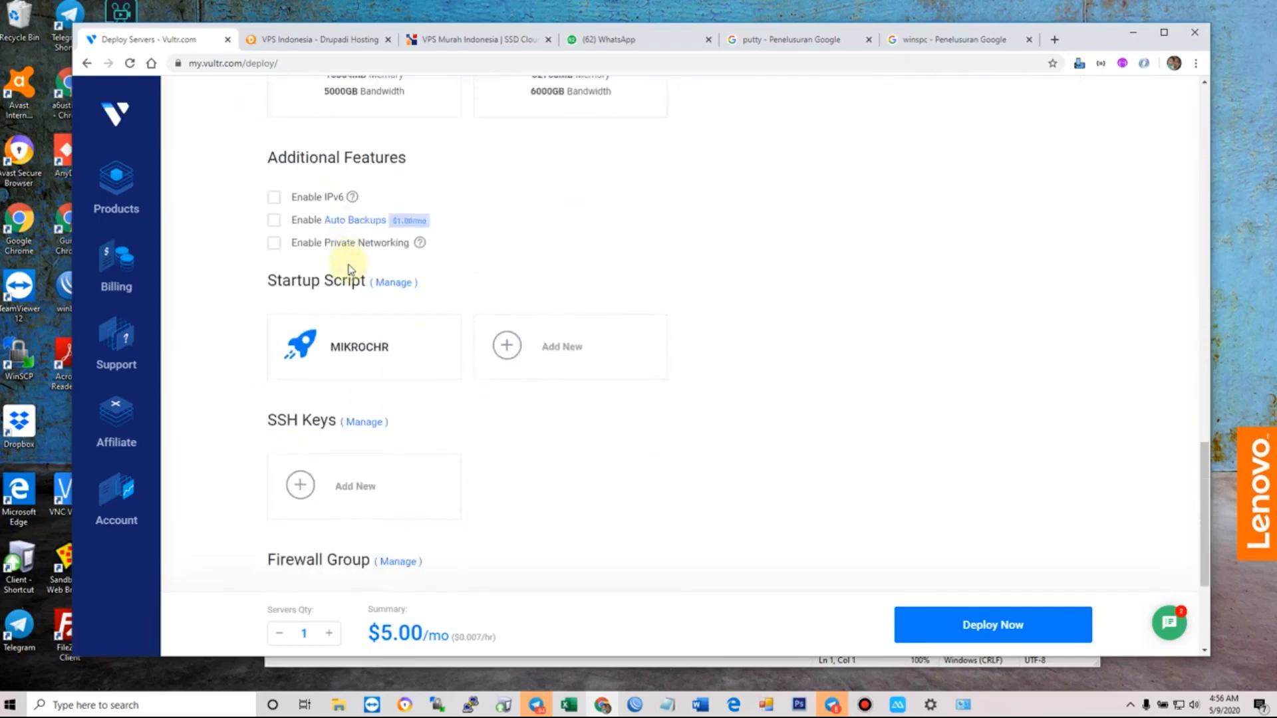
scroll(347, 266, down, 4)
click(307, 479)
text(XX)
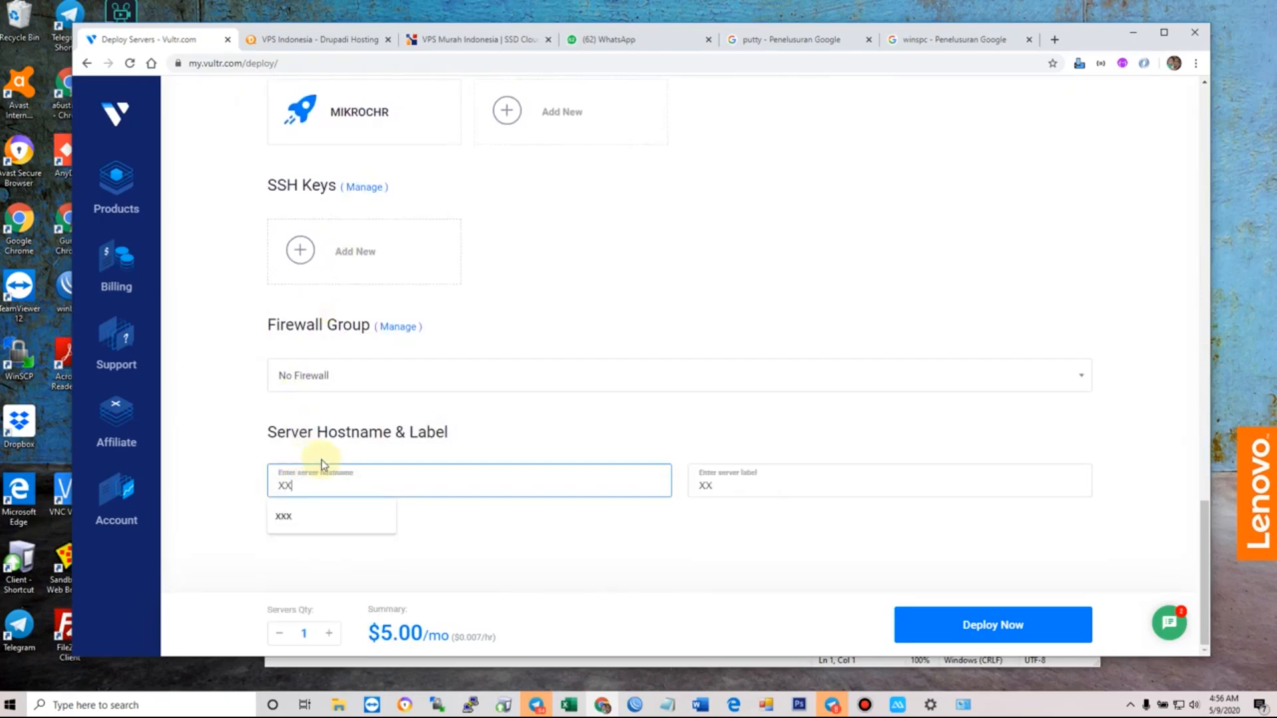
double_click(707, 485)
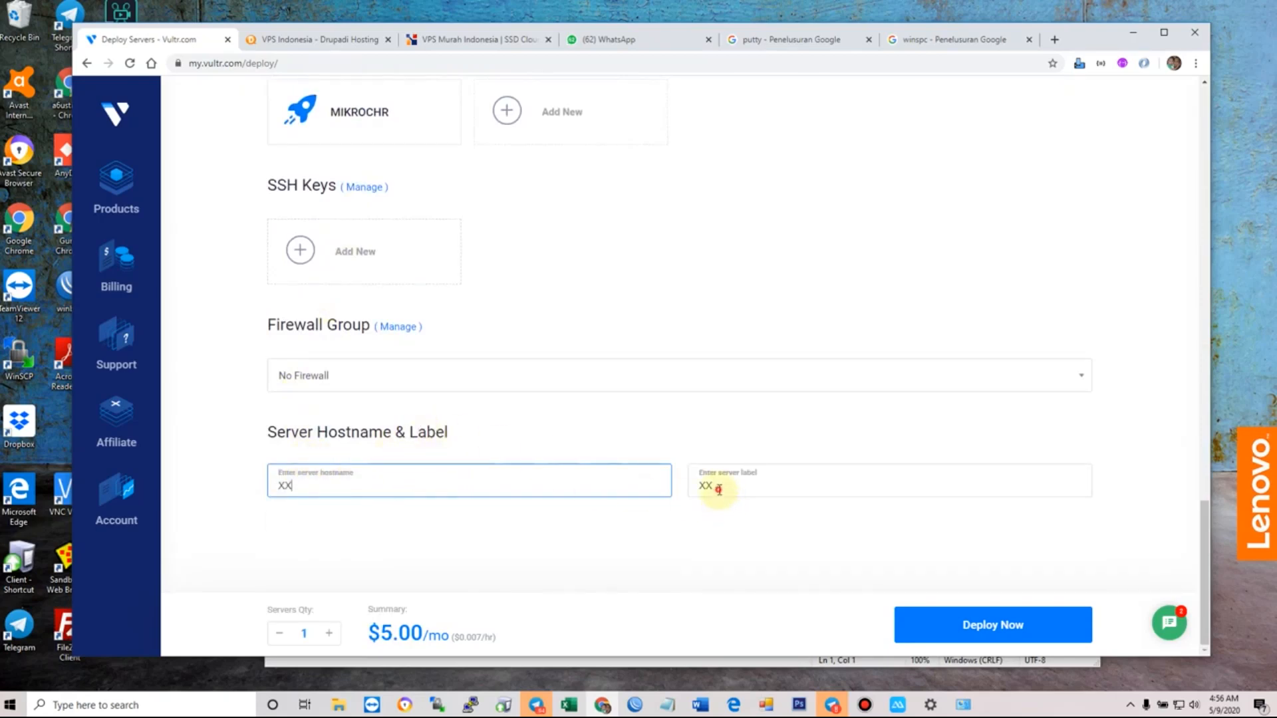
text(XX SERVER)
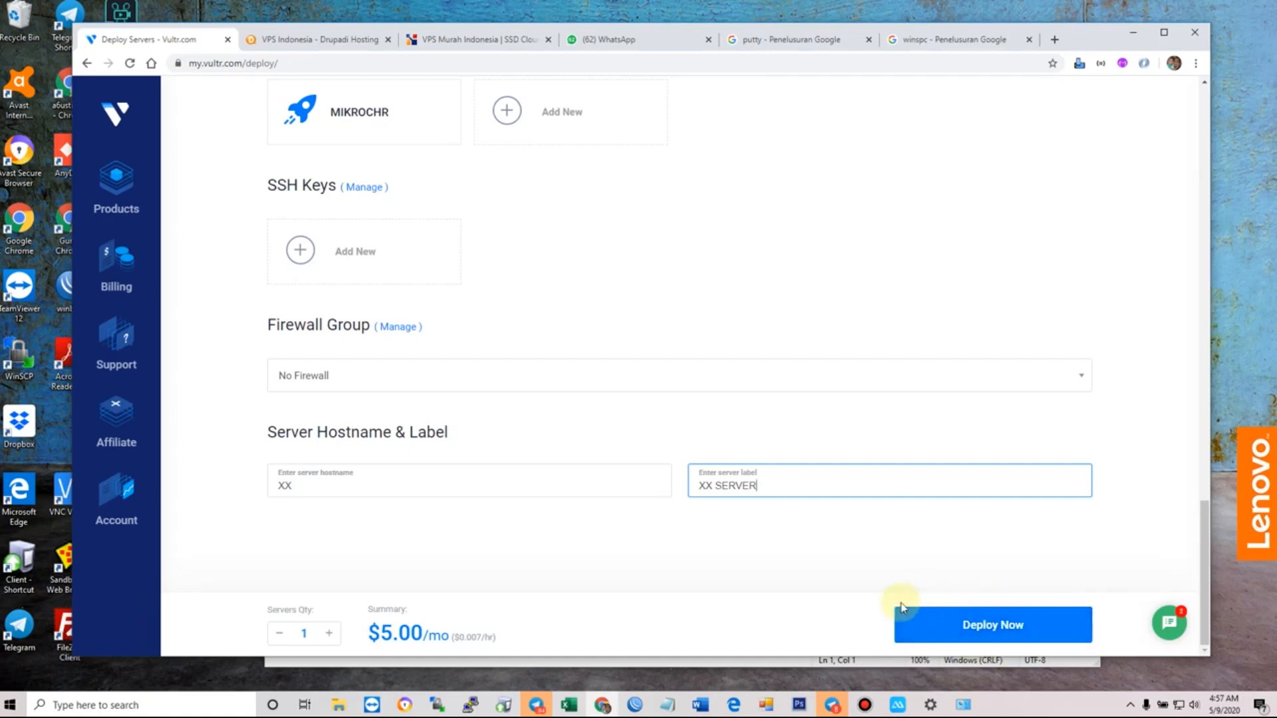
Bring the blank Notepad window over the Vultr product list and open the XX SERVER instance's details.
click(117, 190)
click(338, 664)
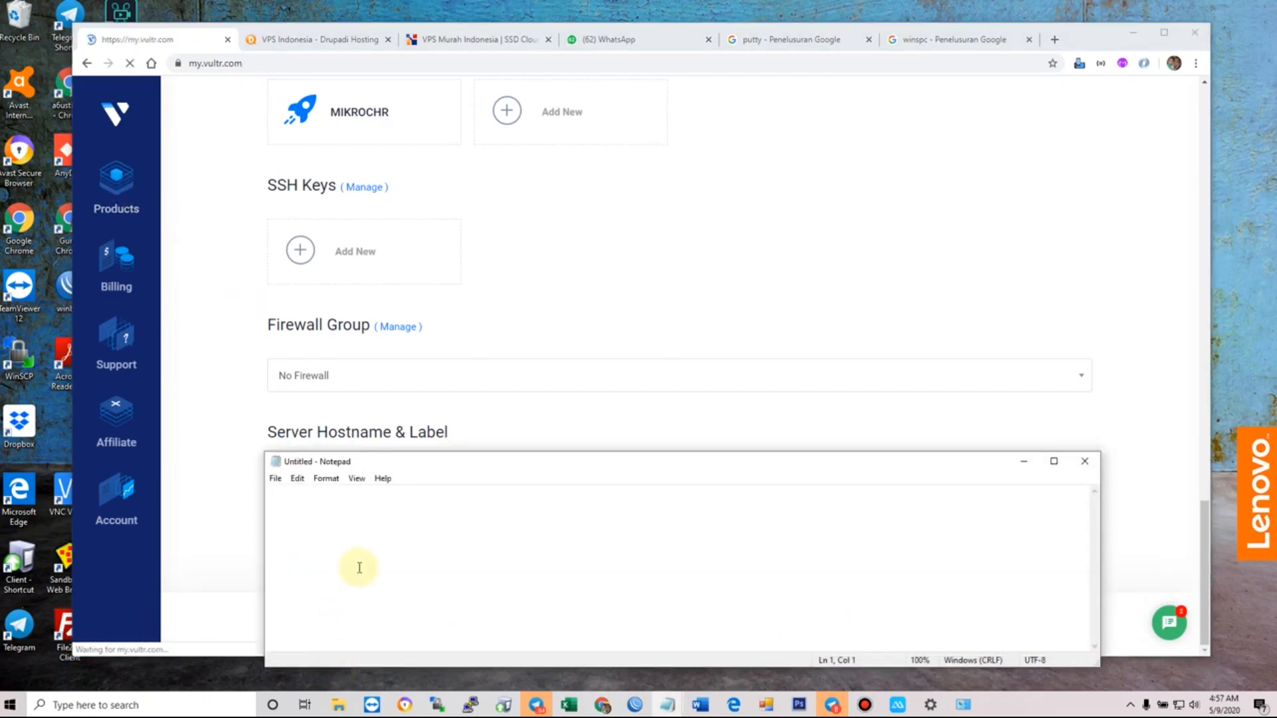
drag(419, 464, 413, 408)
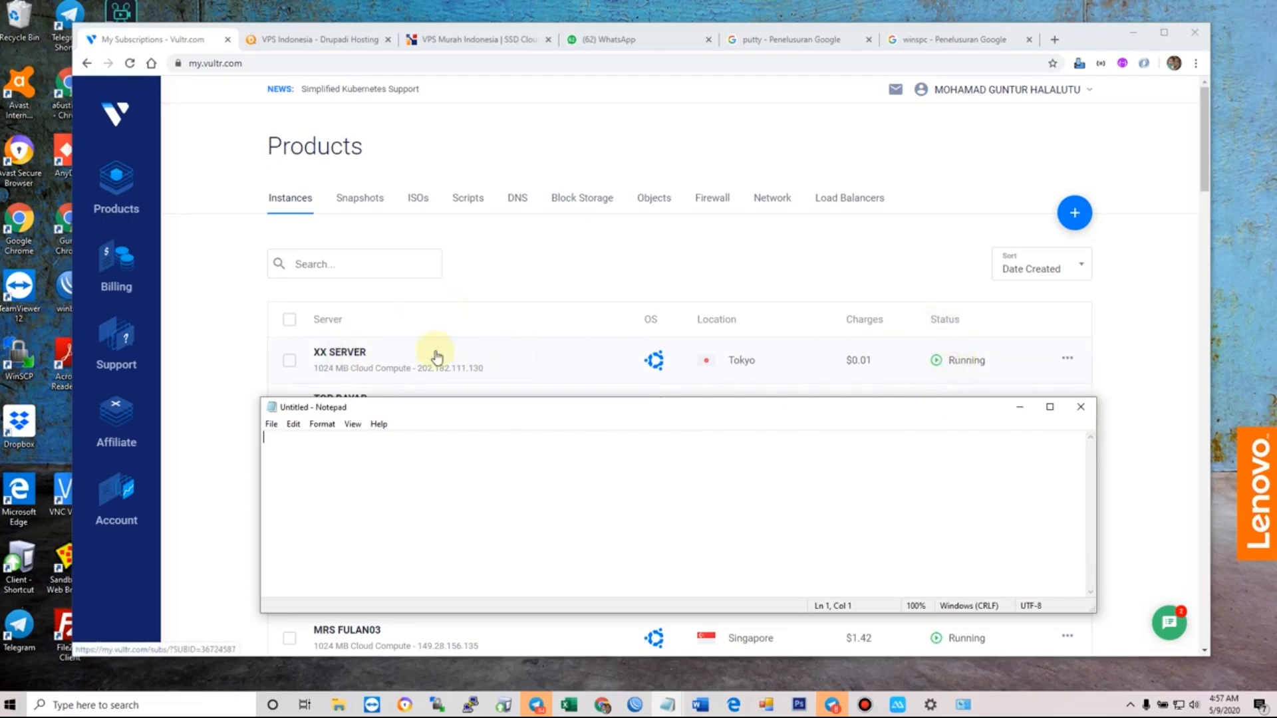
click(335, 357)
click(338, 356)
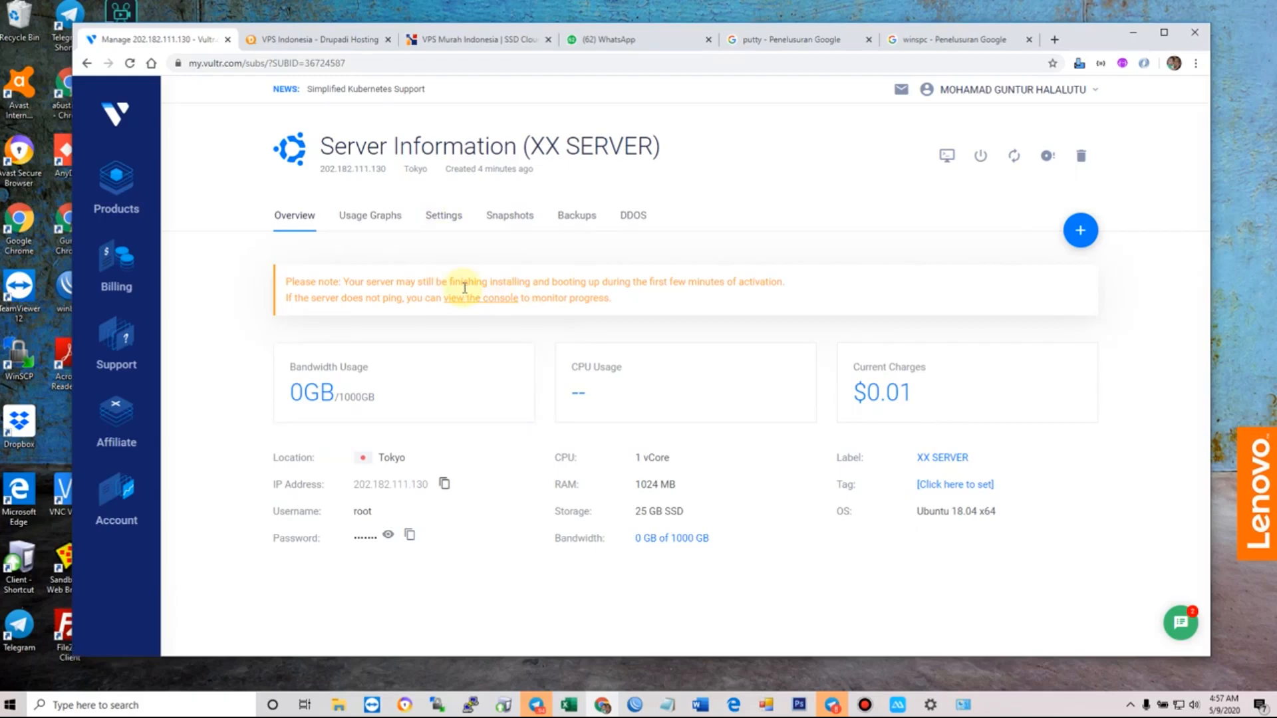
Copy XX SERVER's IP address from Vultr, open an SSH session to it in PuTTY on port 22, and accept the host key.
click(470, 707)
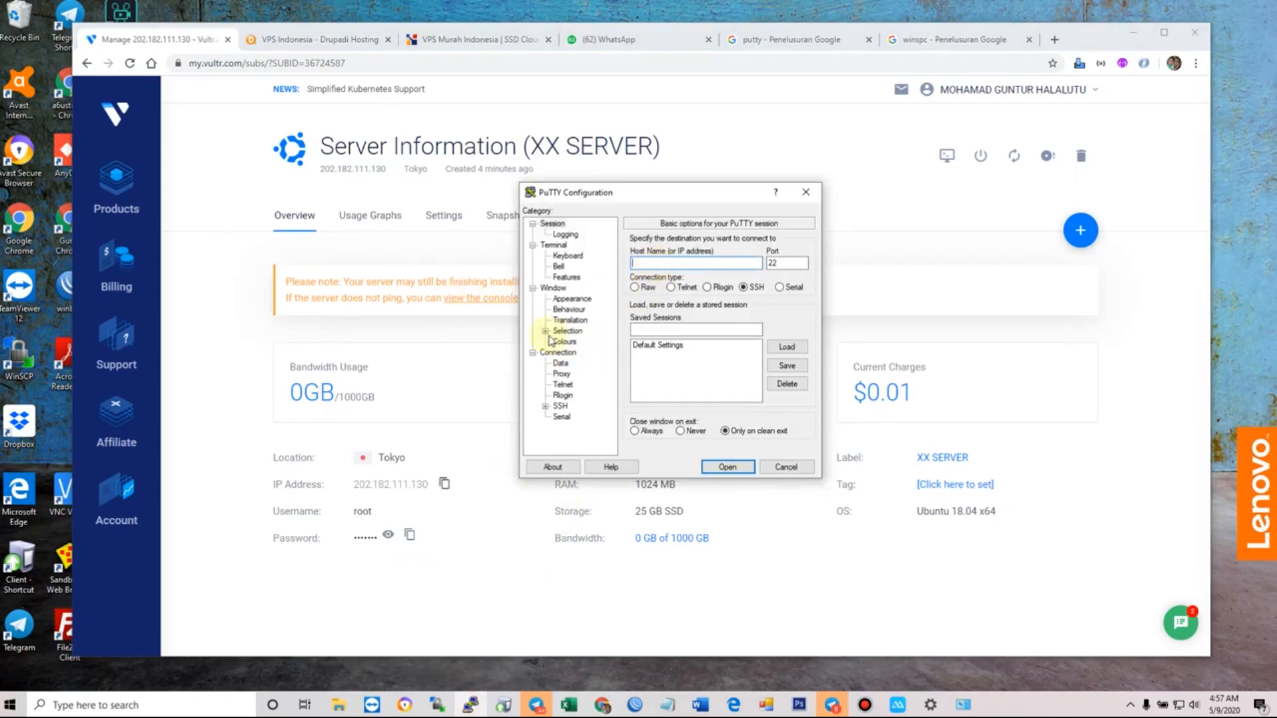
click(468, 533)
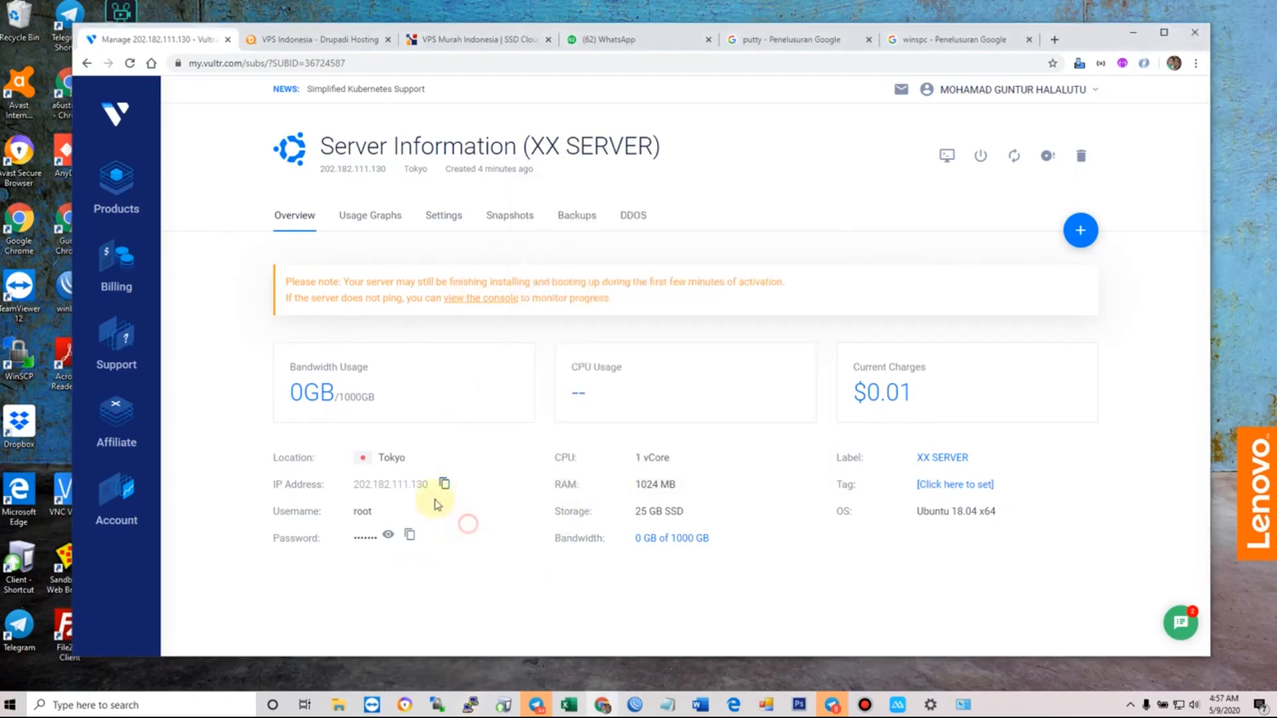
click(443, 485)
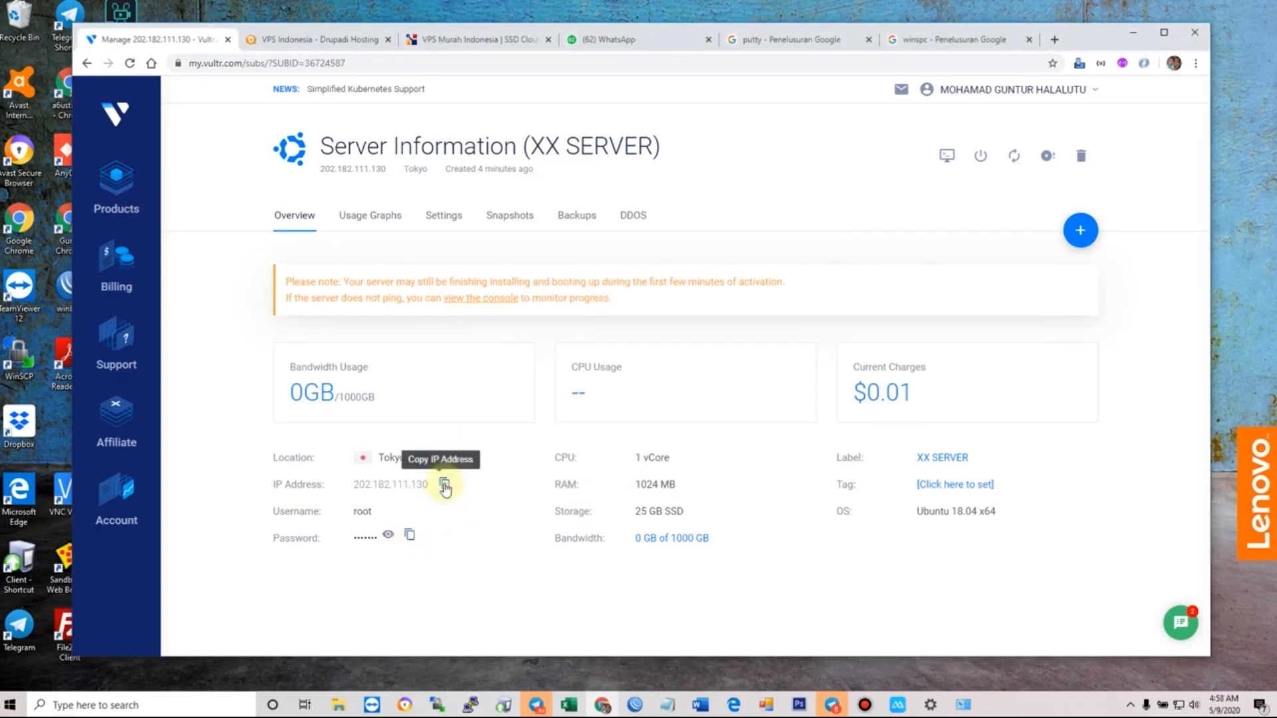
click(445, 486)
click(470, 705)
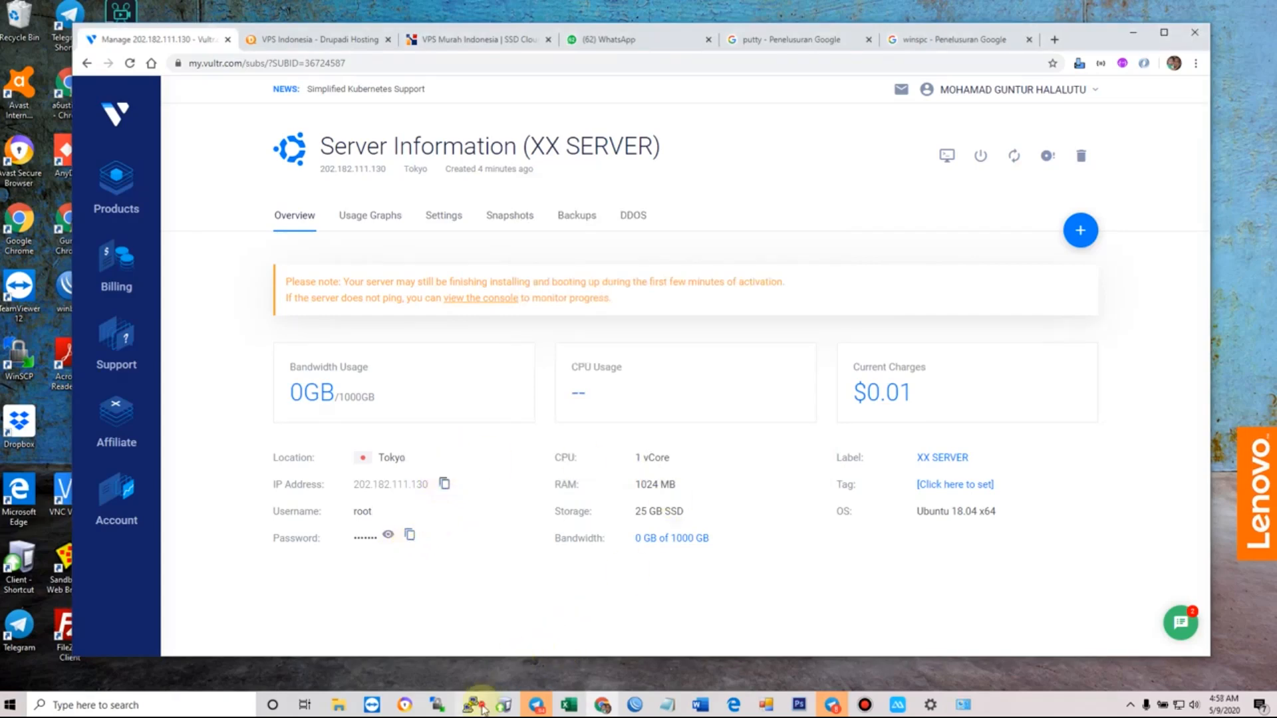
click(665, 262)
key(ctrl+v)
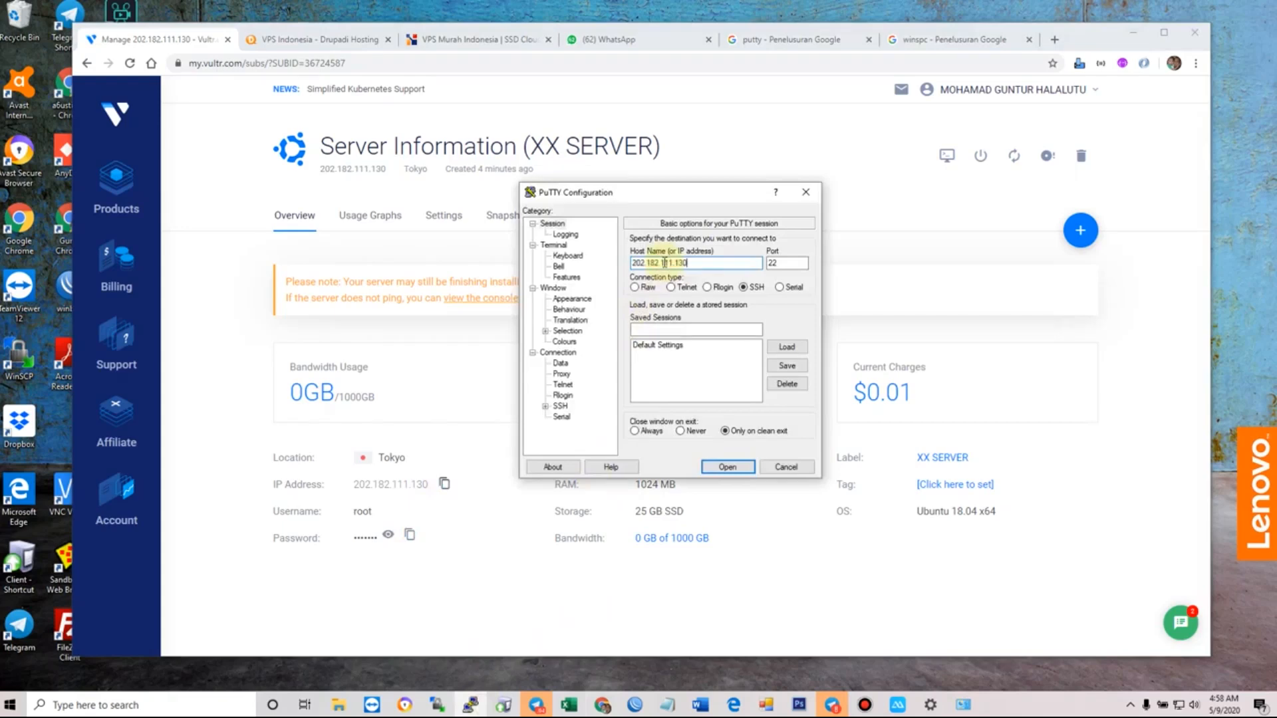
click(727, 467)
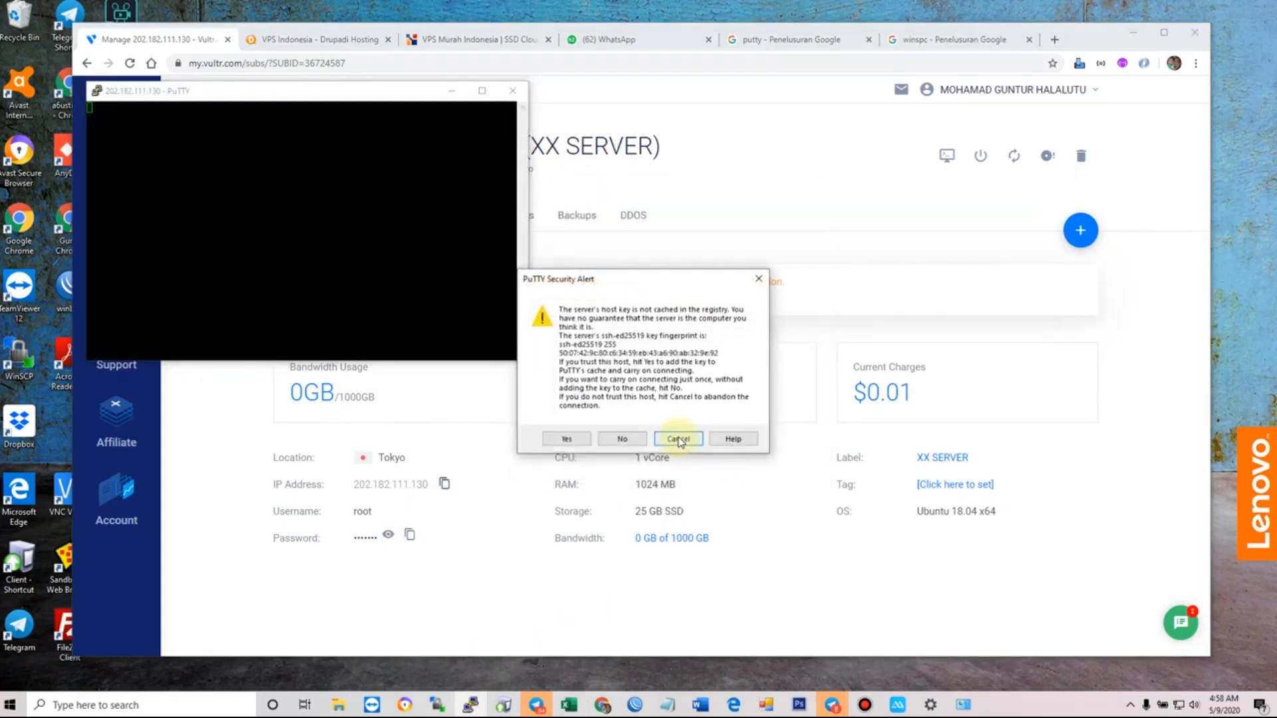
click(566, 440)
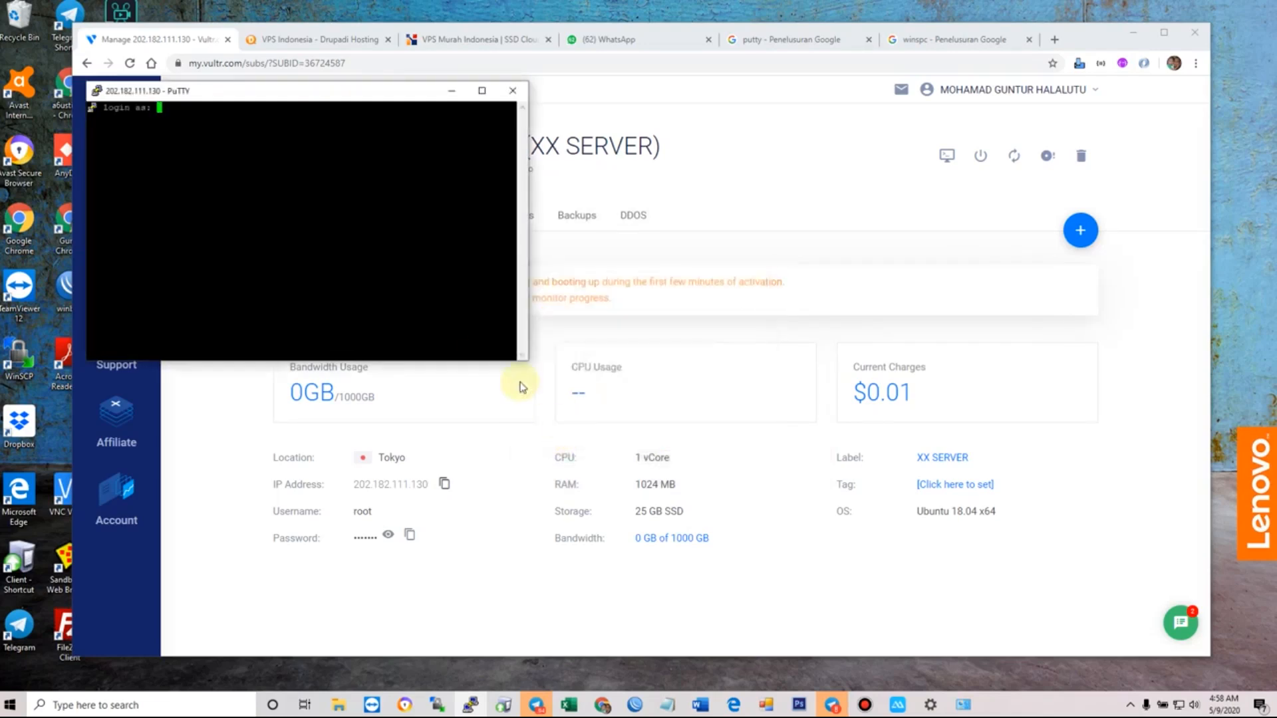
Move the terminal window clear of the server's login details and enter root as the login name.
drag(216, 93, 751, 159)
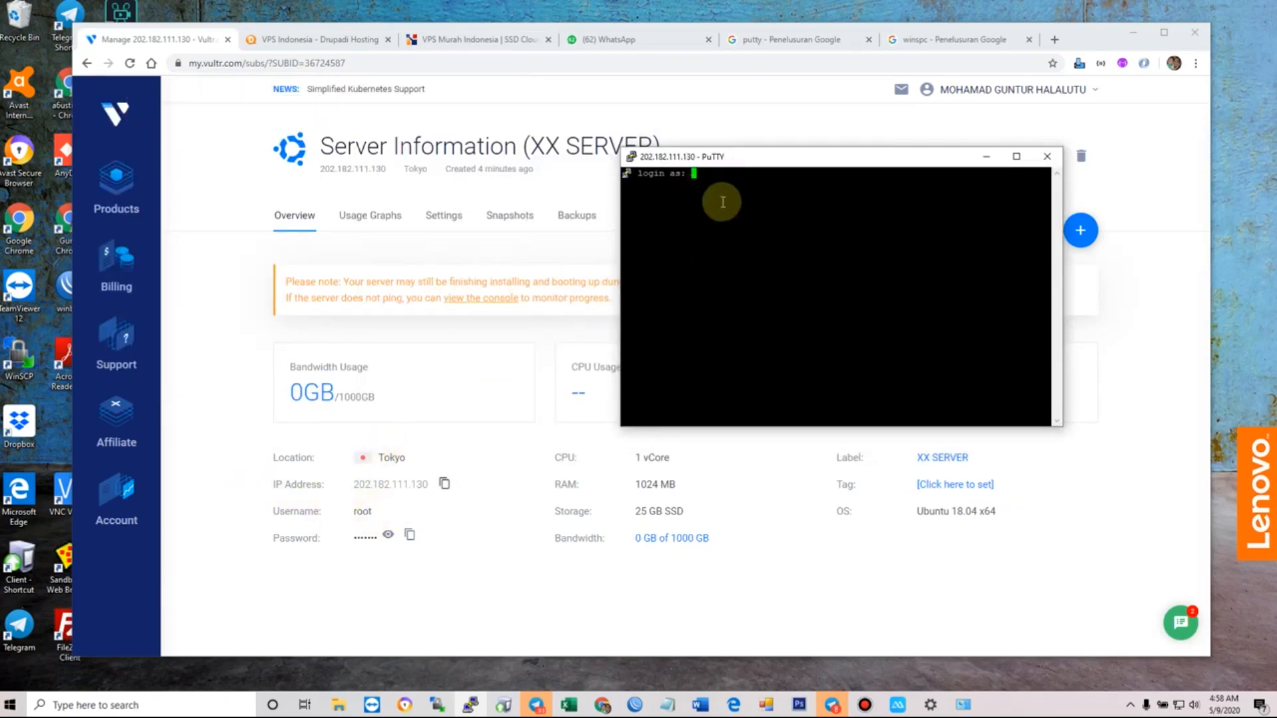
text(root)
key(Return)
Arrange the terminal and a narrowed browser window side by side so the server's credentials and the password prompt are both accessible.
drag(751, 162, 675, 153)
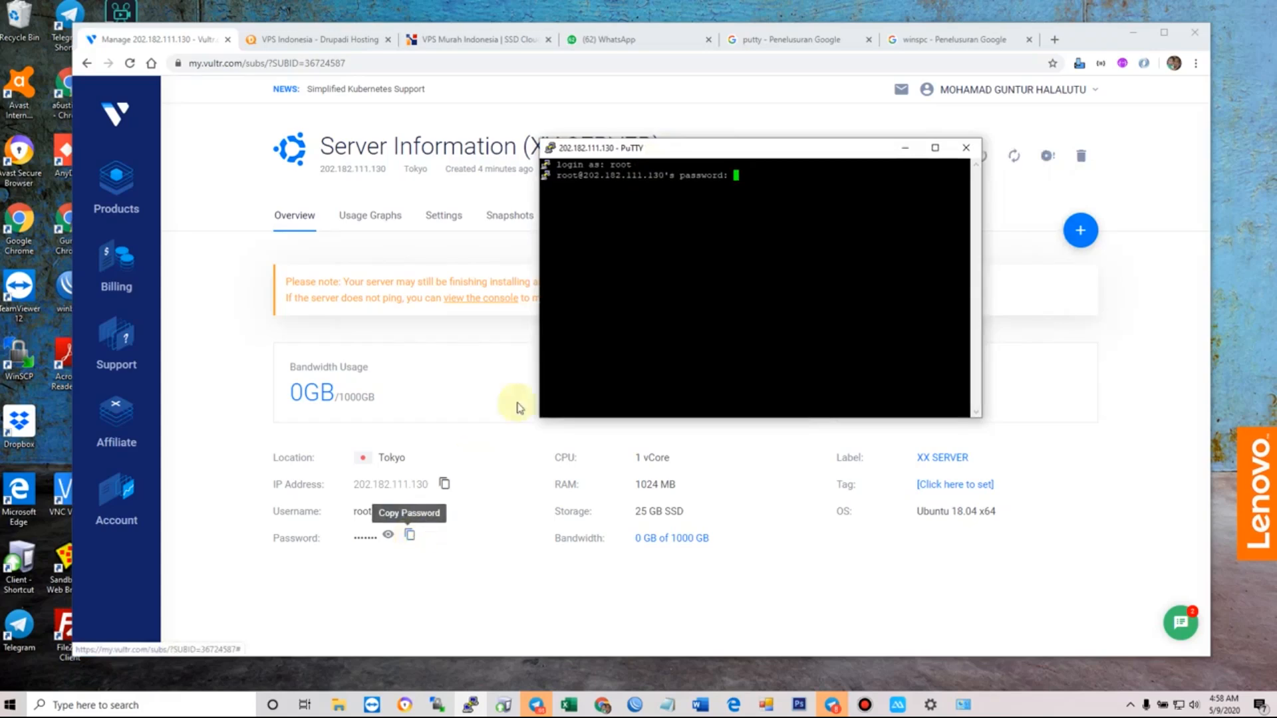
drag(713, 149, 999, 152)
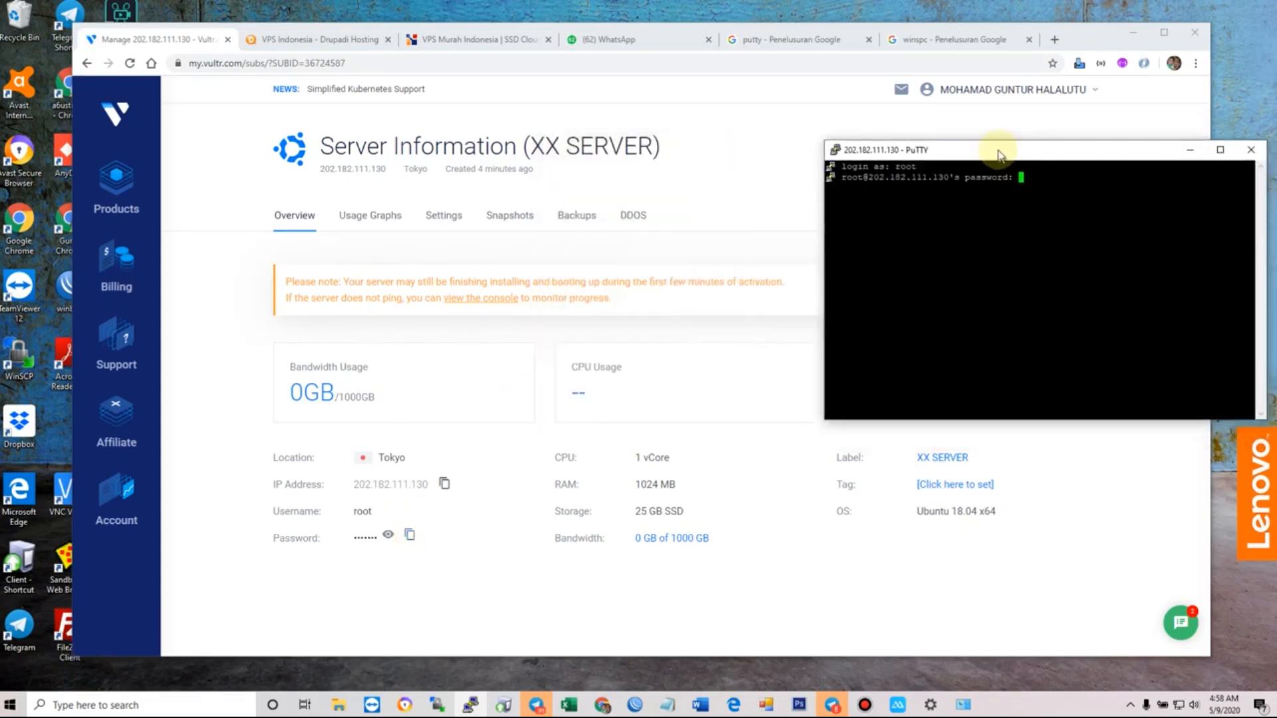
drag(1216, 661, 870, 672)
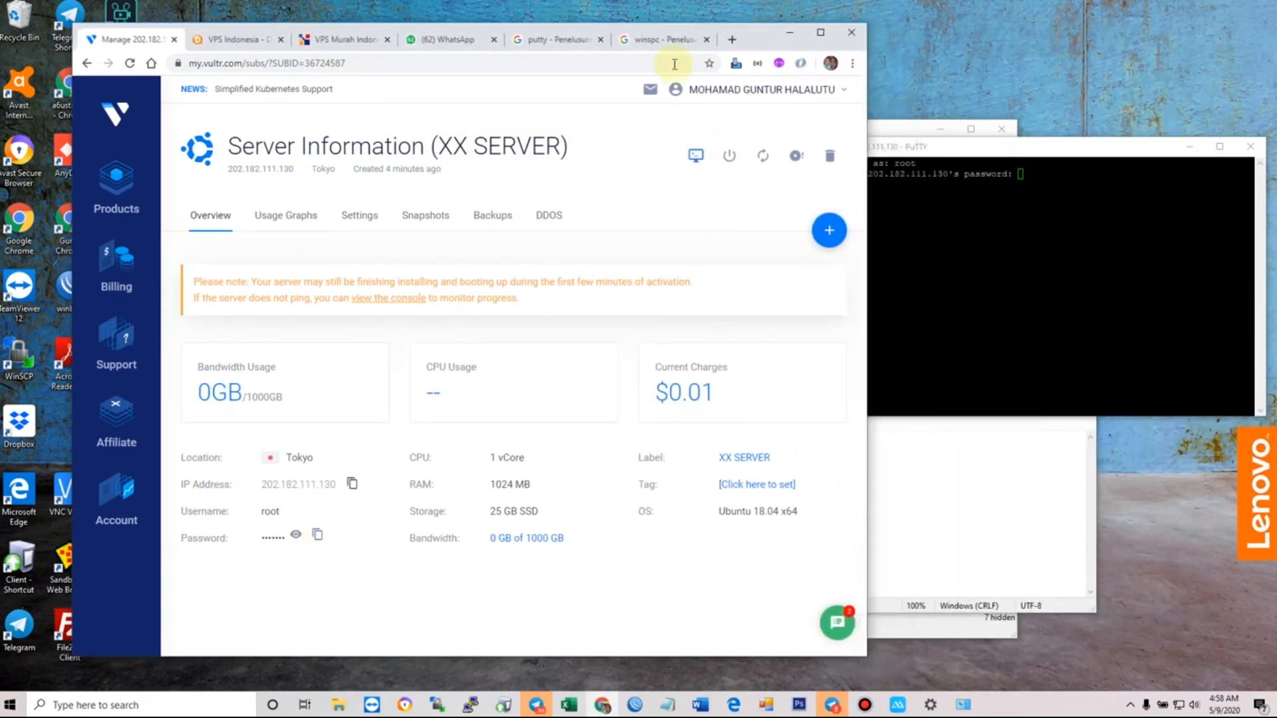
drag(759, 44, 708, 44)
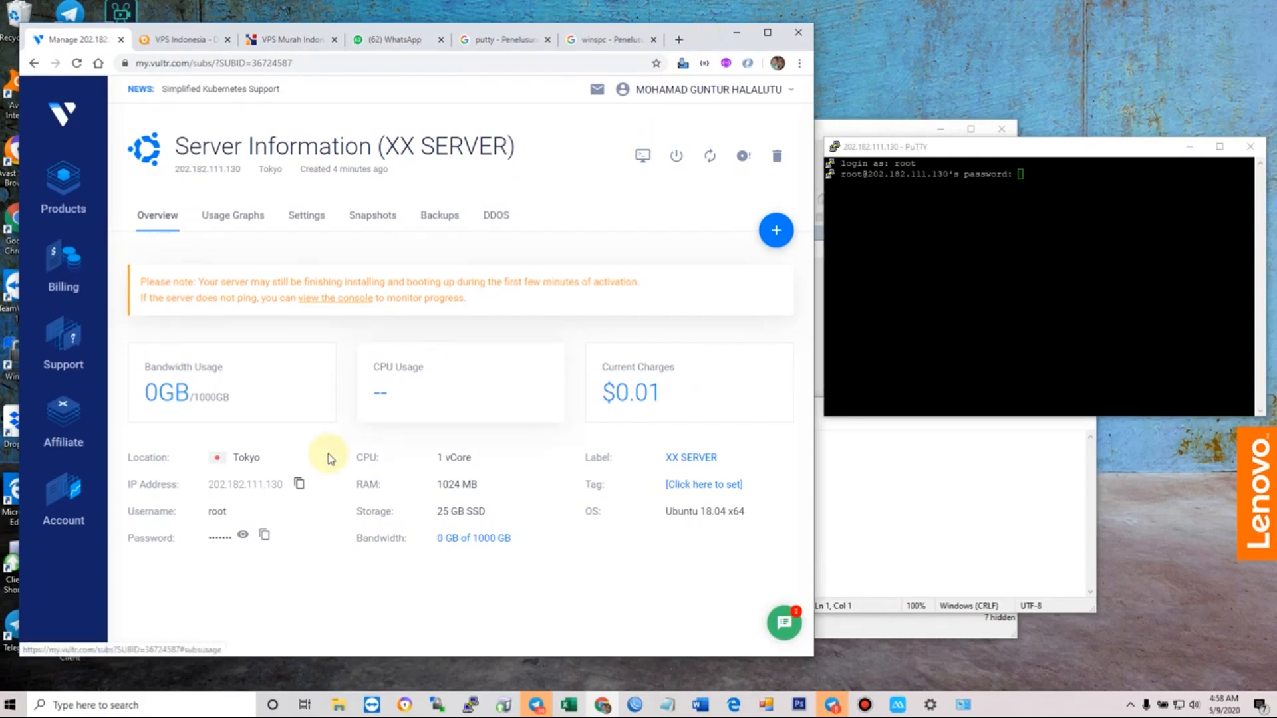
Copy the server's root password from Vultr and paste it at the terminal's password prompt to log in.
click(265, 535)
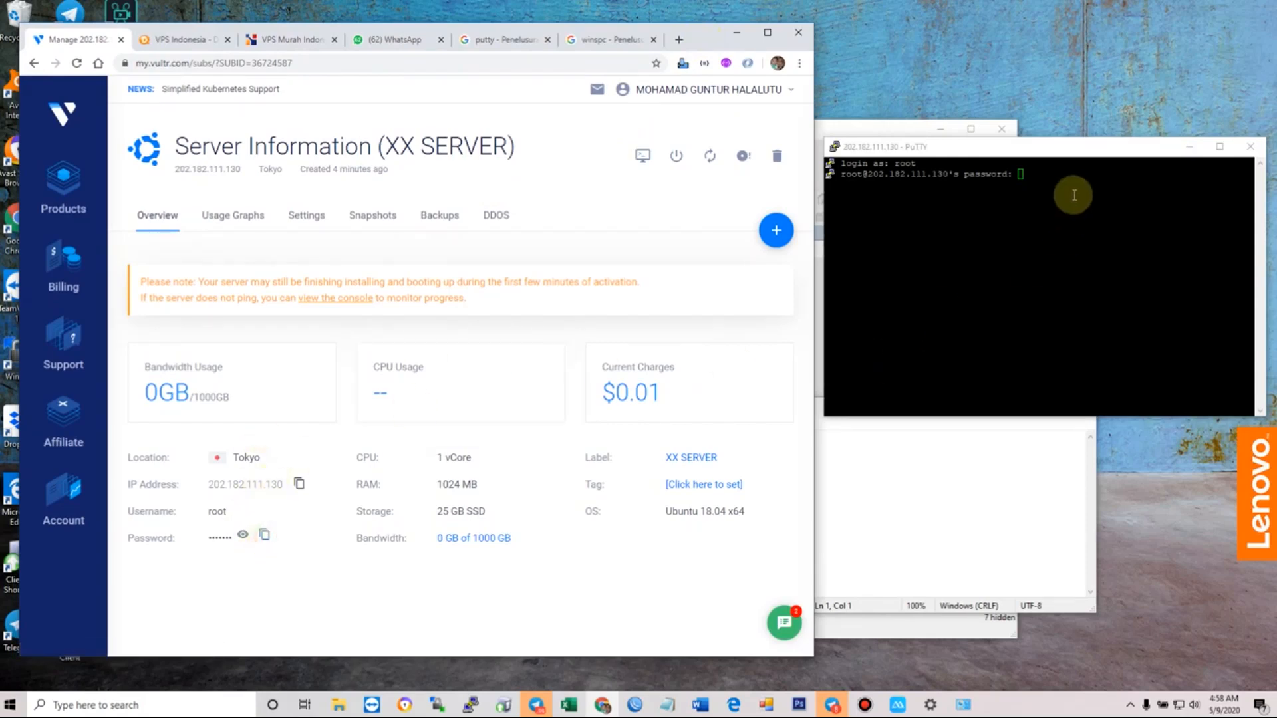
click(1047, 176)
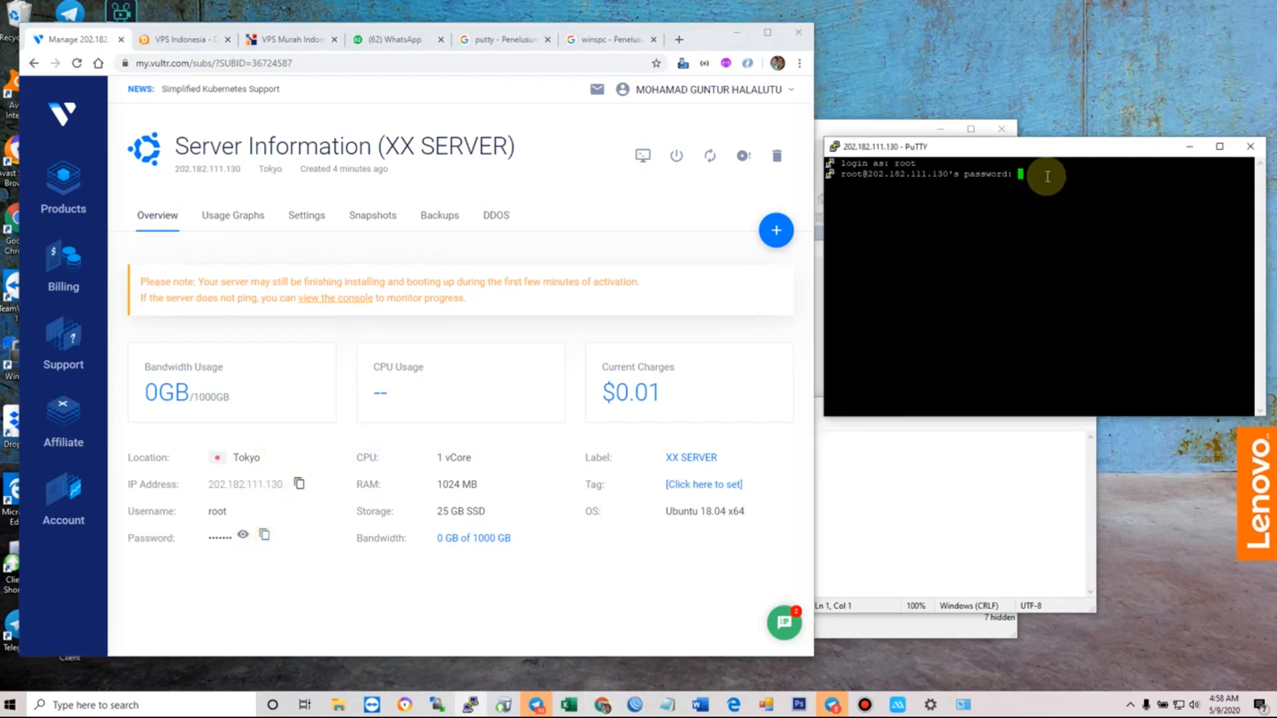
key(Return)
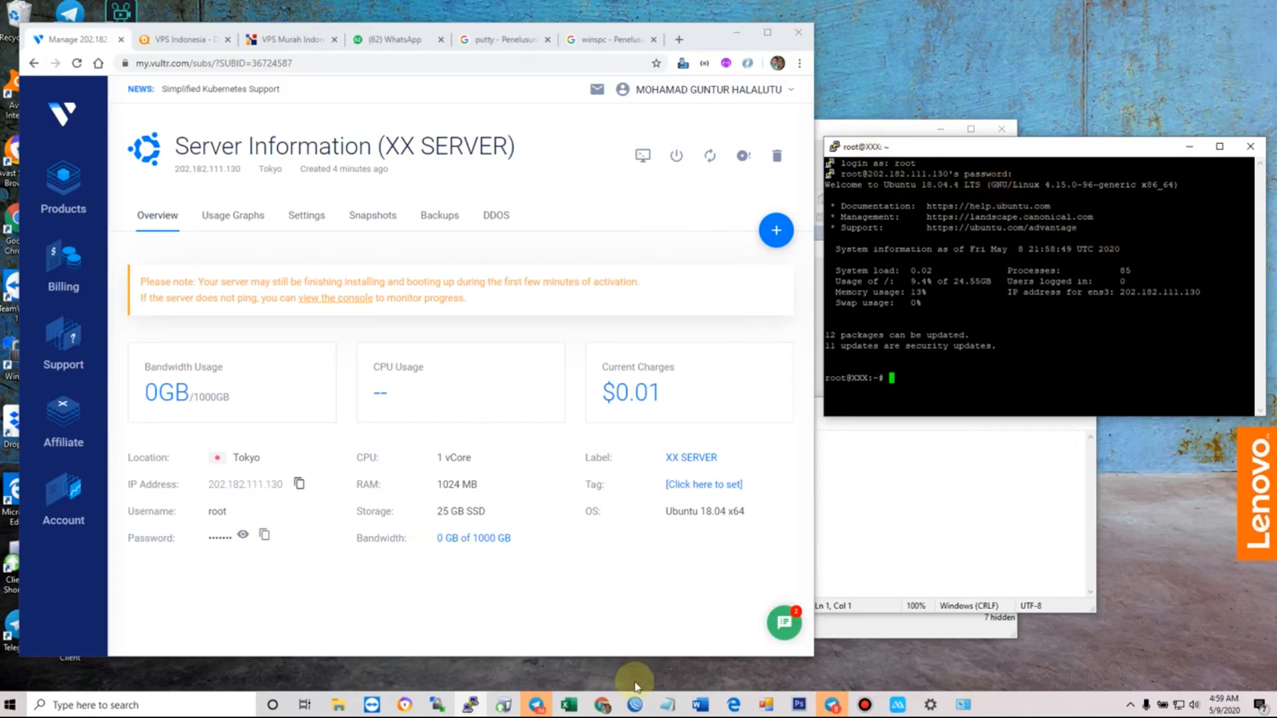
Paste the prepared OpenVPN installation commands into the blank Notepad window, then narrow it and place it beside the terminal.
click(667, 704)
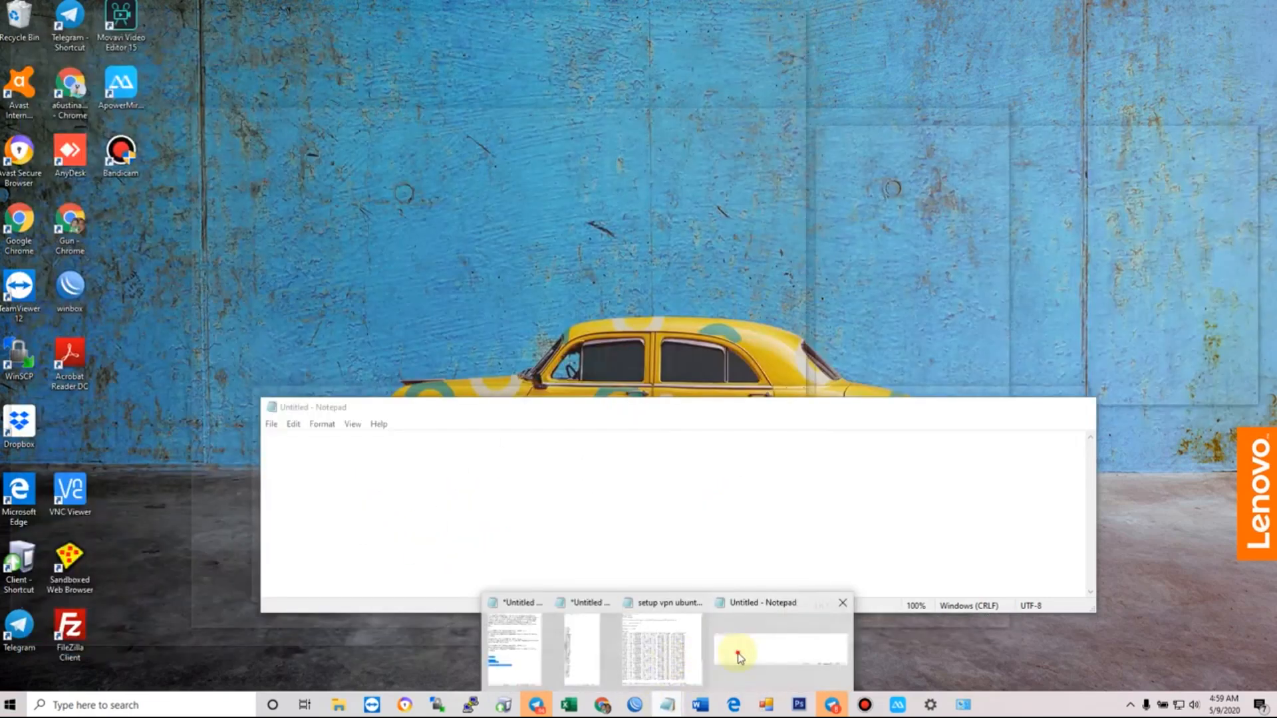
click(739, 655)
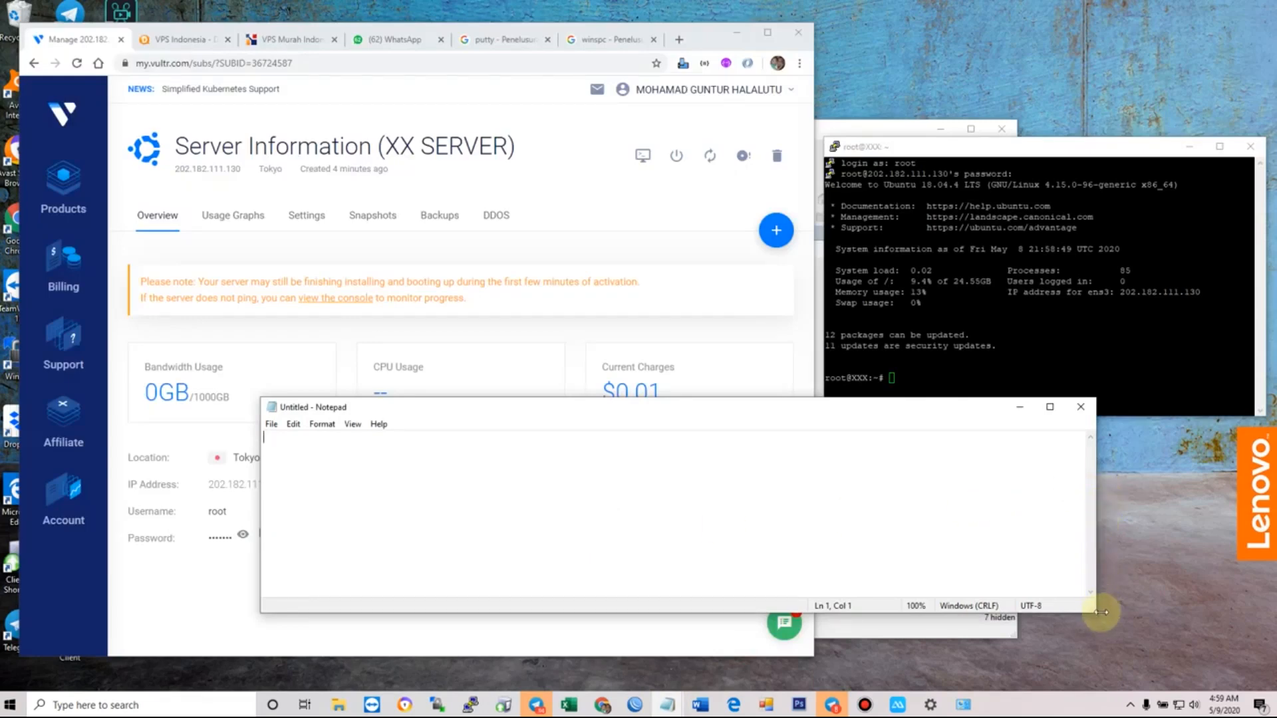
drag(1095, 608, 943, 663)
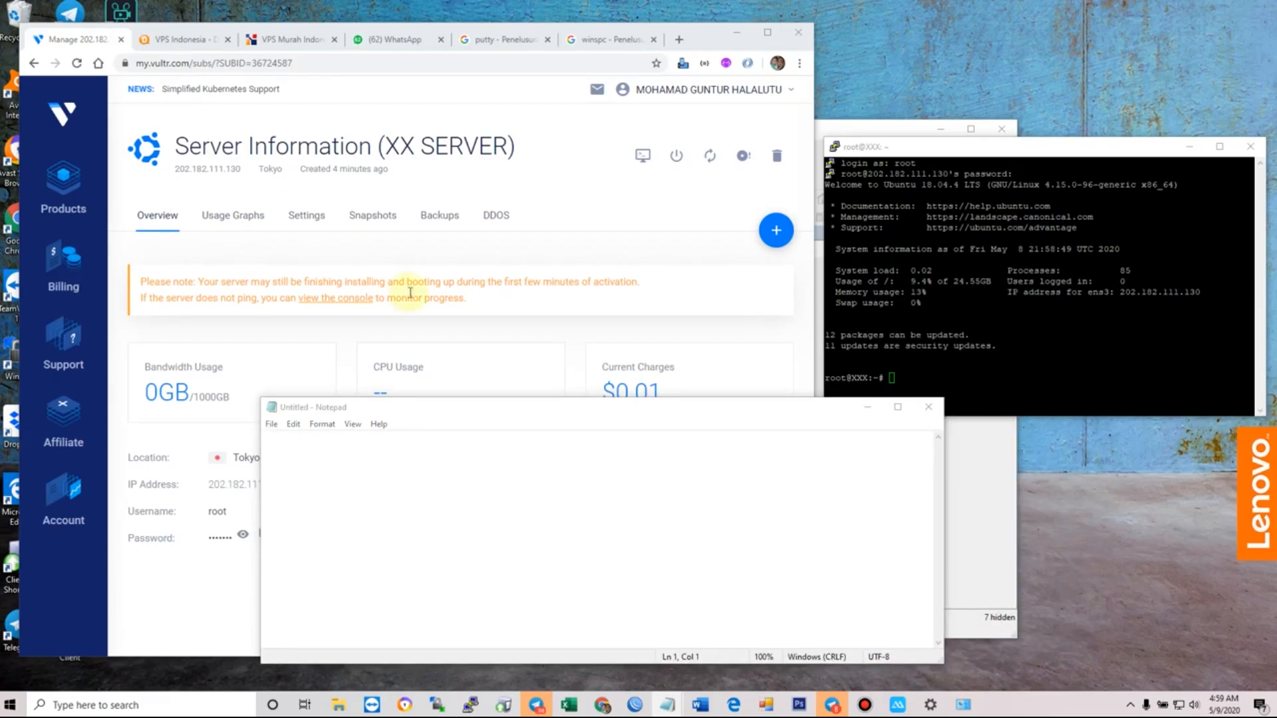
click(373, 473)
key(ctrl+v)
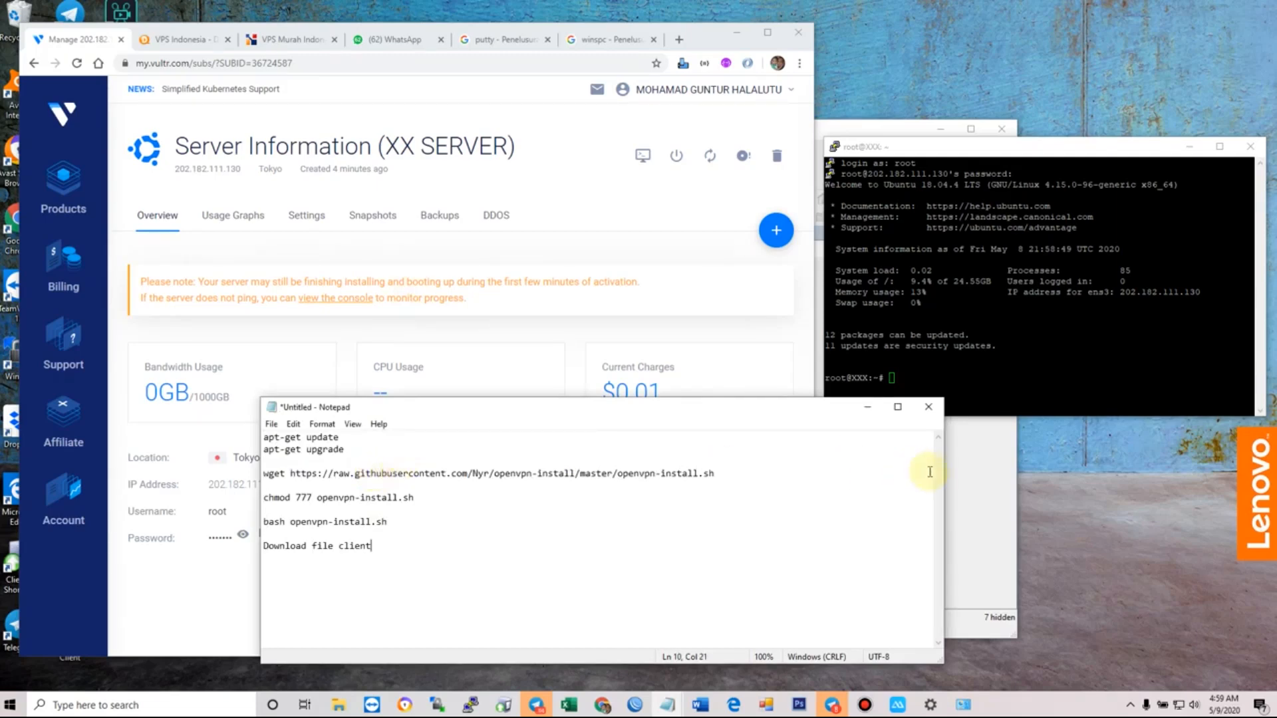
drag(944, 465, 772, 489)
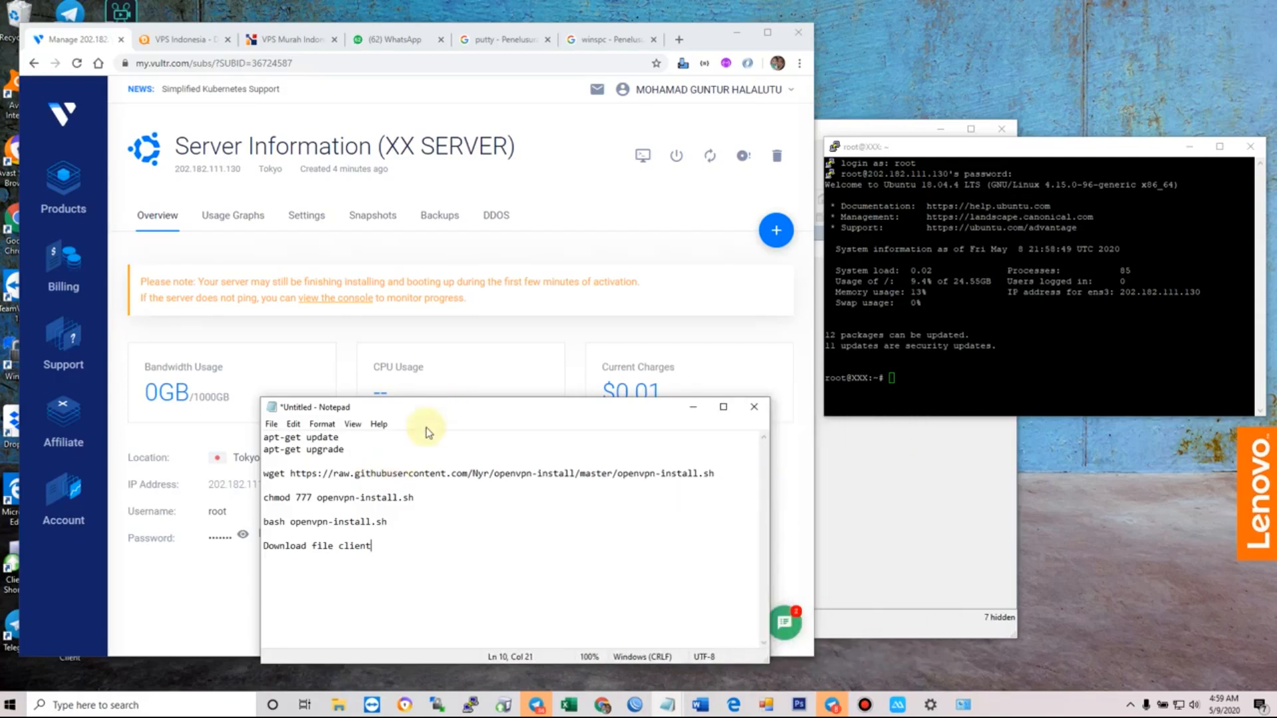
drag(456, 410, 402, 220)
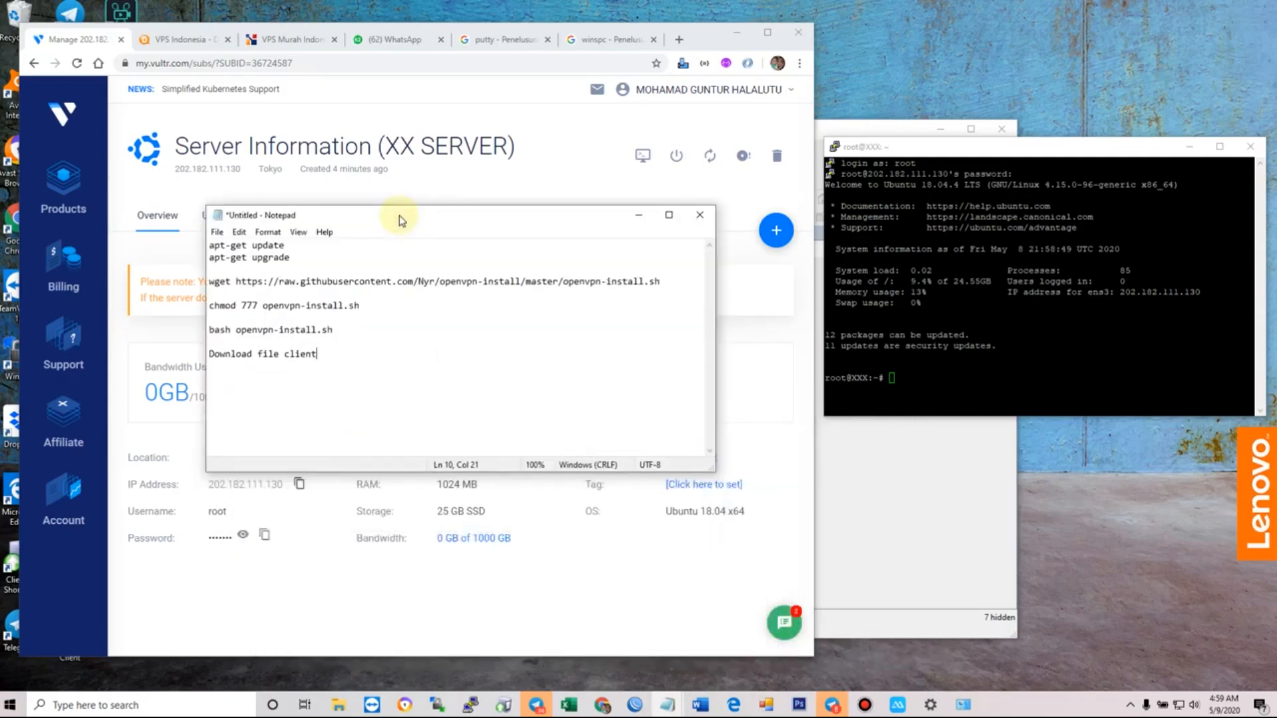
Copy the apt-get update command from the Notepad list and run it in the server's terminal.
drag(285, 245, 201, 246)
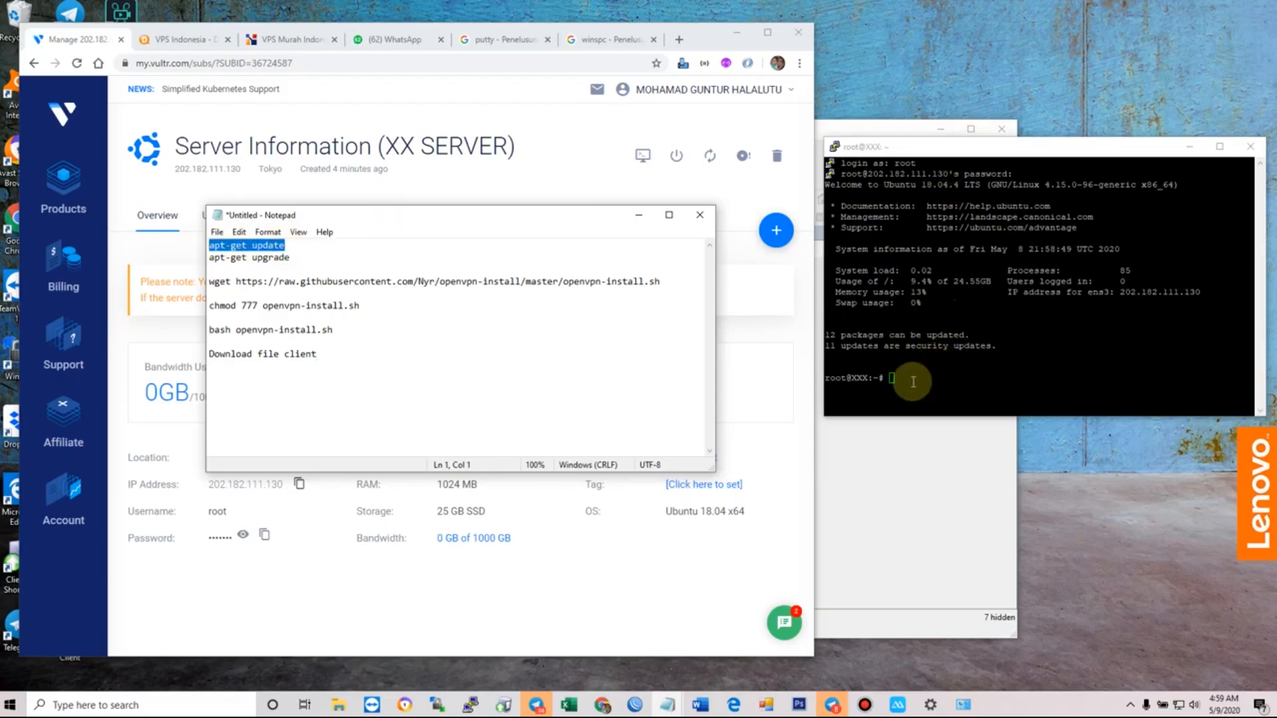
right_click(267, 248)
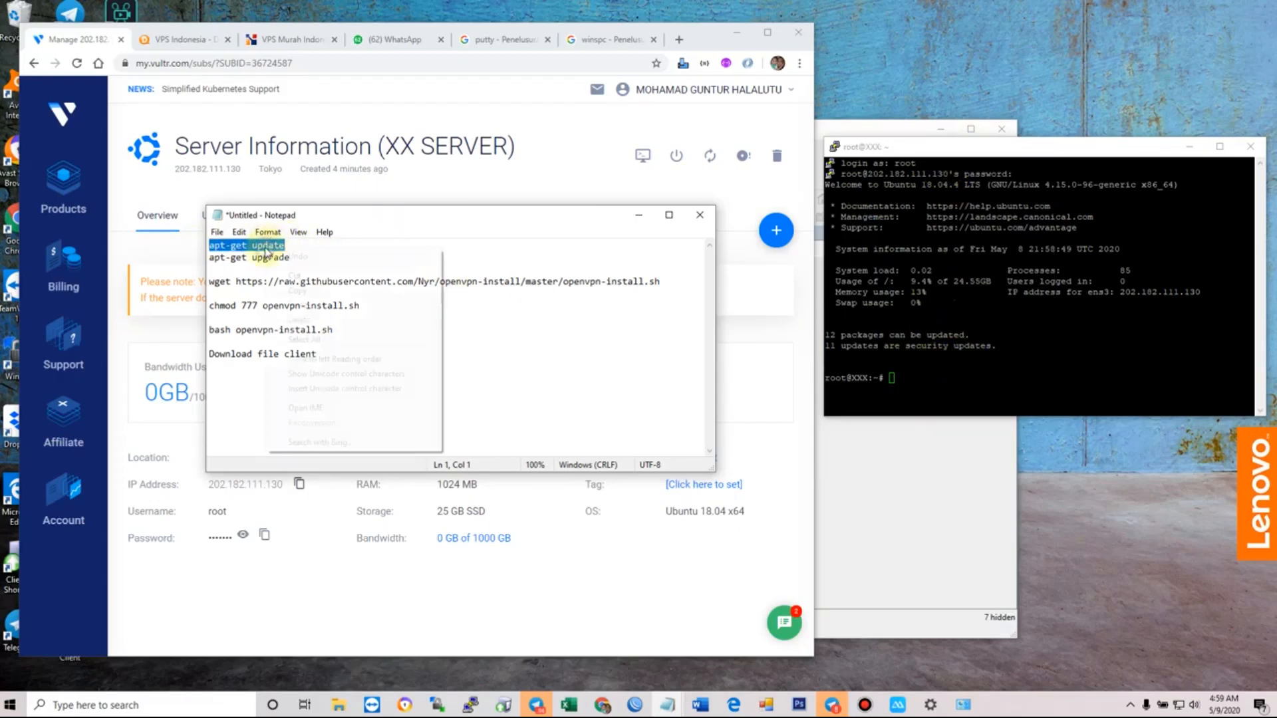
click(298, 290)
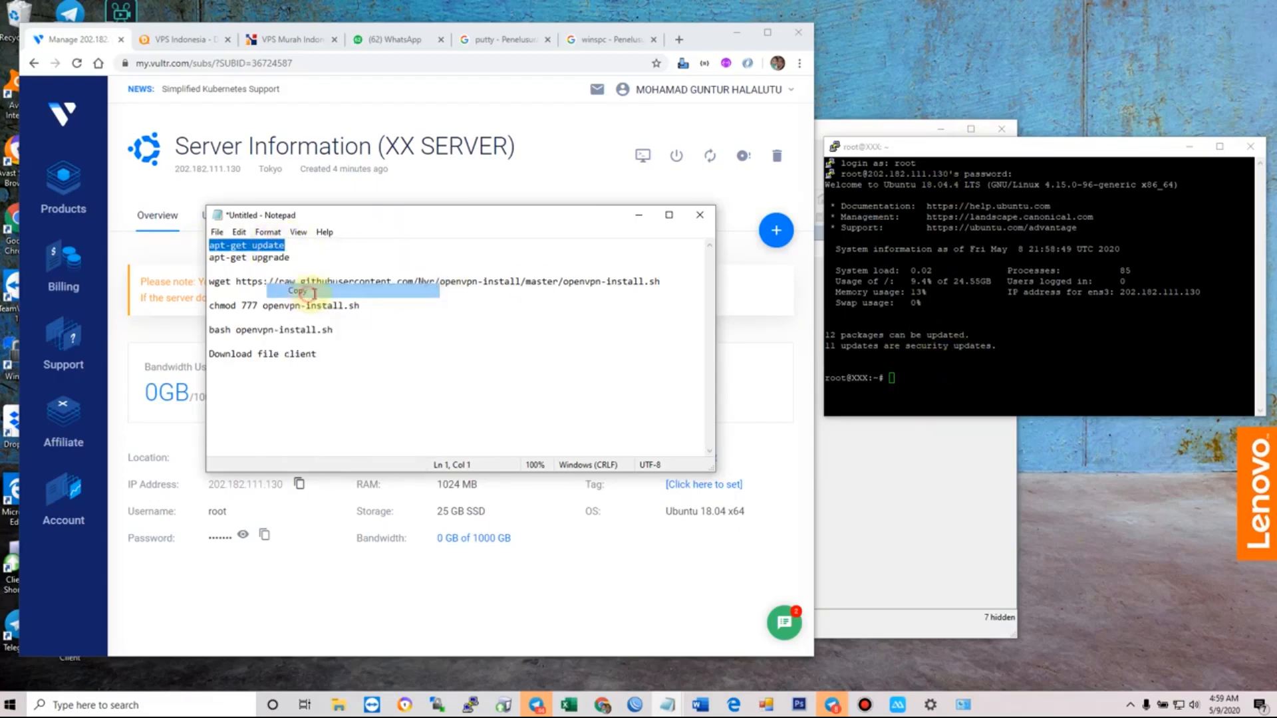
click(999, 153)
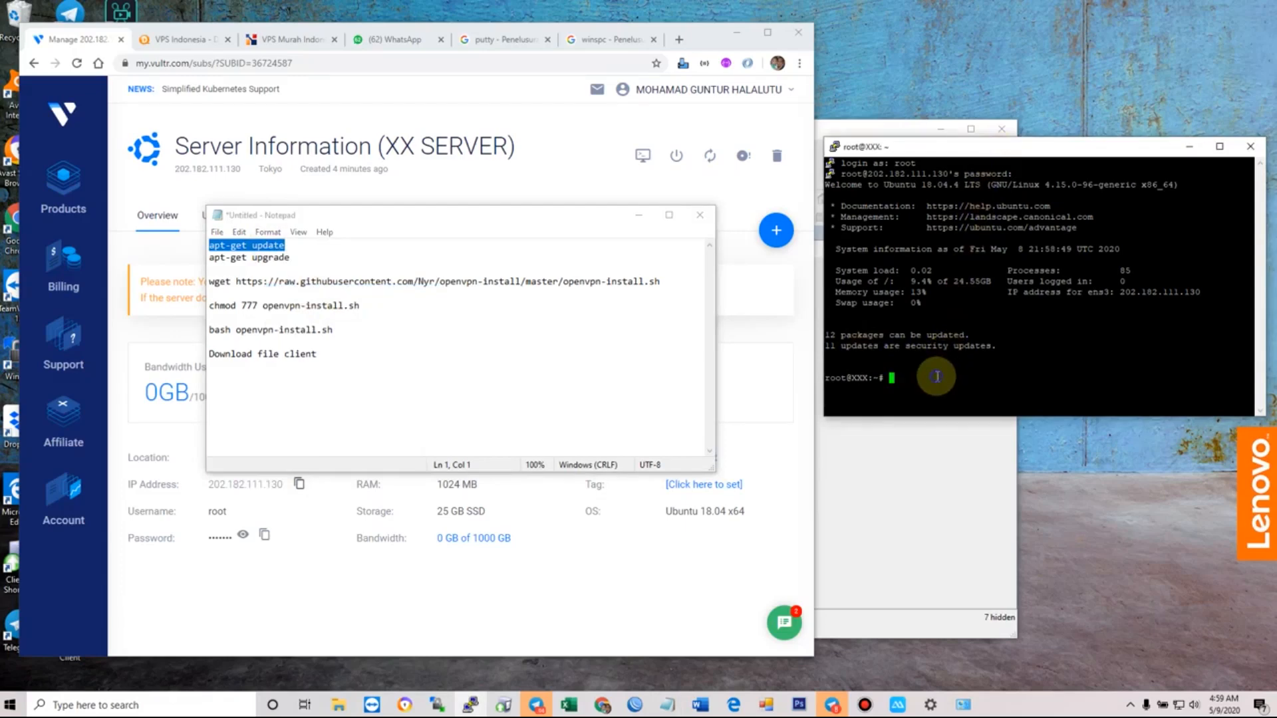
right_click(938, 373)
key(Return)
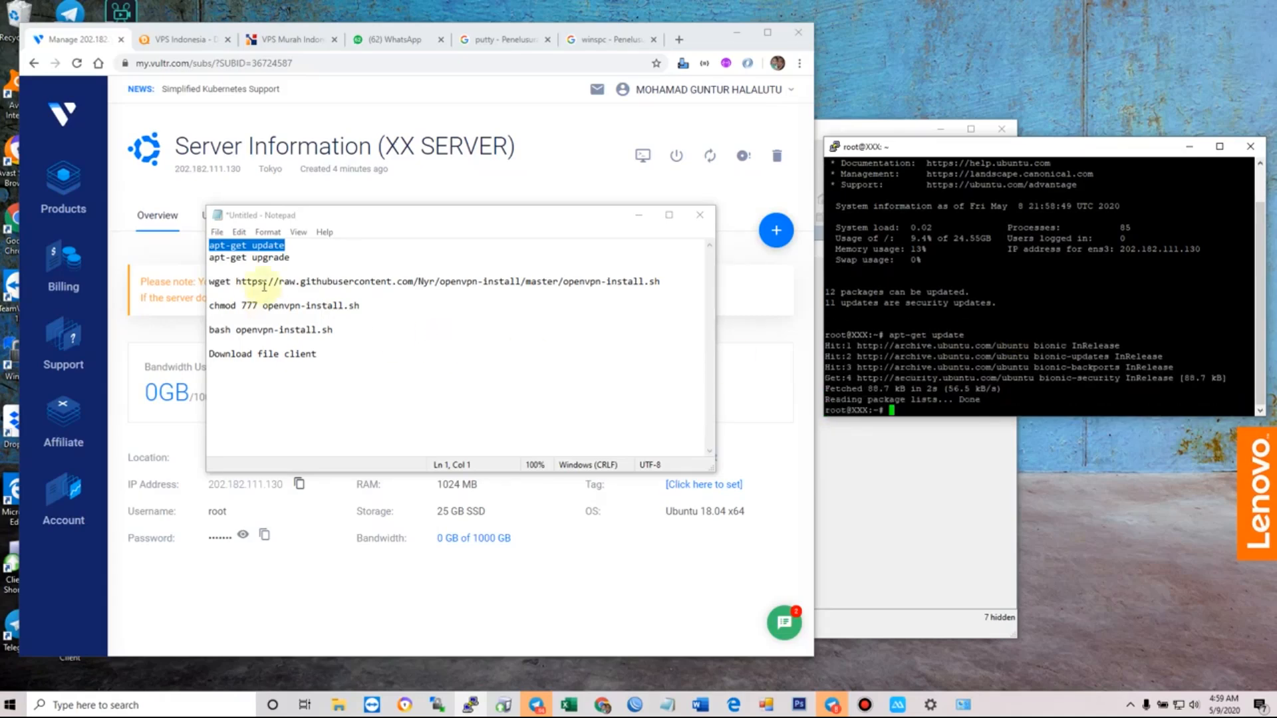
Copy the apt-get upgrade command from the Notepad list, run it in the terminal, and answer y to continue.
drag(296, 258, 209, 258)
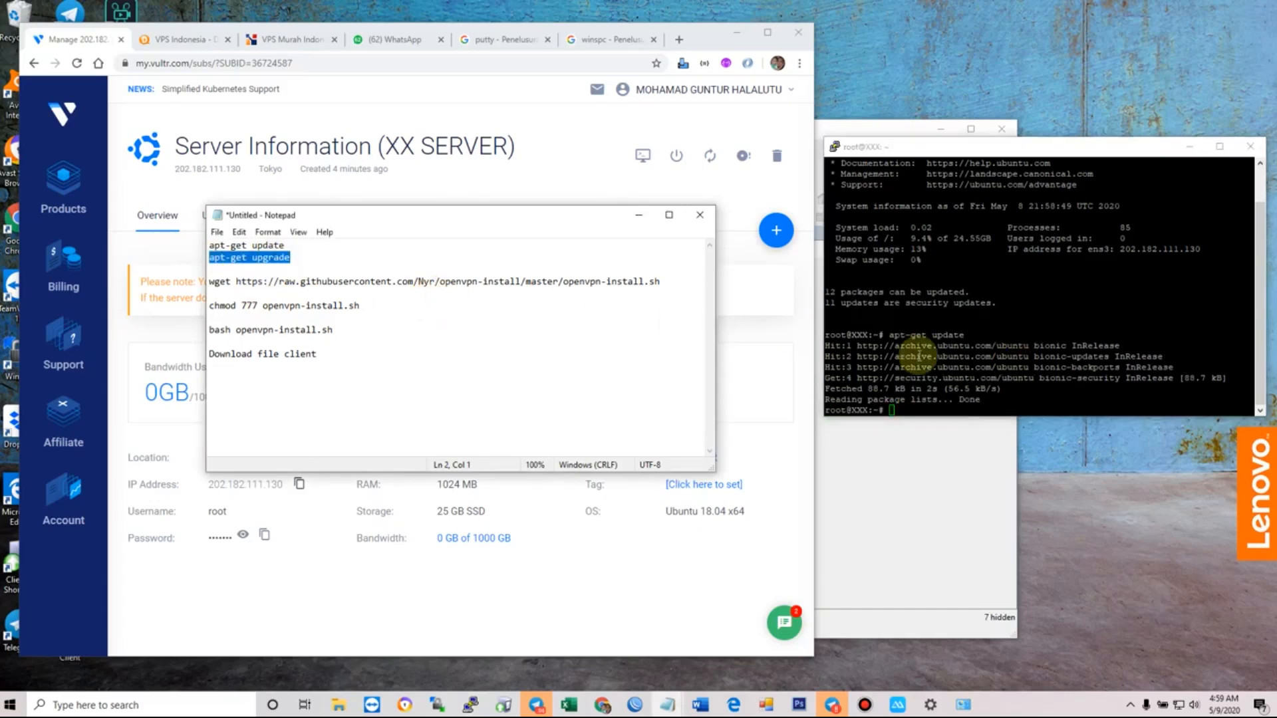
right_click(266, 260)
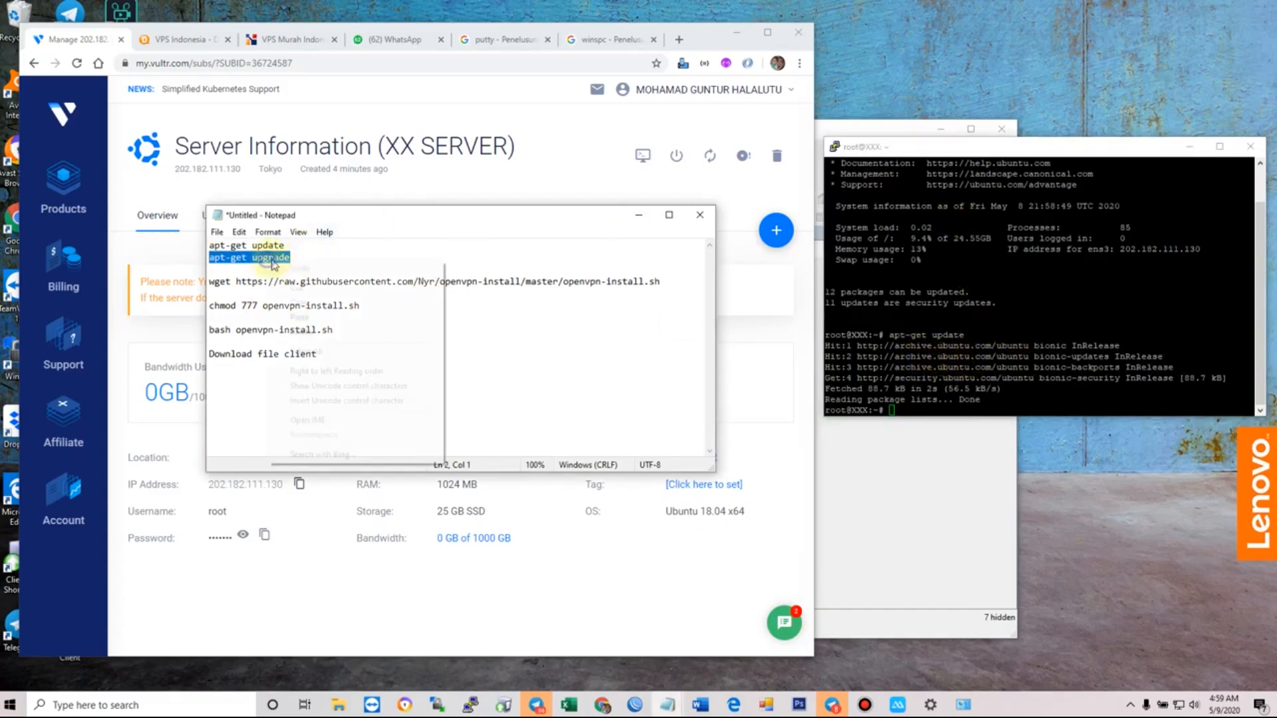
click(301, 302)
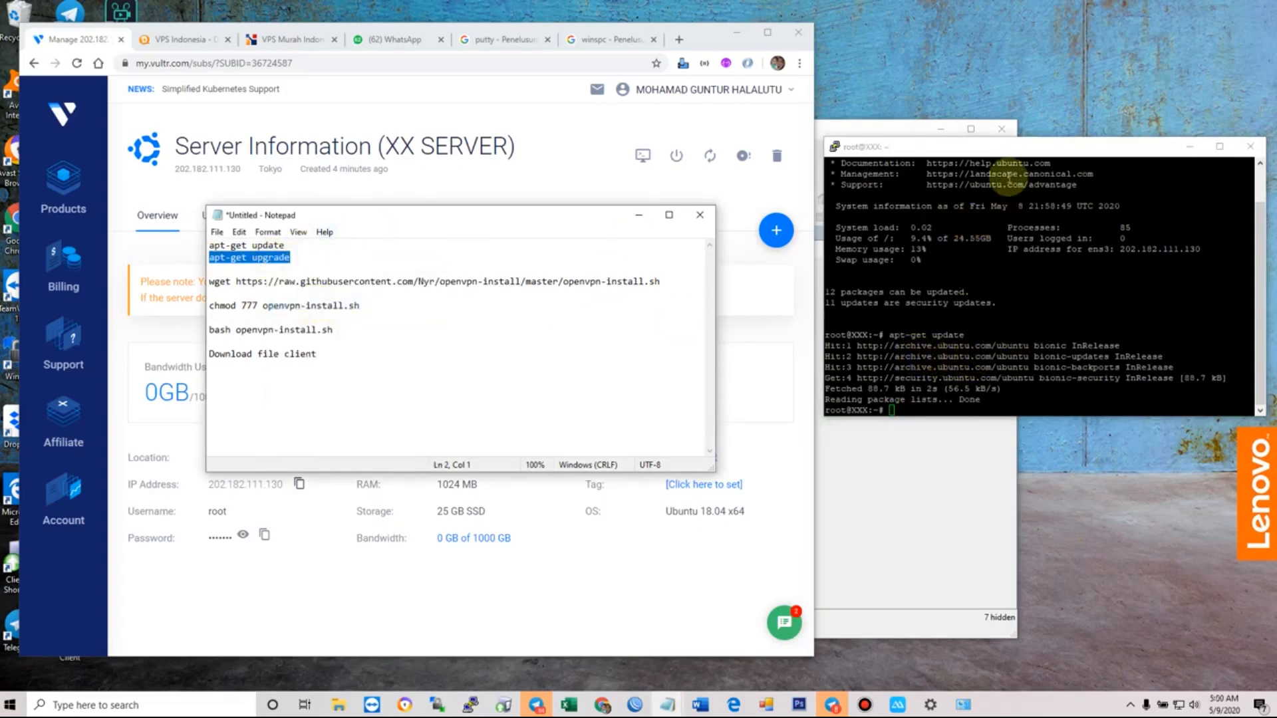
click(986, 148)
right_click(1007, 326)
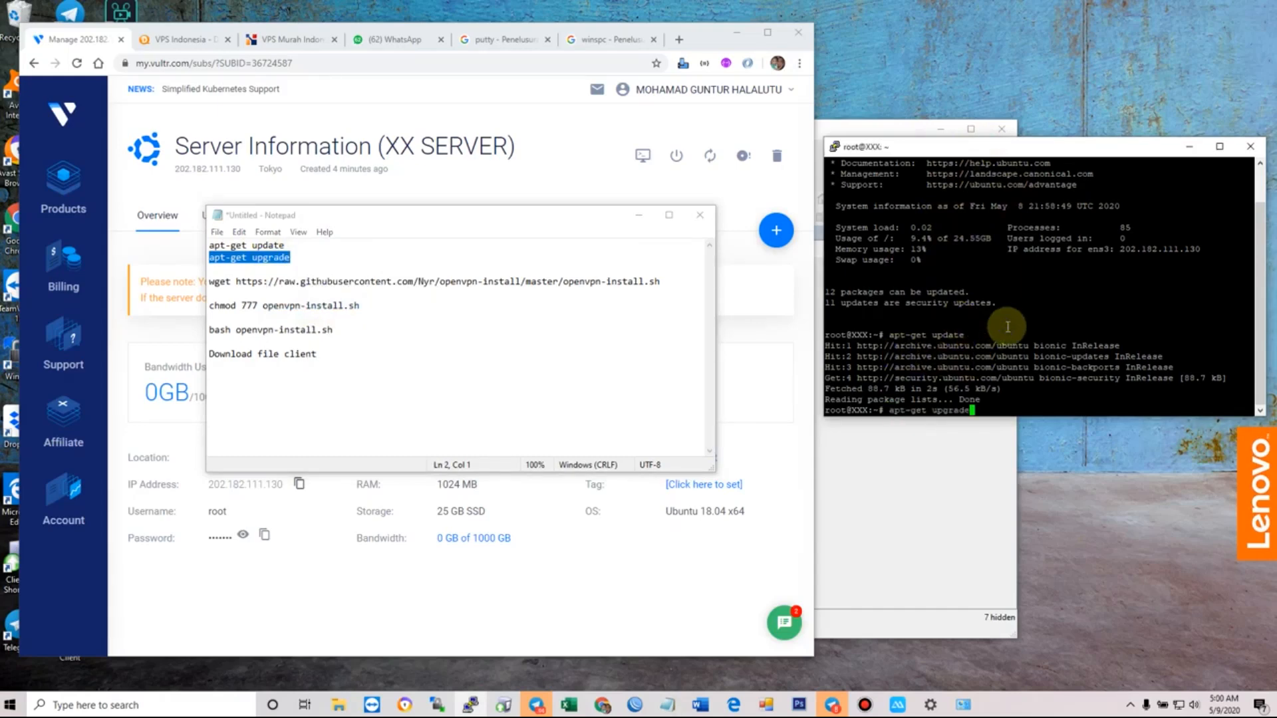
key(Return)
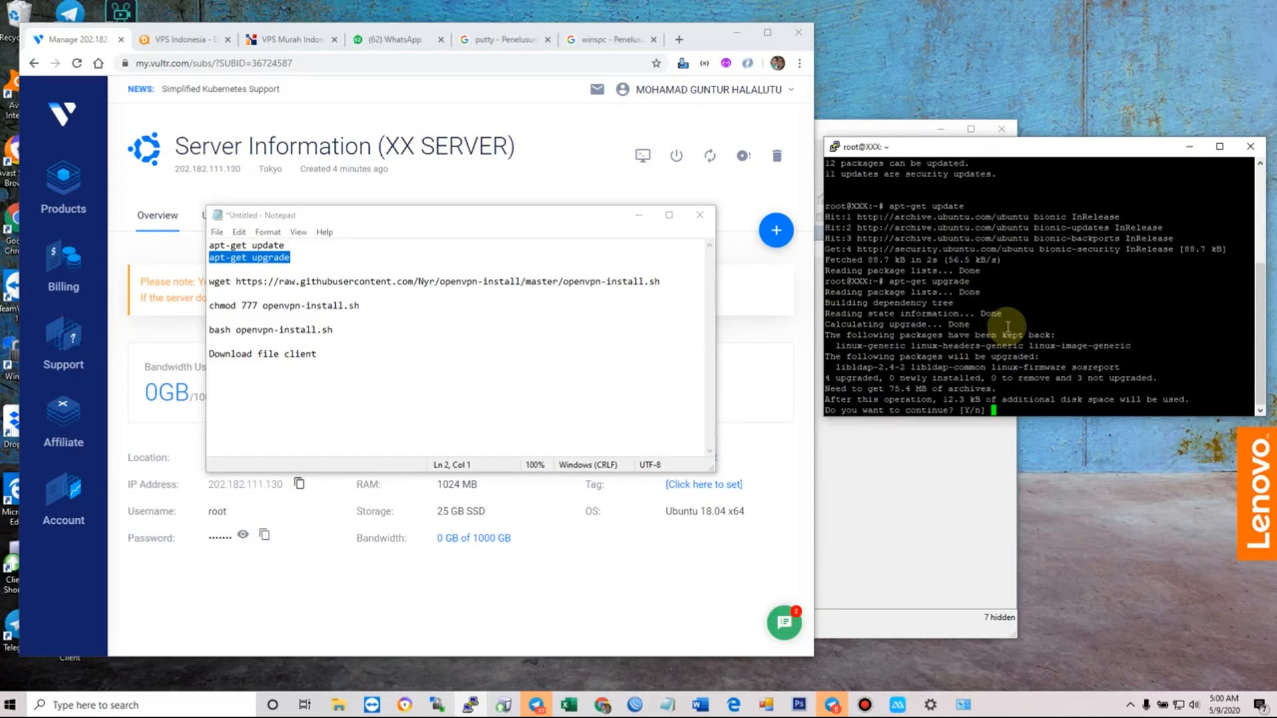
text(y)
key(Return)
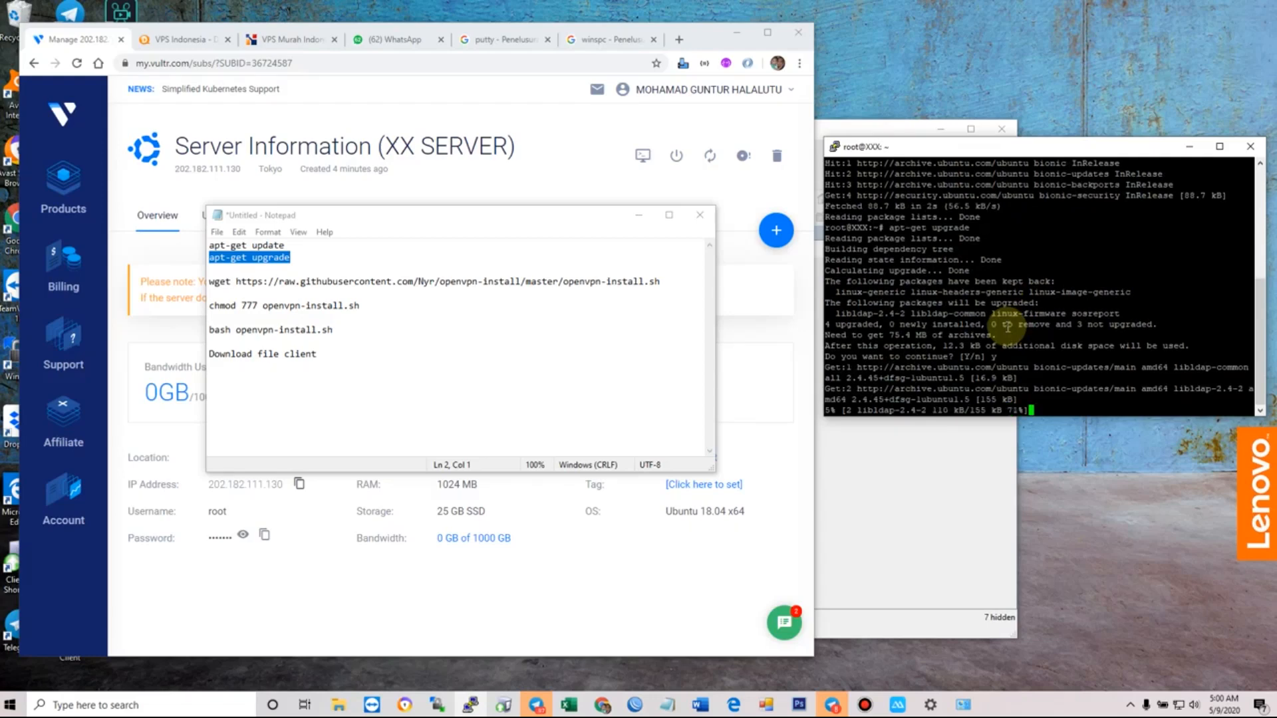
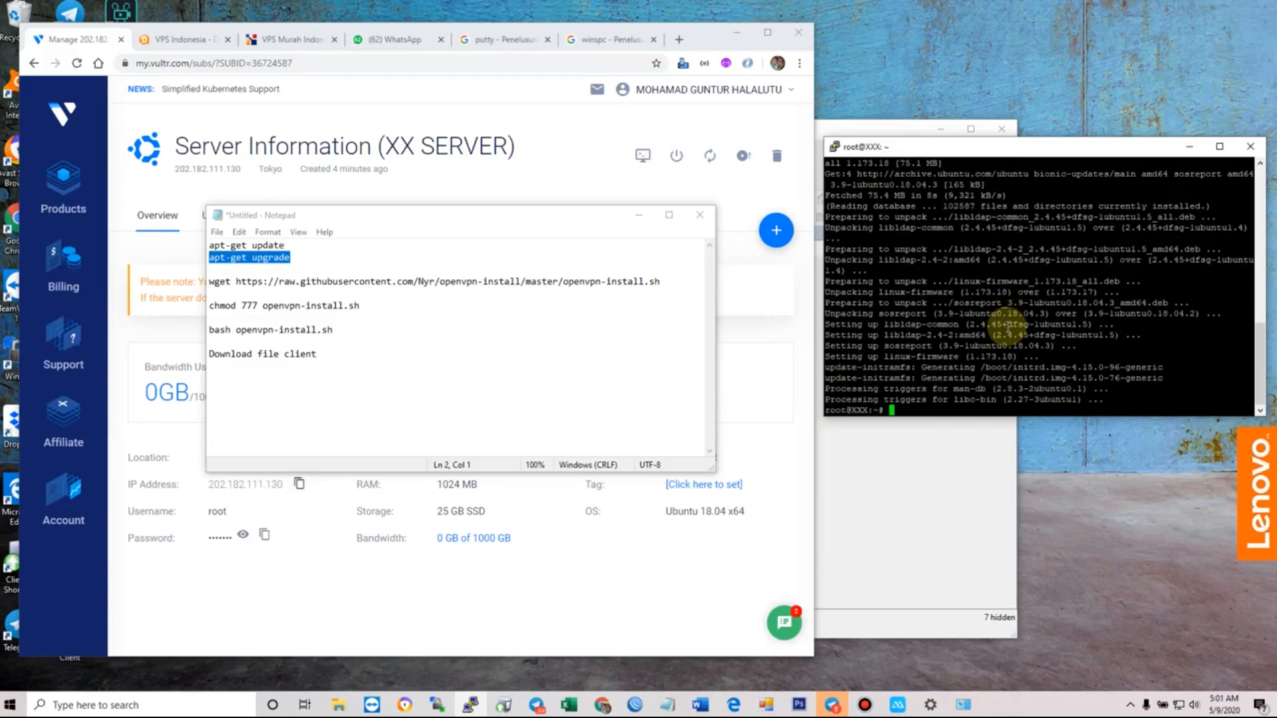
Copy the wget command for openvpn-install.sh from the Notepad list and run it in the server's terminal.
drag(660, 281, 255, 290)
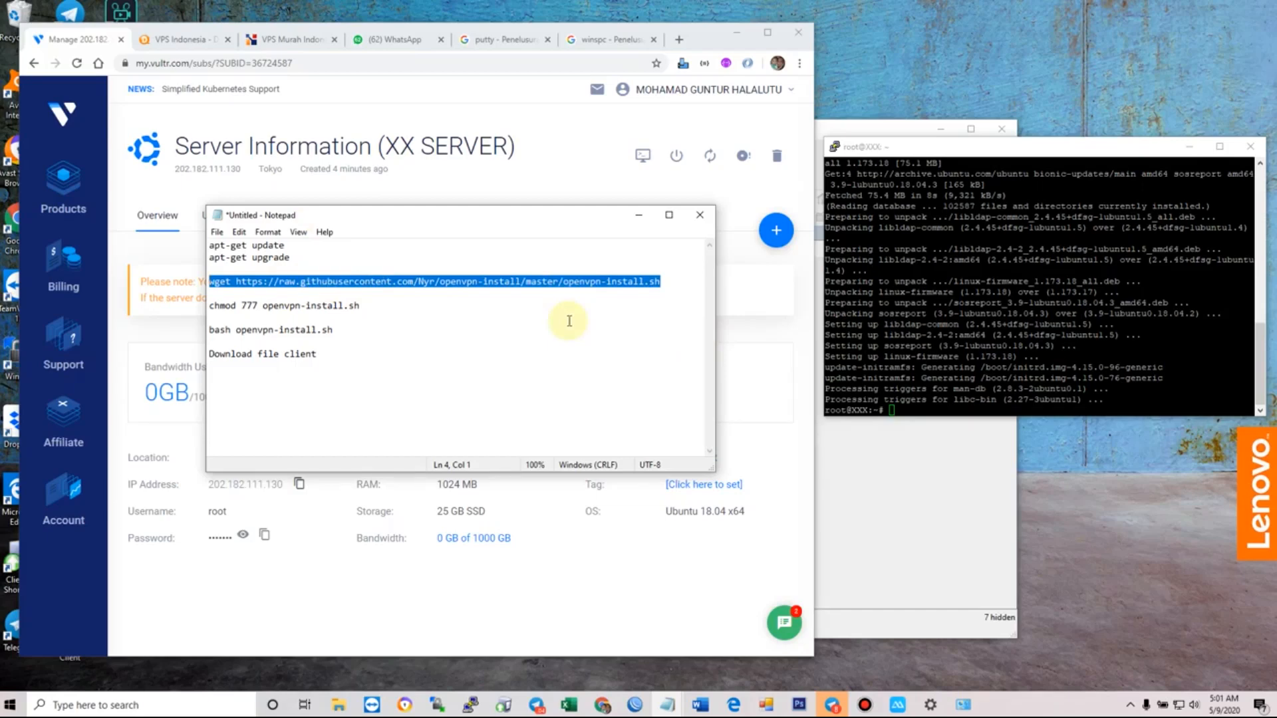
right_click(619, 283)
click(651, 324)
click(918, 399)
right_click(921, 399)
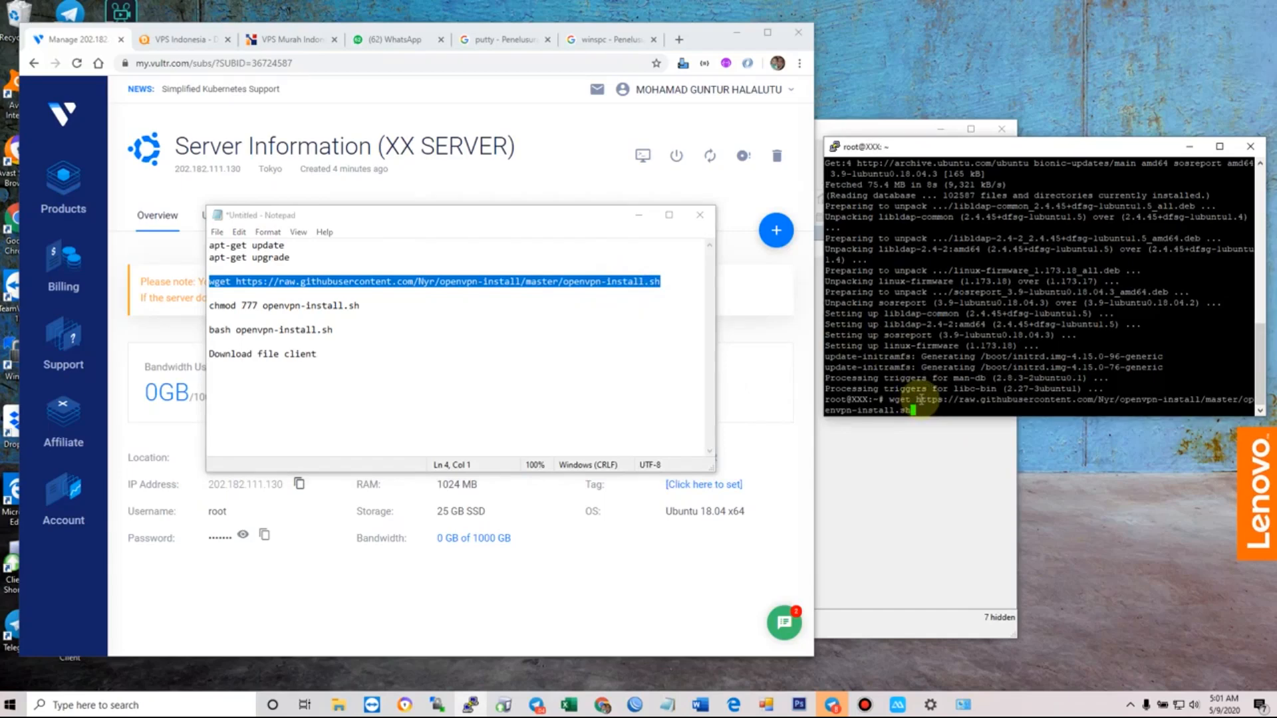
key(Return)
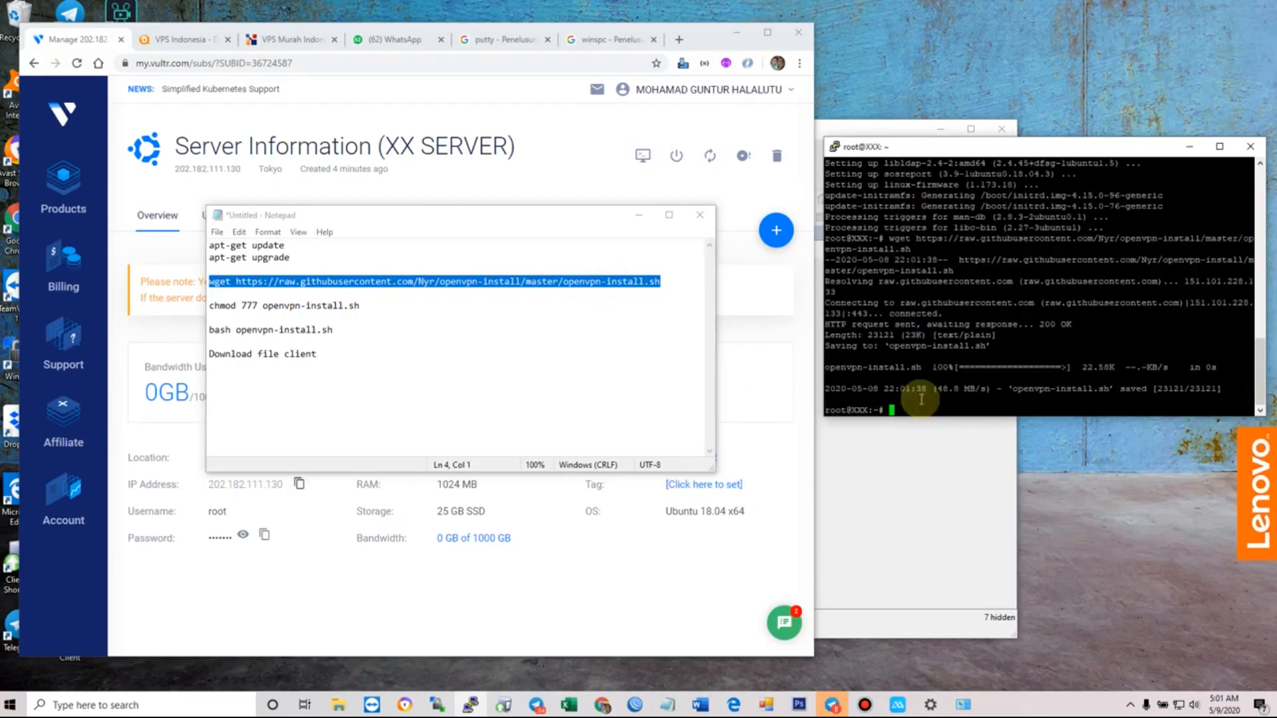
Copy the chmod 777 openvpn-install.sh command from the Notepad list and run it in the terminal.
drag(362, 306, 203, 308)
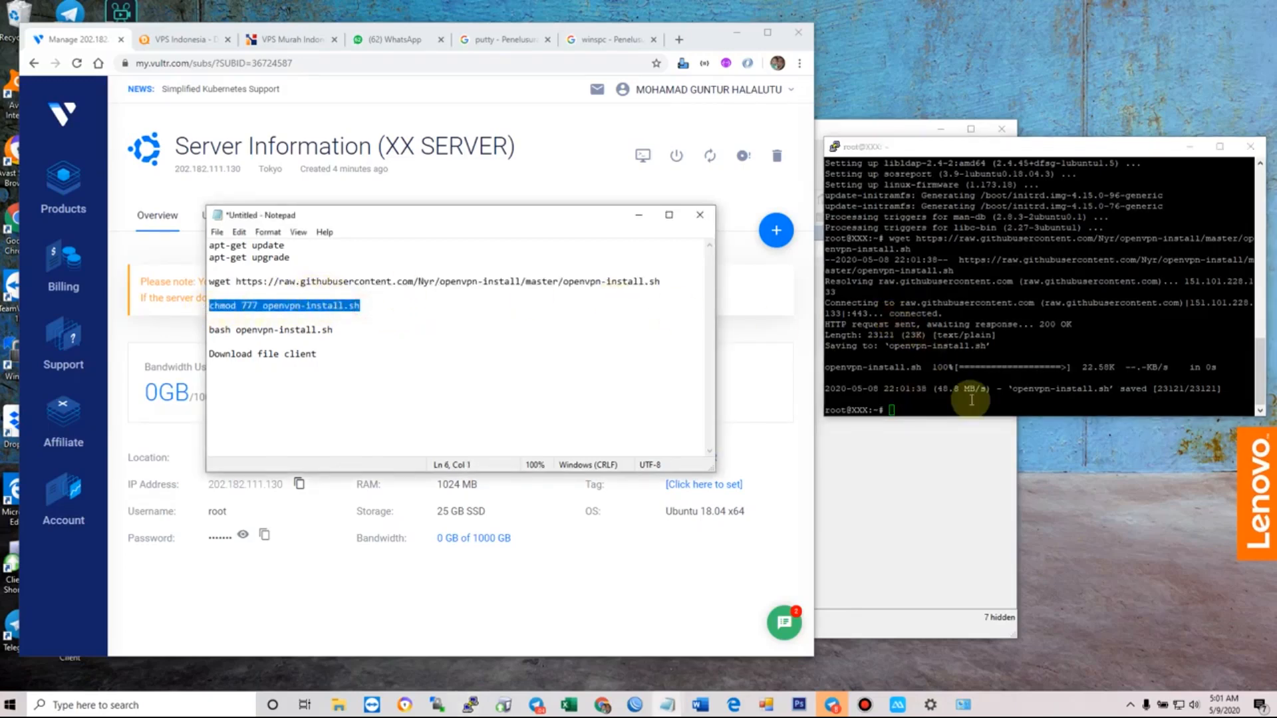
right_click(935, 361)
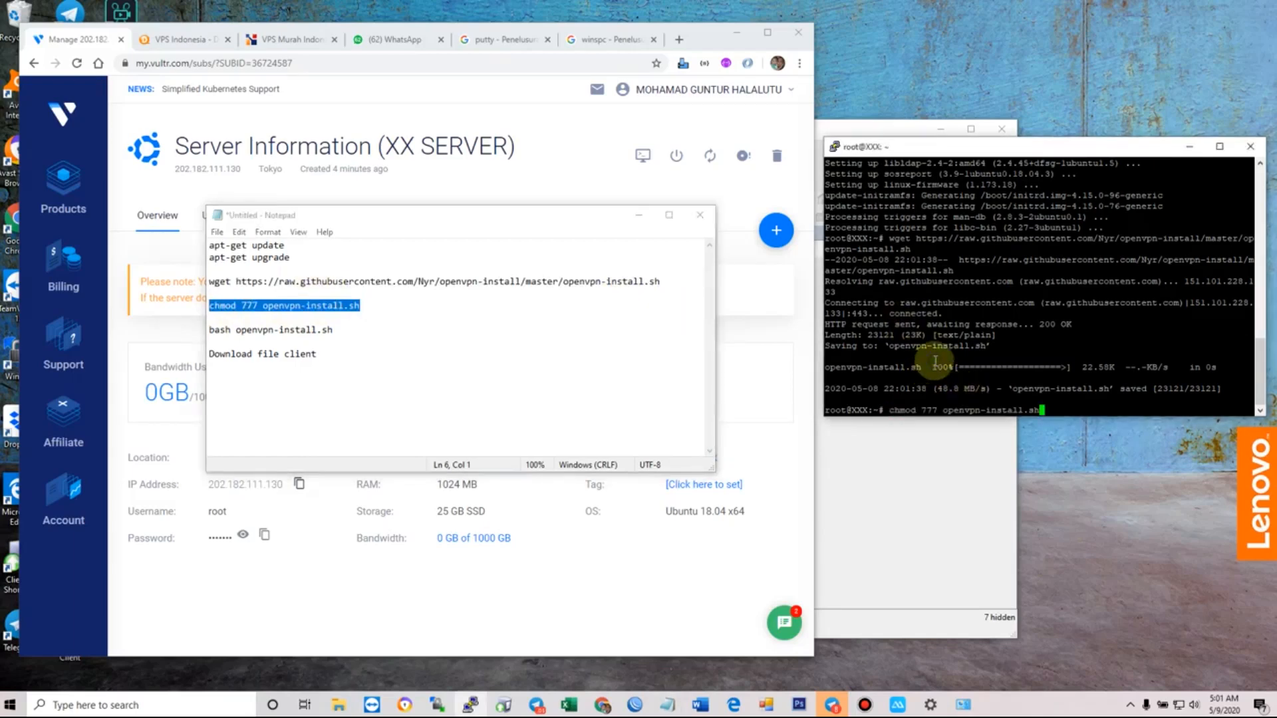
key(Return)
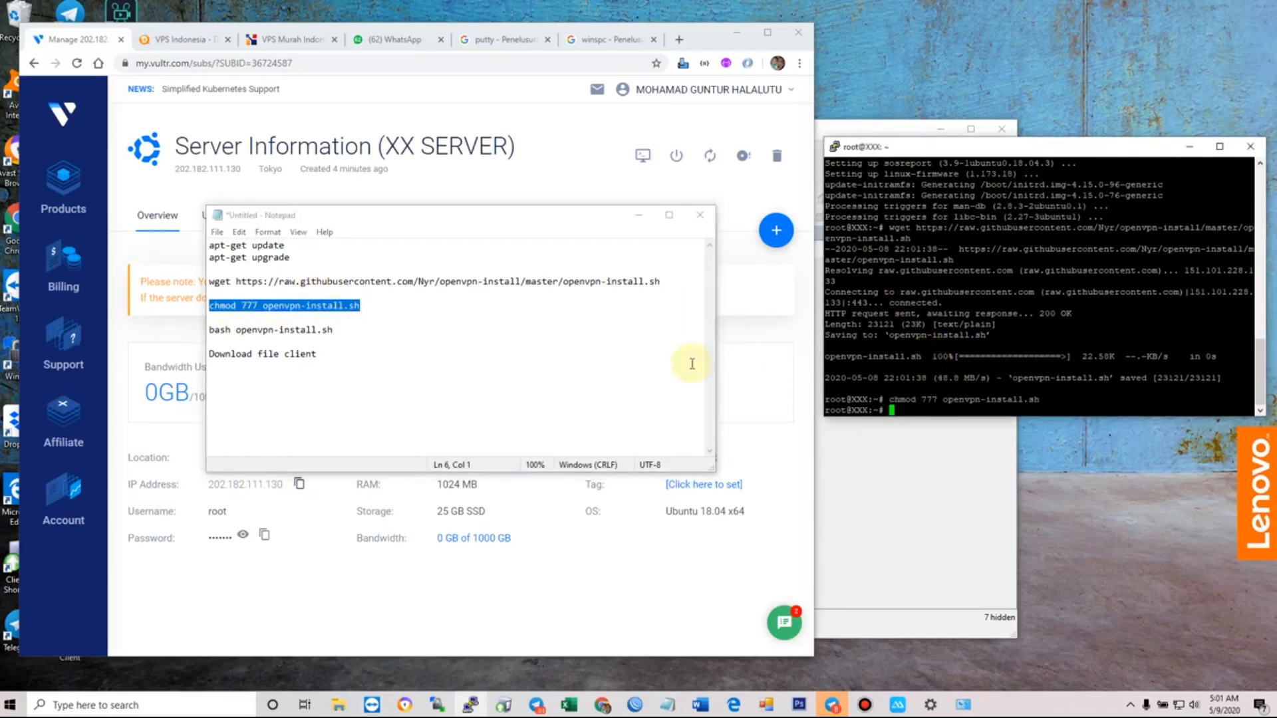
Copy the bash openvpn-install.sh command from the Notepad list and run it in the terminal to start the OpenVPN installer.
drag(337, 330, 209, 331)
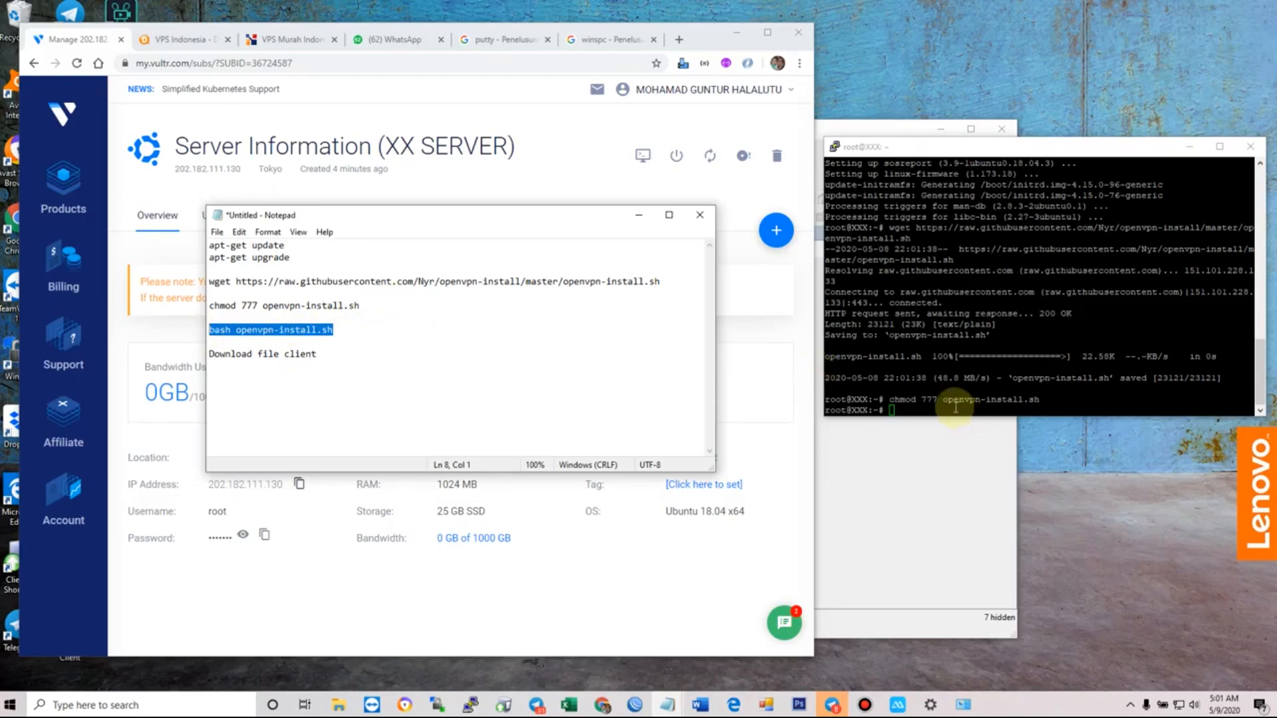
right_click(924, 382)
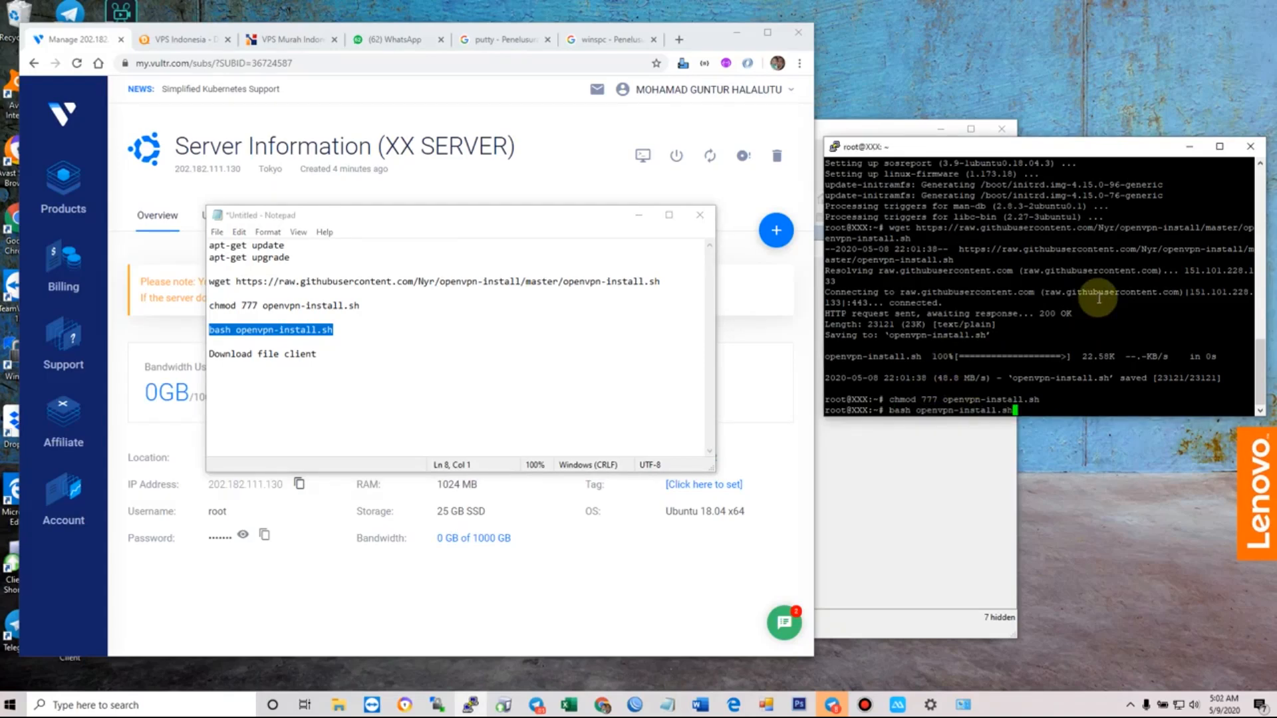
key(Return)
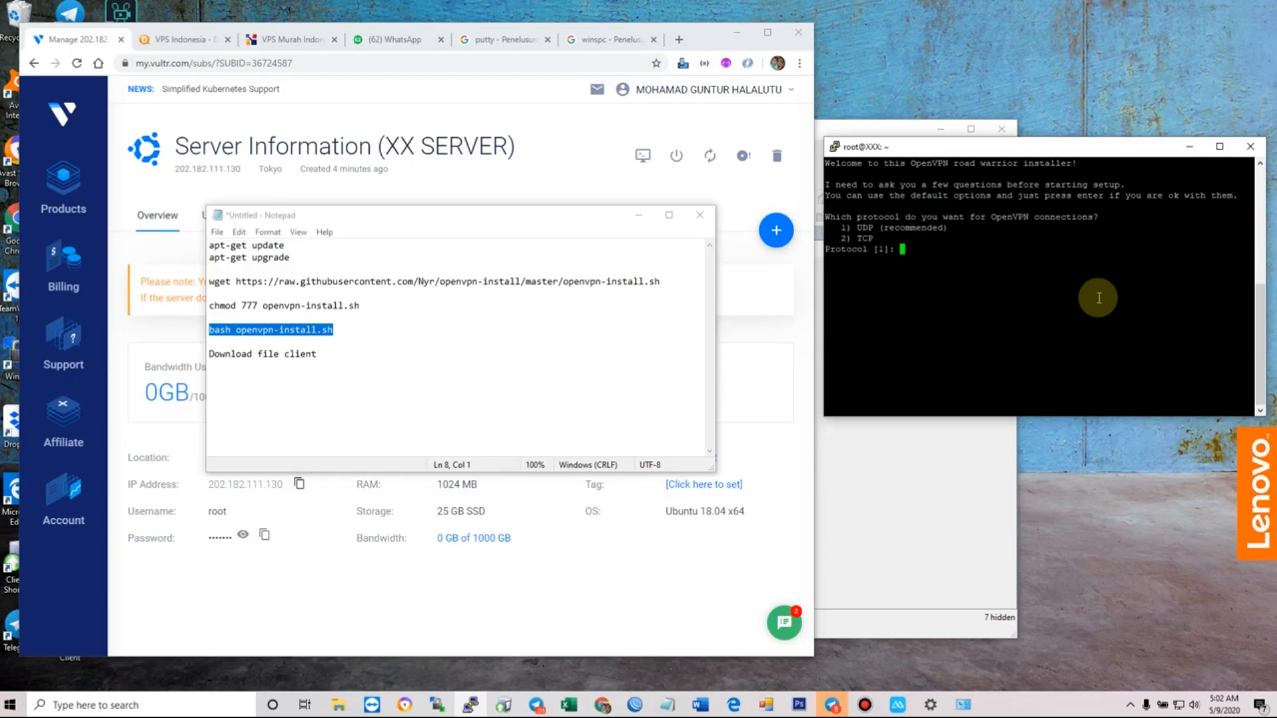
Accept the installer's defaults: UDP protocol, port 1194 and the current system resolvers as DNS.
key(Return)
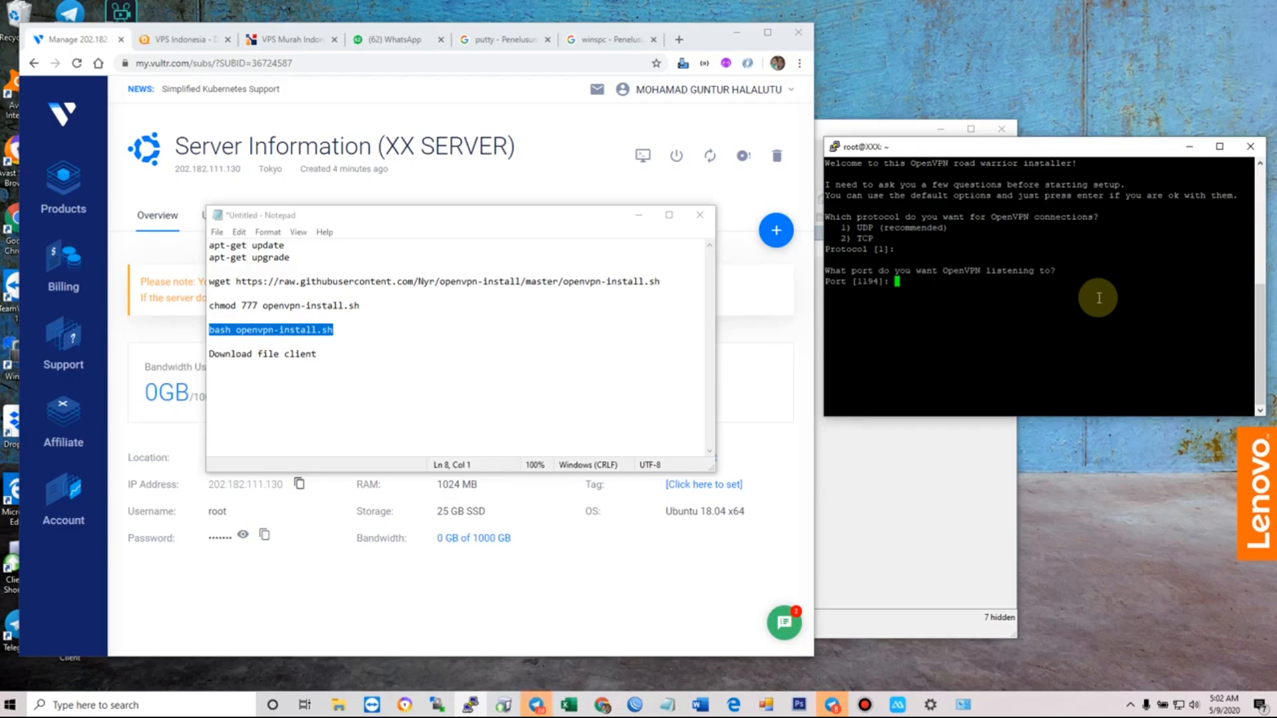
key(Return)
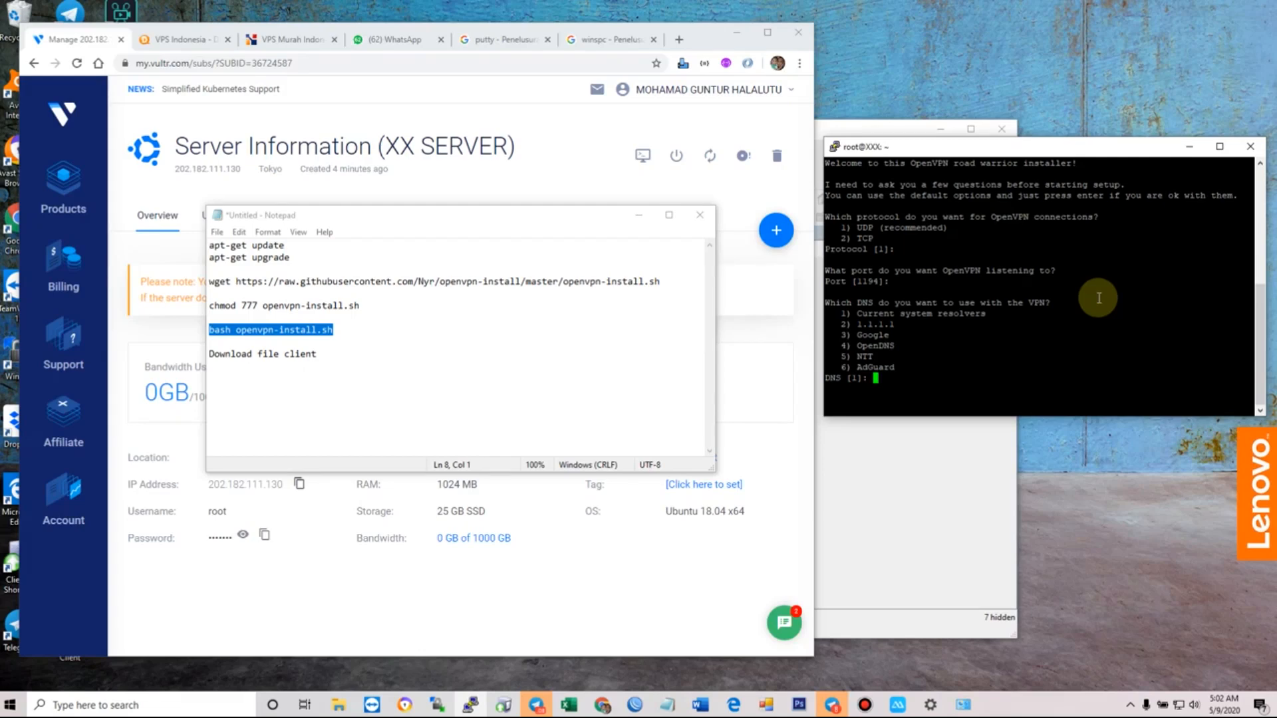
key(Return)
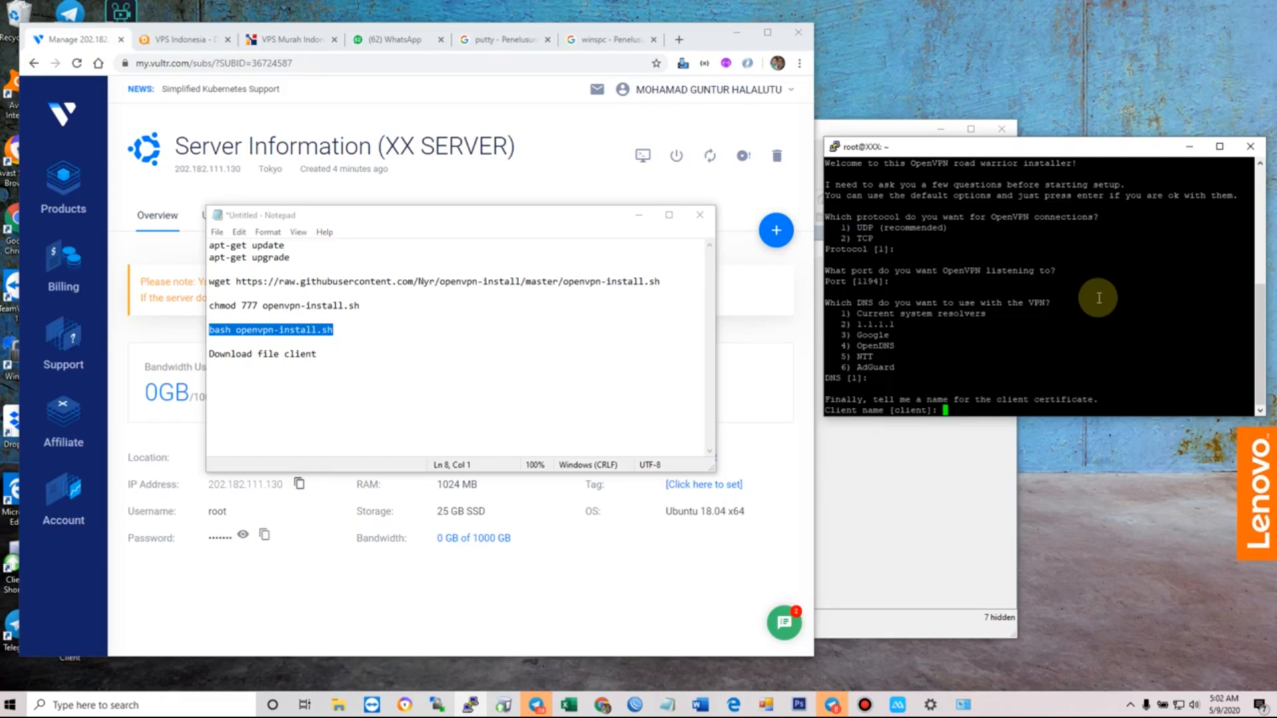
Name the client certificate serversaya and continue with the OpenVPN server setup.
text(serversaya)
key(Return)
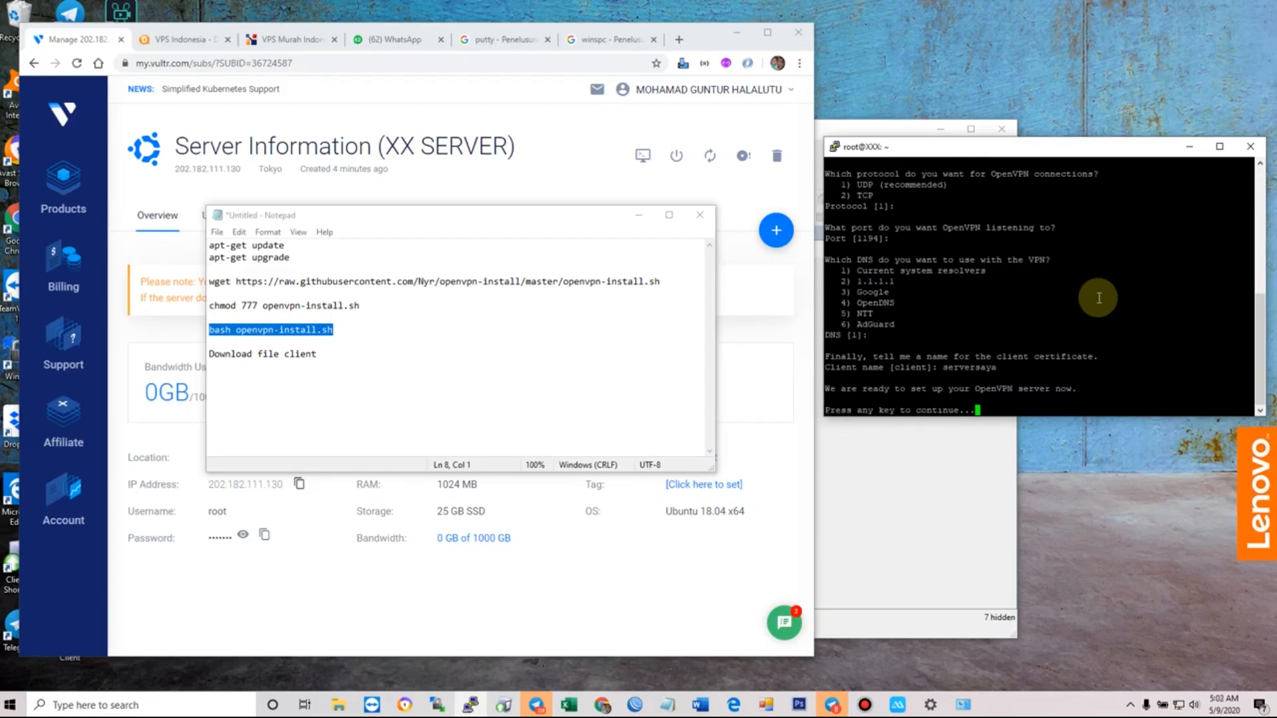
key(Return)
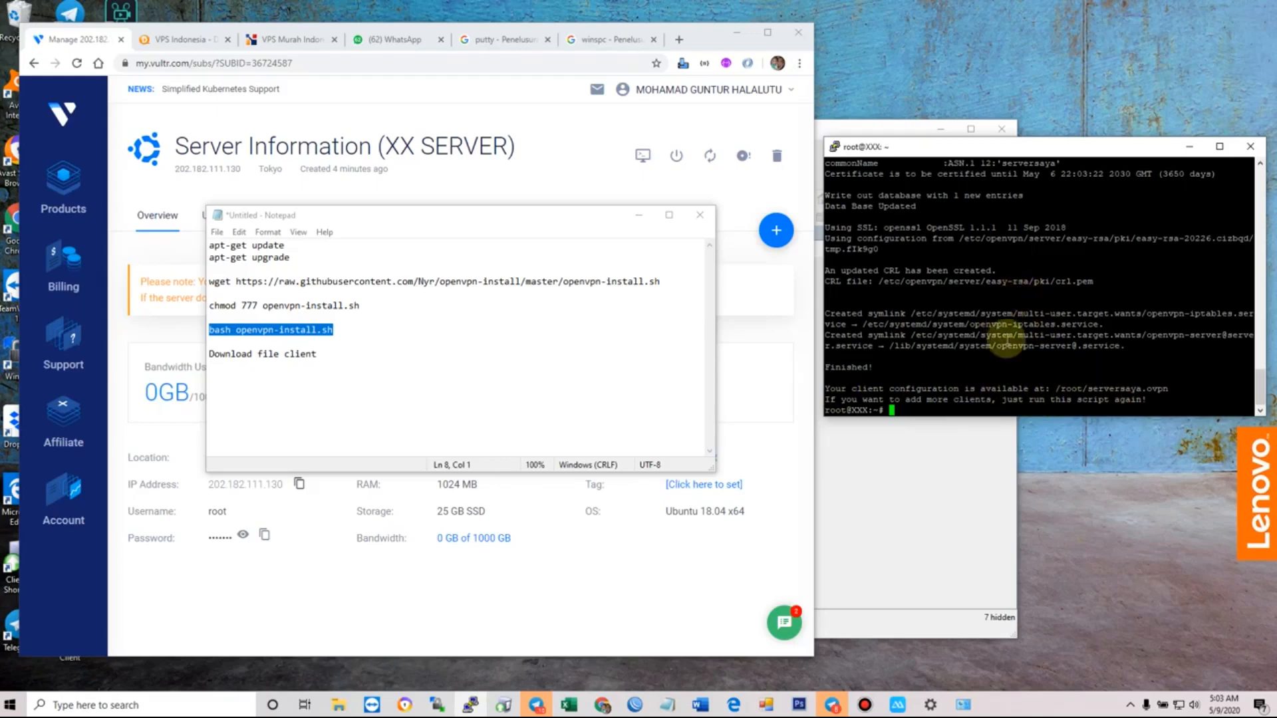
In WinSCP, start a new session with the server's IP address copied from Vultr as host name and root as user name.
click(445, 709)
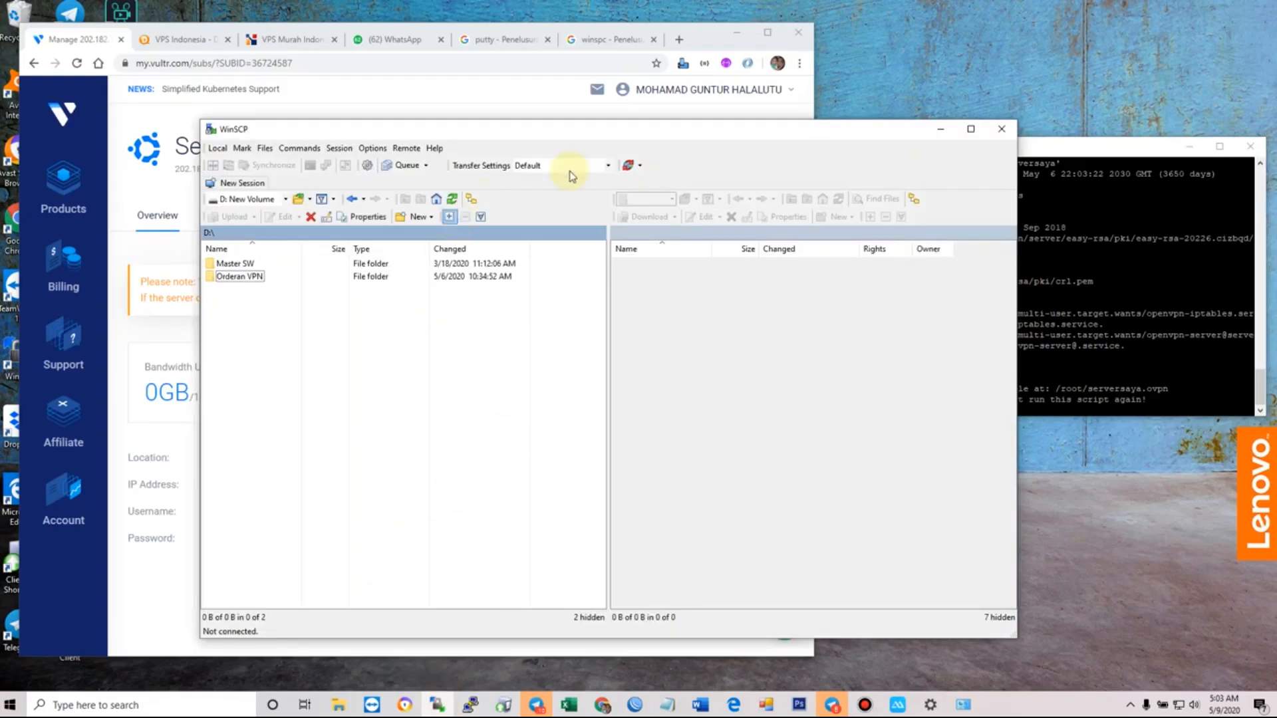
click(242, 182)
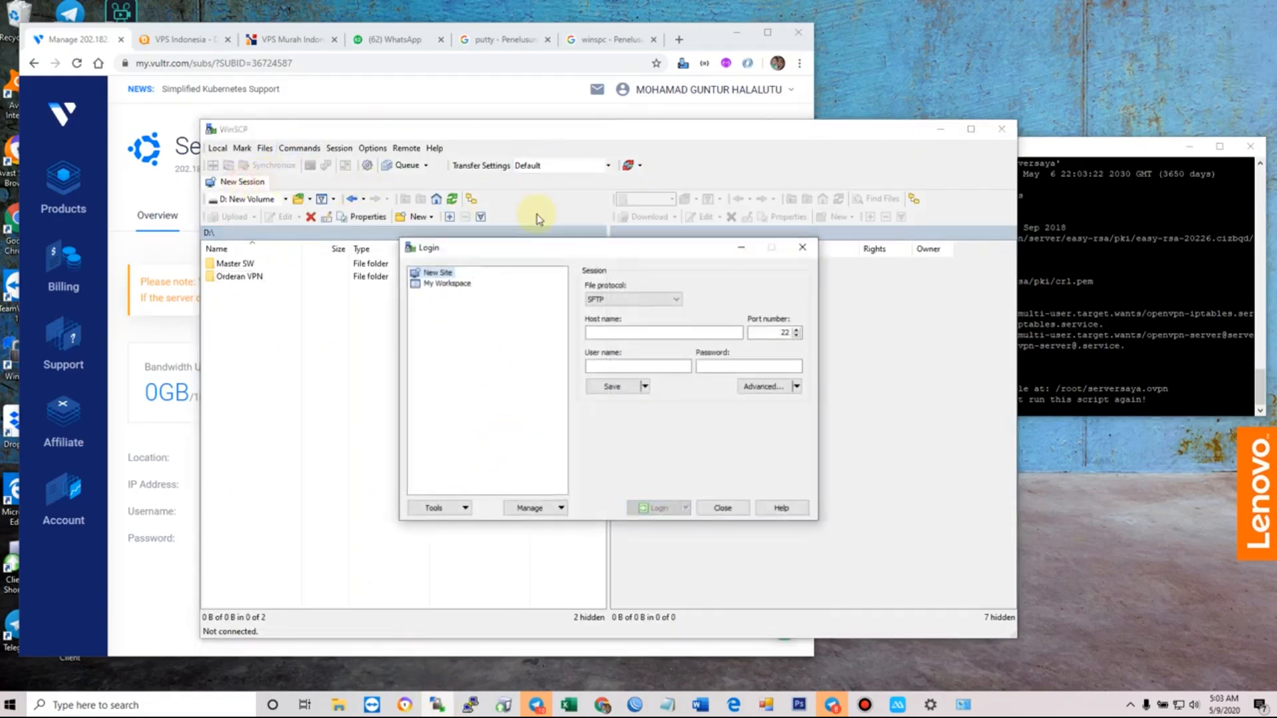
click(160, 572)
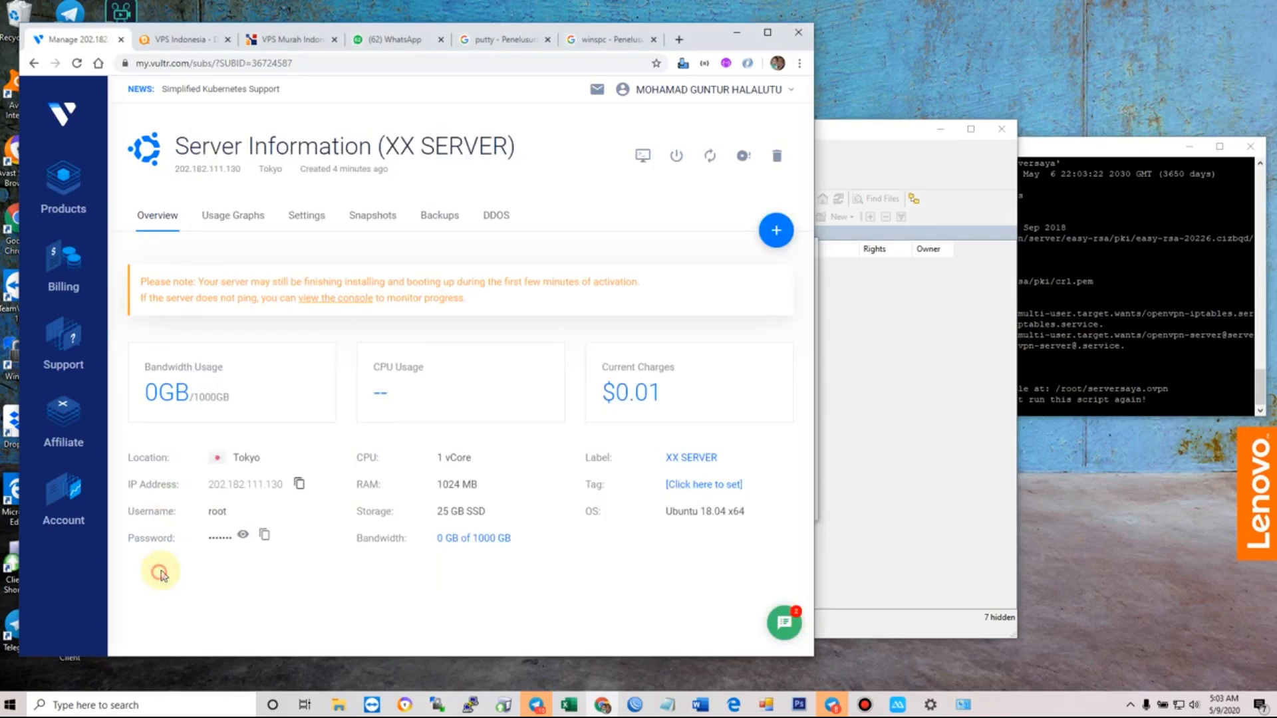
click(299, 484)
click(936, 373)
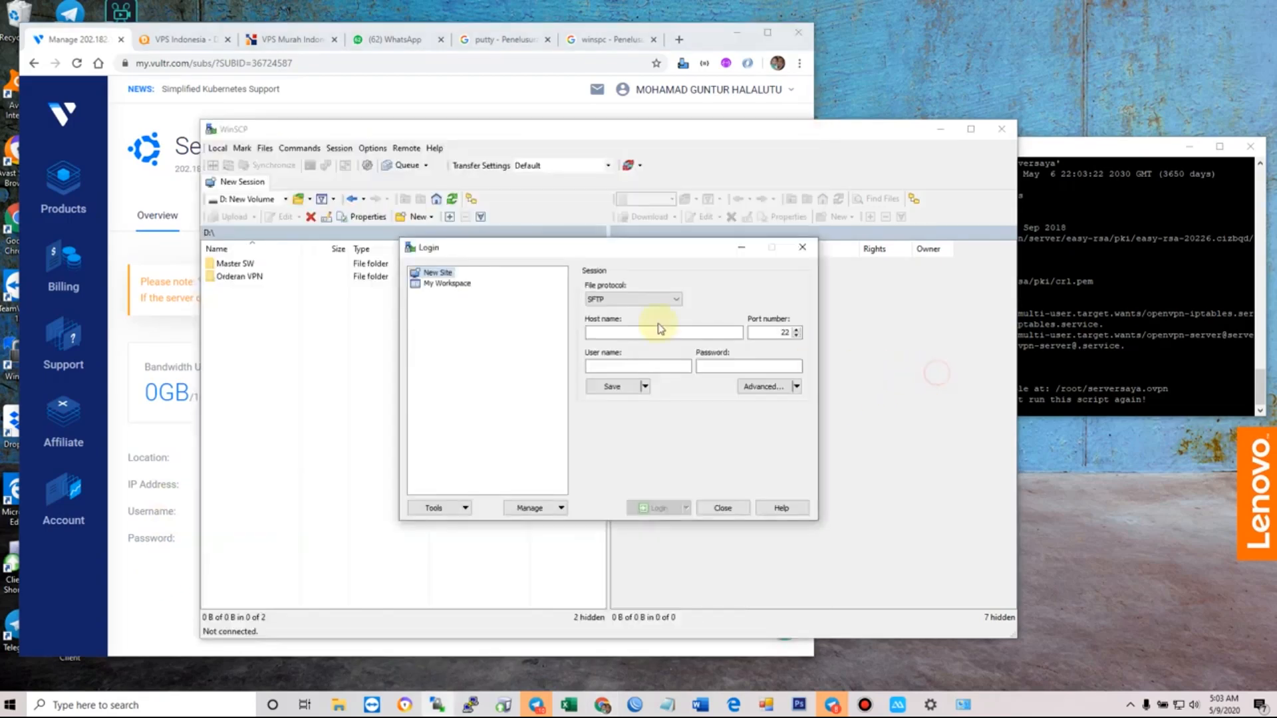
click(648, 332)
key(ctrl+v)
click(610, 367)
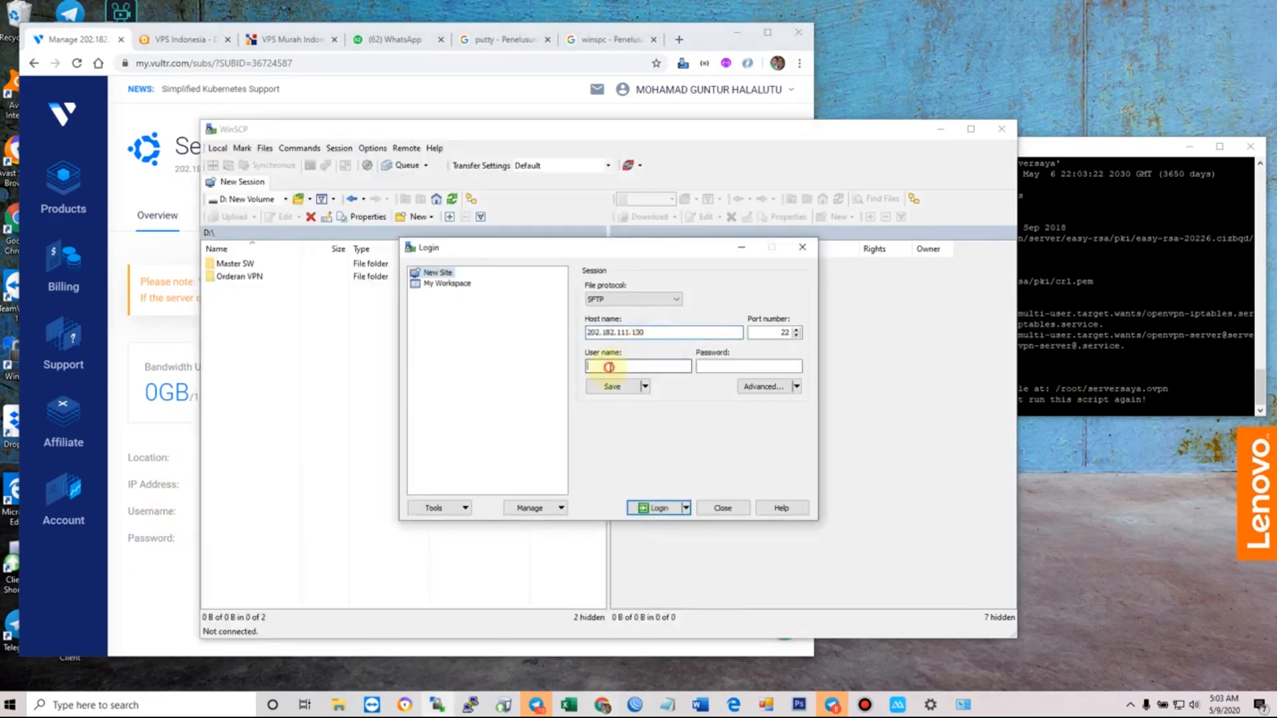
text(root)
Copy the server's root password from Vultr into the WinSCP password field, log in and accept the server's host key.
click(163, 583)
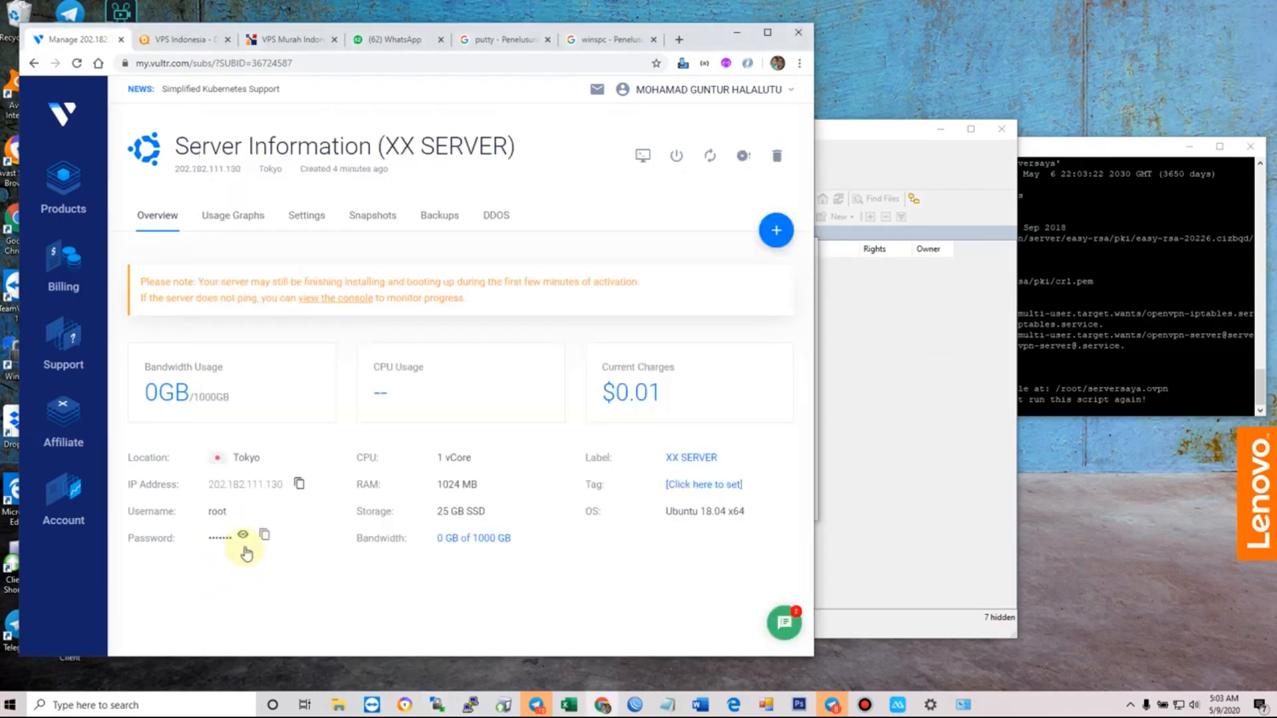
click(264, 535)
click(822, 464)
click(747, 365)
key(ctrl+v)
click(657, 507)
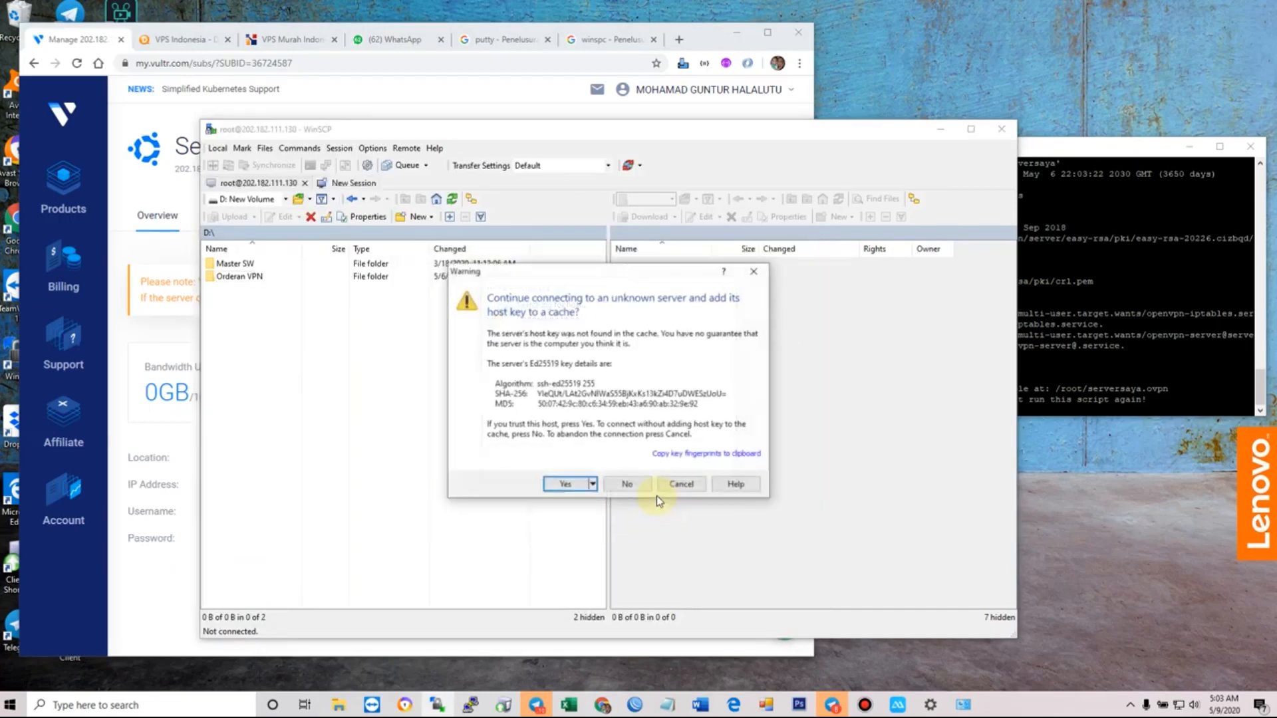
click(569, 484)
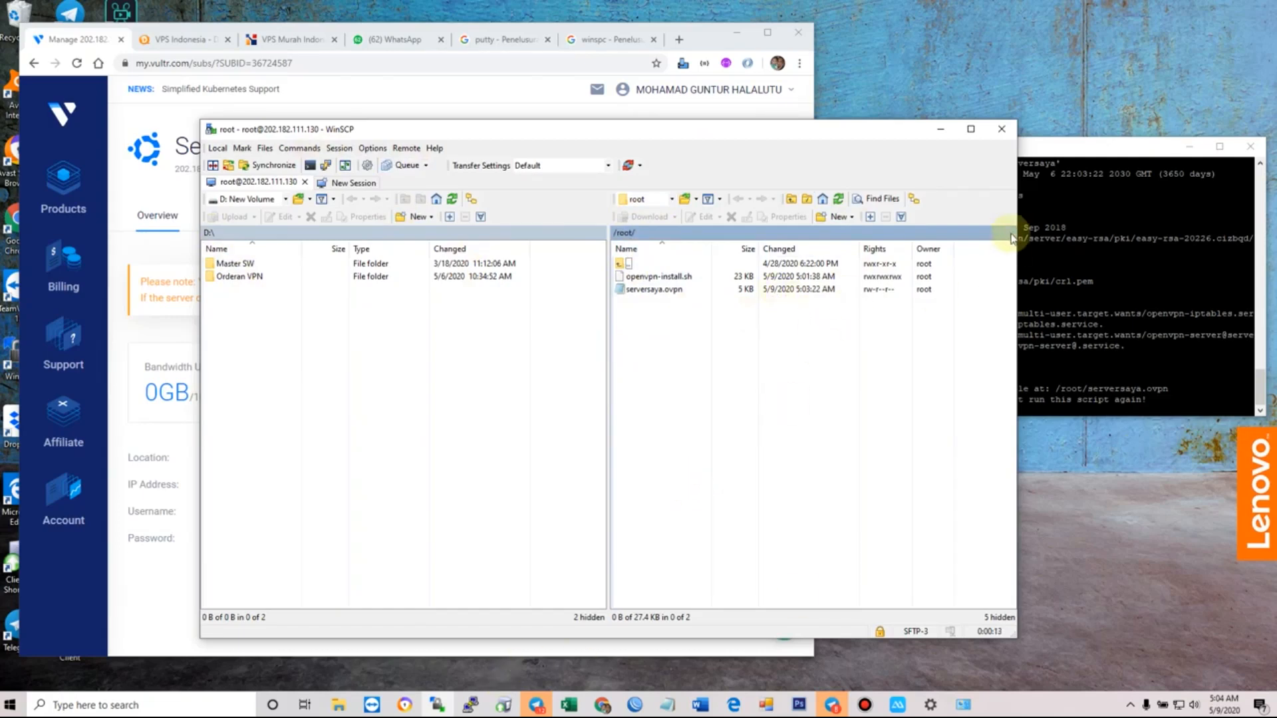
Download serversaya.ovpn from the server's /root folder to the local D: drive.
click(665, 292)
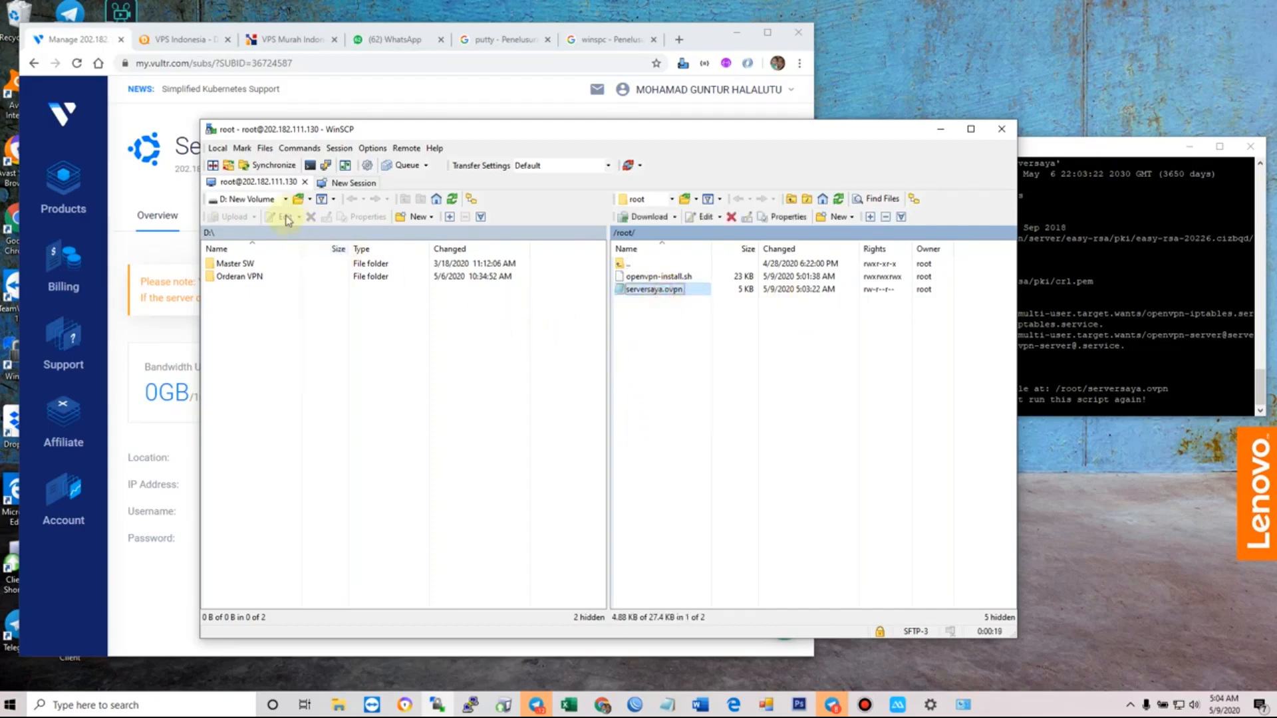
click(284, 200)
click(255, 318)
click(645, 292)
click(652, 291)
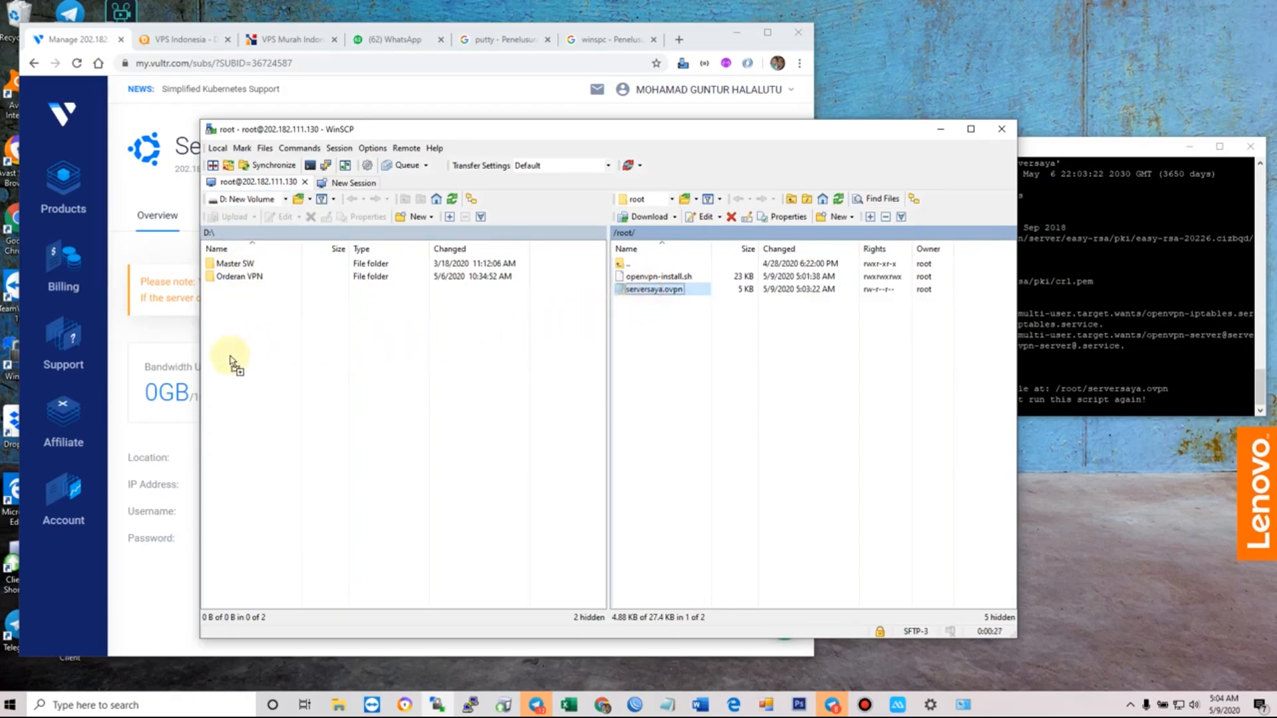
drag(231, 361, 234, 363)
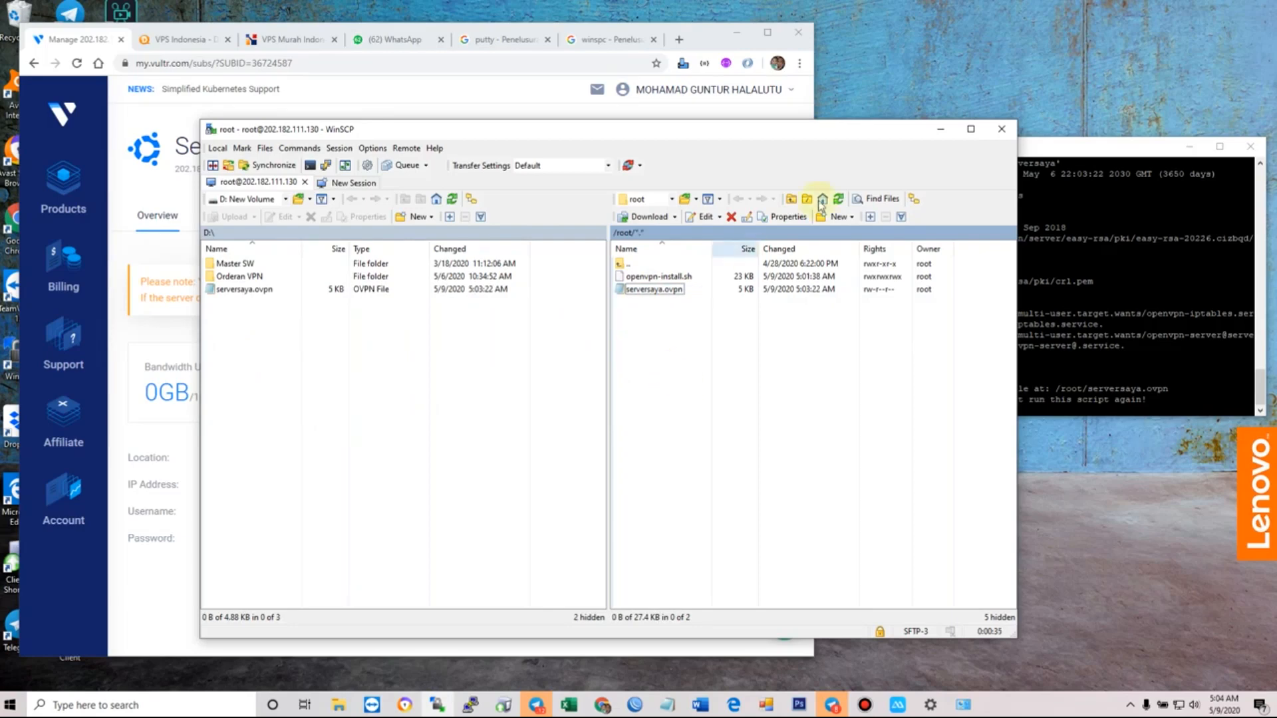
Minimise the WinSCP window and move the terminal window slightly higher on the desktop.
click(940, 128)
drag(865, 147, 875, 120)
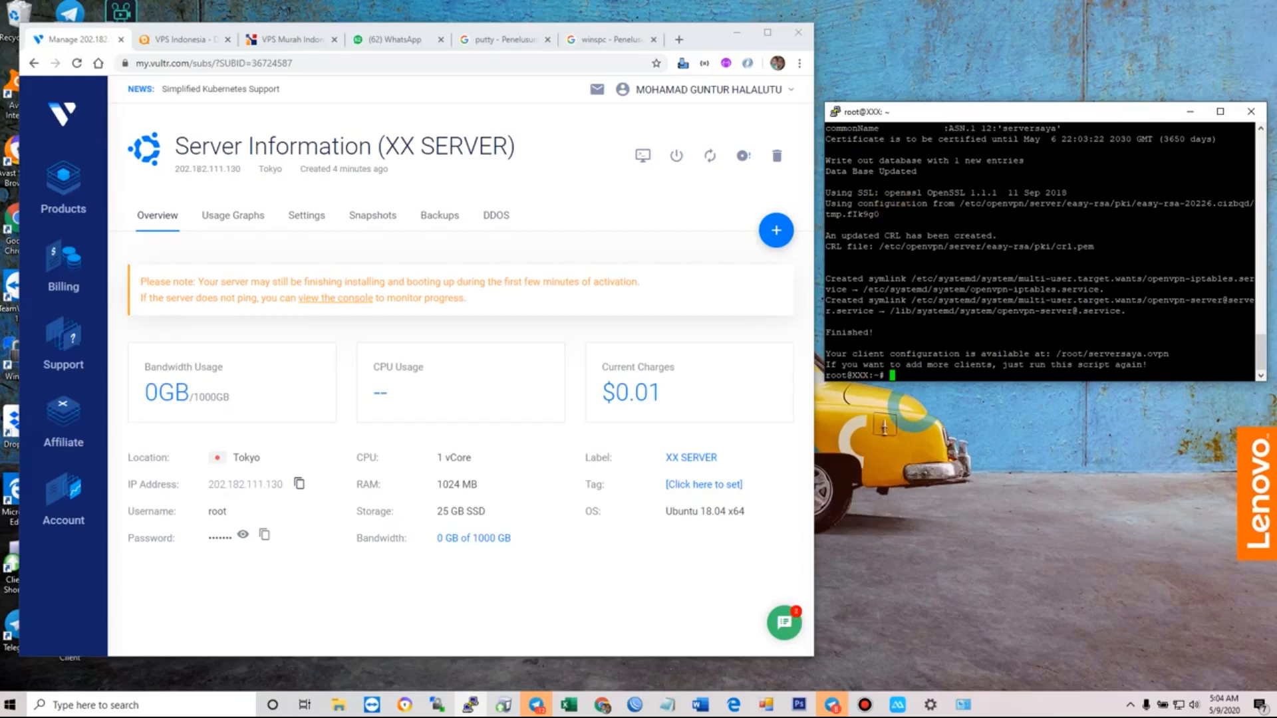
key(alt+Tab)
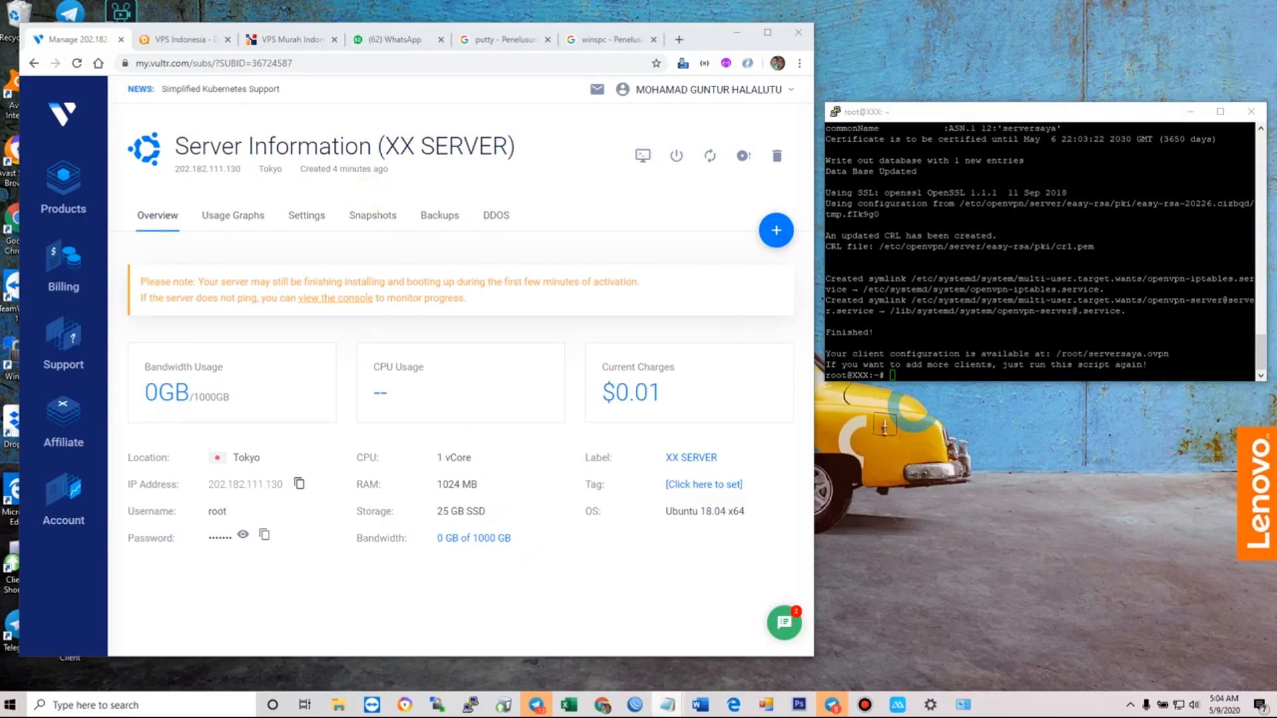
Paste the iptables rule forwarding TCP port 6969 to 10.8.0.2:6969 below "Download file client" in Notepad, and widen the window to fit it.
mouse_move(672, 710)
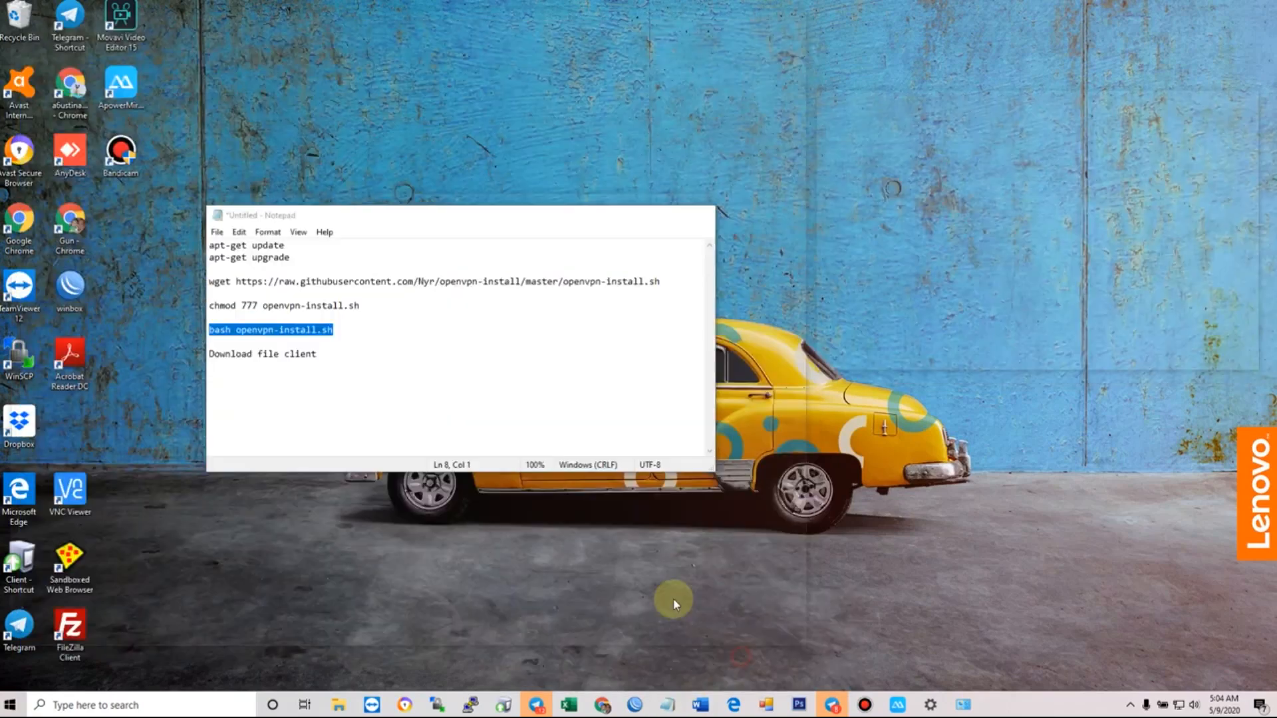
click(673, 602)
click(337, 354)
key(Return)
key(Return)
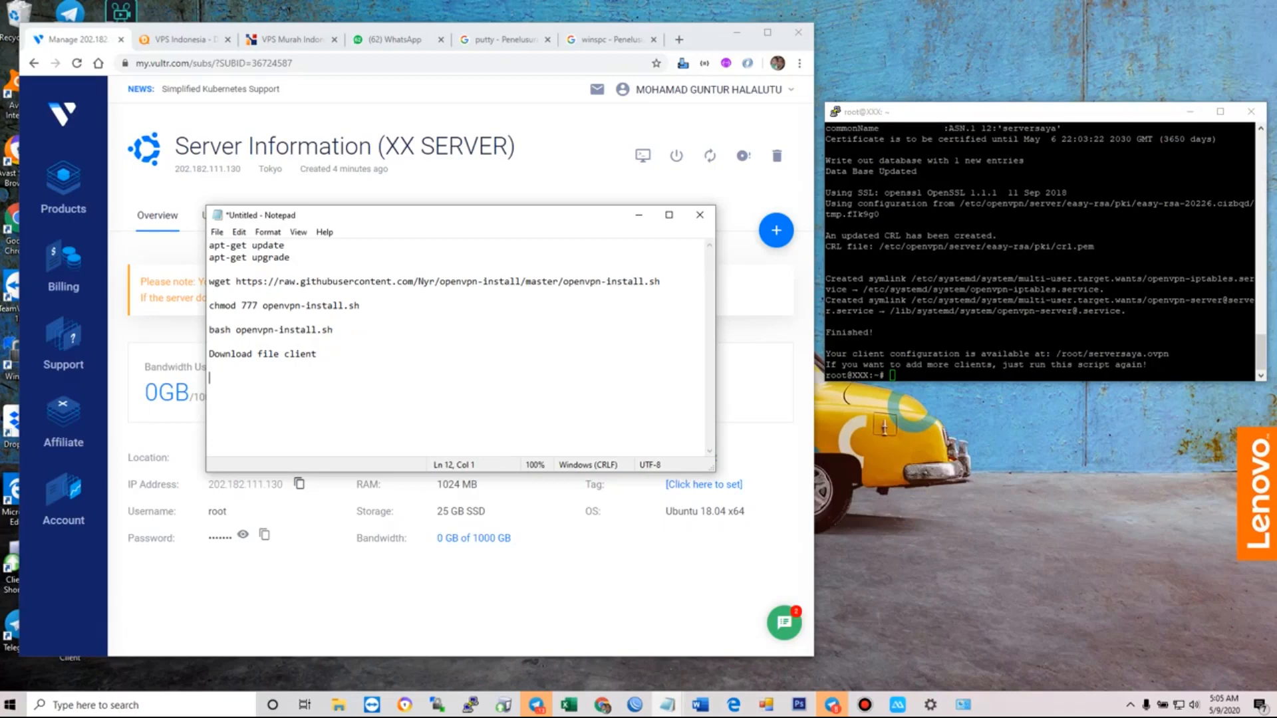
key(ctrl+v)
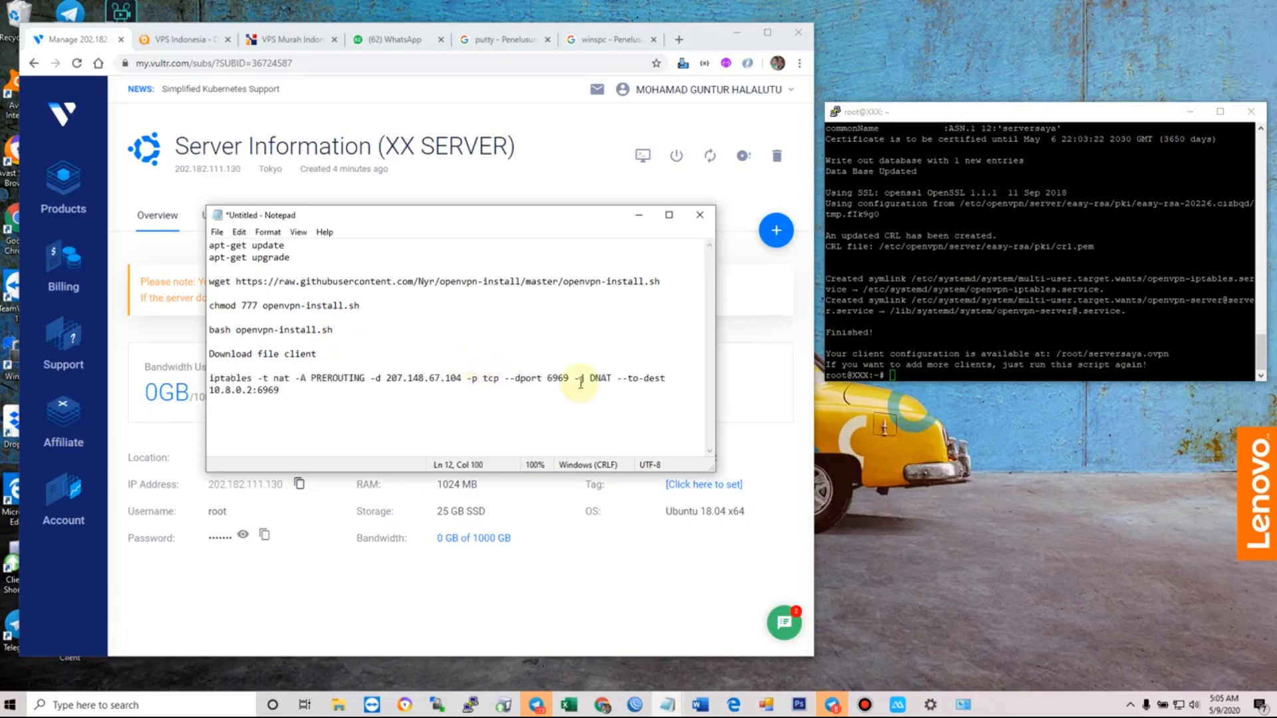
drag(716, 330, 811, 337)
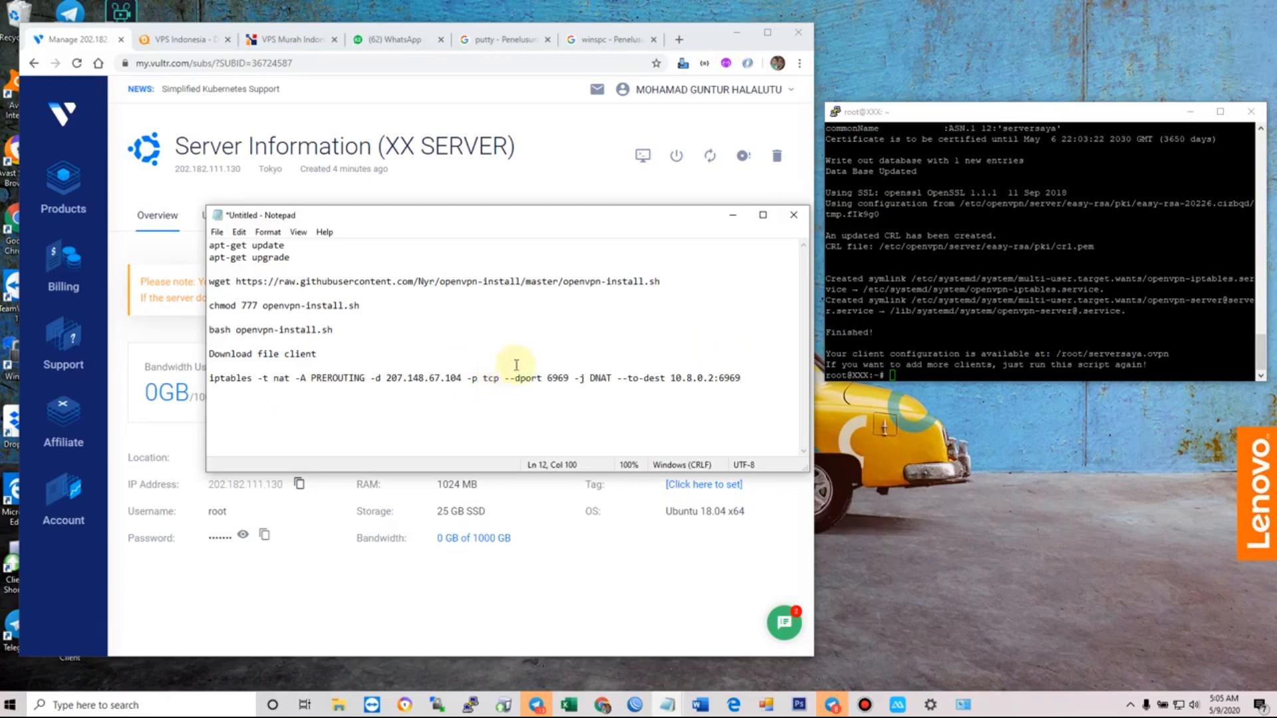
Replace the destination IP in the Notepad iptables rule with the server's address 202.182.111.130 copied from Vultr.
click(298, 487)
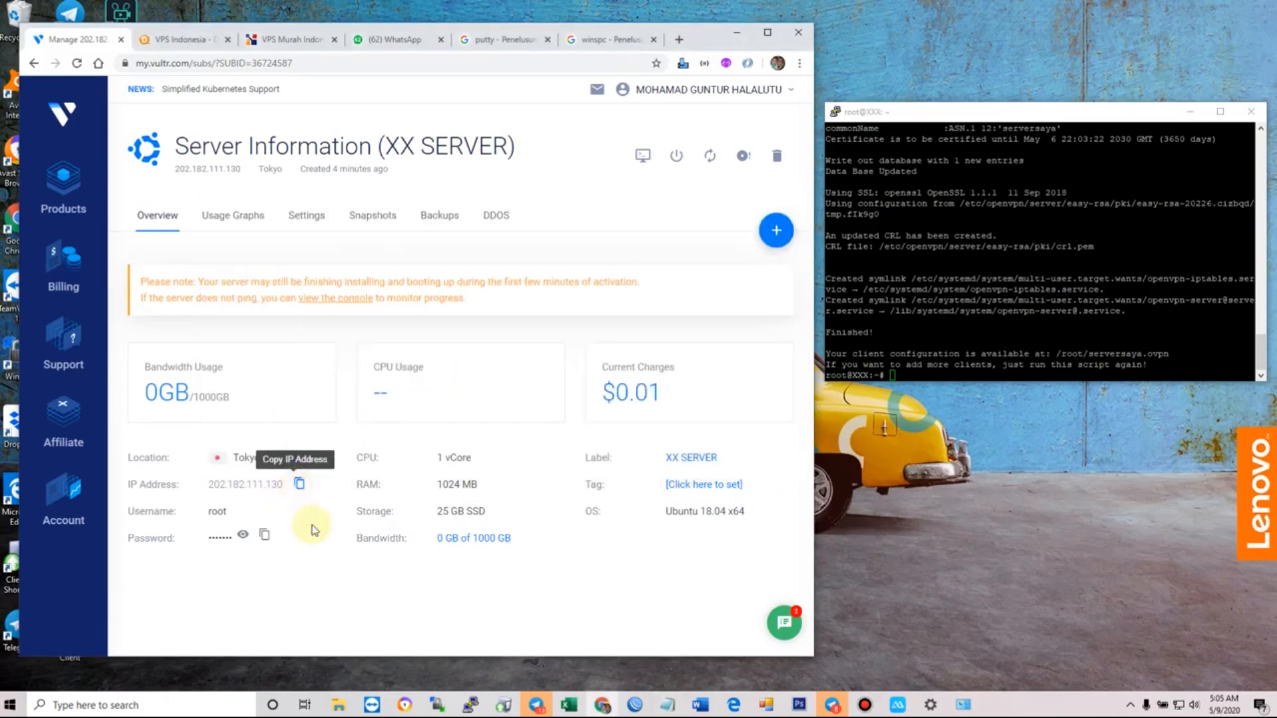
click(667, 704)
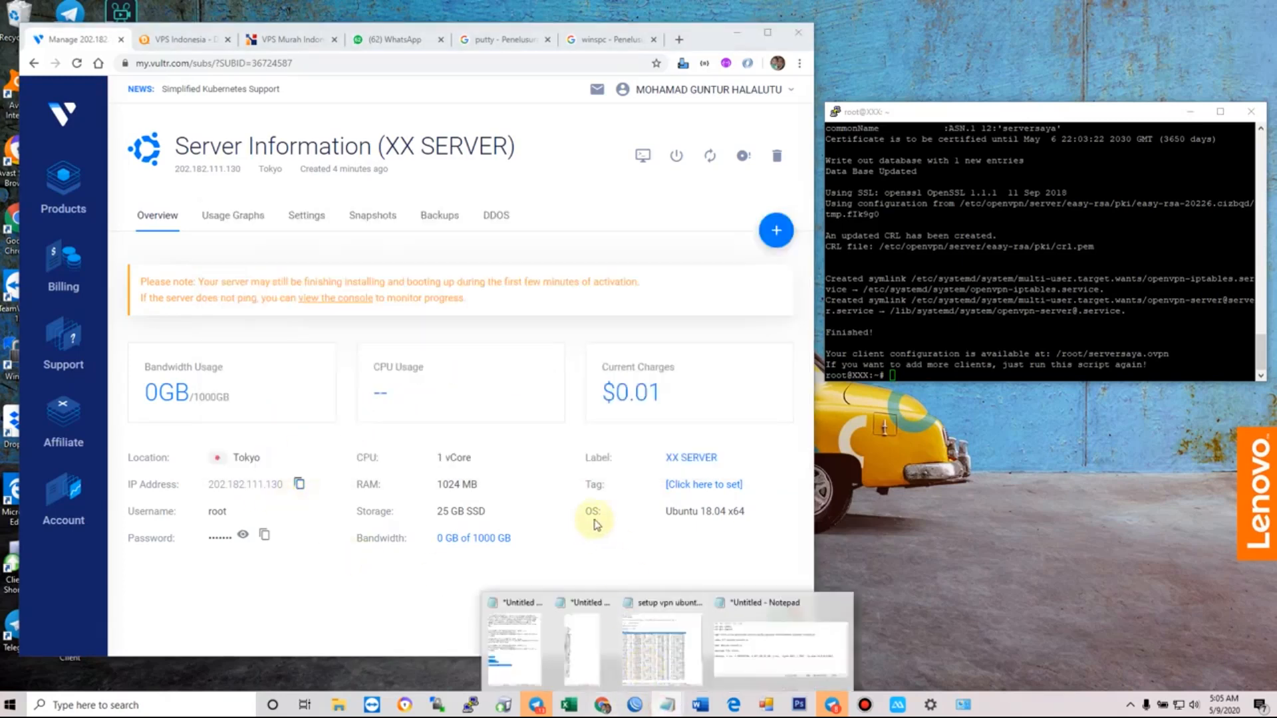
click(748, 634)
drag(383, 379, 463, 381)
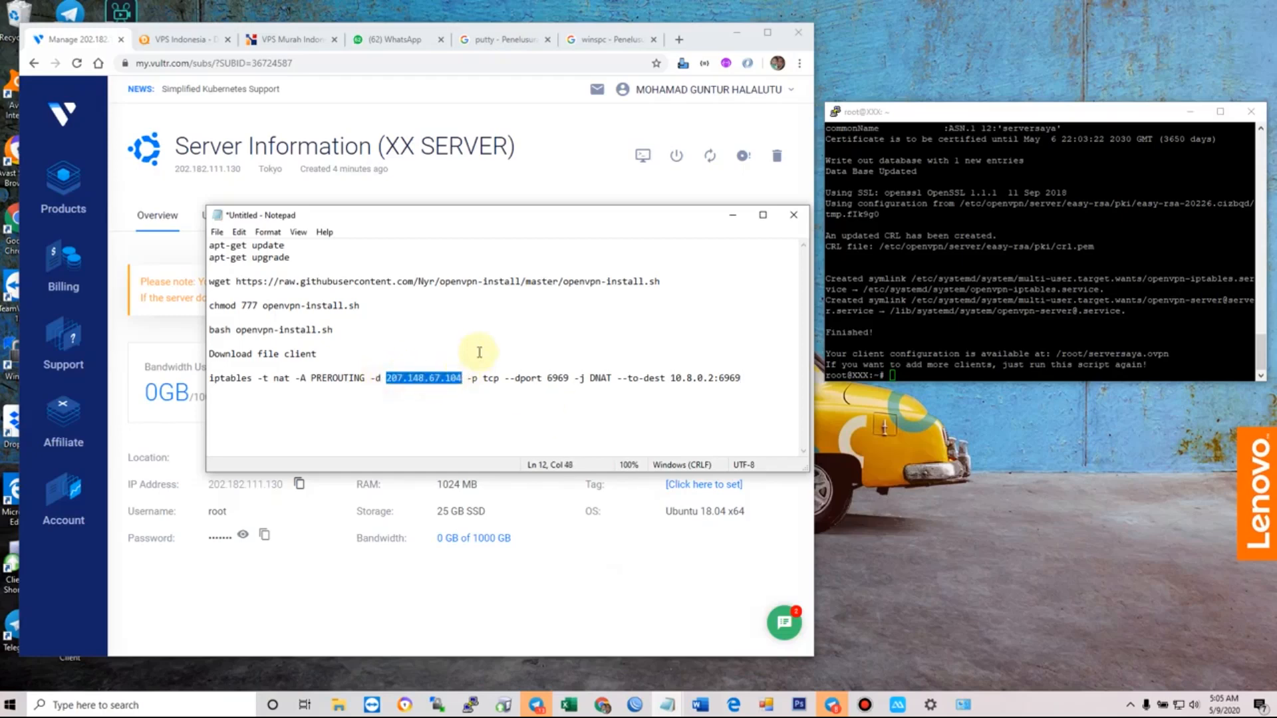
drag(503, 218, 474, 170)
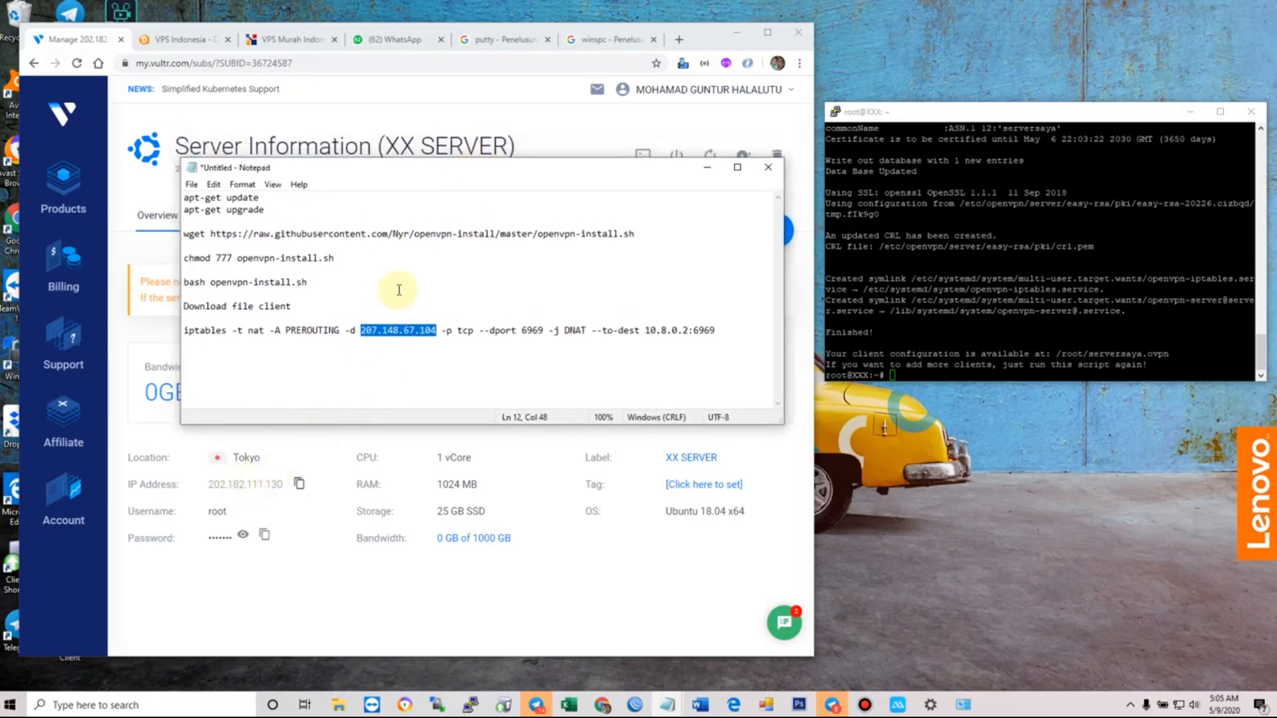
key(ctrl+v)
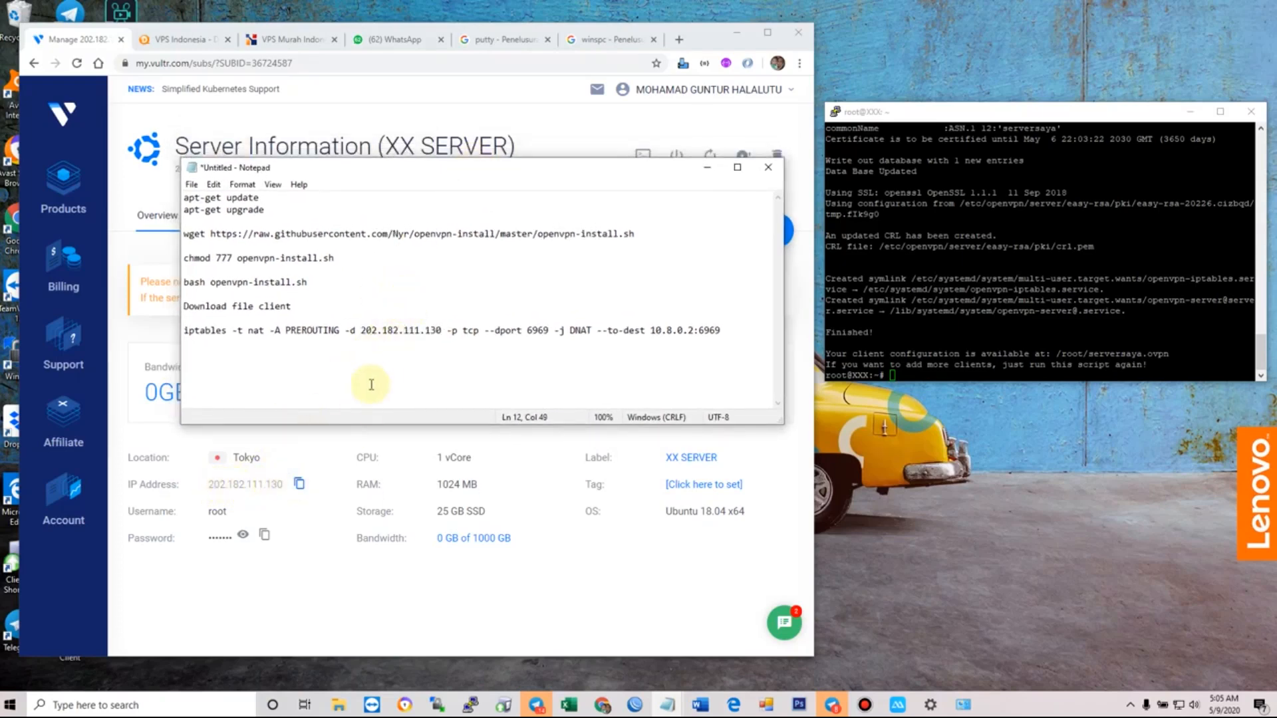
drag(360, 331, 441, 332)
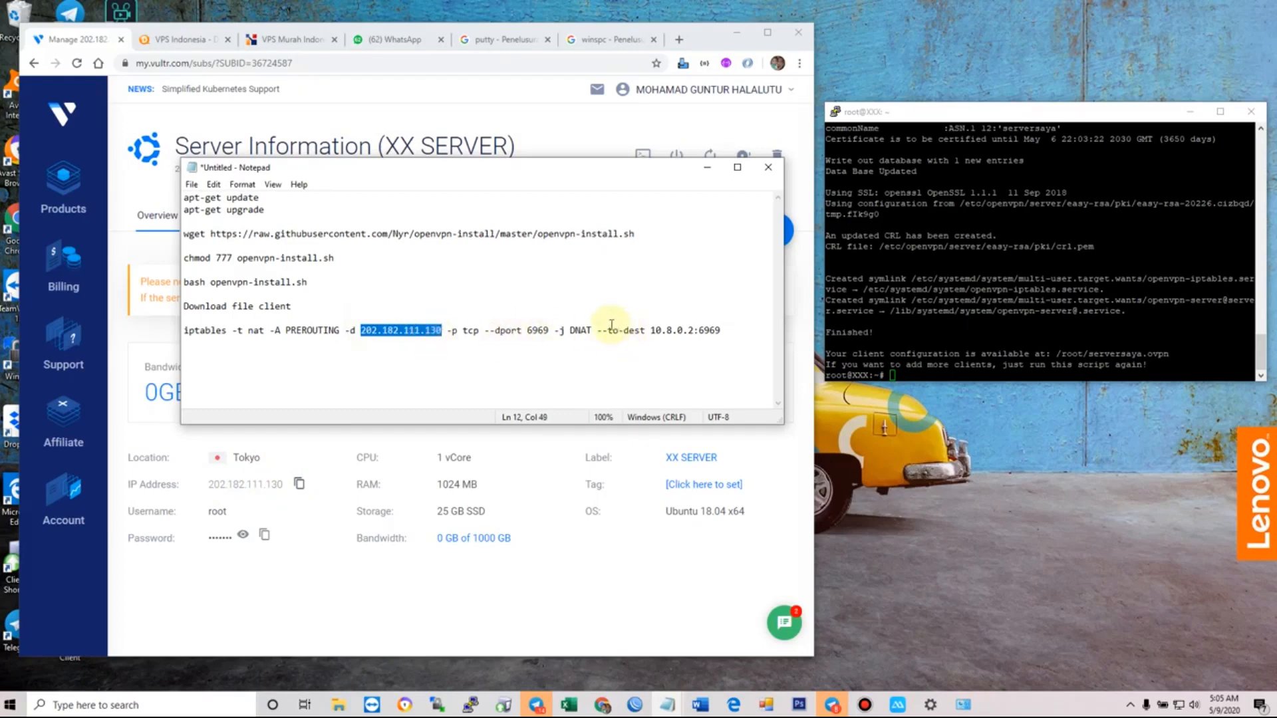
Check both port 6969 entries in the Notepad iptables rule and run the complete rule in the server's root terminal.
double_click(536, 331)
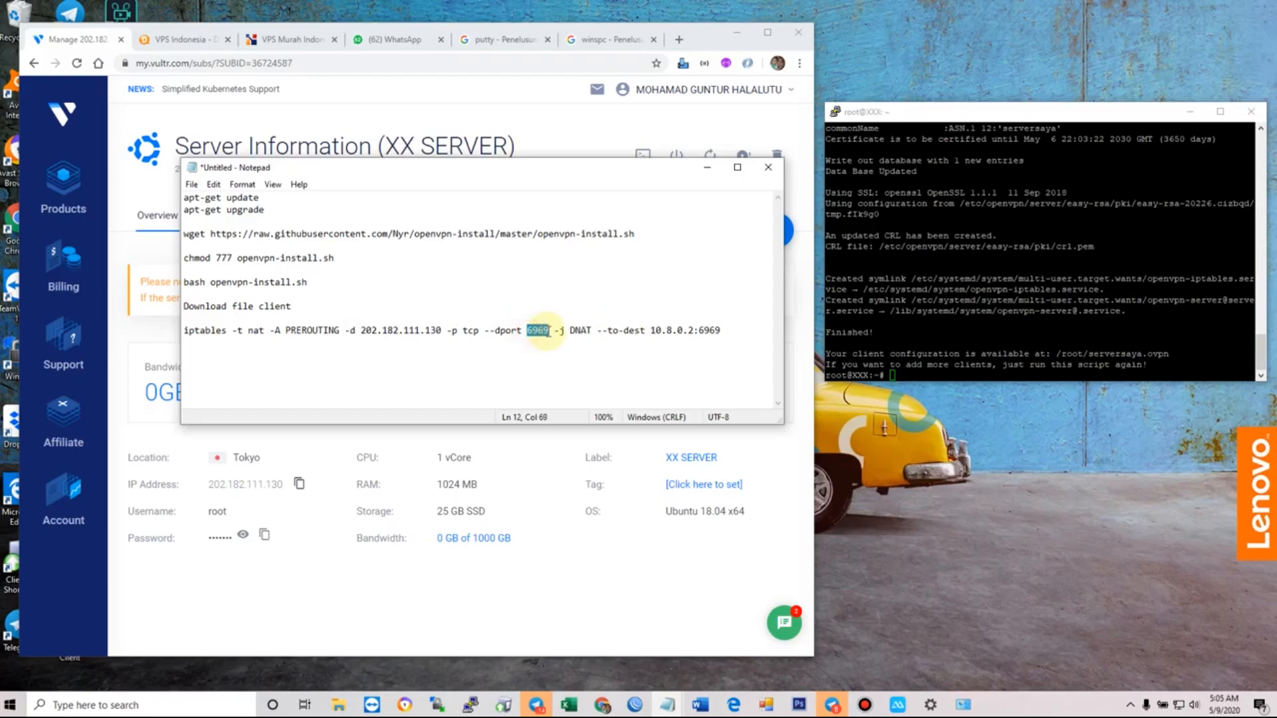
double_click(702, 330)
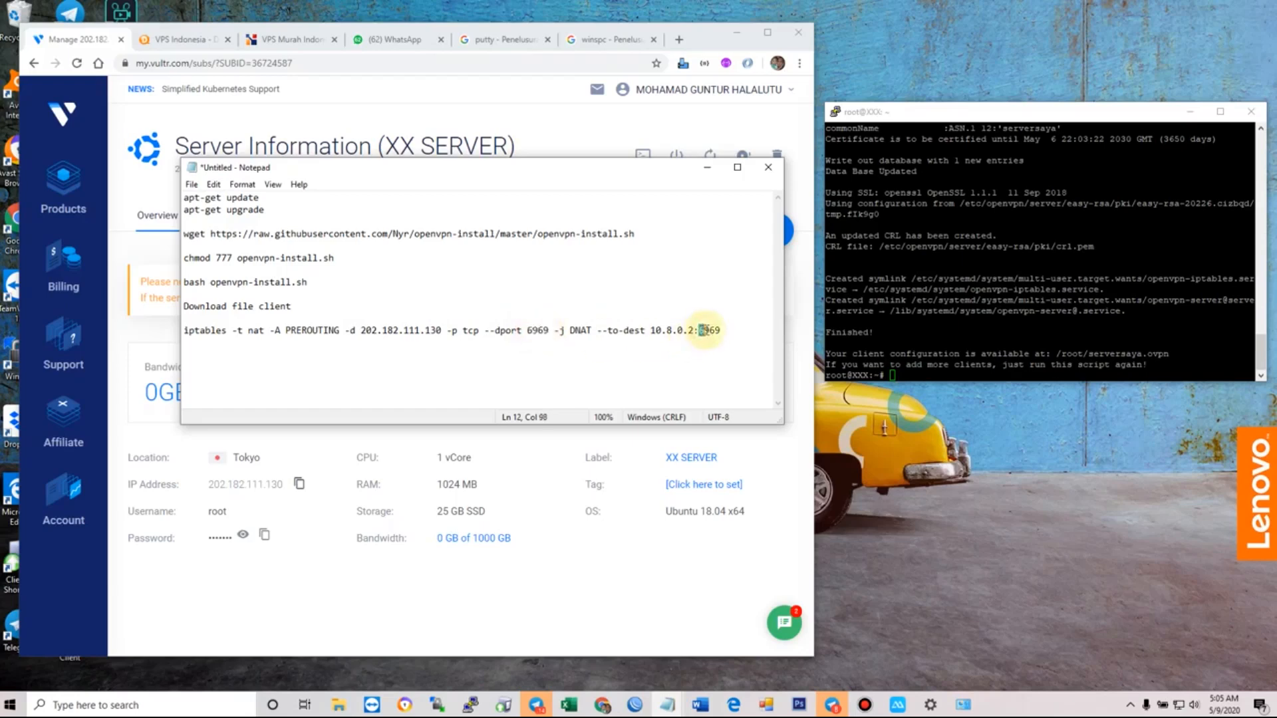
double_click(531, 330)
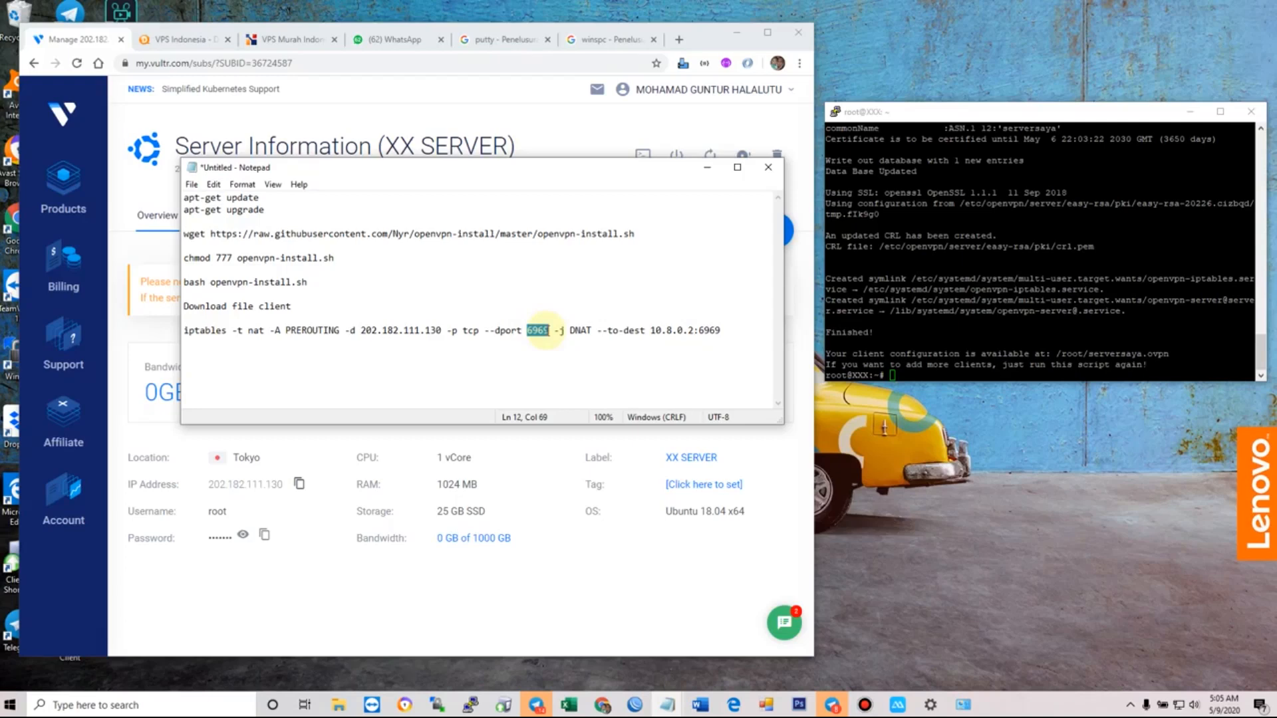
drag(699, 331, 720, 331)
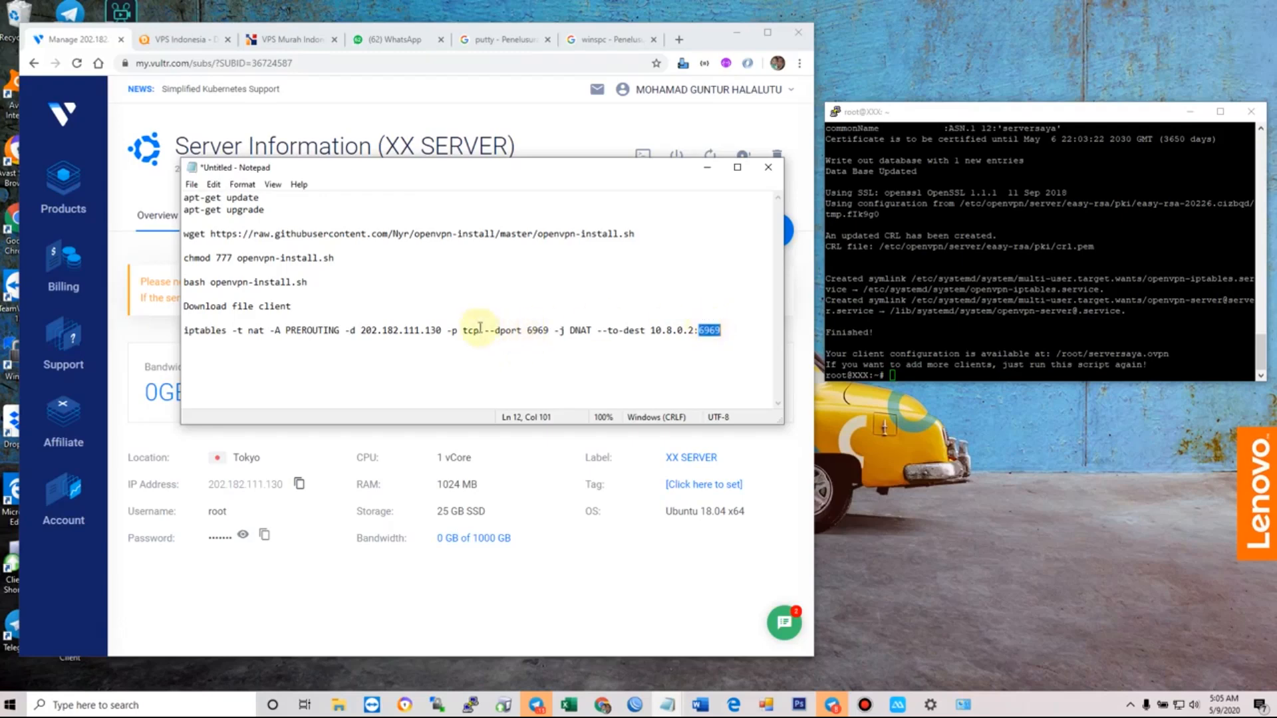
drag(727, 331, 185, 333)
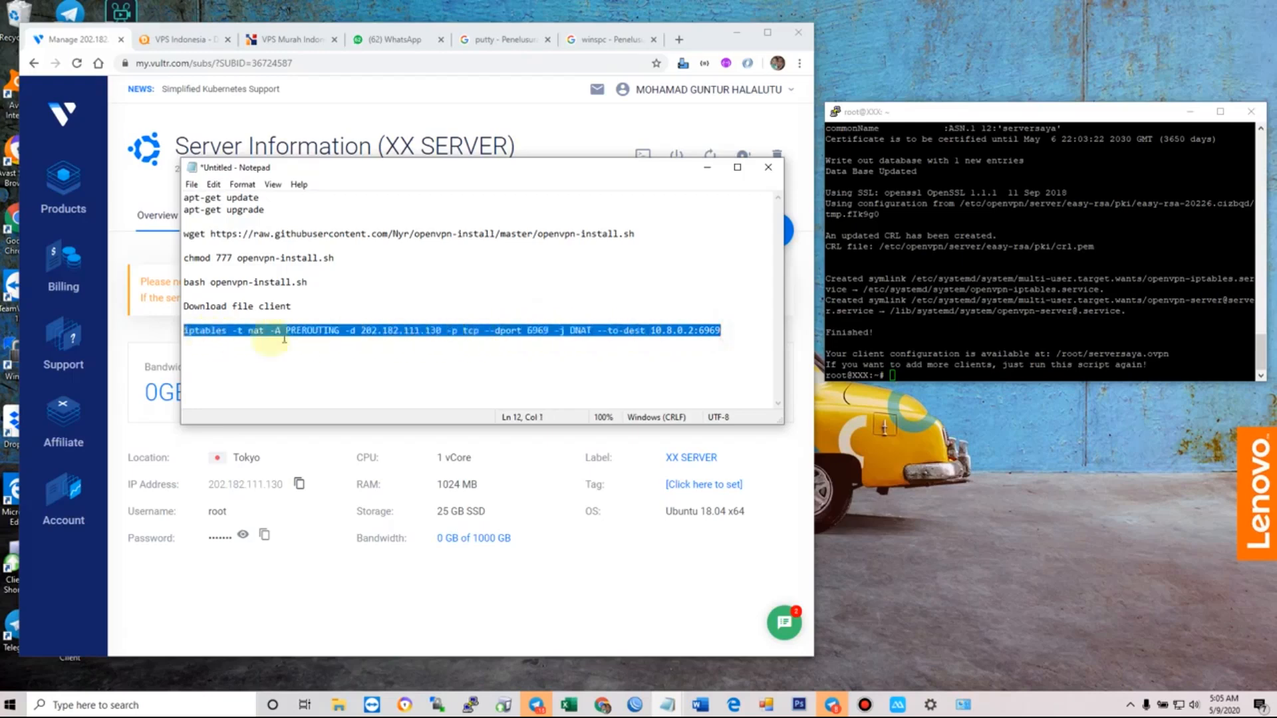
right_click(541, 335)
click(584, 373)
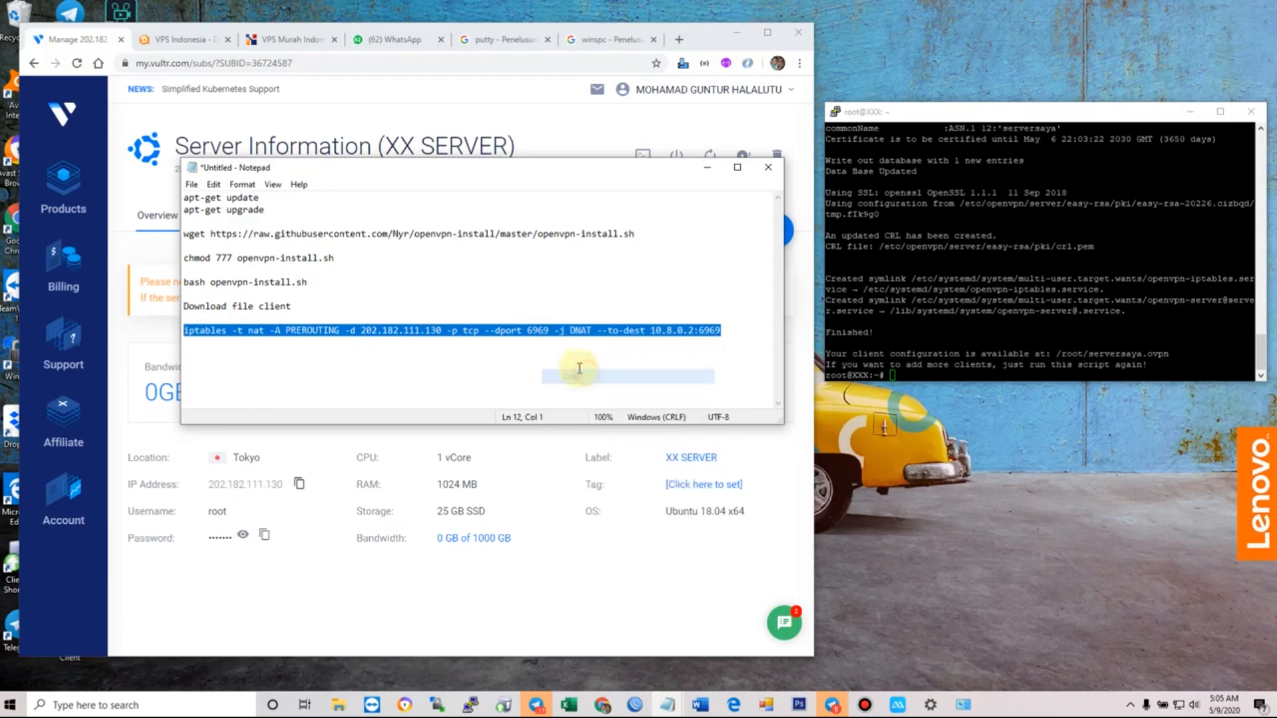
click(924, 353)
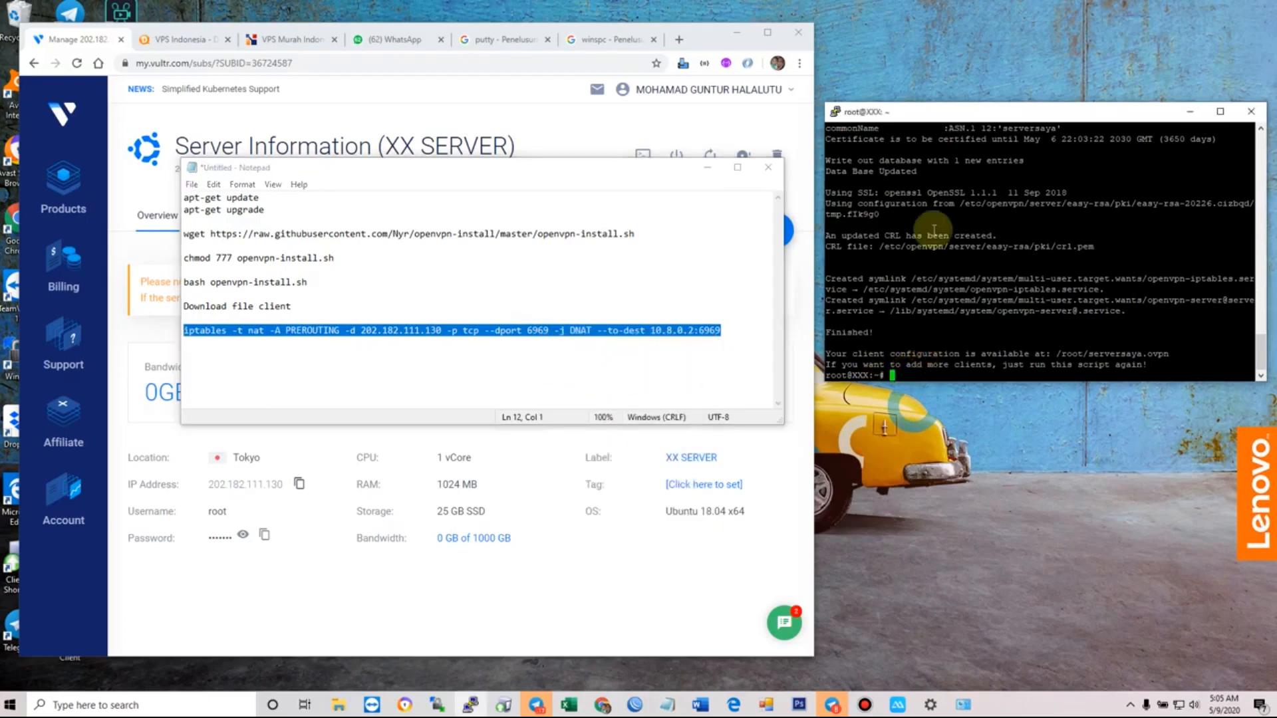
right_click(926, 364)
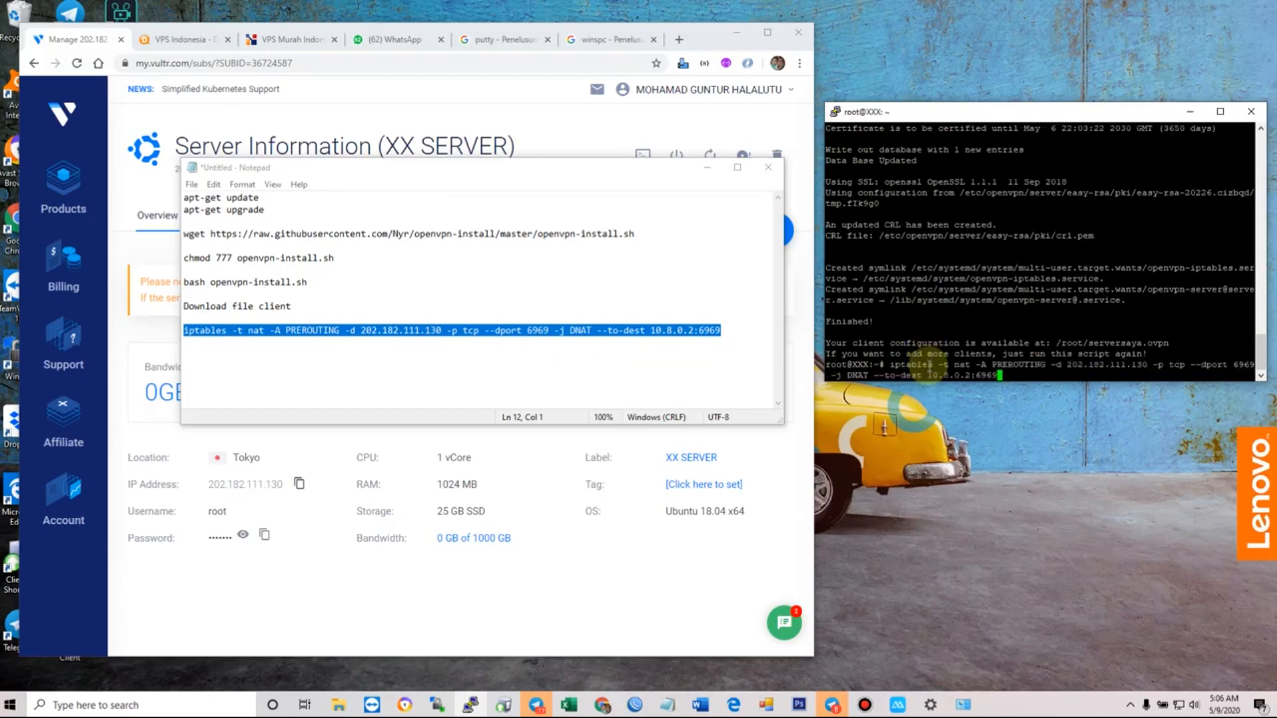
key(Return)
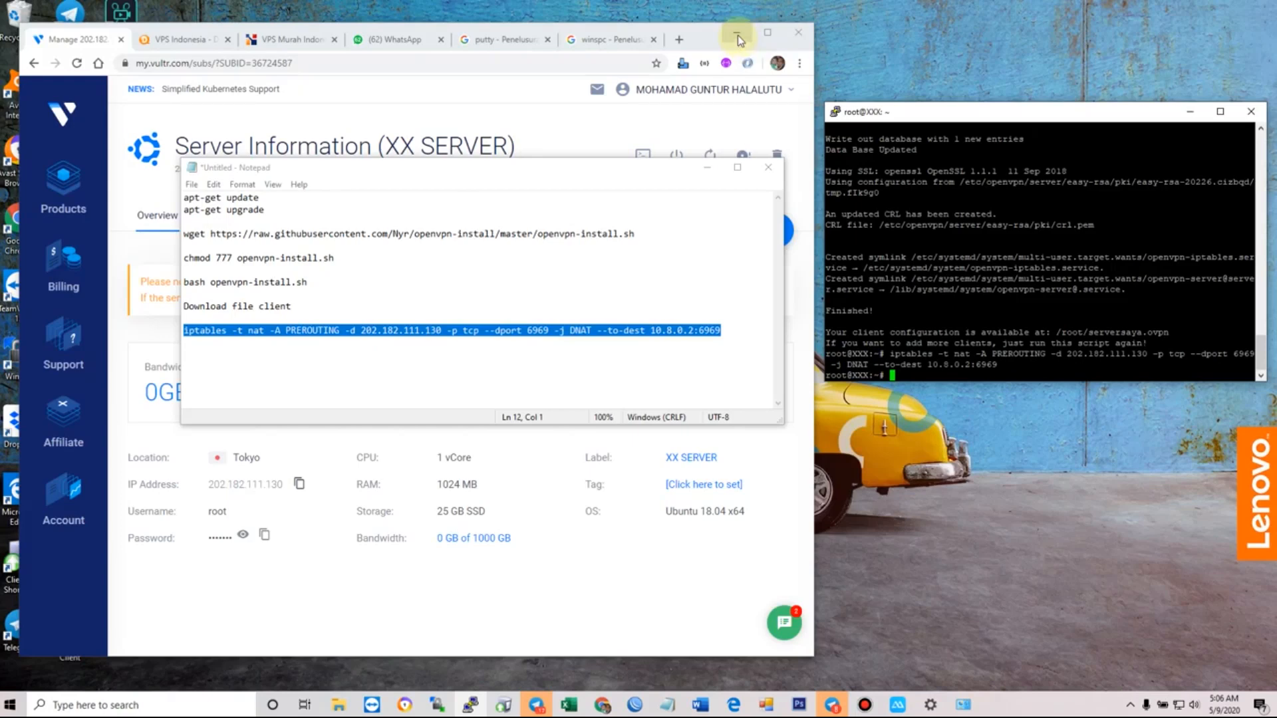
Launch the openvpn-install-2.4.7-I607-Win10 installer from the Master SW folder on the D: drive.
click(339, 705)
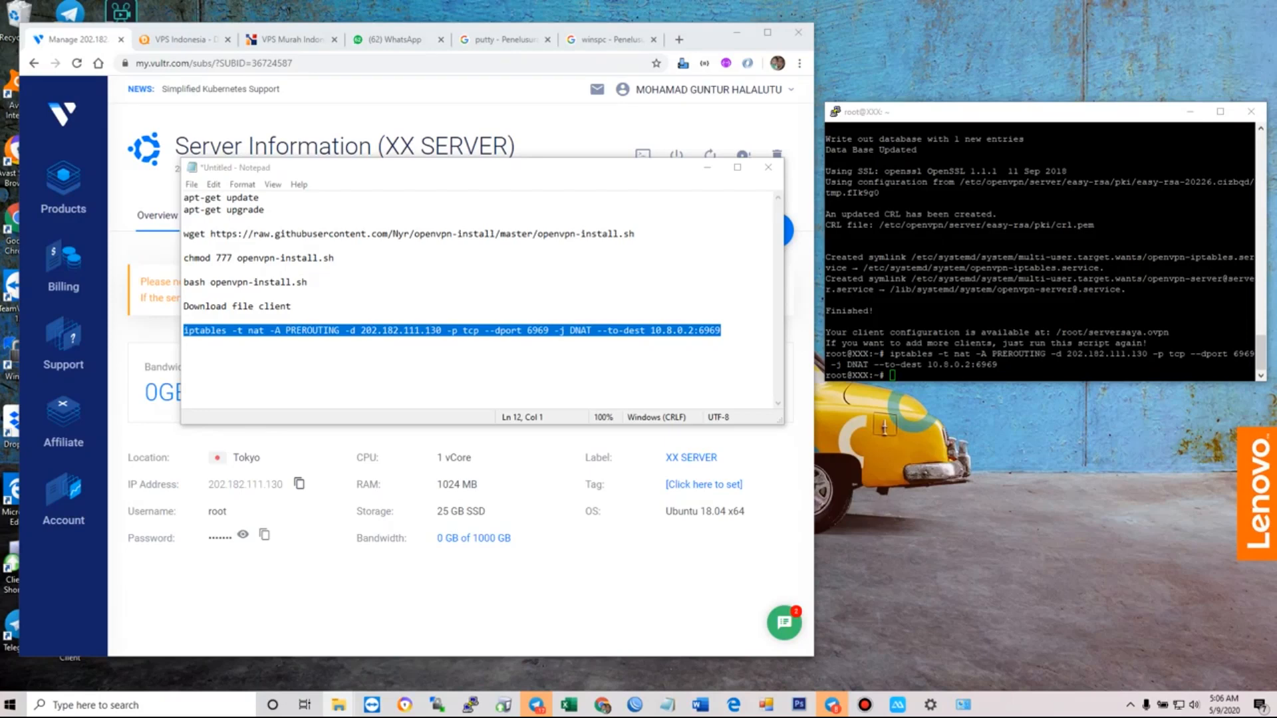
drag(379, 0, 532, 12)
click(250, 202)
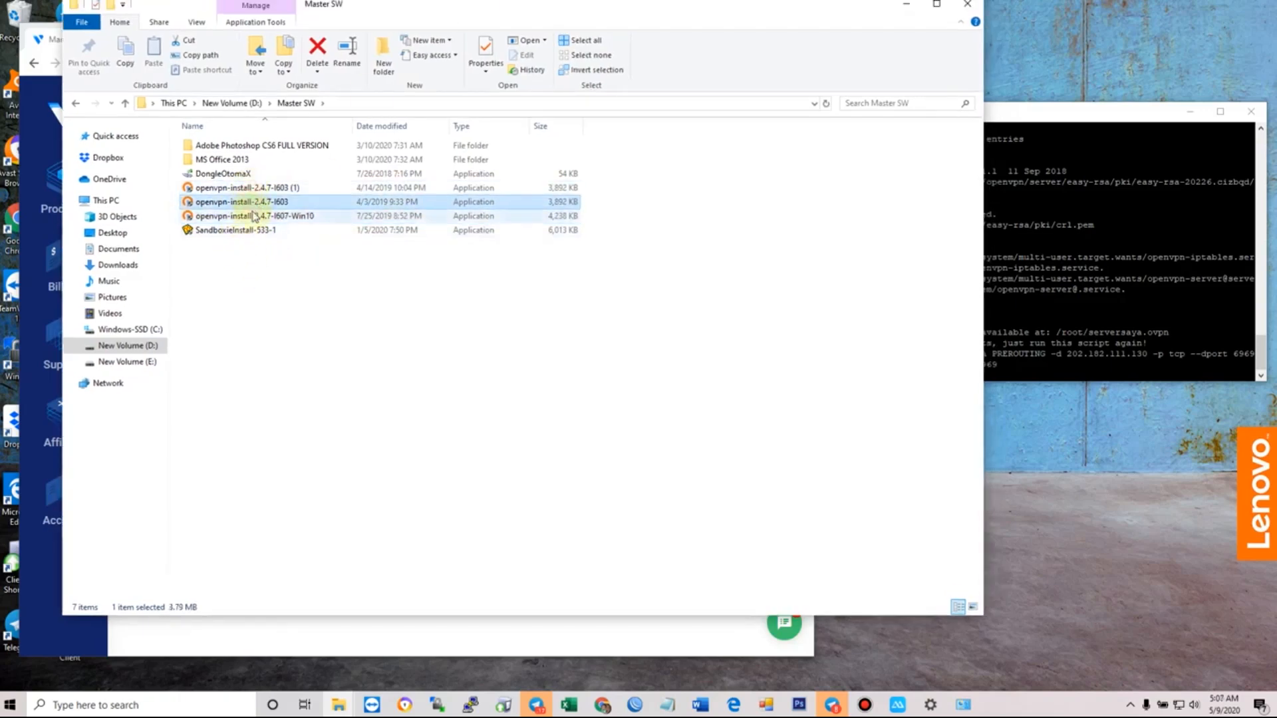
click(254, 216)
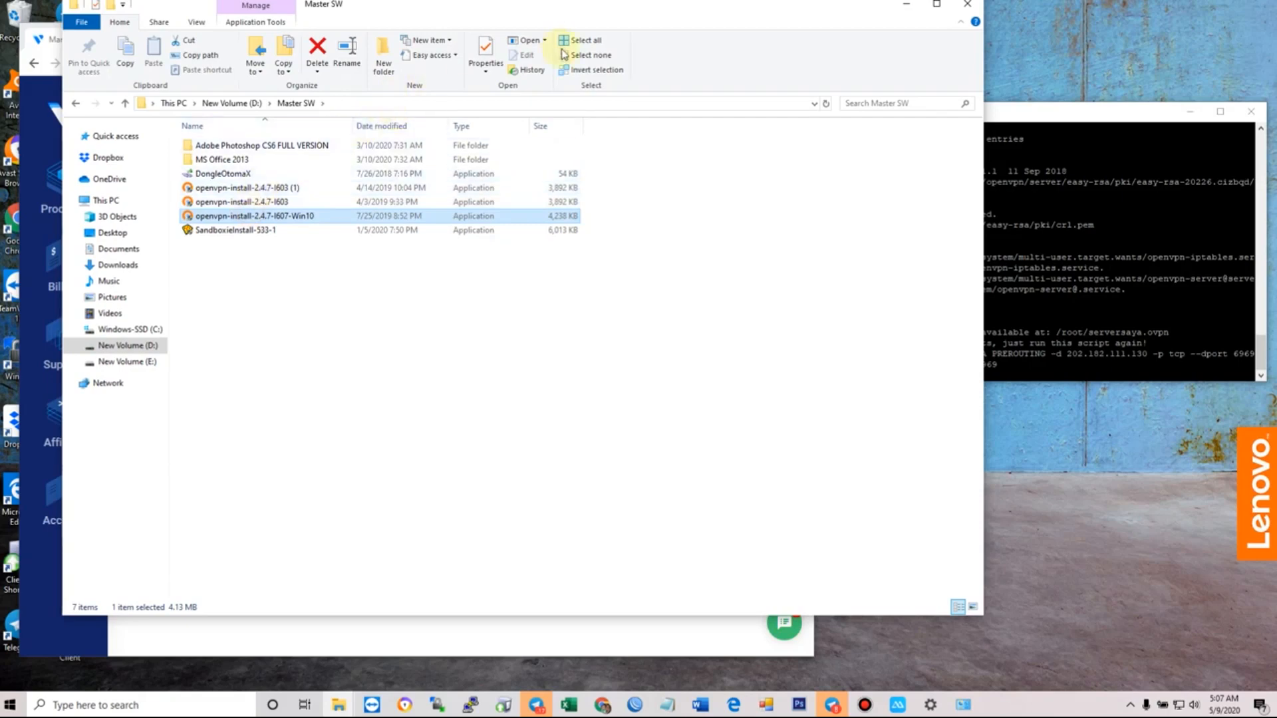
drag(625, 19, 641, 28)
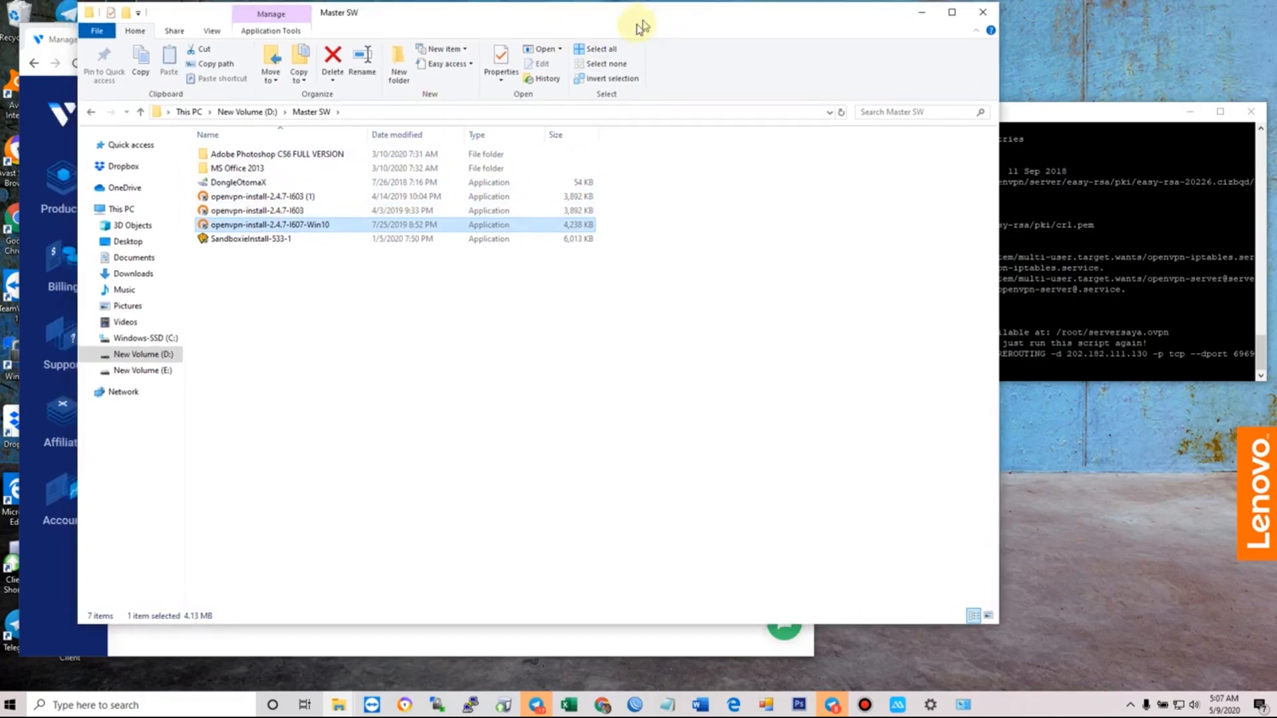
right_click(313, 226)
click(345, 253)
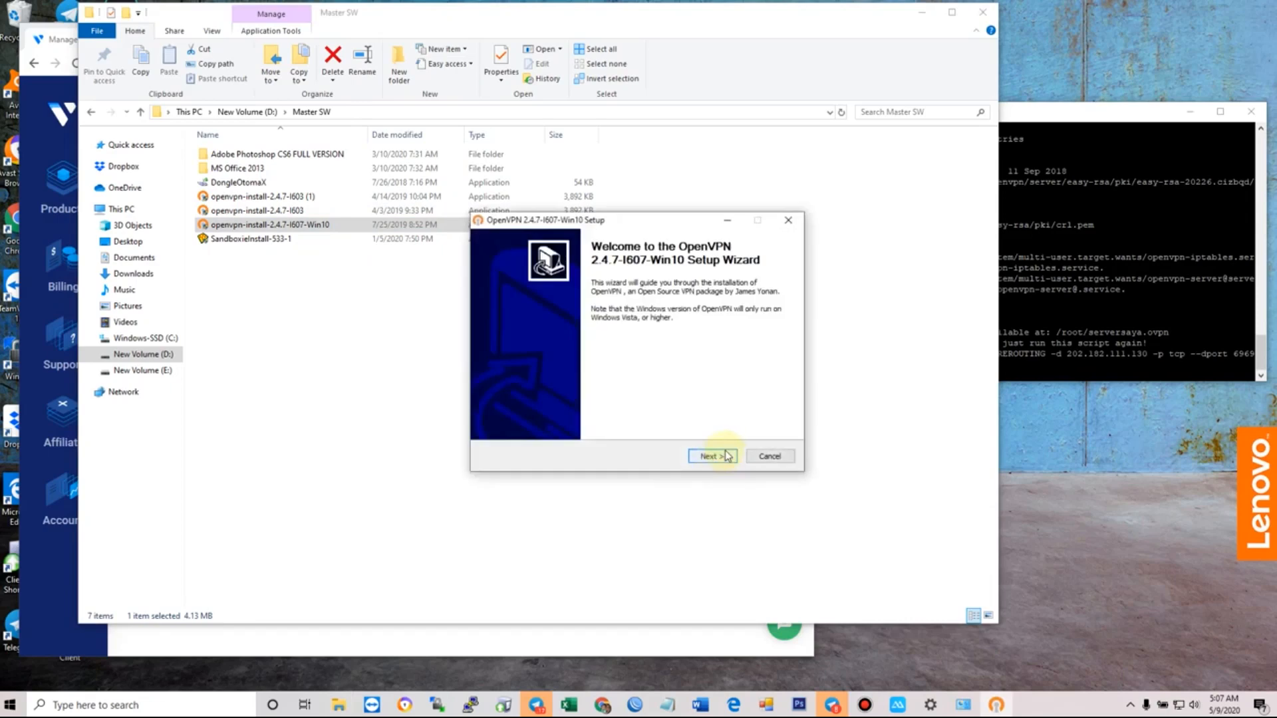
Install OpenVPN 2.4.7-I607-Win10 with the default components and clear the File Explorer window out of the way.
click(727, 456)
click(722, 457)
click(712, 456)
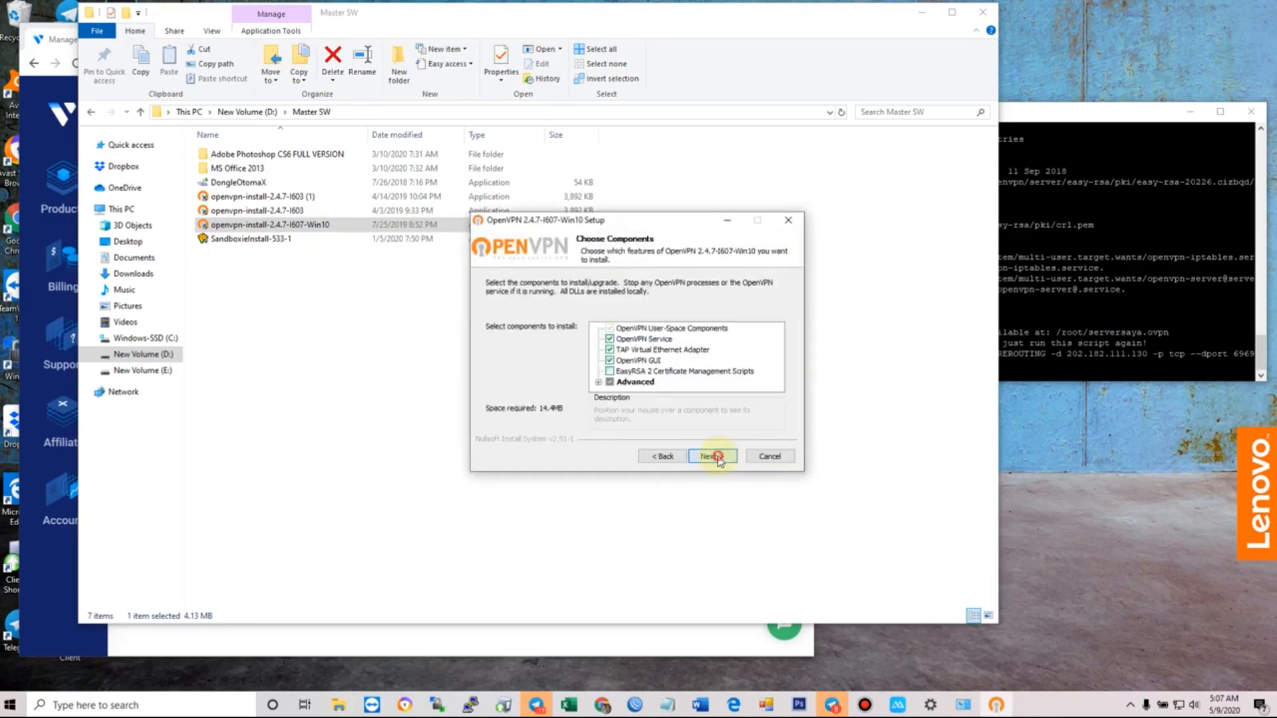
click(716, 457)
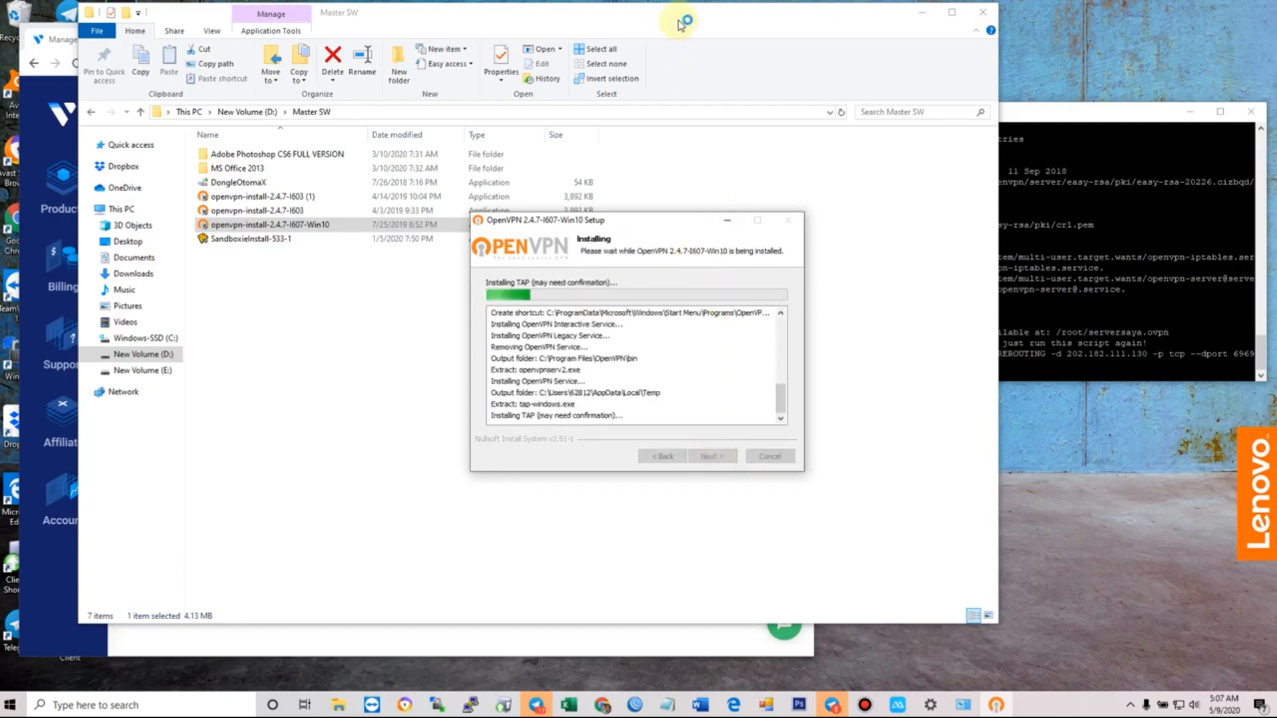
drag(678, 13, 542, 0)
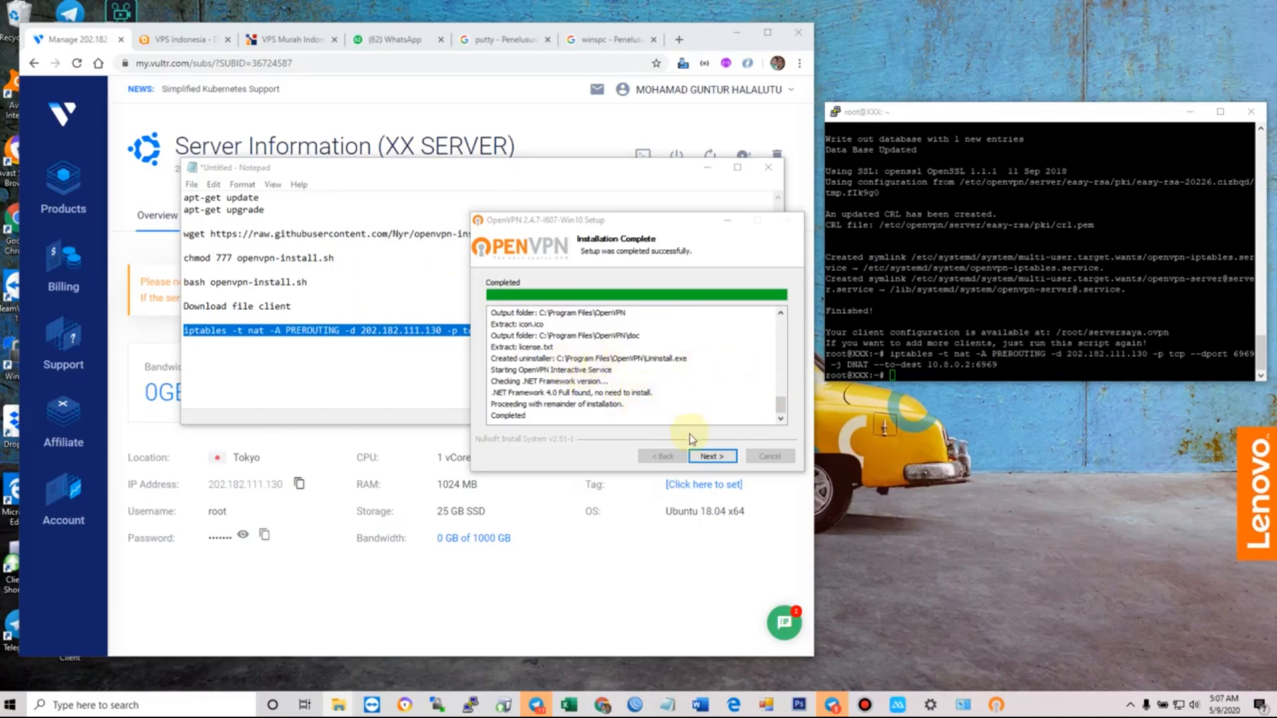
Review the installation log, then finish the OpenVPN setup with Show Readme enabled and close the INSTALL-win32 readme.
click(587, 382)
scroll(605, 383, up, 4)
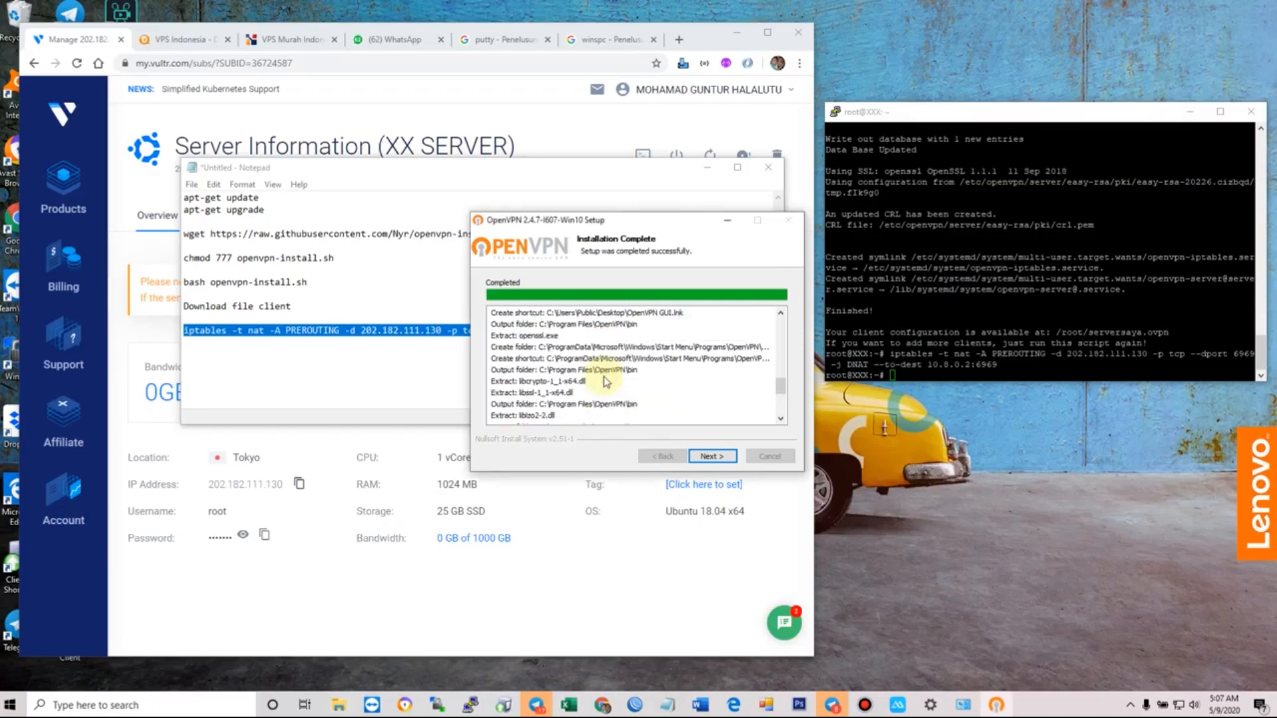
scroll(604, 379, up, 2)
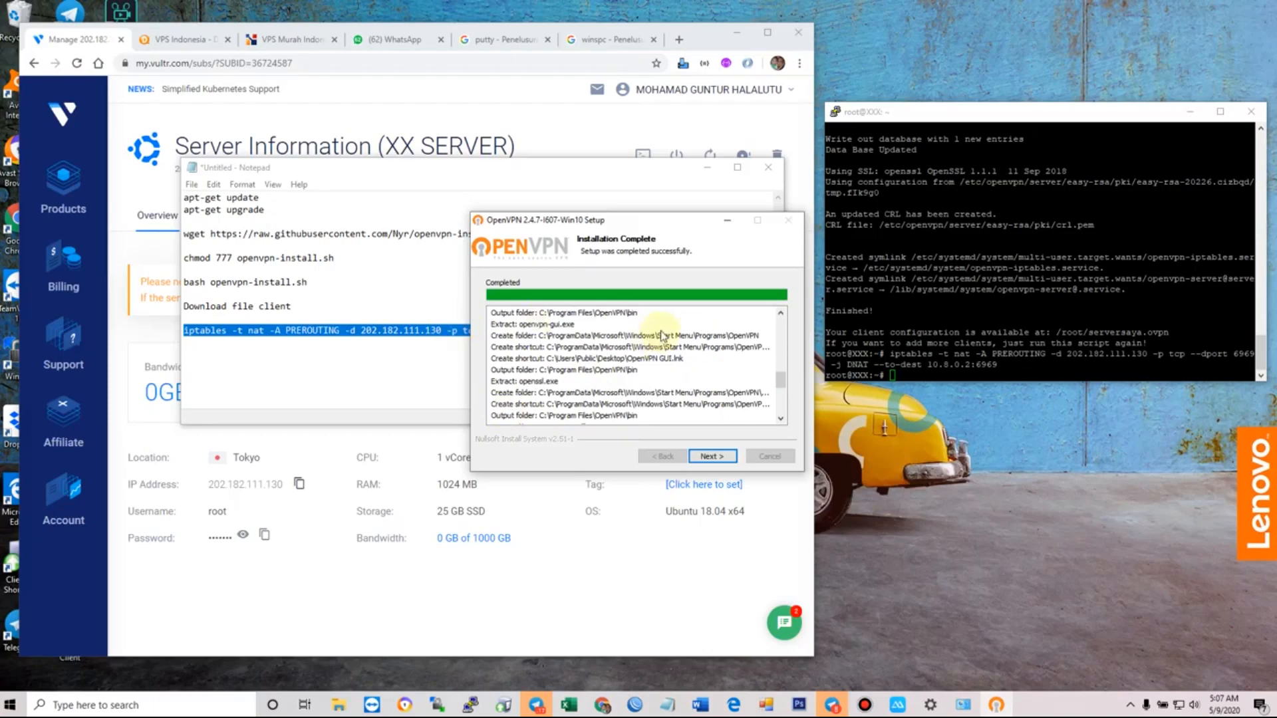
scroll(540, 364, down, 2)
scroll(526, 374, down, 5)
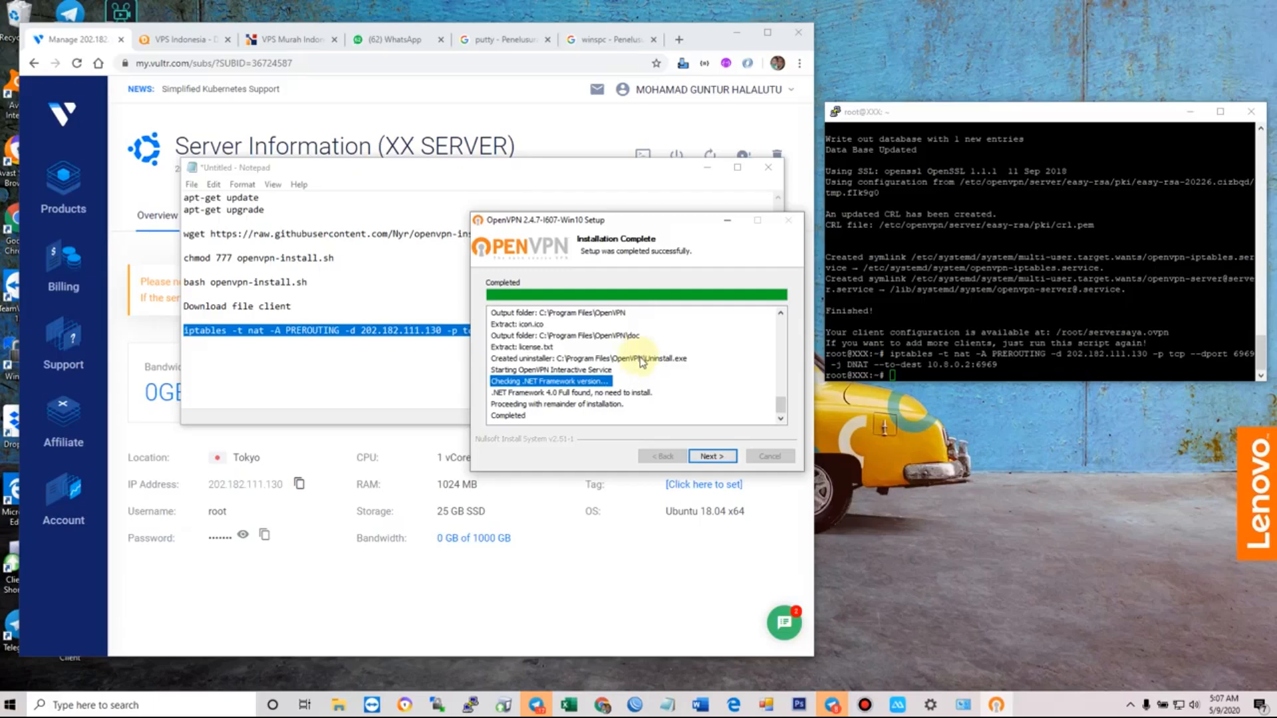
click(711, 455)
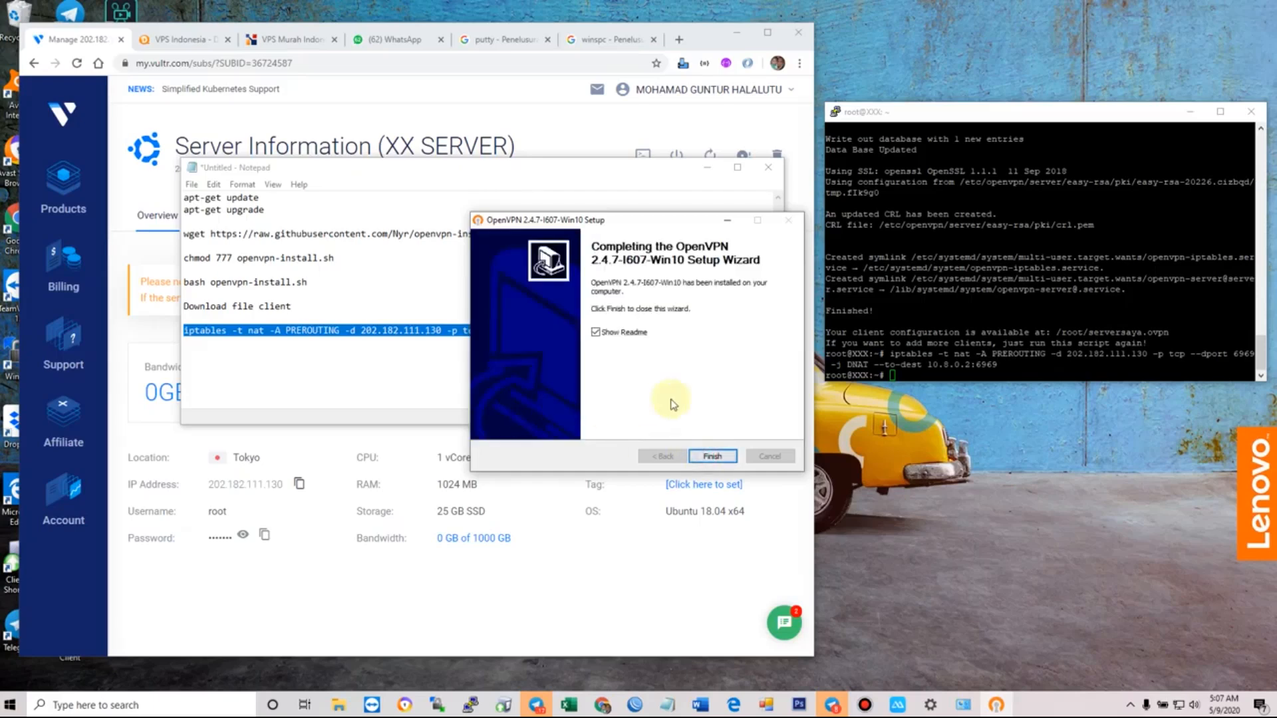
click(713, 457)
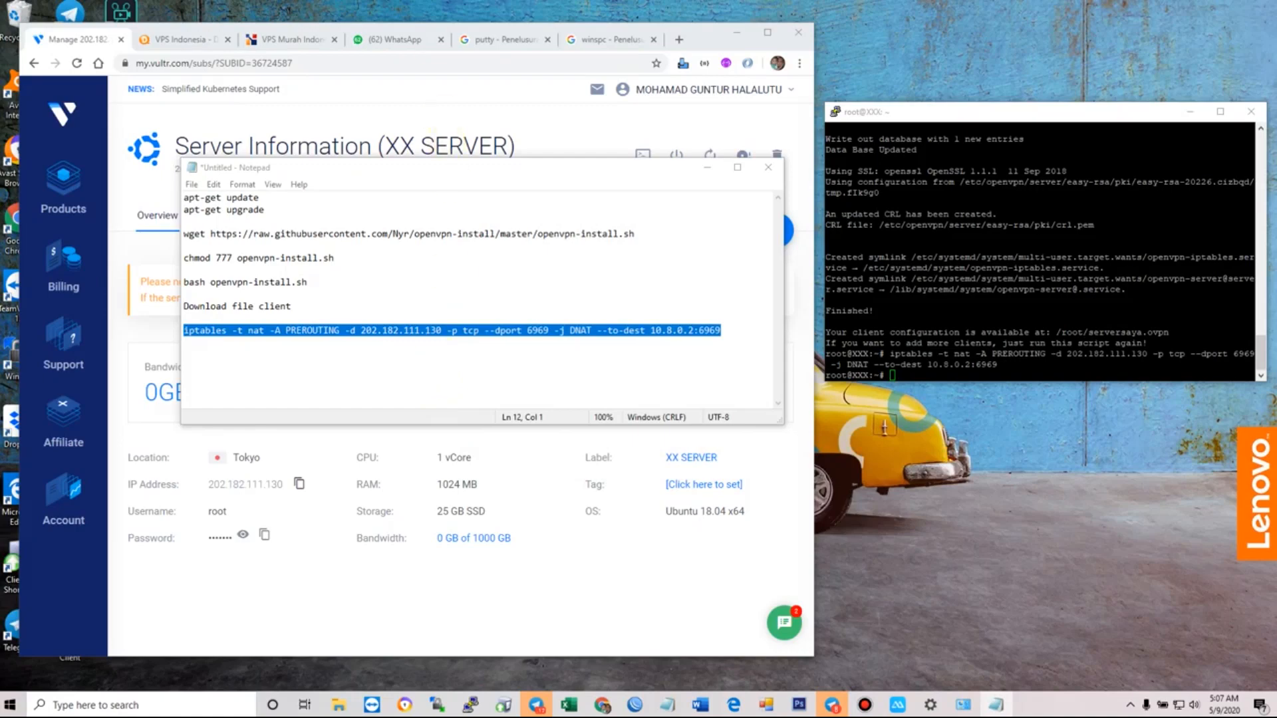
mouse_move(571, 101)
mouse_down()
mouse_move(596, 109)
mouse_move(546, 97)
mouse_up()
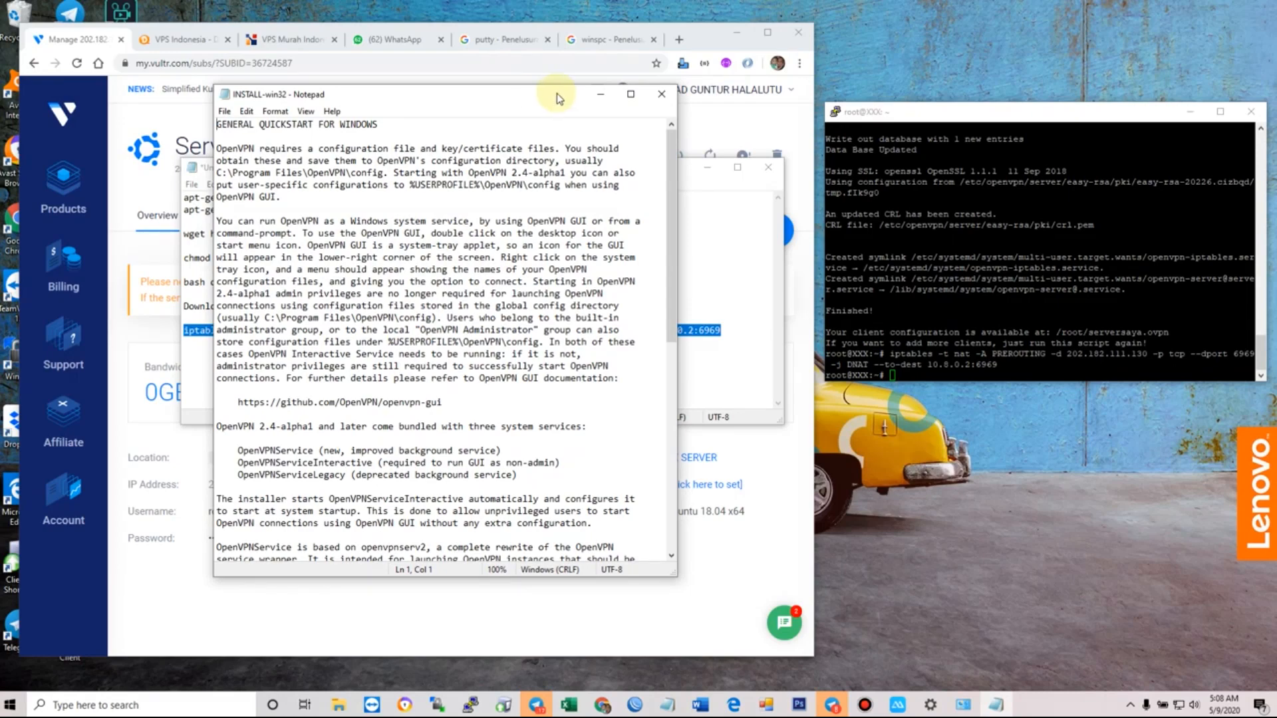
click(661, 95)
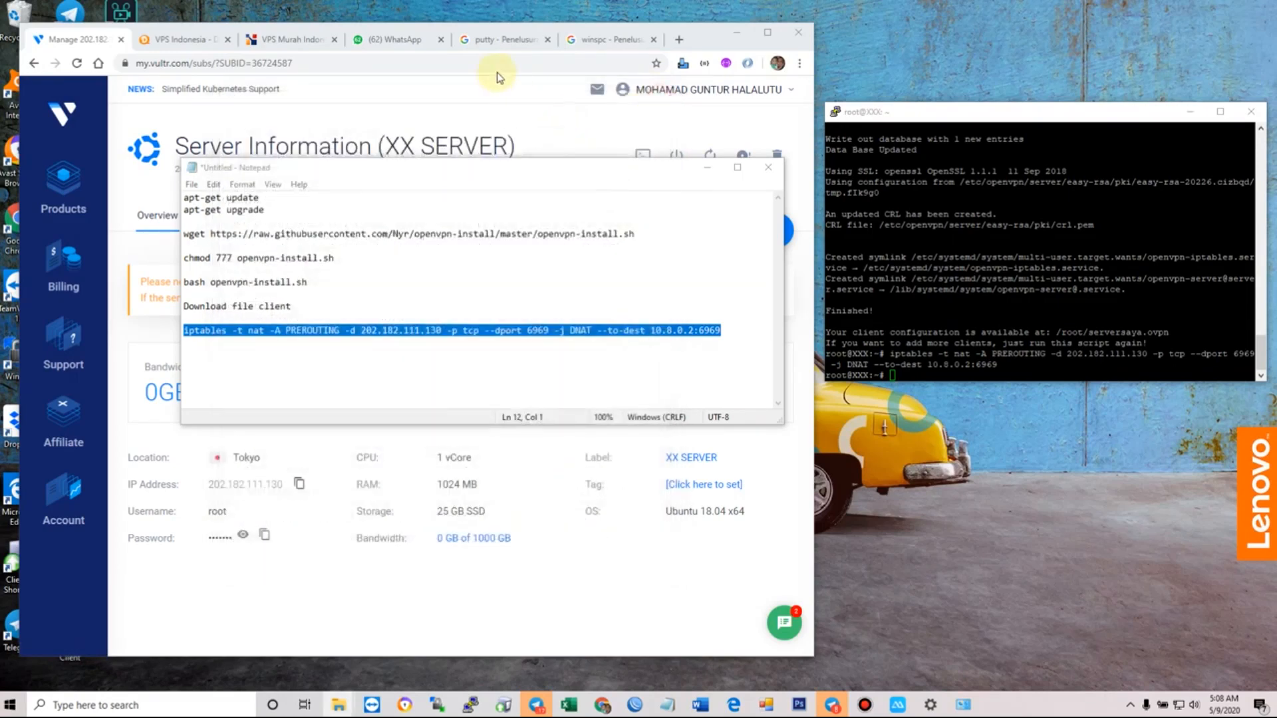
Move the browser window aside to uncover the desktop icons and point out the OpenVPN GUI shortcut.
drag(703, 42, 861, 44)
click(70, 429)
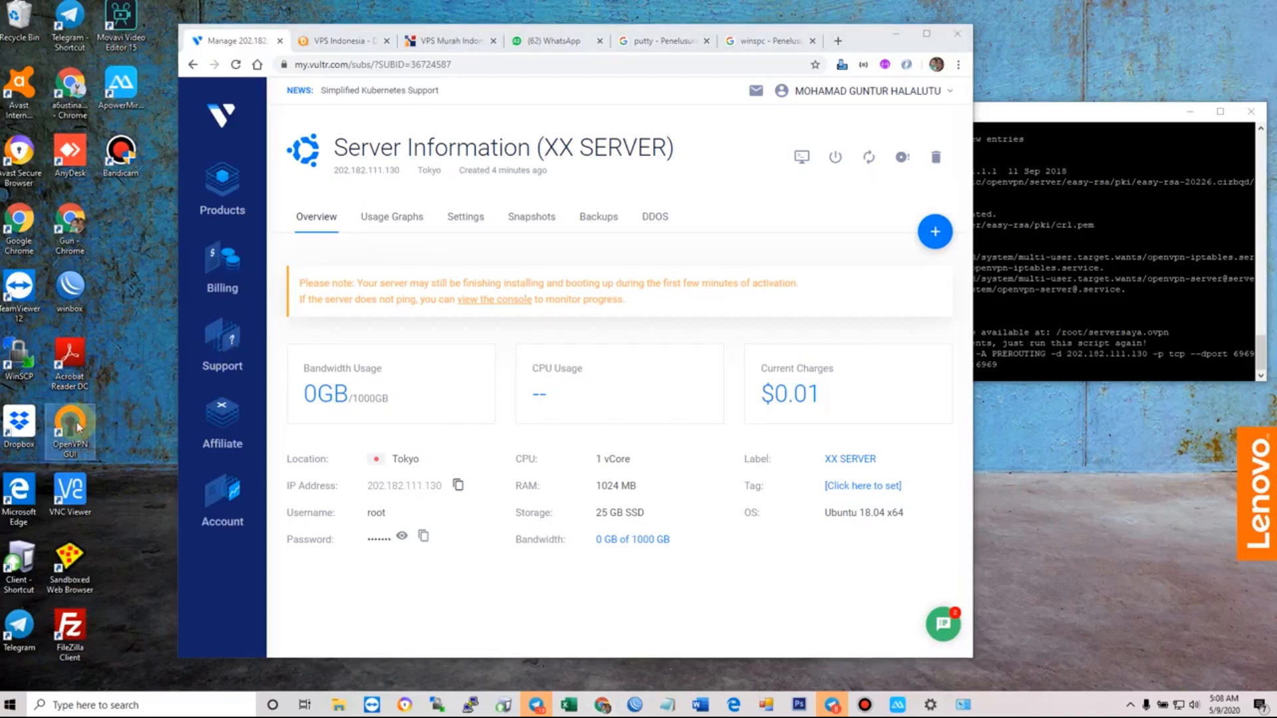
click(130, 379)
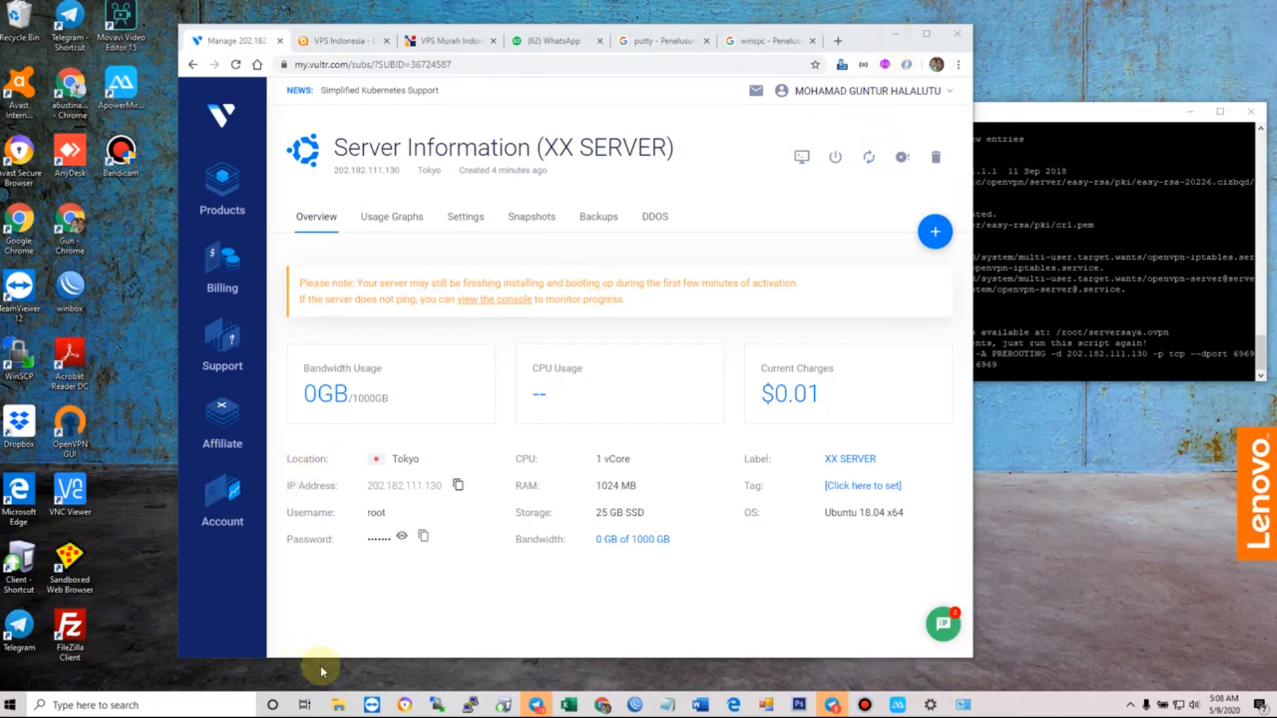
Locate serversaya on the D: drive in File Explorer and compare it with the server's /root copy in WinSCP.
mouse_move(338, 705)
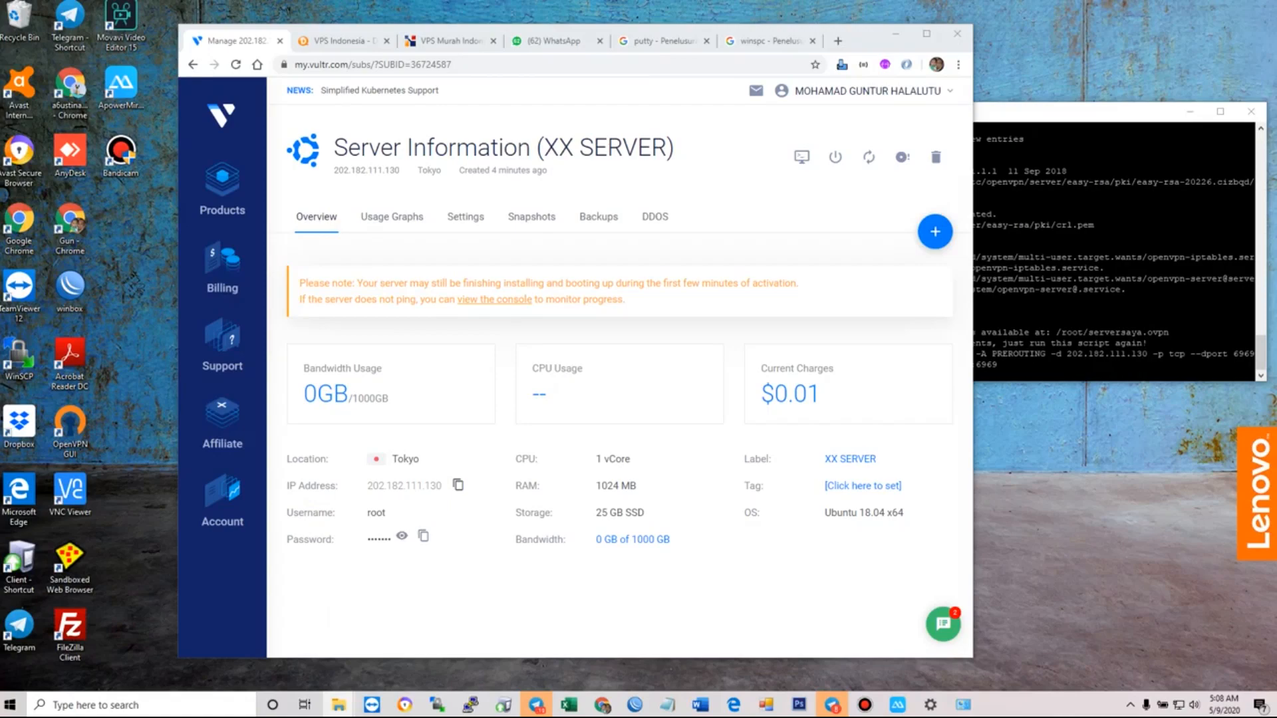
drag(473, 1, 342, 40)
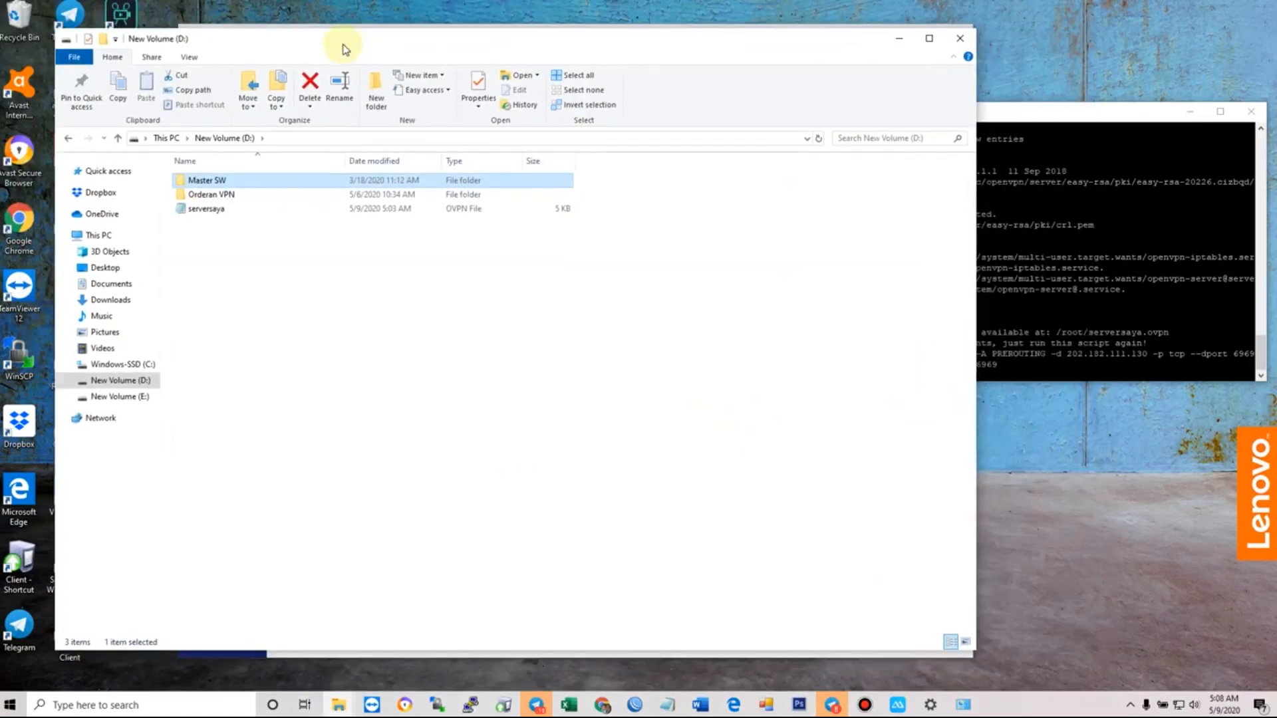
click(233, 208)
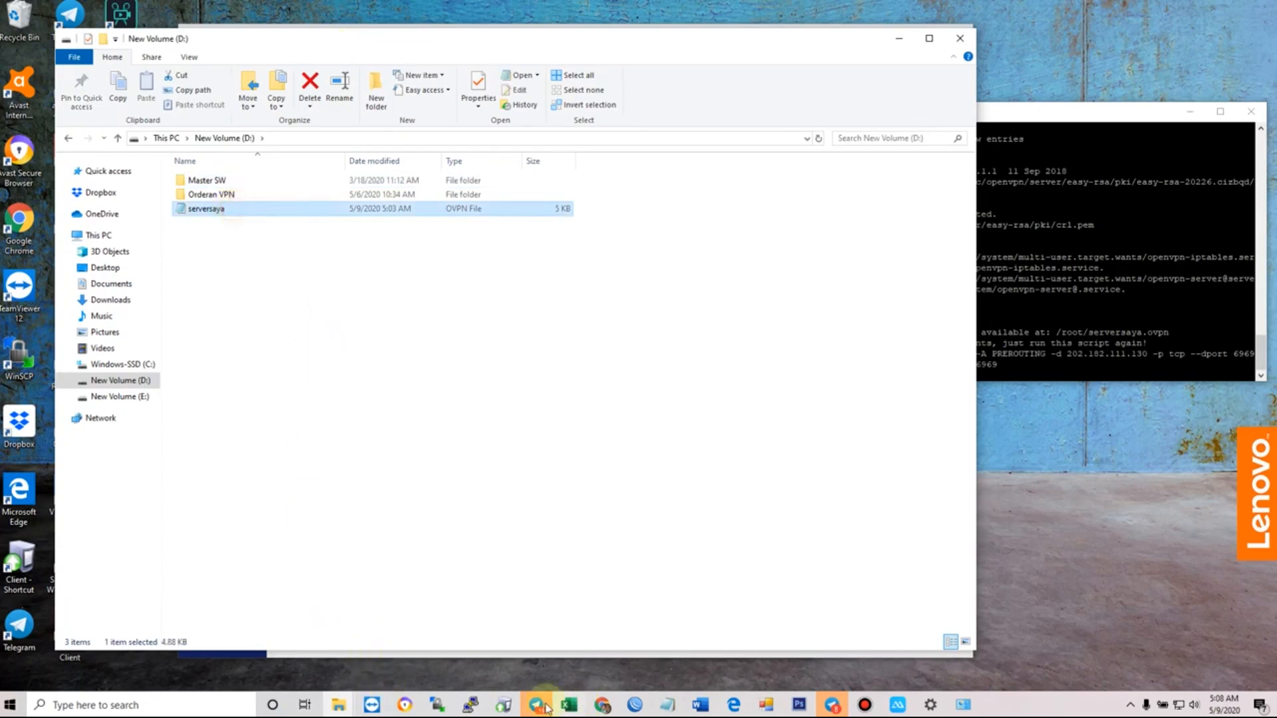
click(437, 705)
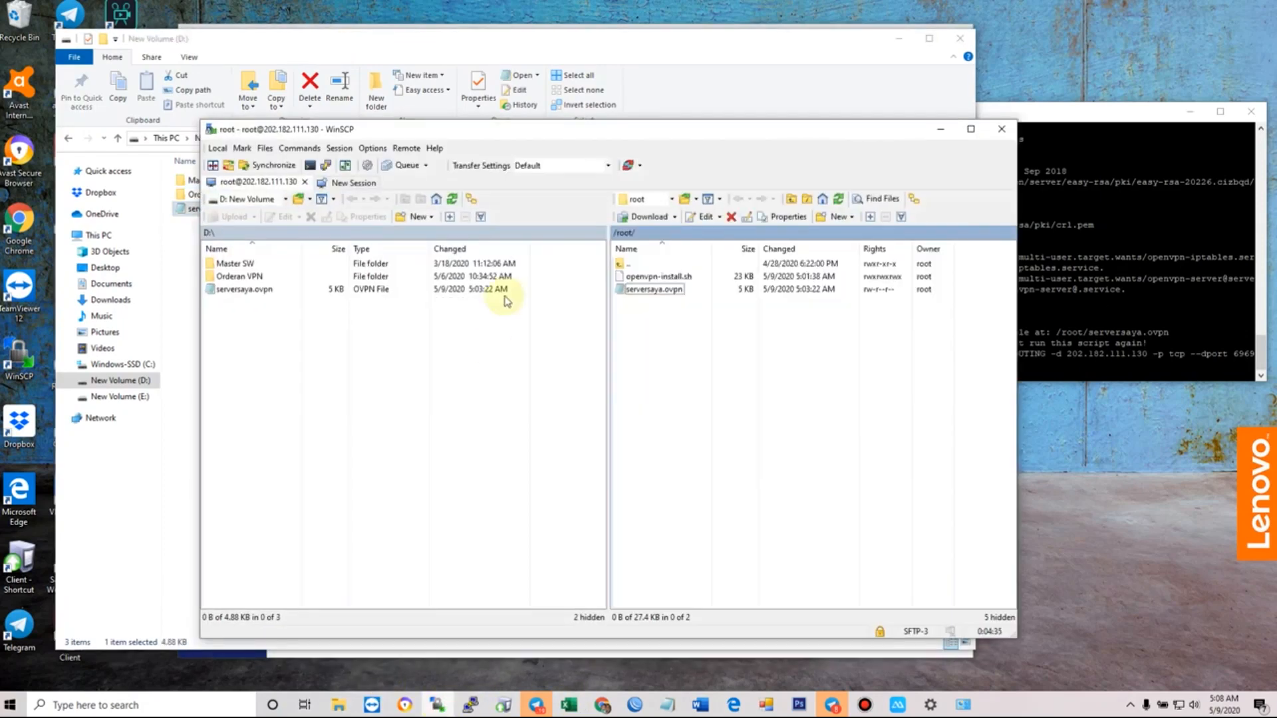
drag(472, 133, 605, 124)
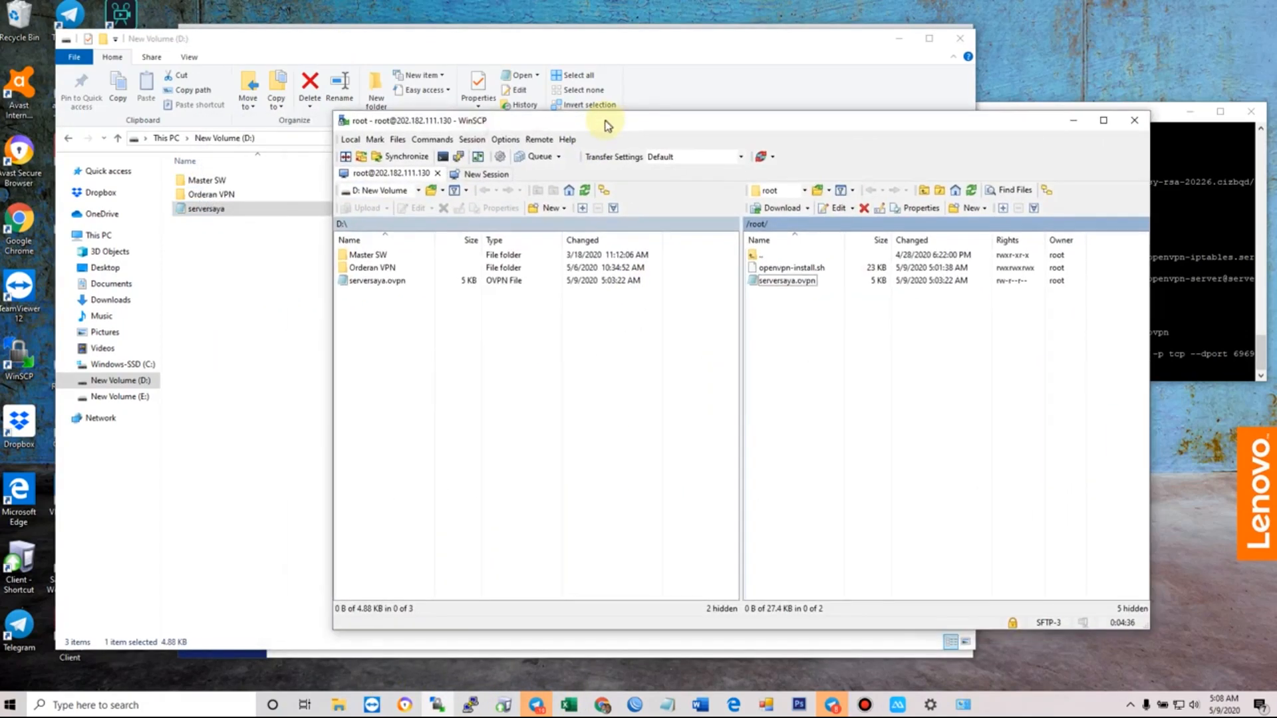
click(766, 282)
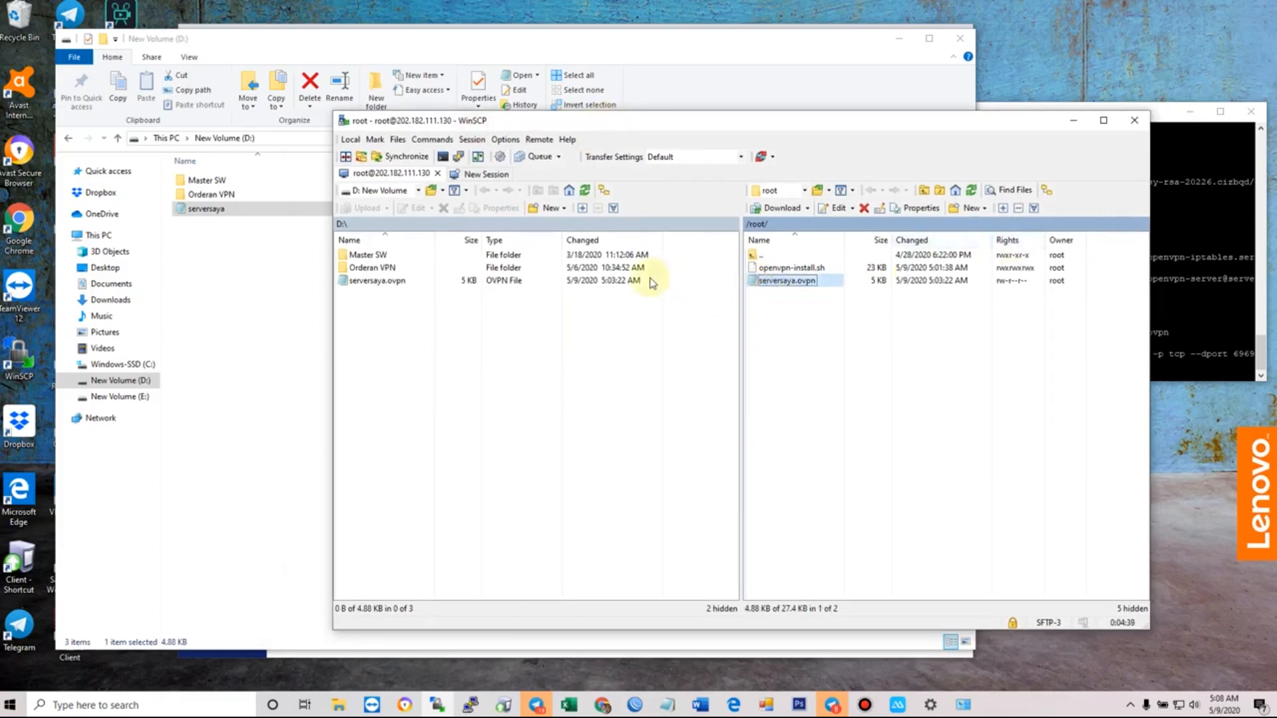
Return to the D: drive in File Explorer, move the window off the desktop icons, and select the serversaya OVPN file.
click(385, 328)
click(209, 208)
drag(769, 41, 901, 41)
click(341, 244)
click(347, 209)
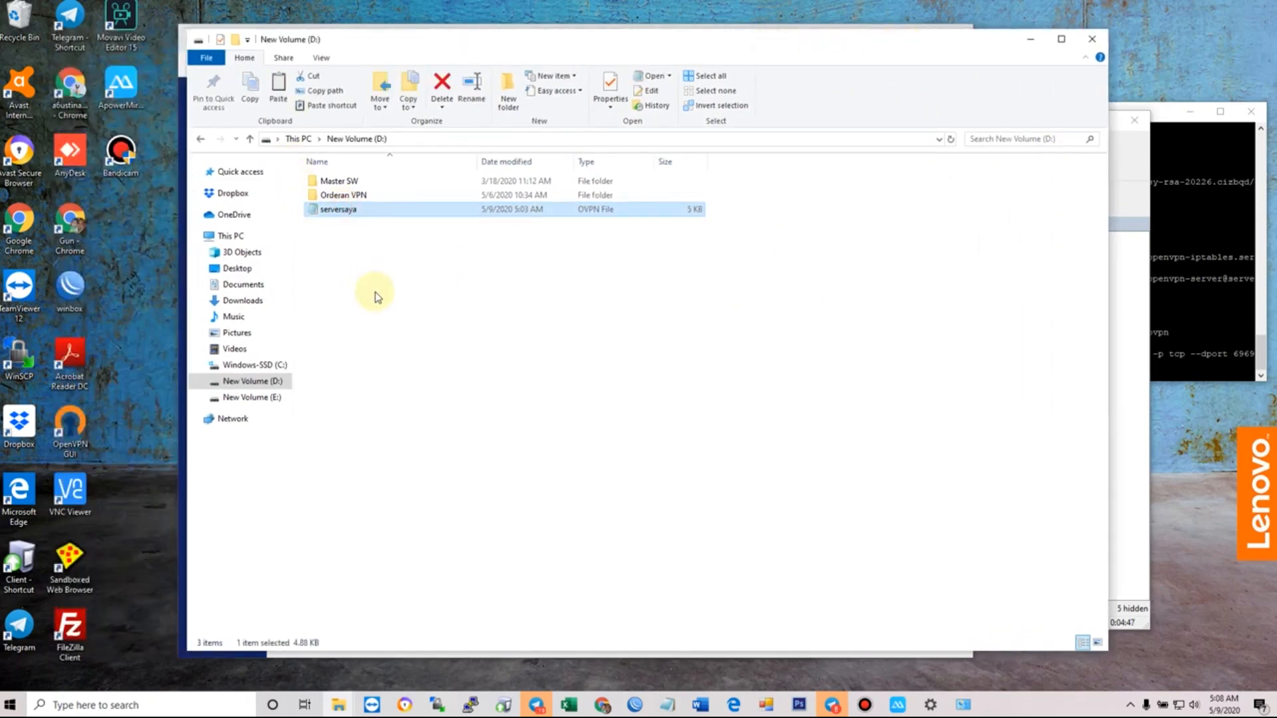
Open the config folder inside C:\Program Files\OpenVPN in File Explorer.
click(263, 365)
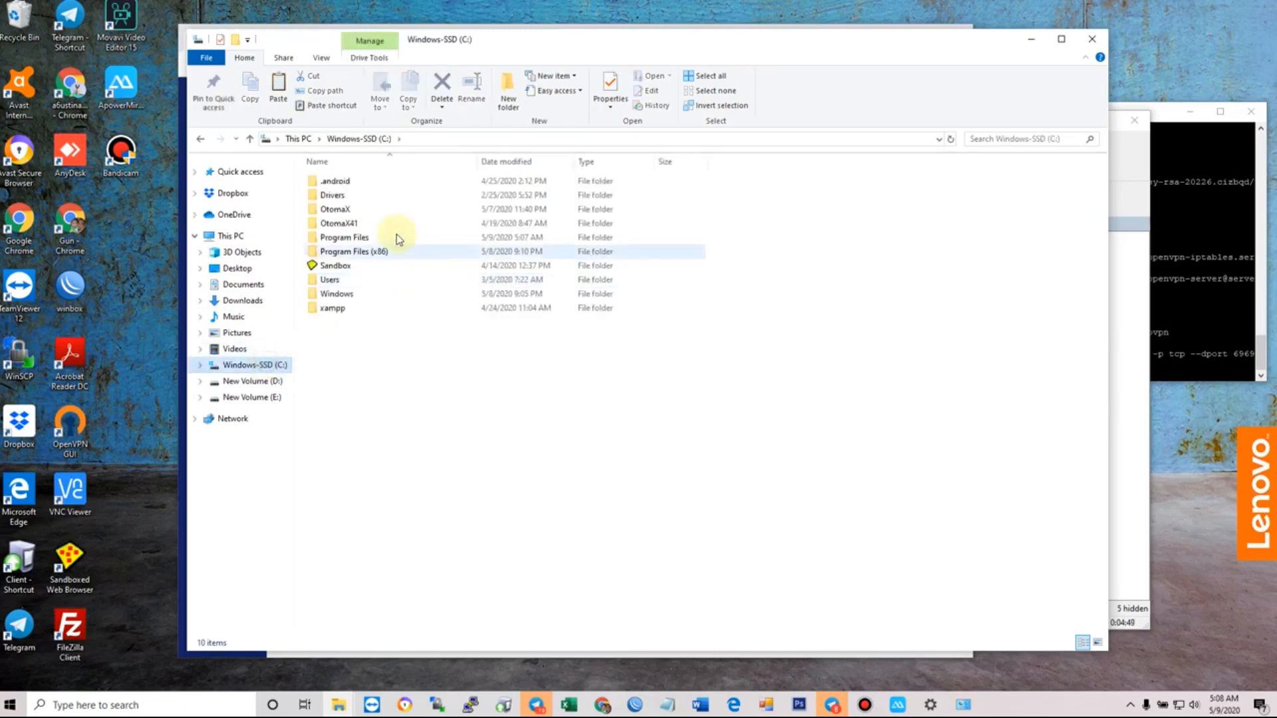
double_click(346, 238)
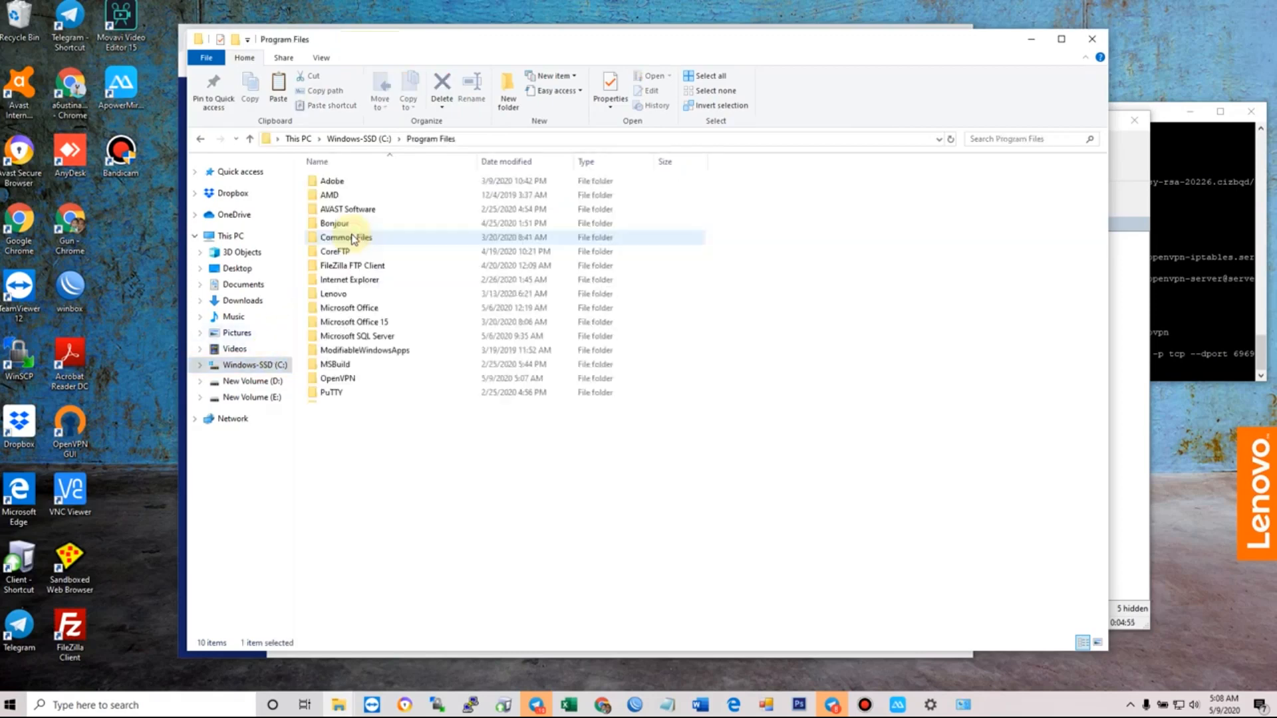
double_click(353, 377)
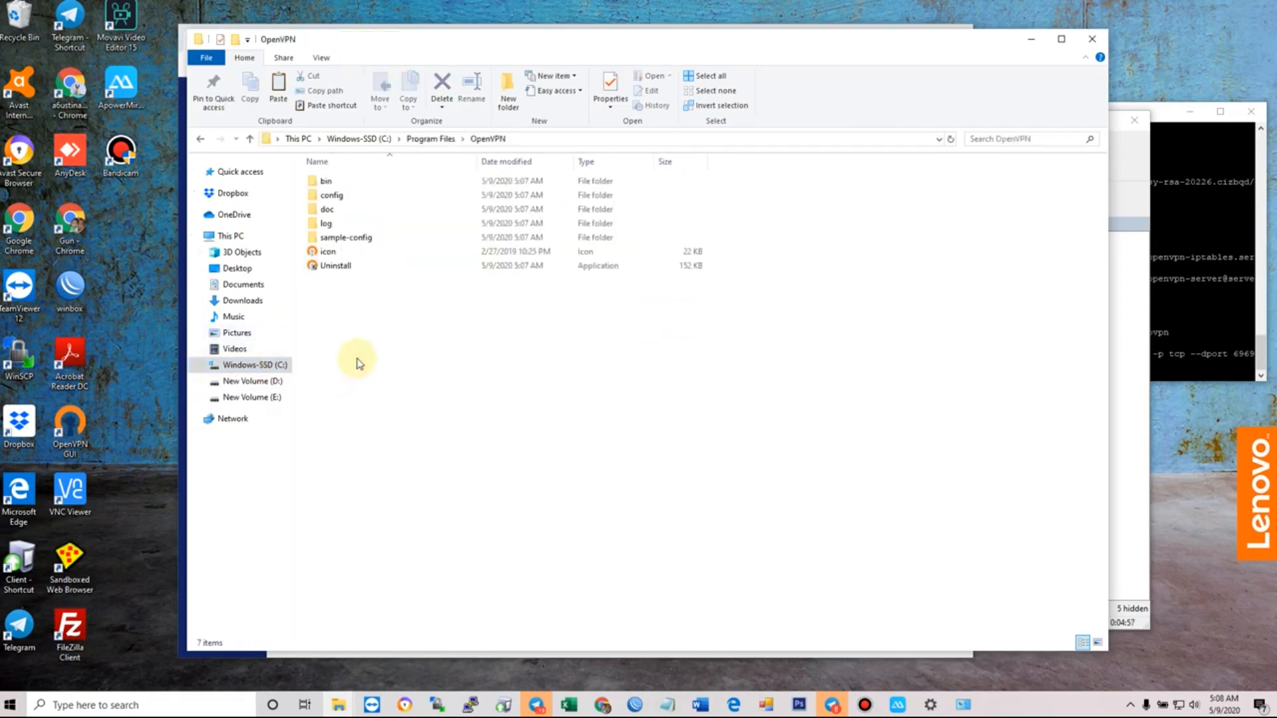
double_click(349, 196)
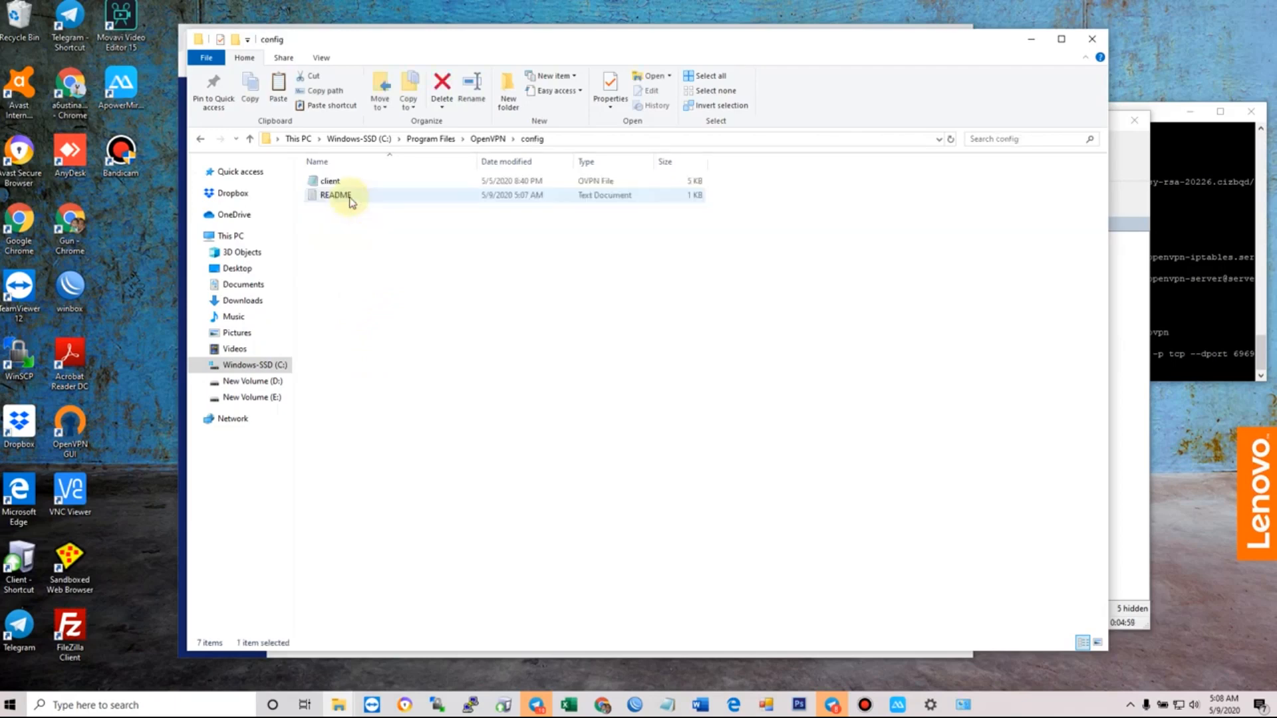
Replace the client OVPN file in OpenVPN's config folder with the copied serversaya file, granting administrator permission.
click(330, 182)
key(Delete)
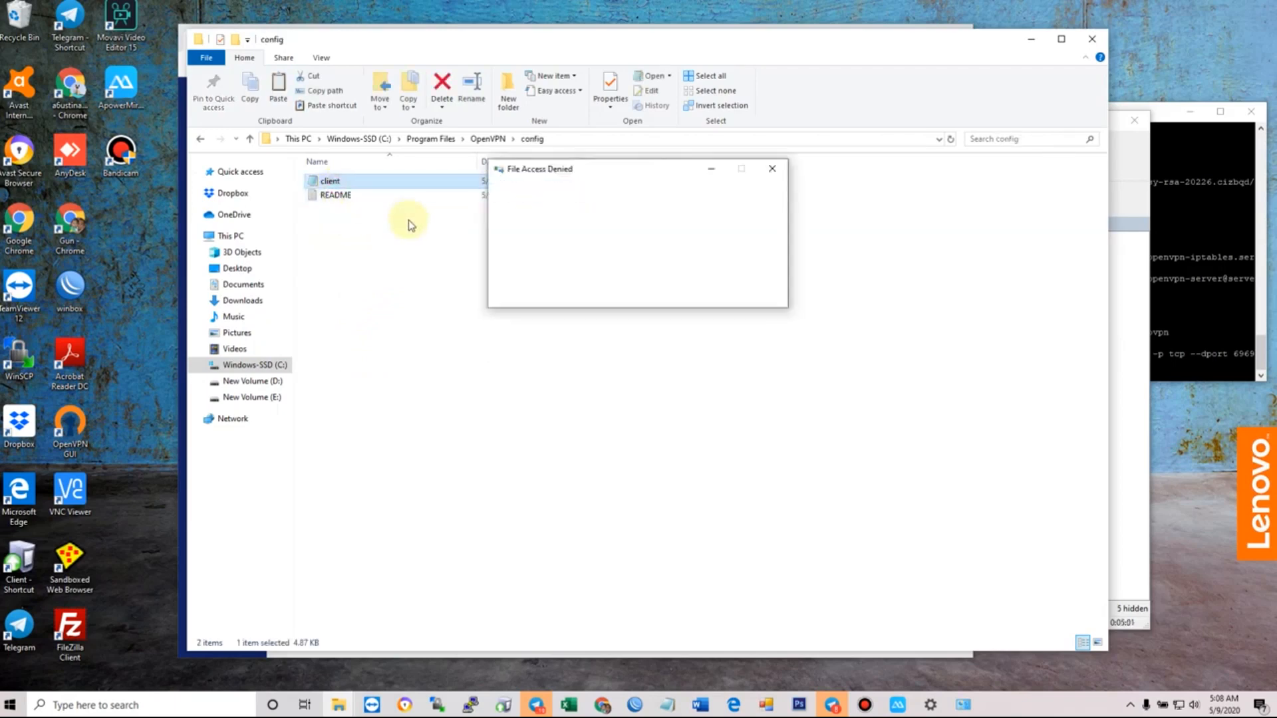
key(Return)
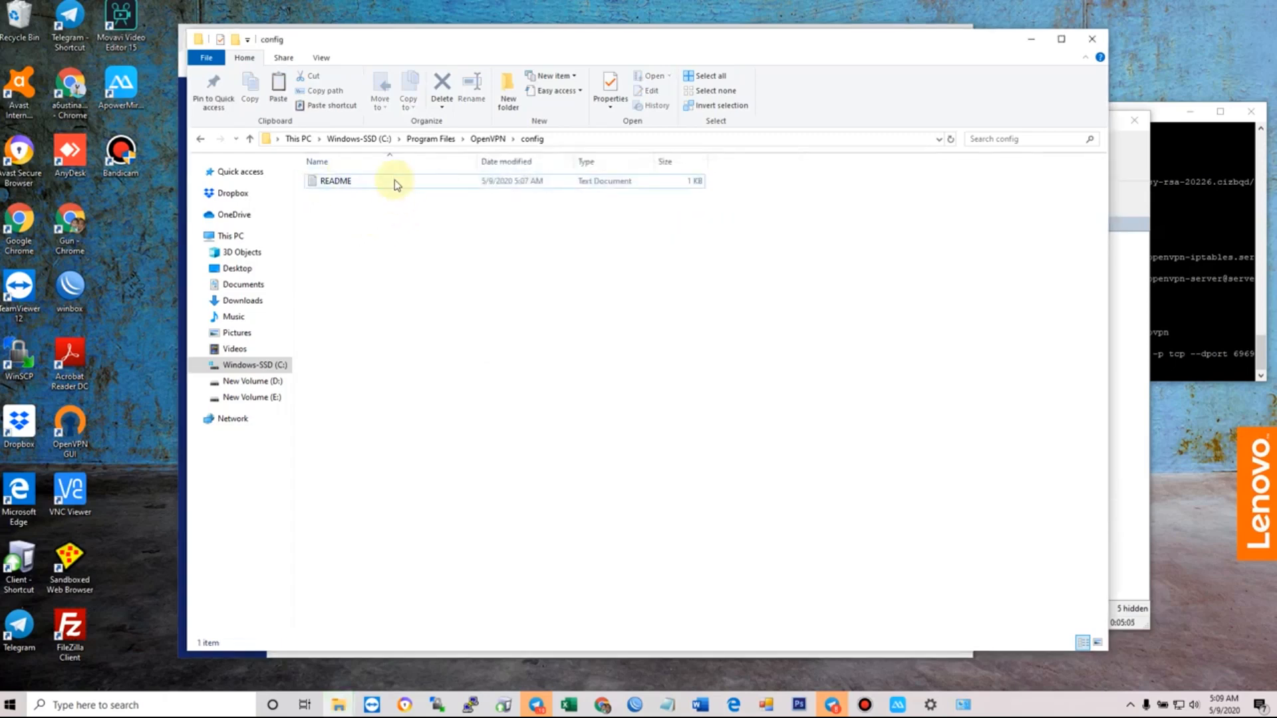
key(ctrl+v)
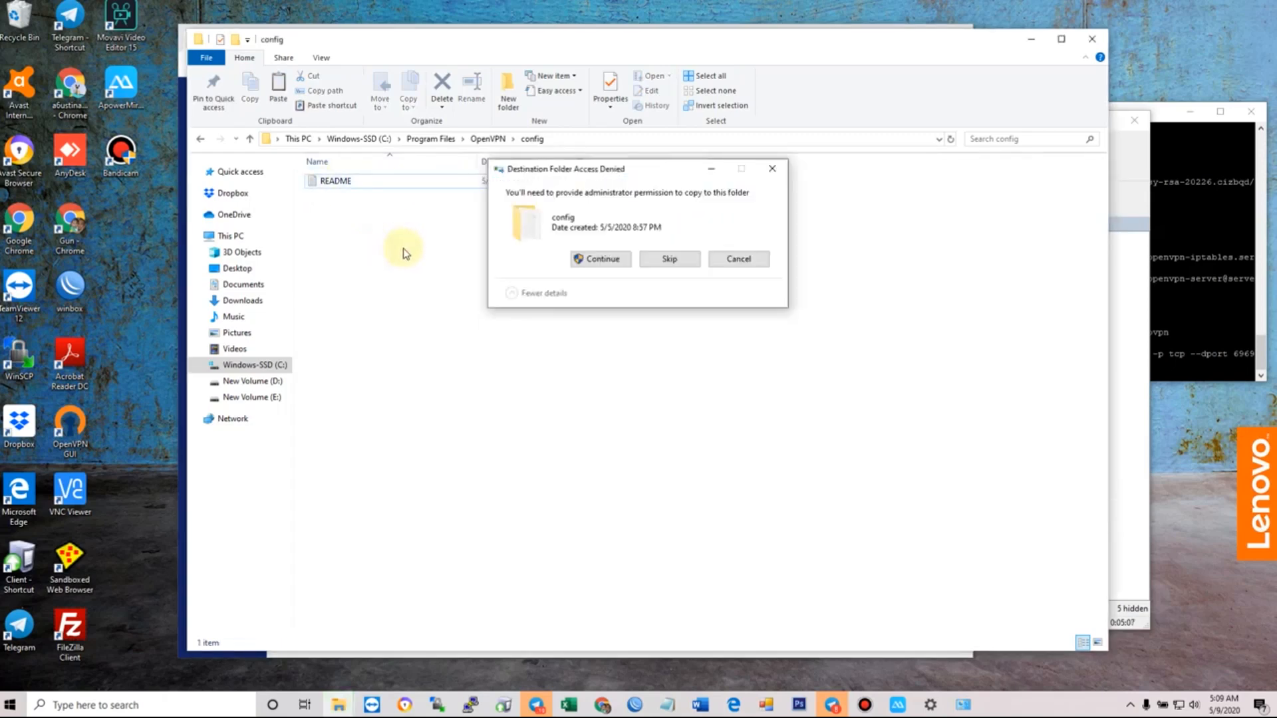
click(598, 260)
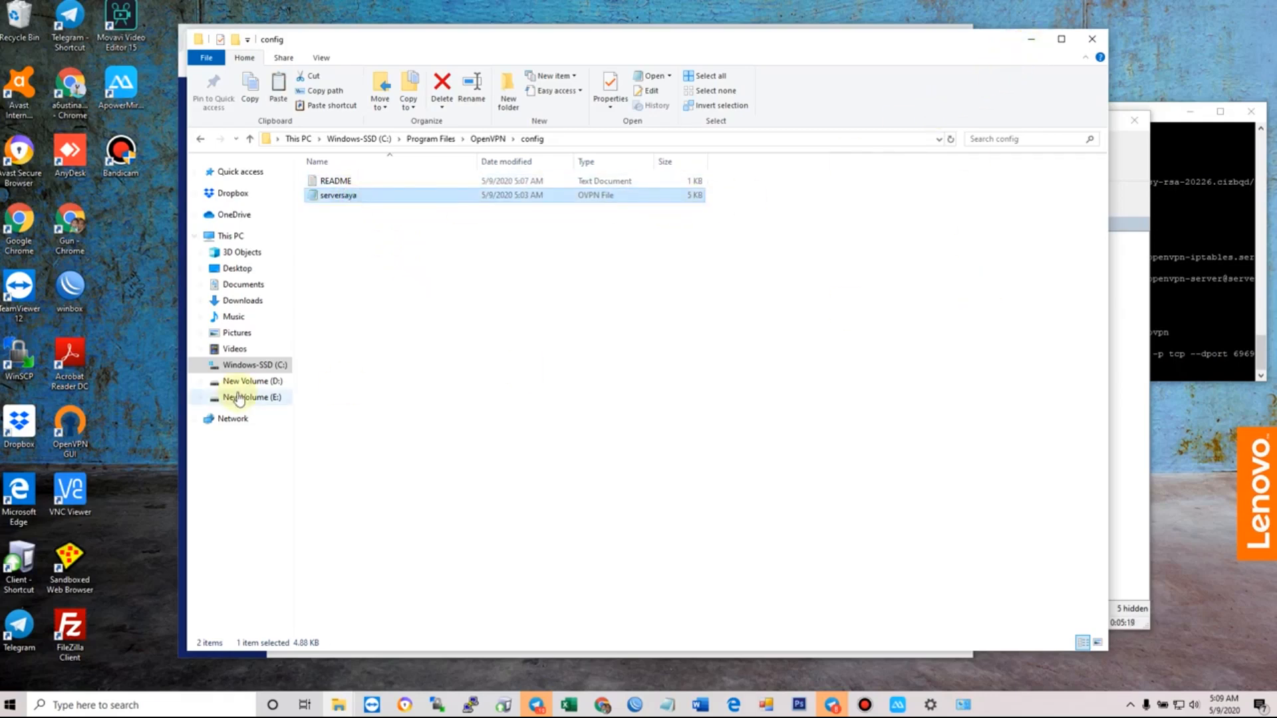
Launch OpenVPN GUI from its desktop shortcut.
click(68, 434)
right_click(68, 433)
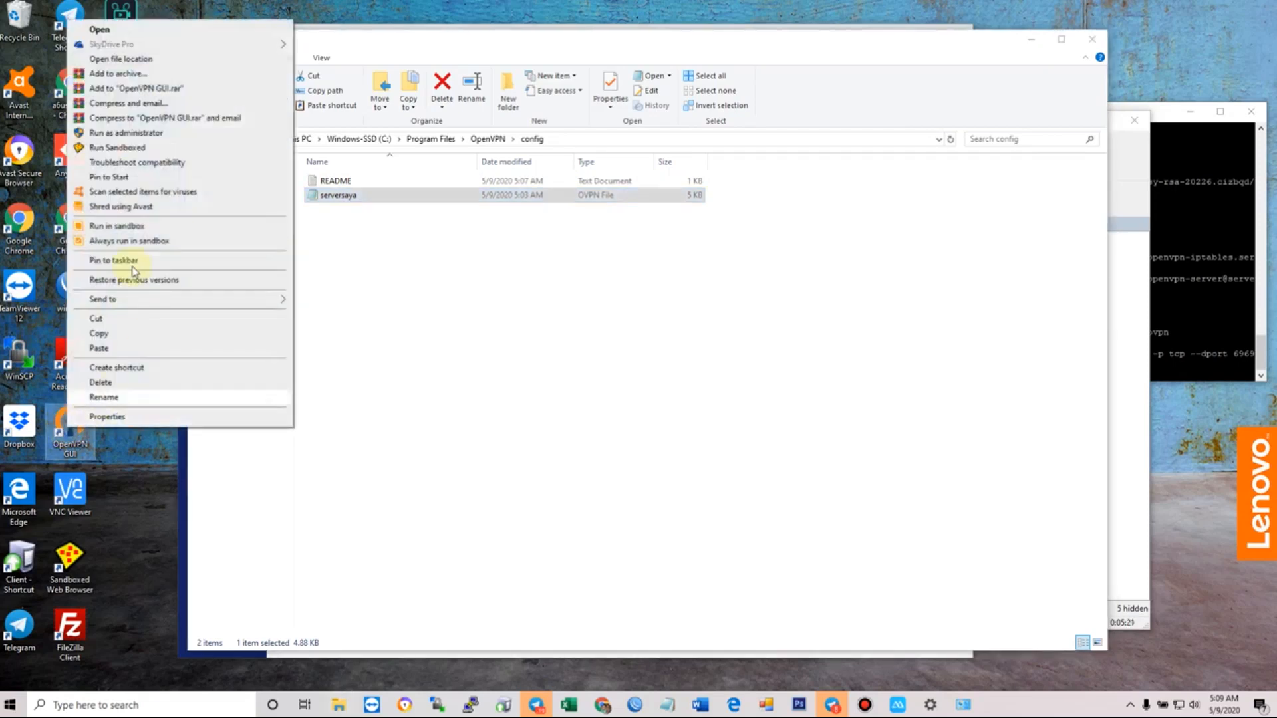
click(154, 147)
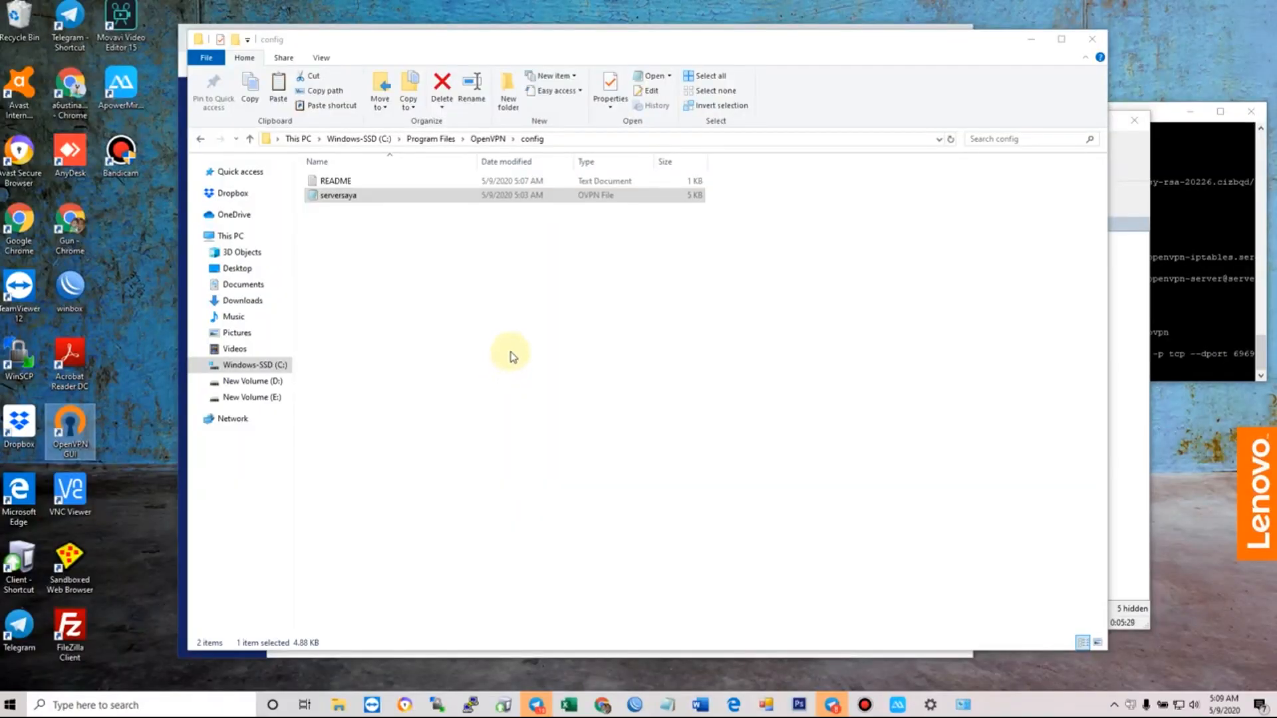
Connect to the serversaya VPN through the OpenVPN GUI icon among the hidden system tray icons.
click(1116, 707)
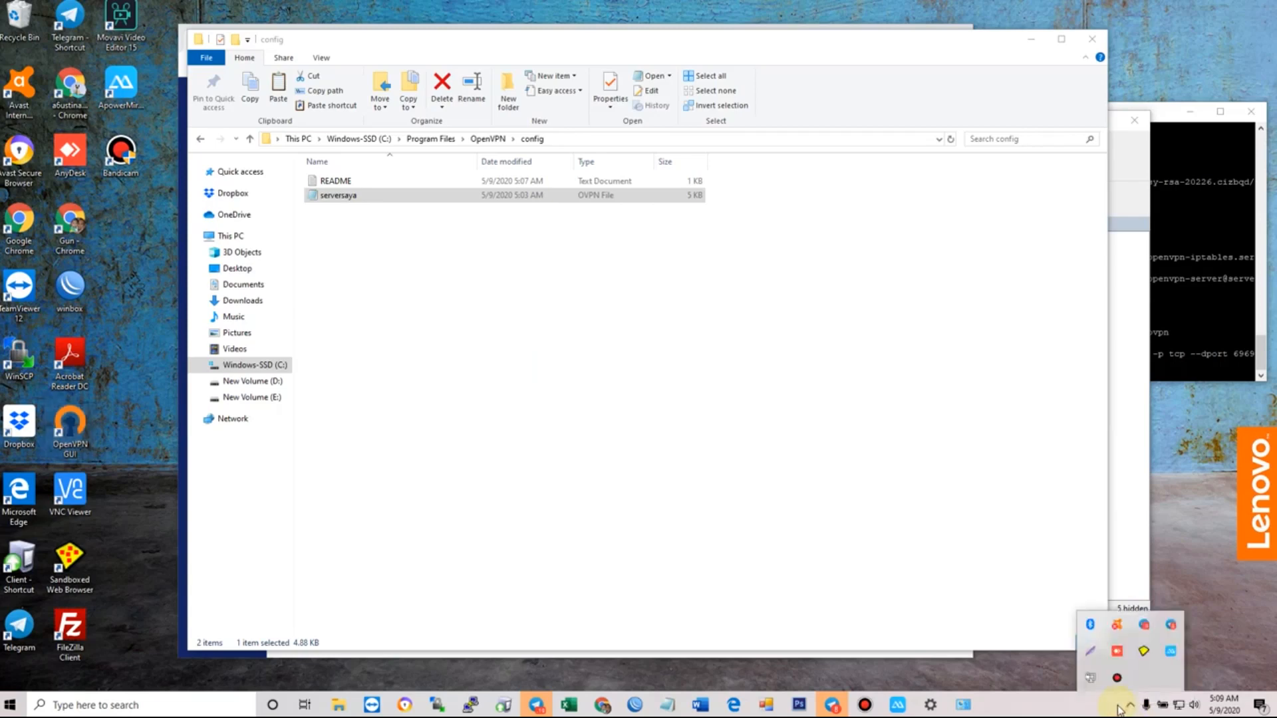
right_click(1091, 679)
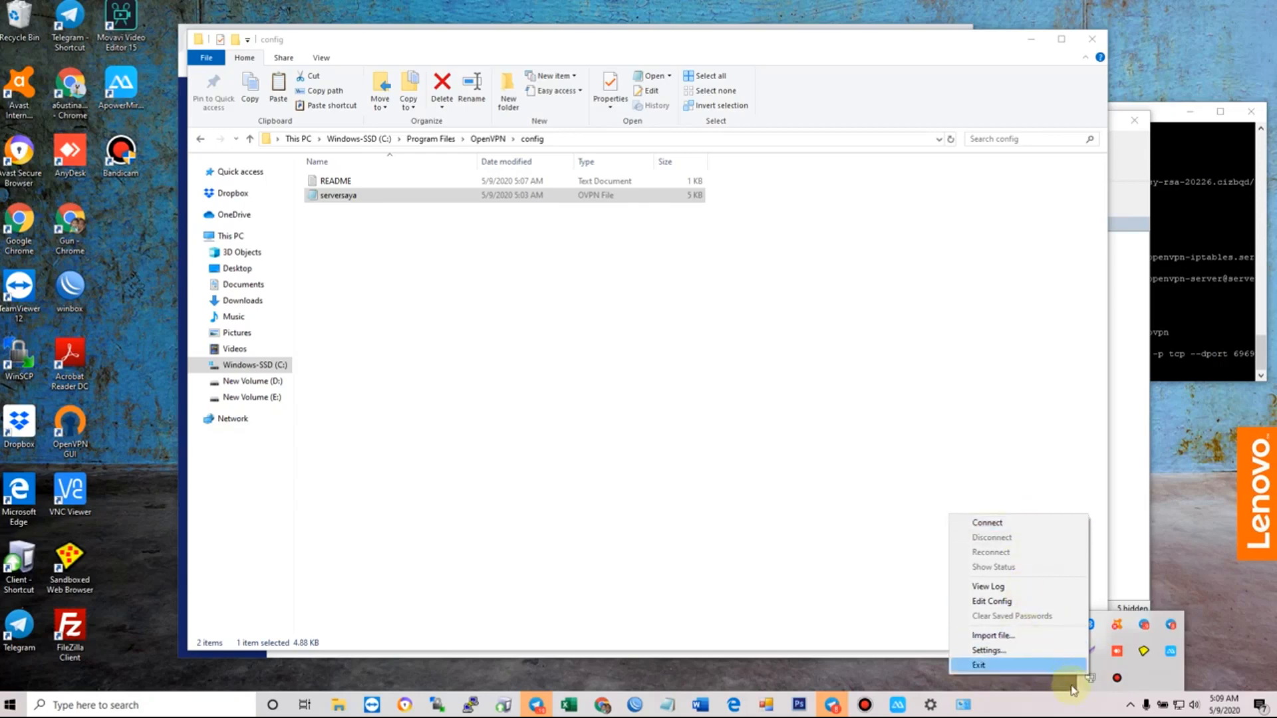
right_click(1091, 683)
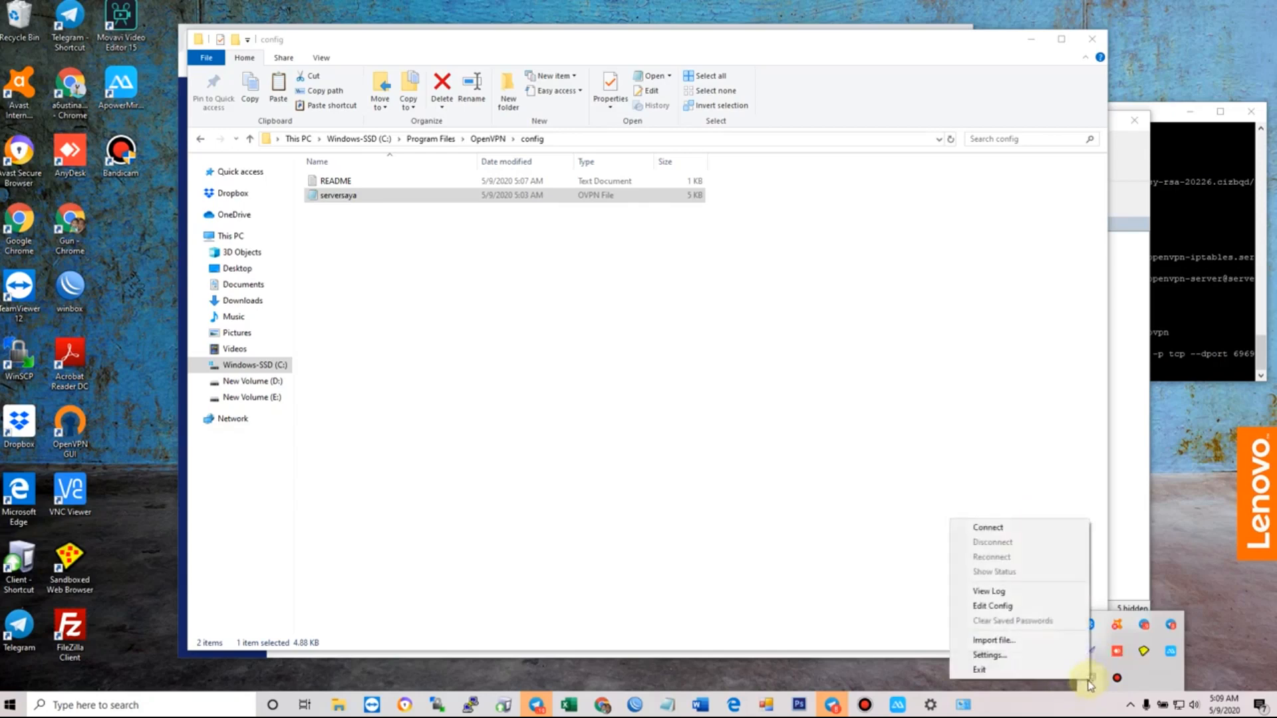
click(1014, 529)
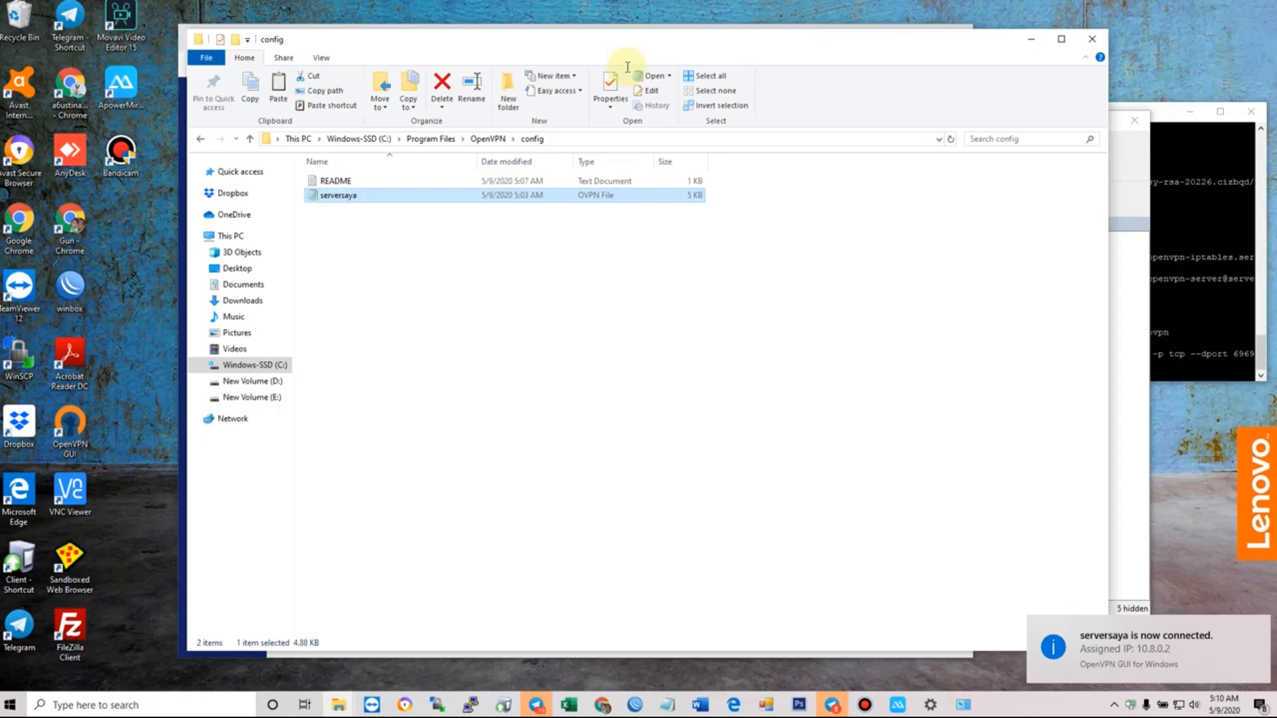
click(404, 222)
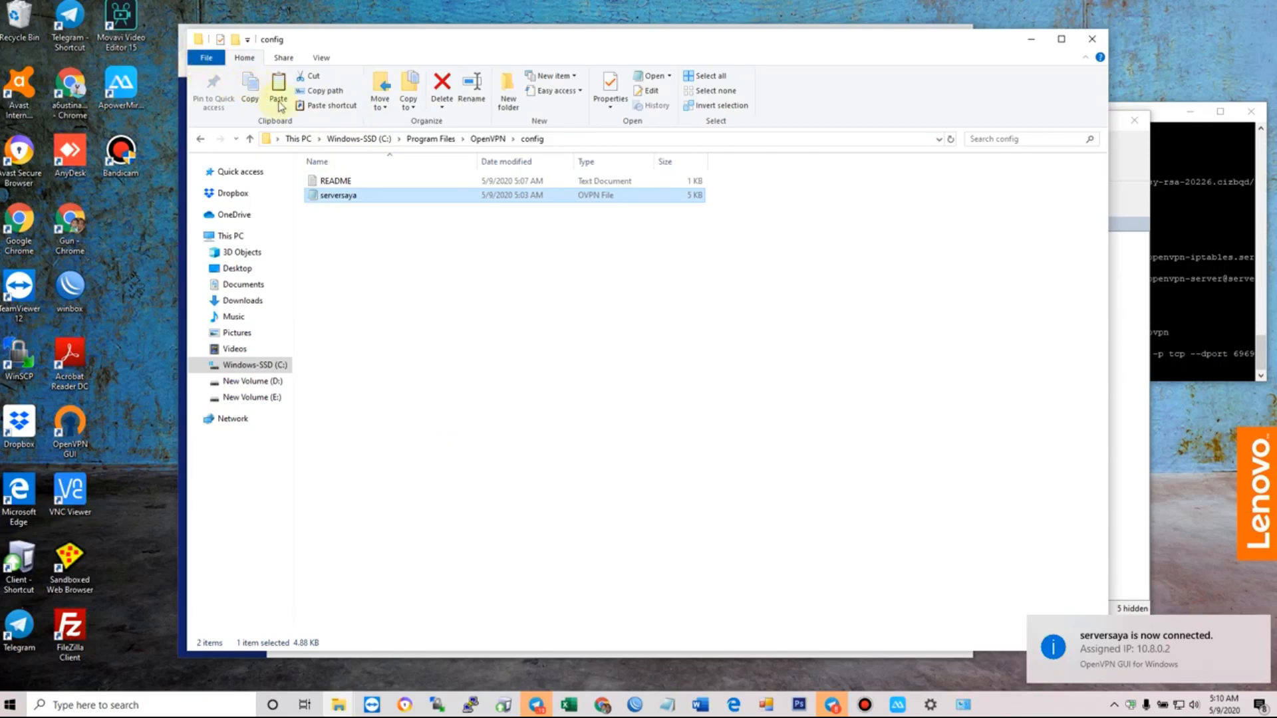
click(195, 70)
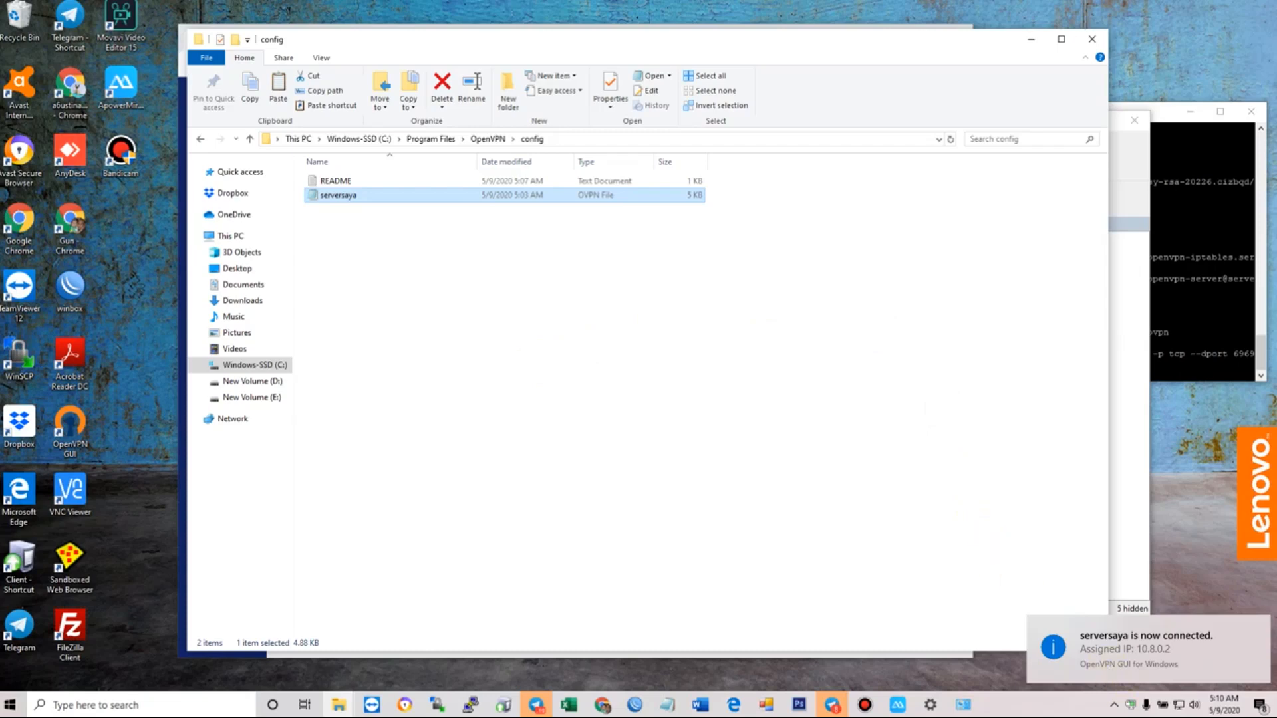
click(1090, 678)
click(1126, 488)
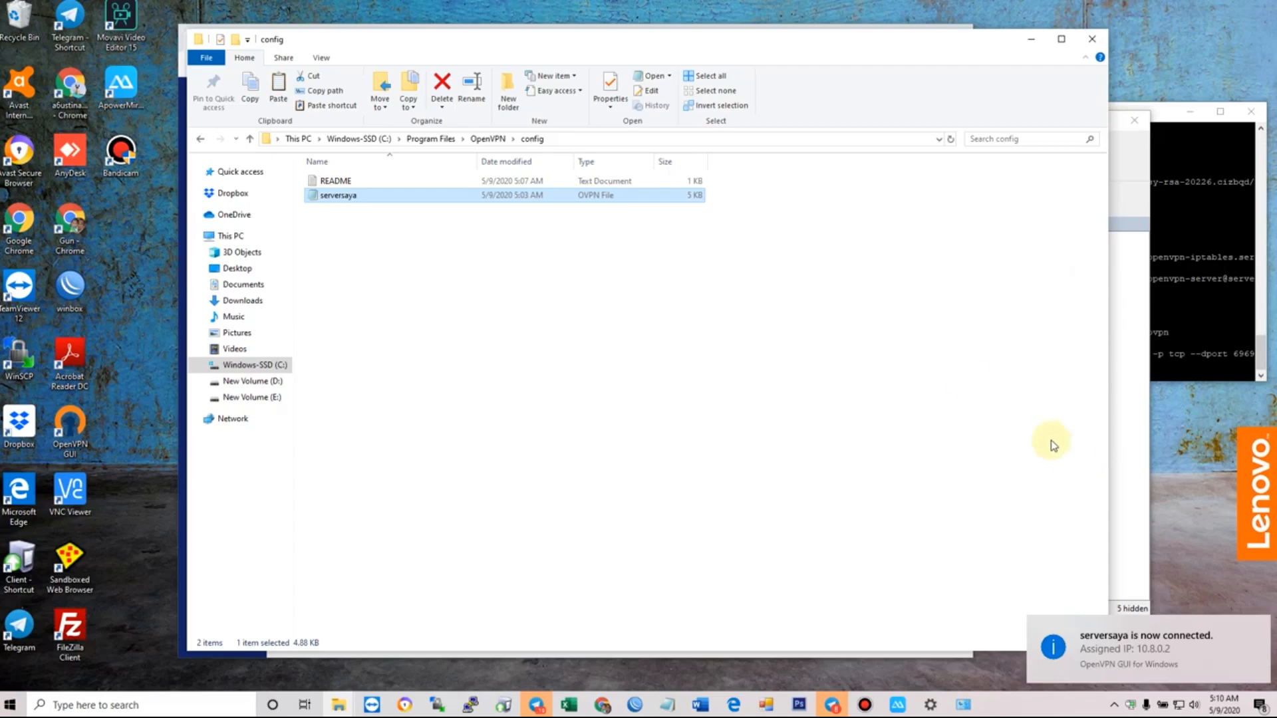
click(301, 42)
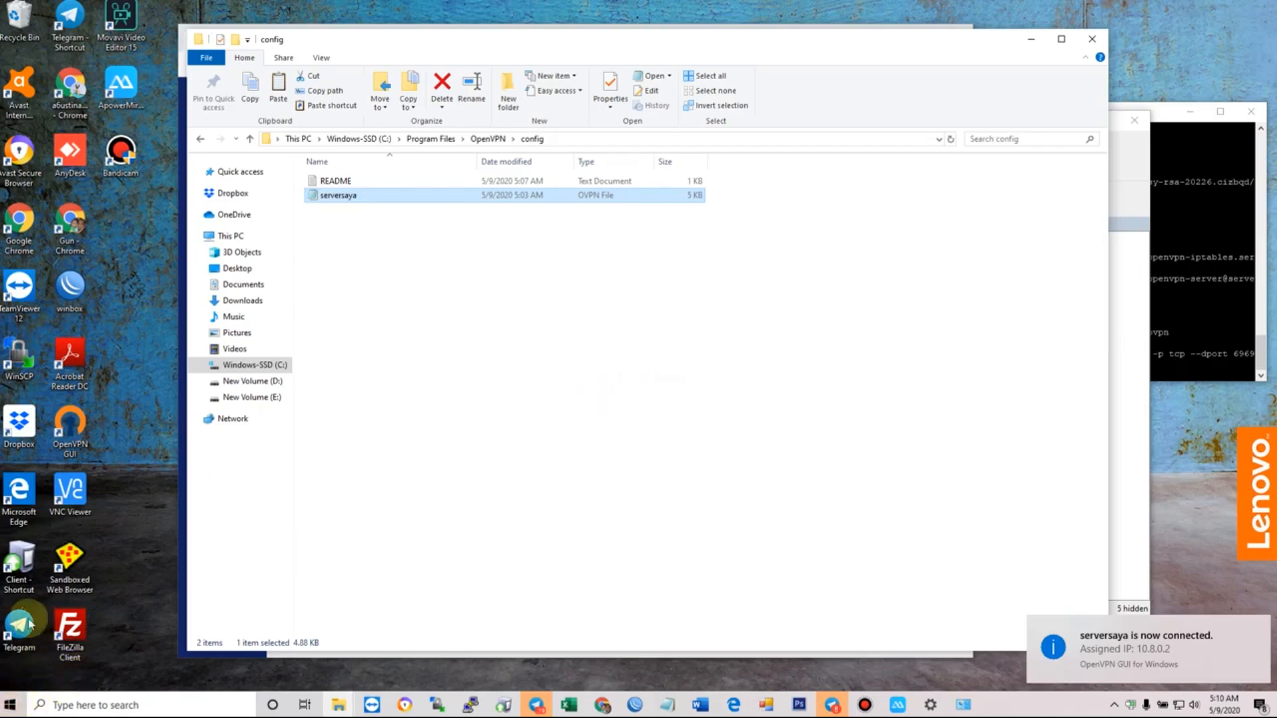
click(69, 699)
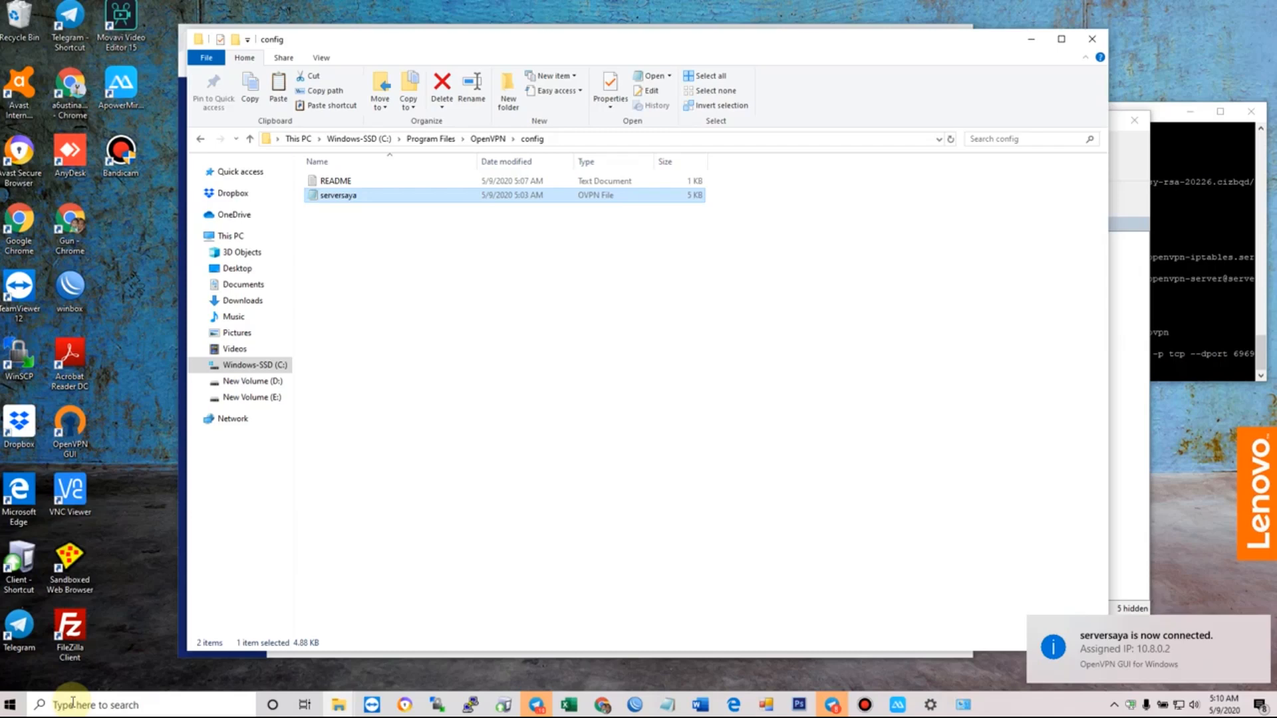
click(462, 408)
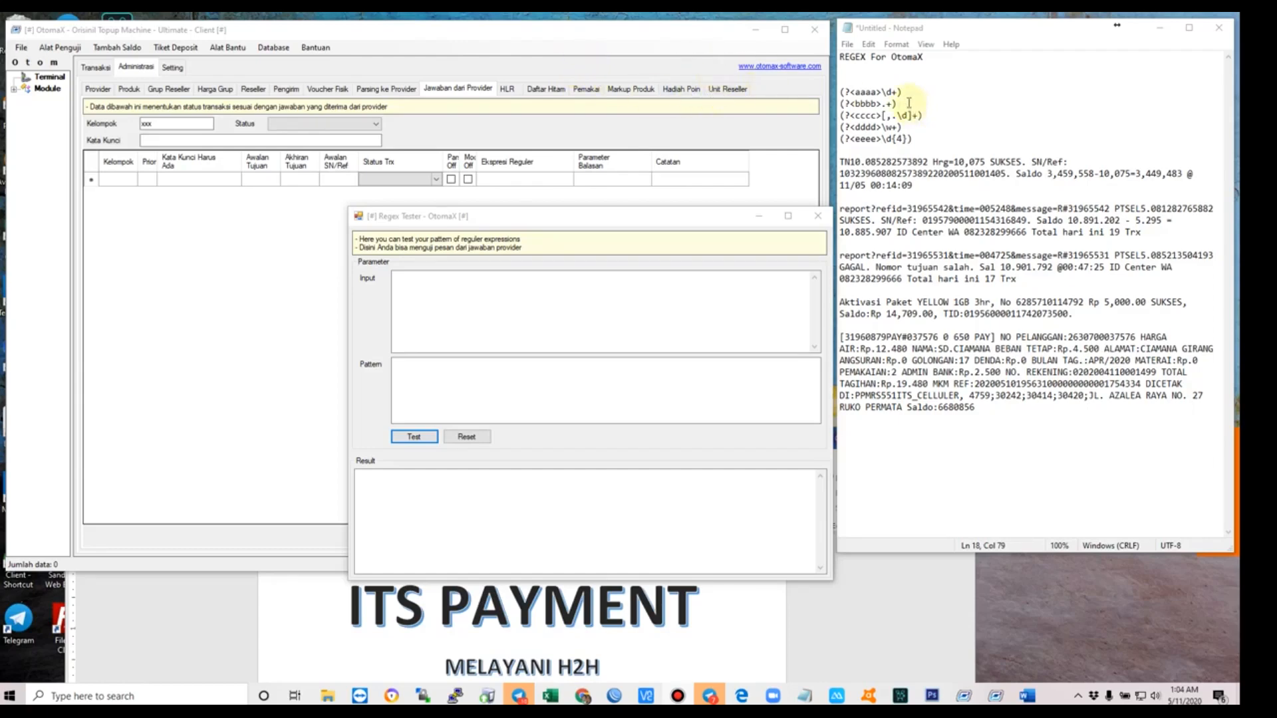
Examine the five OtomaX regex patterns in the Notepad notes one by one, from (?<aaaa>\d+) to (?<eeee>\d{4}).
drag(907, 93, 840, 93)
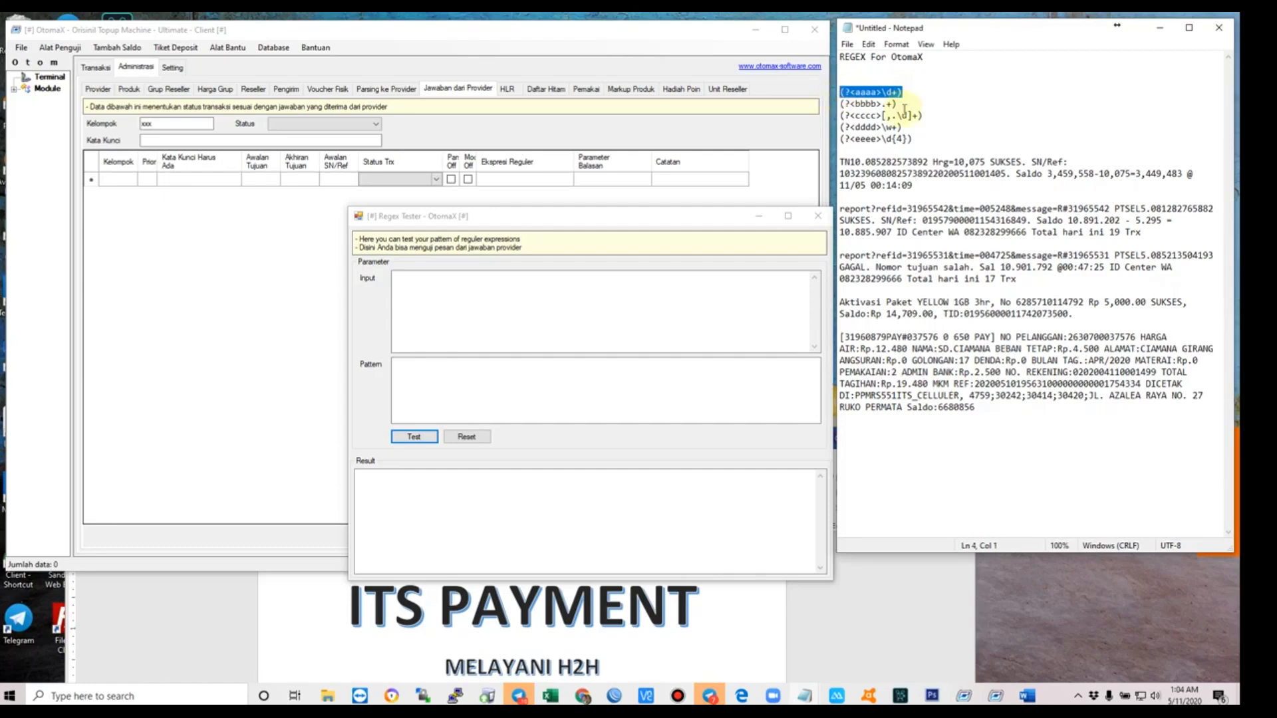
click(904, 104)
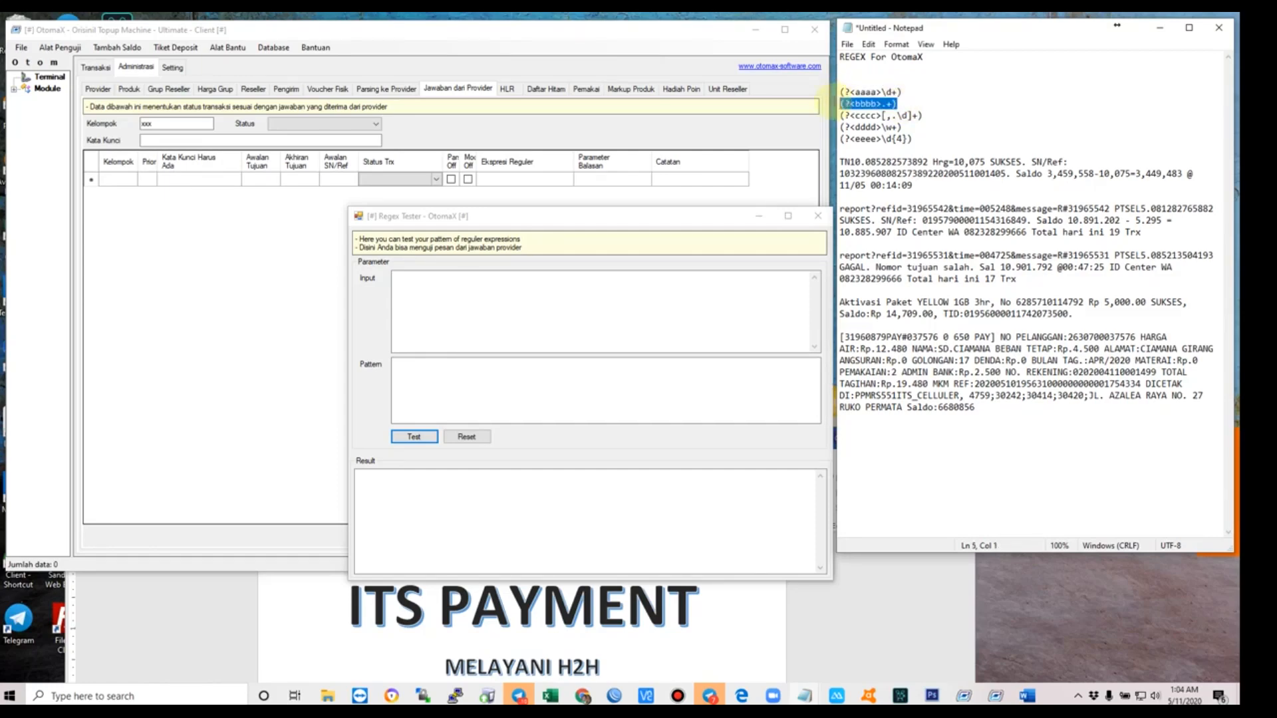
drag(923, 116, 826, 115)
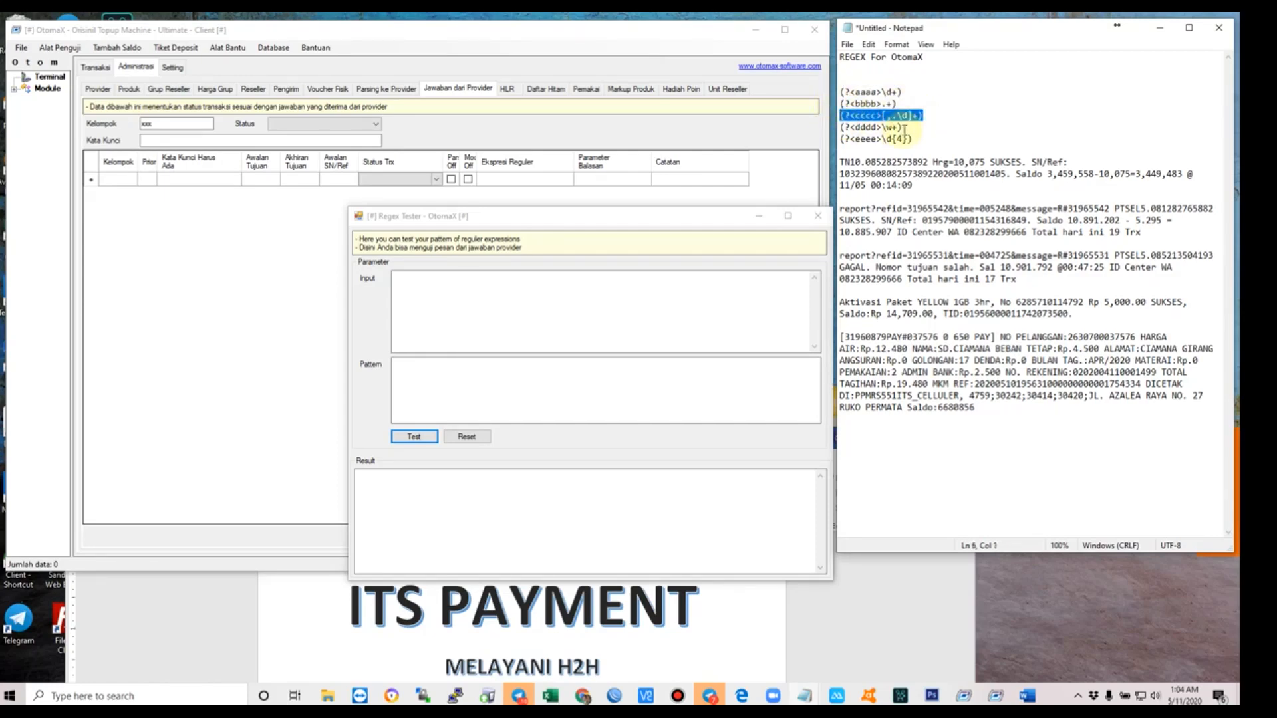
drag(903, 127, 835, 127)
drag(914, 142, 808, 139)
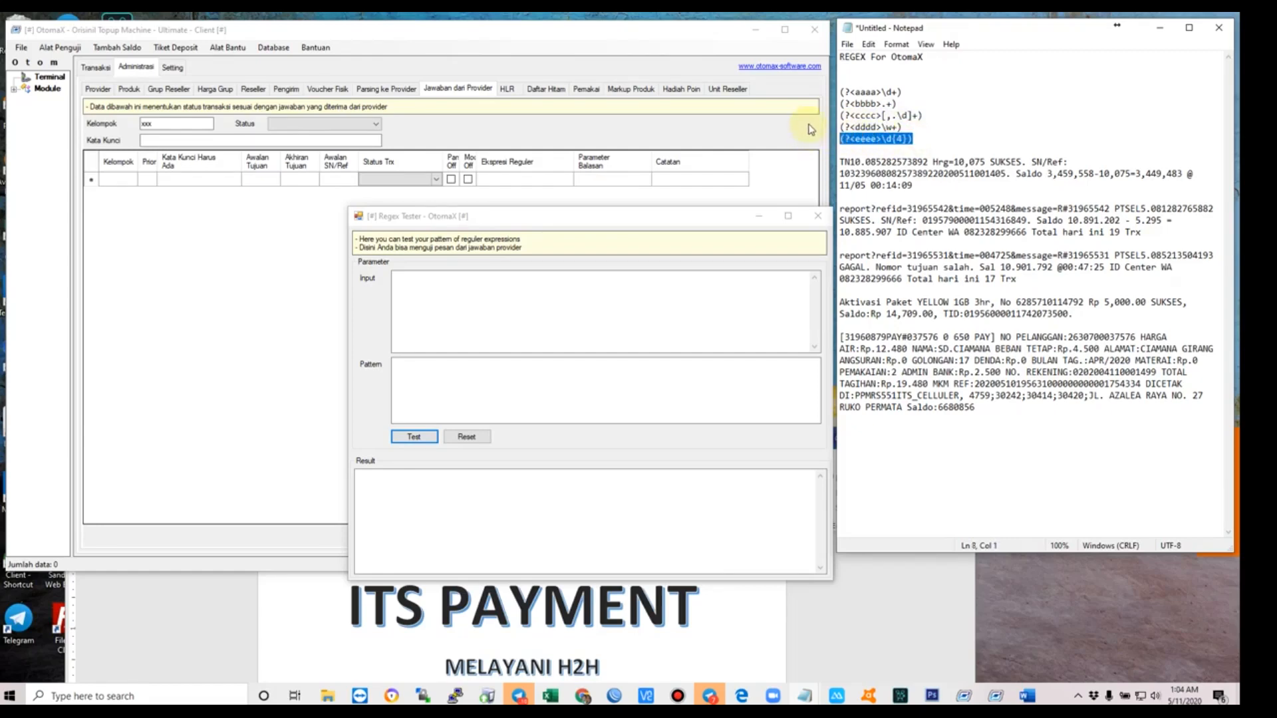
click(923, 101)
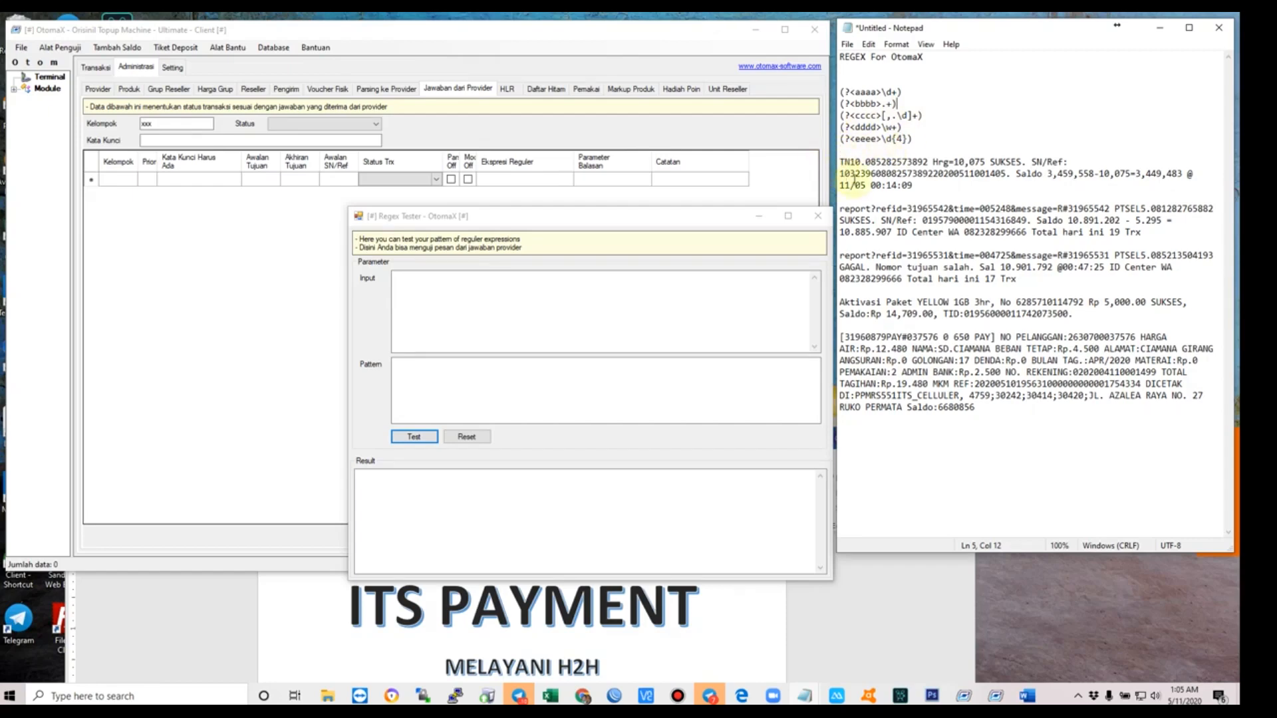
Copy the first sample provider reply, starting with TN10, from Notepad into the Regex Tester's Input field in OtomaX.
click(921, 187)
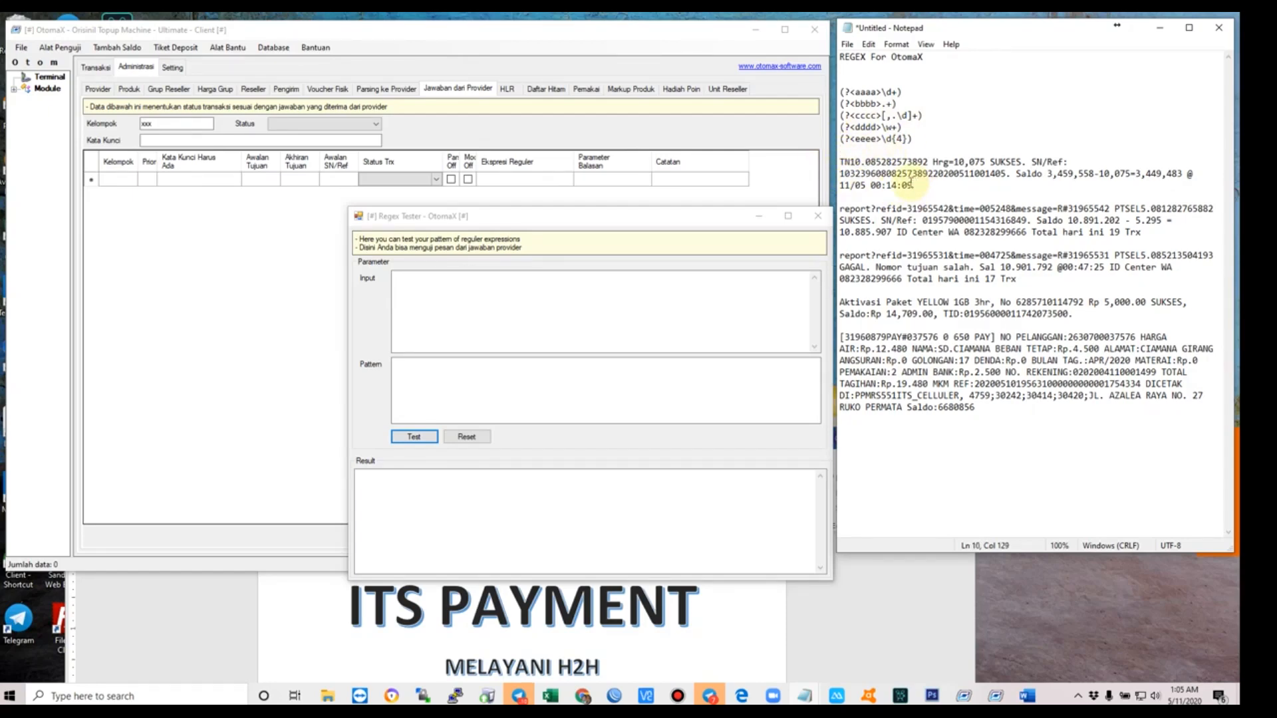
click(971, 161)
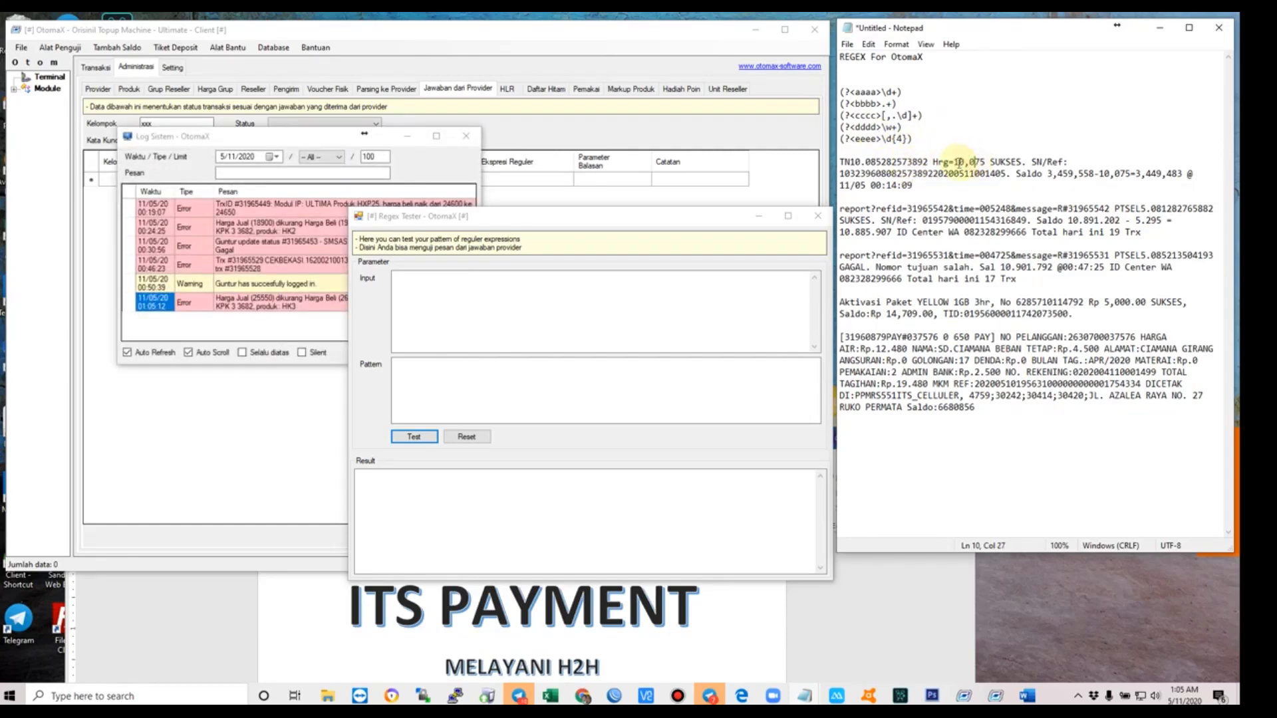
drag(921, 187, 831, 163)
key(ctrl+c)
click(582, 307)
key(ctrl+v)
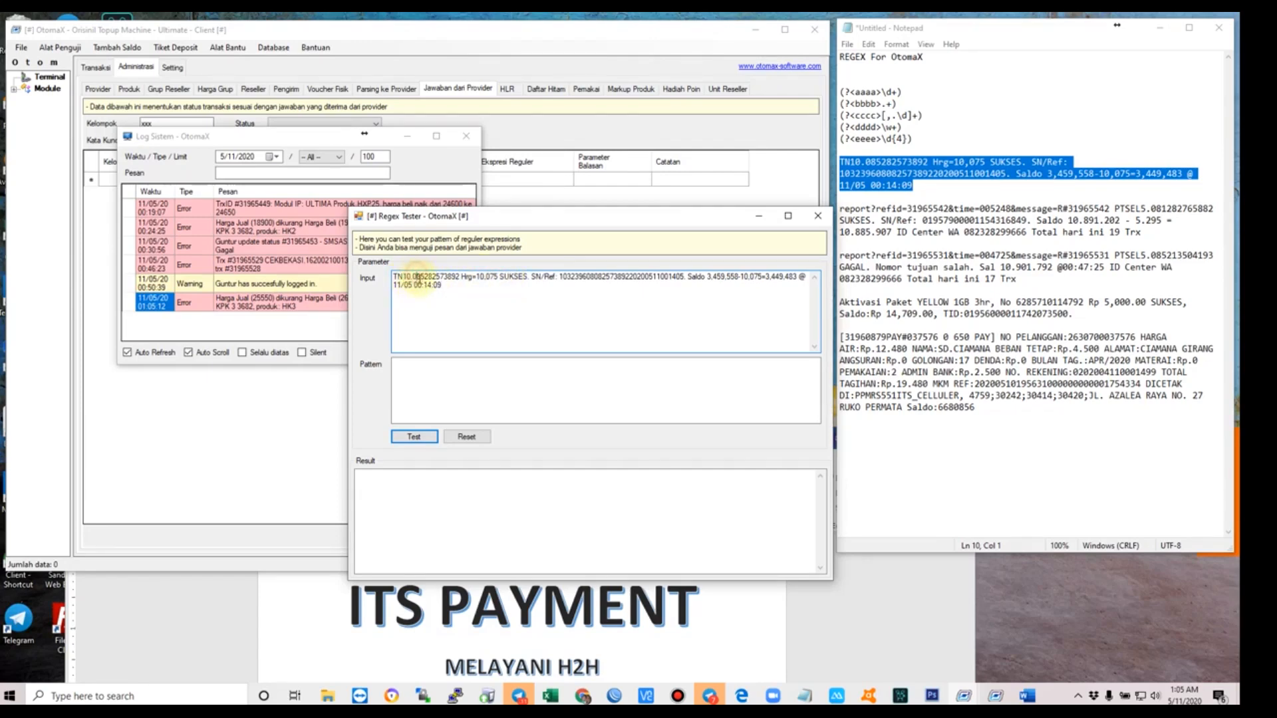
Examine the parts of the pasted reply: destination number, price, SN/Ref, deducted amount and remaining balance.
drag(412, 277, 684, 278)
click(705, 302)
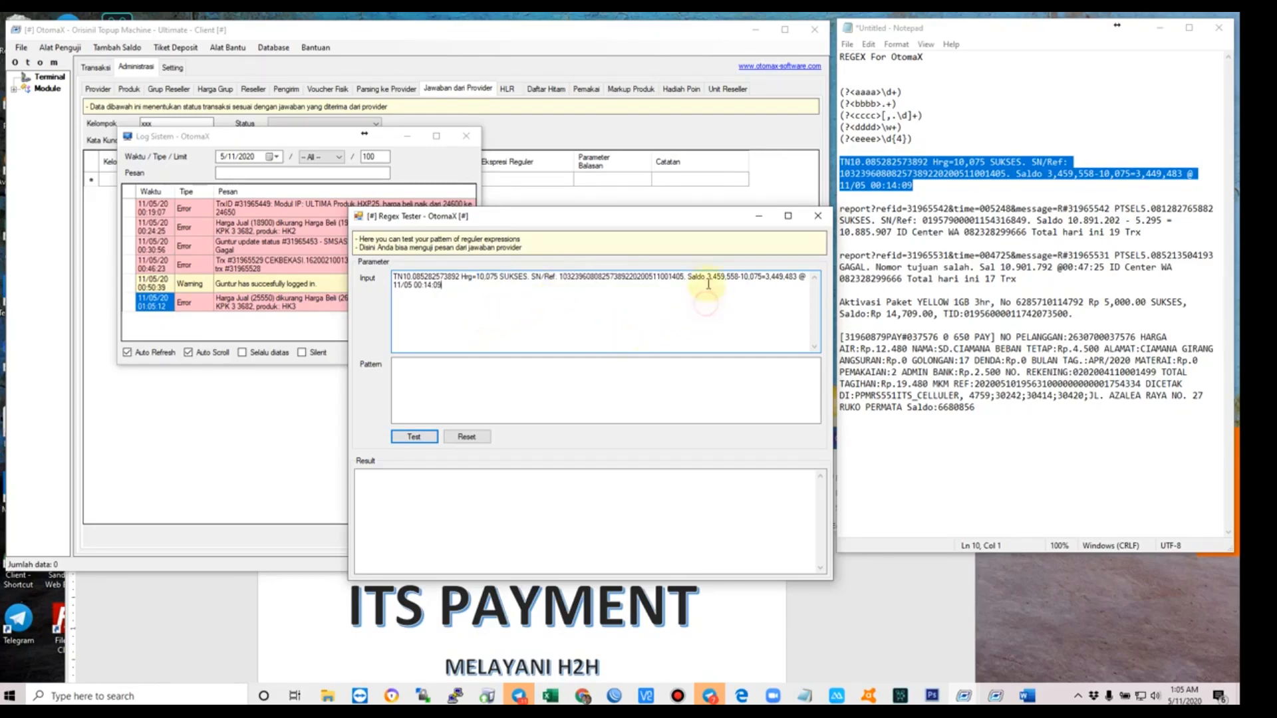
drag(740, 278, 760, 279)
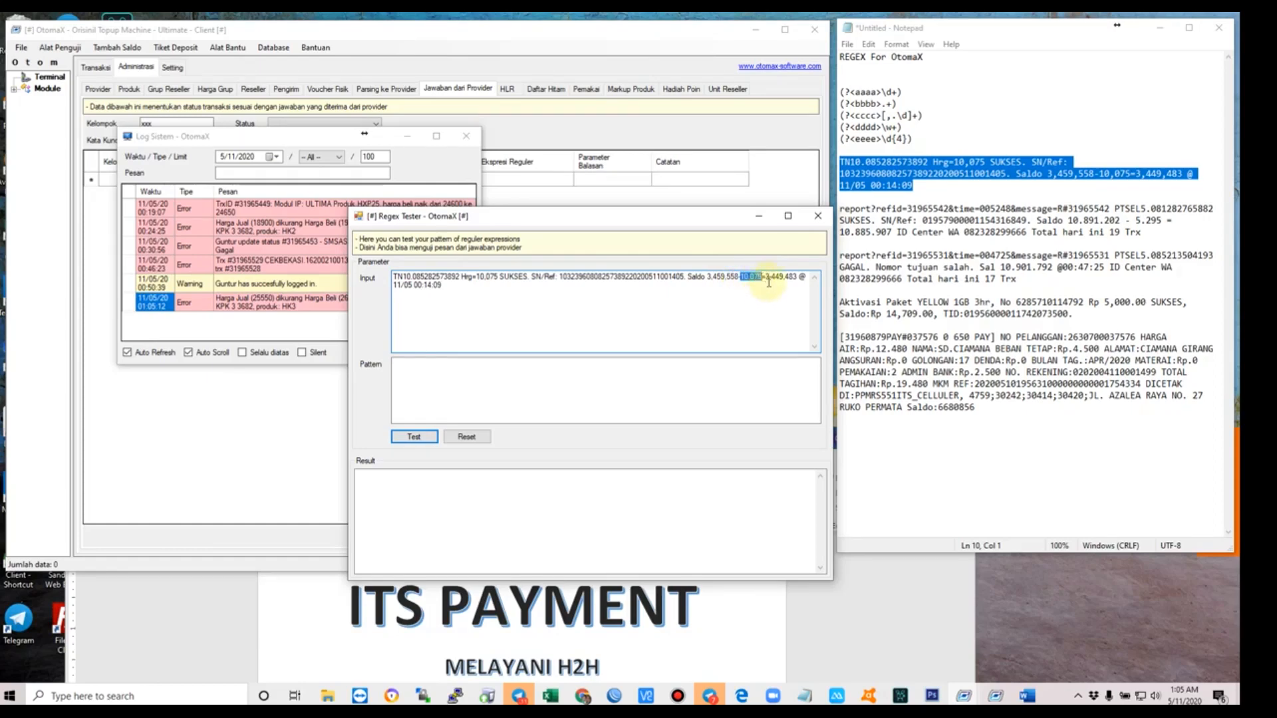
drag(766, 278, 797, 278)
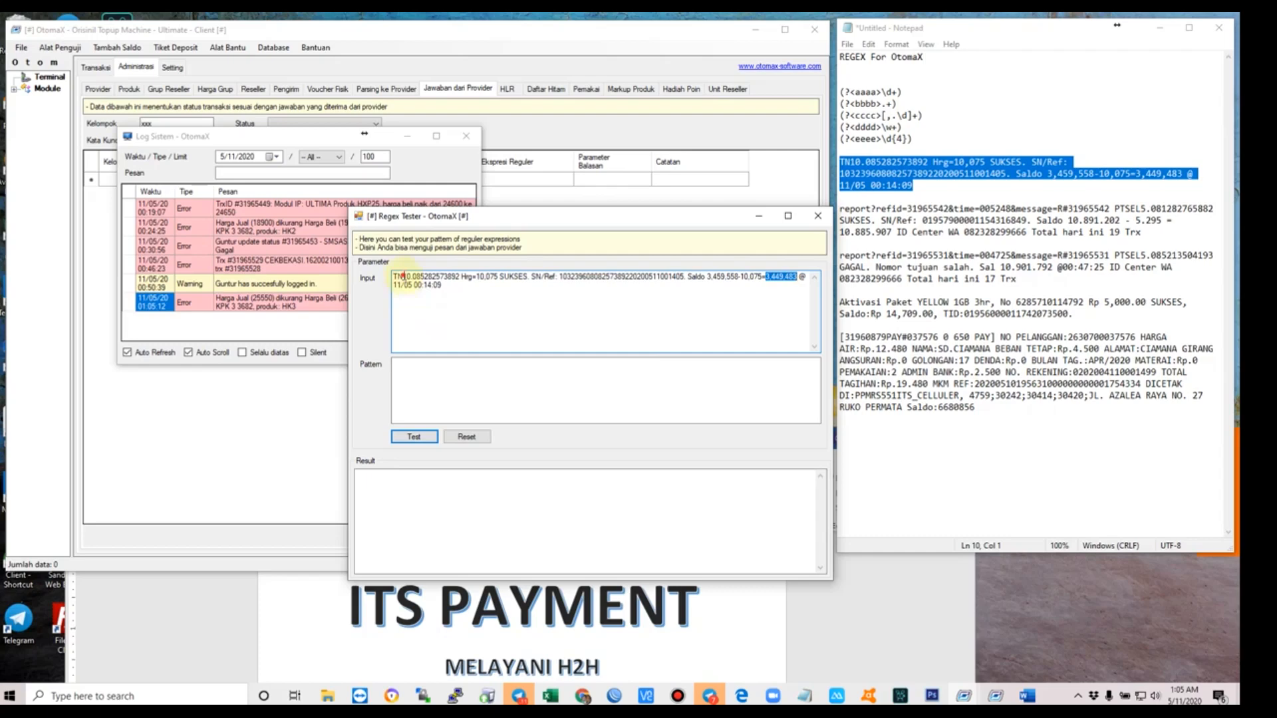
Start the regex in the Pattern field with \D+ to match the letters before the first number.
click(411, 368)
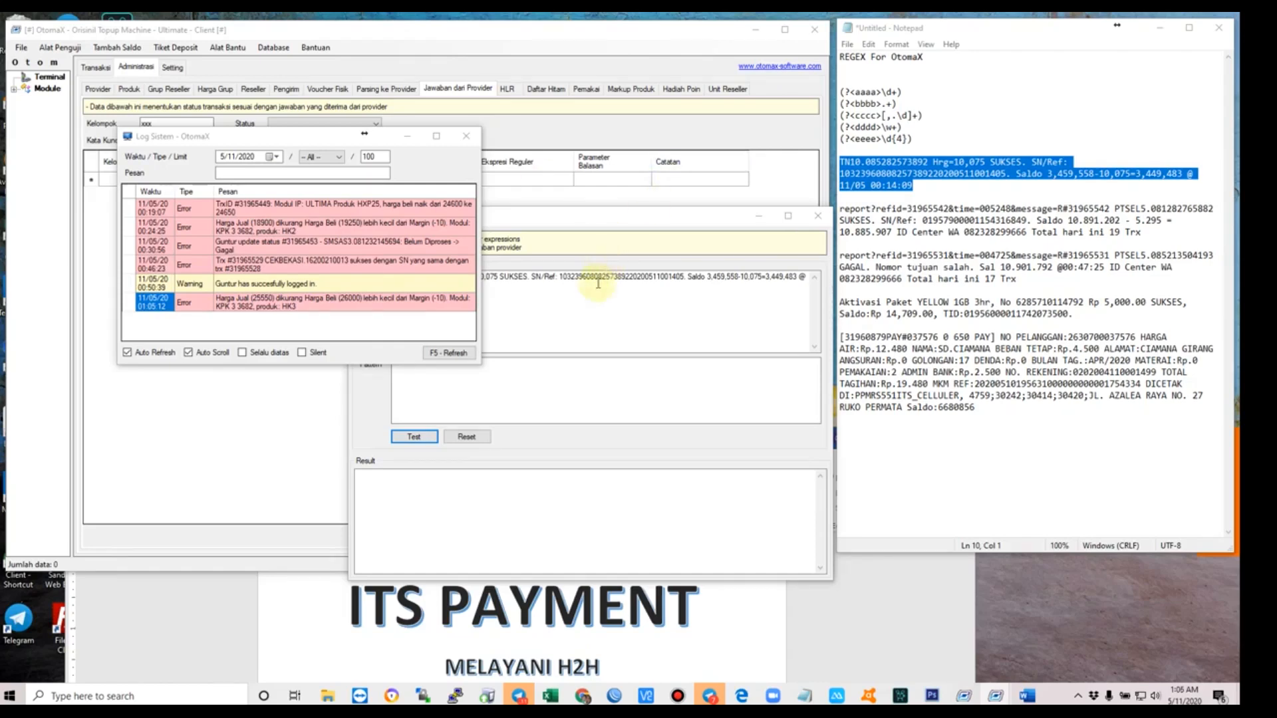
click(581, 317)
click(454, 362)
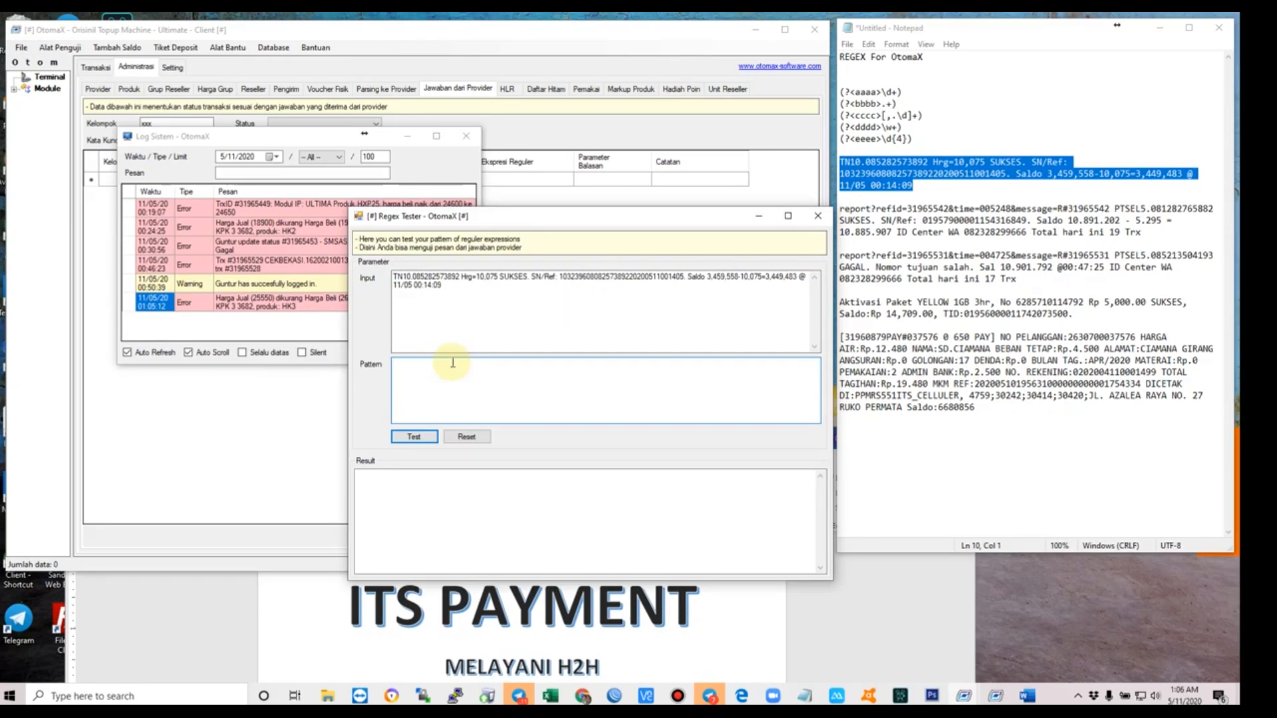
text(\d{)
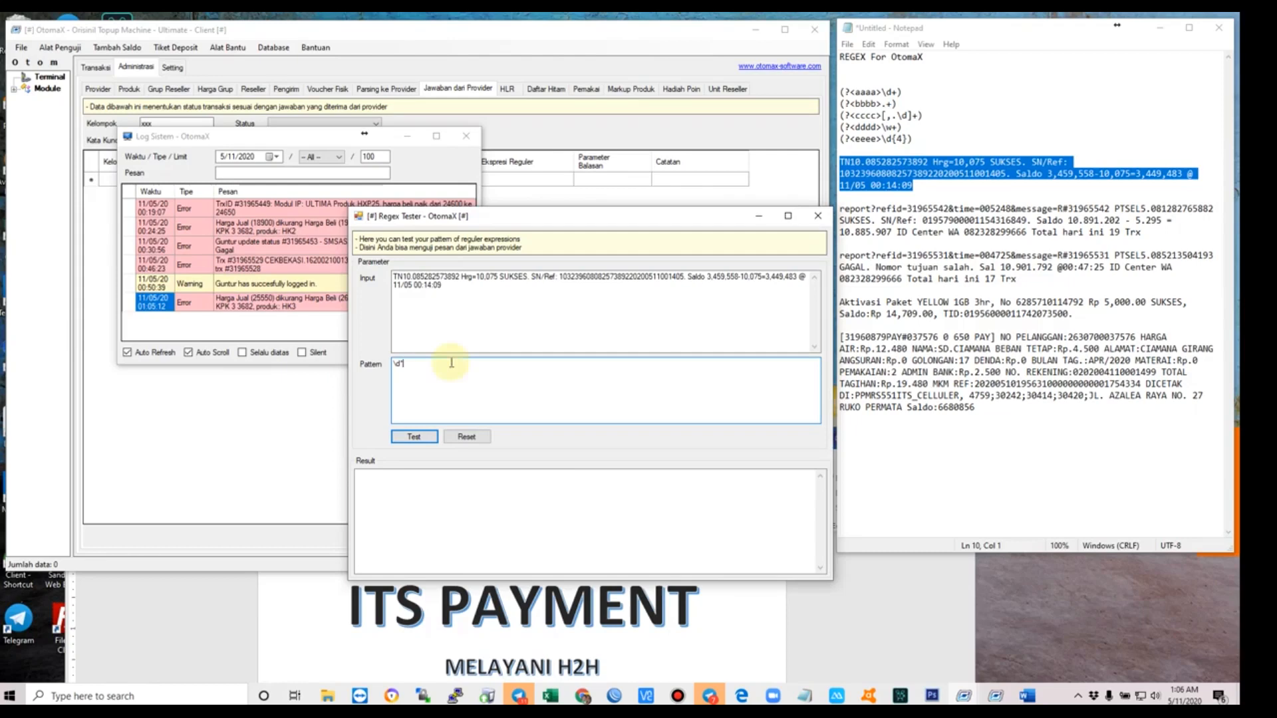
key(BackSpace)
text(D+)
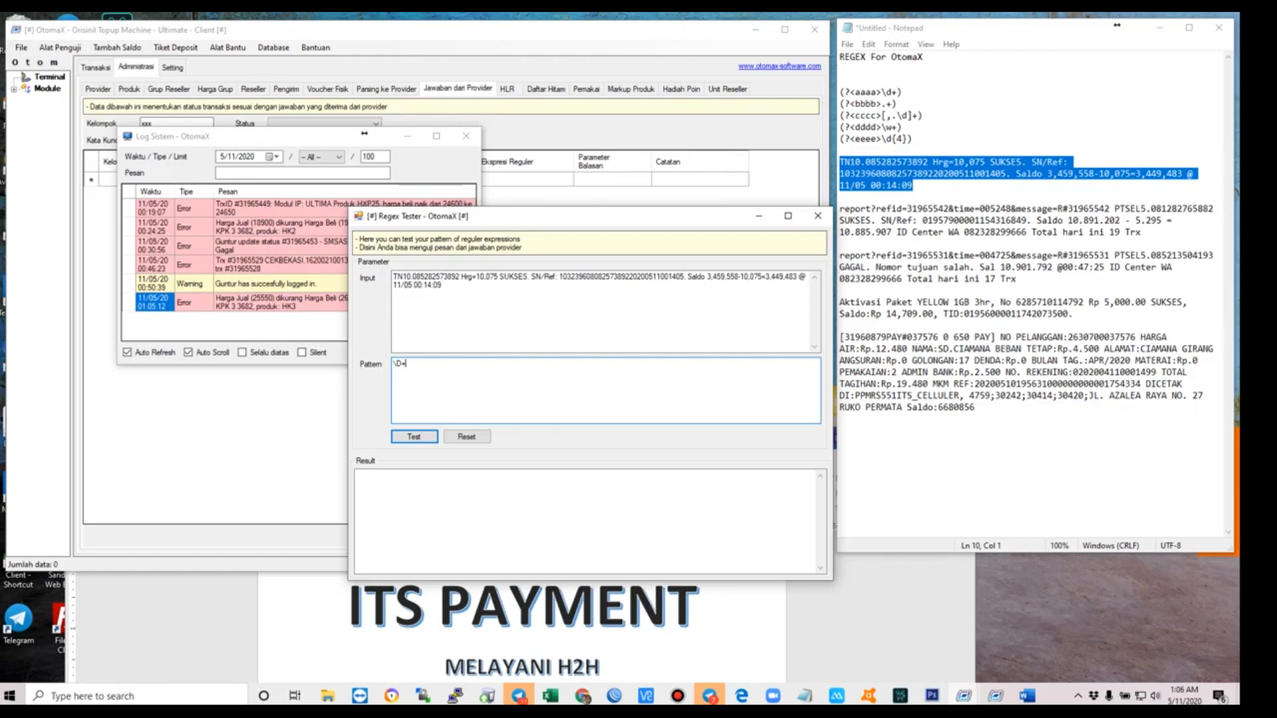
Add the note "untuk angka" after the (?<aaaa>\d+) pattern in Notepad.
click(904, 93)
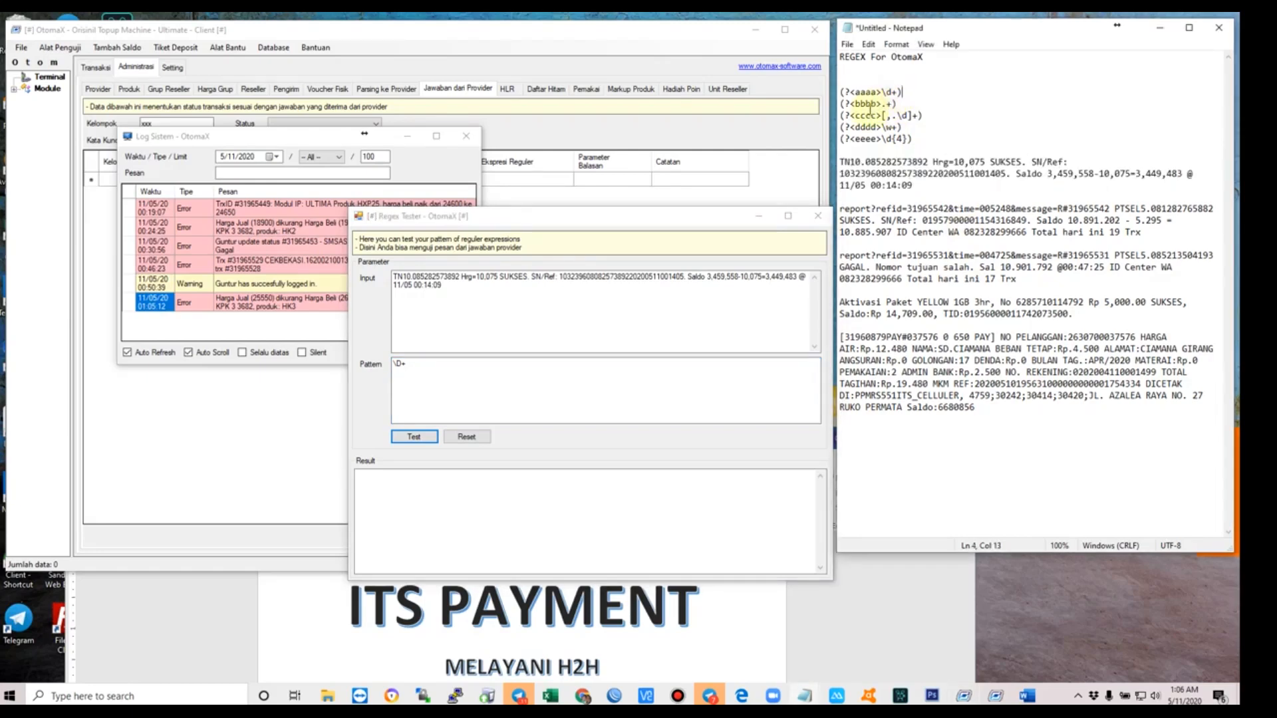
text(ini)
key(BackSpace)
key(BackSpace)
key(BackSpace)
key(BackSpace)
text(untuk angka)
Append the digit group from the notes to the Regex Tester pattern as (?<nominal>\d+) and test it.
drag(902, 93, 830, 95)
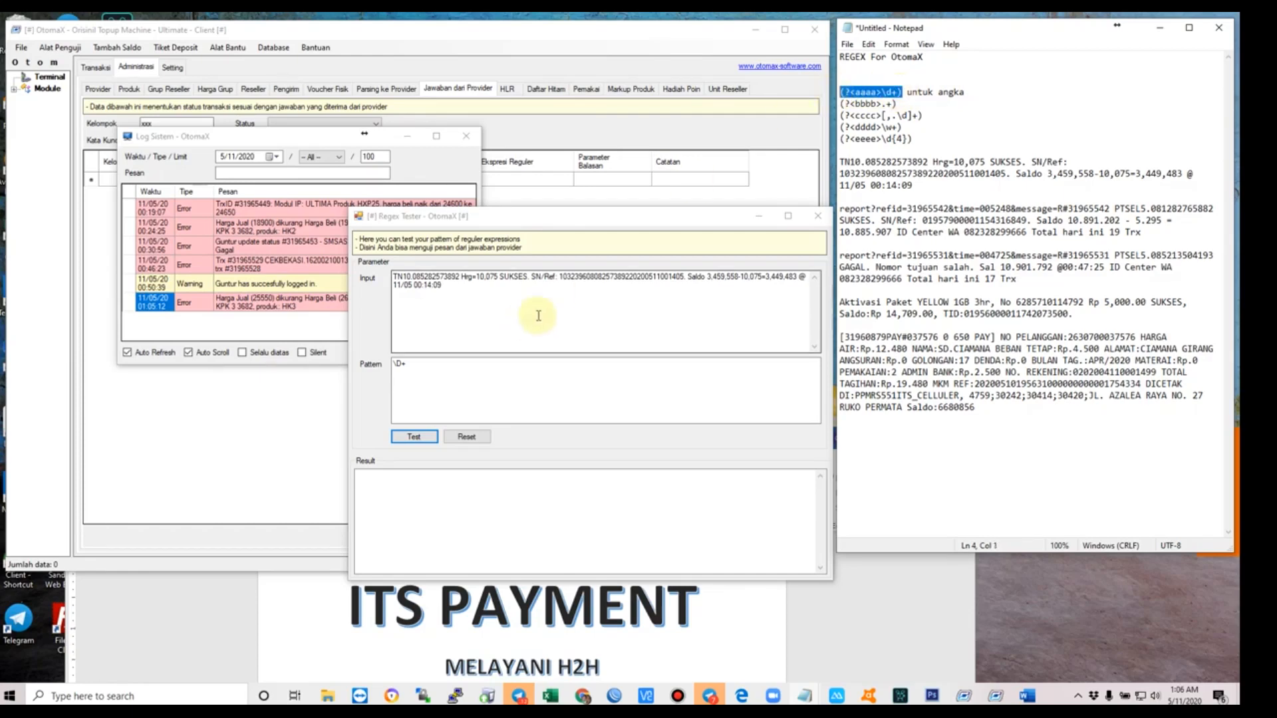
click(422, 365)
text(\D+)
key(ctrl+v)
click(431, 365)
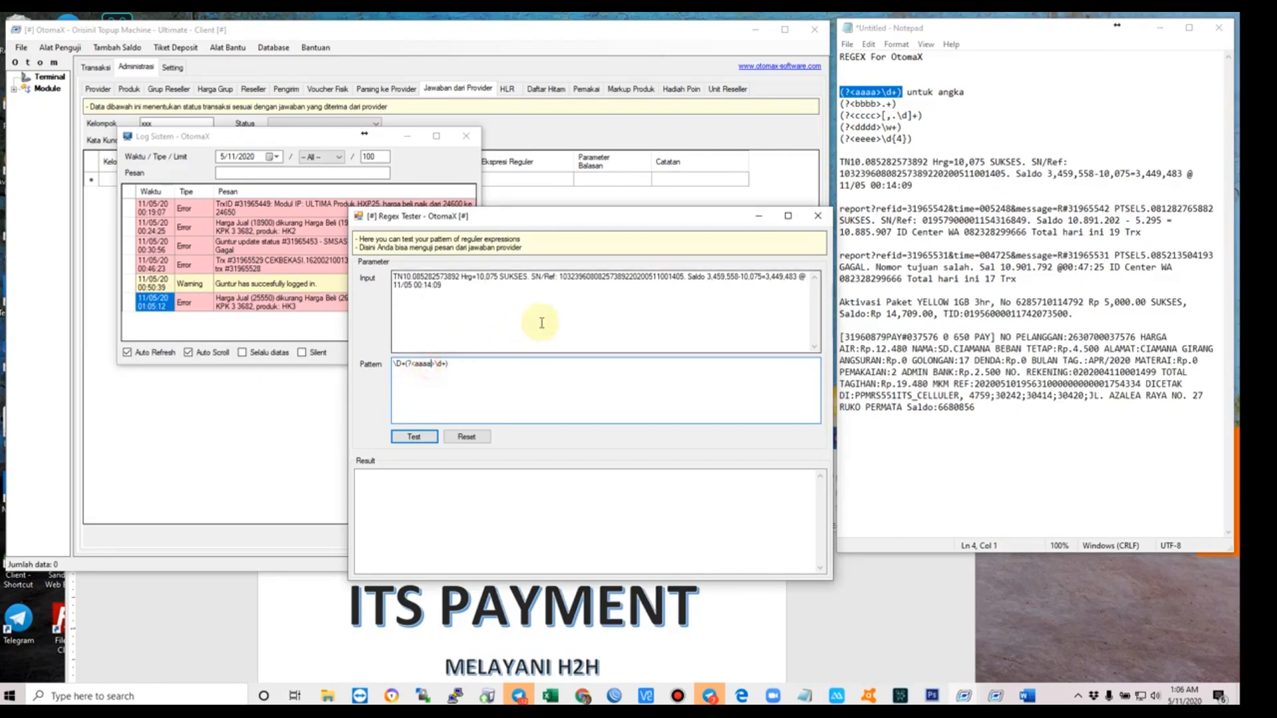
key(BackSpace)
key(BackSpace)
key(BackSpace)
key(BackSpace)
text(nominal)
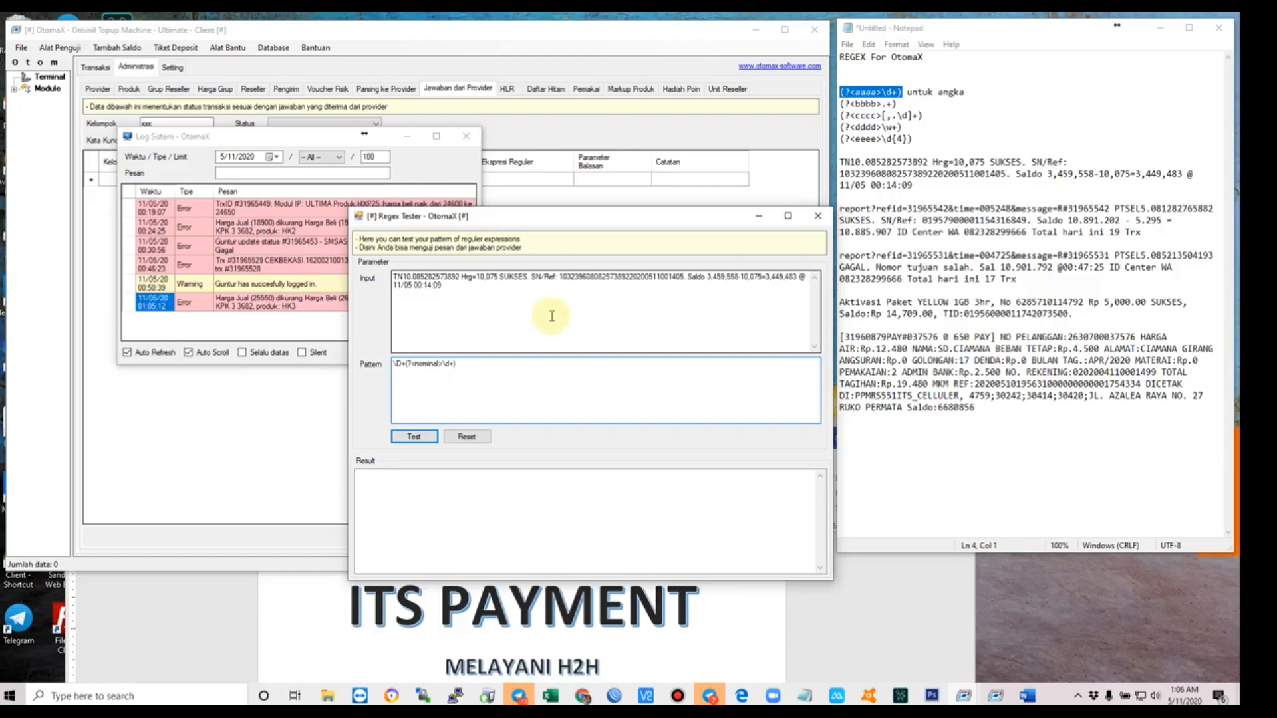
click(414, 437)
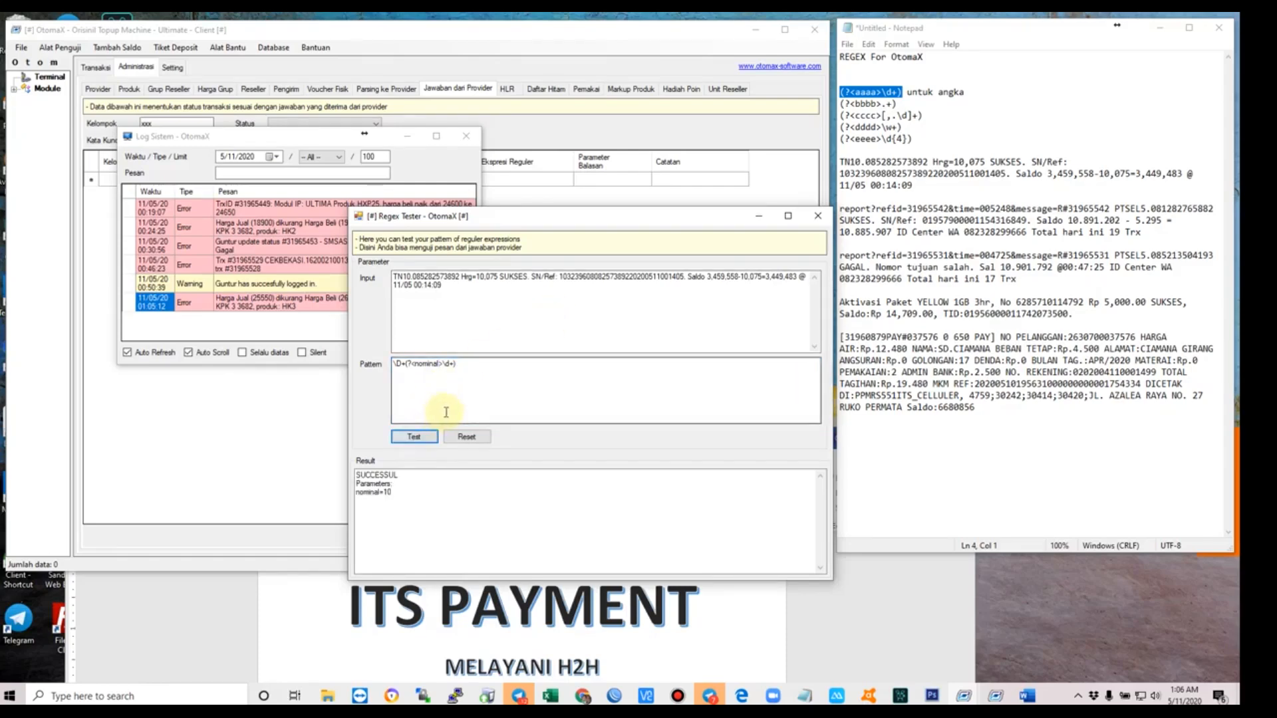
click(413, 282)
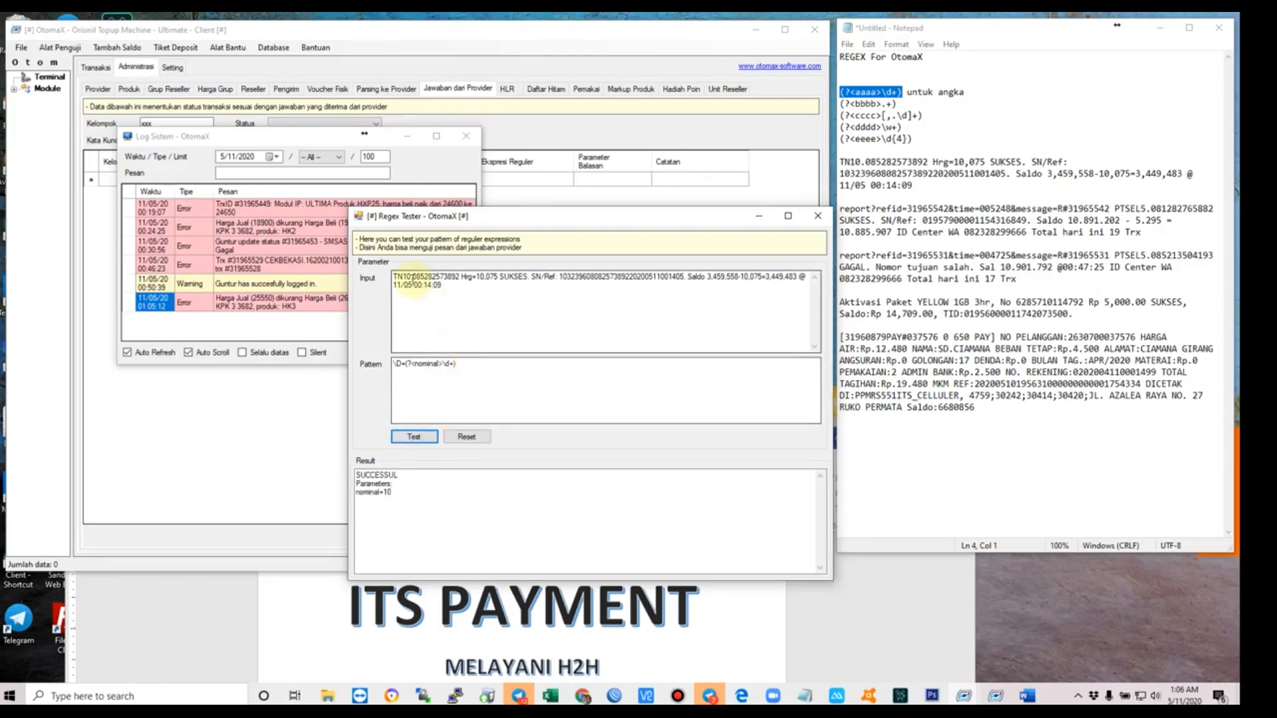
Append a dot and a second digit group named tujuan, (?<tujuan>\d+), to the pattern and test it.
click(457, 364)
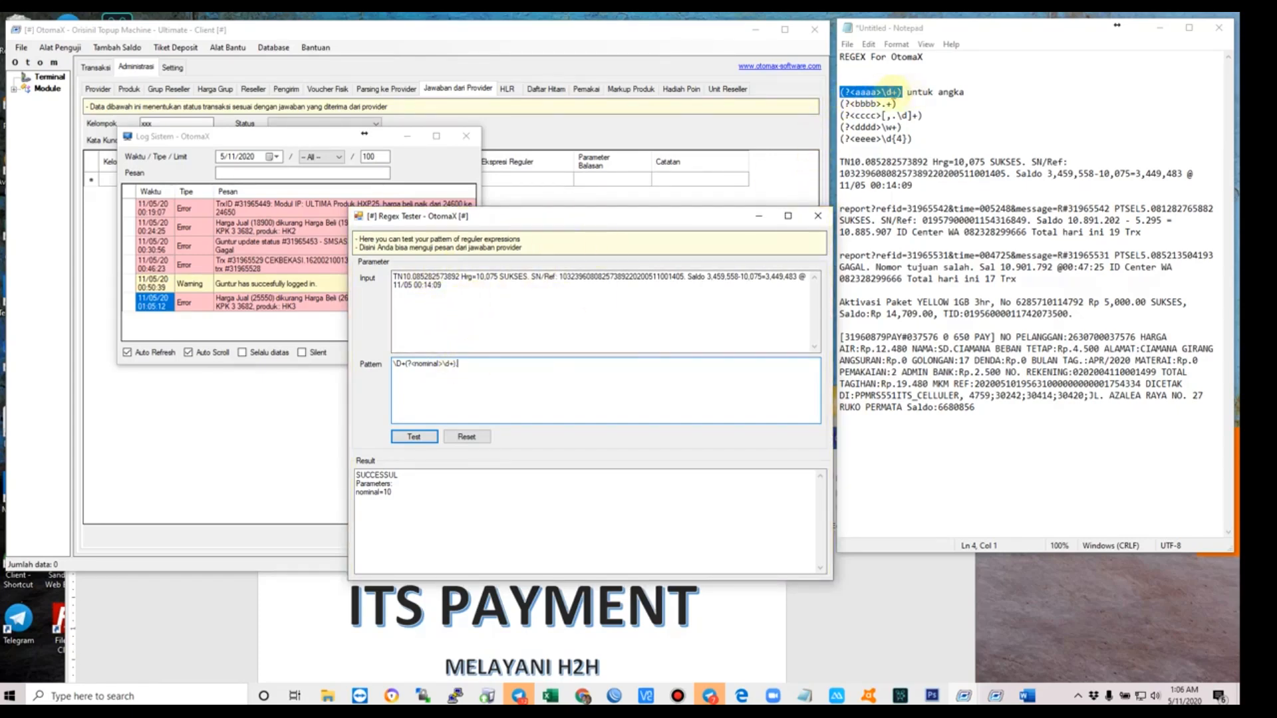
right_click(877, 92)
click(931, 133)
click(568, 363)
key(ctrl+v)
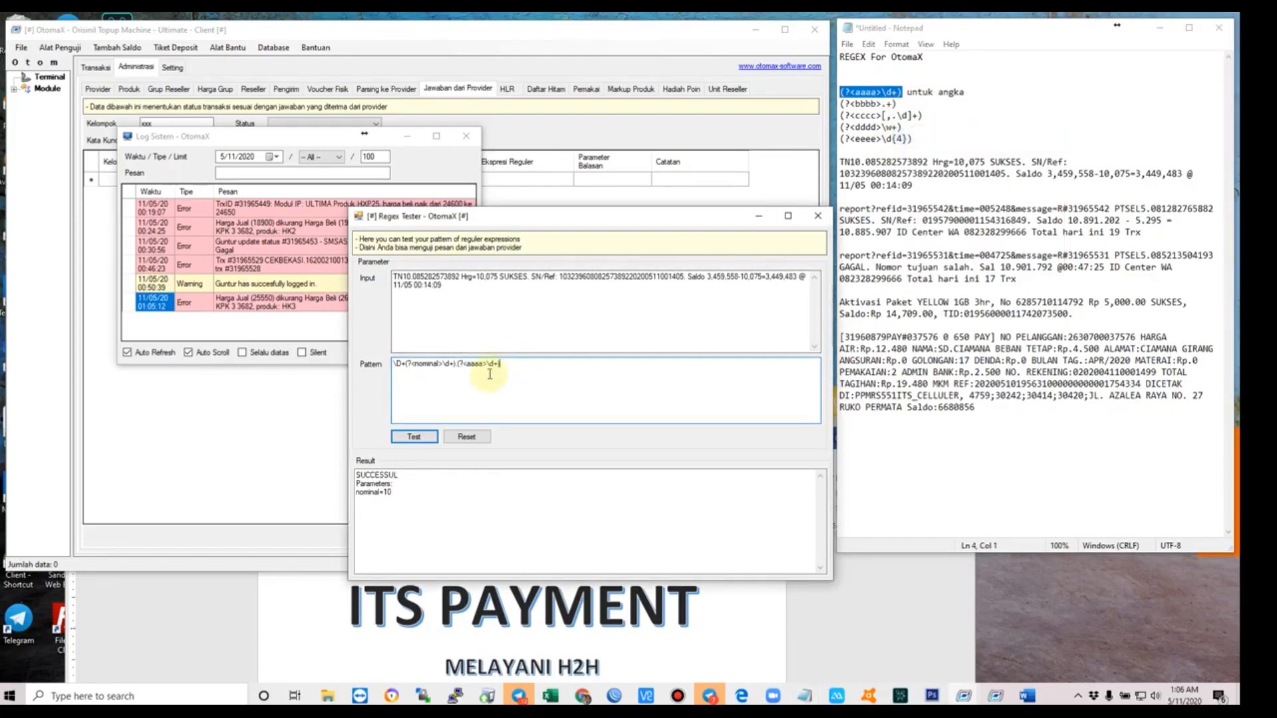
key(BackSpace)
key(BackSpace)
key(BackSpace)
key(BackSpace)
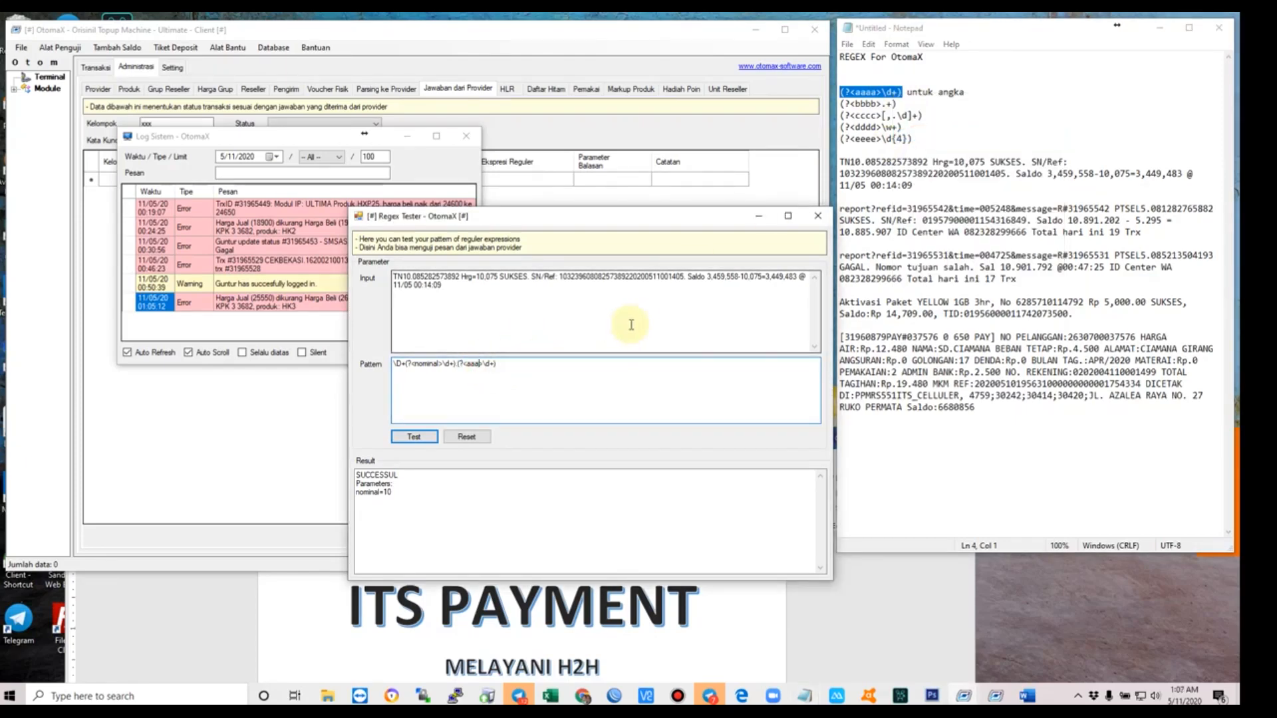
text(tujuan)
click(454, 365)
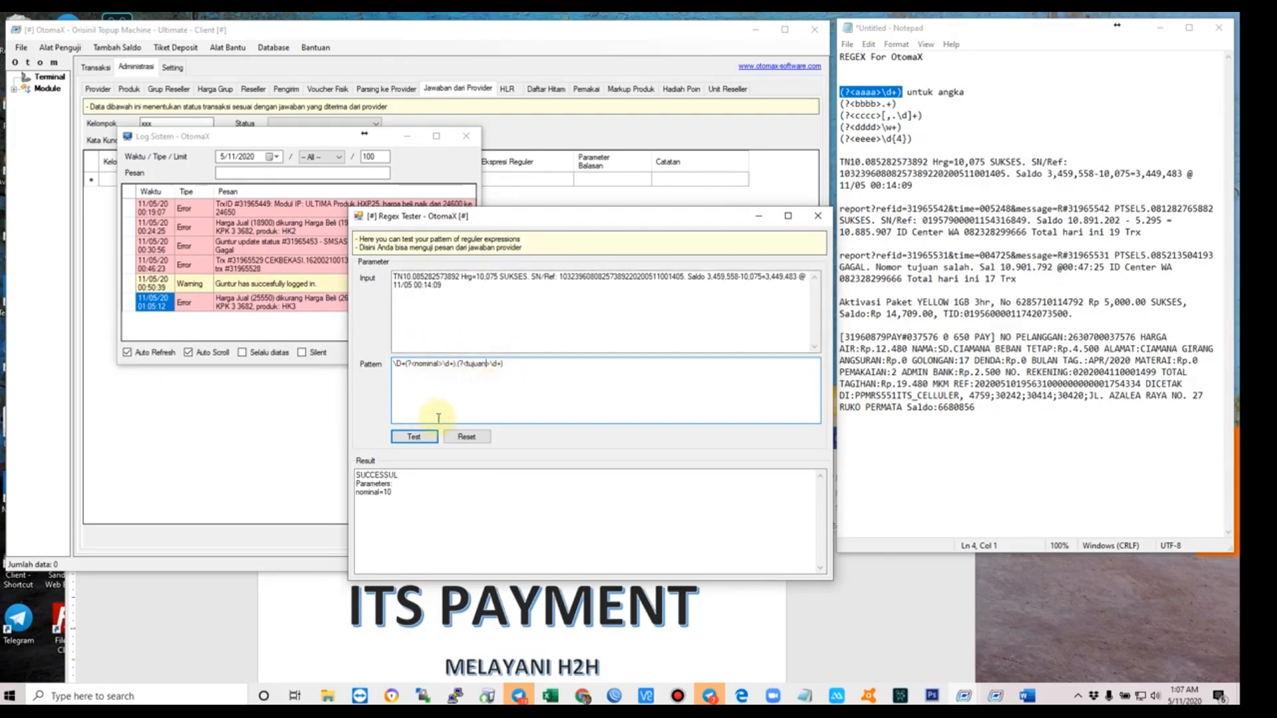
click(414, 437)
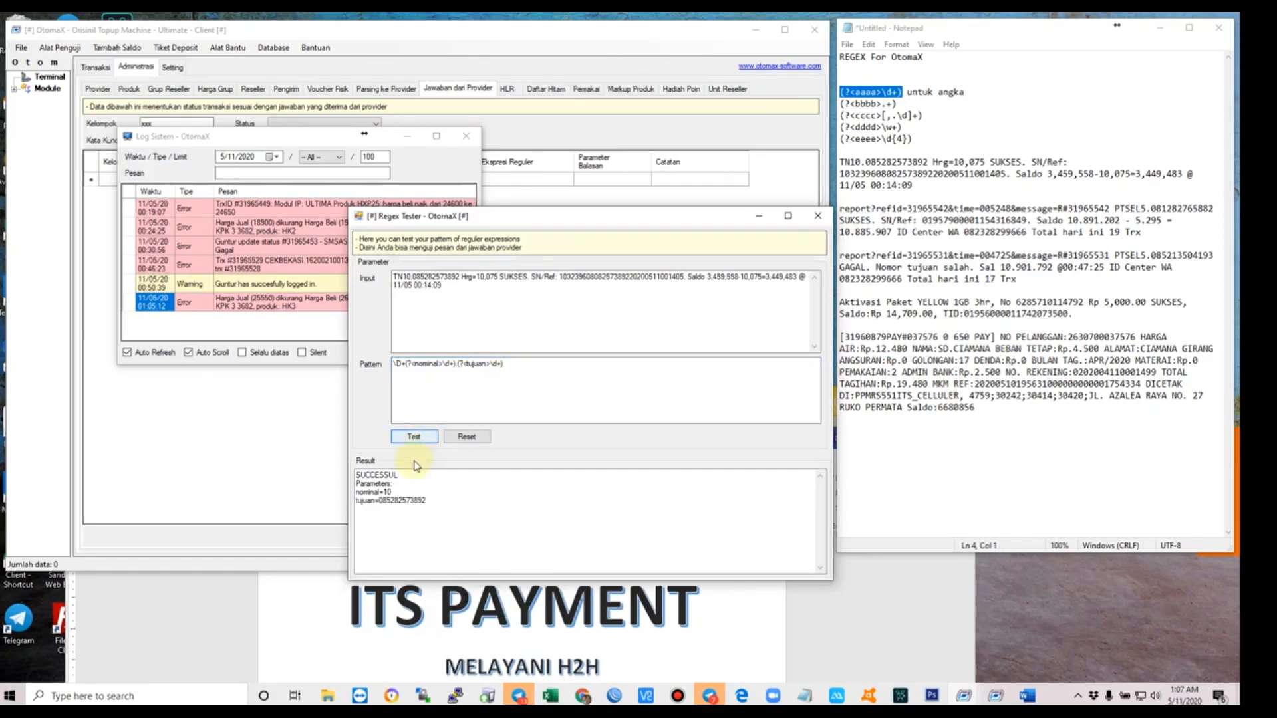
drag(379, 500, 427, 502)
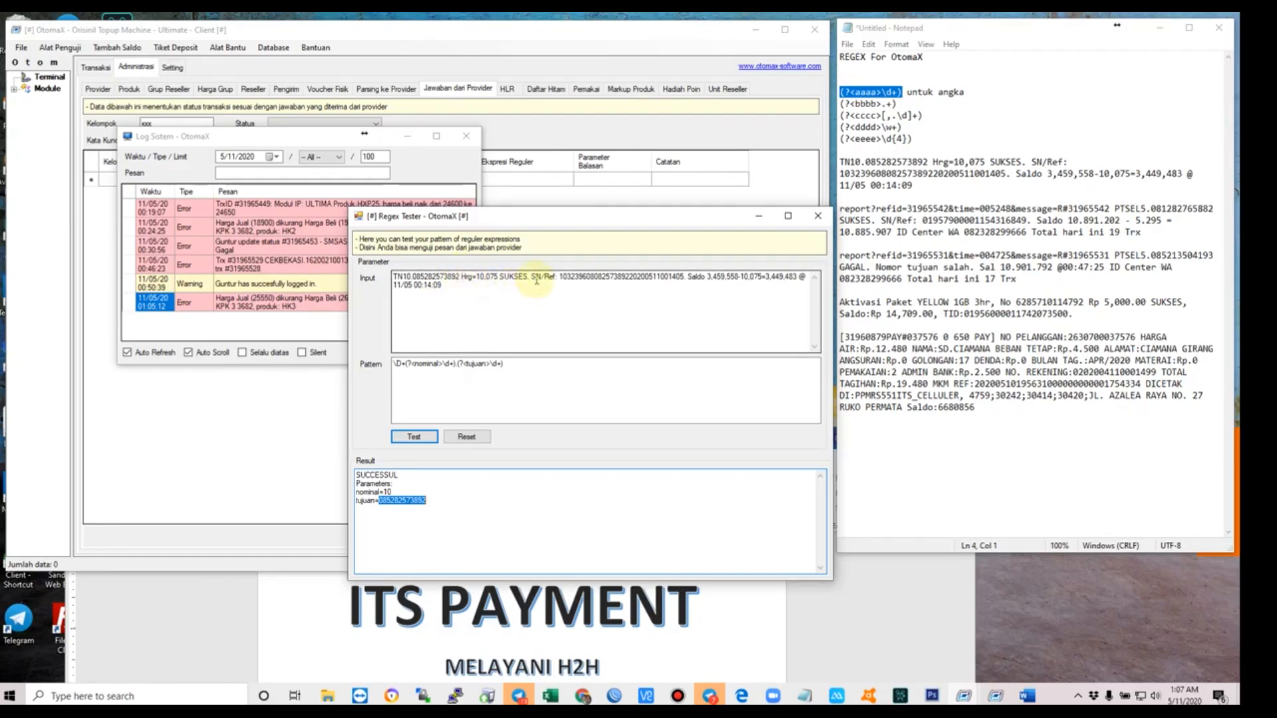
Append Hrg= and the (?<cccc>[,.\d]+) group from the notes to the pattern to match the price.
drag(476, 278, 495, 278)
click(490, 278)
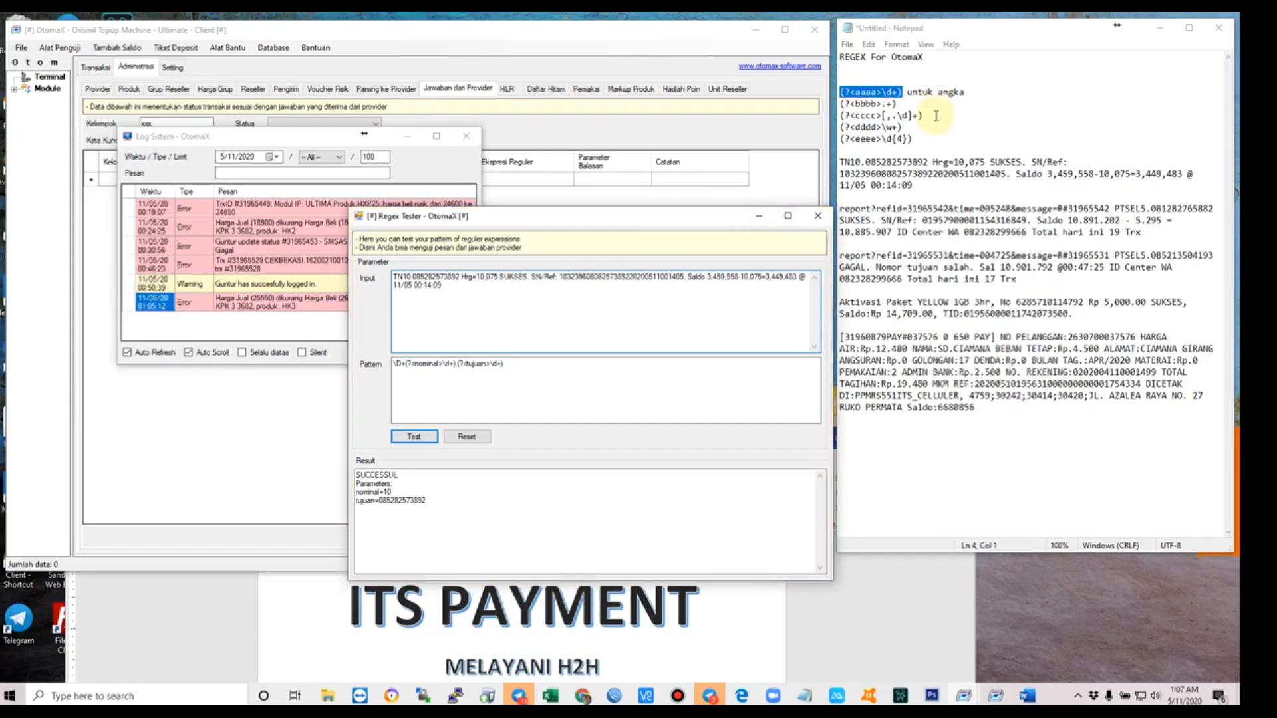
drag(926, 115, 822, 133)
click(511, 364)
text(Hrg)
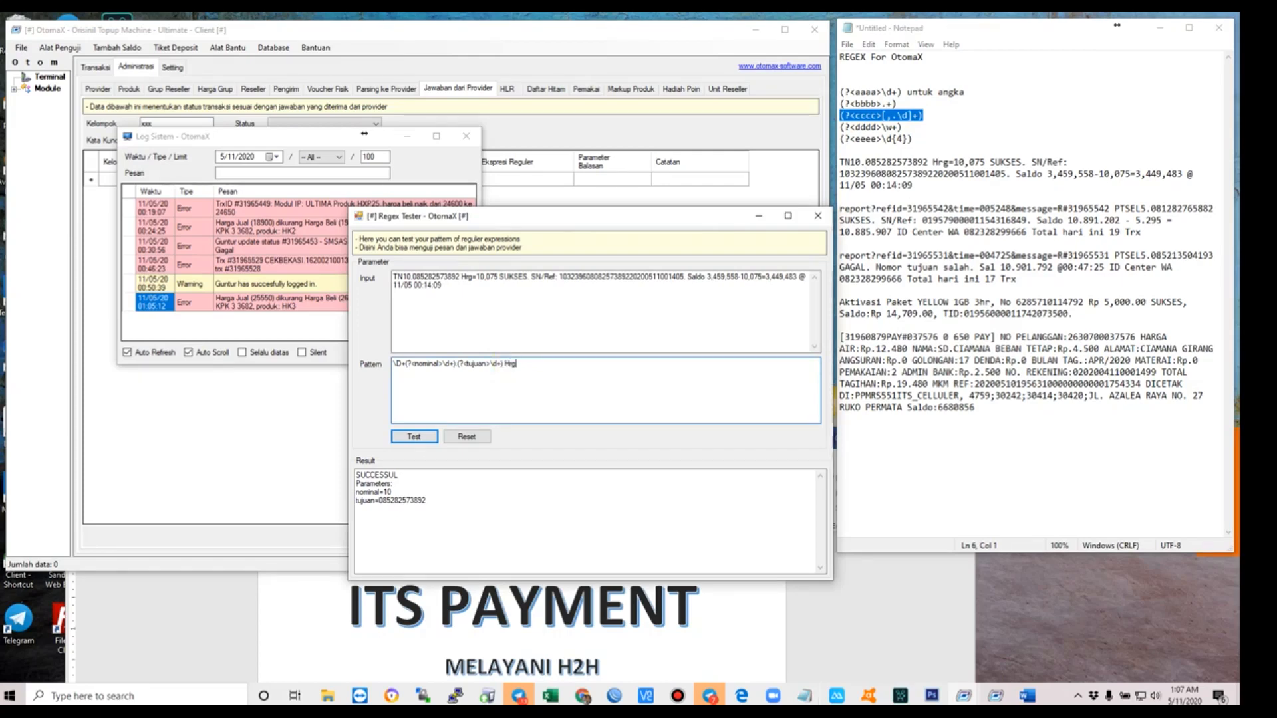
text(=)
key(ctrl+v)
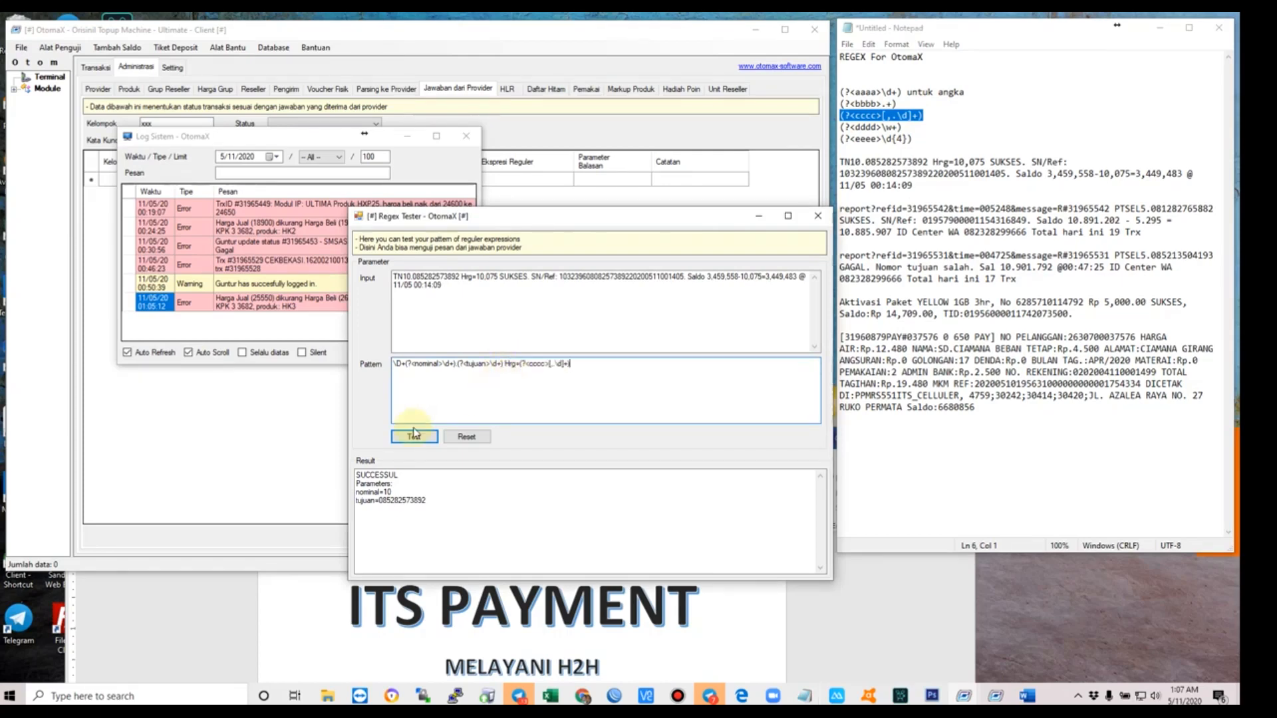
Rename the cccc group in the pattern to hargabeli and test the pattern.
click(546, 364)
key(BackSpace)
key(BackSpace)
key(BackSpace)
key(BackSpace)
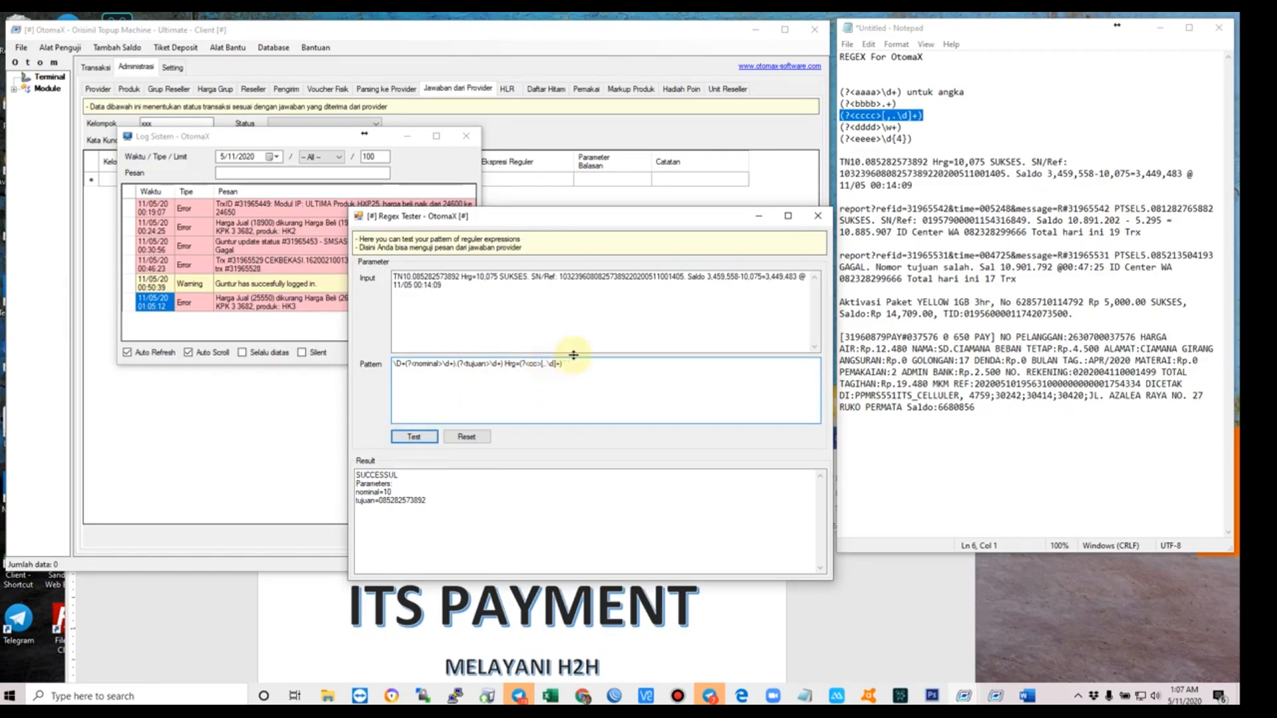
text(hargabeli)
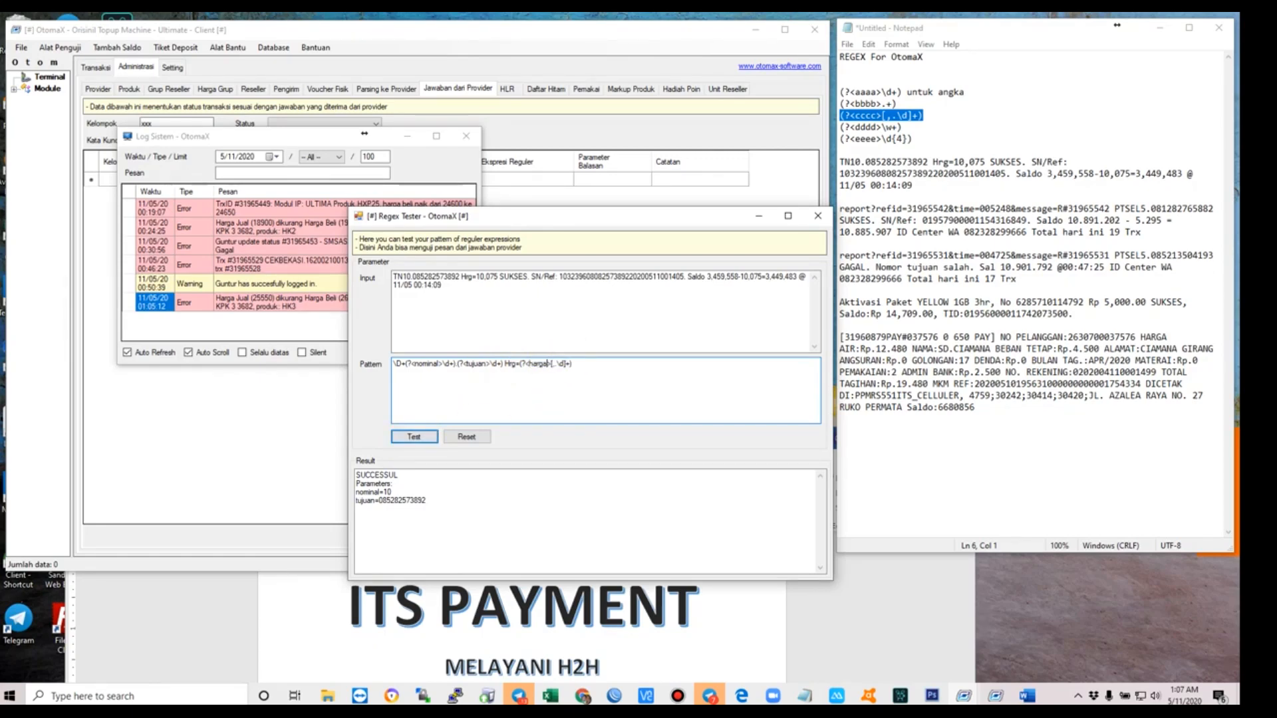
click(426, 434)
click(609, 365)
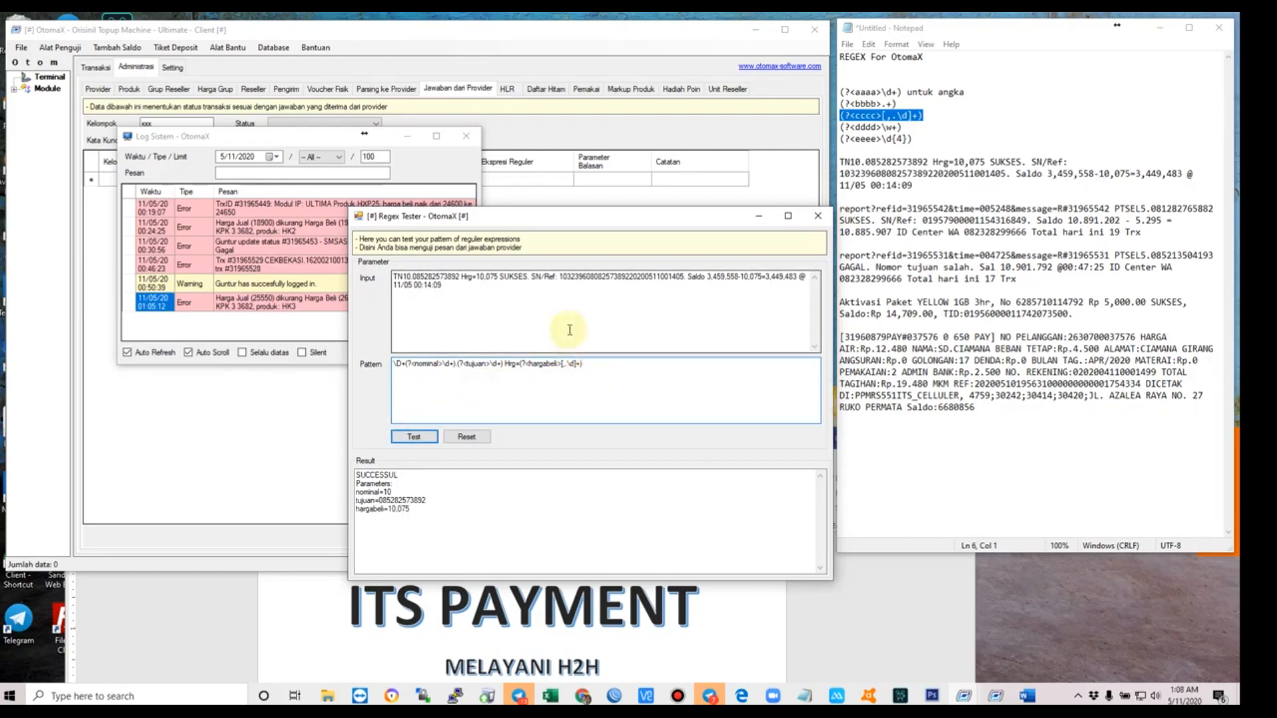
Append .+Ref: to the pattern to skip ahead to the serial number in the reply.
drag(560, 277, 683, 278)
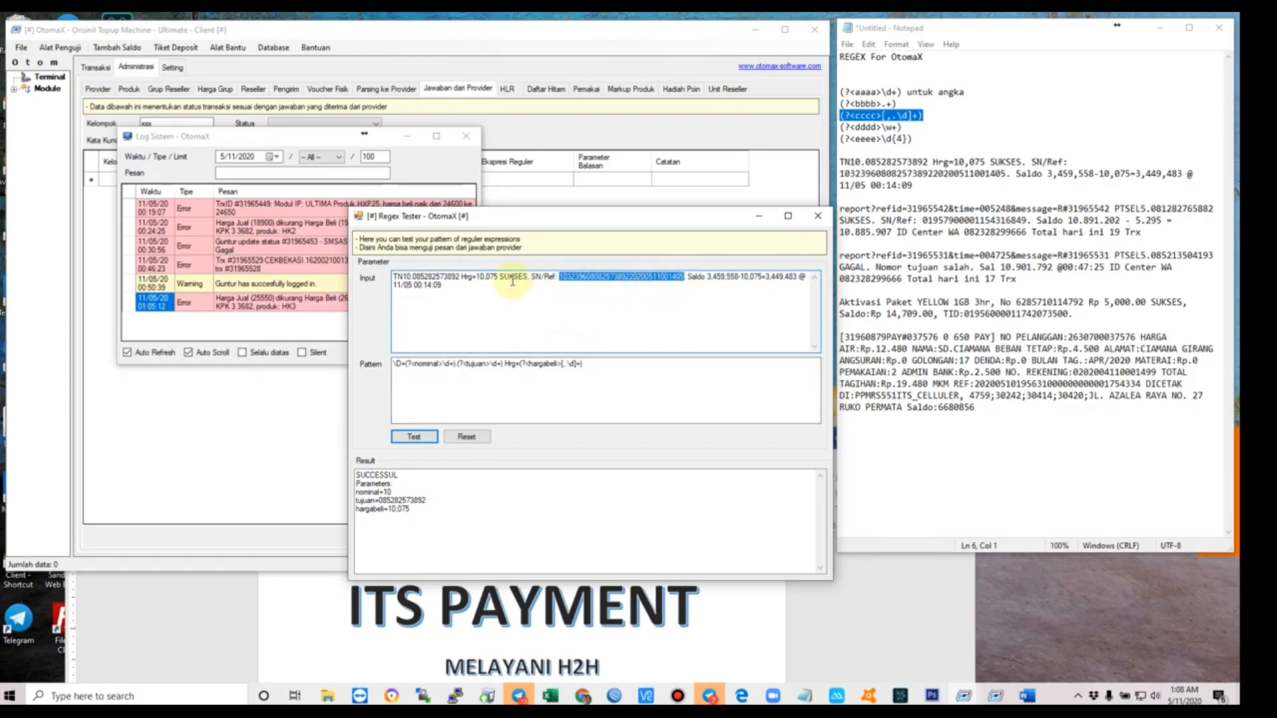
click(592, 364)
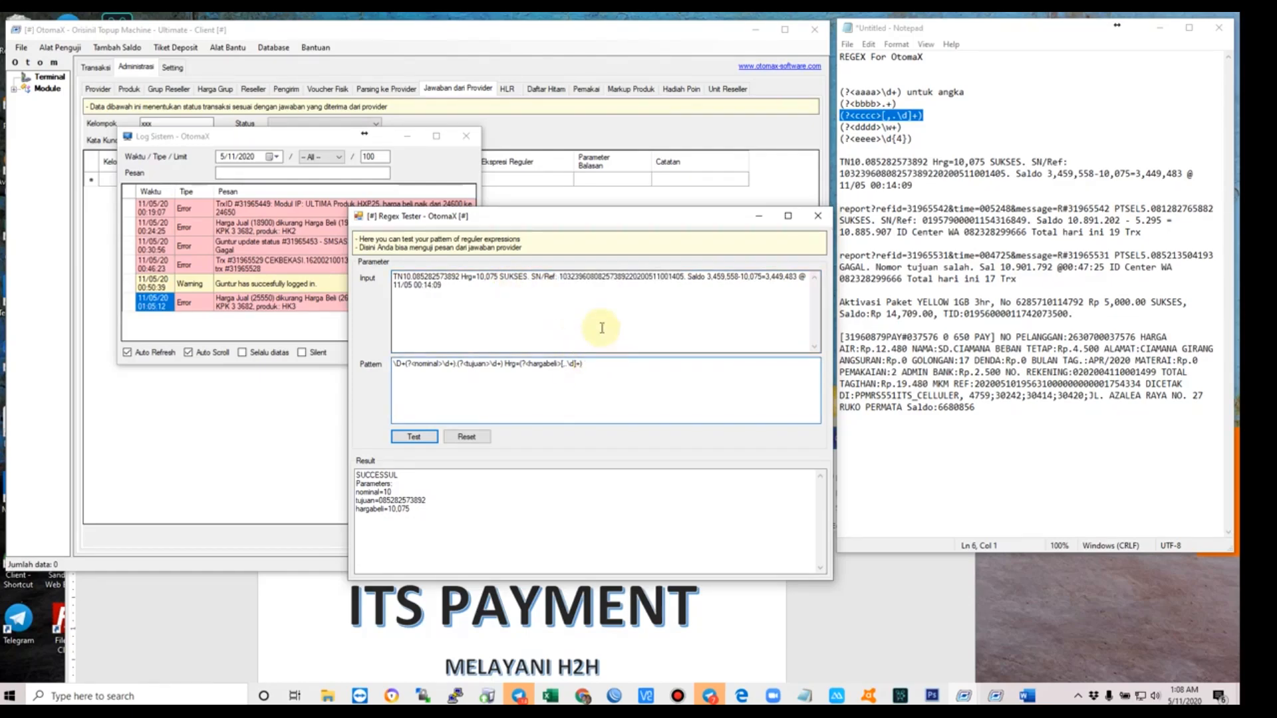
text())
drag(544, 275, 560, 276)
click(608, 365)
key(ctrl+v)
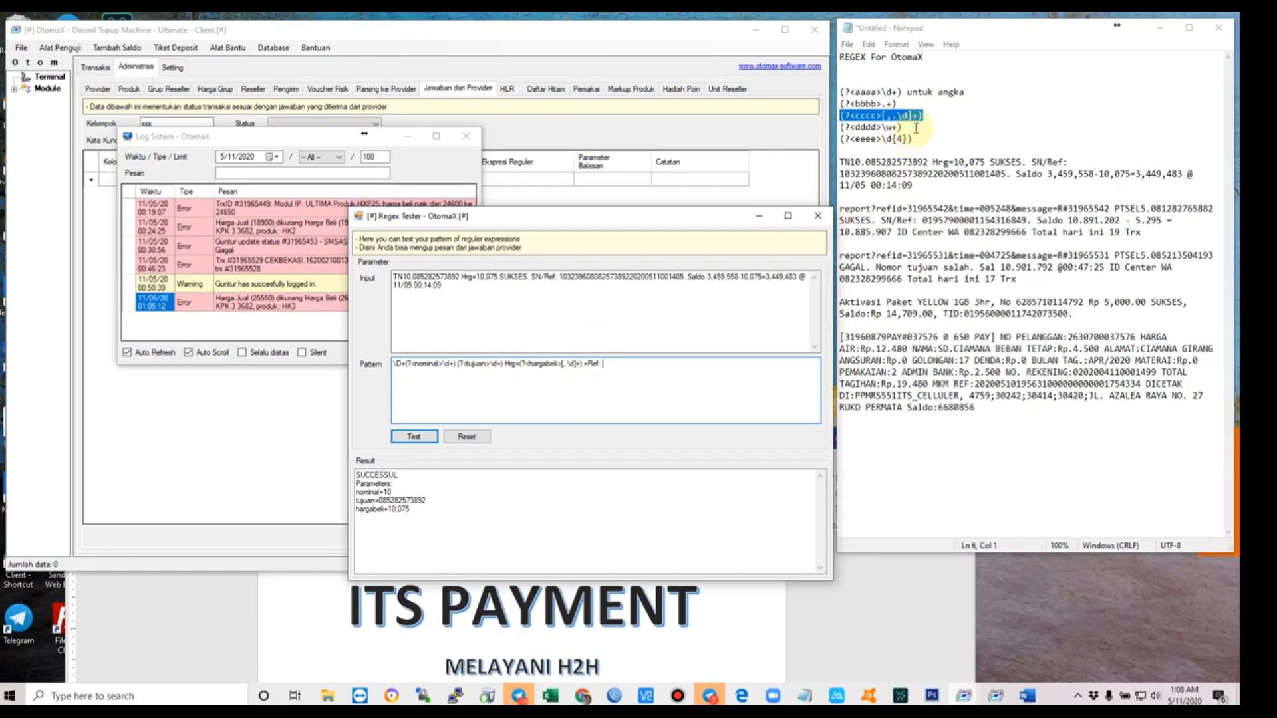
Append the digit group from the notes after Ref: as (?<sn>\d+) and test the pattern.
drag(902, 91, 837, 92)
key(ctrl+c)
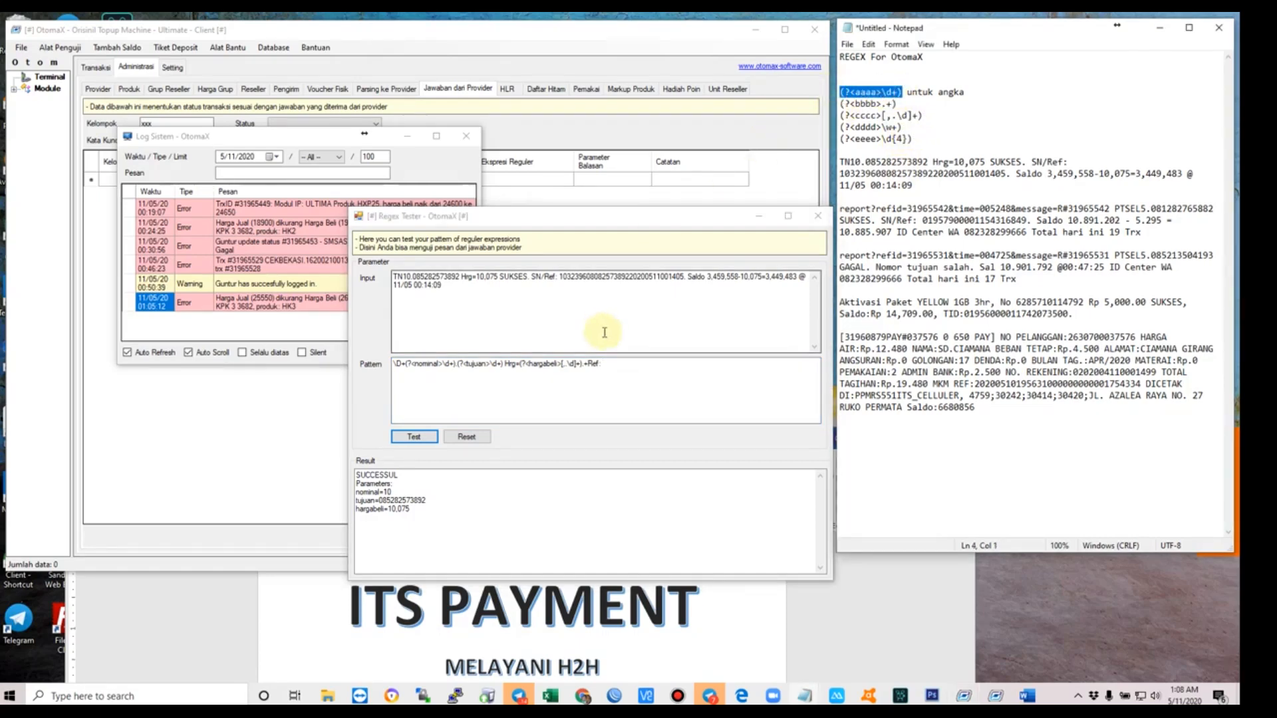
key(alt+Tab)
key(ctrl+v)
click(628, 364)
key(BackSpace)
key(BackSpace)
key(BackSpace)
key(BackSpace)
text(sn)
click(418, 435)
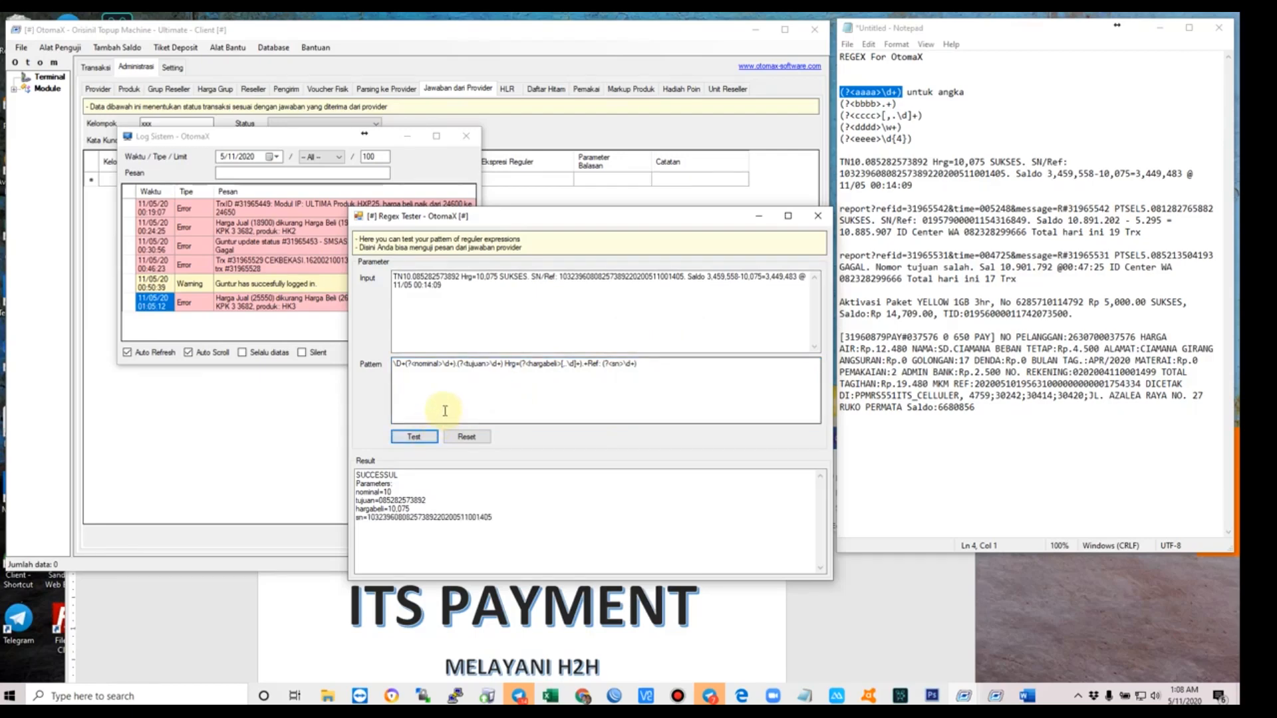
Append .+= after the sn group to skip ahead to the remaining balance in the reply.
click(694, 278)
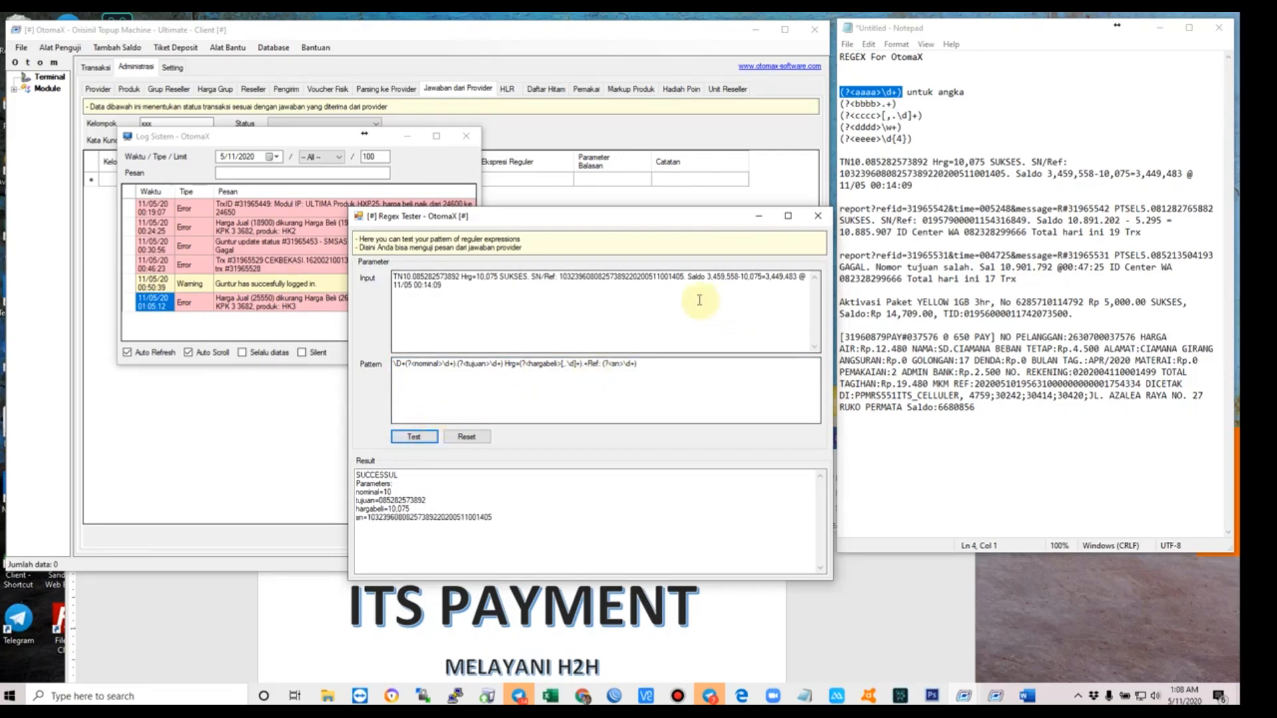
drag(688, 276, 647, 289)
click(686, 277)
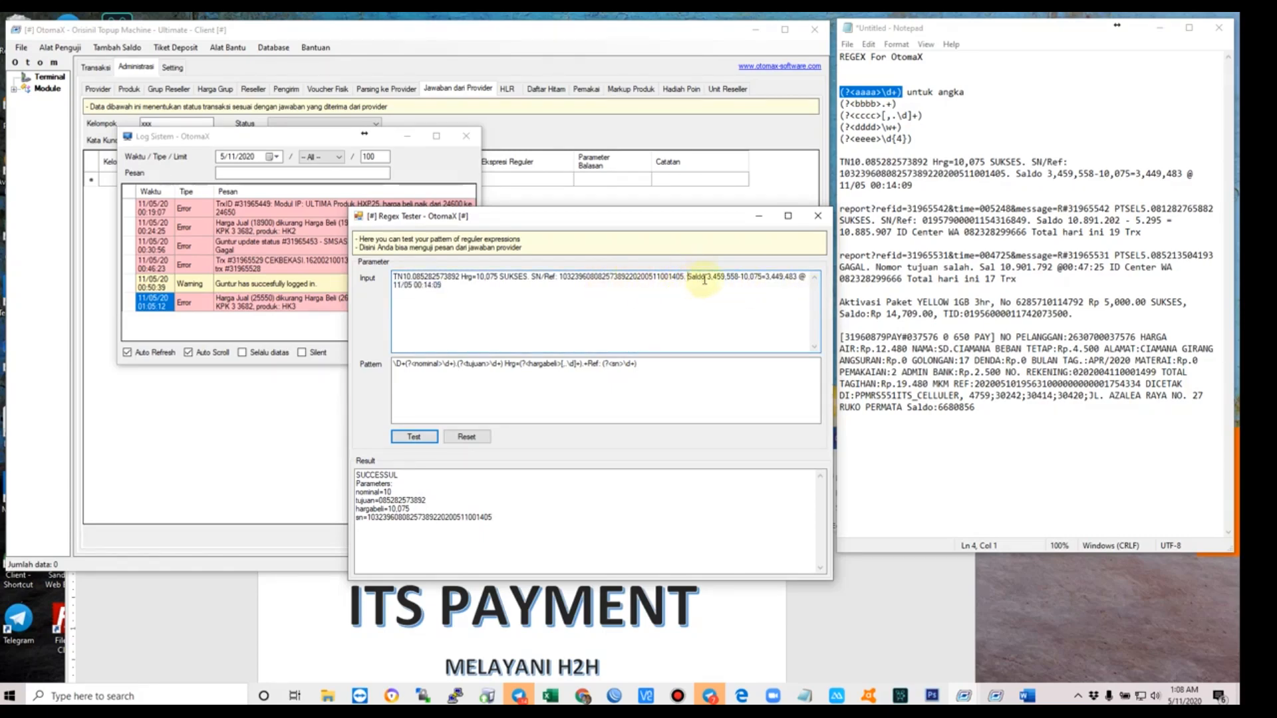
drag(762, 276, 798, 277)
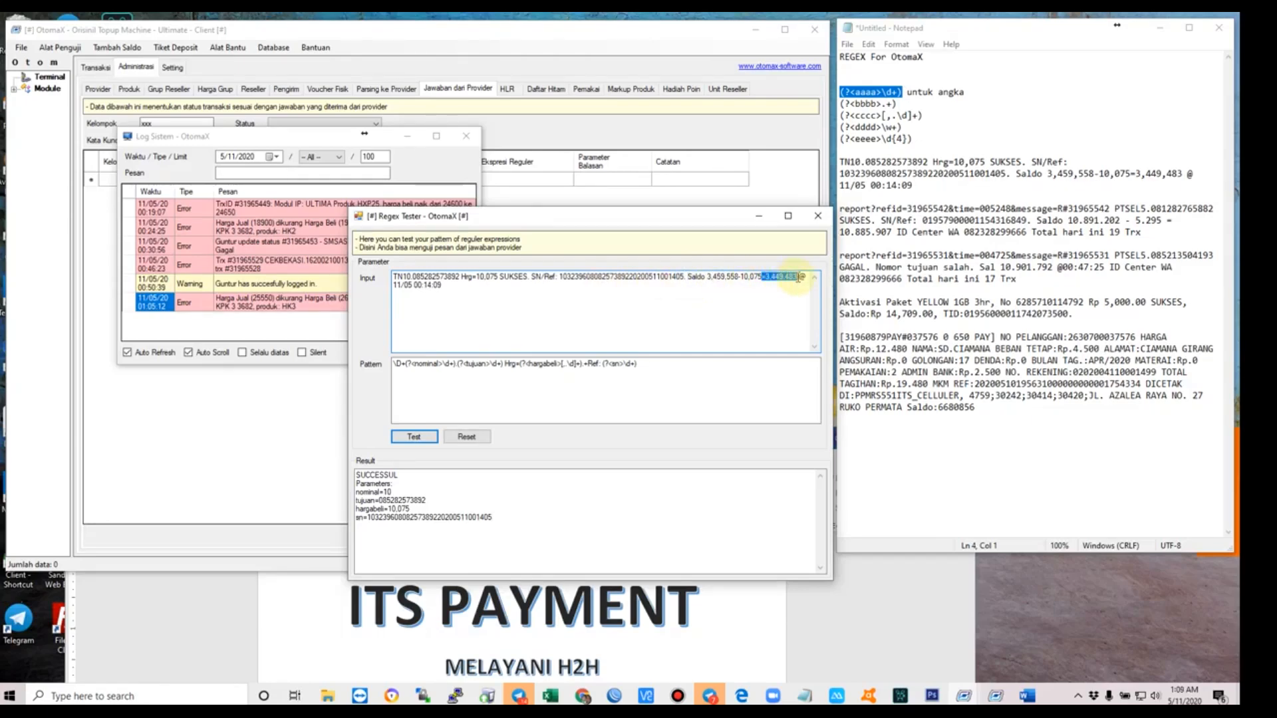
click(658, 368)
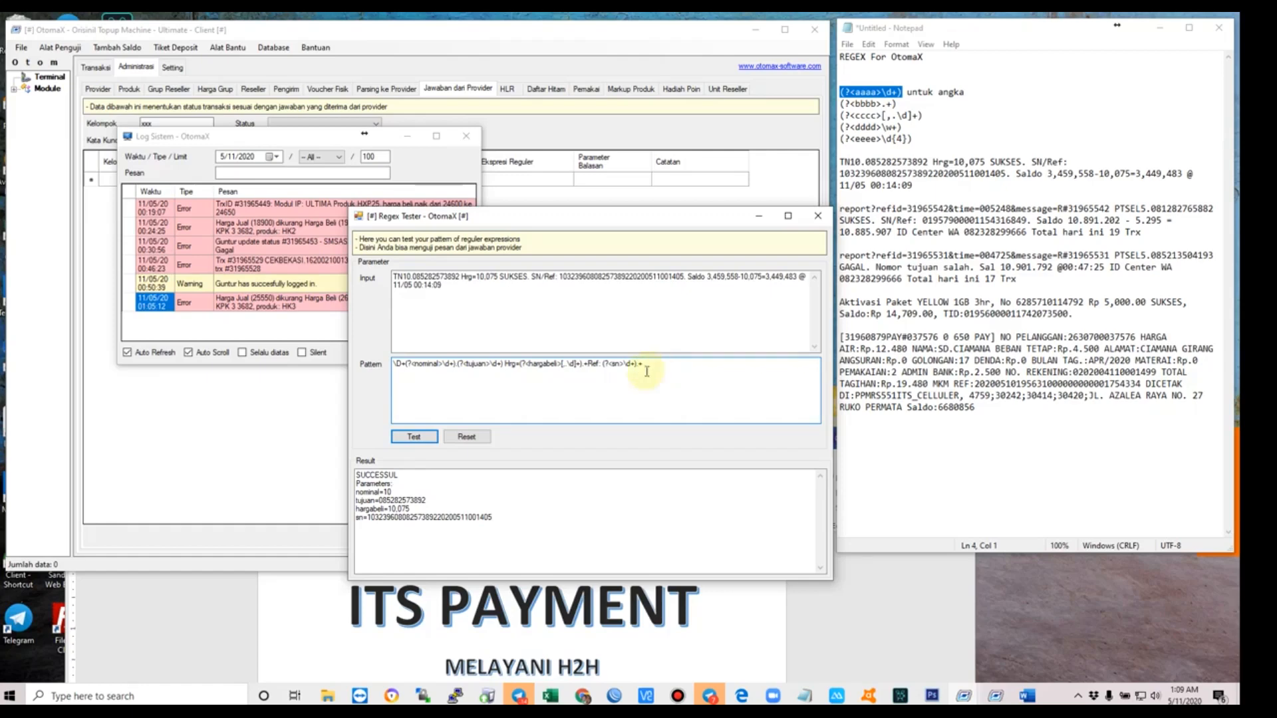
click(399, 438)
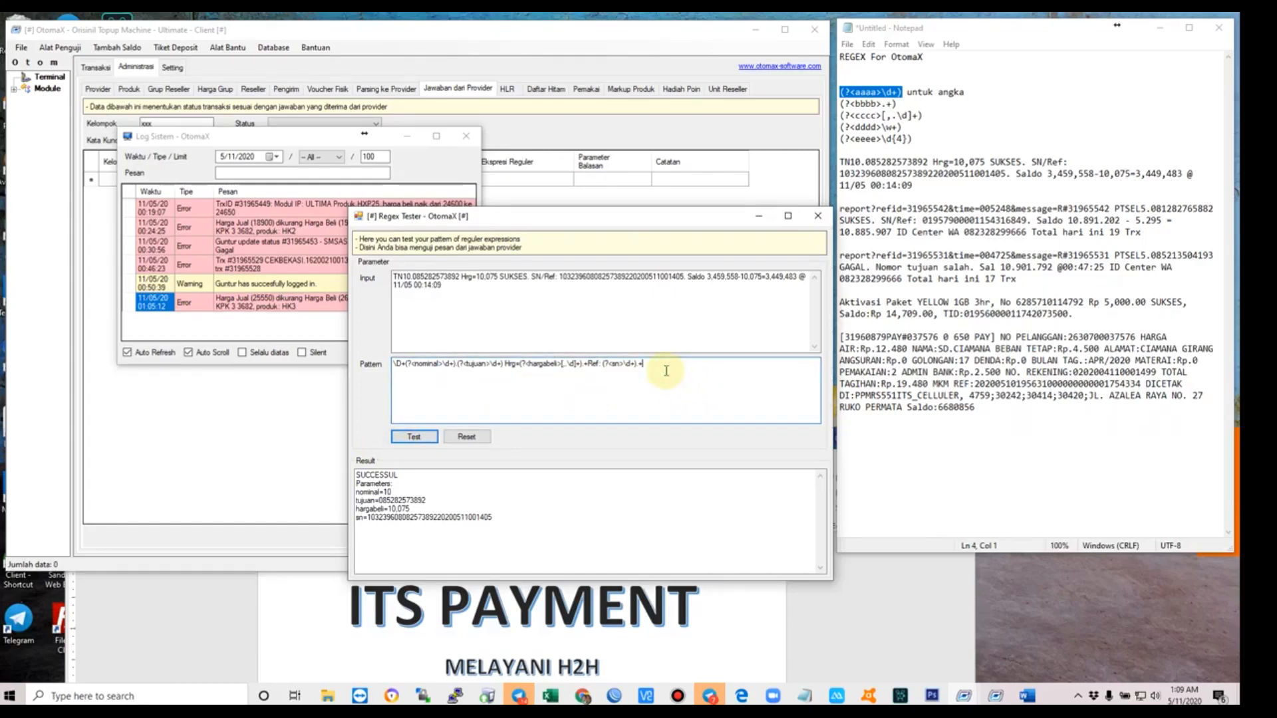
text(=)
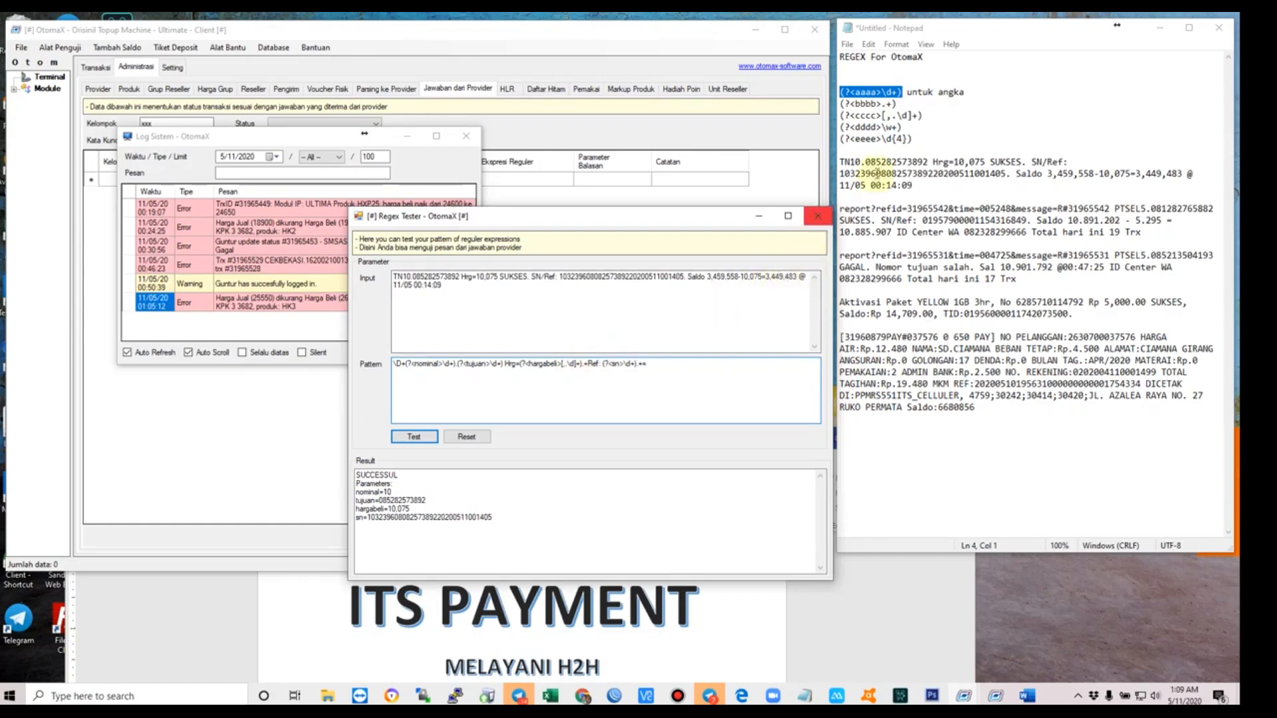
Append the separator-number group from the notes after .+= as (?<saldo>[,.\d]+), followed by a space and @, and test the pattern.
drag(925, 115, 840, 115)
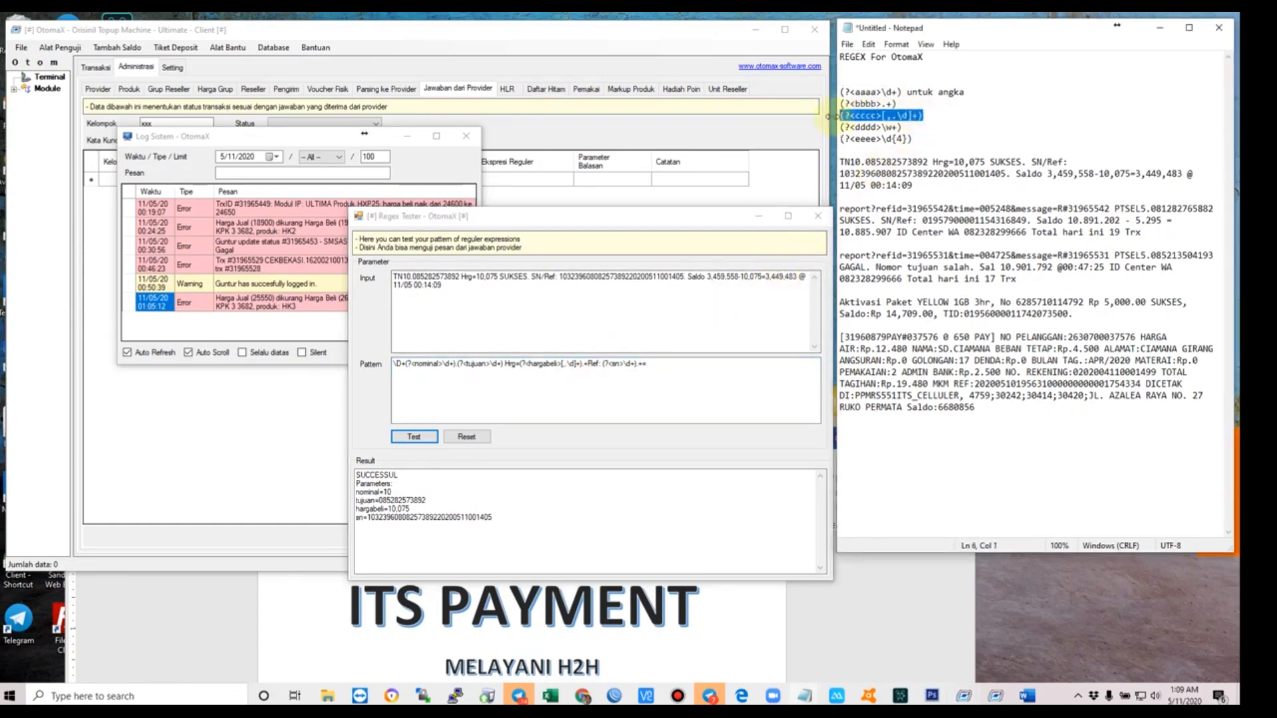
click(667, 362)
key(ctrl+v)
click(668, 364)
key(BackSpace)
key(BackSpace)
key(BackSpace)
key(BackSpace)
key(BackSpace)
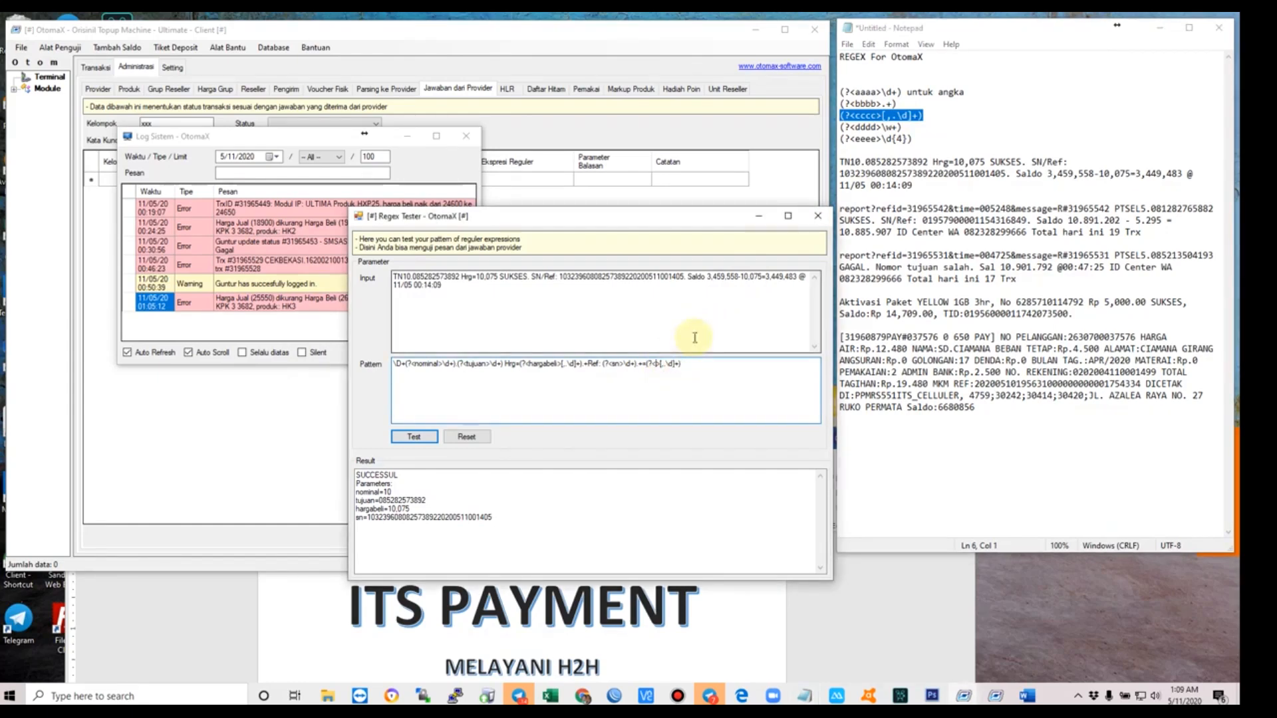
text(saldo>)
click(699, 363)
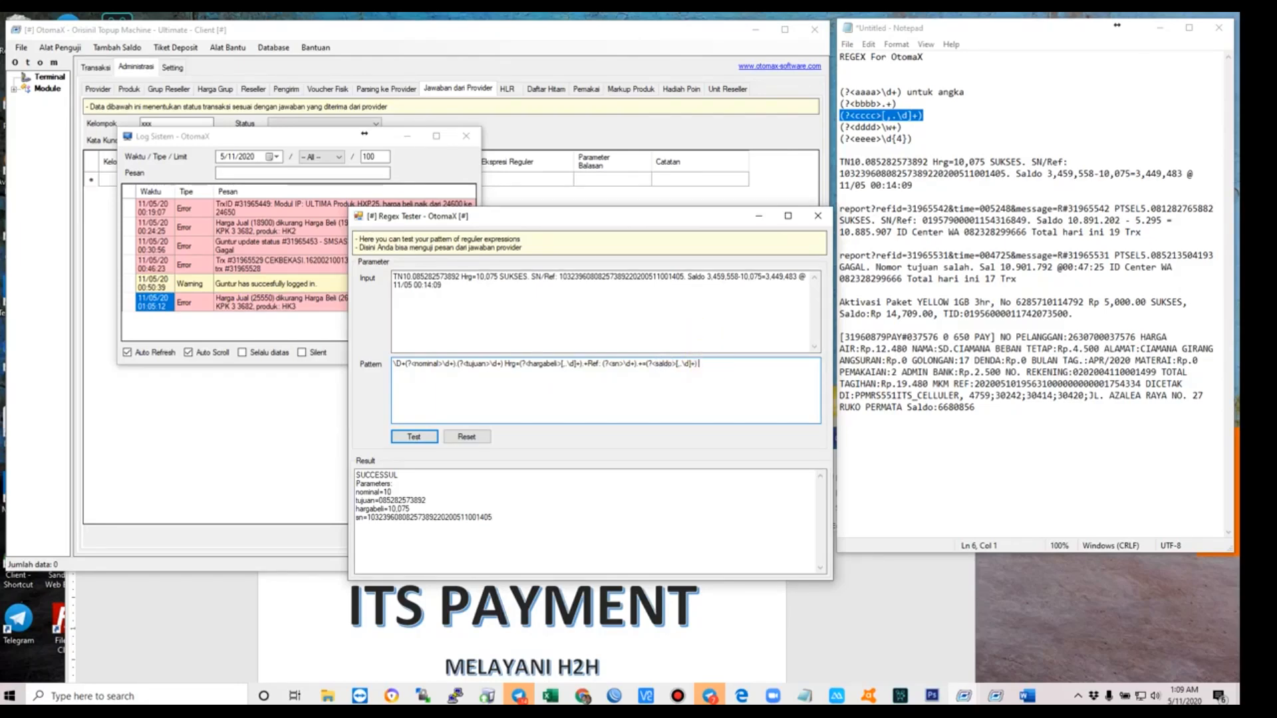
text(@)
click(415, 436)
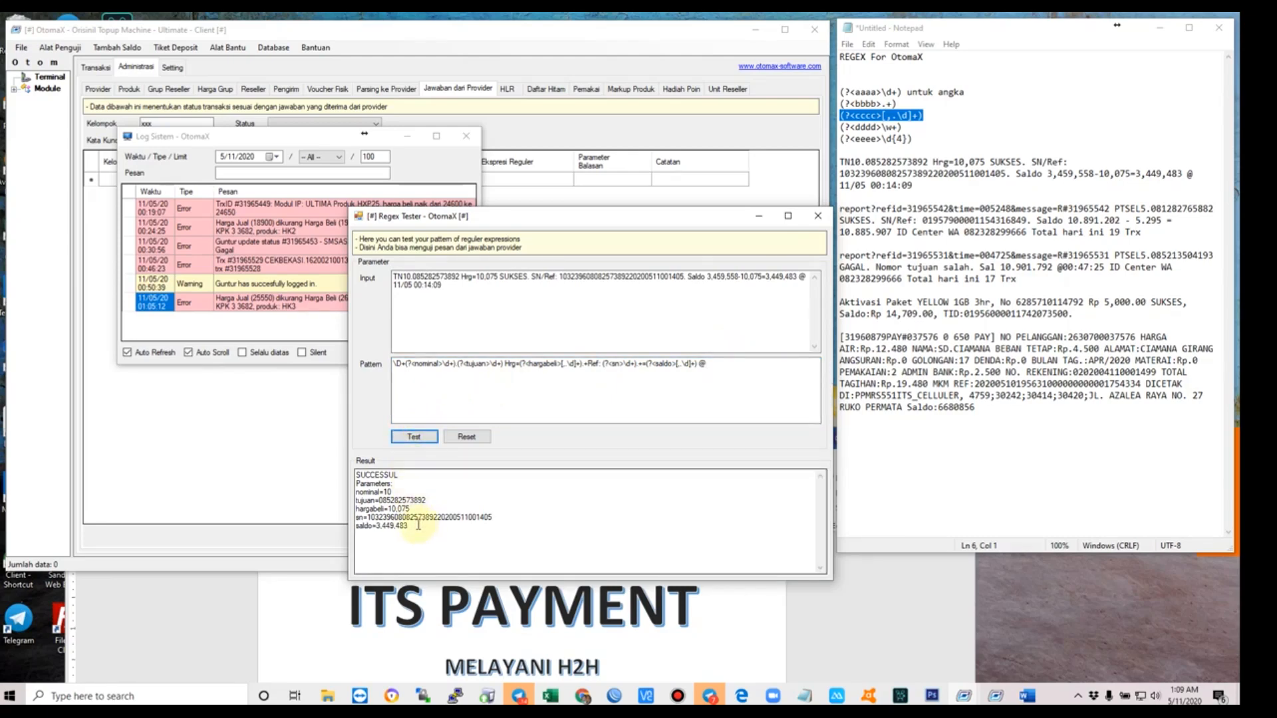
Review the extracted parameters against the first sample reply in the notes and the test input.
drag(419, 525, 398, 476)
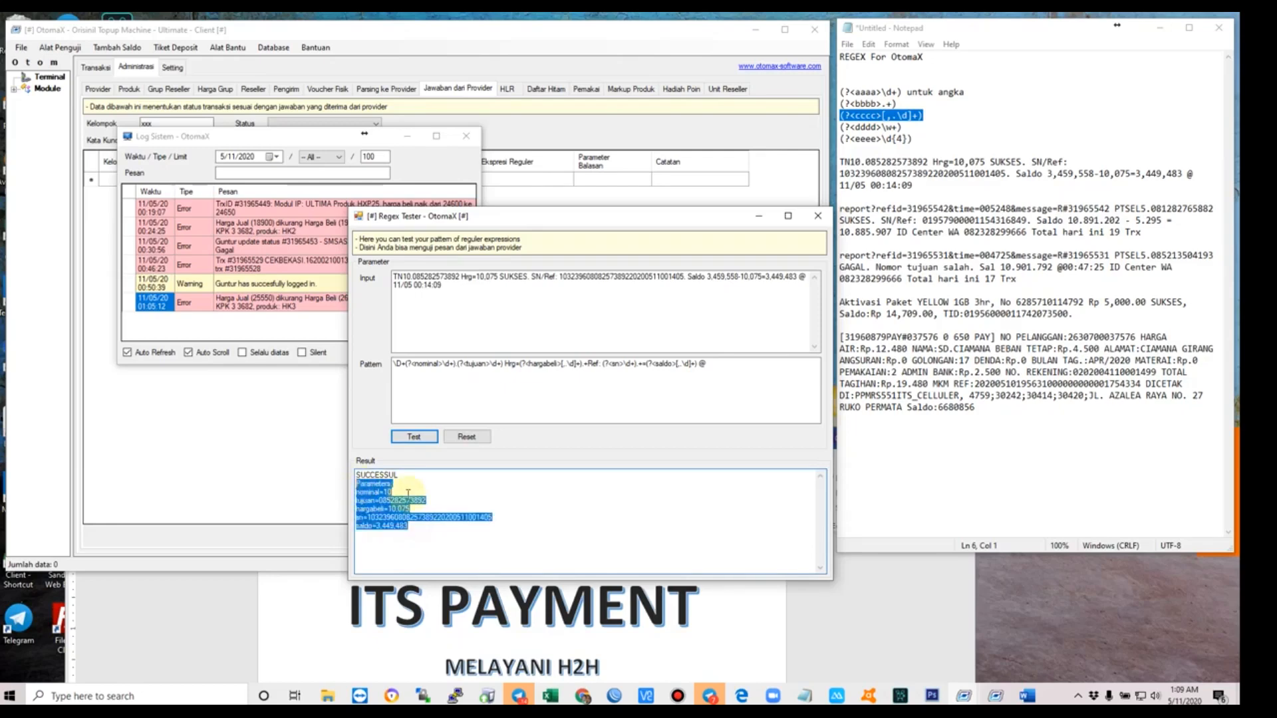
click(399, 481)
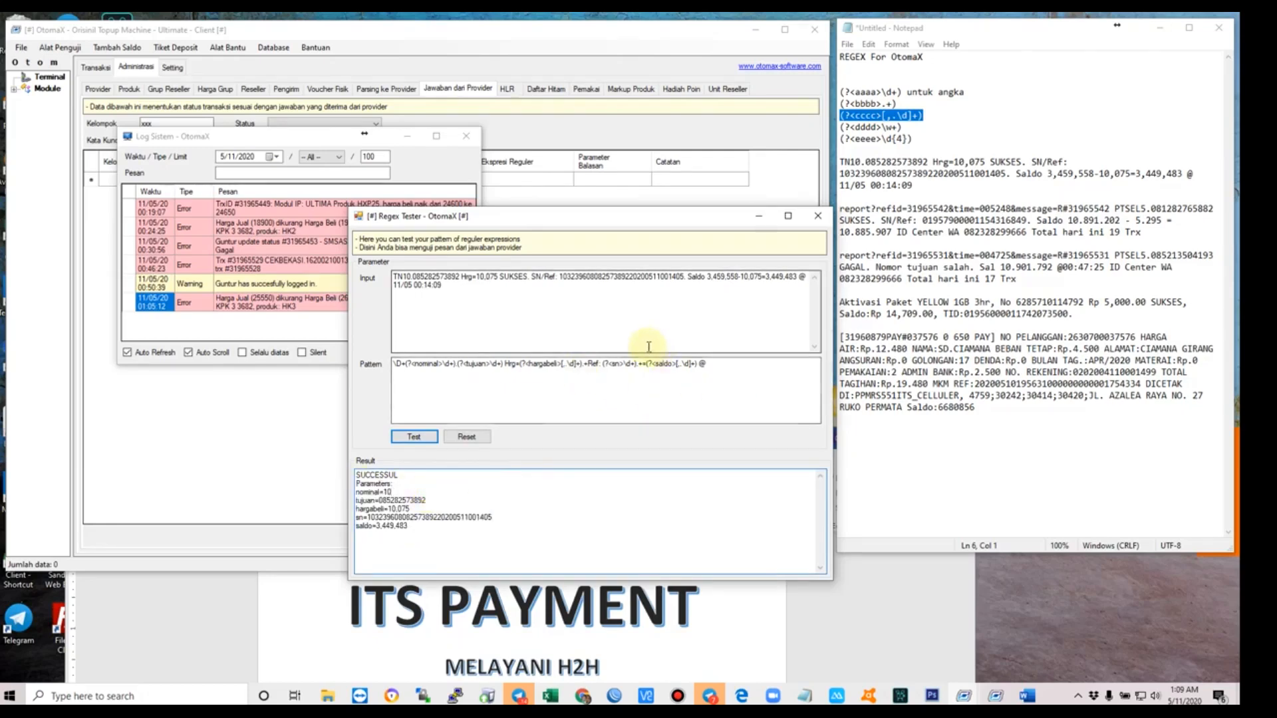
drag(913, 186, 830, 162)
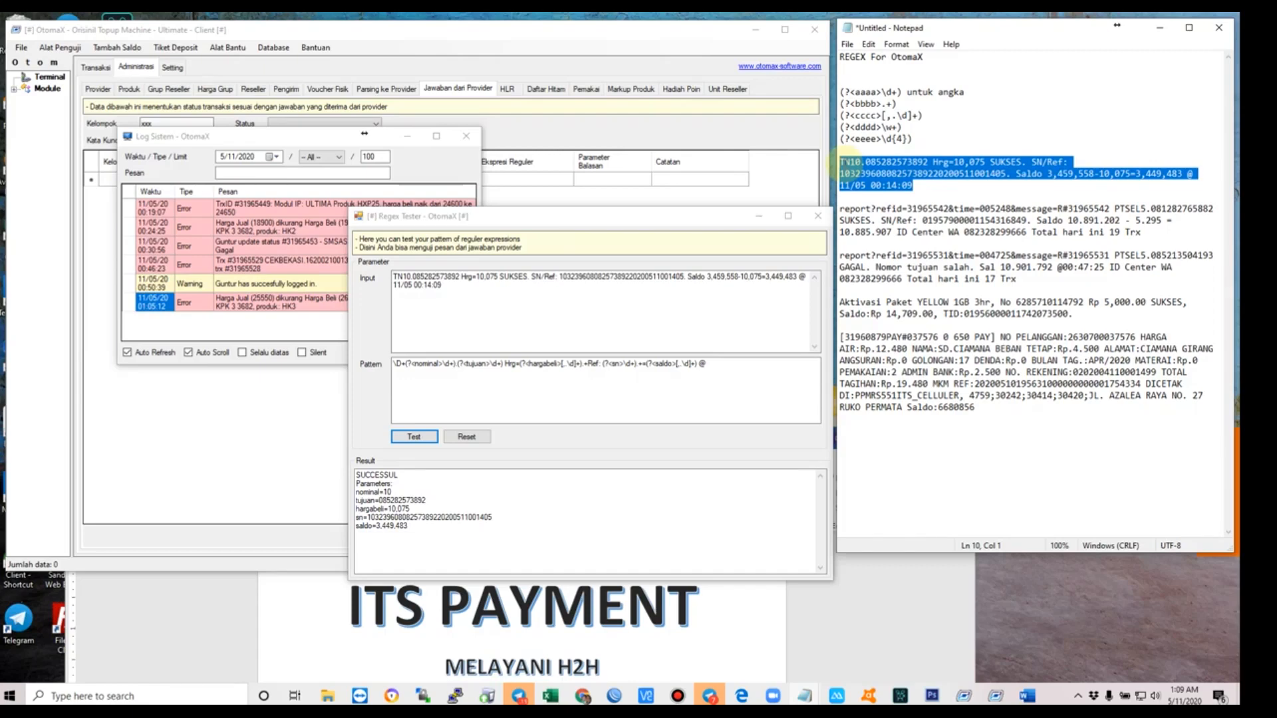
drag(448, 286, 377, 283)
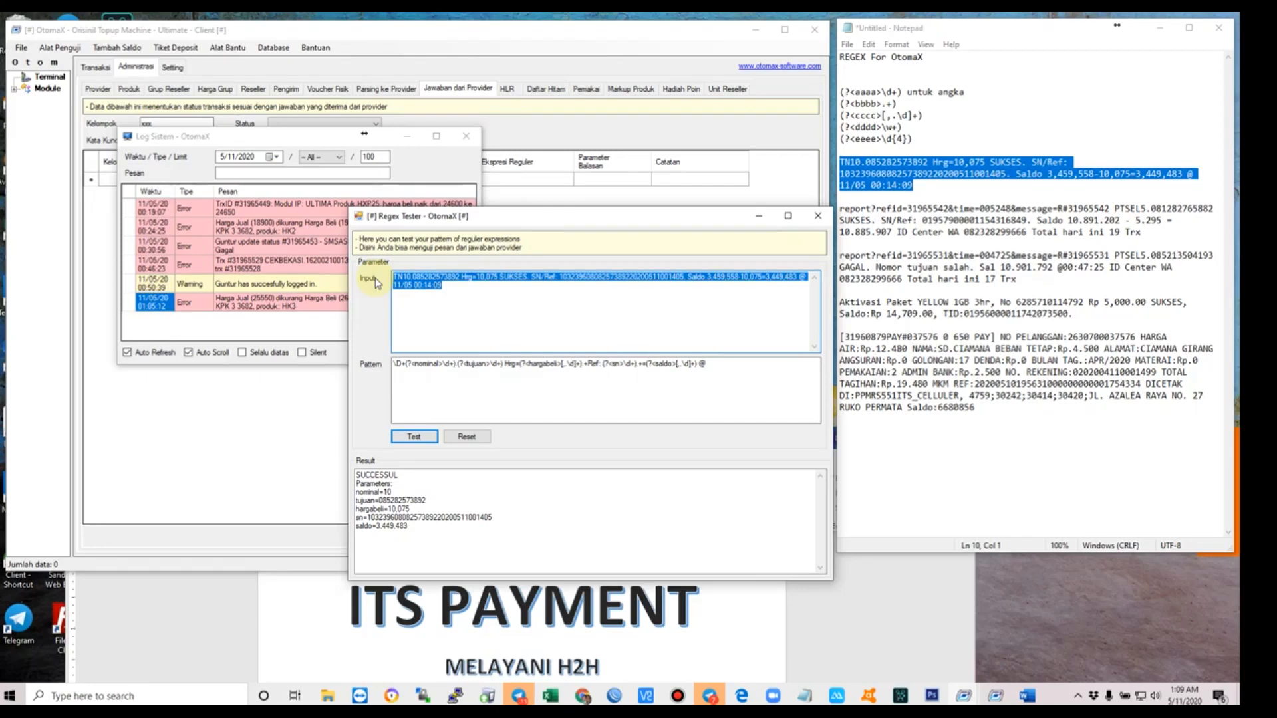
click(466, 292)
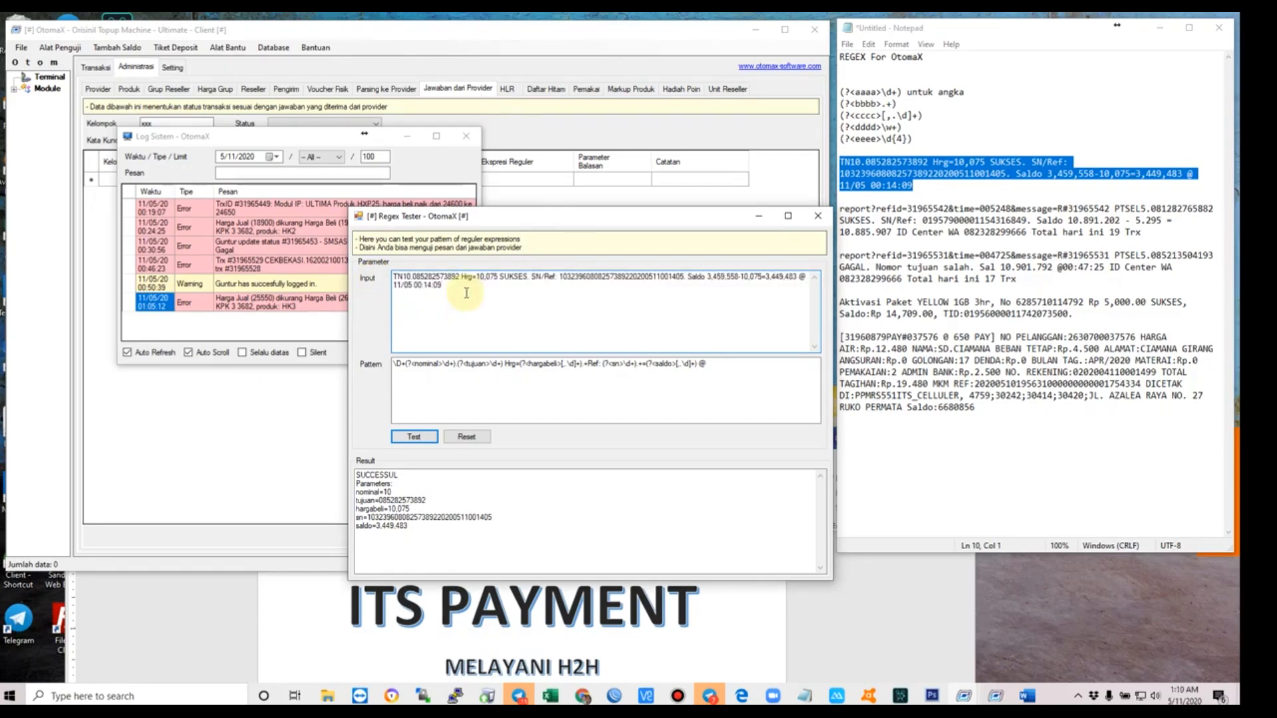
key(ctrl+a)
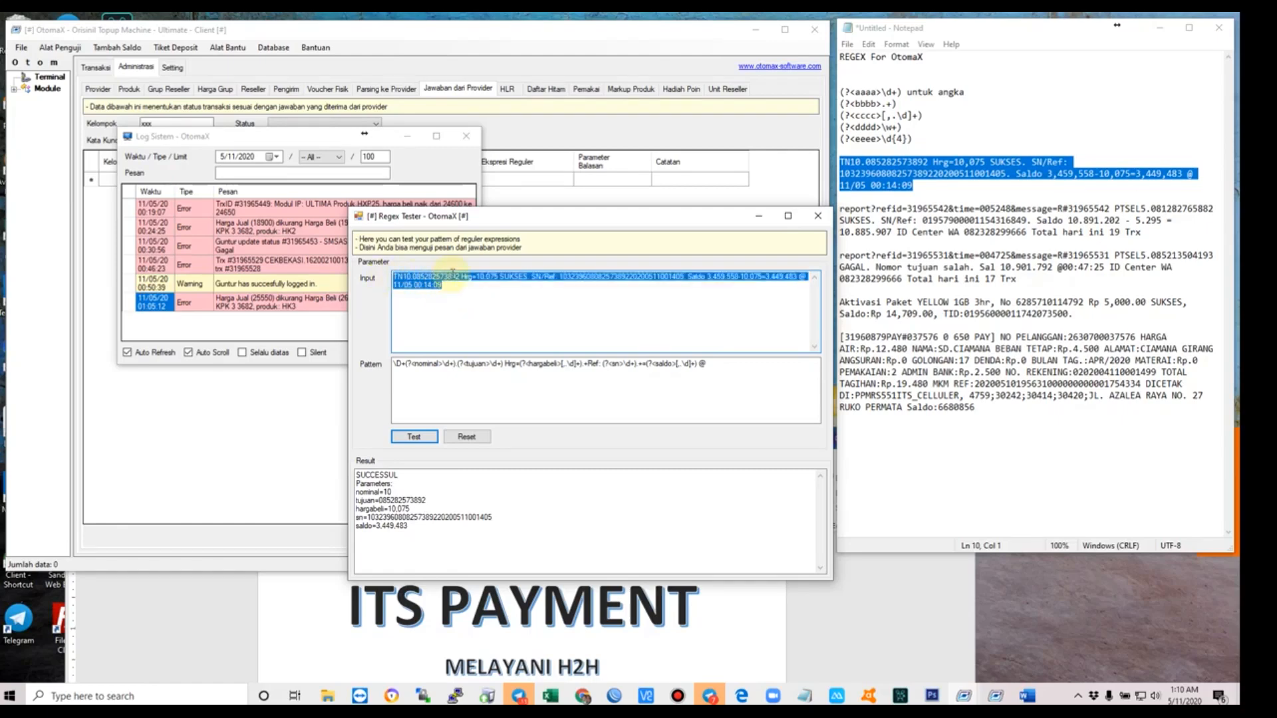
click(463, 309)
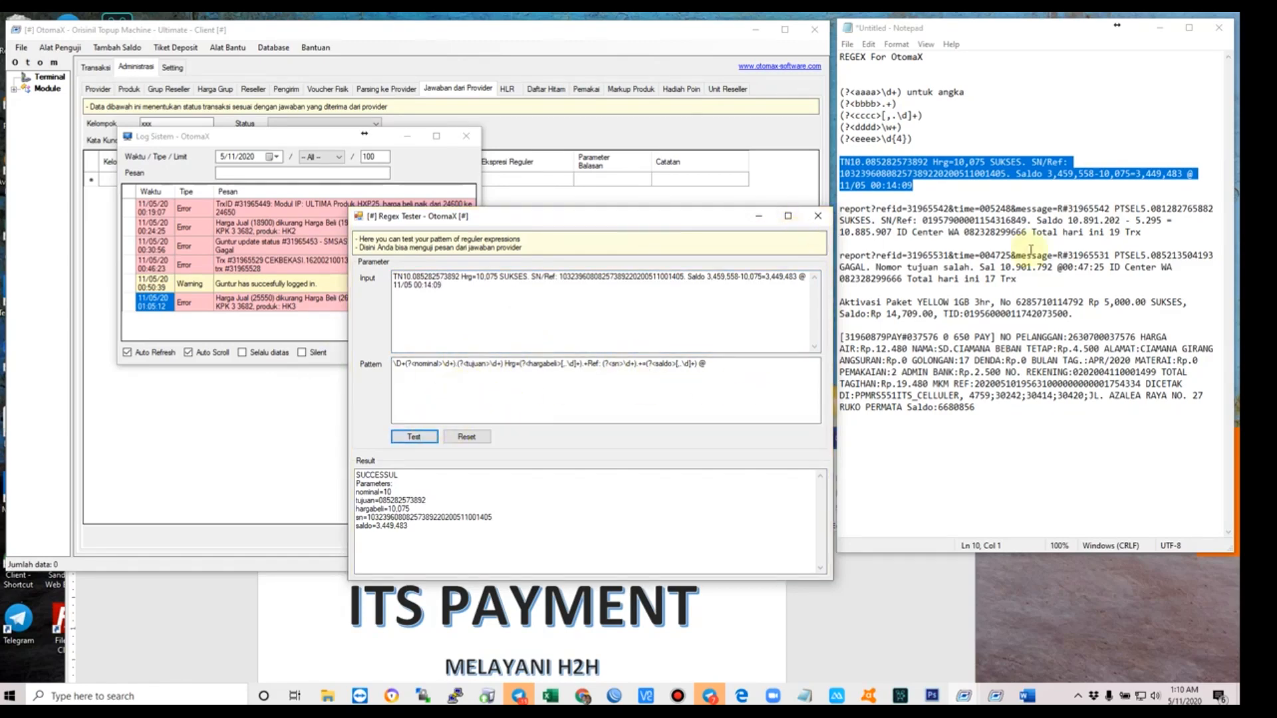
Delete the phone number's digits except the last one after Center WA in the second sample reply of the notes.
click(1145, 232)
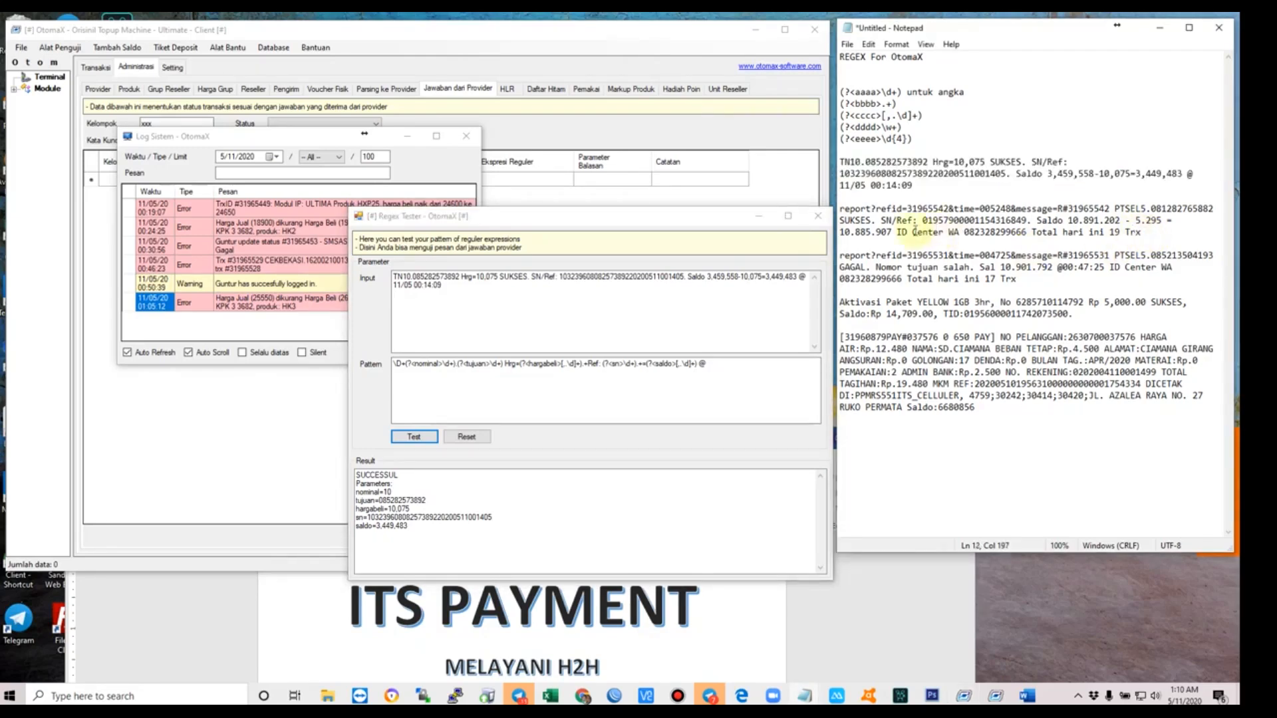
drag(913, 232, 1162, 233)
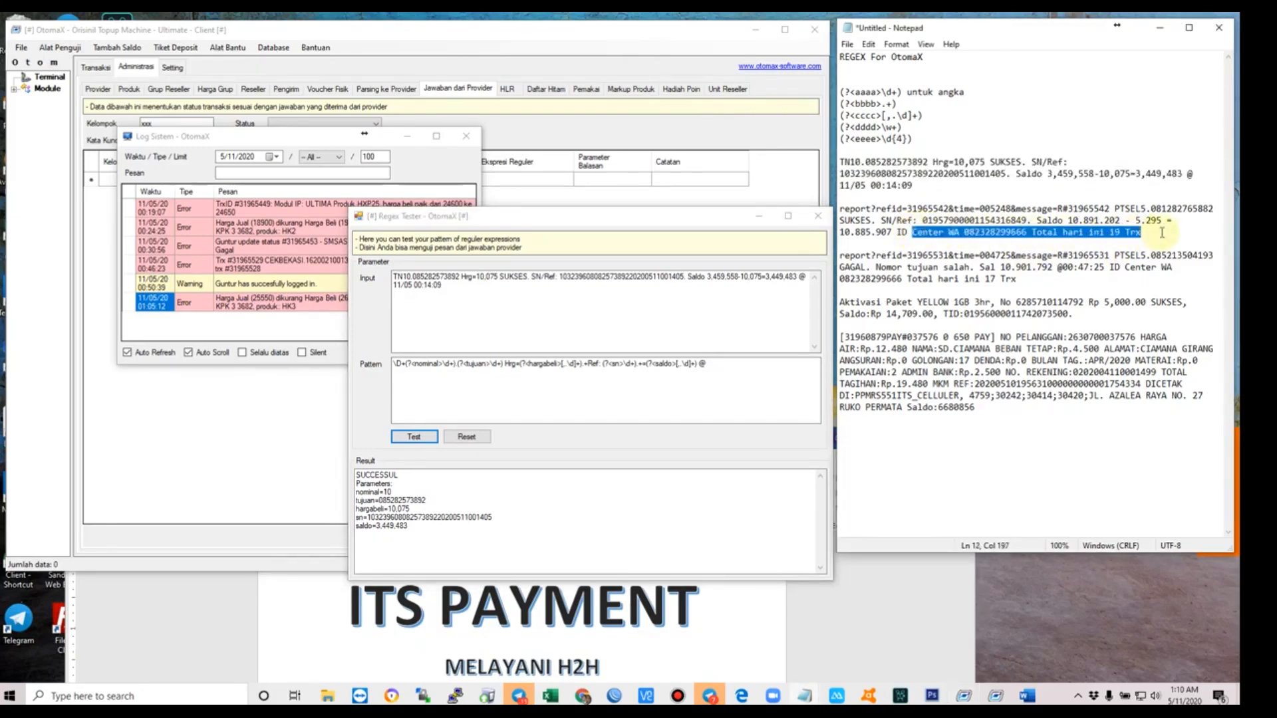
click(1165, 232)
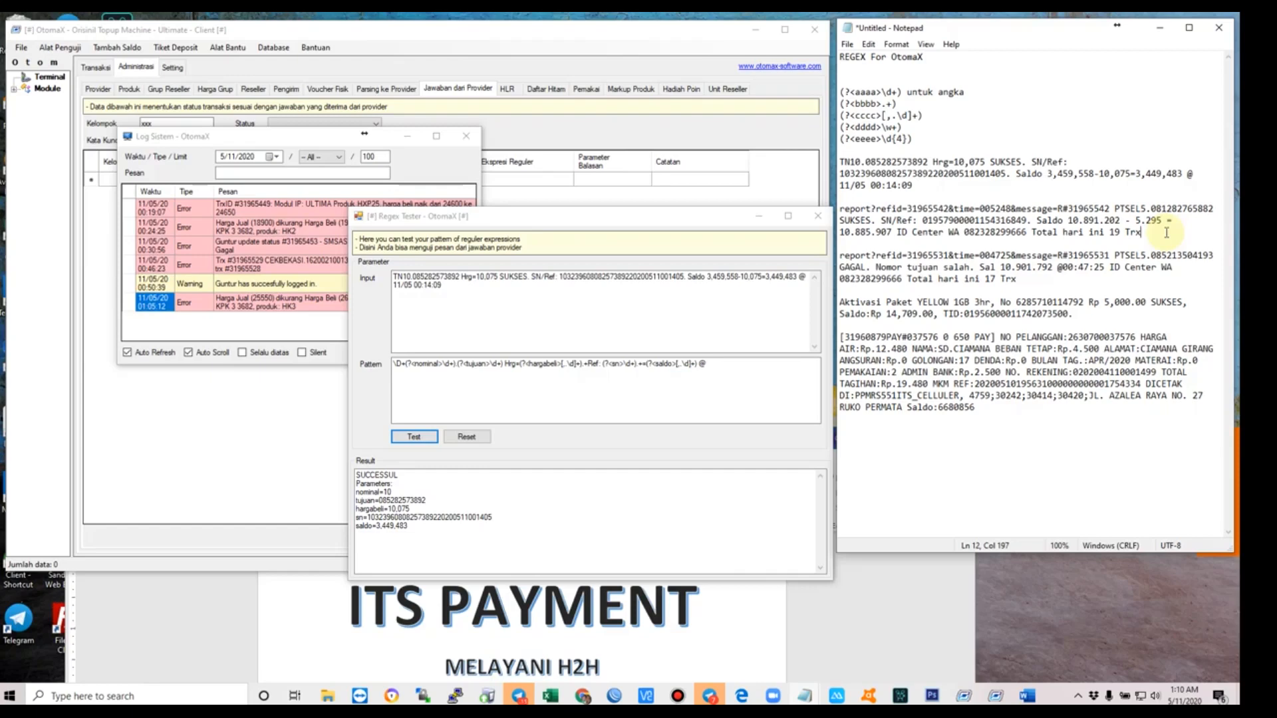
drag(965, 232, 1025, 232)
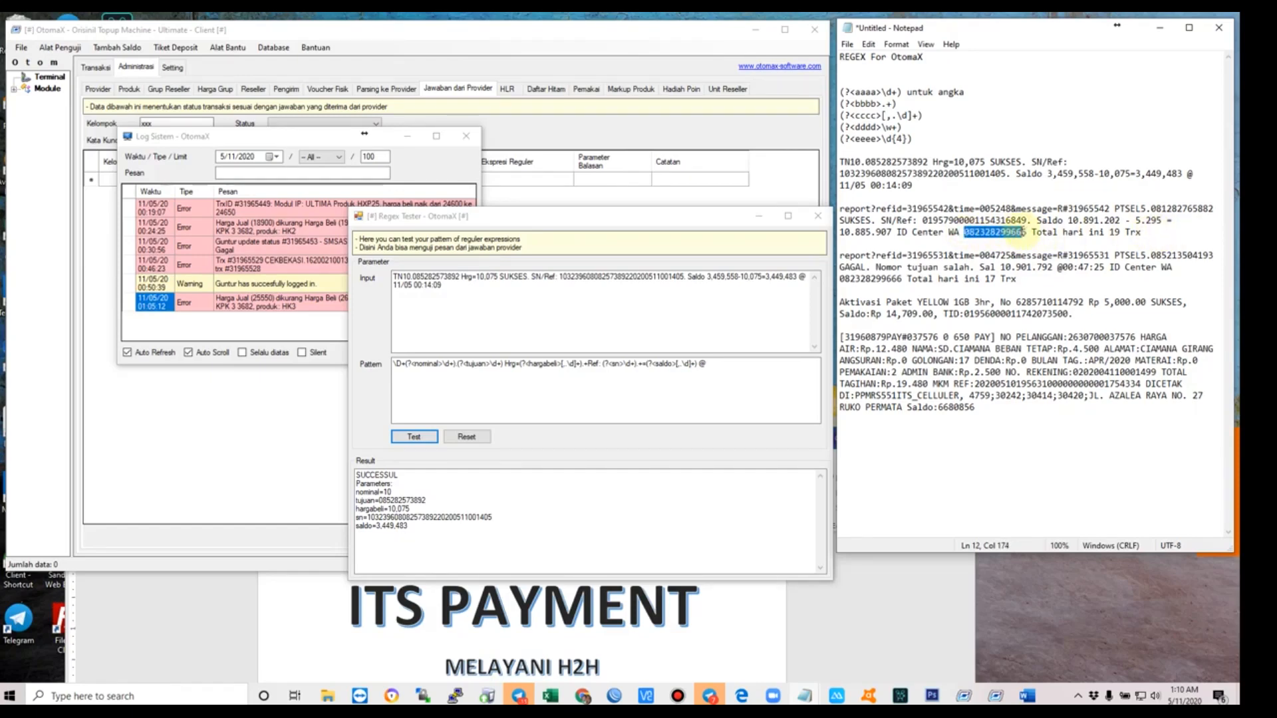
key(BackSpace)
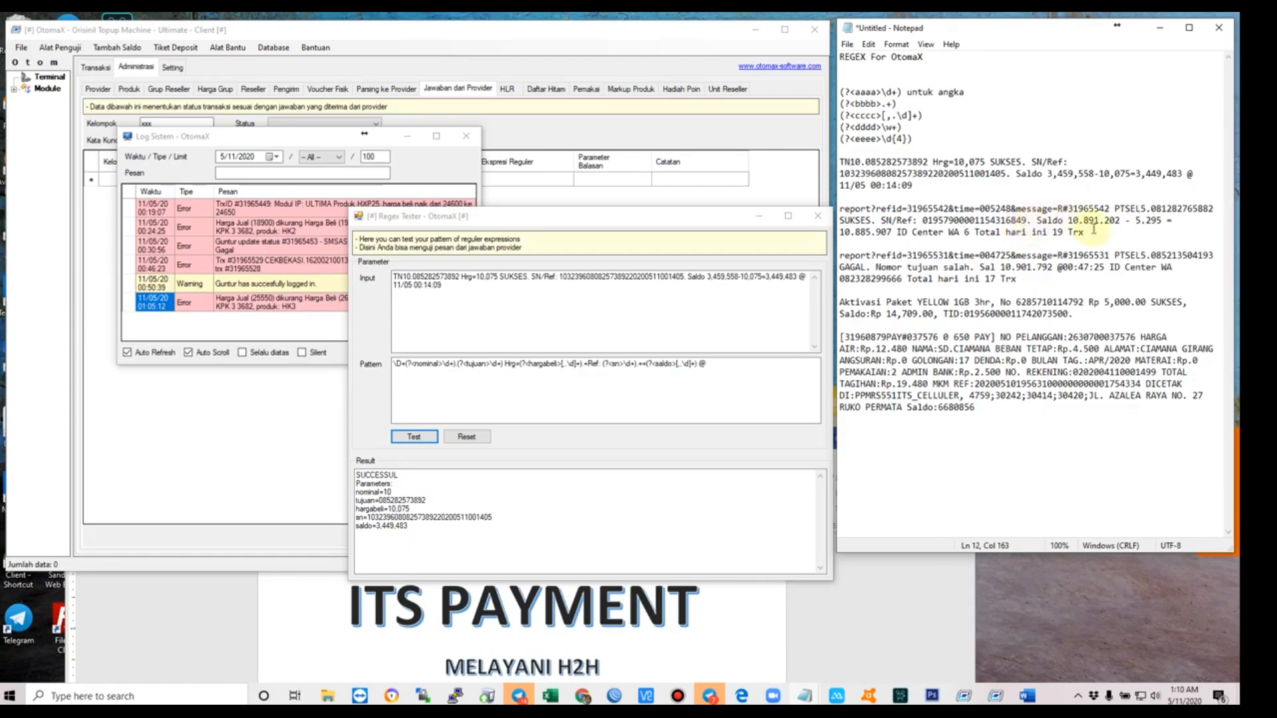
Replace the test input with the second sample reply from the notes, the one starting with report?refid=.
drag(1084, 233, 840, 209)
key(ctrl+c)
click(432, 296)
drag(444, 292, 373, 276)
key(ctrl+v)
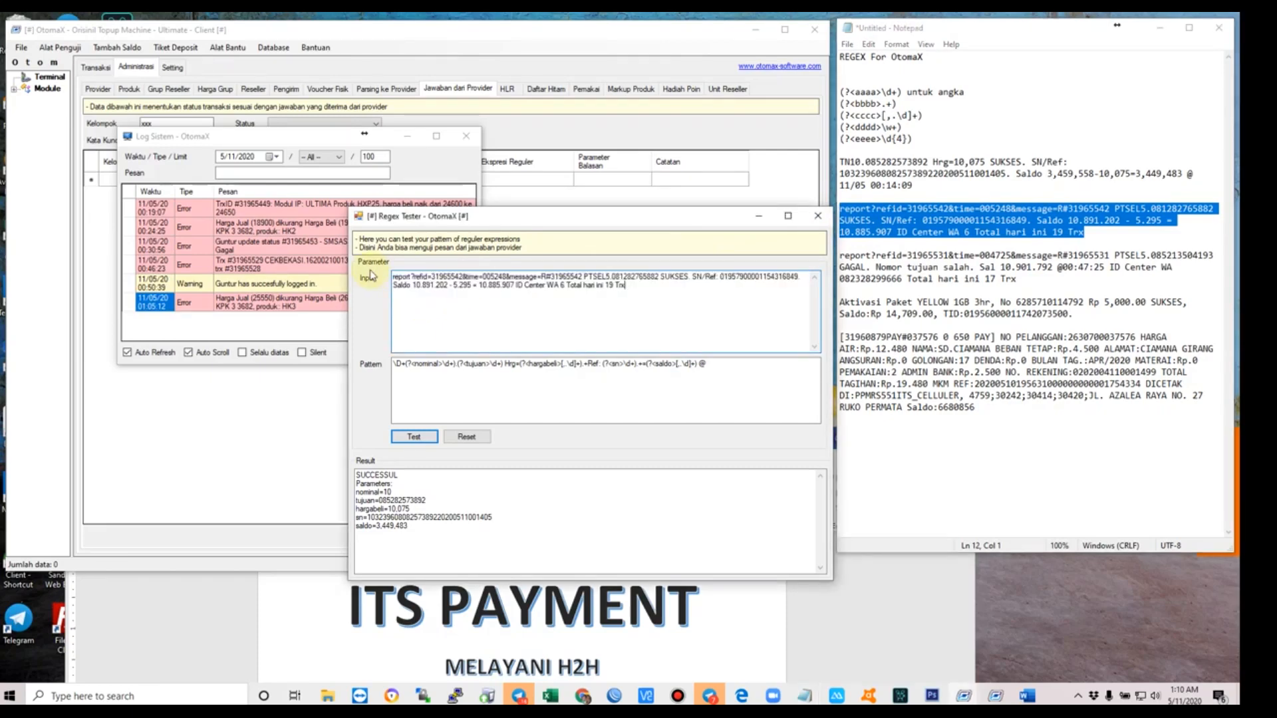
click(417, 291)
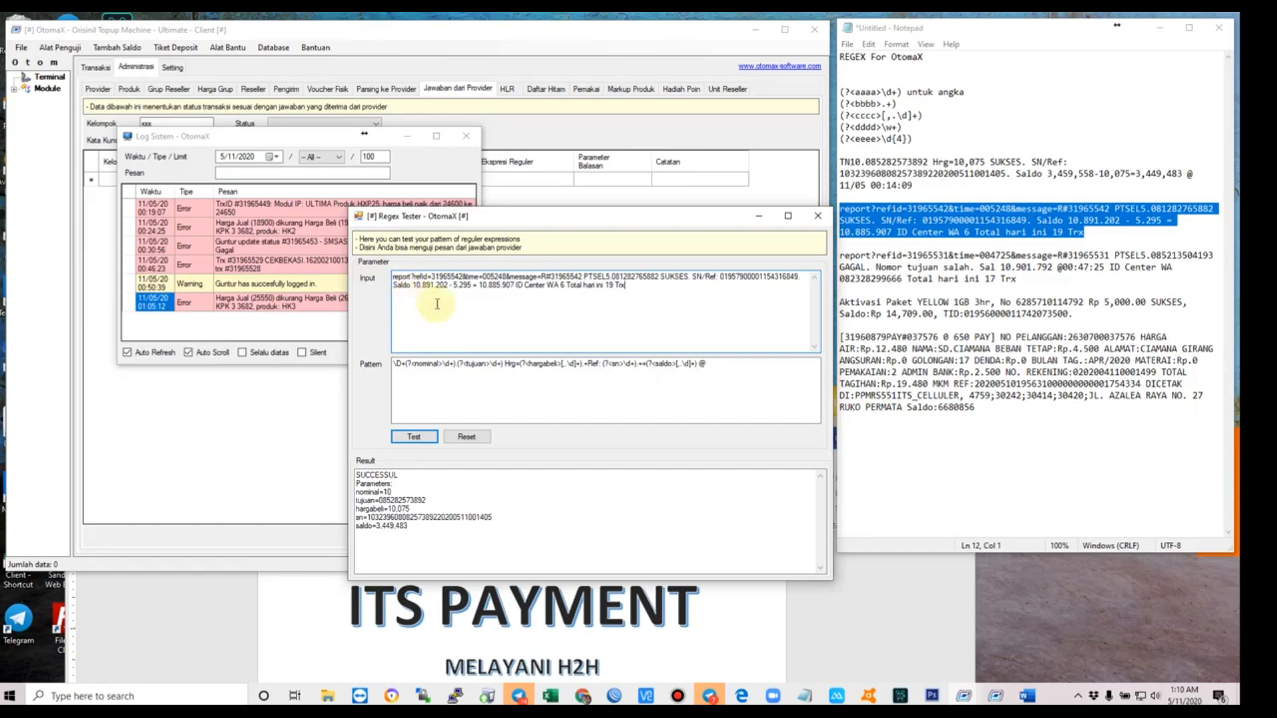
click(484, 276)
Move the Log Sistem window out of the way and return to the Regex Tester.
click(313, 141)
drag(313, 141, 360, 0)
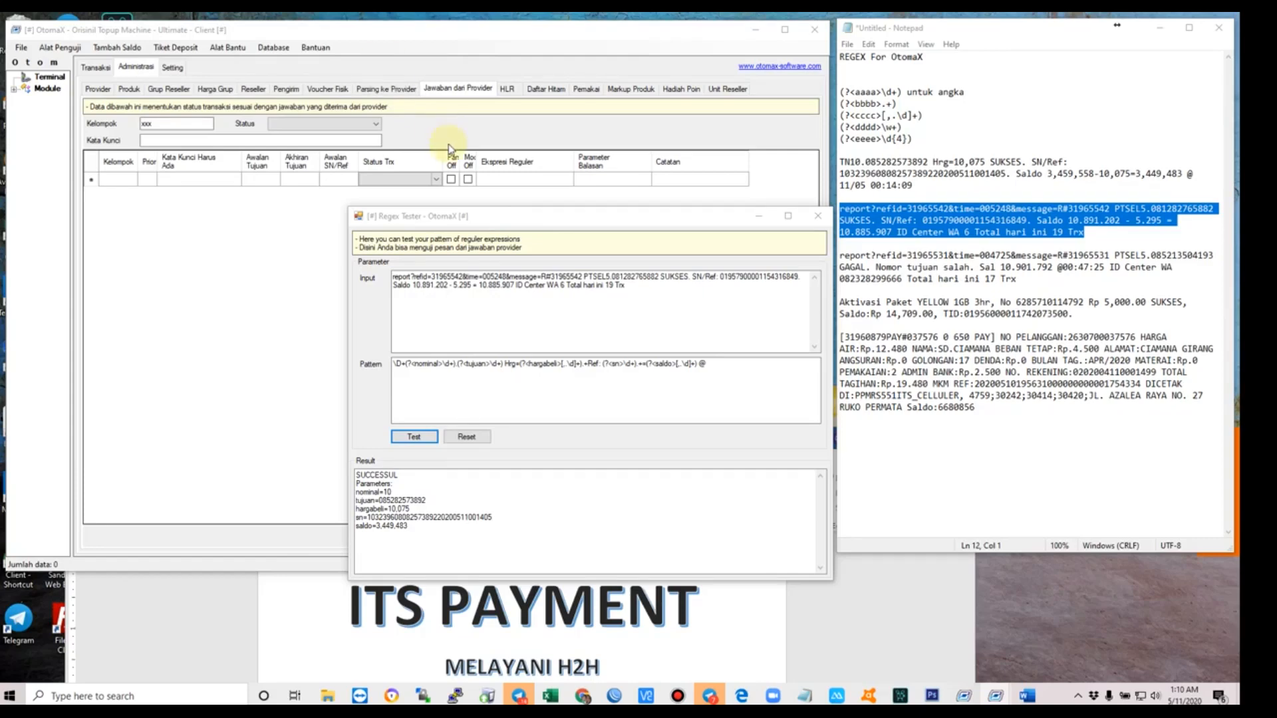
click(469, 219)
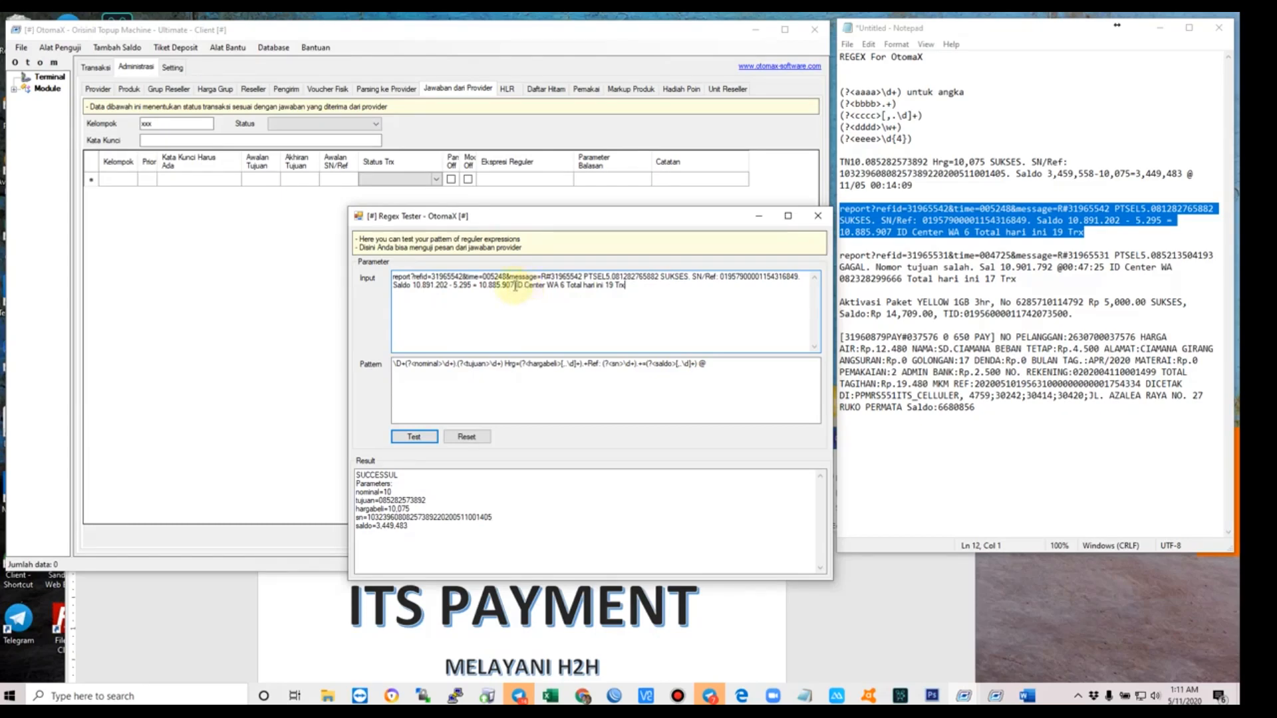
Examine the new input for the refid number and the serial number after SN/Ref.
drag(401, 278, 632, 287)
click(632, 286)
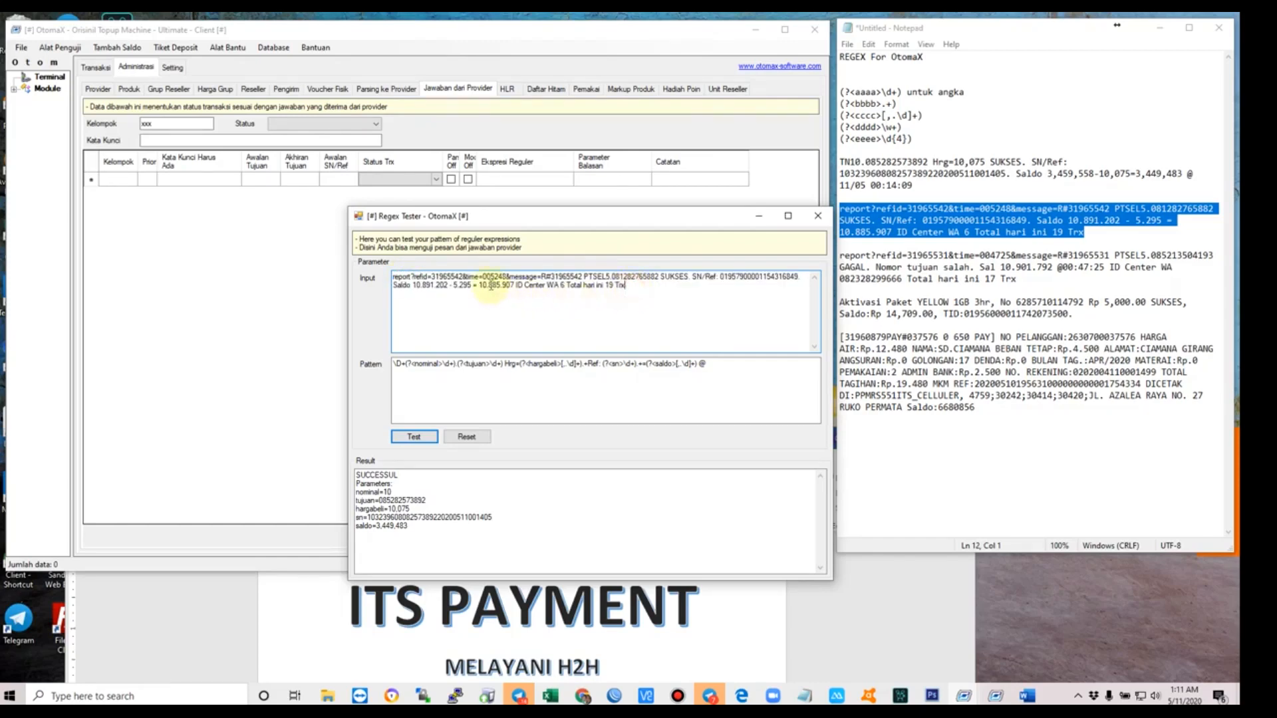
drag(432, 276, 457, 278)
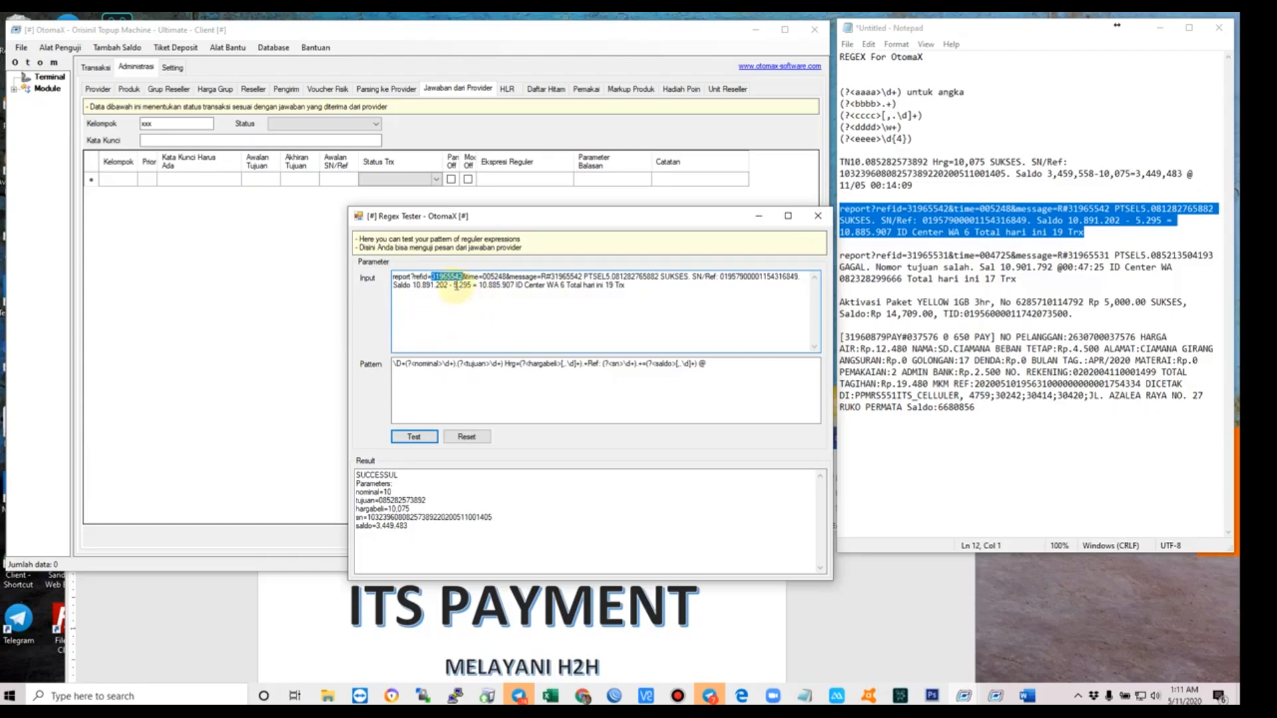
drag(722, 276, 798, 276)
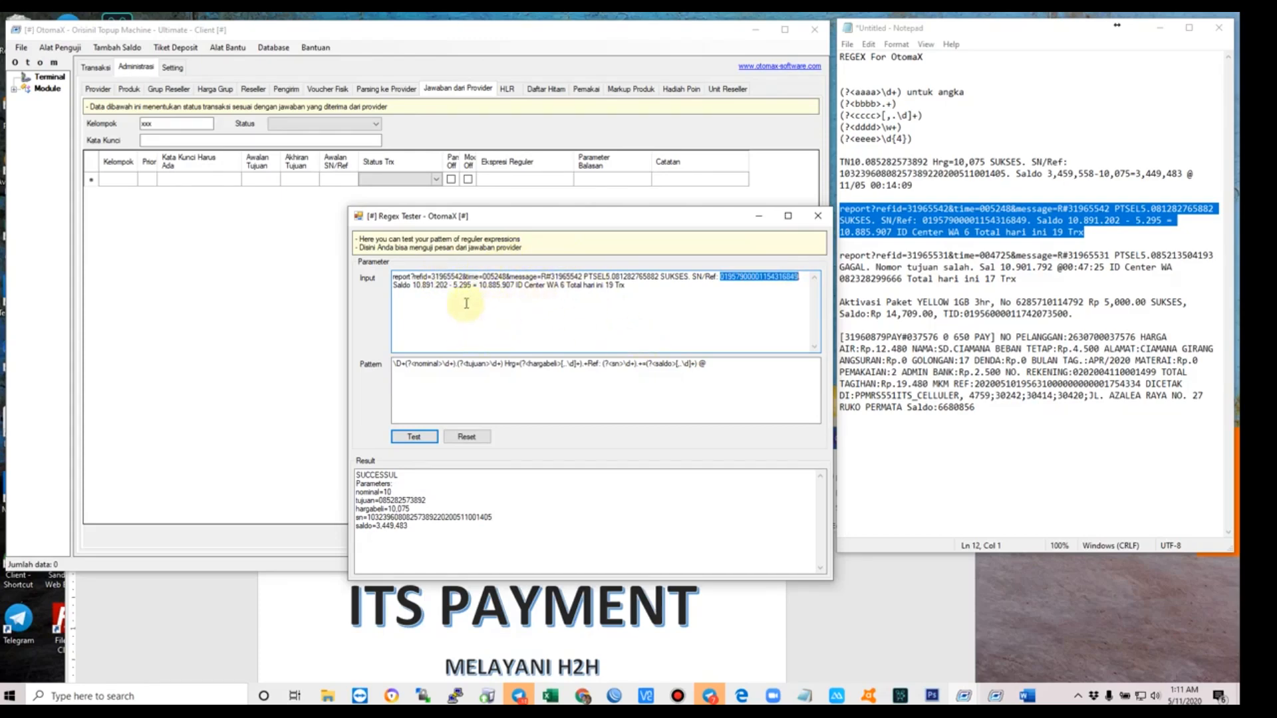
Replace the whole pattern with the refid= text and its number copied from the input.
drag(415, 277, 464, 277)
key(ctrl+c)
click(708, 383)
key(ctrl+a)
key(ctrl+v)
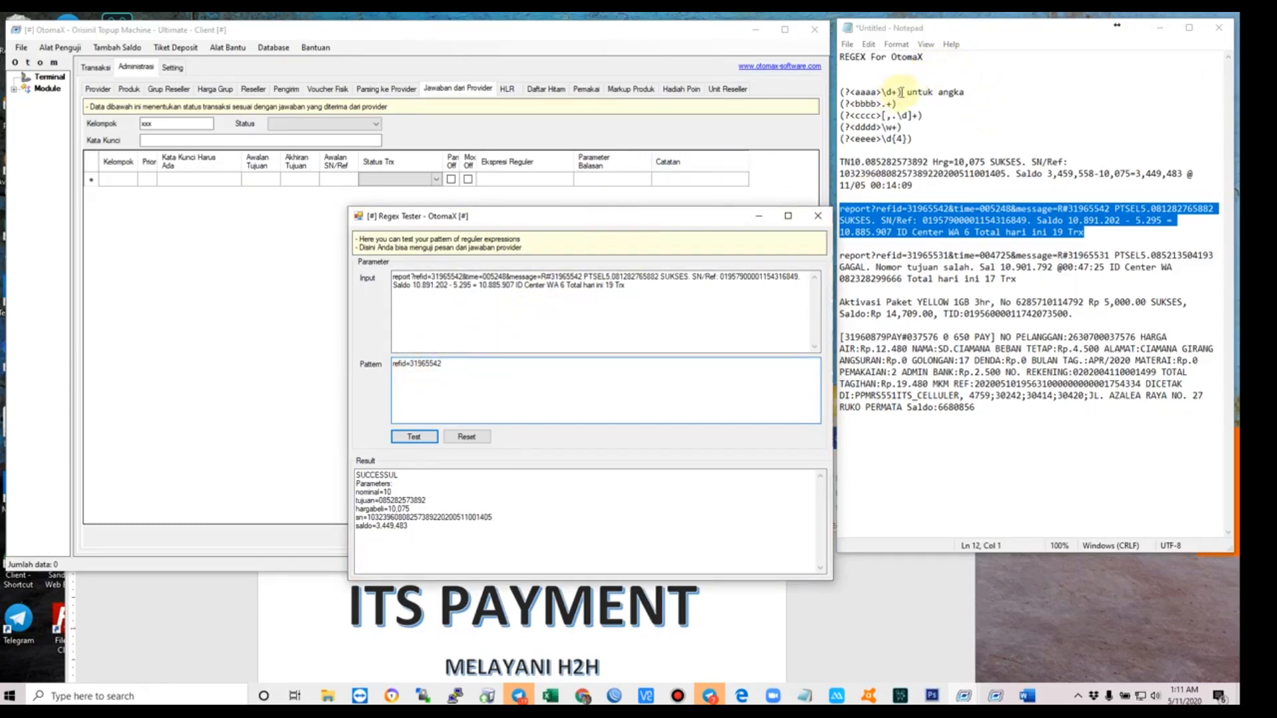
Replace the number after refid= with the digit group from the notes, named as (?<trxid>\d+), and test the pattern.
drag(902, 92, 840, 91)
double_click(411, 364)
key(ctrl+v)
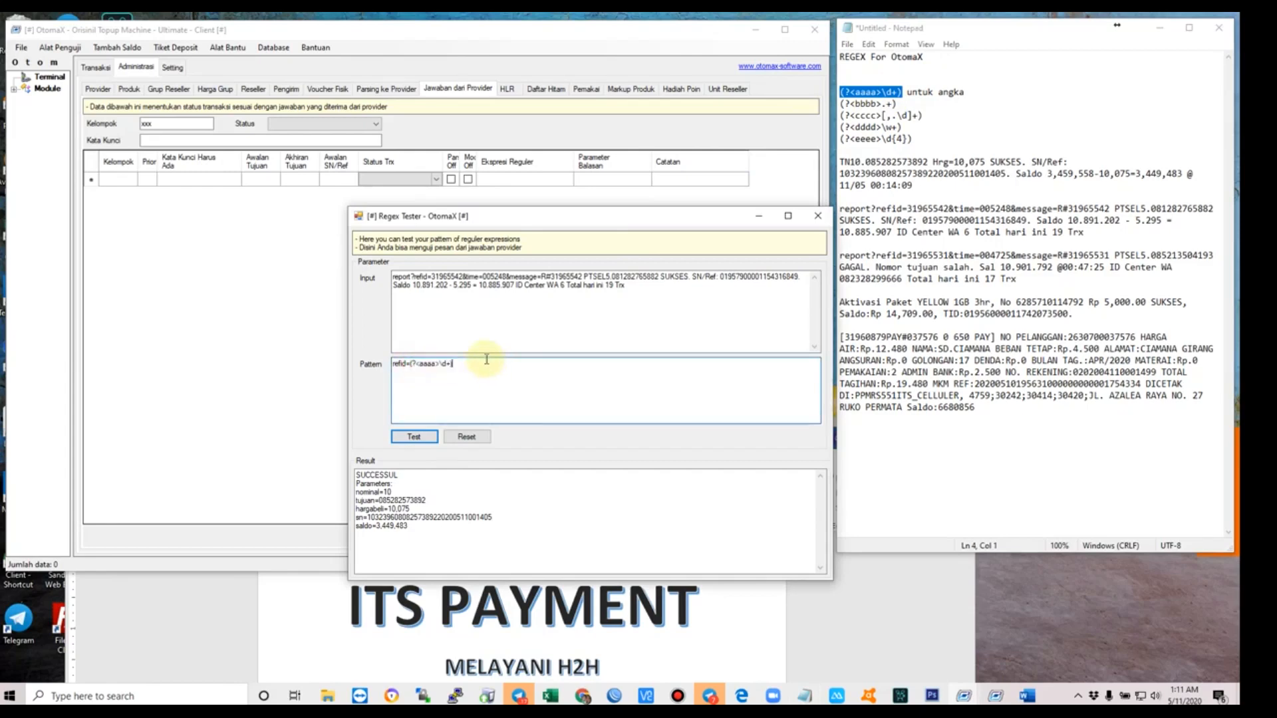
click(433, 364)
key(BackSpace)
key(BackSpace)
key(BackSpace)
key(BackSpace)
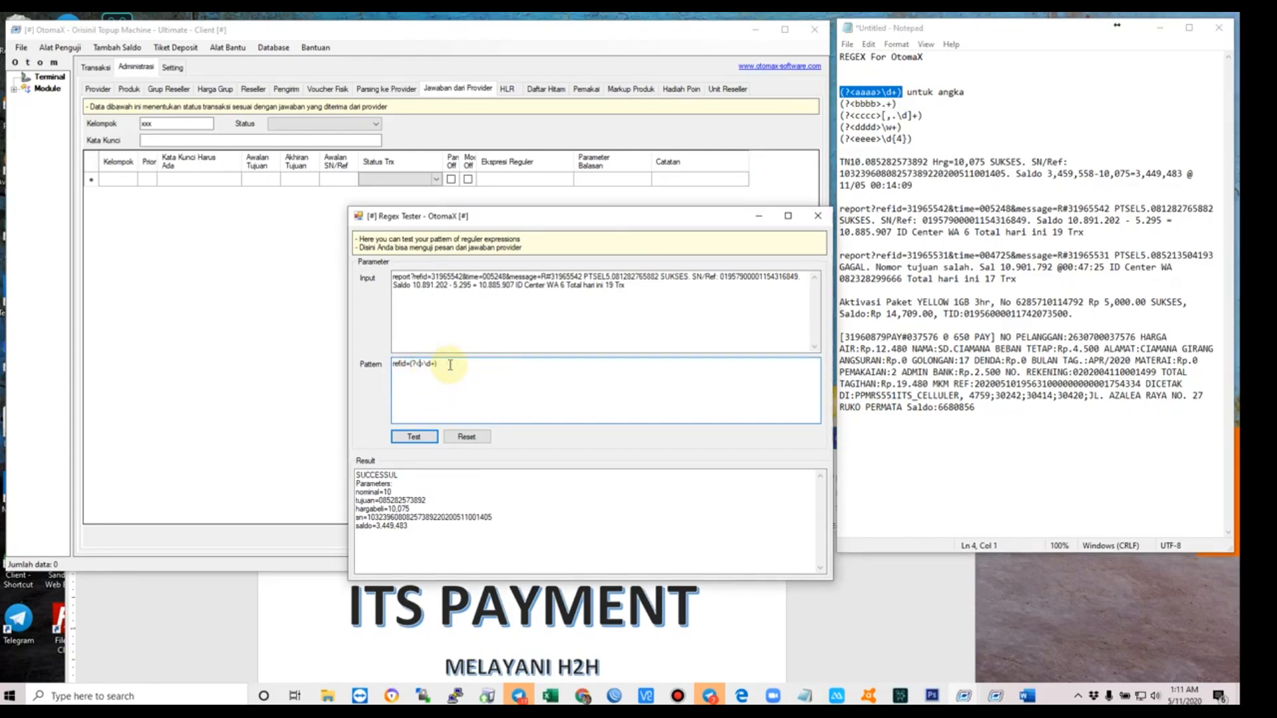
text(trxid)
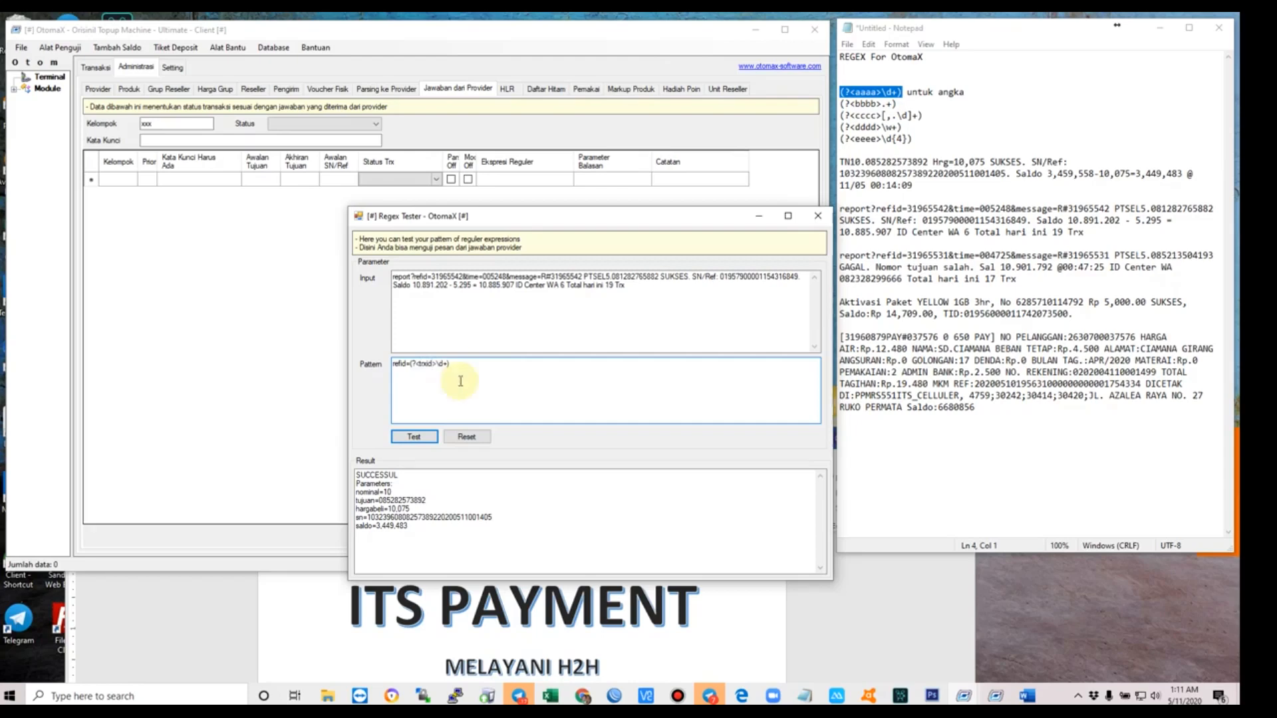
click(415, 436)
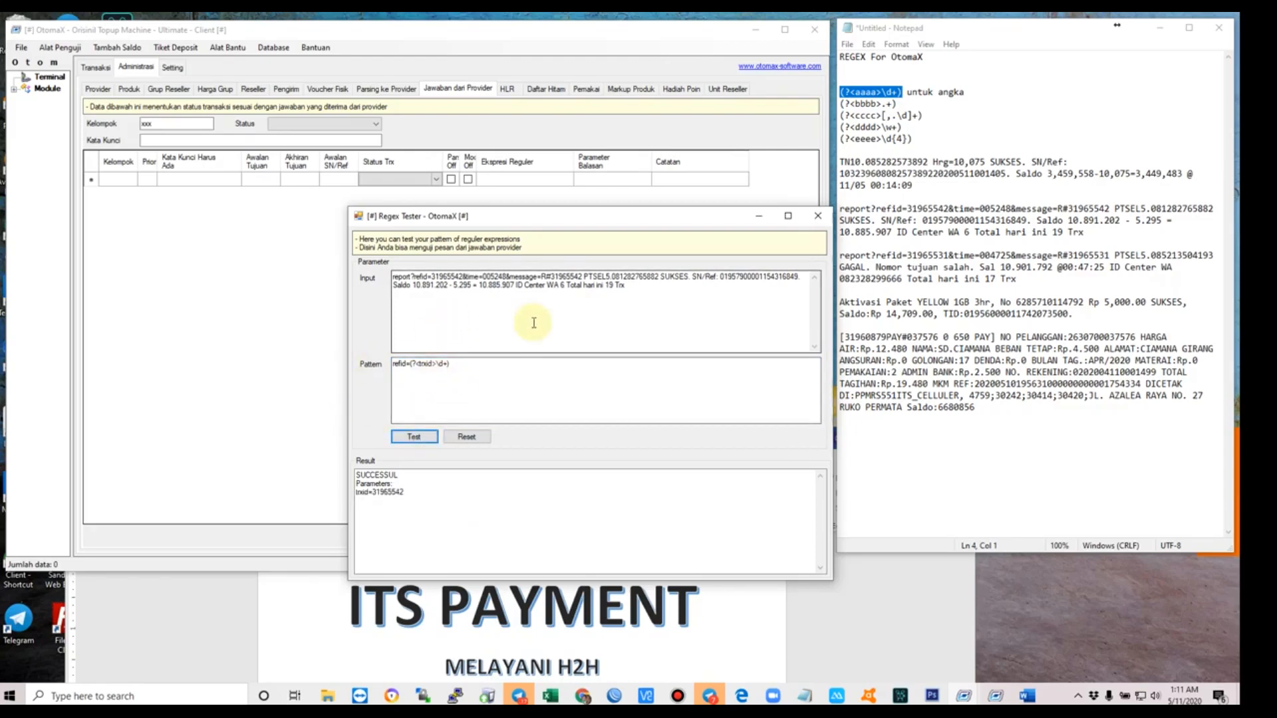
Append .+ and the Ref: text copied from the input after the trxid group.
click(452, 364)
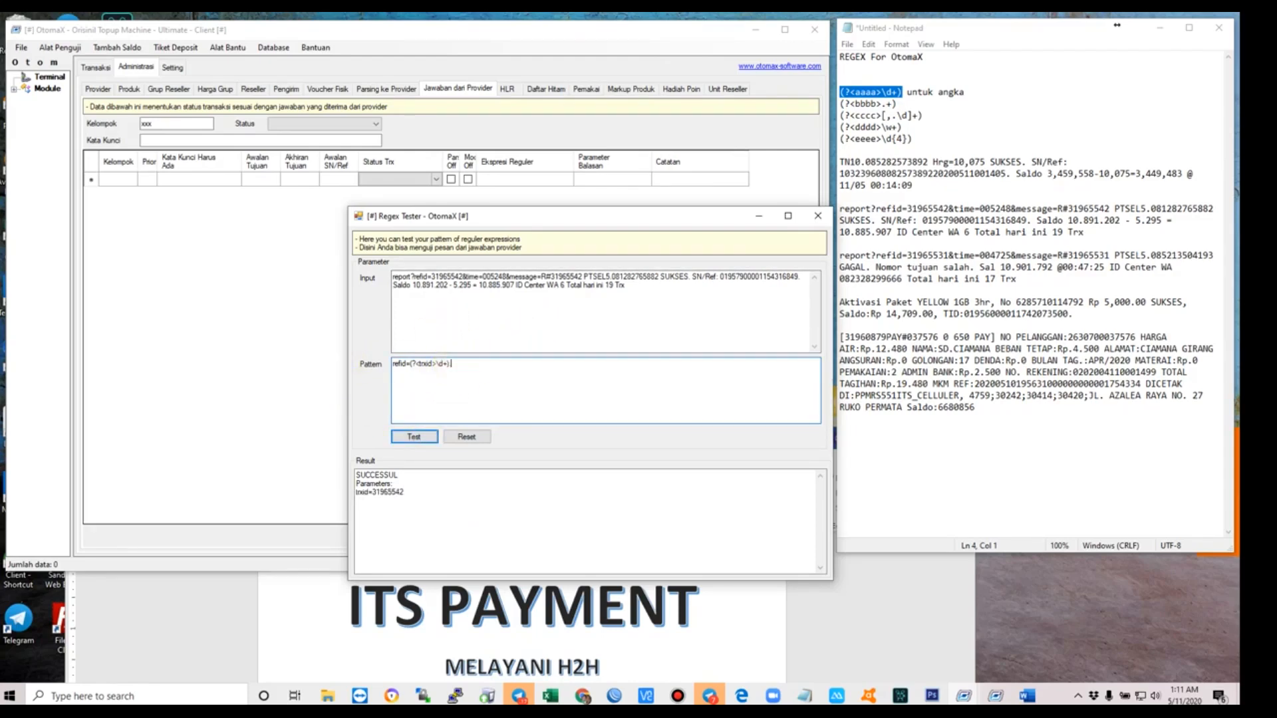
text(.+)
drag(463, 276, 720, 276)
click(689, 277)
key(ctrl+c)
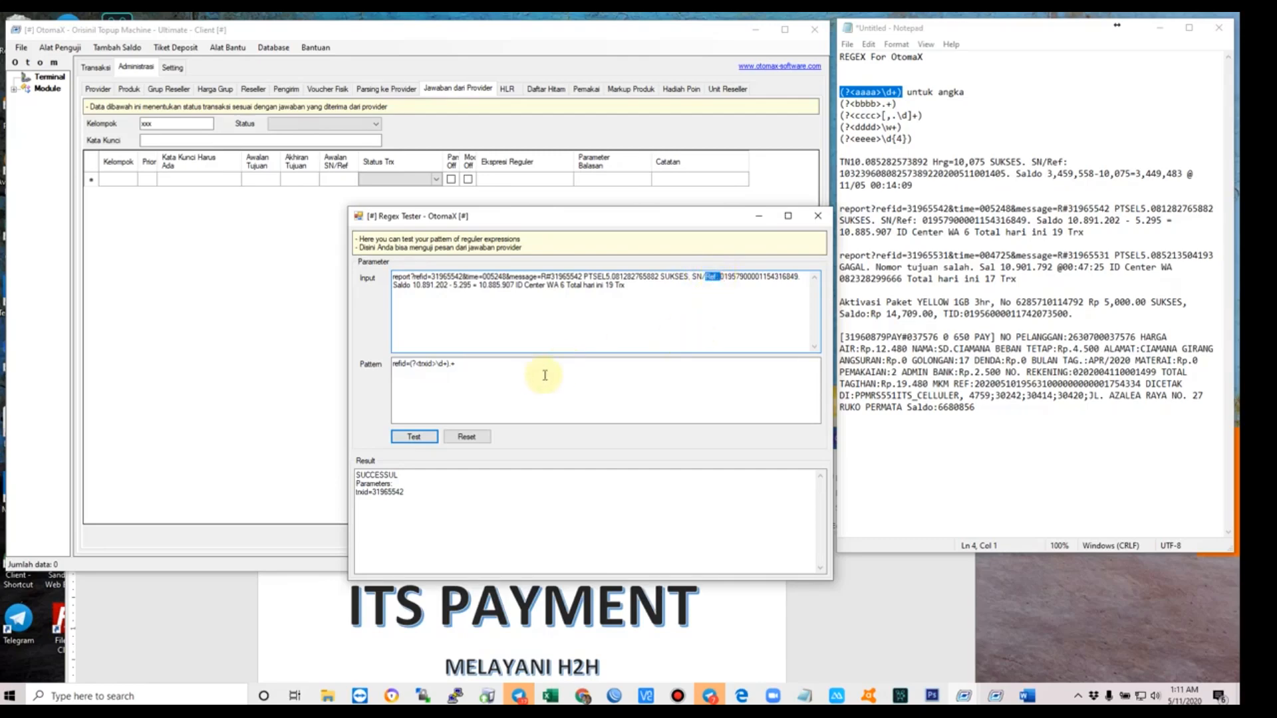
click(477, 364)
key(ctrl+v)
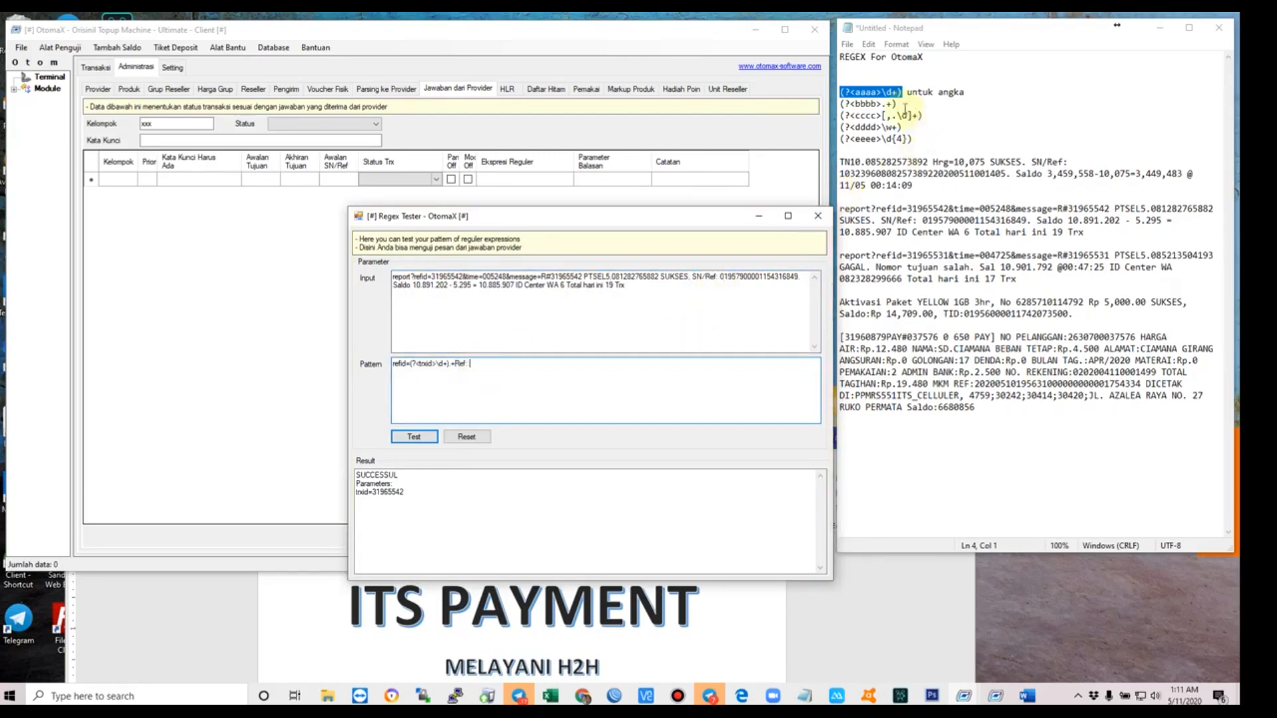
Append the digit group from the notes after Ref: as (?<sn>\d+) and test the refid pattern.
right_click(890, 94)
click(908, 133)
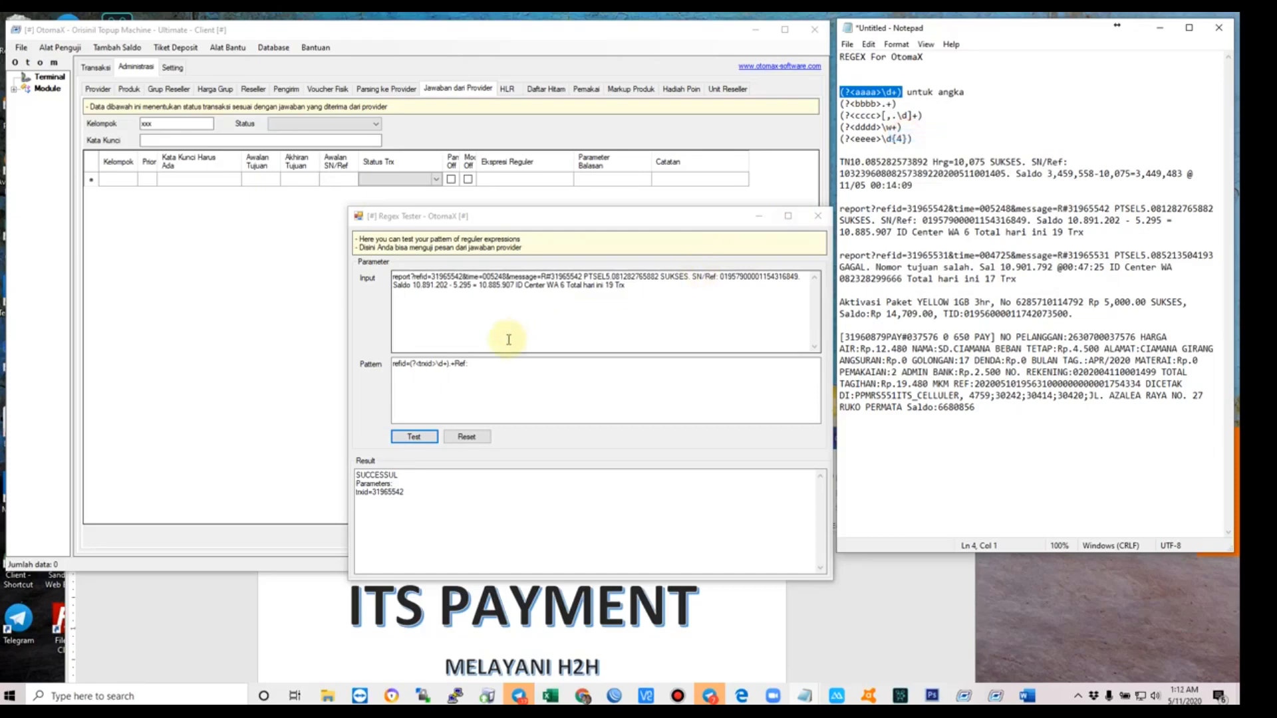
click(484, 364)
key(ctrl+v)
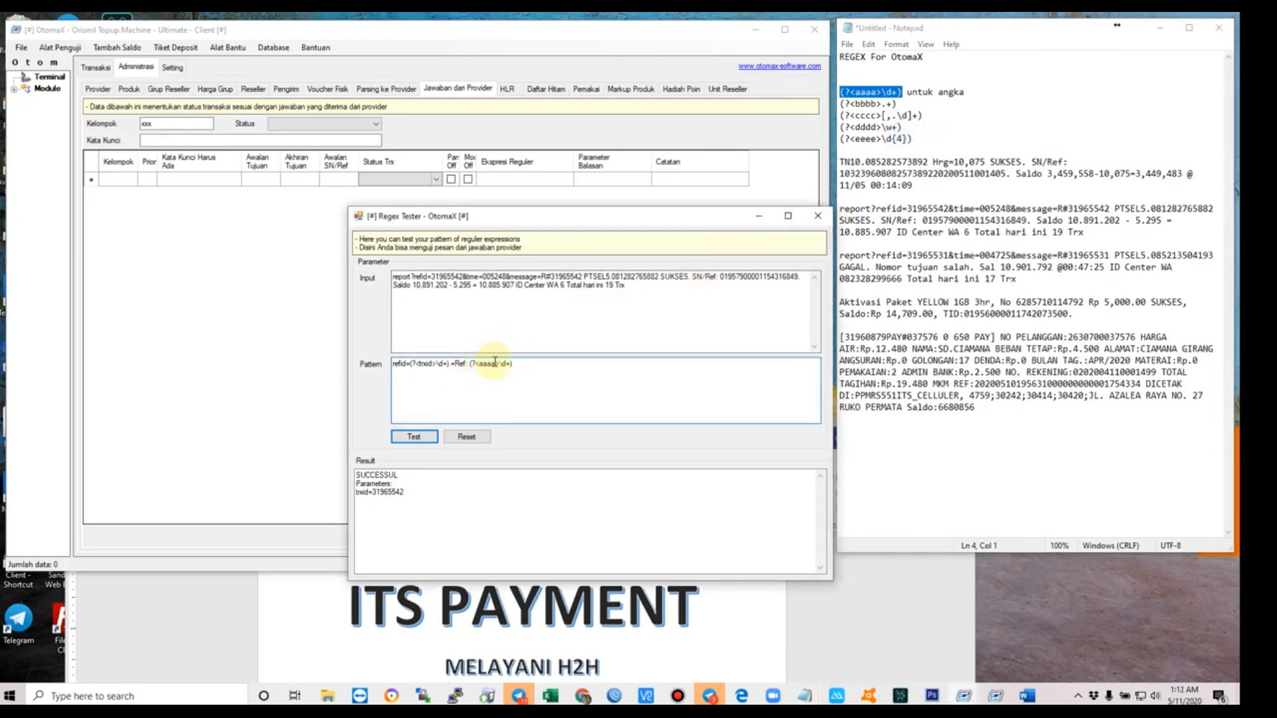
click(496, 364)
key(BackSpace)
key(BackSpace)
key(BackSpace)
key(BackSpace)
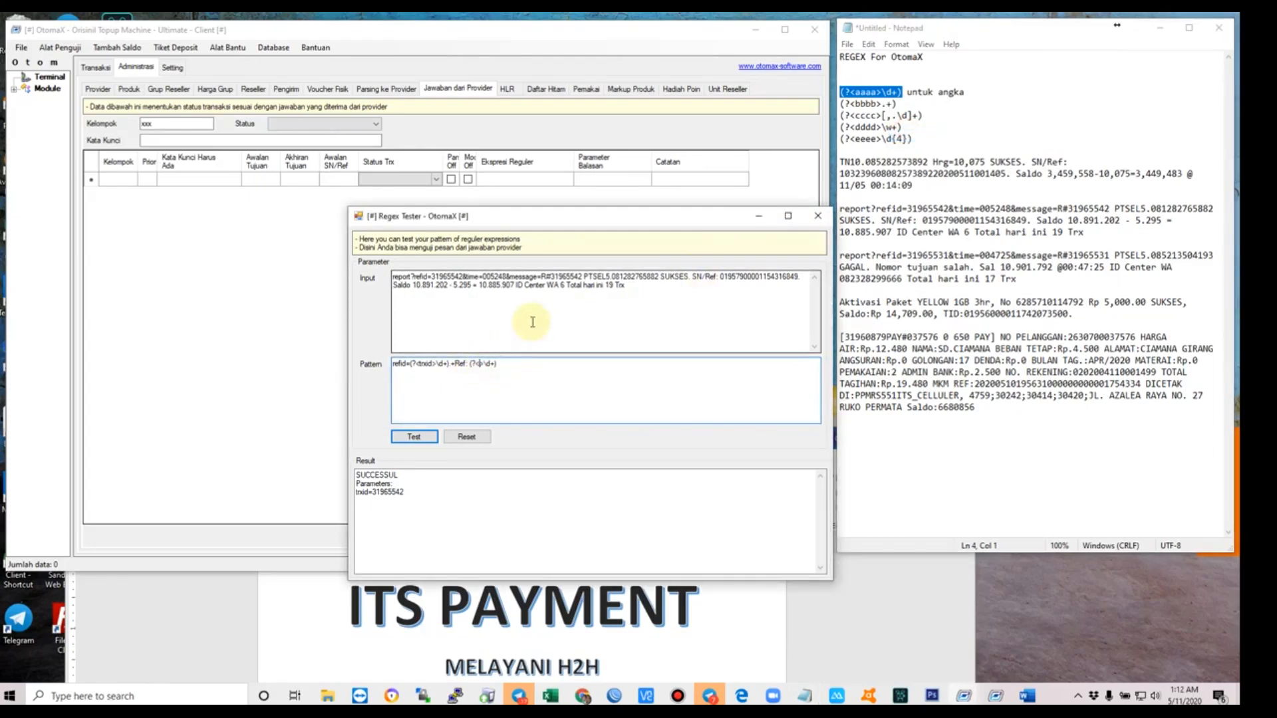
text(sn)
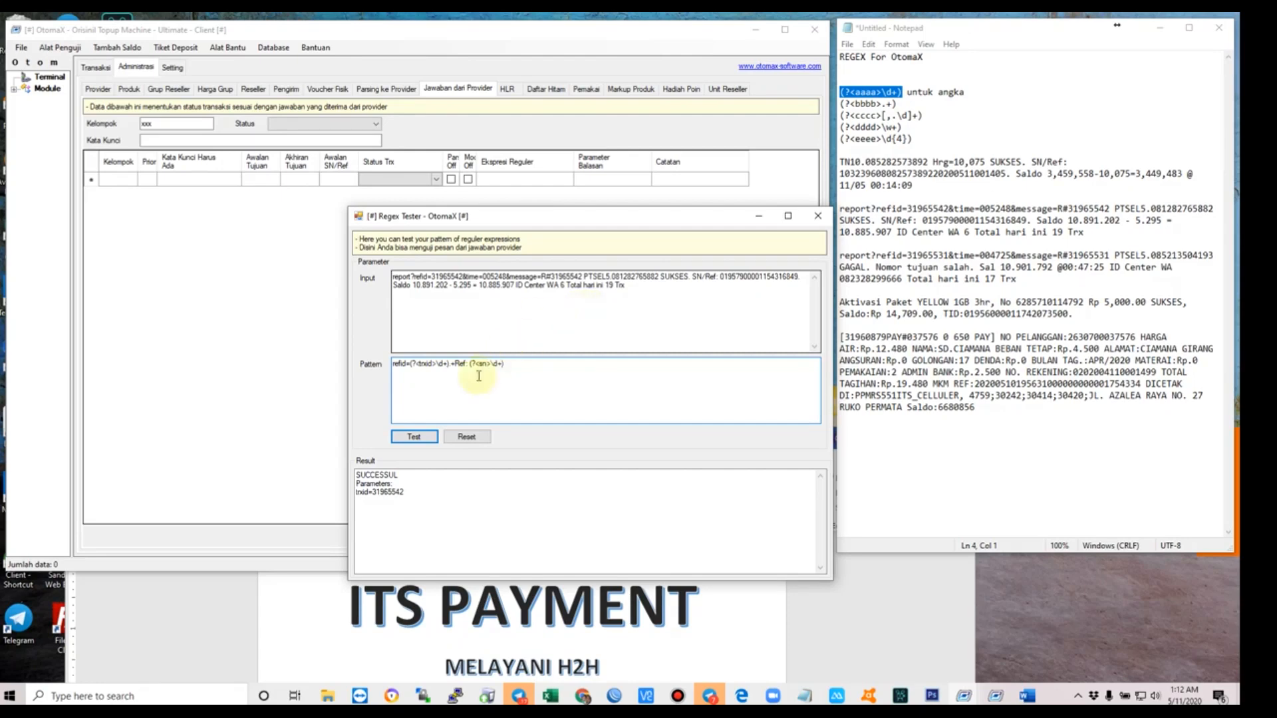
click(426, 437)
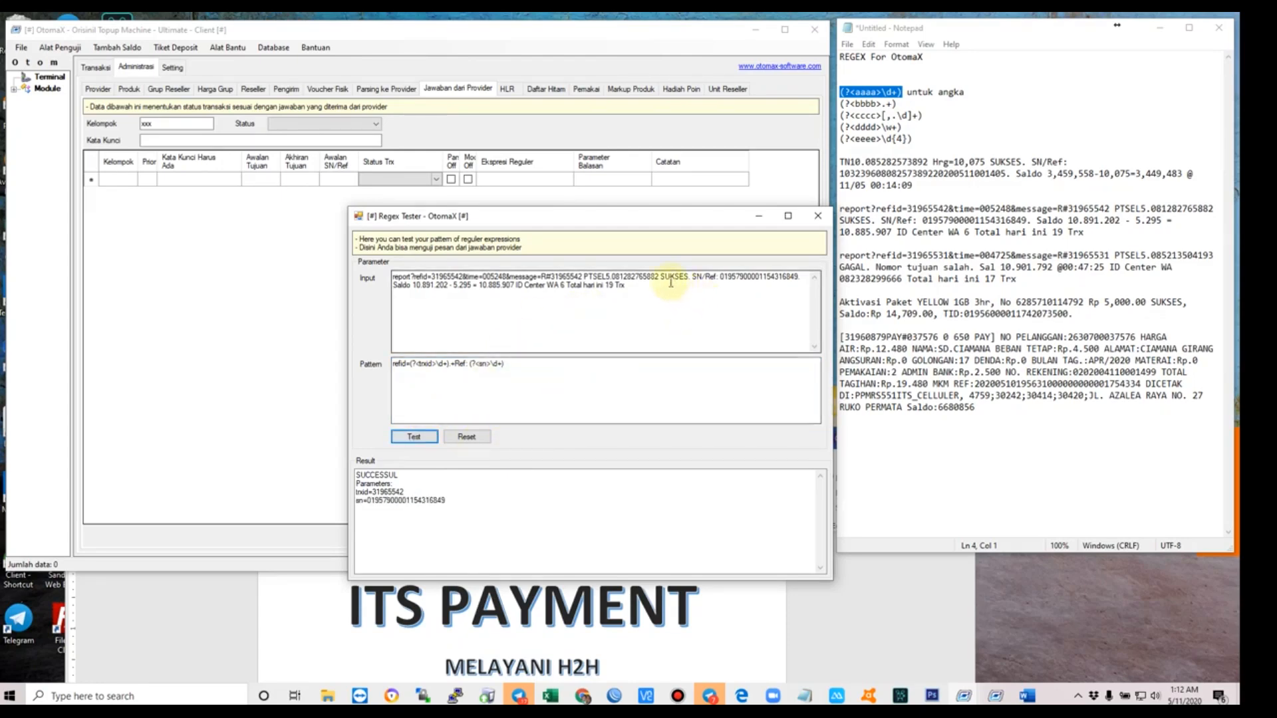
Replace Ref: in the pattern with SUKSES. SN/Ref copied from the input and test the pattern.
drag(661, 276, 716, 275)
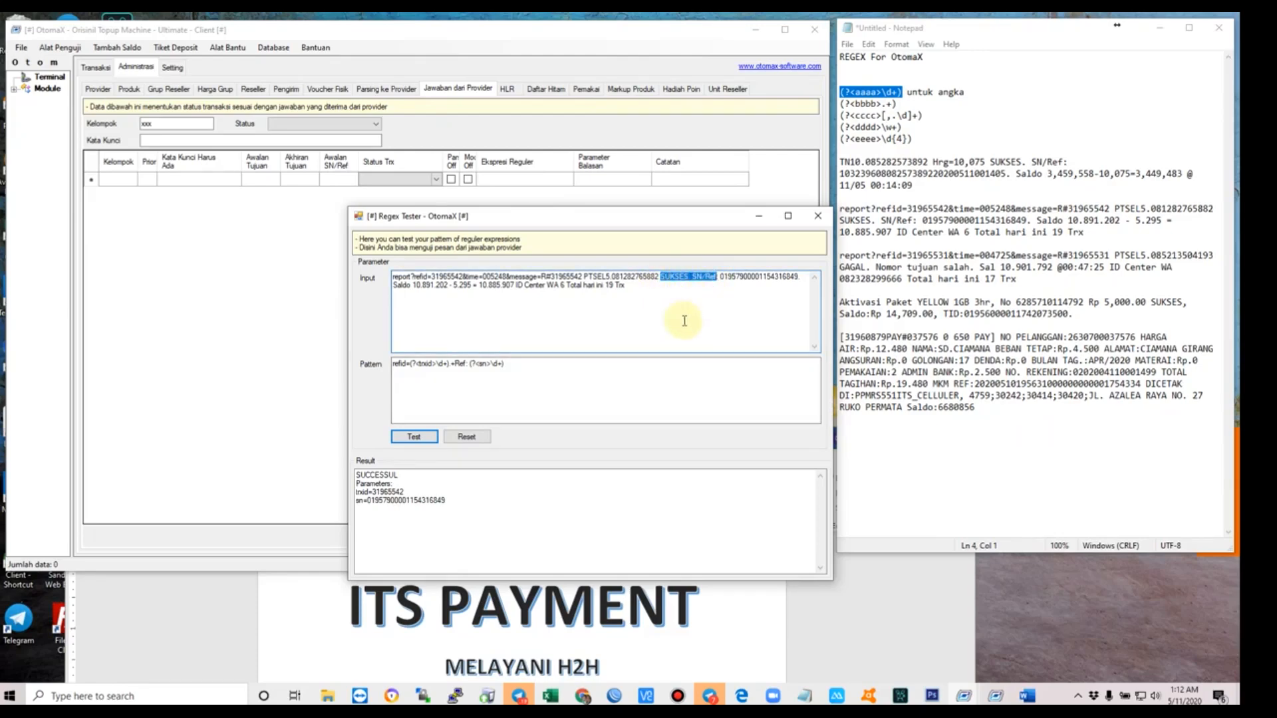
double_click(460, 364)
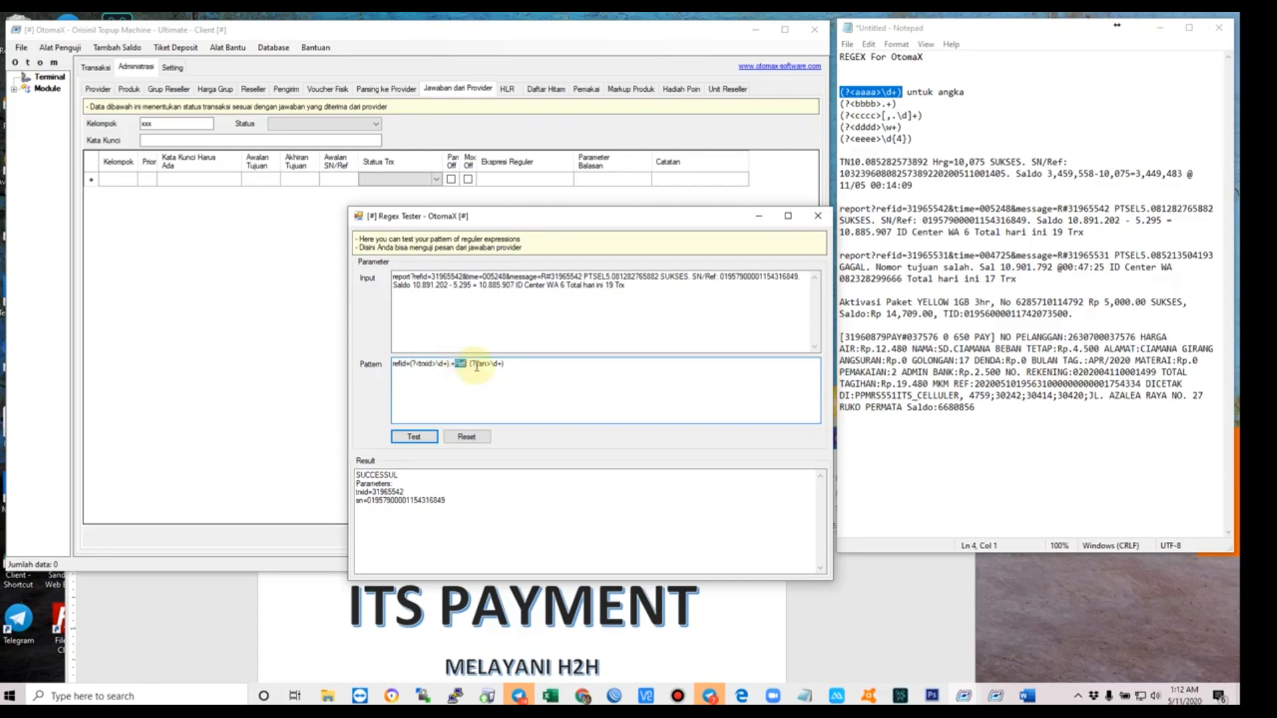
key(Delete)
key(ctrl+v)
click(432, 438)
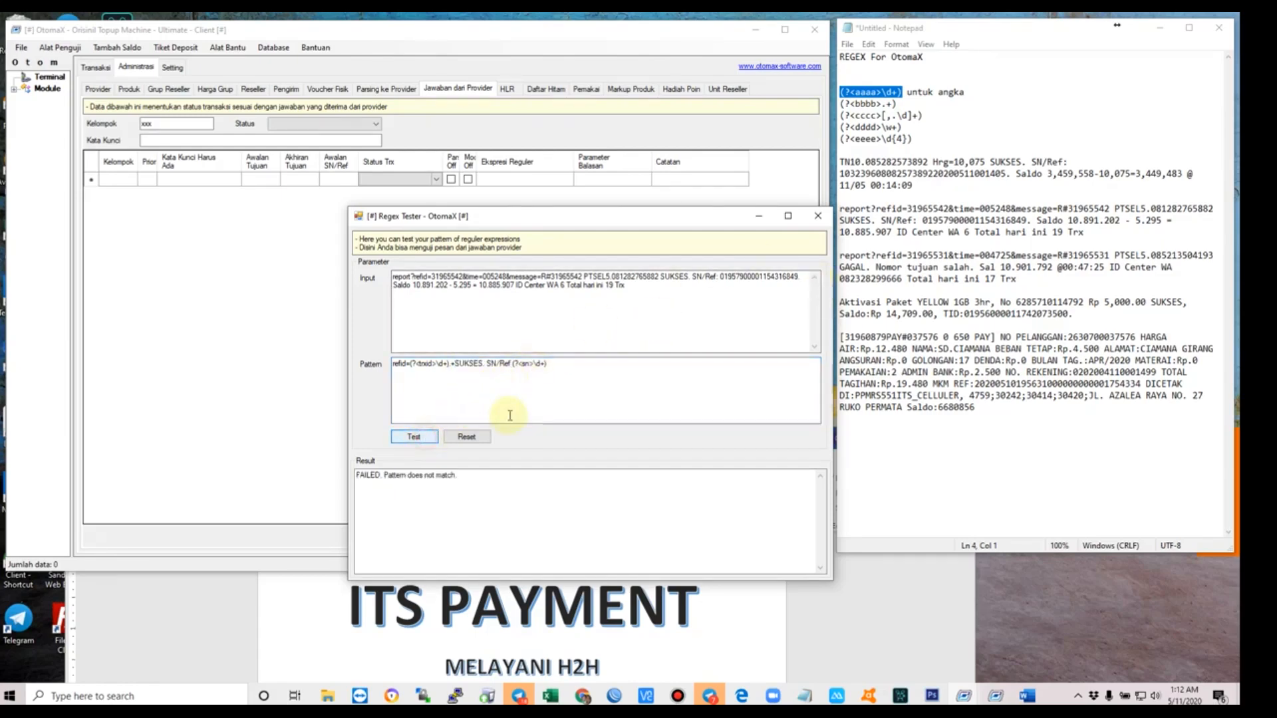
Add the missing colon after SN/Ref in the pattern and test it against the SUKSES reply.
click(509, 372)
text(:)
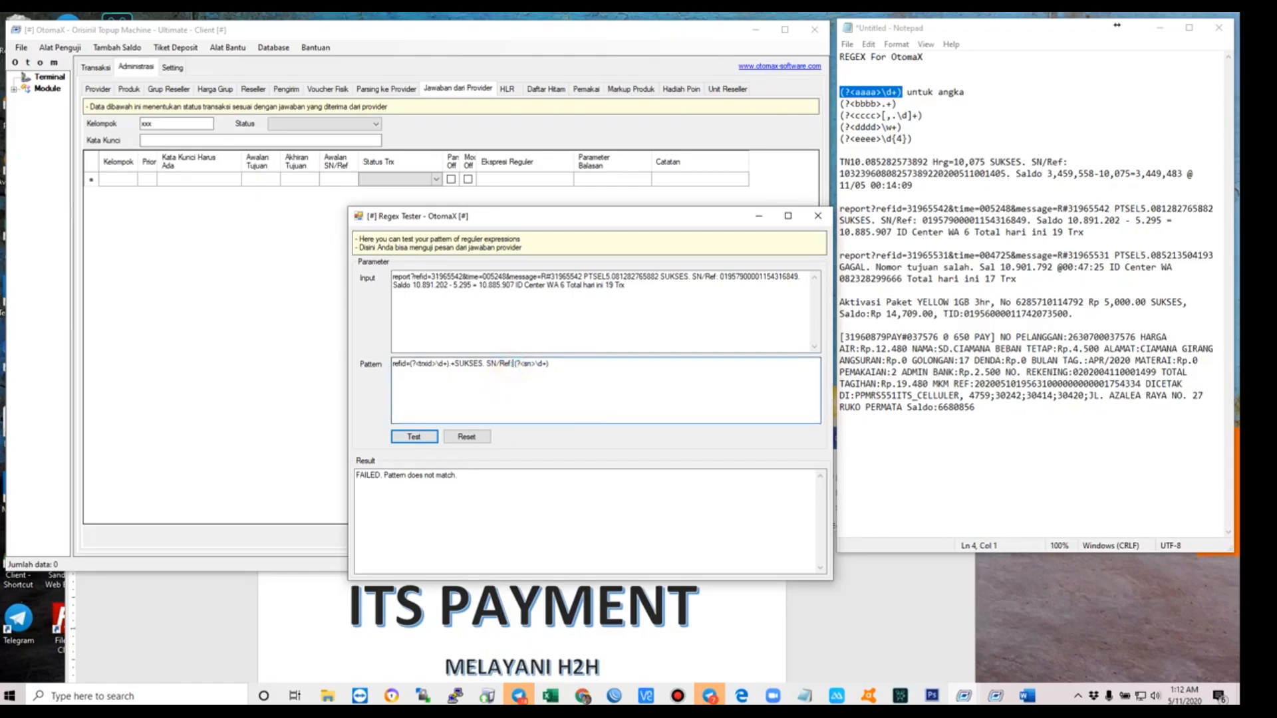
click(413, 439)
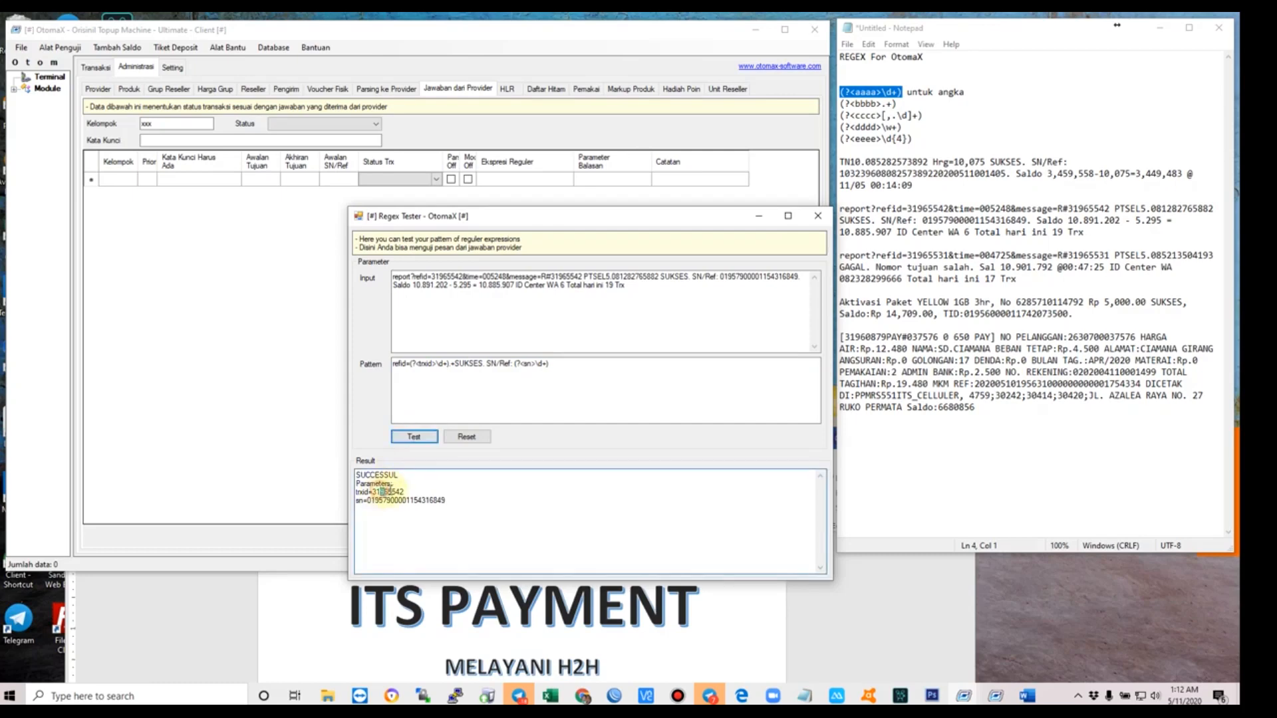
drag(445, 500, 397, 500)
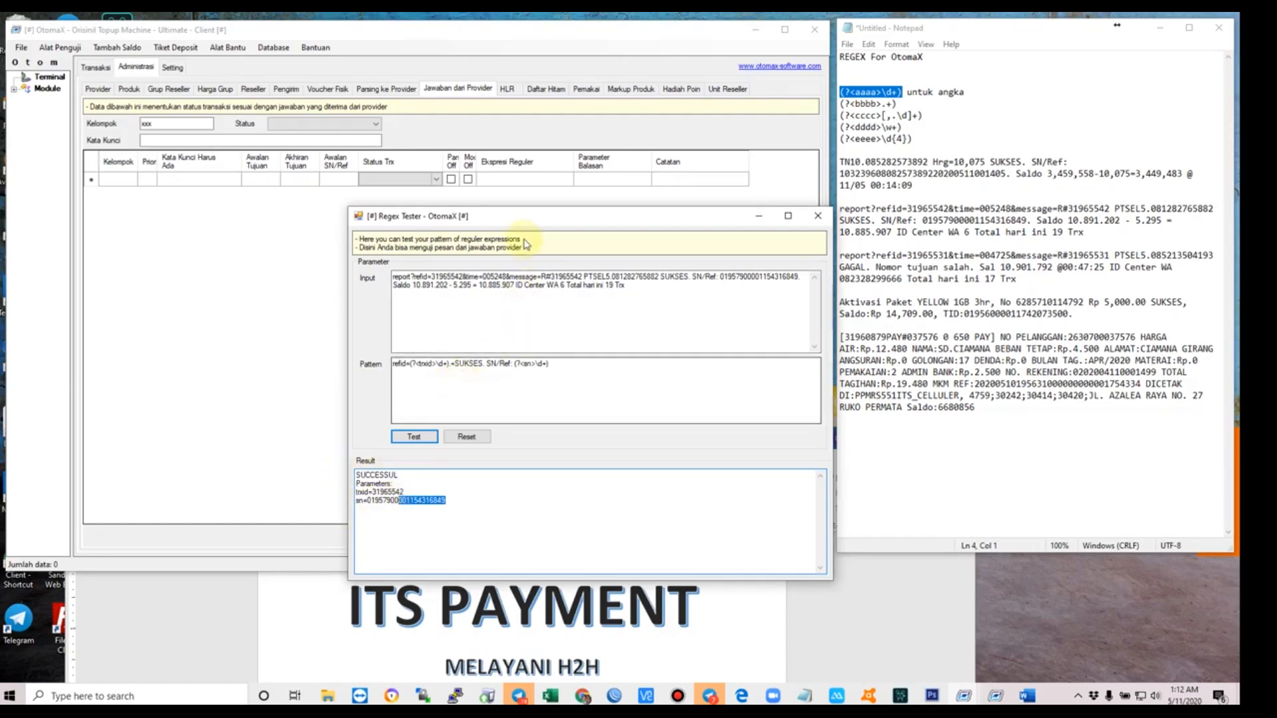
Copy the tested SUKSES pattern into the regular expression of a new provider reply row with group SPLKU and status Sukses.
drag(525, 227, 488, 253)
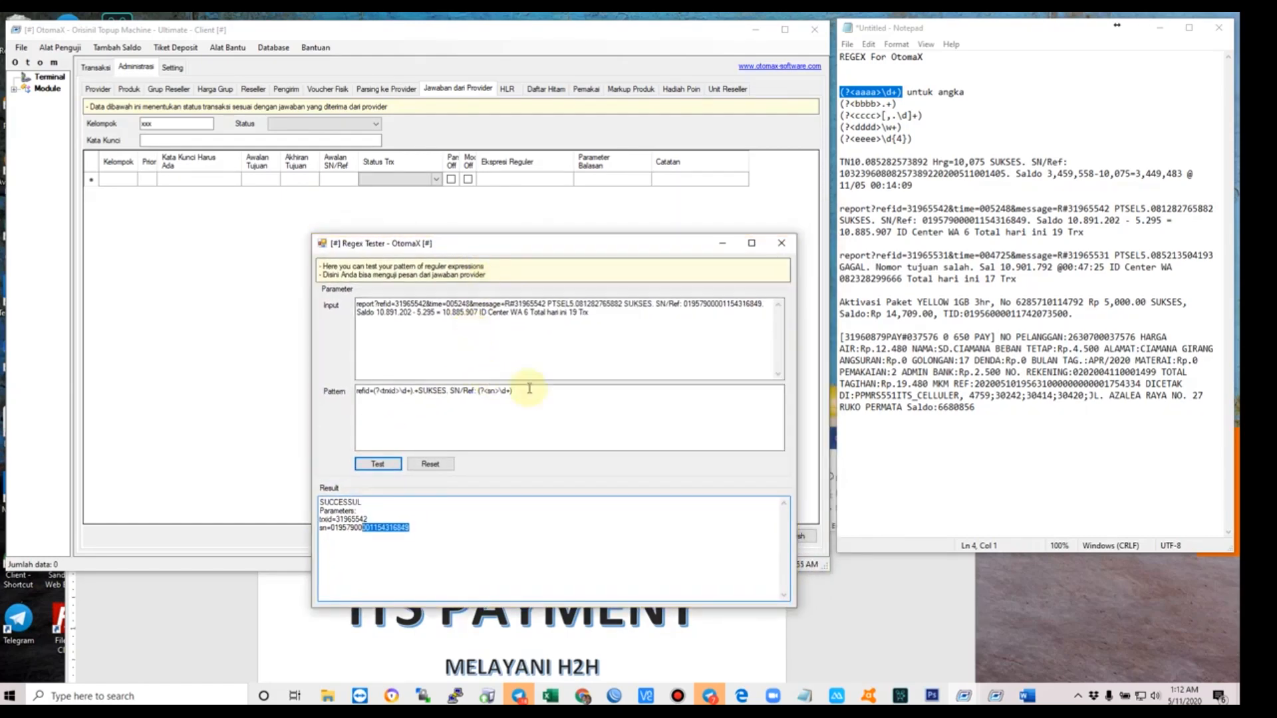
drag(542, 393, 365, 381)
key(ctrl+c)
click(509, 178)
key(ctrl+v)
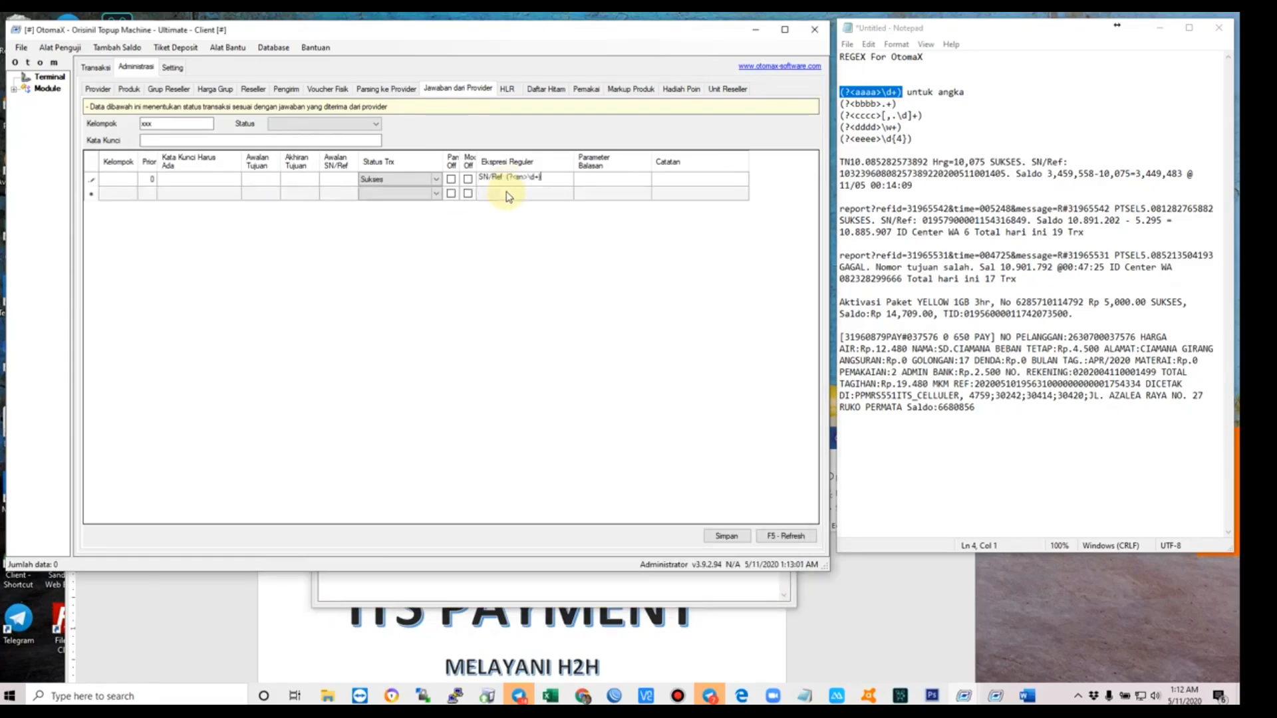
click(130, 181)
text(SPLKU)
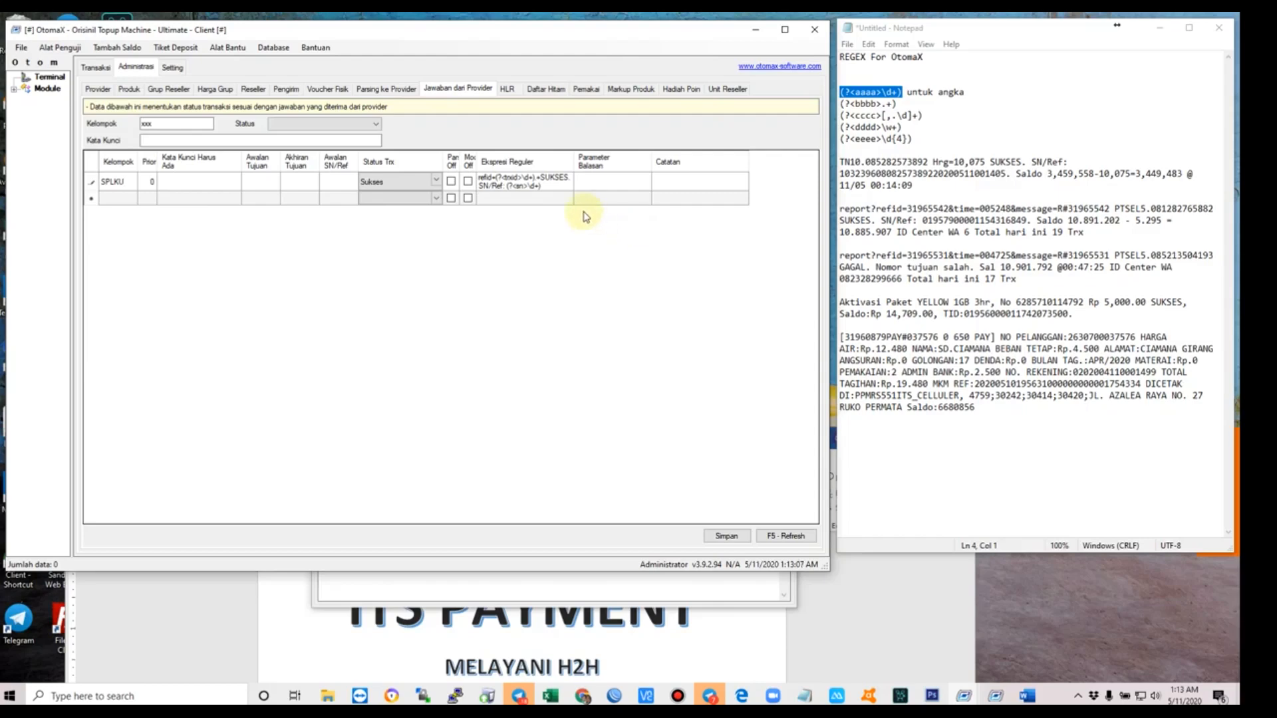
Save the new reply row and filter the reply list by group SPLKU.
click(616, 185)
click(726, 535)
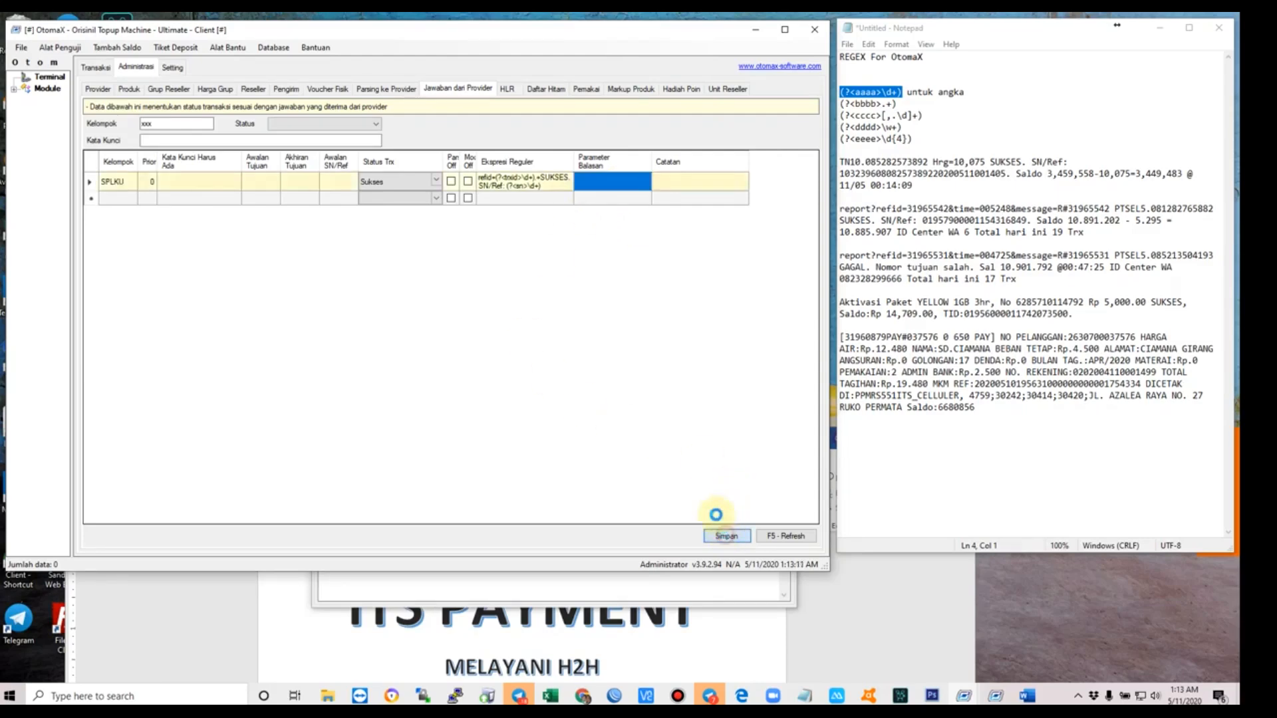
double_click(160, 123)
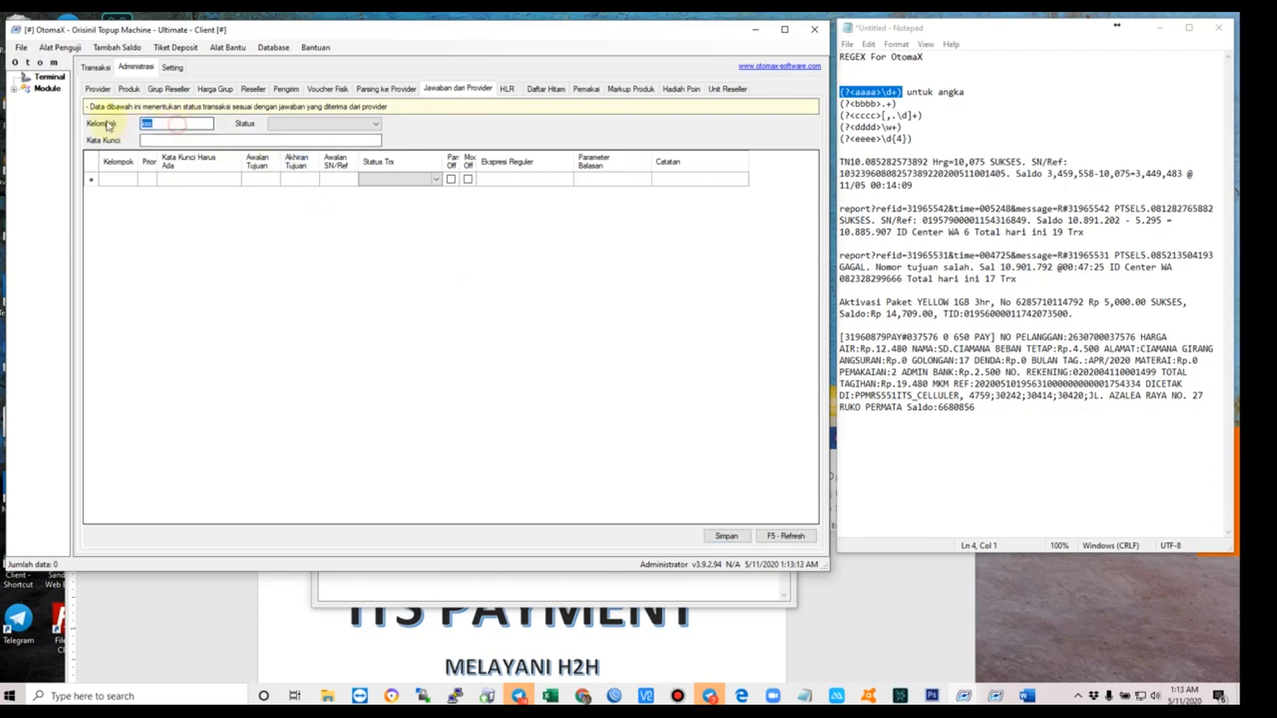
text(SPLku)
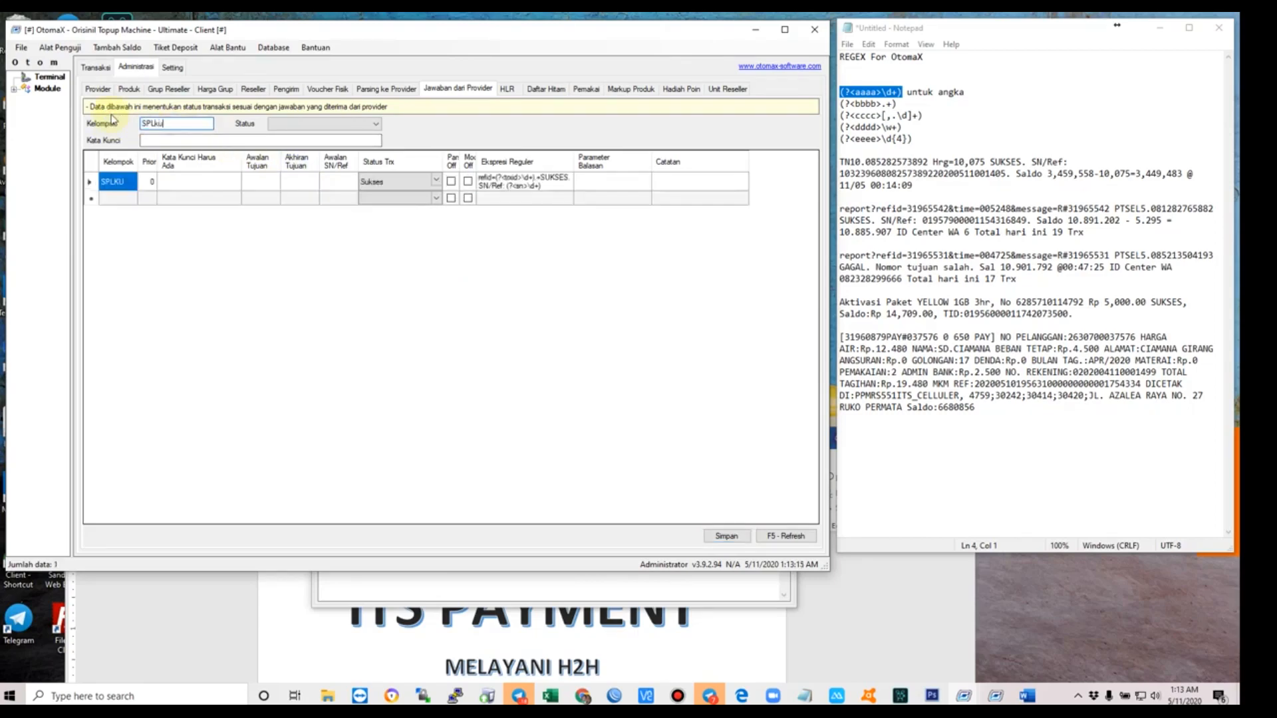
key(BackSpace)
key(BackSpace)
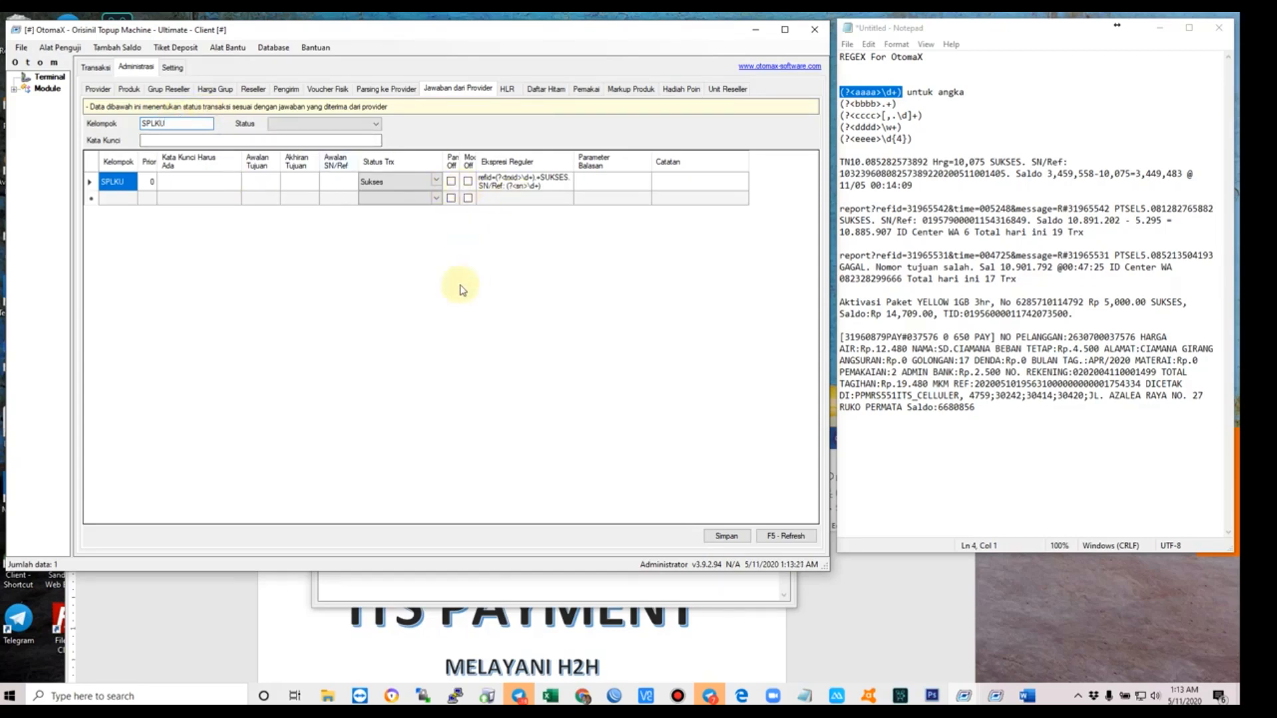
Shorten the WA contact number in the notes' GAGAL reply and replace the Regex Tester input with that reply.
click(440, 585)
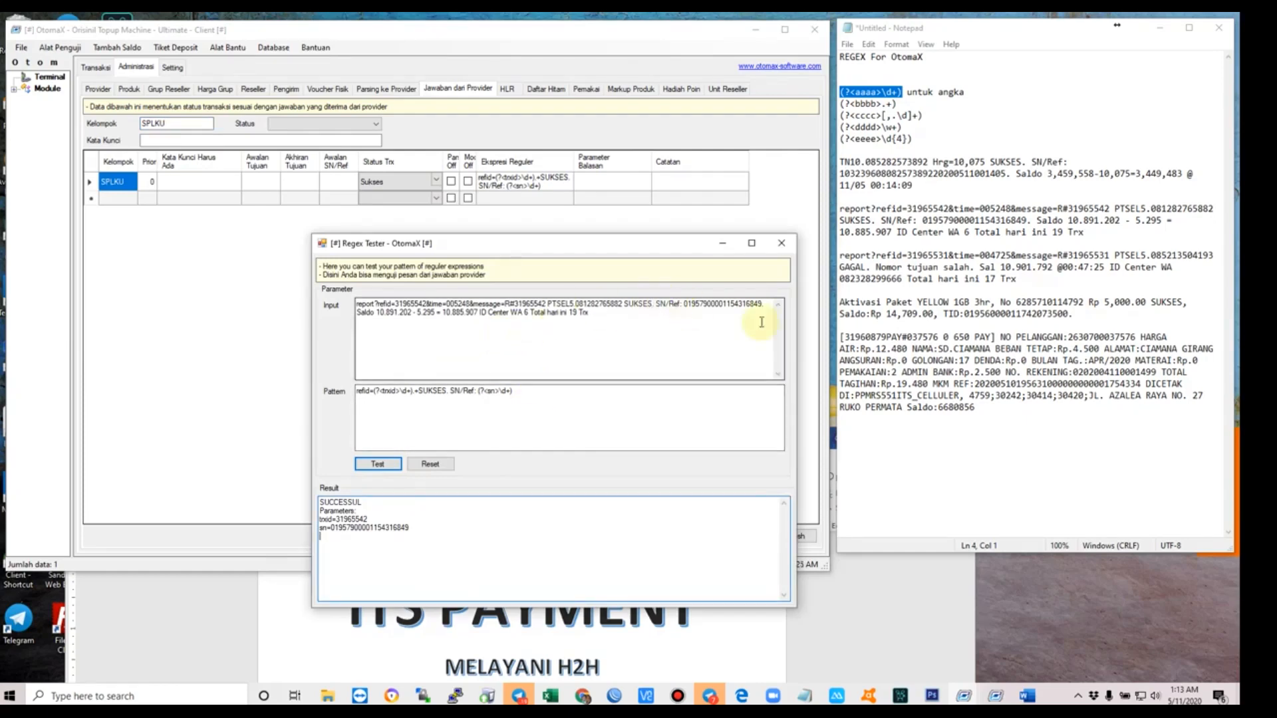
drag(861, 281, 895, 281)
key(BackSpace)
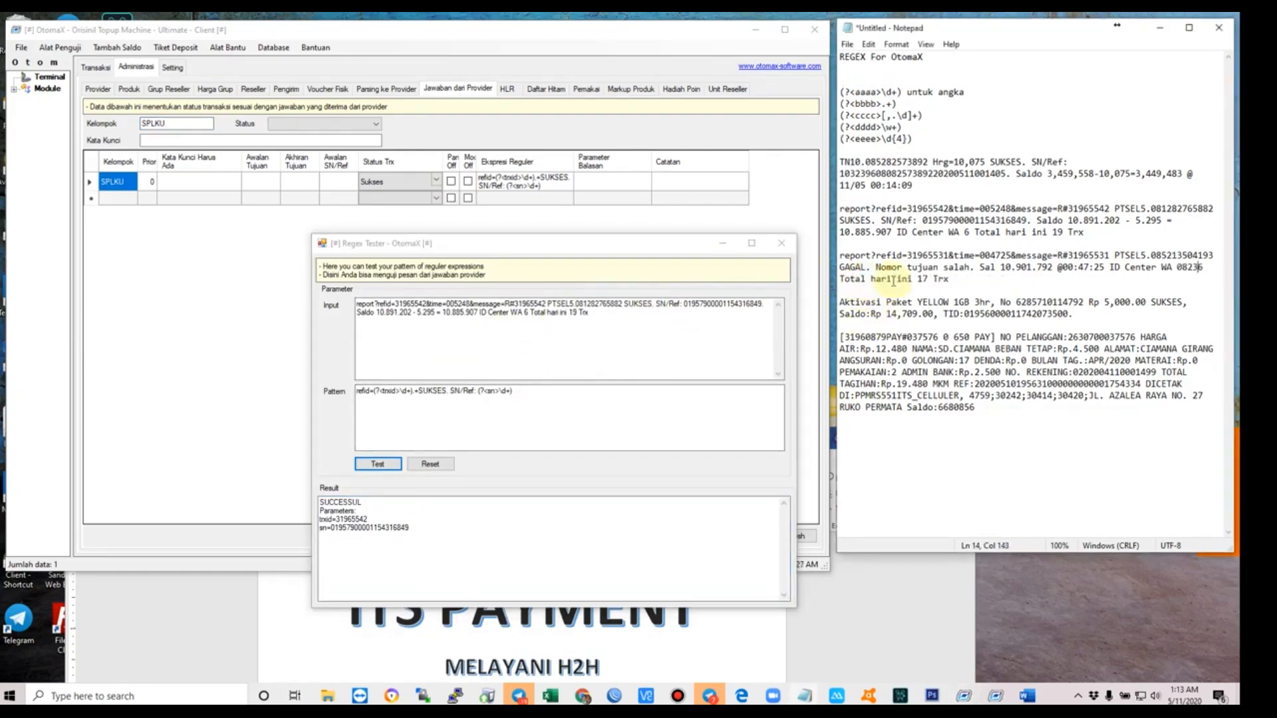
drag(950, 279, 832, 253)
key(ctrl+c)
click(607, 322)
key(ctrl+a)
key(ctrl+v)
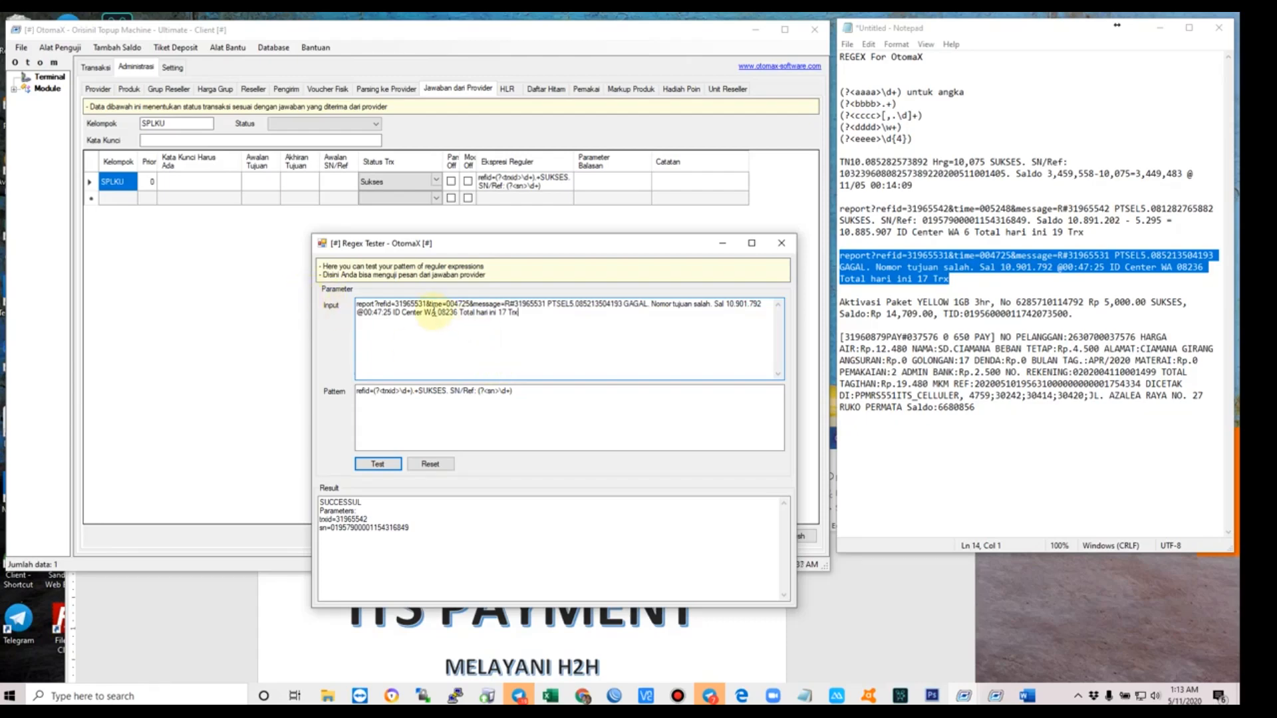
Trim the pattern to refid=(?<trxid>\d+) and test it against the GAGAL reply.
drag(414, 392, 423, 393)
key(shift+End)
key(BackSpace)
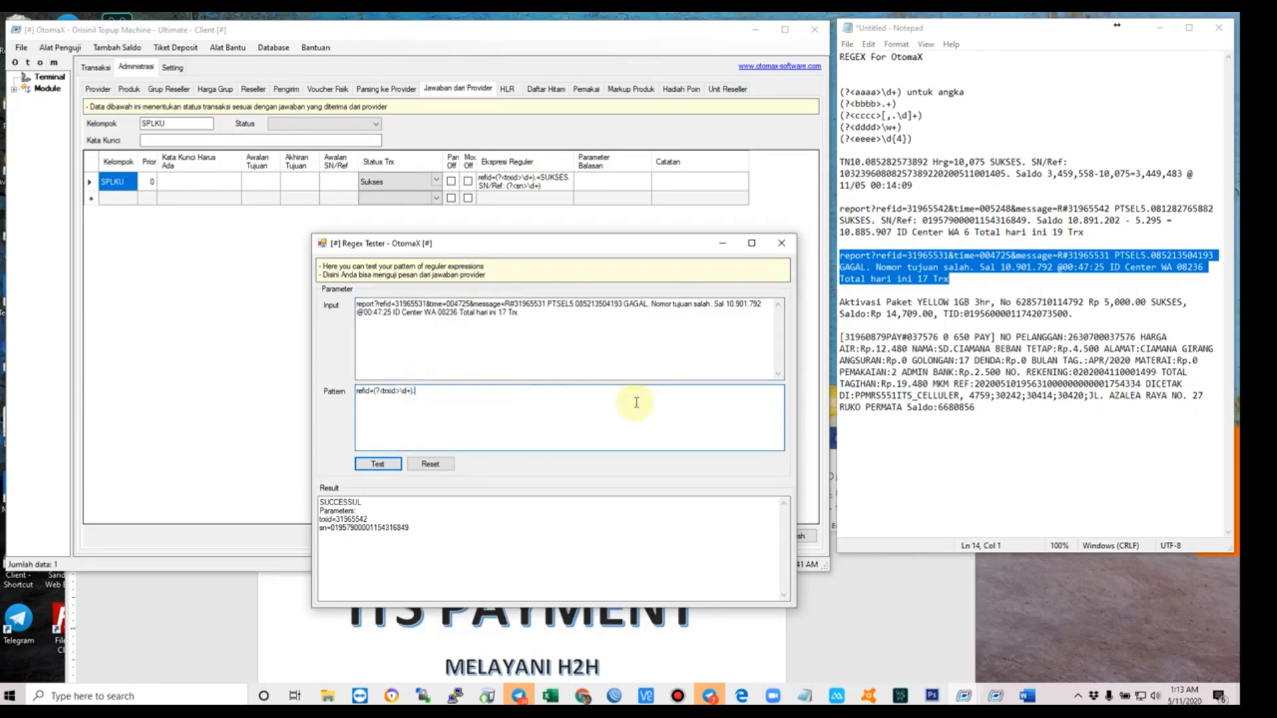
click(376, 464)
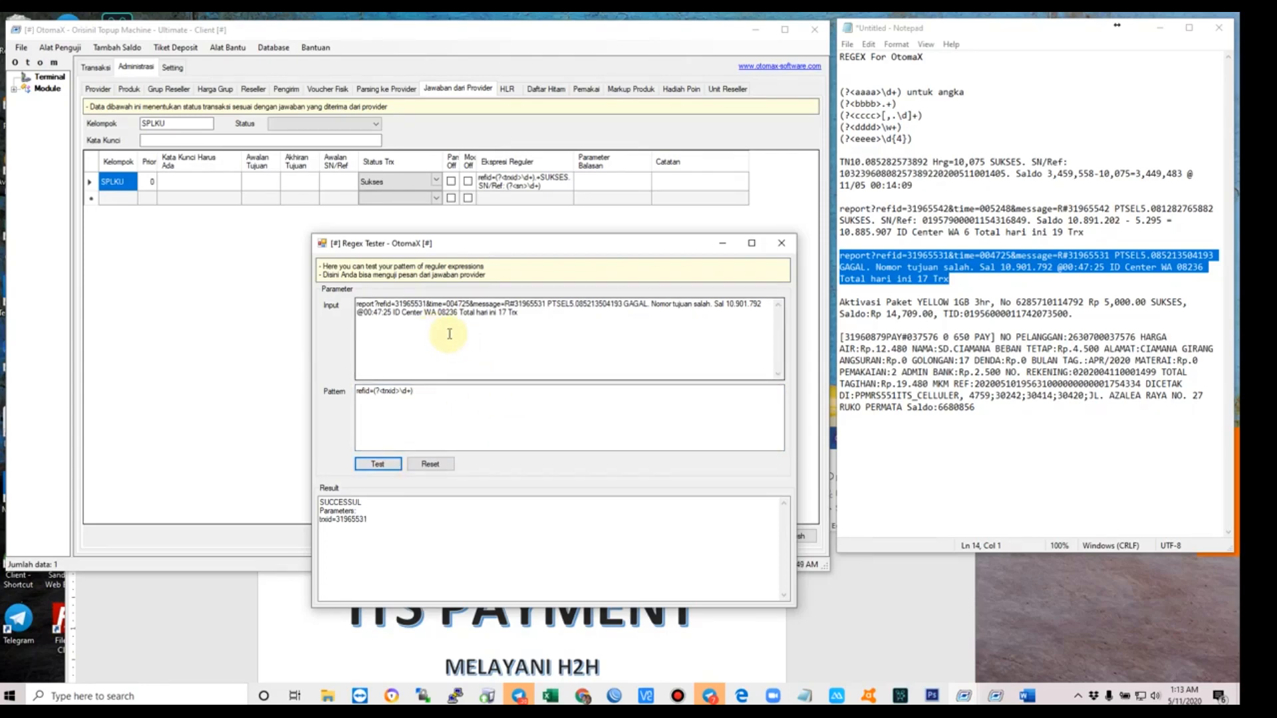
Append .+GAGAL. to the pattern after the trxid group, copying GAGAL from the notes.
click(423, 392)
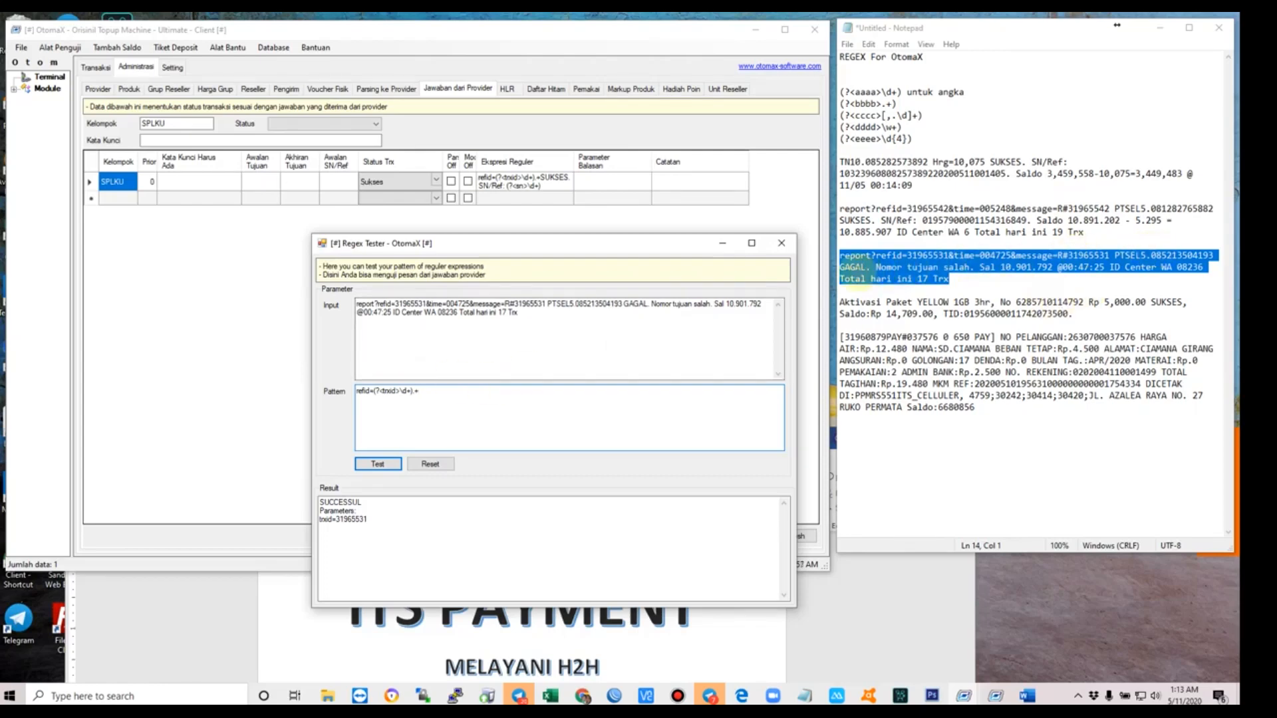
drag(840, 267, 863, 268)
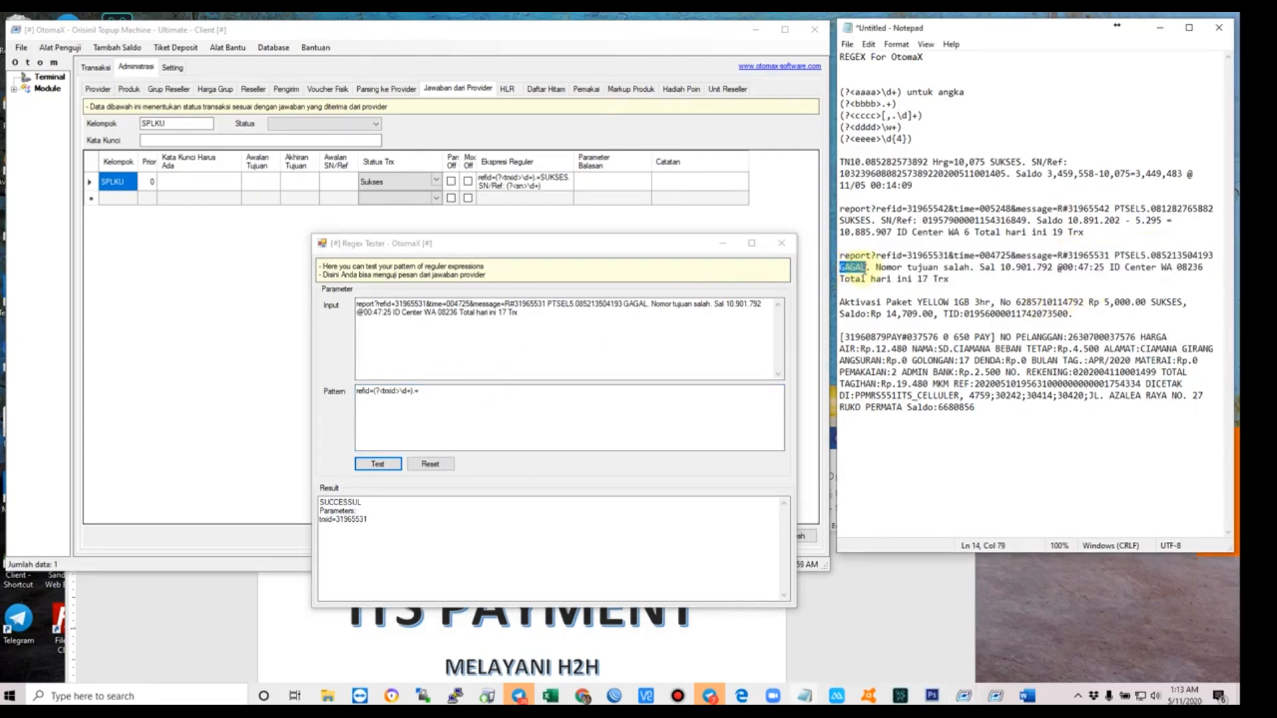
click(426, 395)
key(ctrl+v)
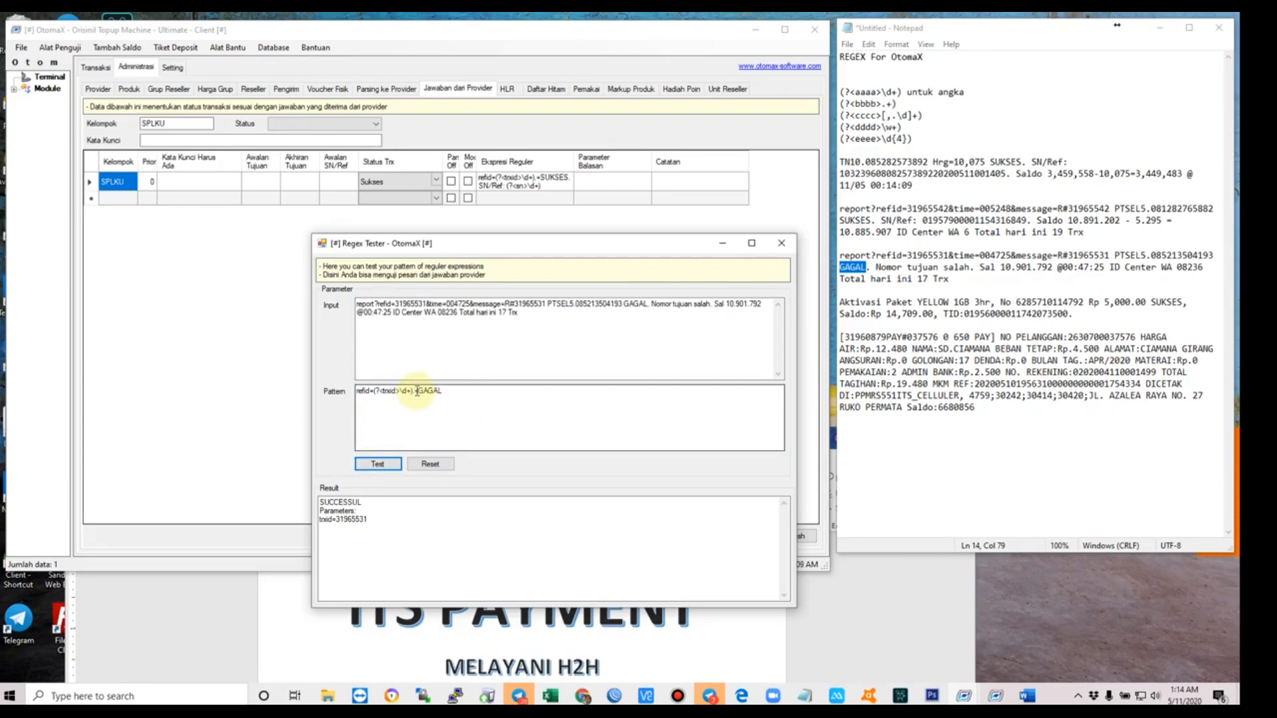
drag(416, 391, 453, 392)
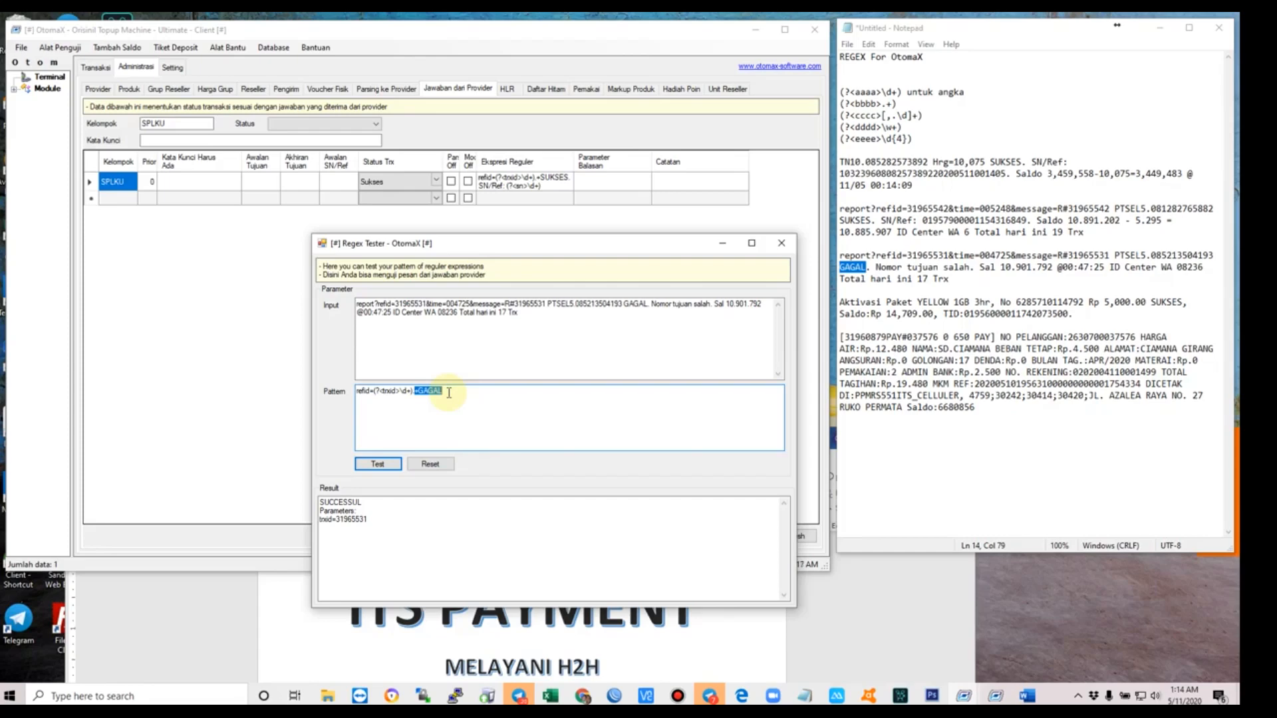
click(449, 393)
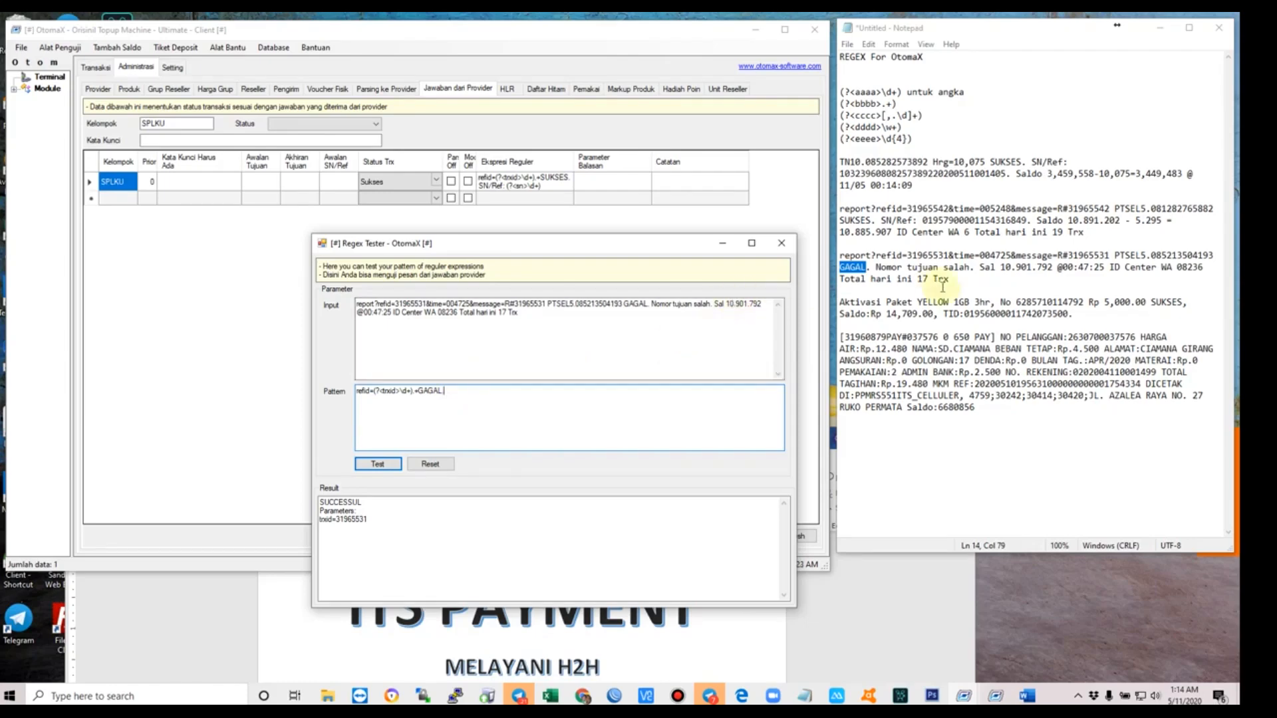
Annotate the (?<bbbb>.+) group in the notes with "untuk menangkap semua".
drag(877, 267, 971, 267)
drag(877, 267, 971, 268)
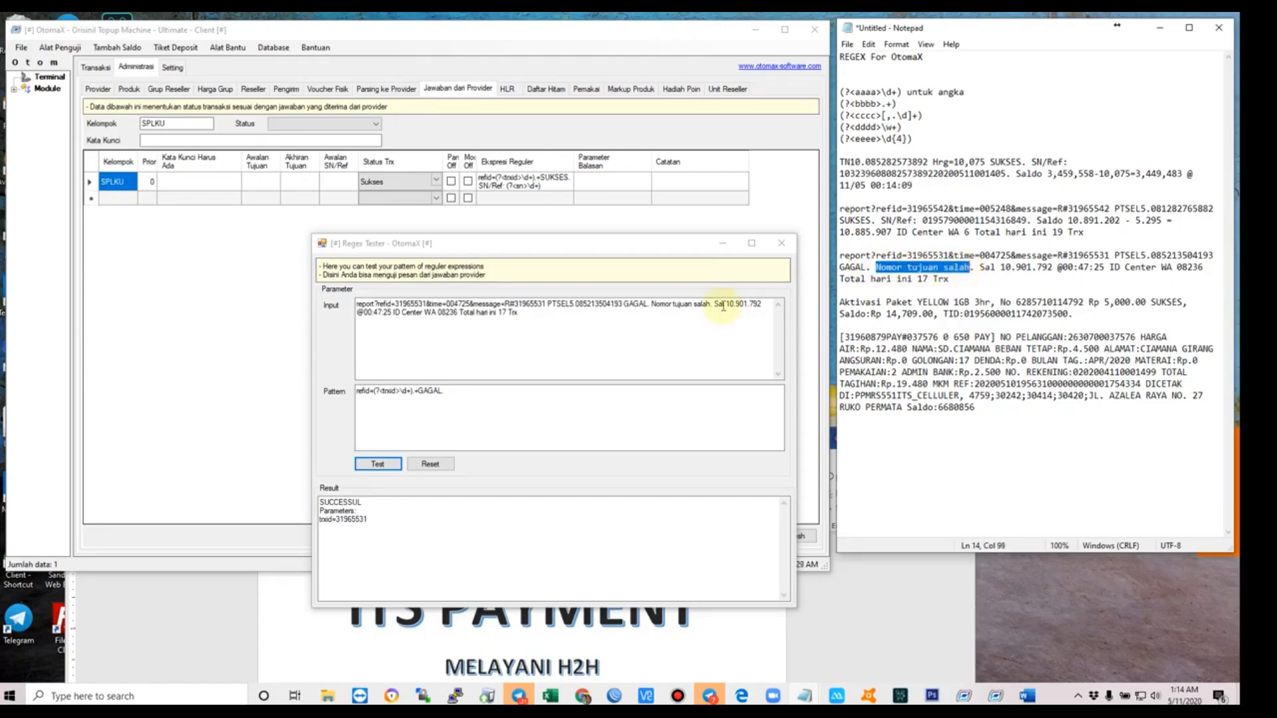
drag(877, 267, 971, 269)
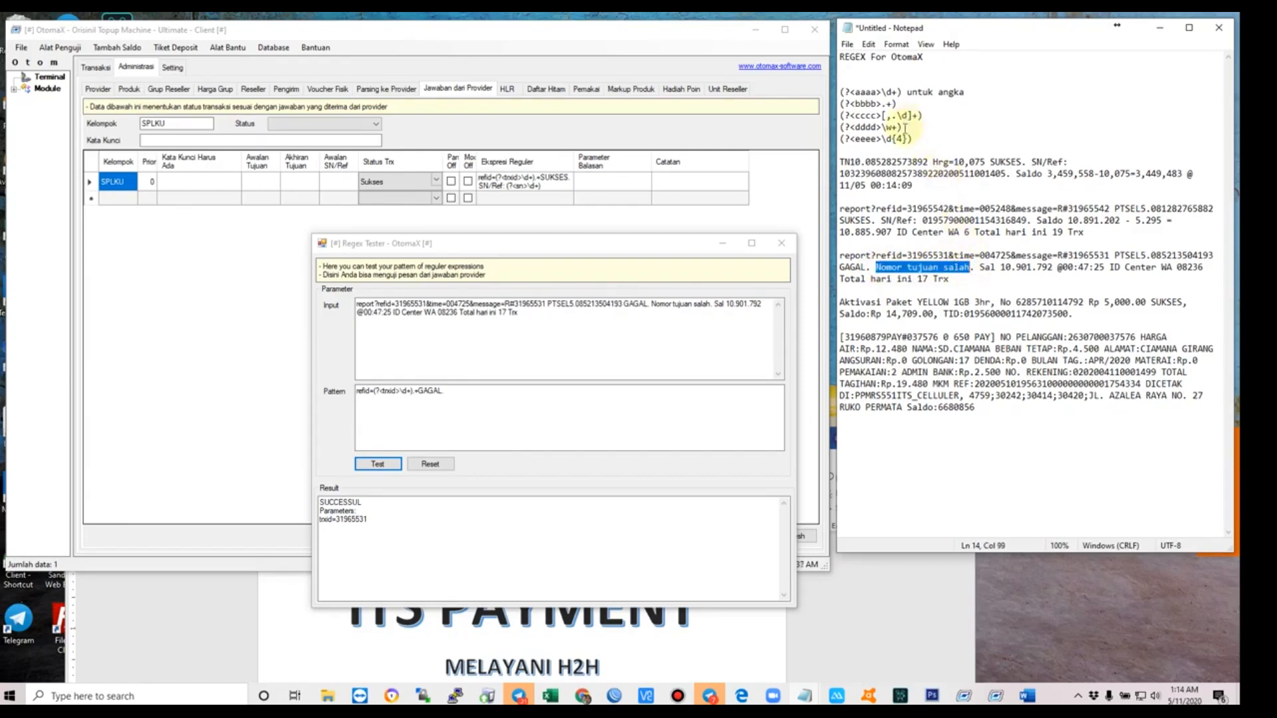
drag(901, 104, 840, 105)
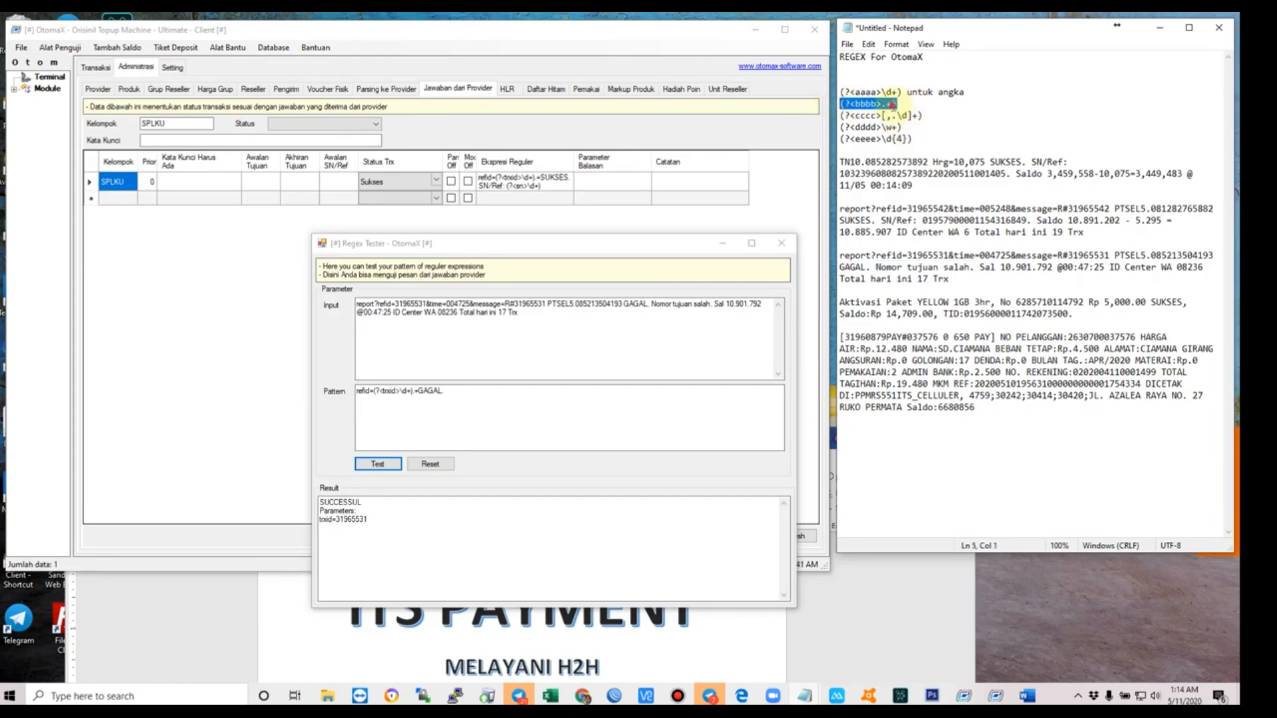
click(883, 104)
drag(885, 104, 894, 105)
click(902, 104)
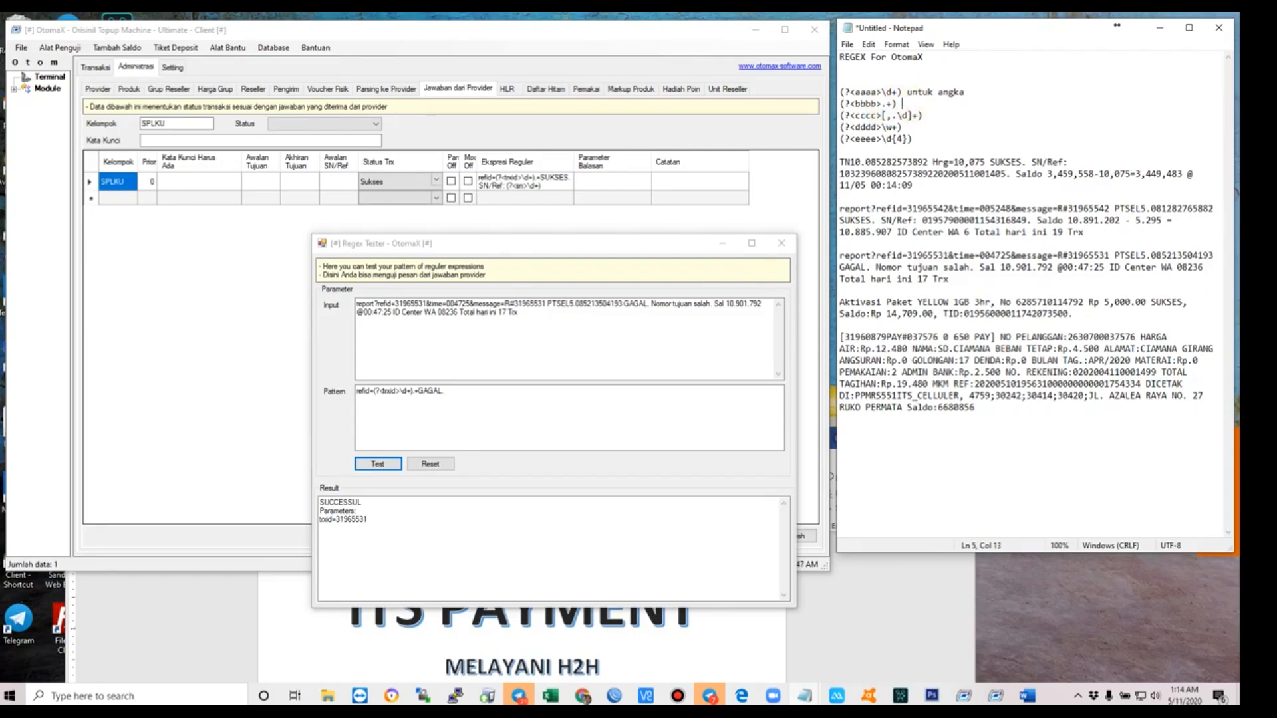
text(untuk menangkap semua)
Append the catch-all group from the notes after GAGAL., named as (?<keterangan>.+), and test the pattern.
drag(897, 104, 840, 104)
click(447, 392)
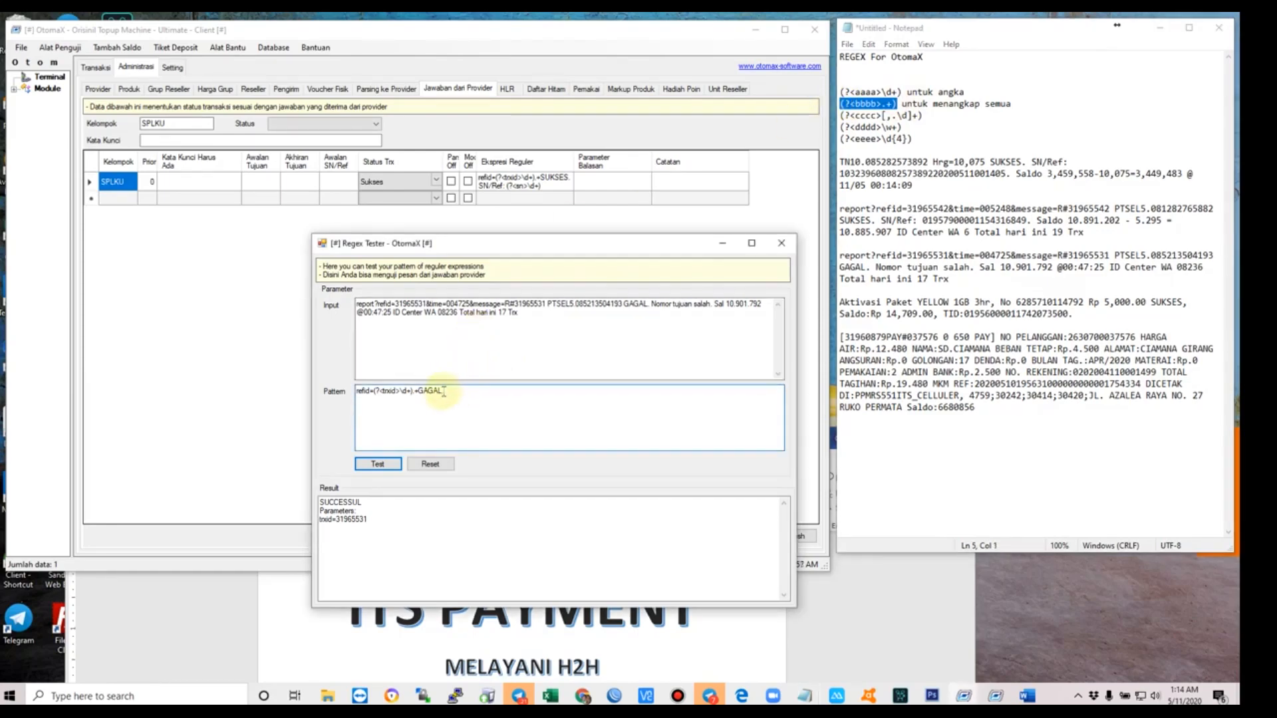
key(ctrl+v)
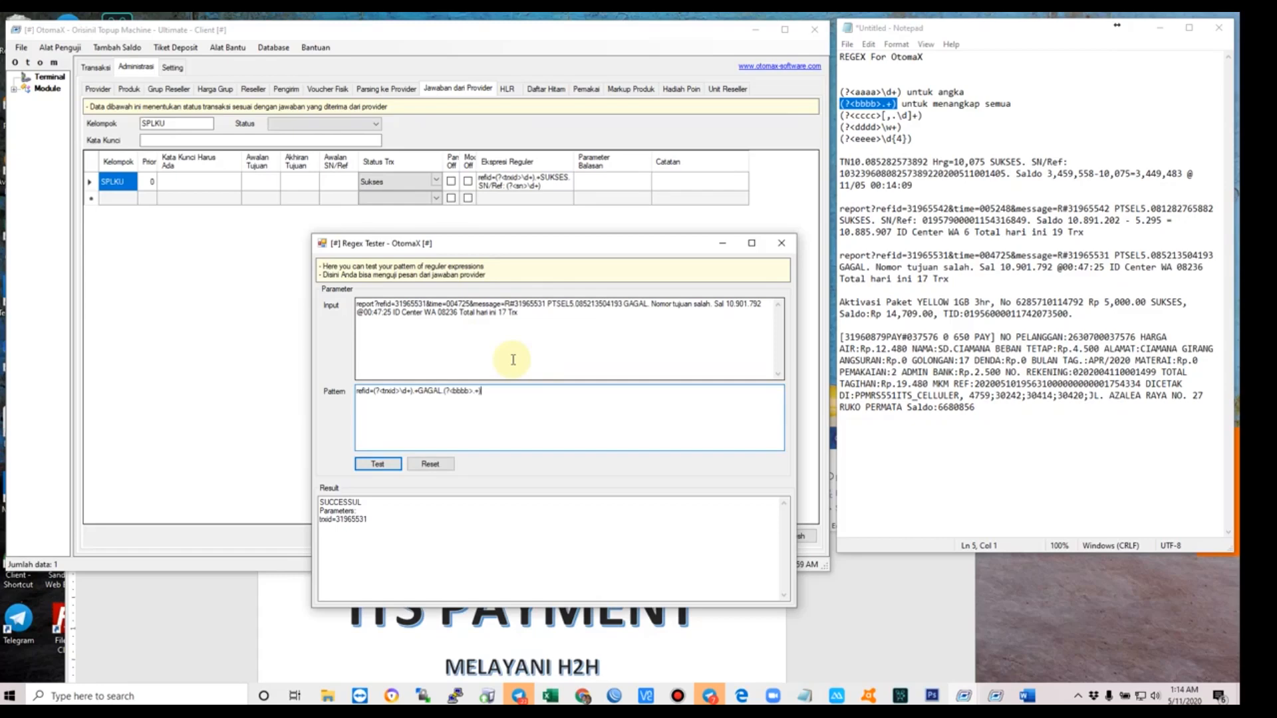
text(b)
text(<keteranga)
text(n)
click(400, 465)
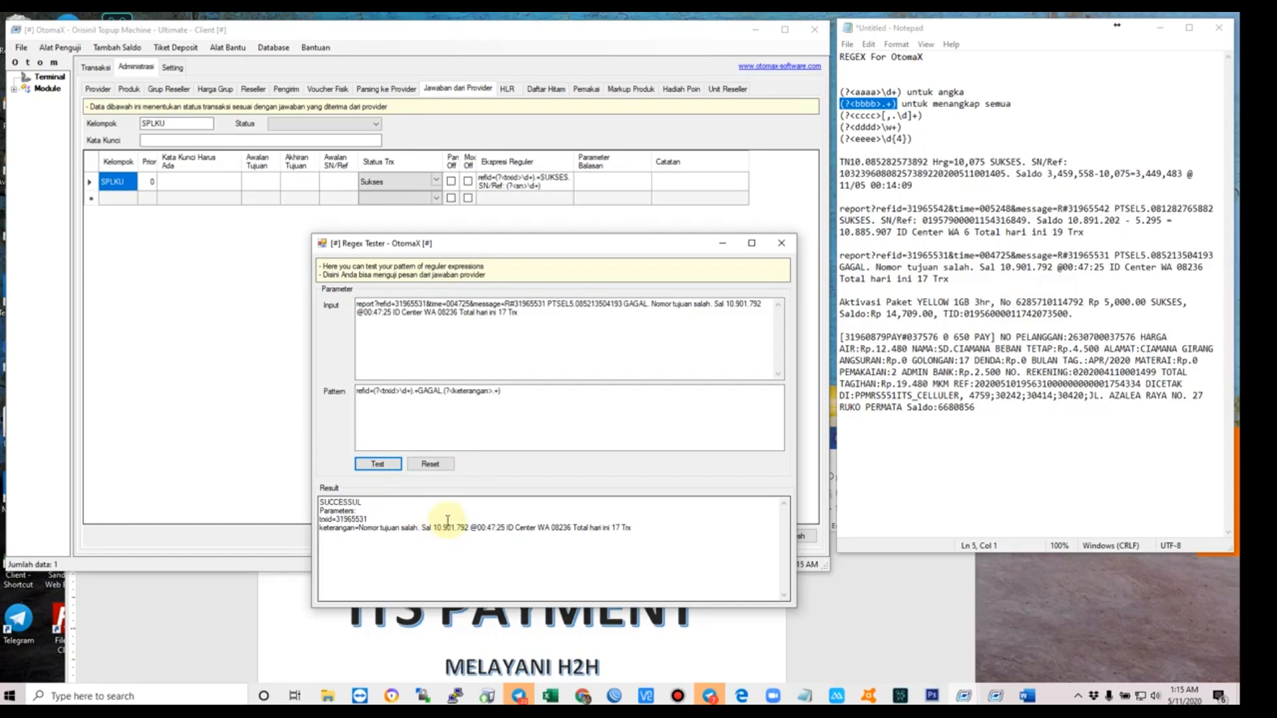
End the keterangan capture before the balance text by appending ". Sal" to the pattern, and test it.
double_click(472, 528)
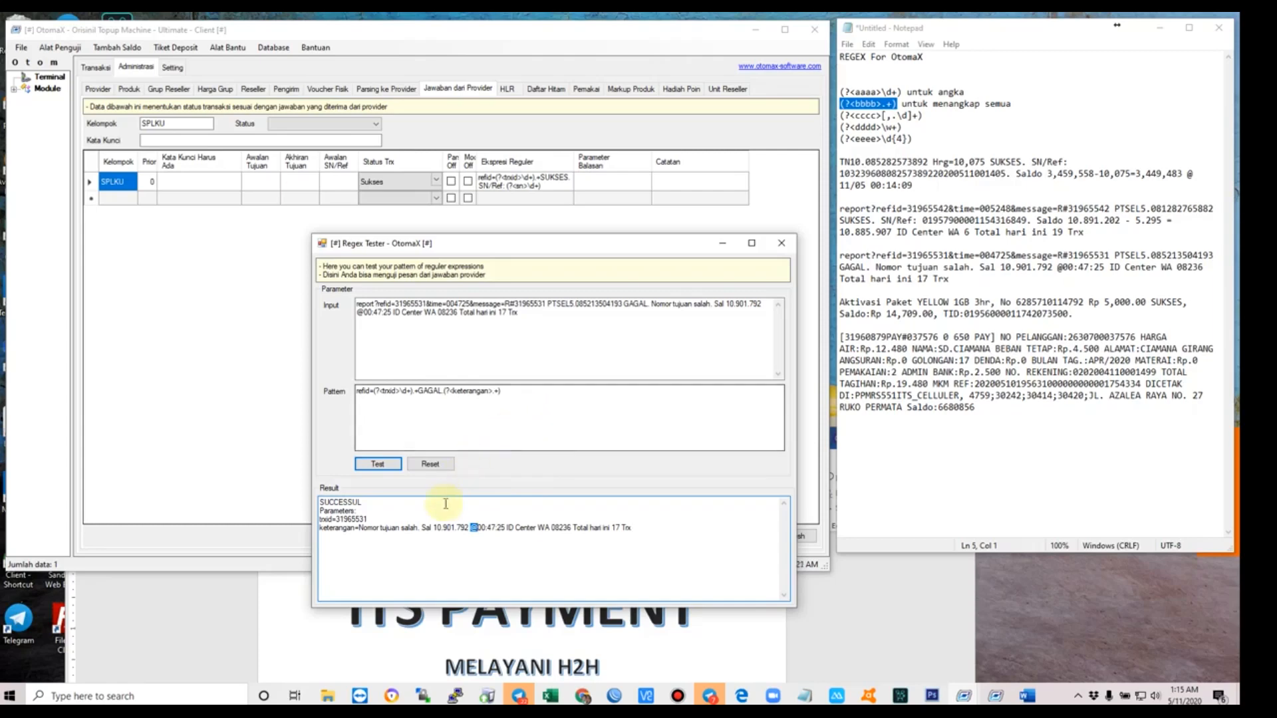
drag(420, 530, 430, 530)
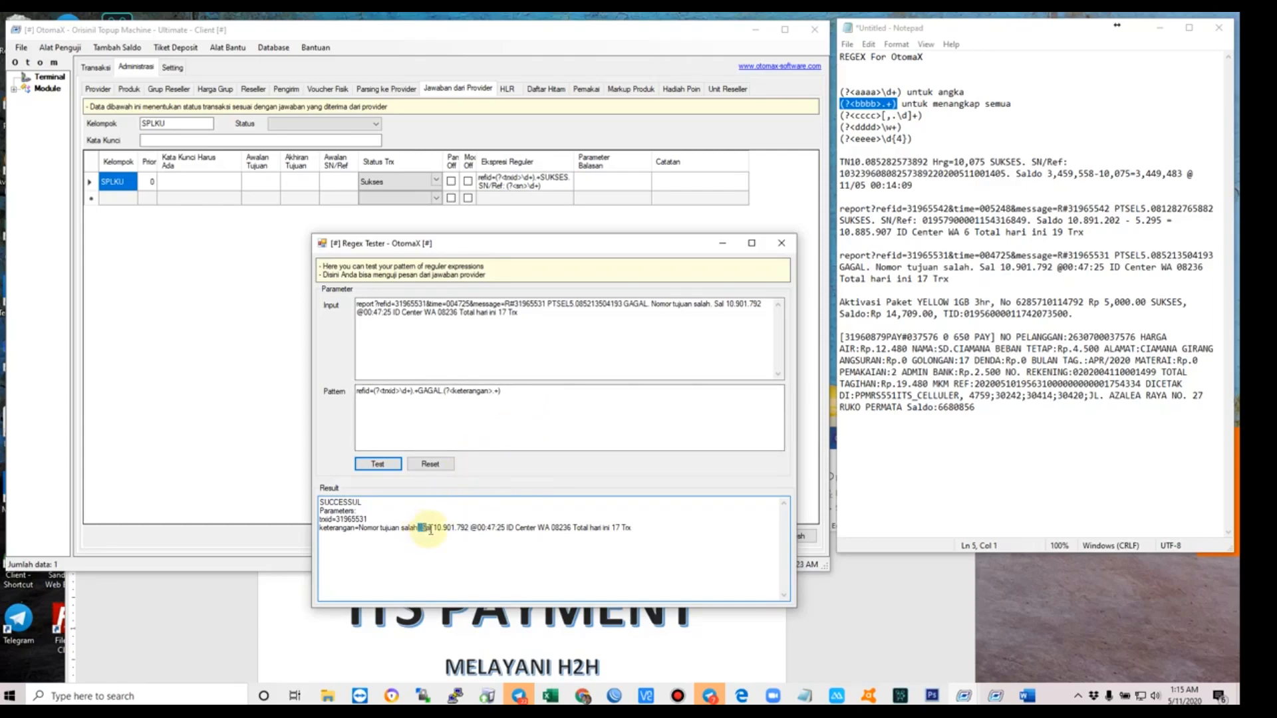
click(516, 393)
text(. Sal)
click(379, 465)
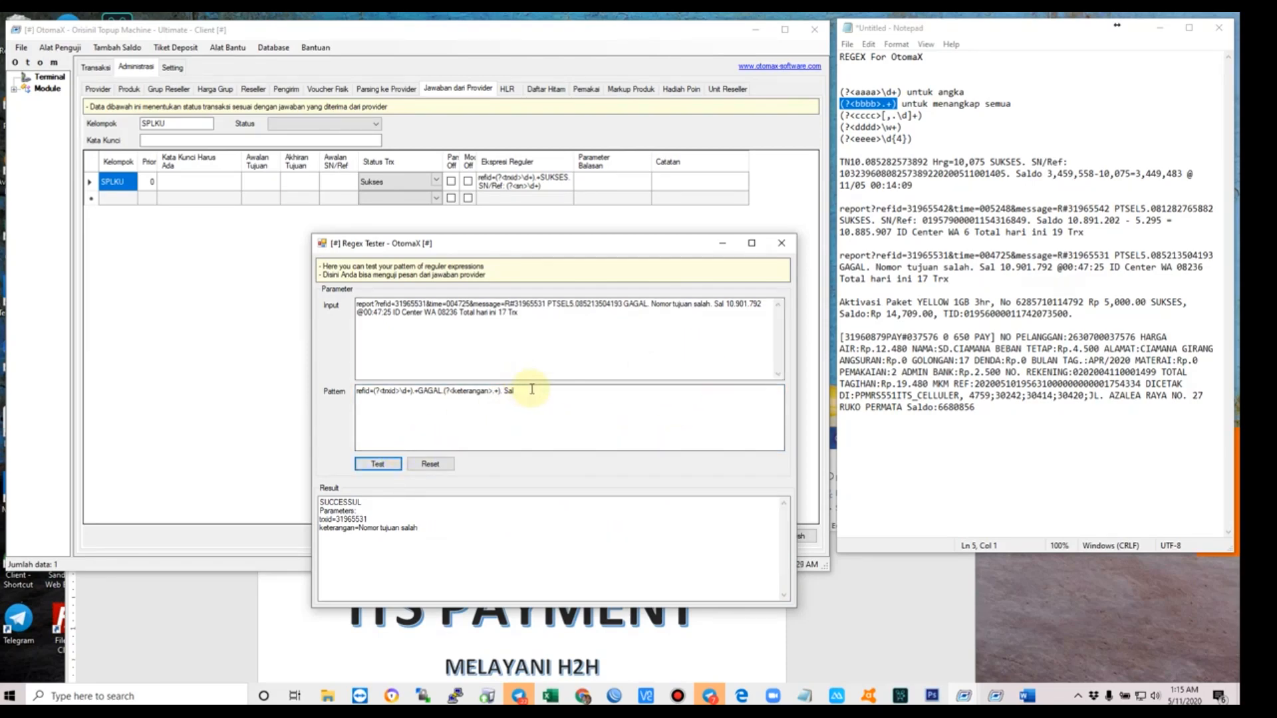
Add a second provider reply row with the tested GAGAL pattern, status Gagal and group SPLKU.
drag(585, 392, 339, 393)
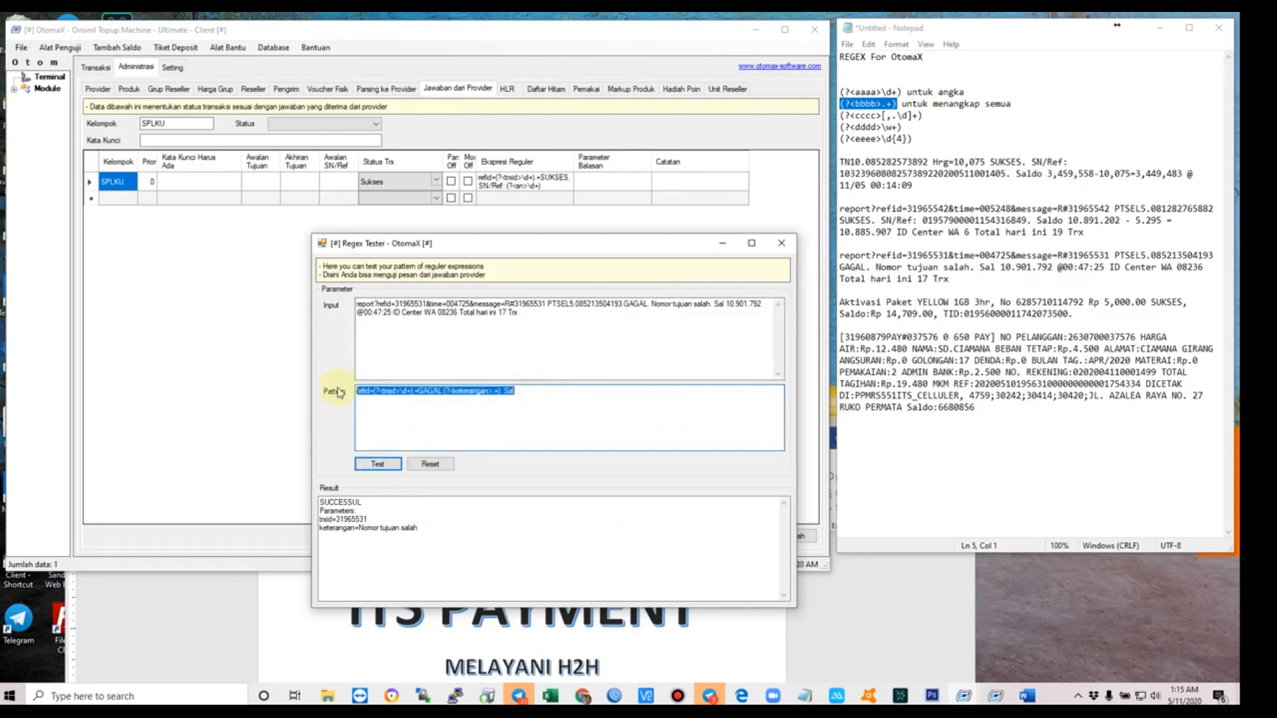
click(269, 310)
click(509, 199)
key(ctrl+v)
click(412, 199)
click(414, 198)
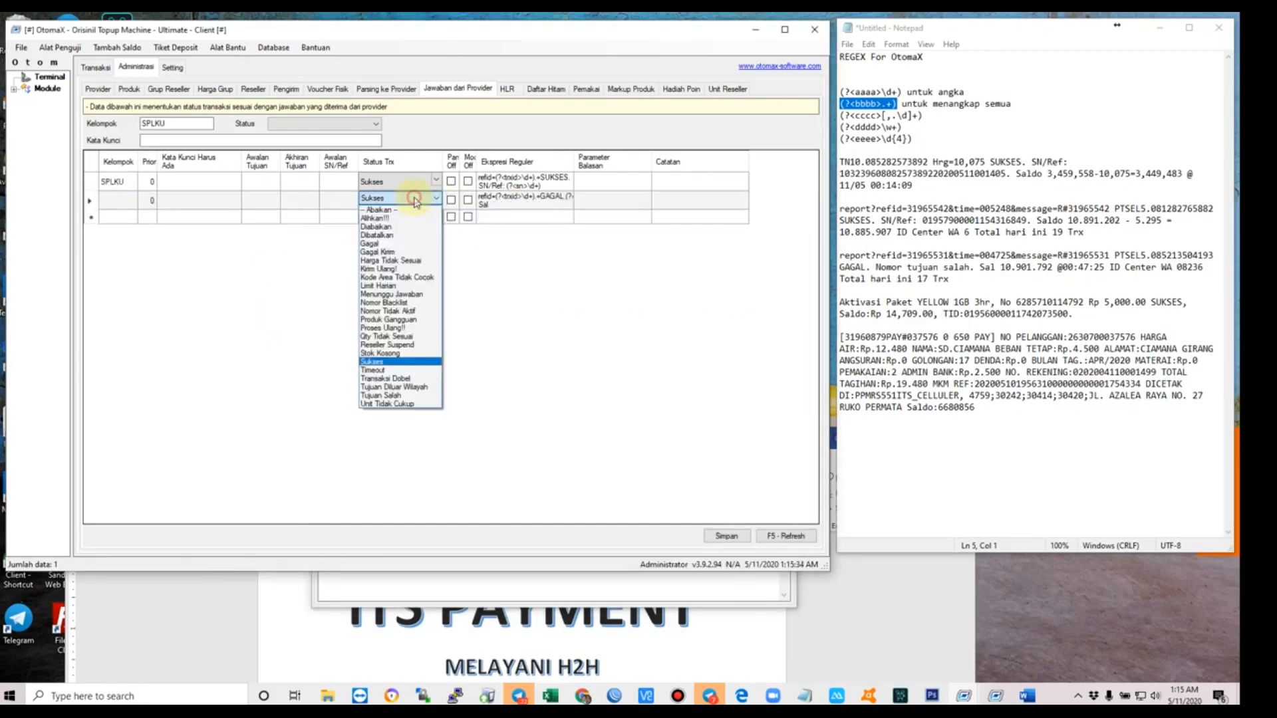
click(376, 243)
click(120, 201)
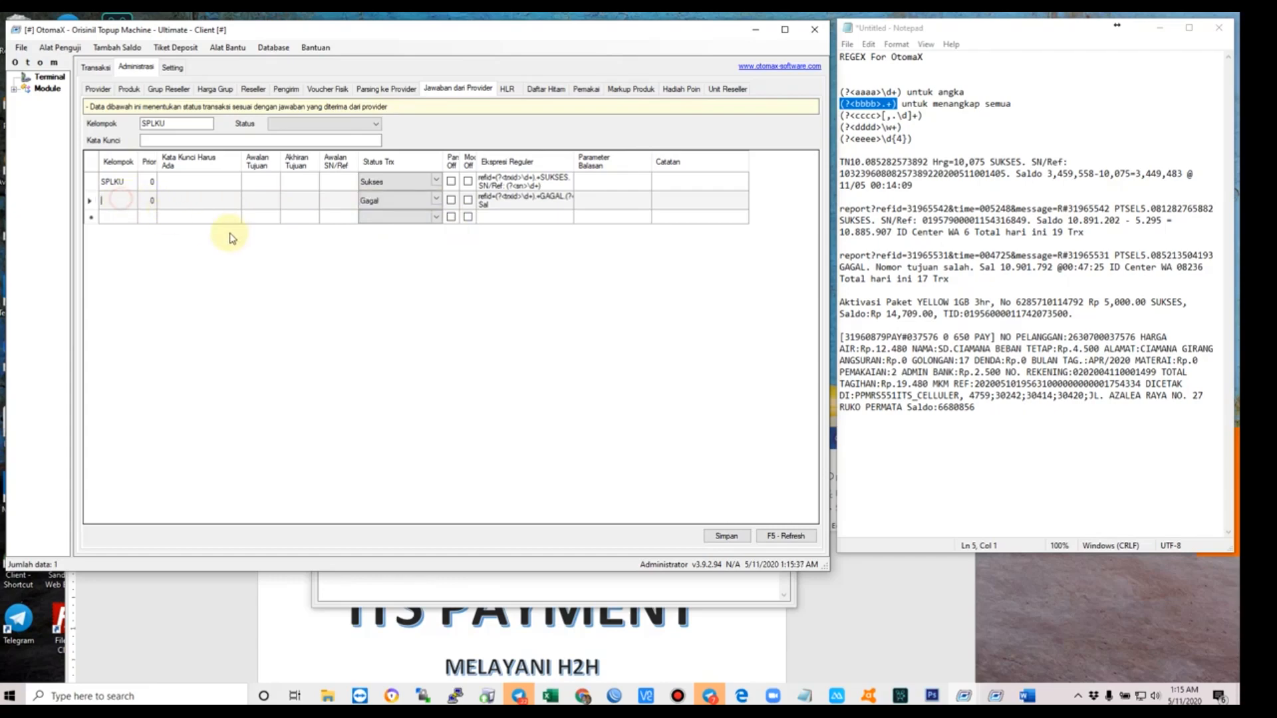
text(SPLKU)
Widen the Ekspresi Reguler column and set the Gagal row's priority to 200.
double_click(571, 164)
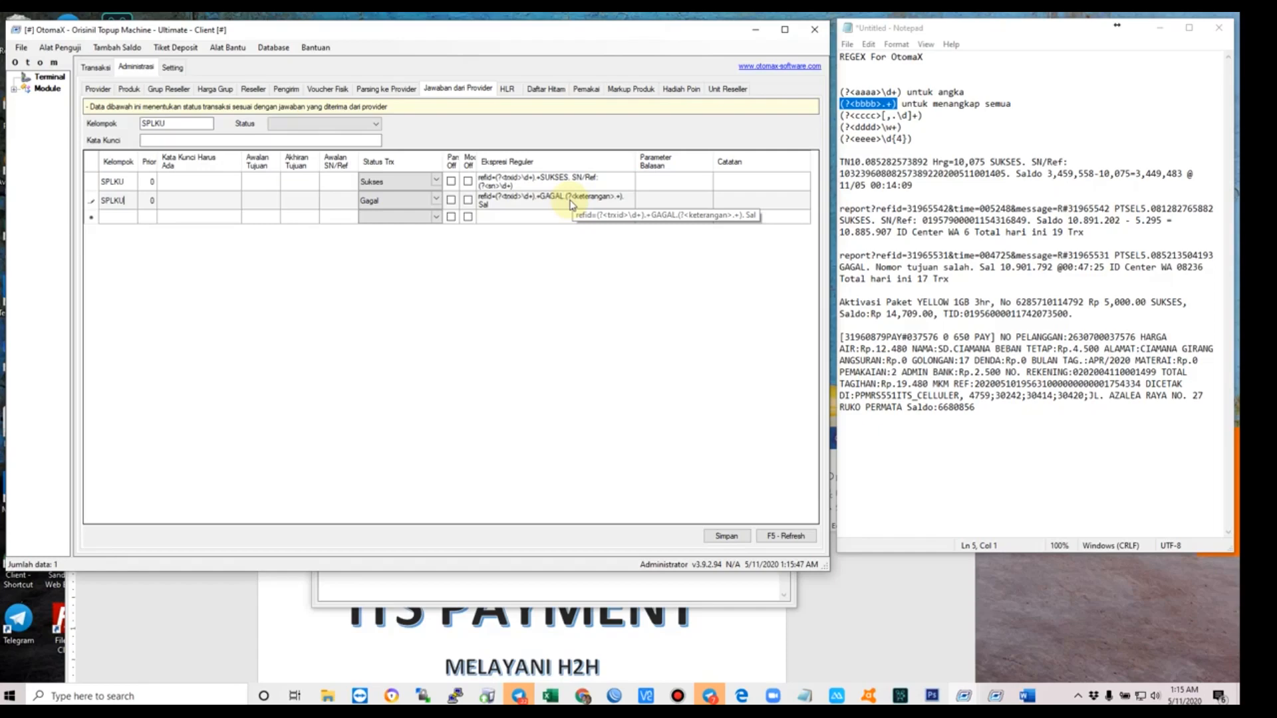
click(407, 199)
click(407, 199)
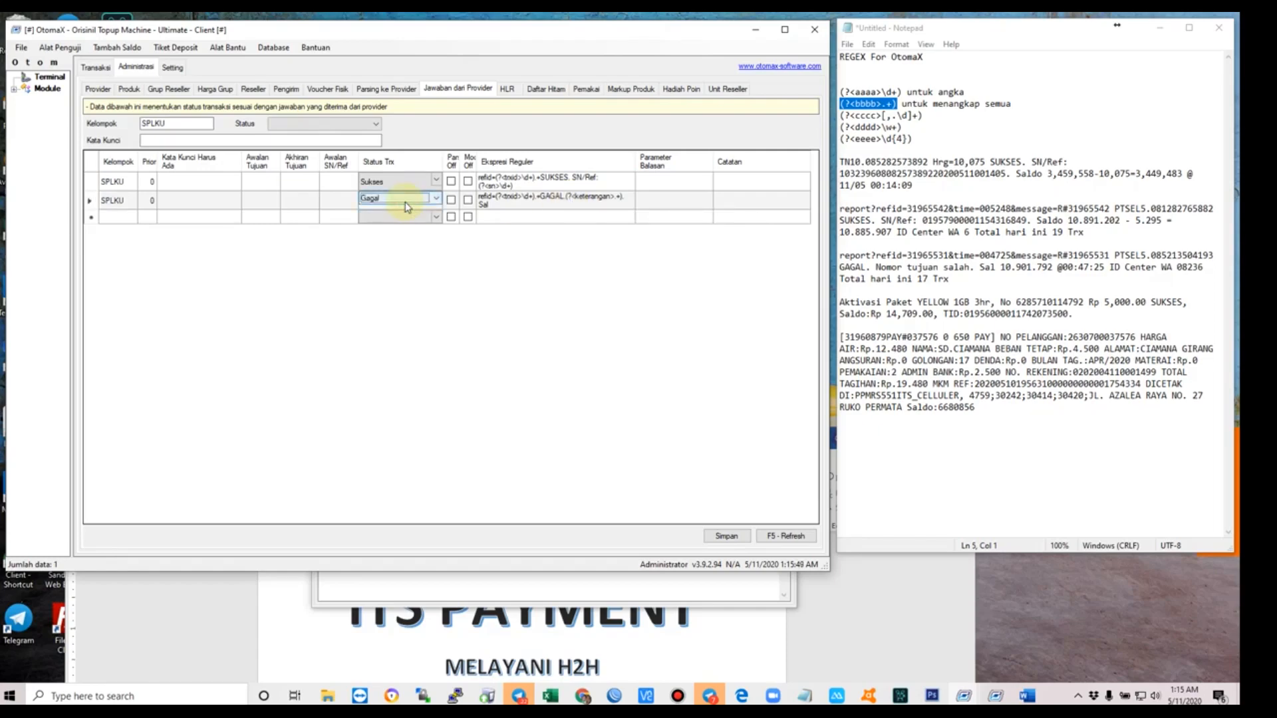
click(154, 201)
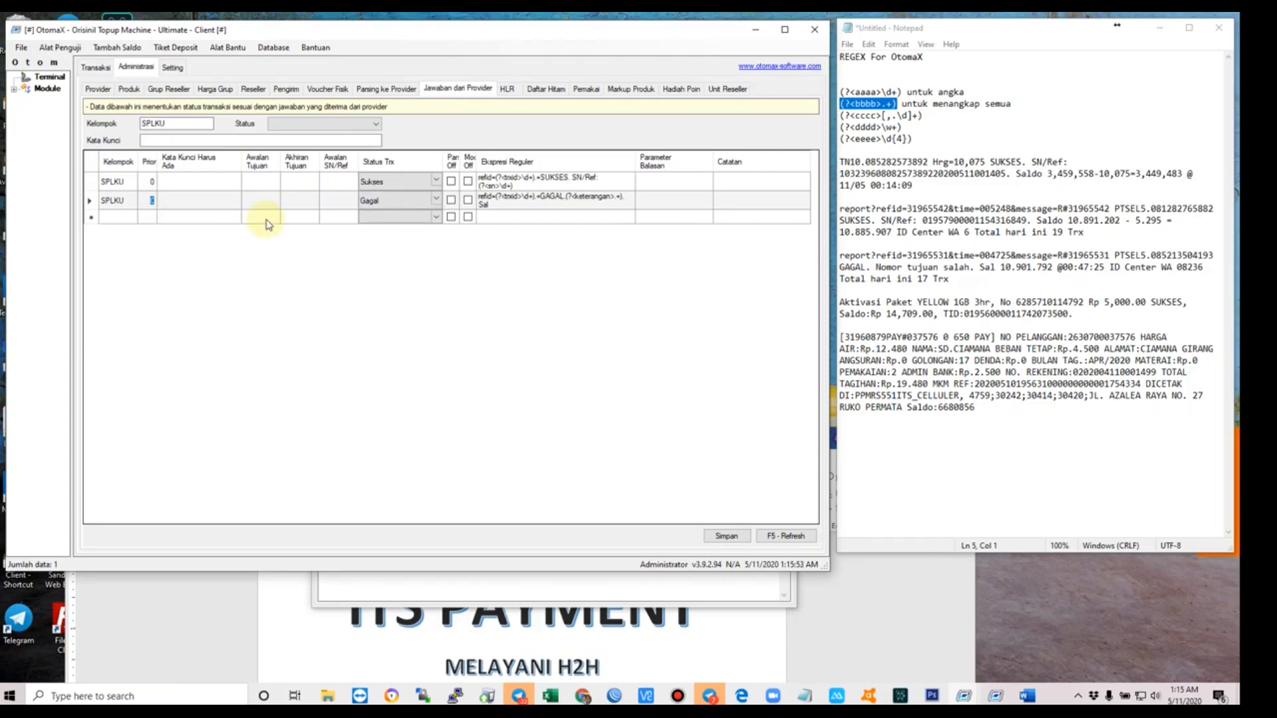
text(3)
click(207, 201)
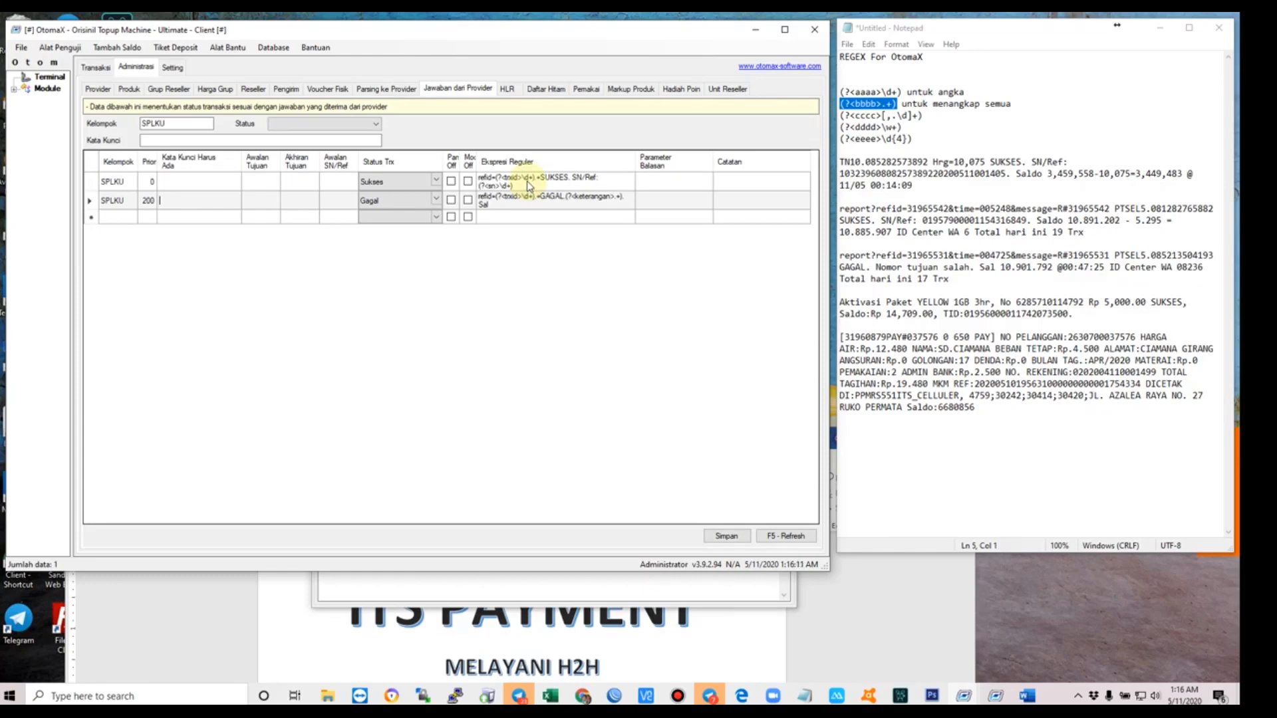
click(520, 200)
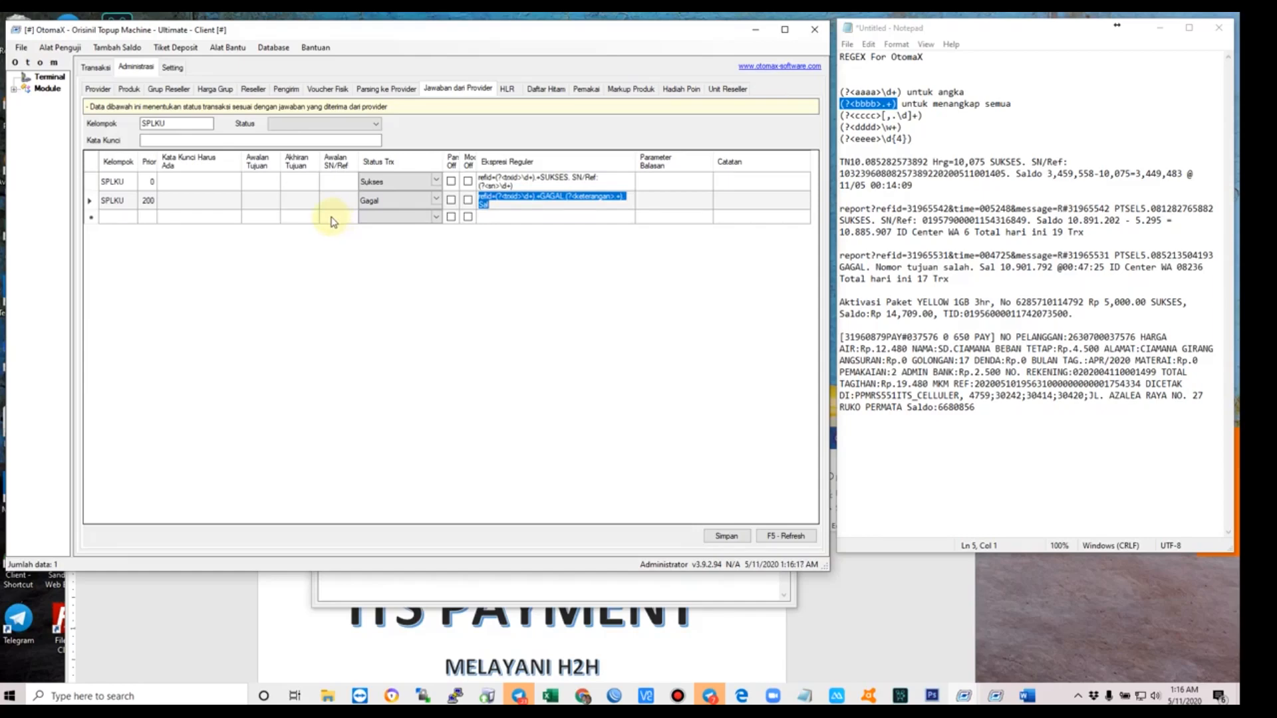
click(150, 183)
click(148, 201)
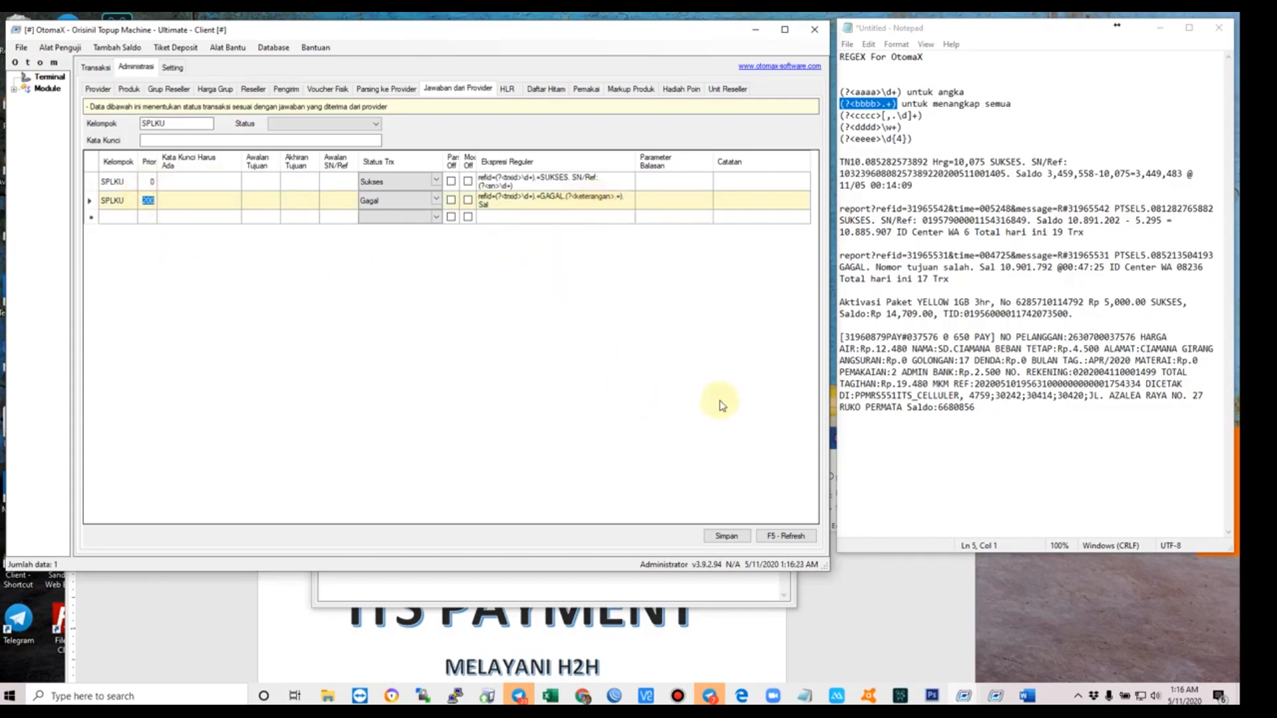
Replace the Regex Tester's input with the "Aktivasi Paket YELLOW" reply from the notes and clear the old GAGAL pattern.
click(623, 583)
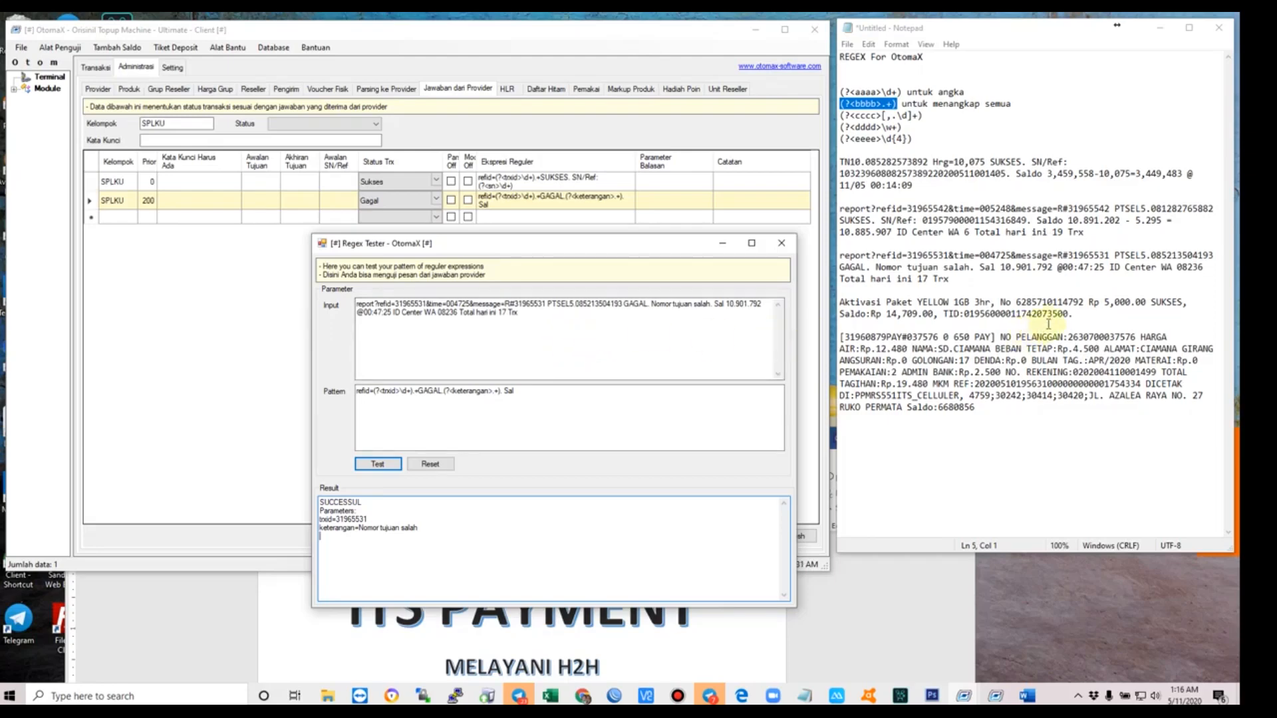
drag(1048, 323, 840, 301)
key(ctrl+c)
click(741, 320)
key(ctrl+a)
key(ctrl+v)
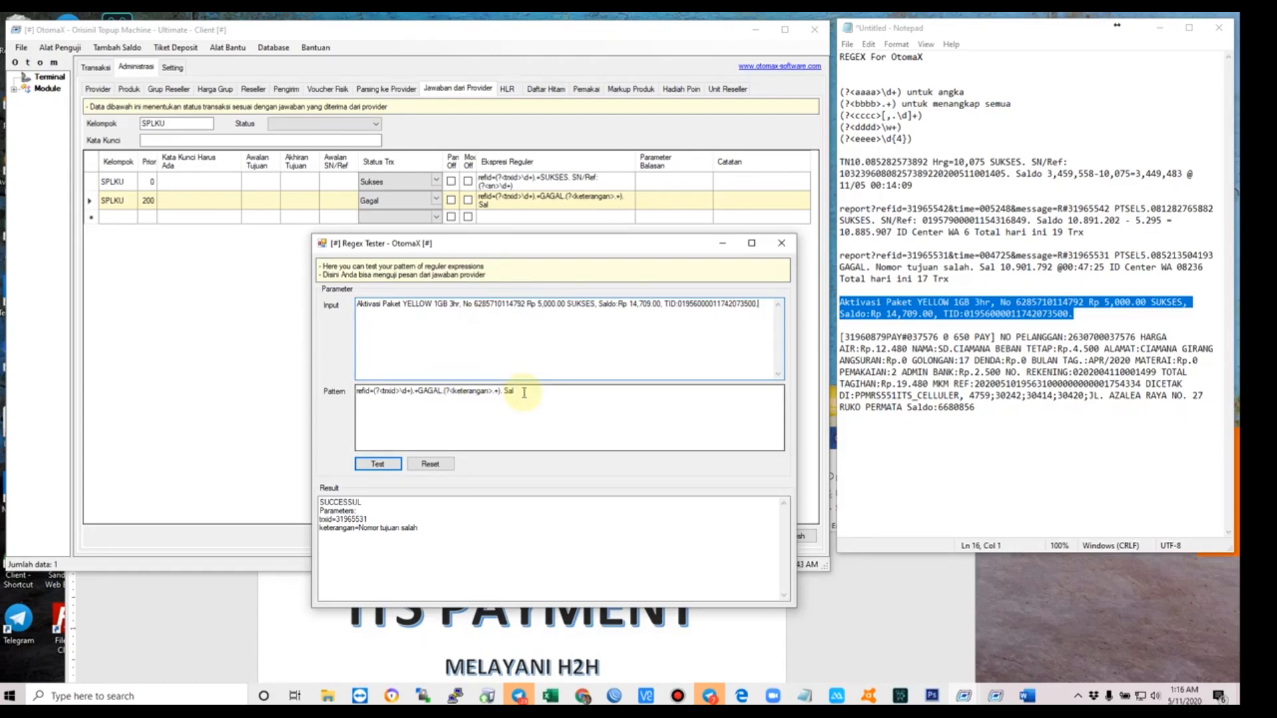
drag(524, 392, 308, 390)
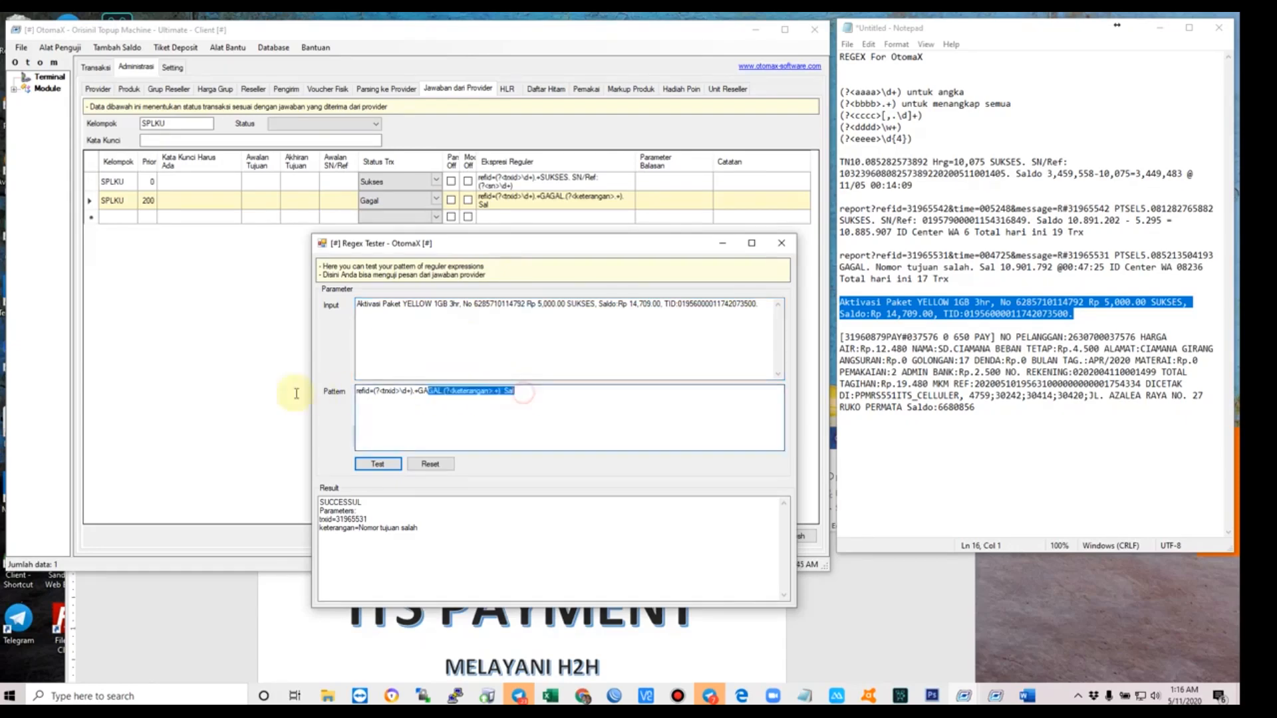
key(BackSpace)
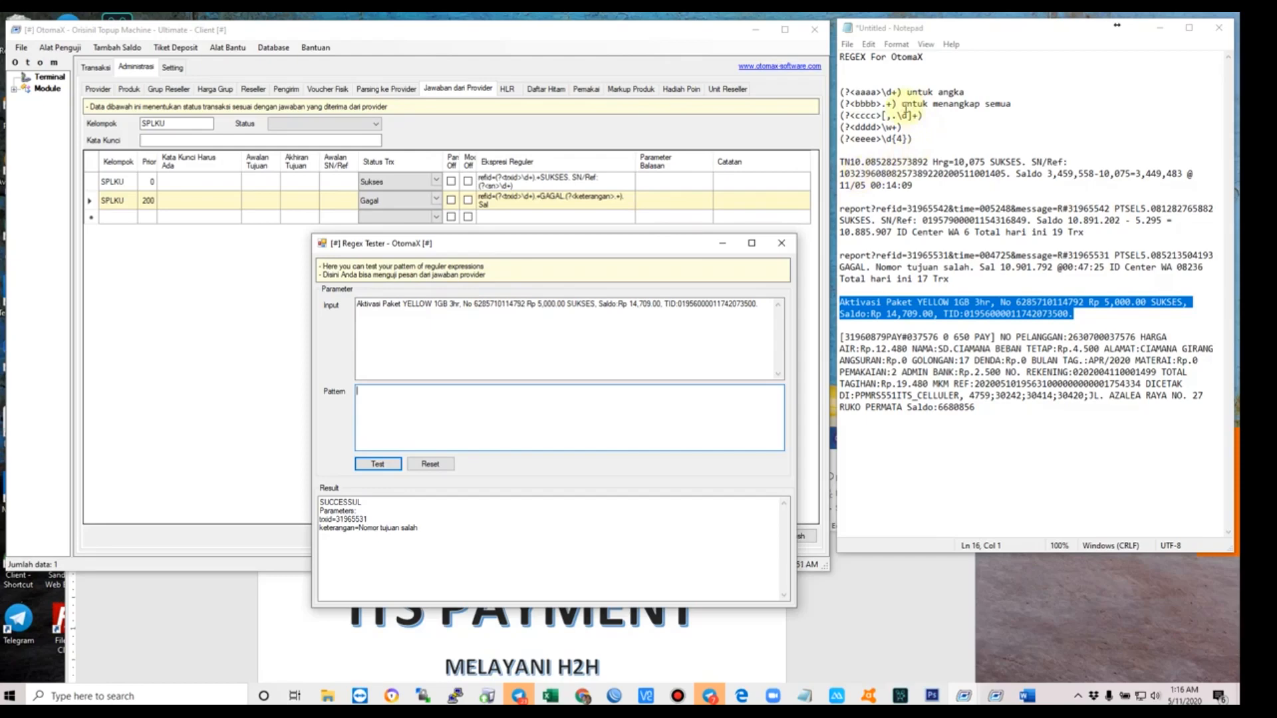
Start the pattern with the catch-all group from the notes, named as (?<ketproduk>.+).
drag(896, 103, 839, 103)
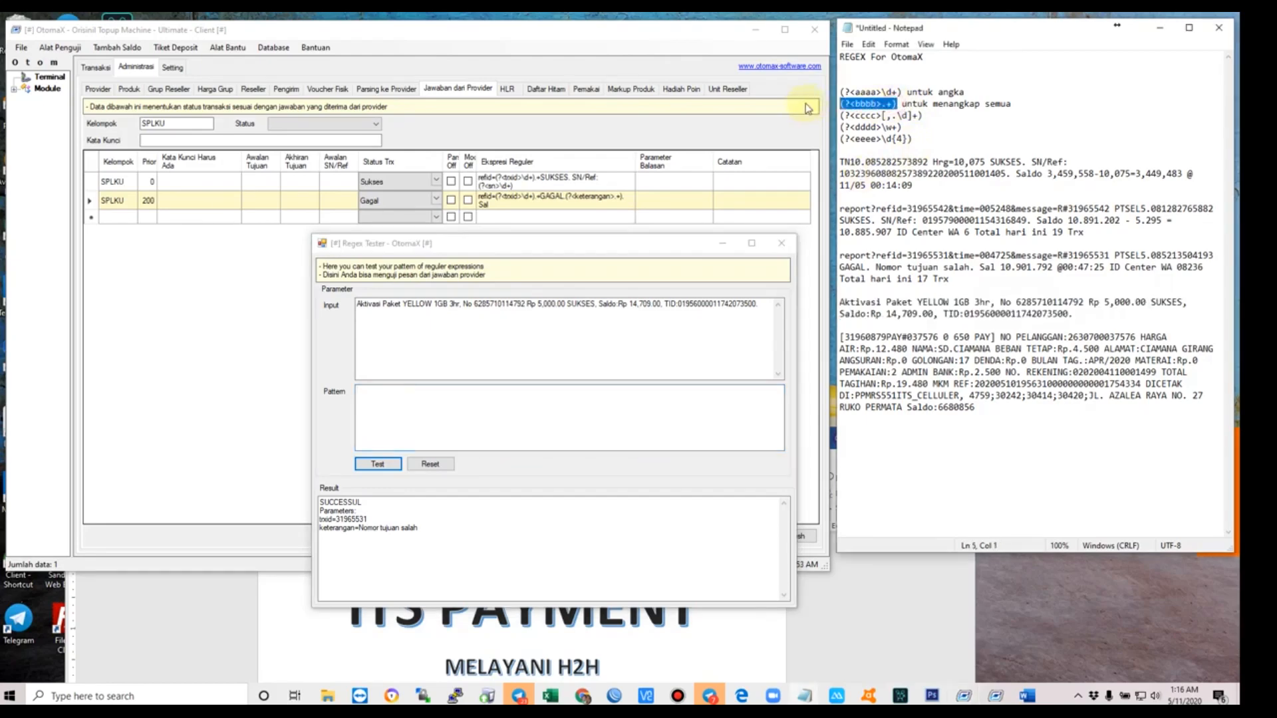
click(414, 396)
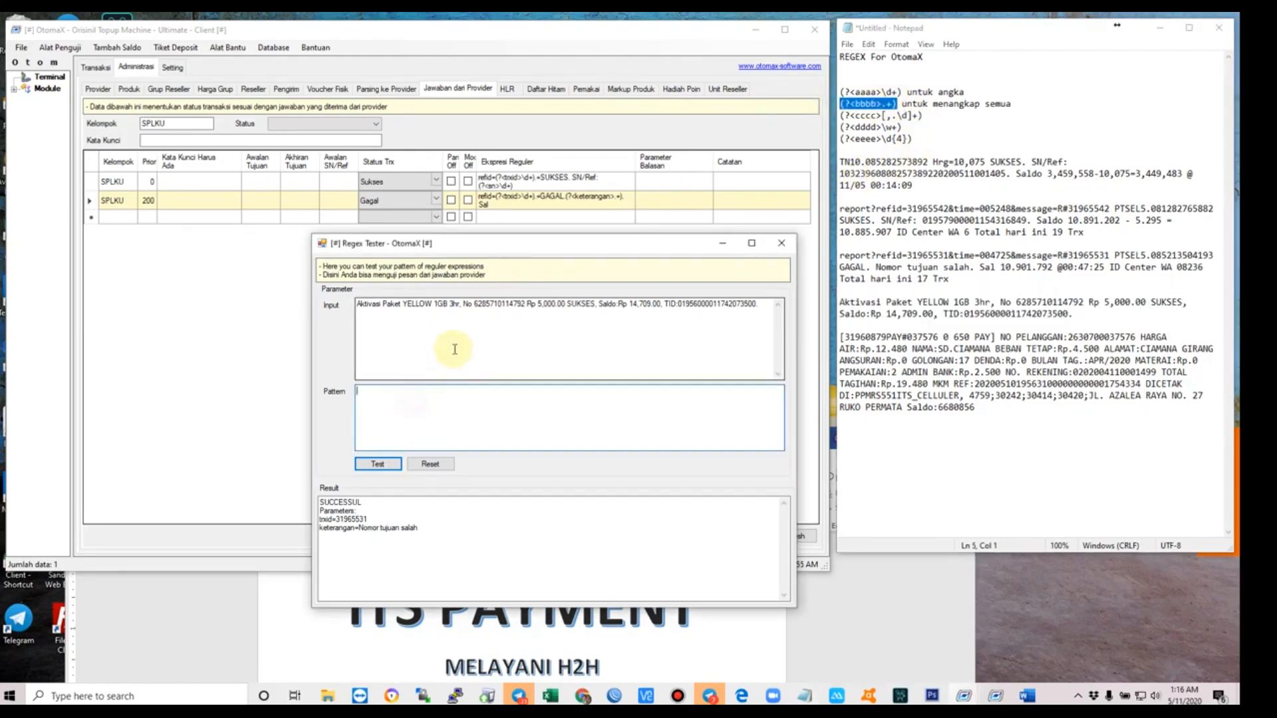
key(ctrl+v)
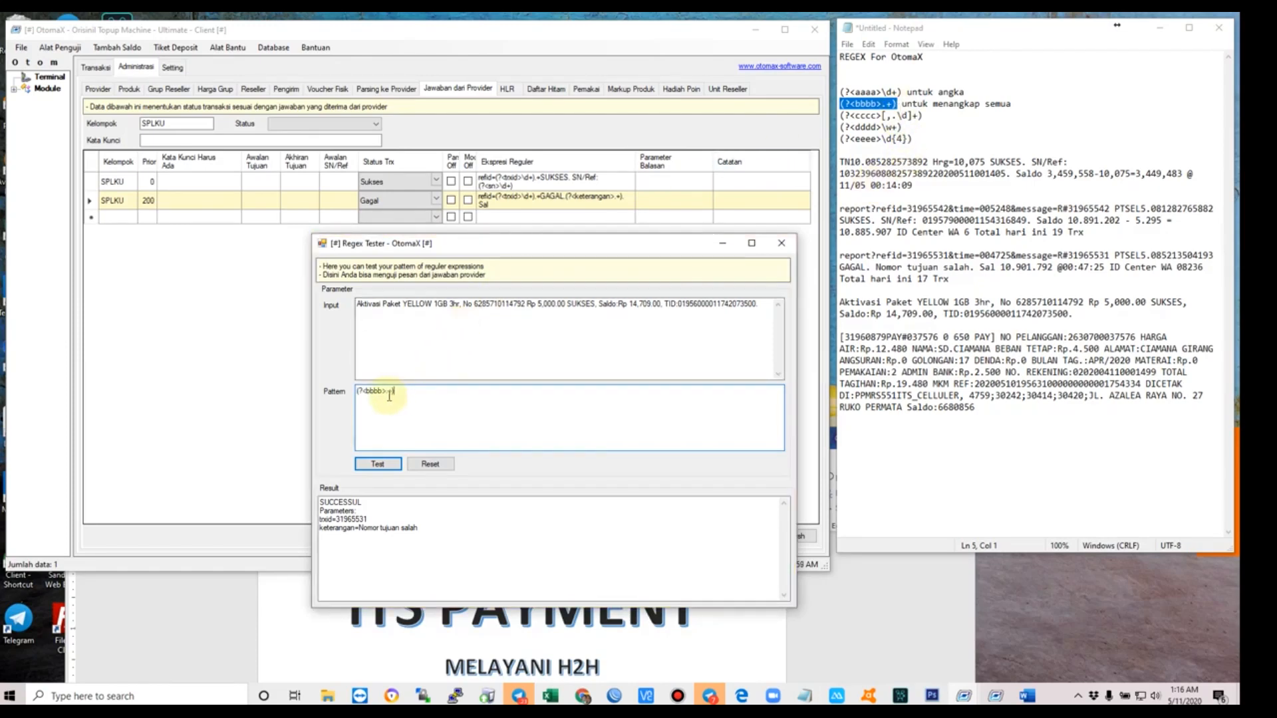
key(BackSpace)
key(BackSpace)
key(BackSpace)
key(BackSpace)
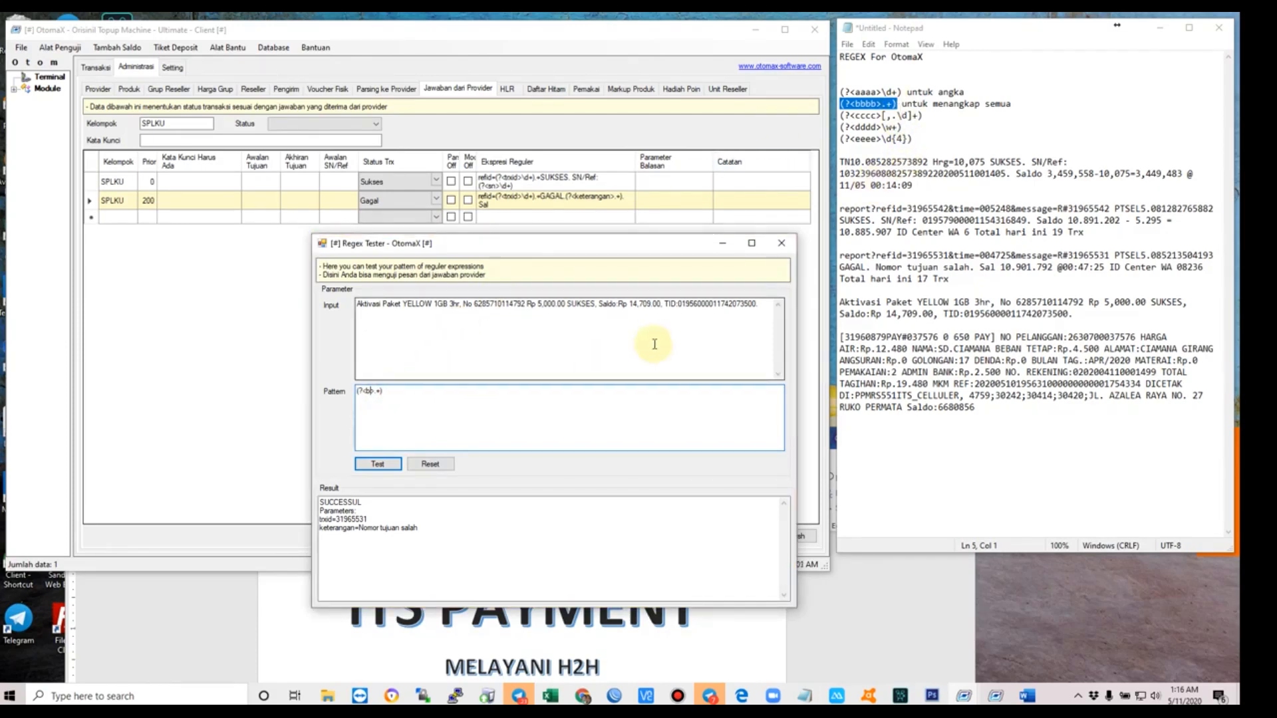
text(ketproduk)
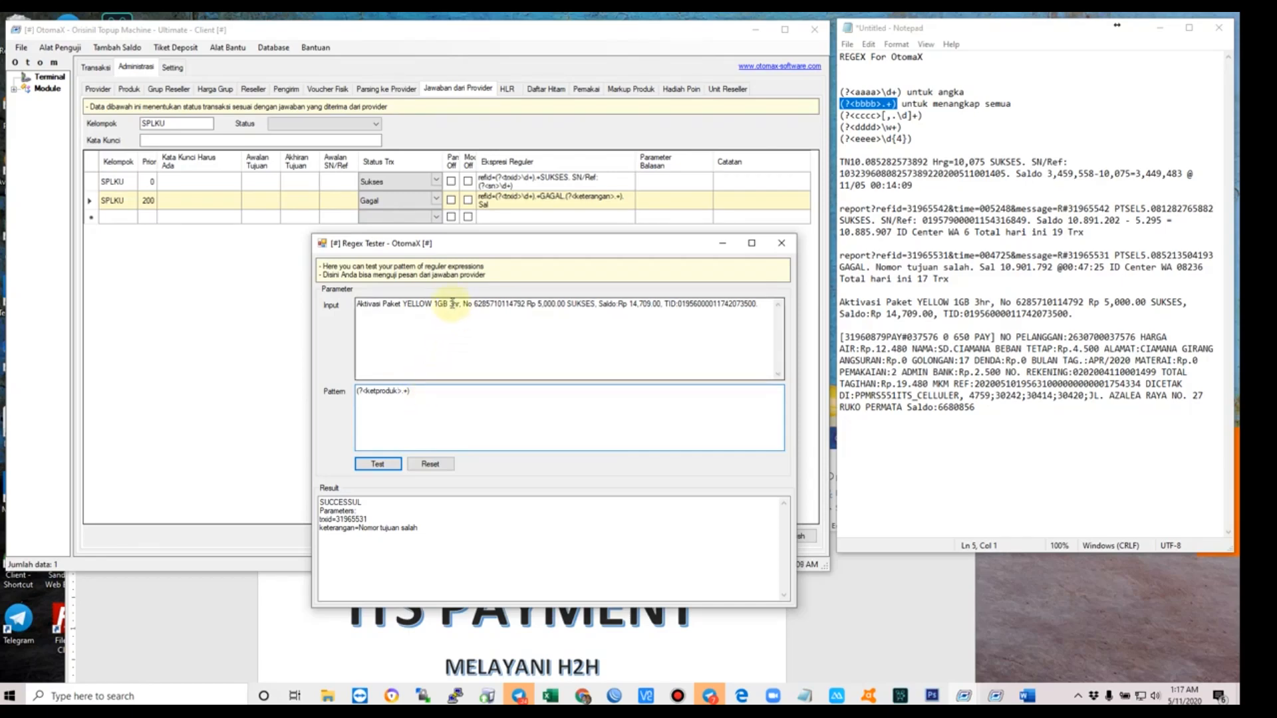
End the ketproduk capture before the destination number by appending ".No" to the pattern, and test it.
drag(450, 304, 357, 304)
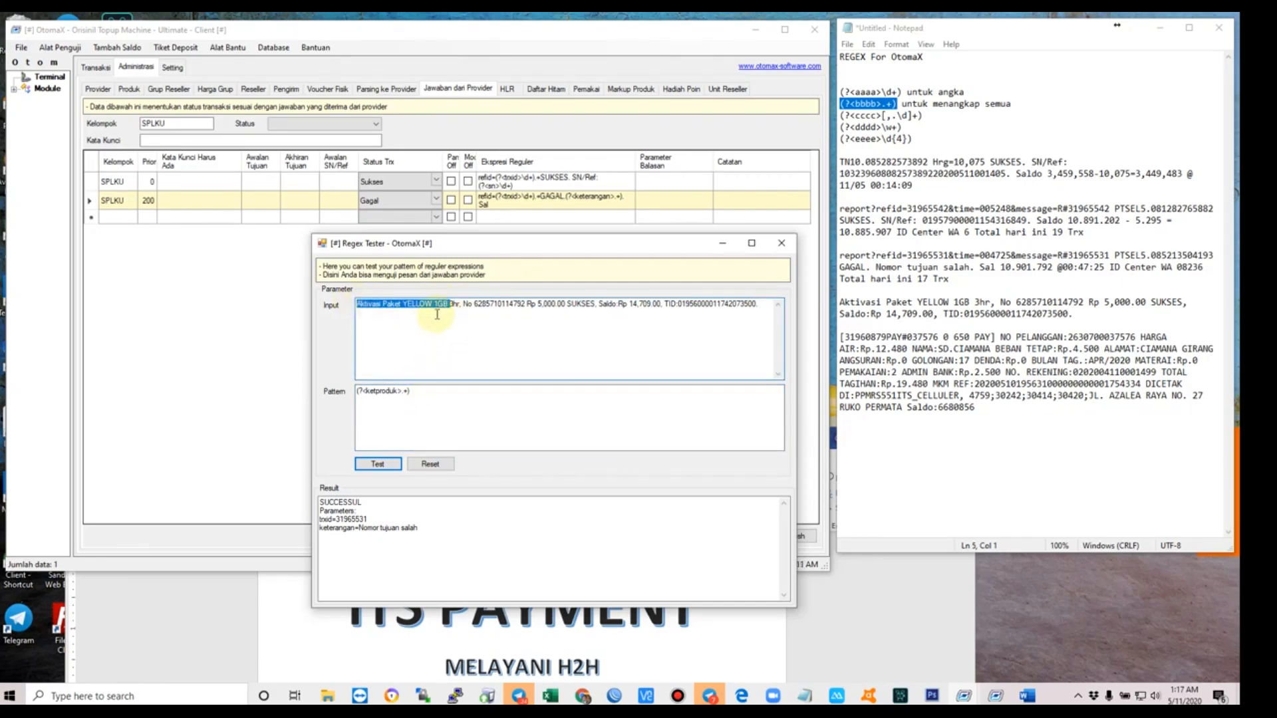
drag(461, 304, 346, 307)
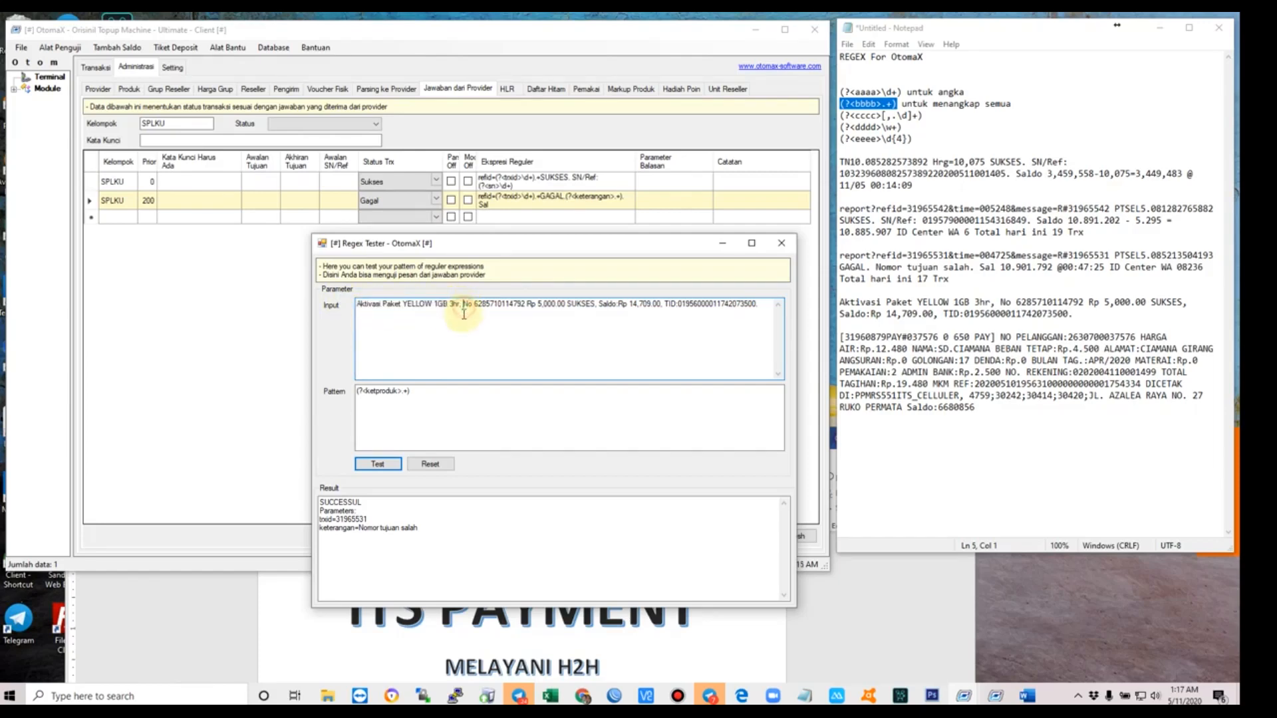
click(415, 390)
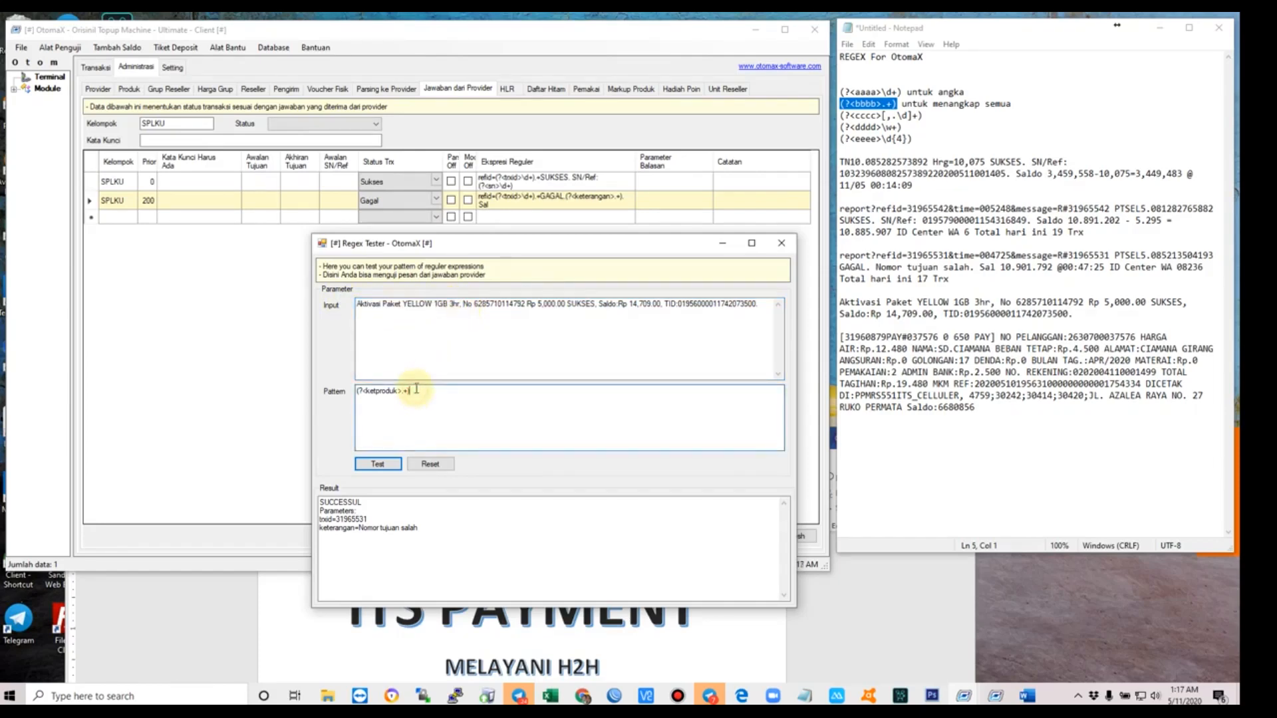
text().No)
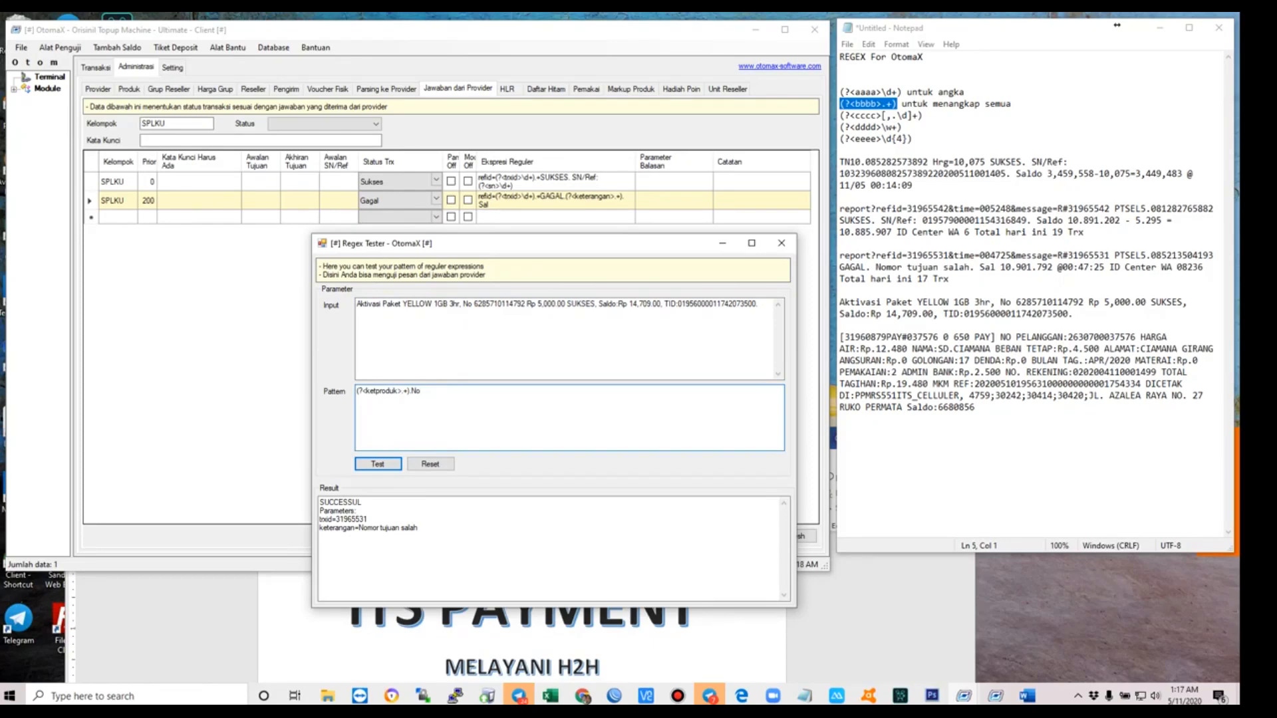
click(377, 464)
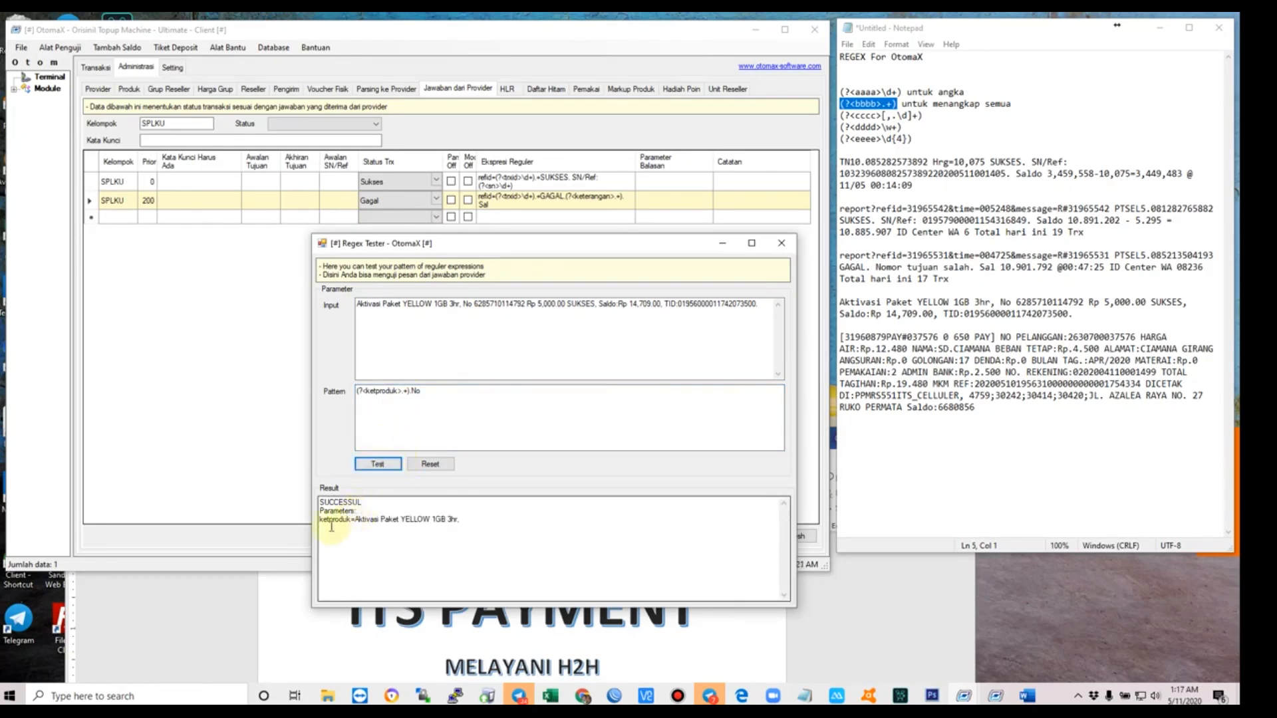
drag(352, 521, 437, 526)
click(461, 519)
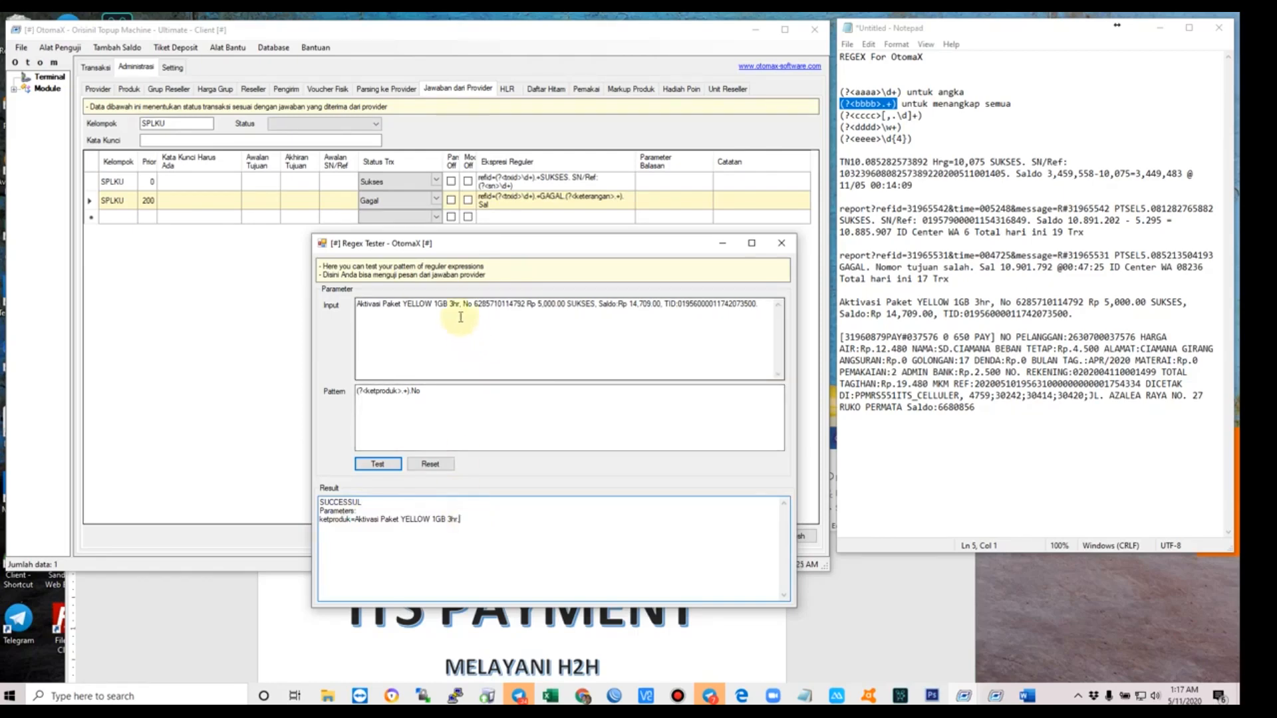
Append " 62" and the digits group (?<aaaa>\d+) from the notes to the pattern.
click(432, 392)
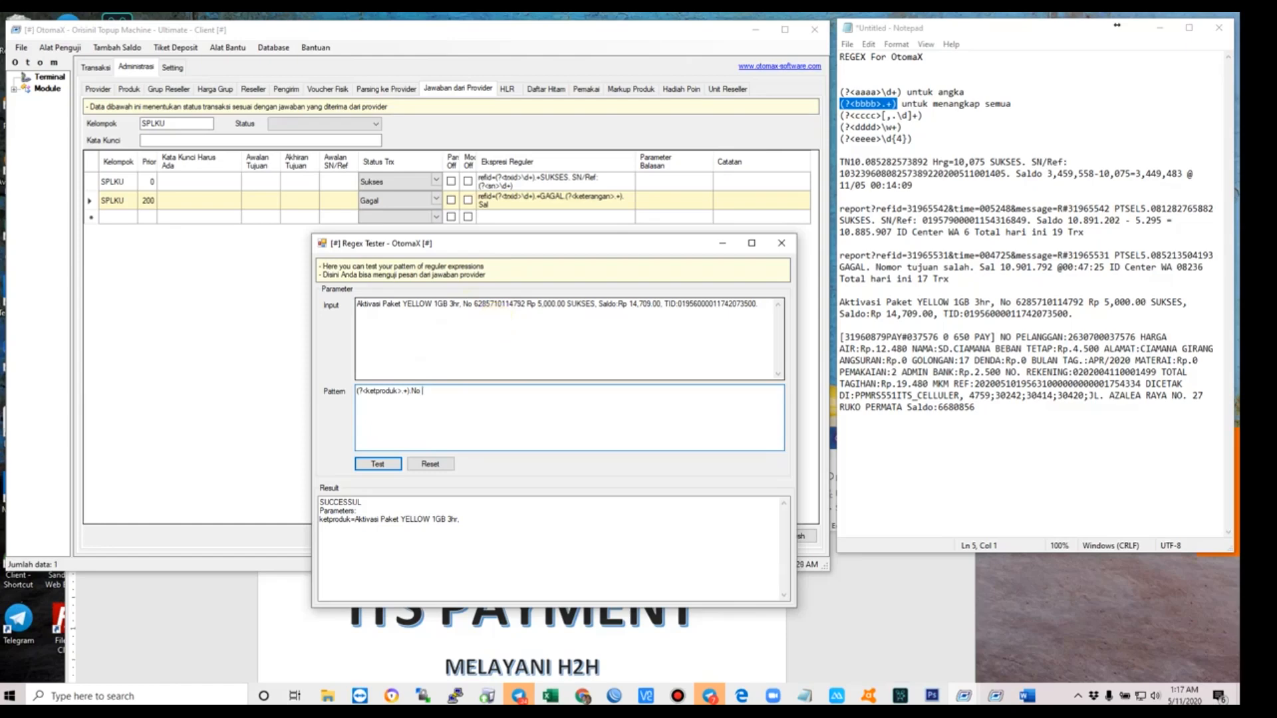
text(62)
drag(903, 91, 840, 92)
click(437, 393)
key(ctrl+v)
Rename the digits group after 62 as tujuan and test the pattern.
click(457, 393)
key(BackSpace)
key(BackSpace)
key(BackSpace)
key(BackSpace)
text(tujuan)
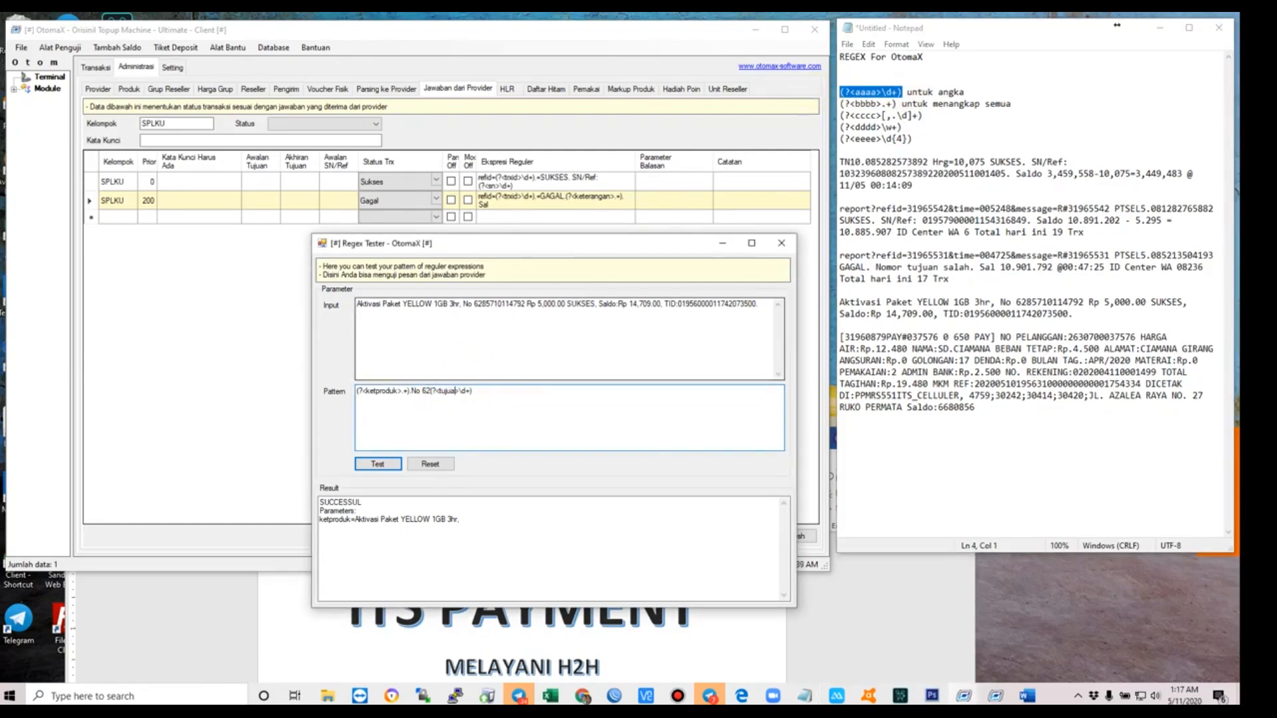
click(390, 462)
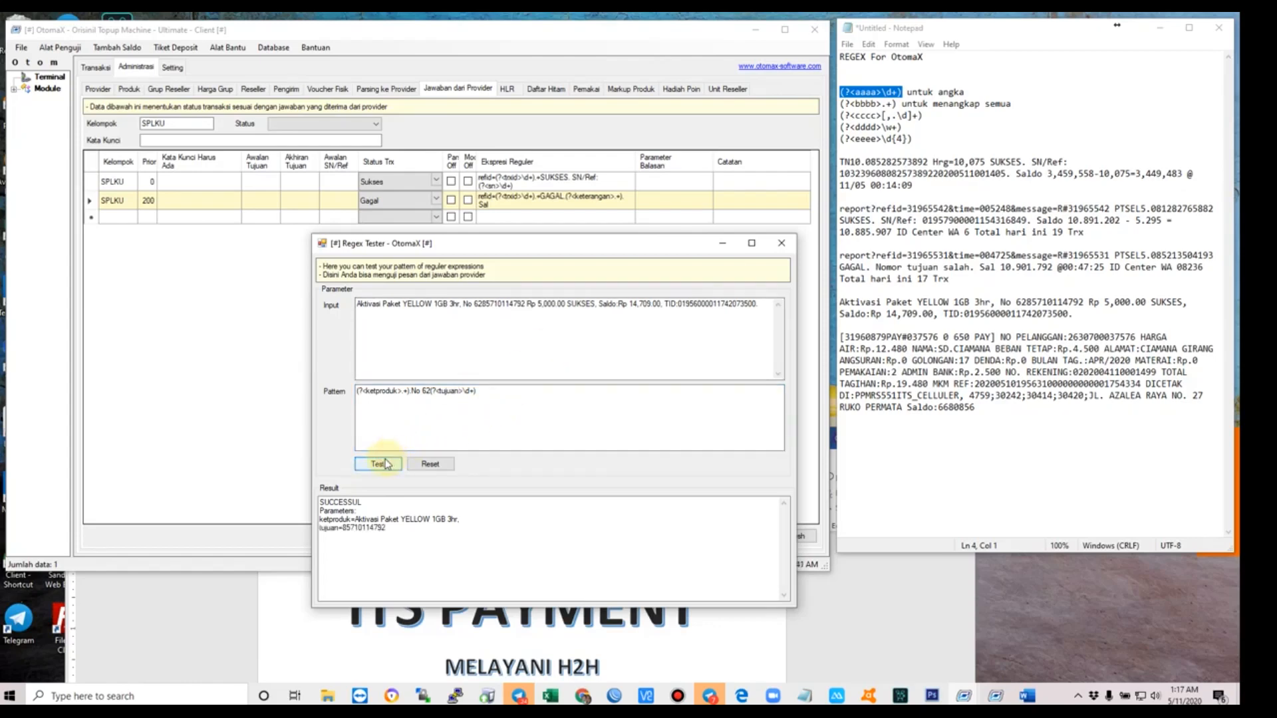
click(351, 531)
drag(352, 531, 381, 530)
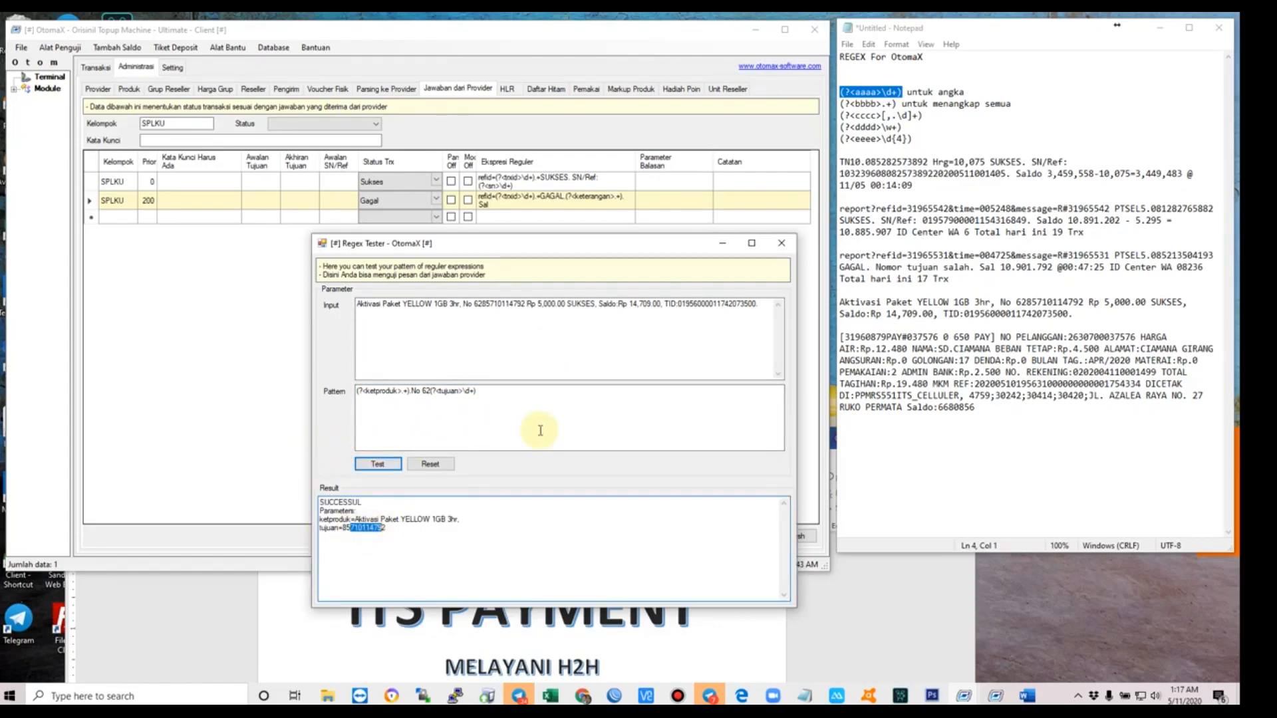
Append " Rp " and the amount group (?<cccc>[,.\d]+) from the notes after the tujuan group.
click(495, 390)
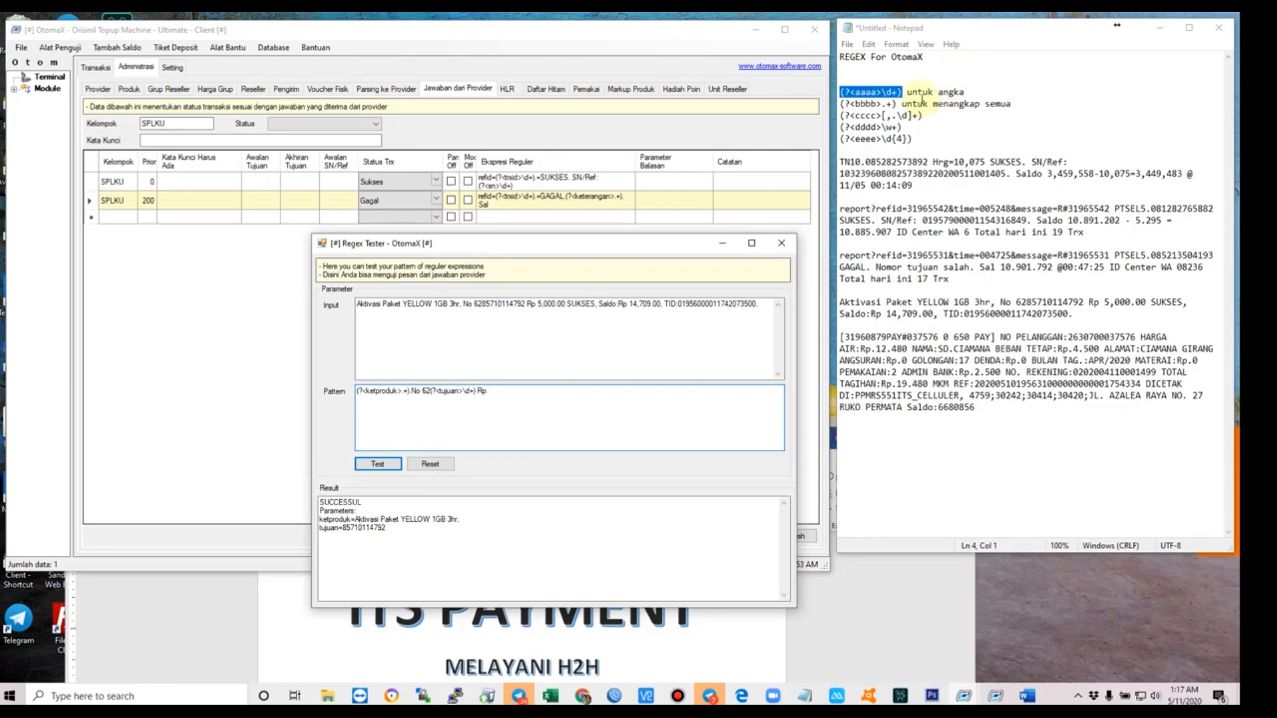
drag(924, 116, 840, 117)
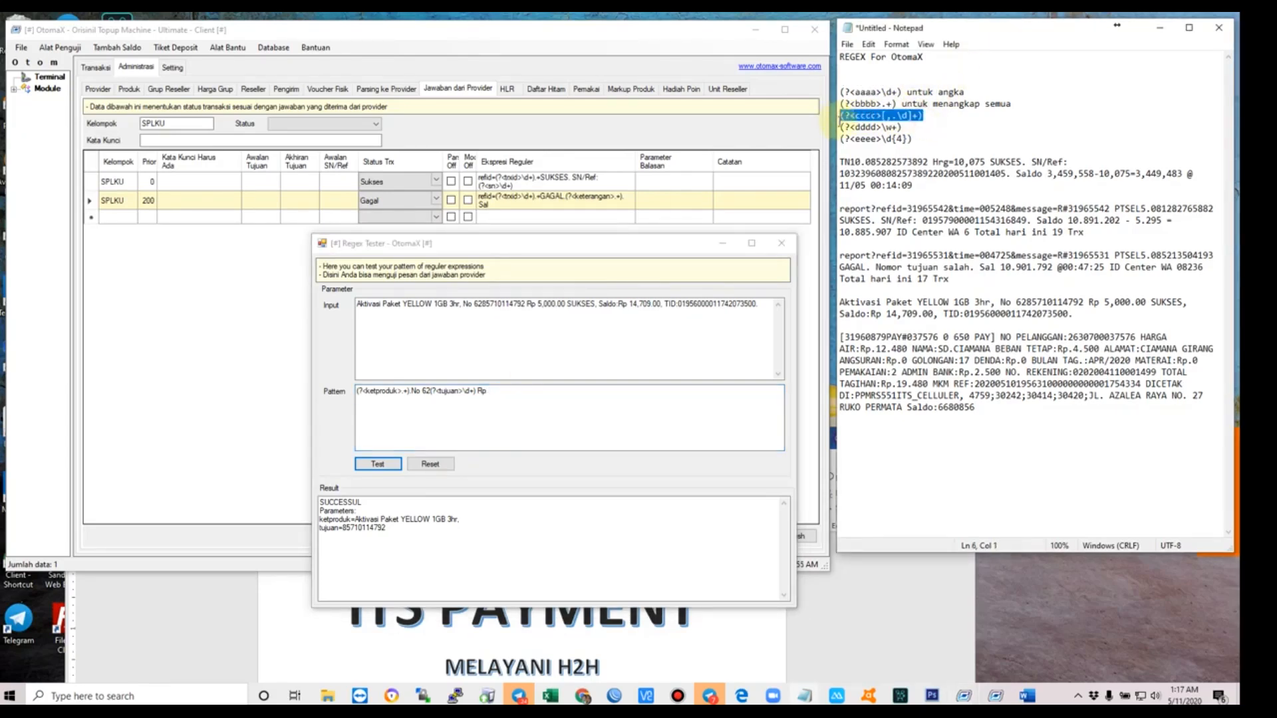
key(ctrl+c)
click(552, 393)
key(ctrl+v)
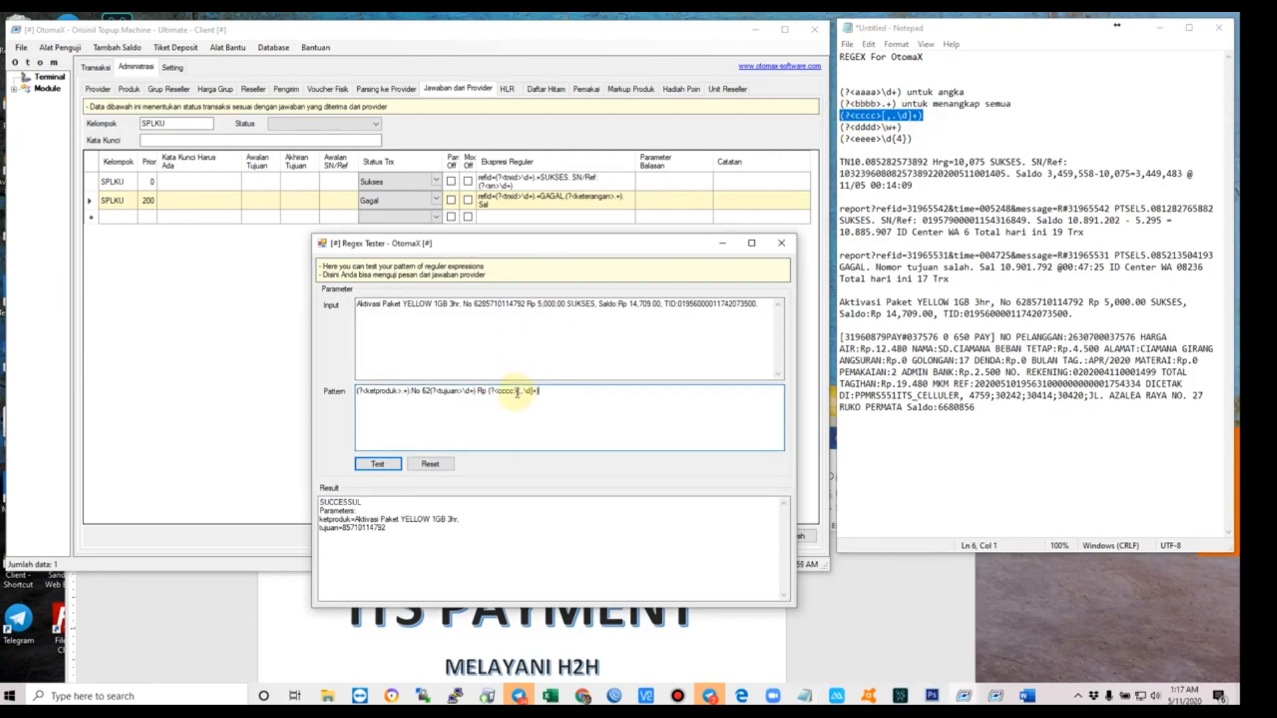
Rename the amount group as hargabeli, end it with ".00" and test the pattern.
key(BackSpace)
key(BackSpace)
key(BackSpace)
key(BackSpace)
key(BackSpace)
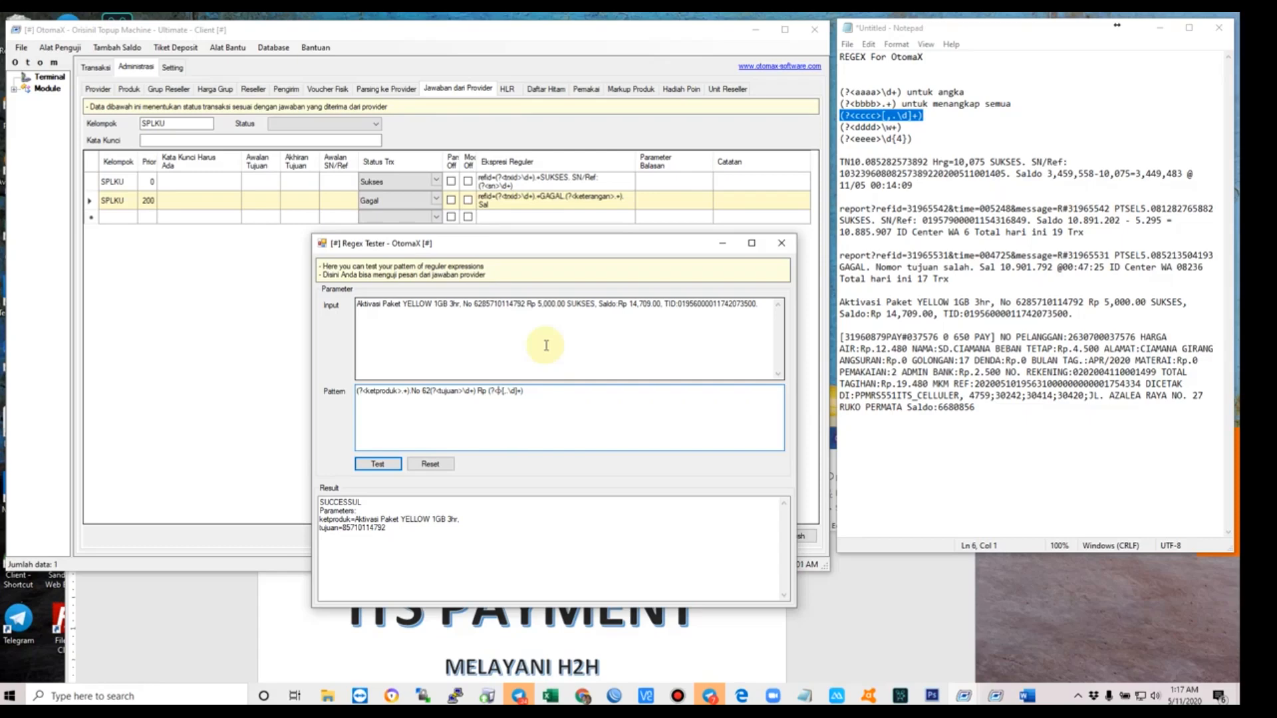
text(hargabeli>)
click(555, 393)
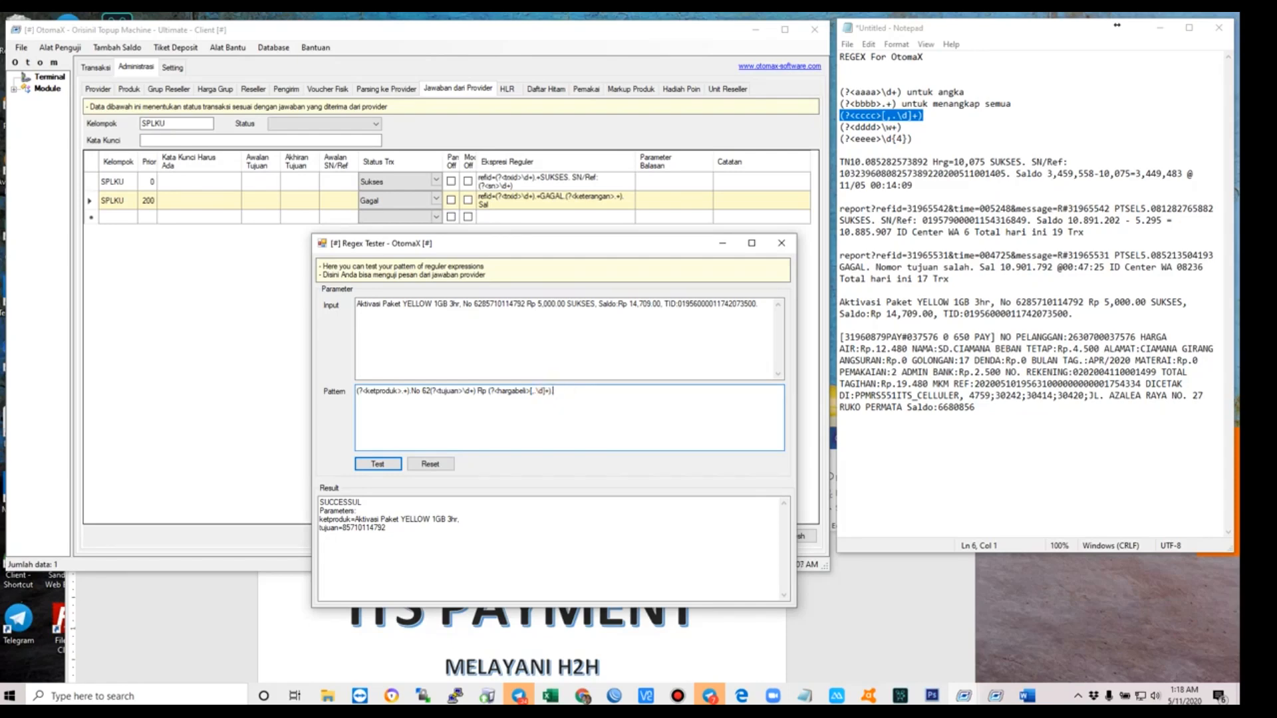
click(377, 464)
Append " SUKSES. Saldo:Rp (?<saldo>[,.\d]+).00" to the pattern to capture the balance, and test it.
click(565, 391)
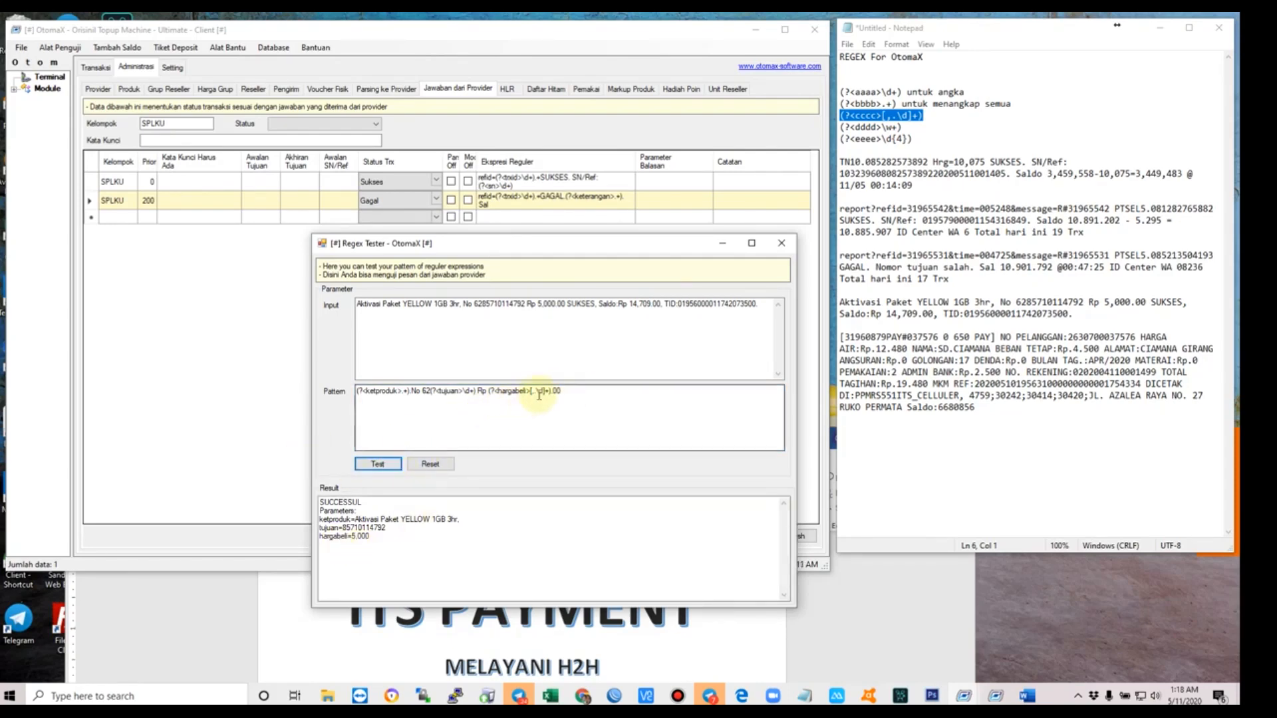
text(SUKSES)
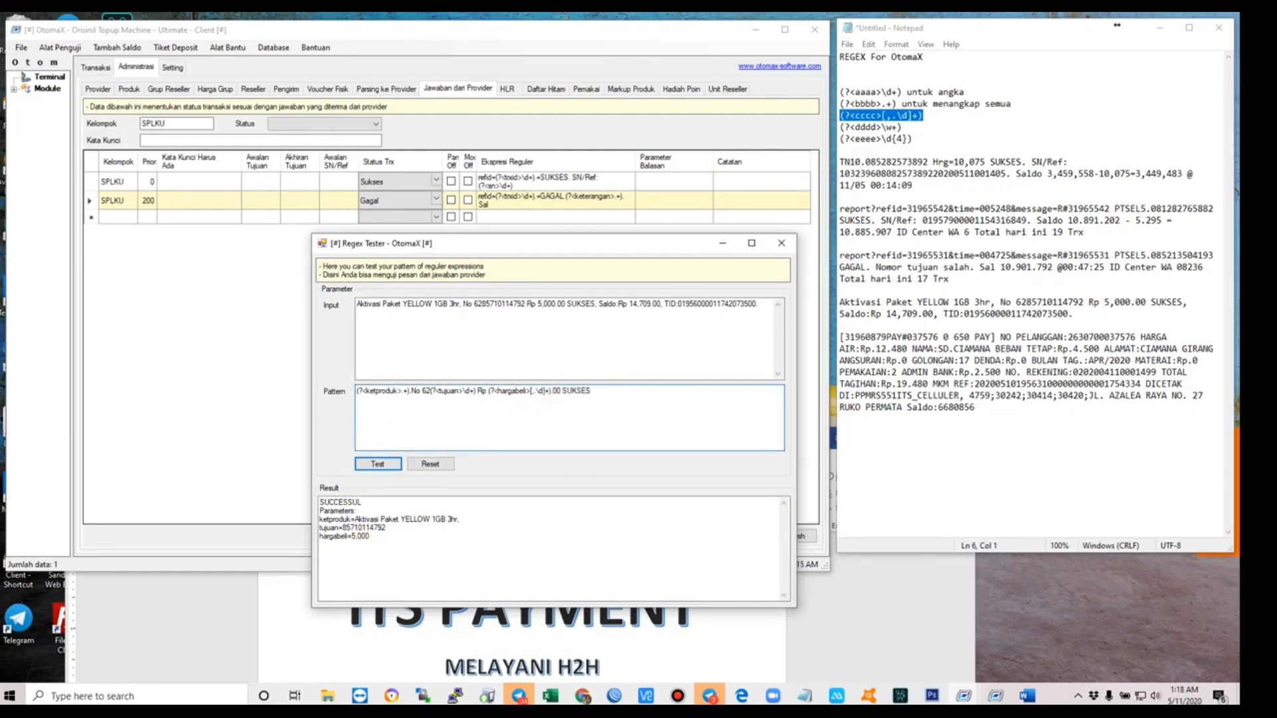
text(. Sald)
click(641, 391)
key(ctrl+v)
key(BackSpace)
key(BackSpace)
key(BackSpace)
key(BackSpace)
text(saldo)
click(379, 463)
Append ". TID:(?<sn>[,.\d]+)" to the pattern to capture the serial number, and test it.
click(712, 395)
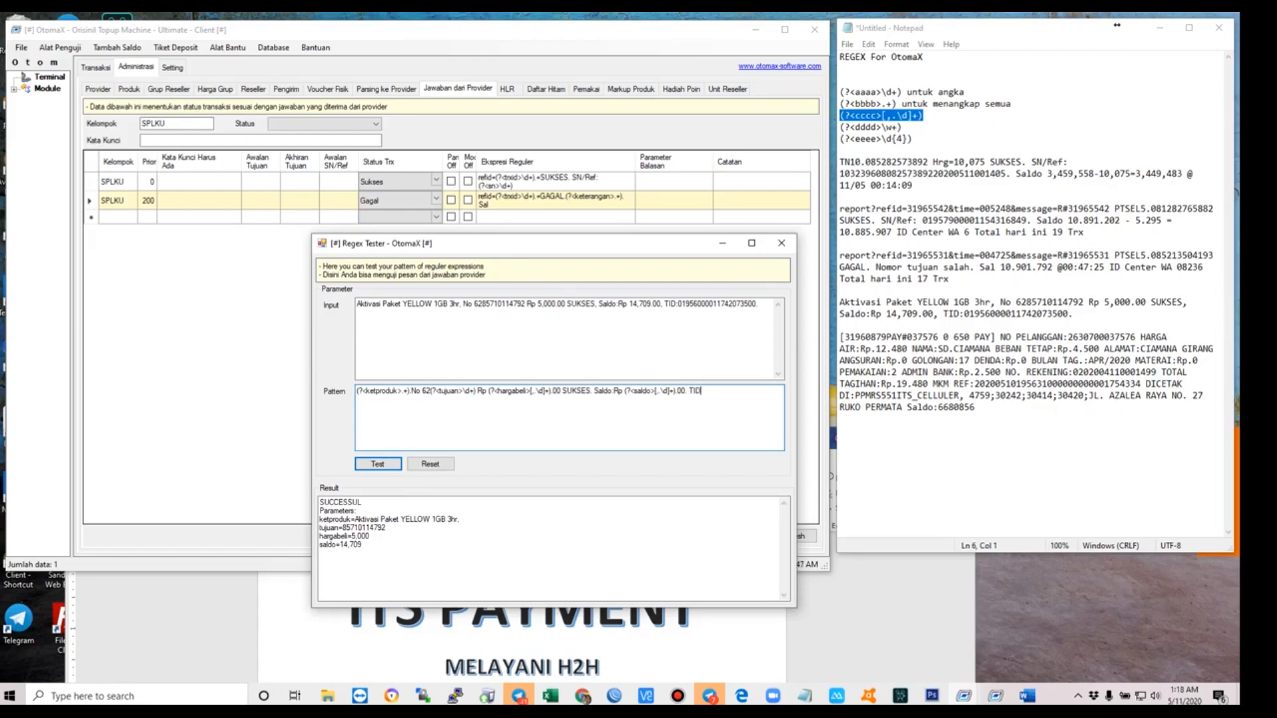
key(BackSpace)
text(:)
key(ctrl+v)
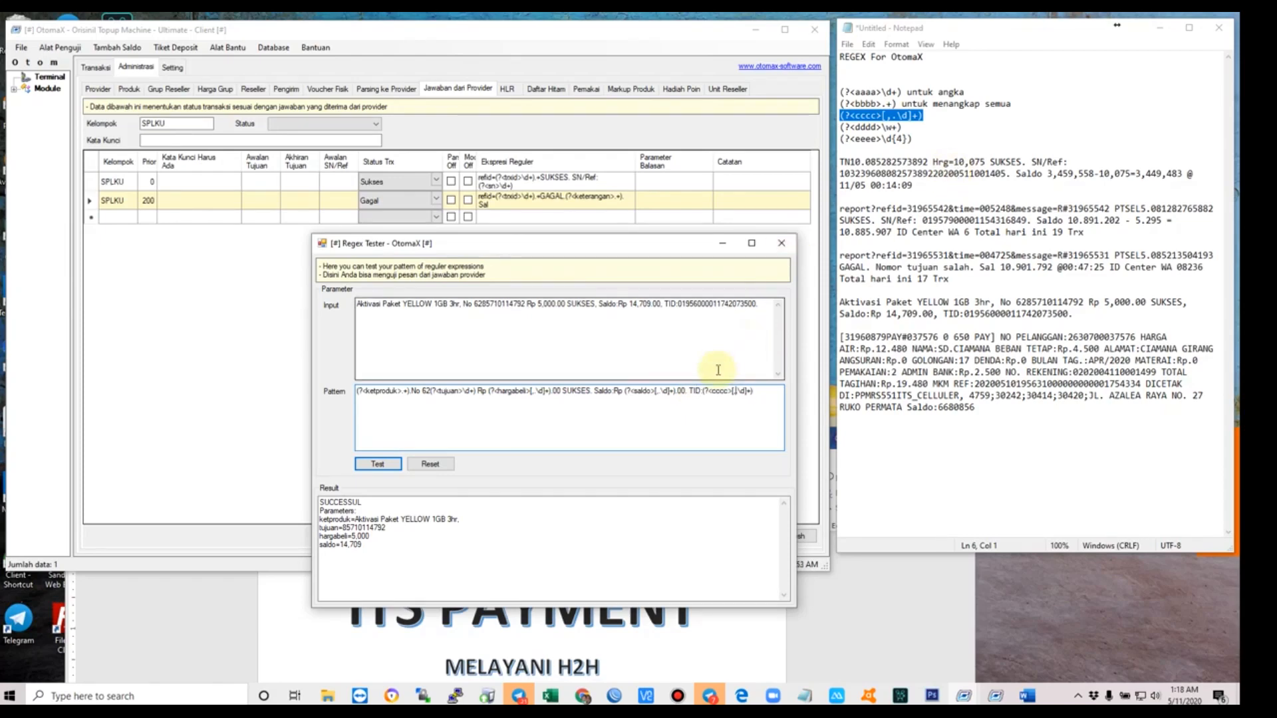
key(BackSpace)
key(BackSpace)
key(BackSpace)
key(BackSpace)
key(BackSpace)
text(sn)
click(377, 463)
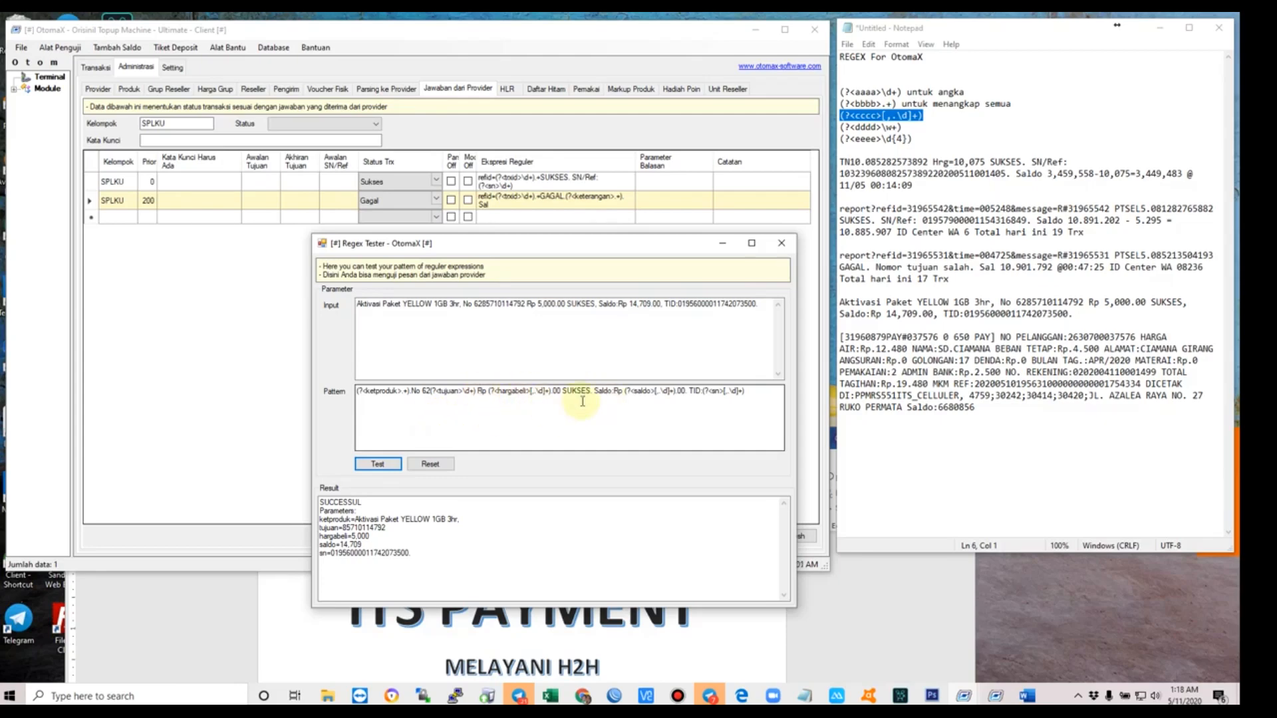
Copy the complete tested pattern into the regular expression of a new provider reply row.
drag(744, 392, 369, 390)
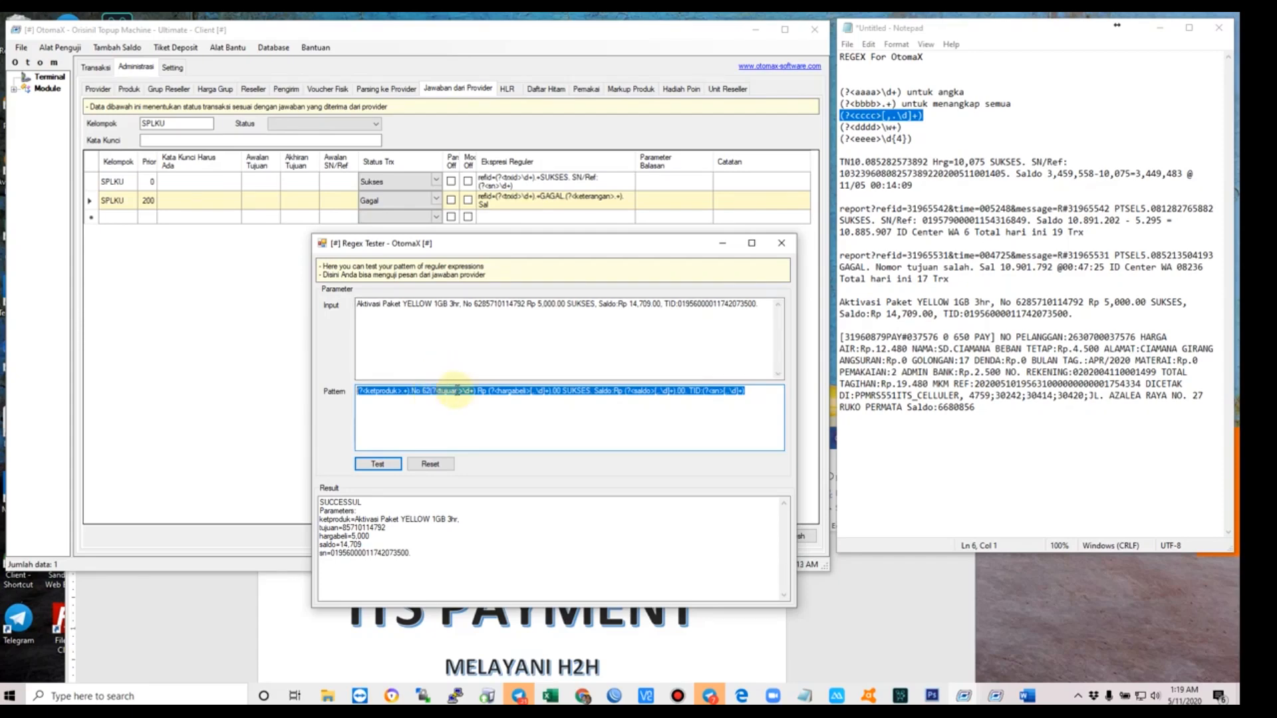
click(602, 397)
drag(748, 395, 287, 393)
key(ctrl+c)
click(283, 336)
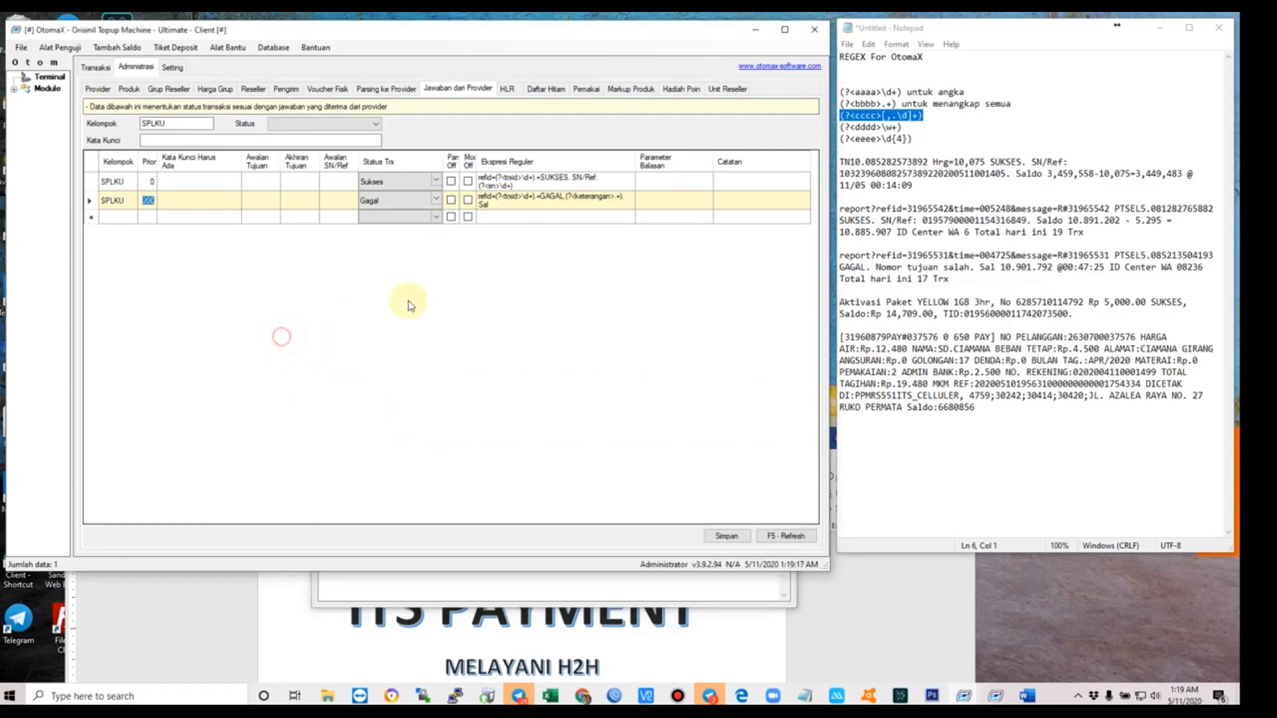
click(506, 217)
key(ctrl+v)
Give the new Sukses row the group SPLKU and the reply parameter tujuan=0[tujuan].
click(133, 218)
text(SP)
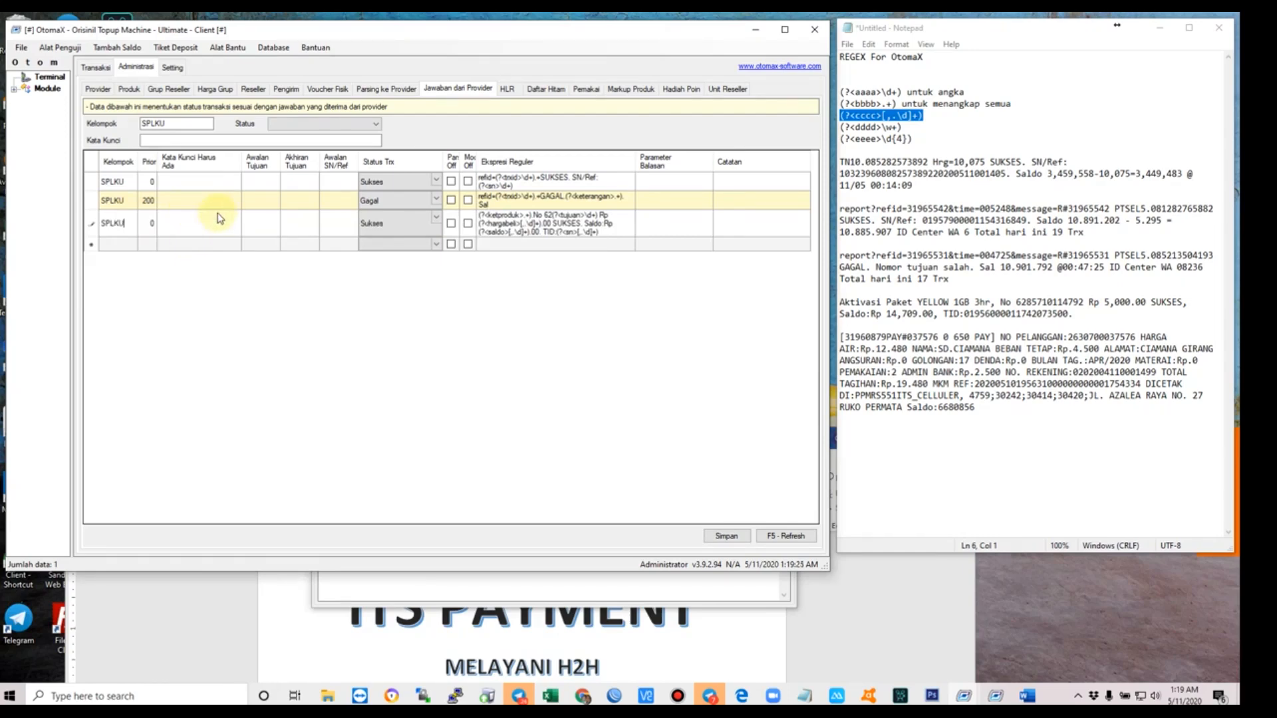
click(663, 232)
text(tujuan=0[tujuan)
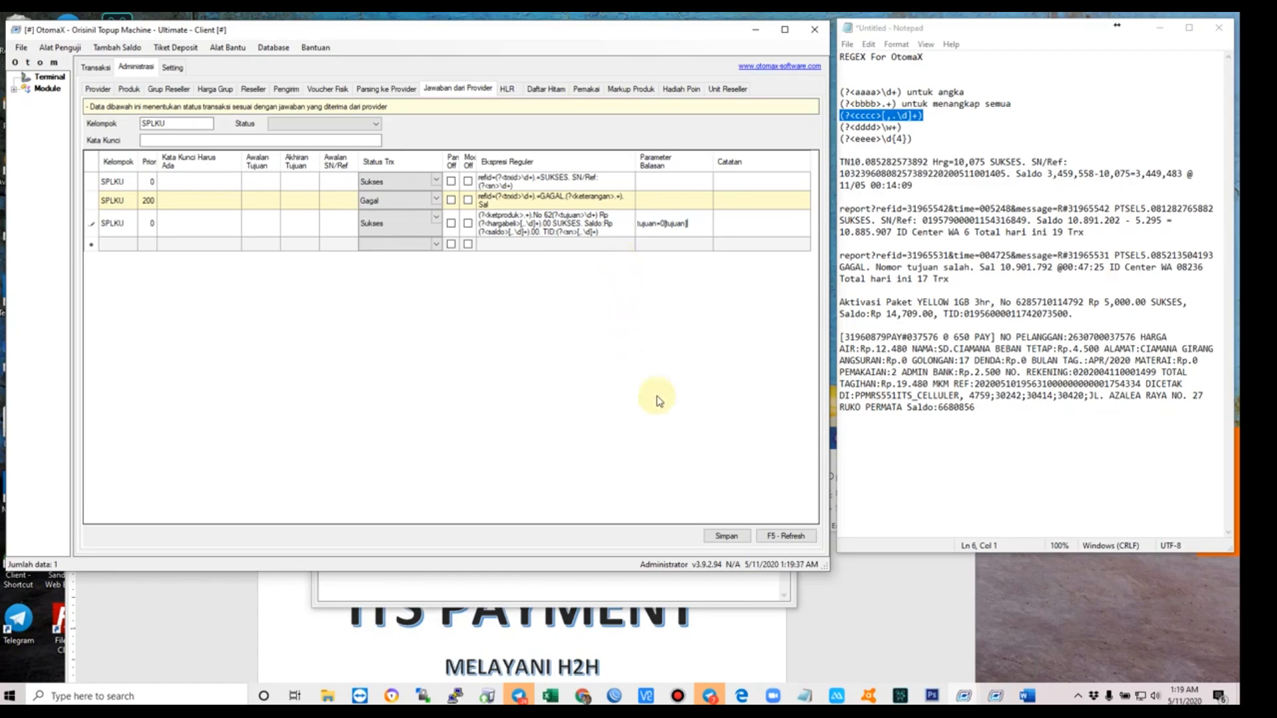
Save the new Sukses rule and check its reply parameter and regular expression.
click(727, 536)
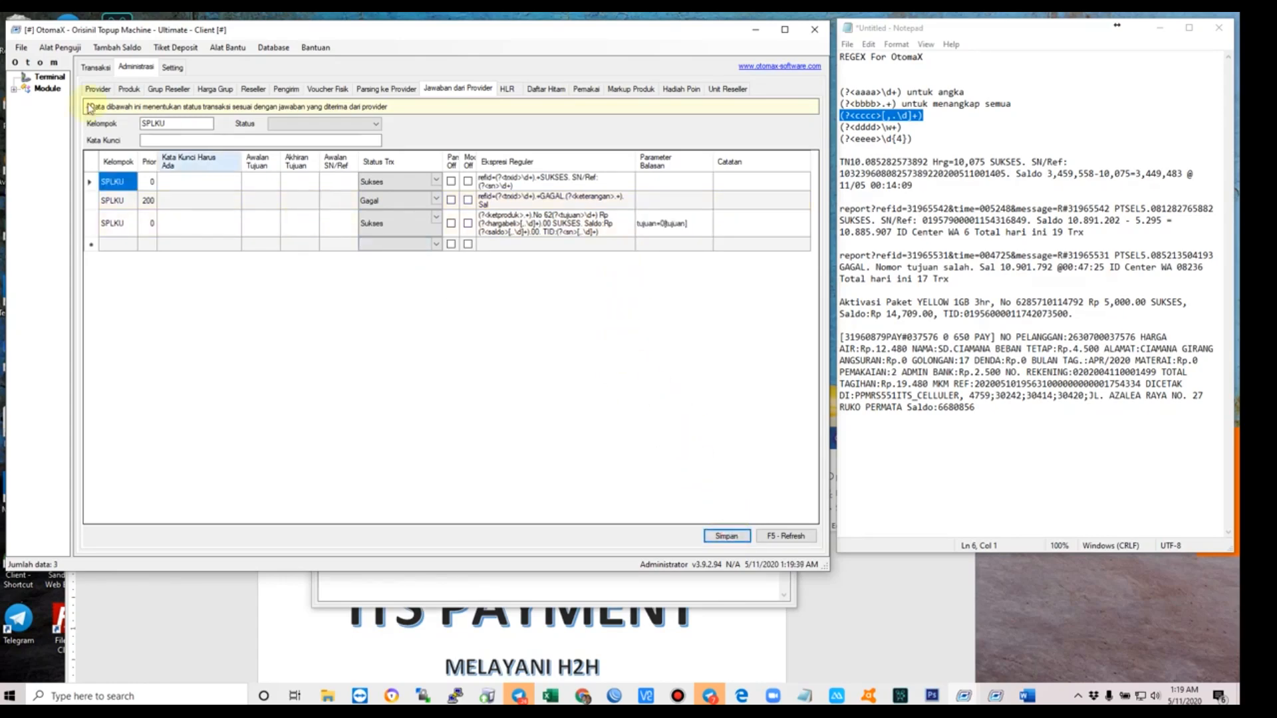
click(675, 224)
click(662, 230)
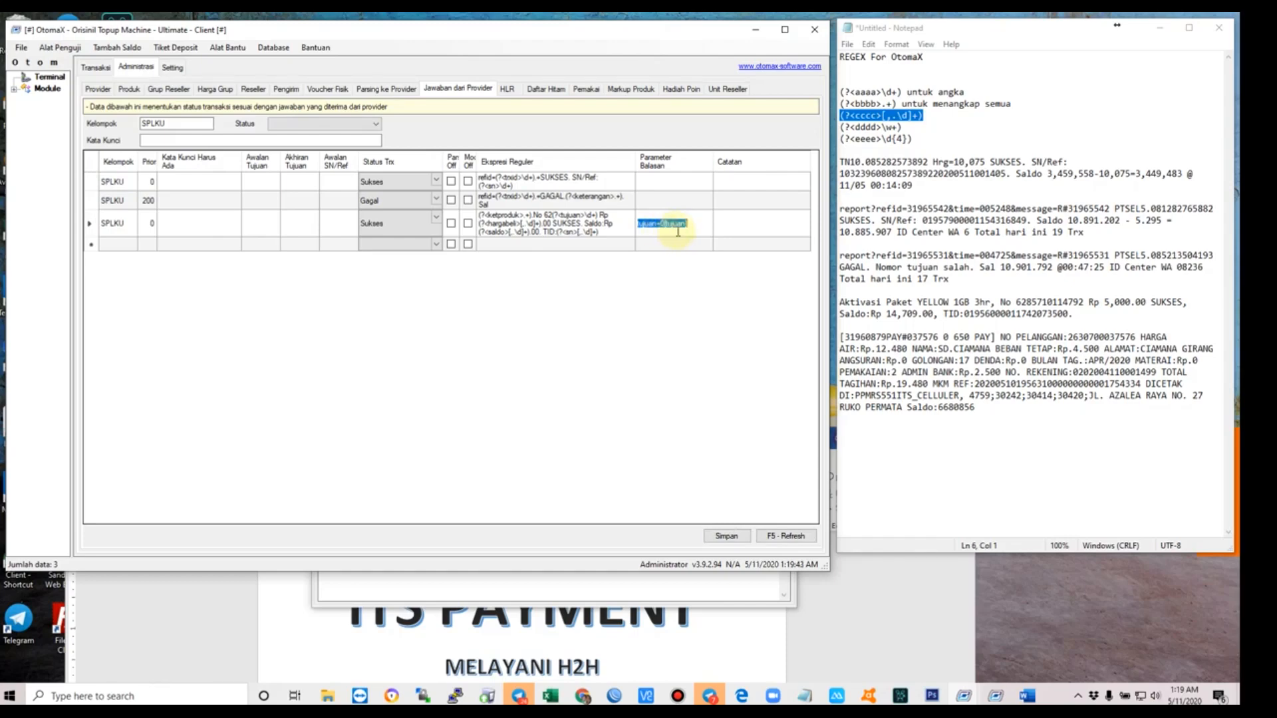
click(592, 234)
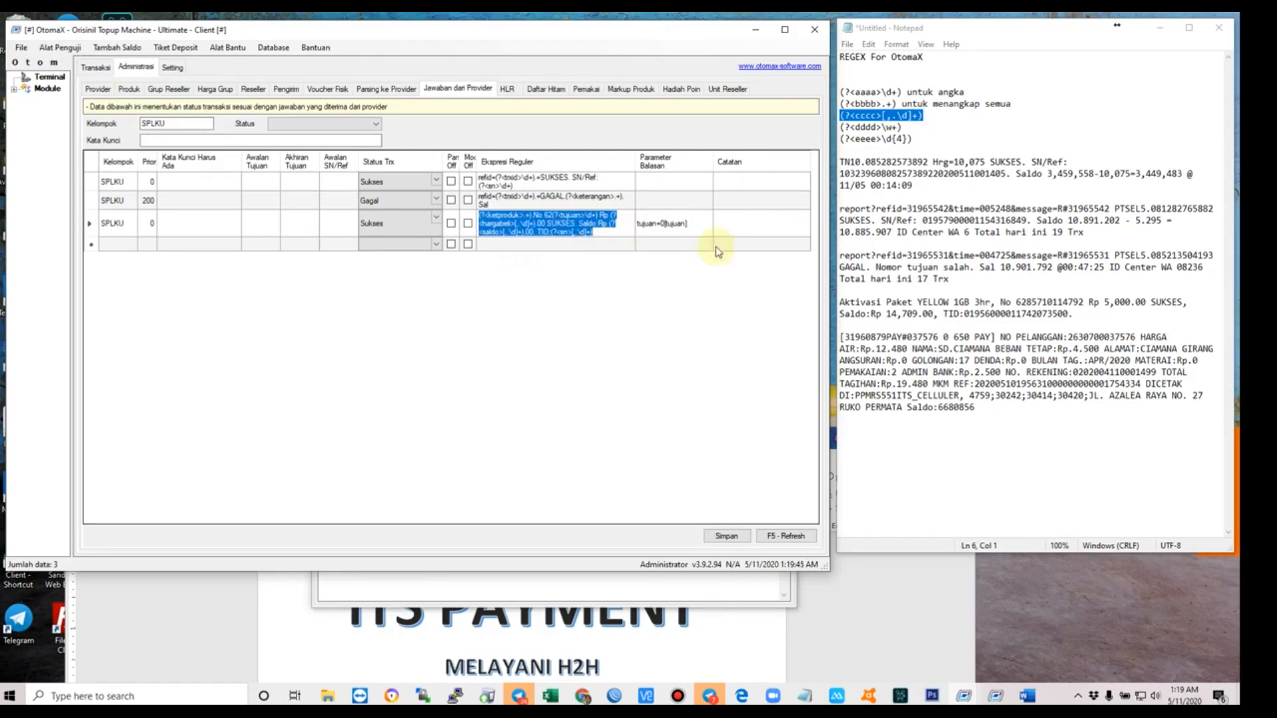
Replace the Regex Tester input with the water bill payment reply from the notes and clear the old pattern.
click(590, 584)
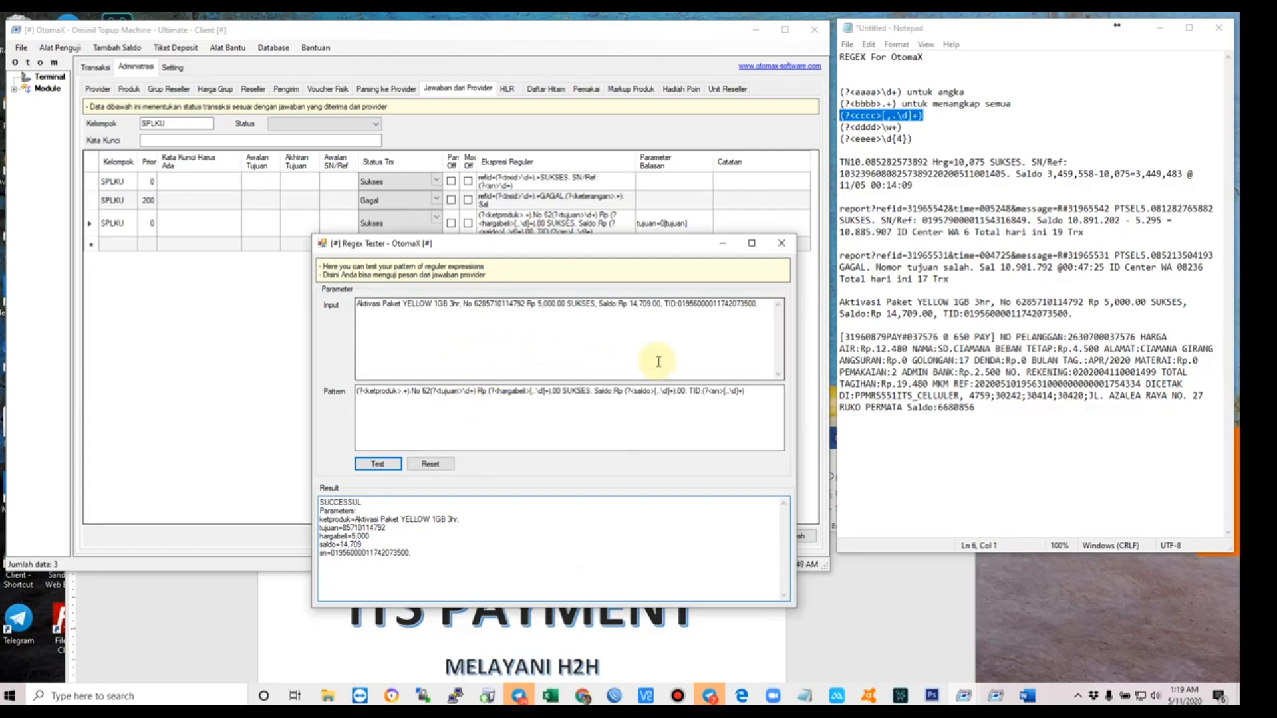
click(917, 326)
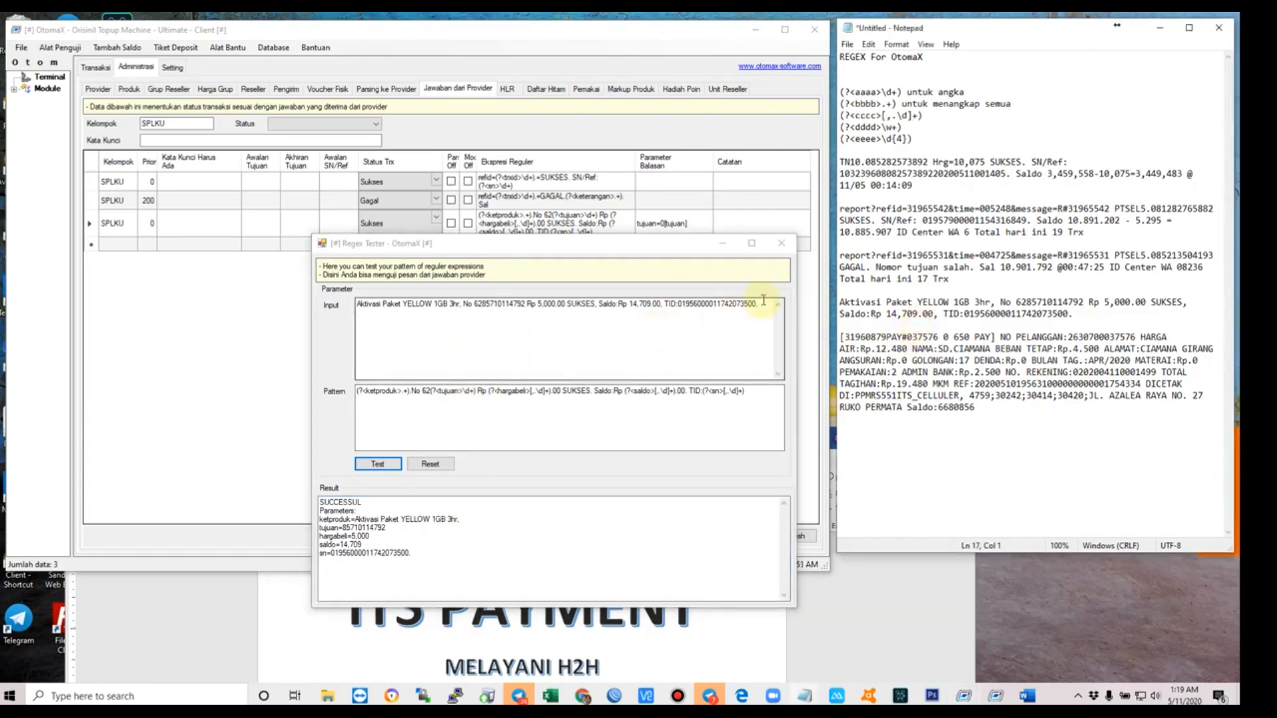
drag(761, 303, 348, 305)
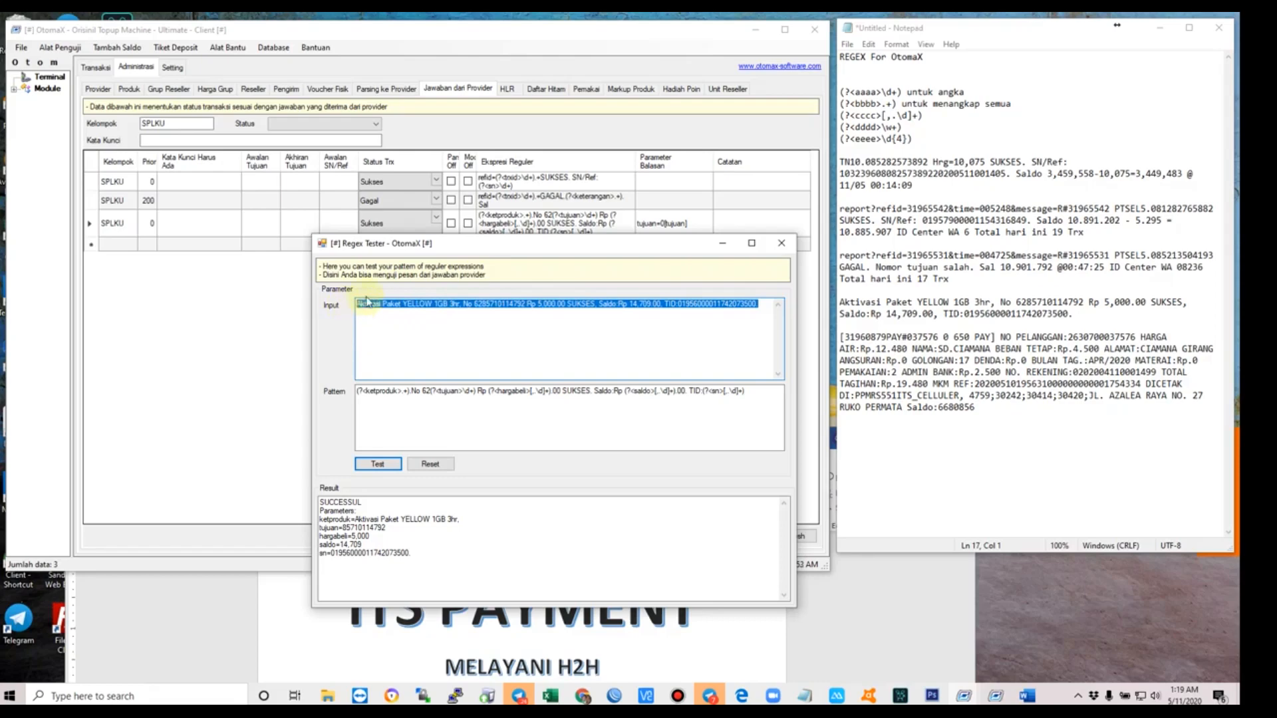
key(BackSpace)
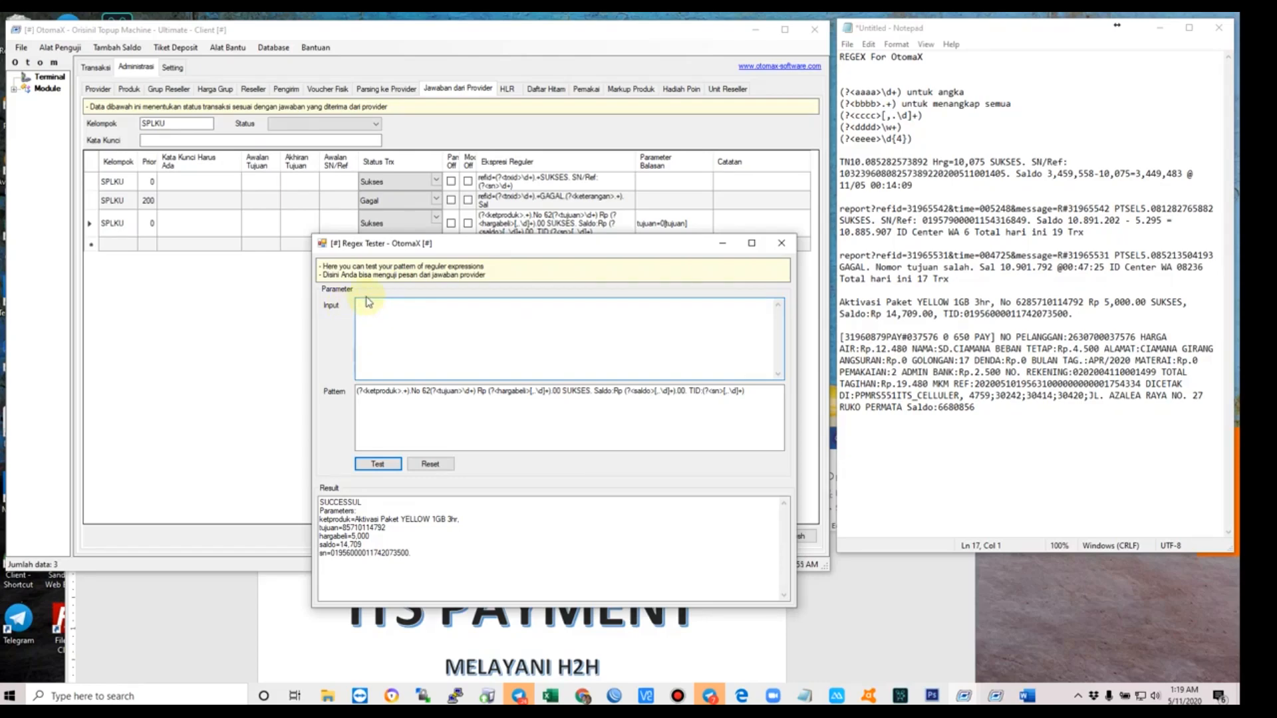
drag(987, 417, 839, 336)
key(ctrl+c)
click(607, 316)
key(ctrl+v)
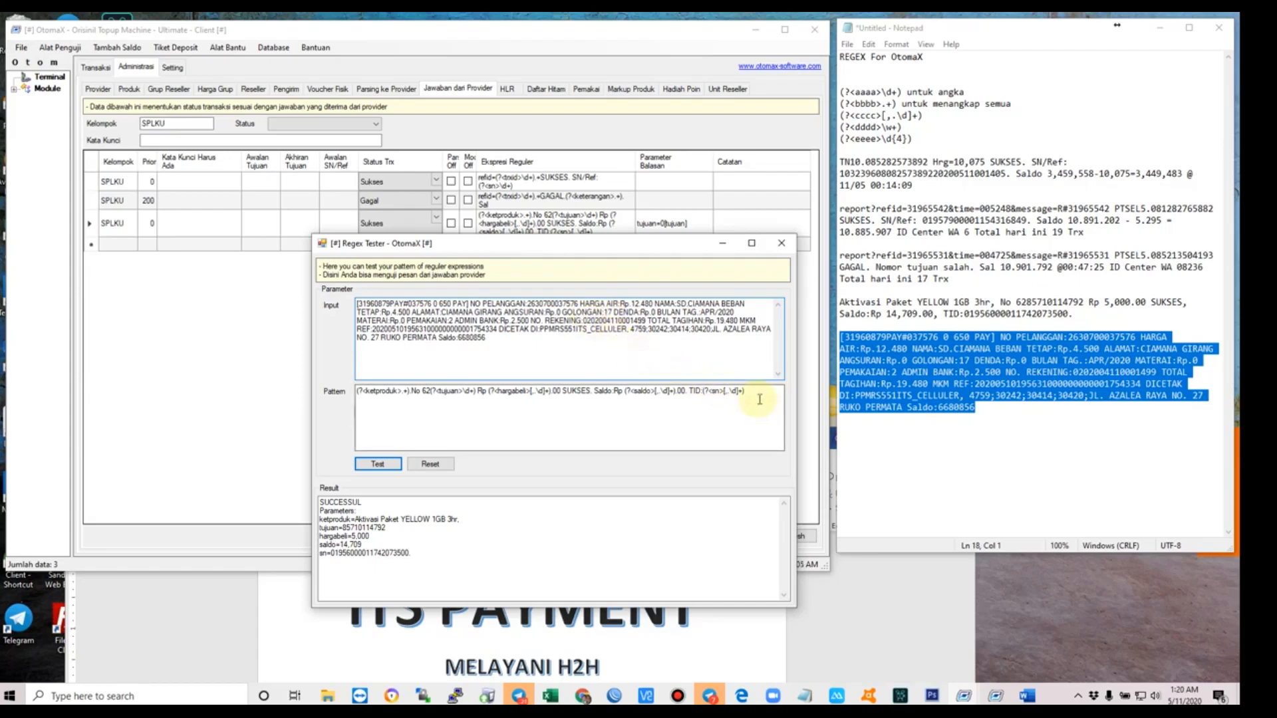
drag(745, 393, 322, 396)
key(BackSpace)
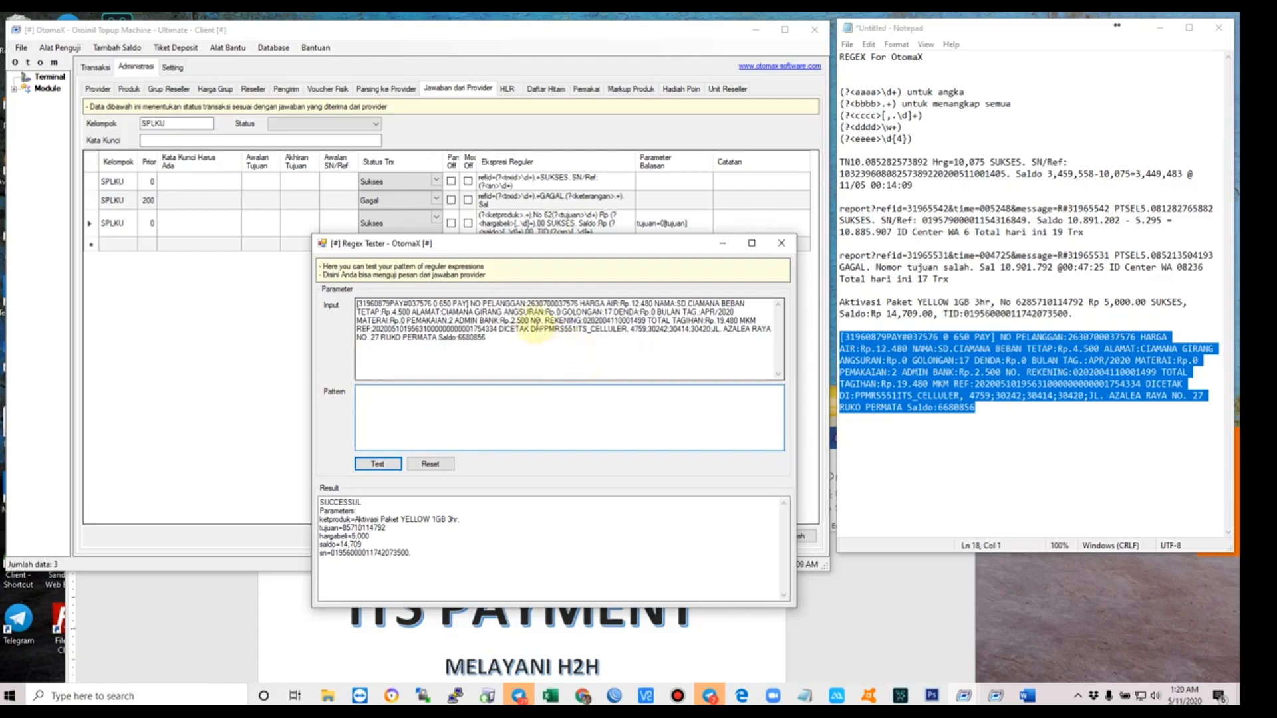
Examine the bill reply for the values to capture, such as transaction ID, customer number, name, billing month, bill total and reference.
drag(389, 305, 369, 305)
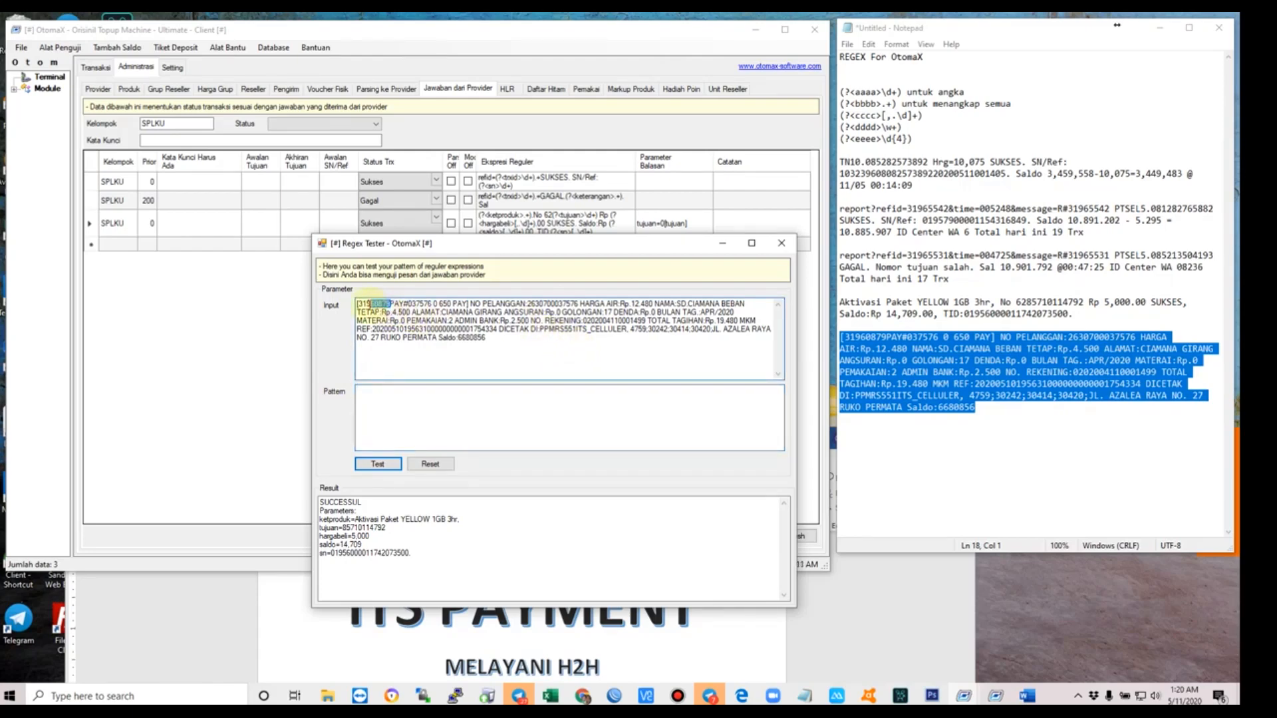
click(389, 304)
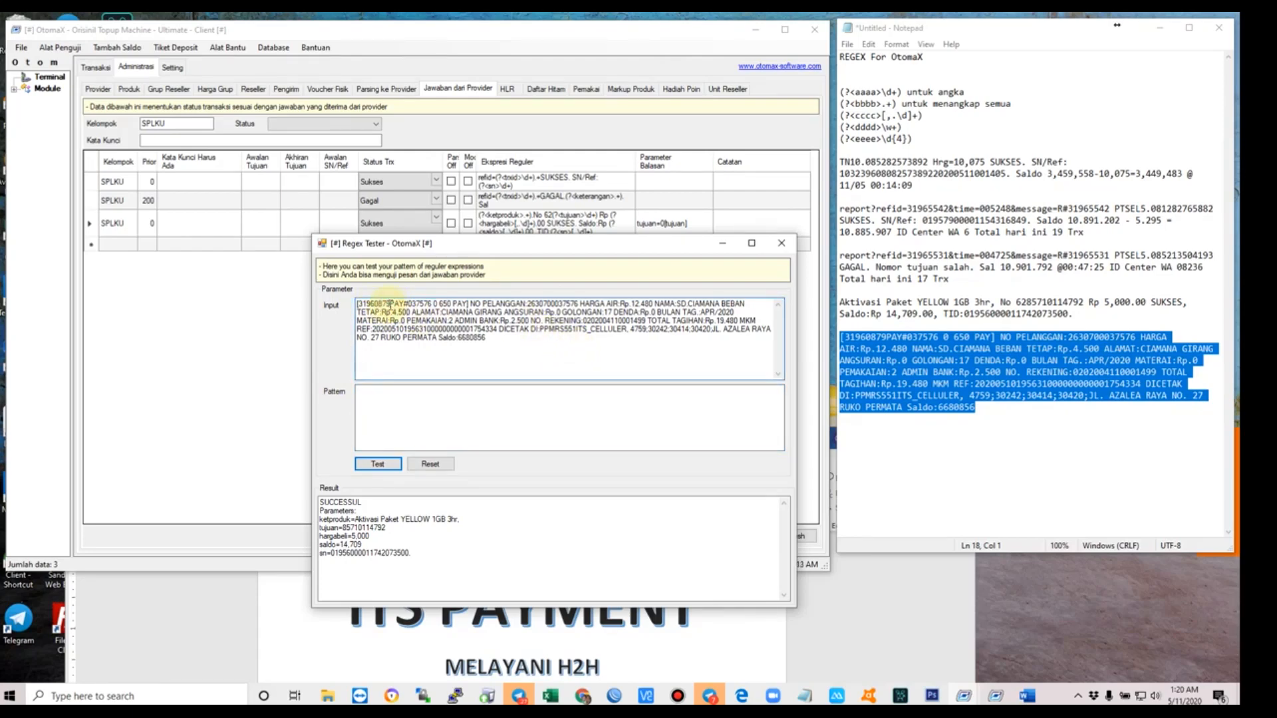
drag(390, 304, 362, 305)
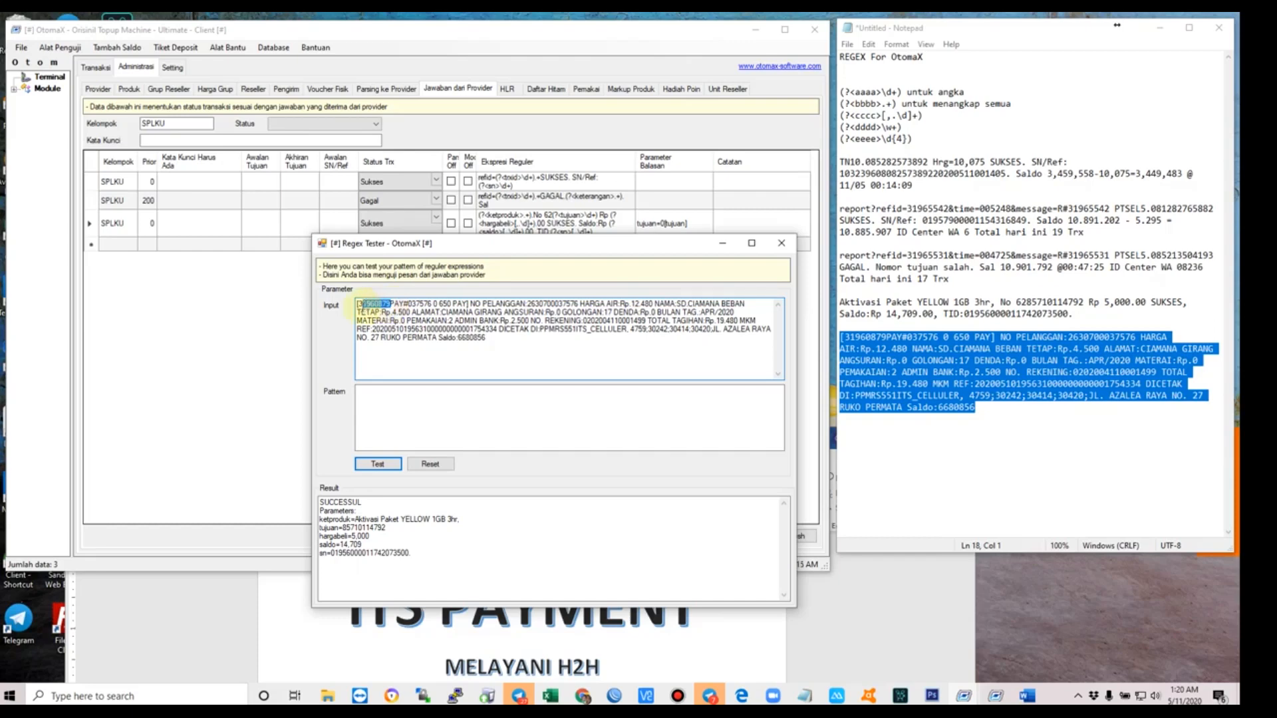
drag(528, 304, 570, 304)
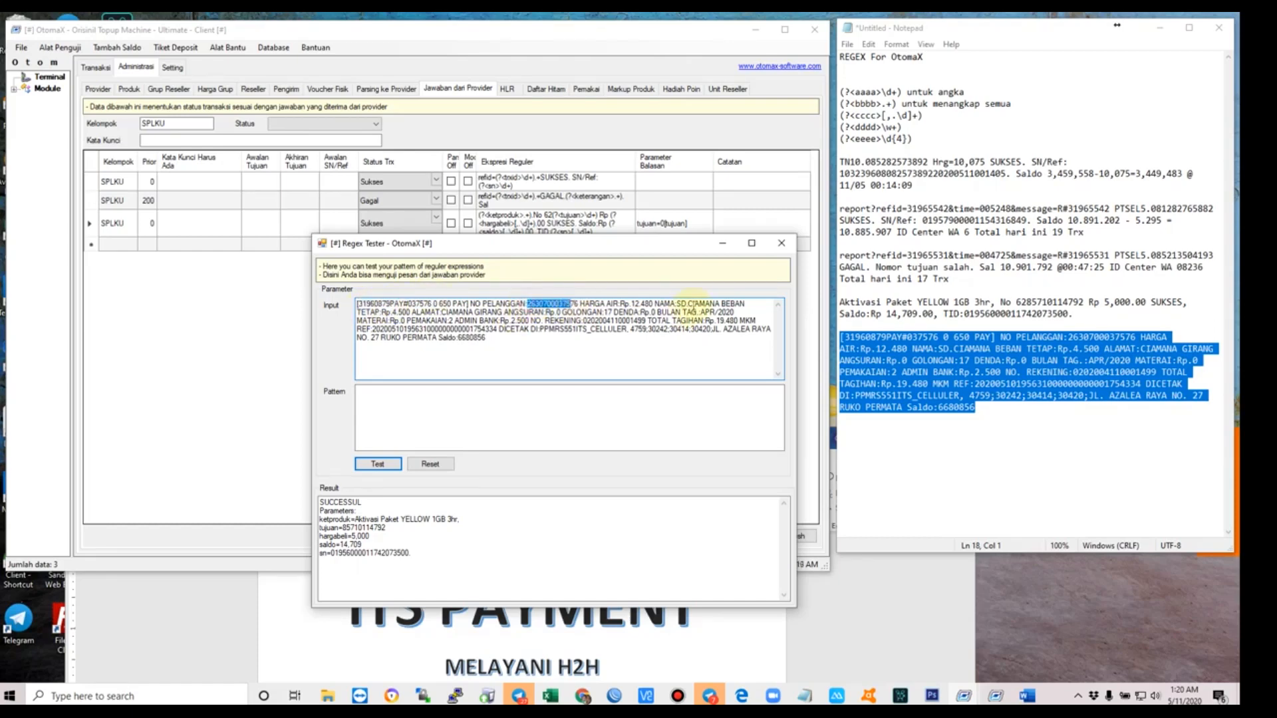
drag(676, 304, 722, 304)
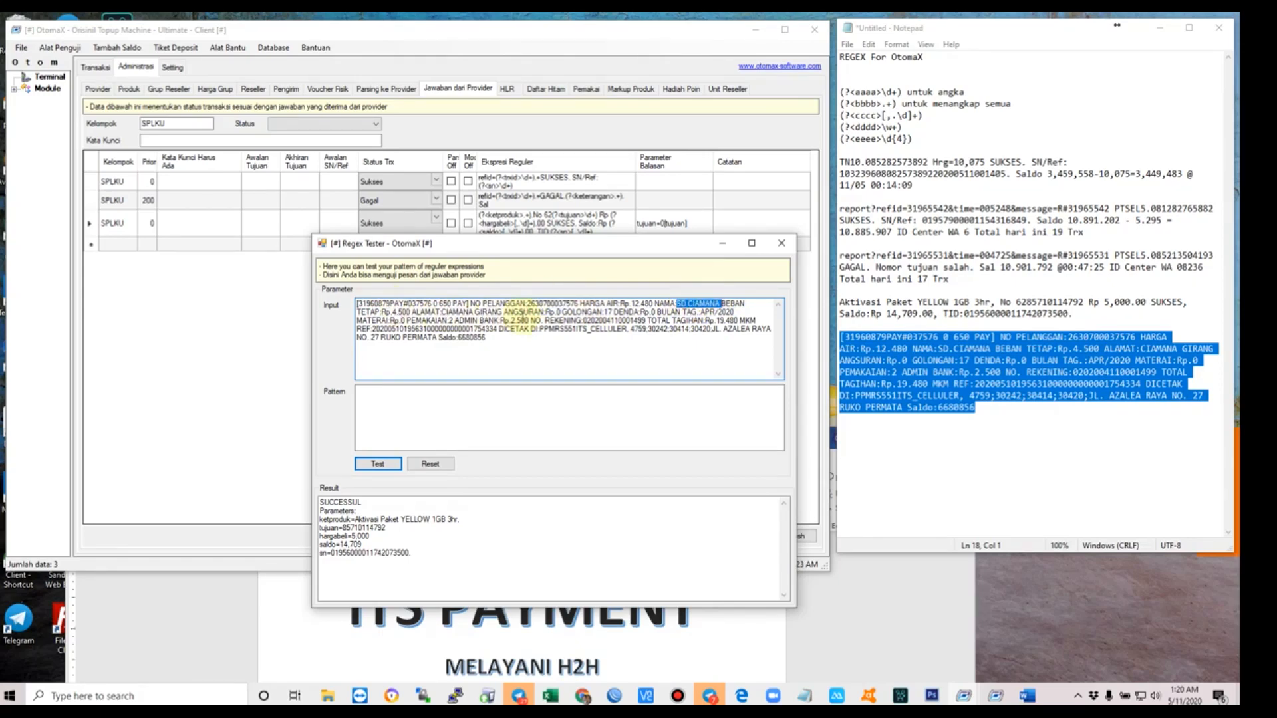
drag(702, 313, 735, 313)
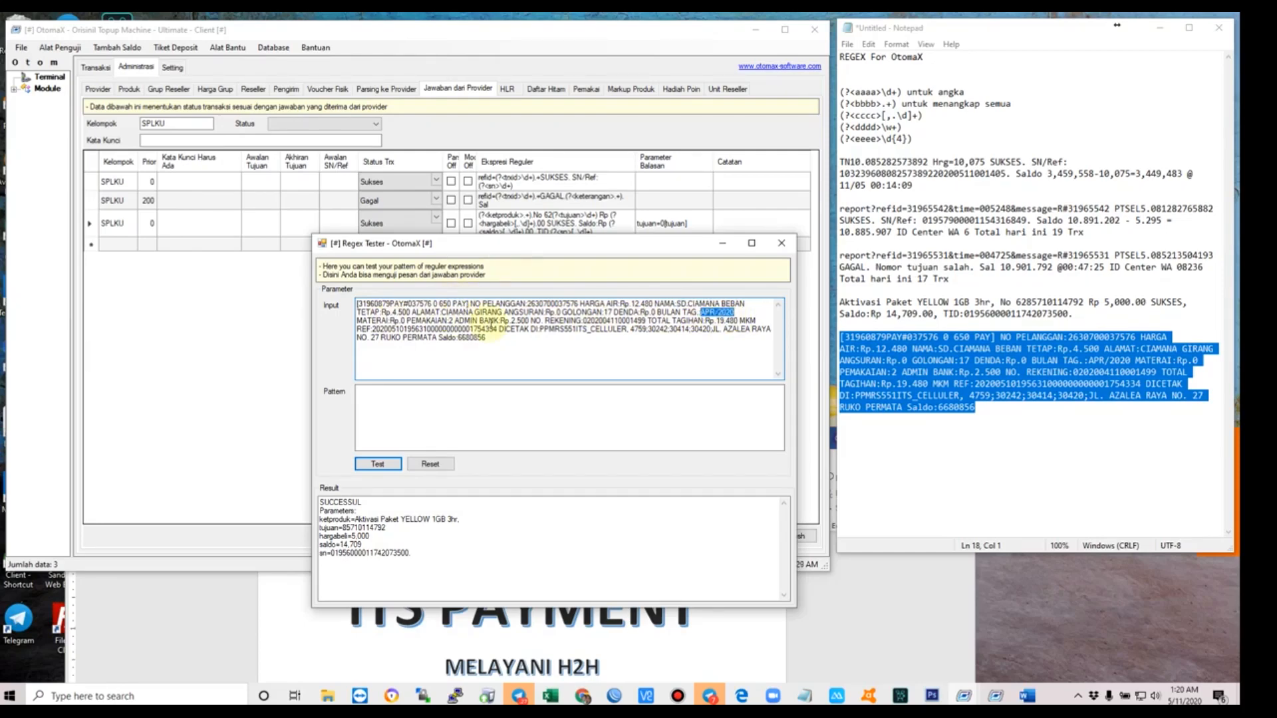
mouse_move(550, 320)
mouse_down()
mouse_move(582, 321)
mouse_move(566, 321)
mouse_up()
drag(688, 321, 700, 321)
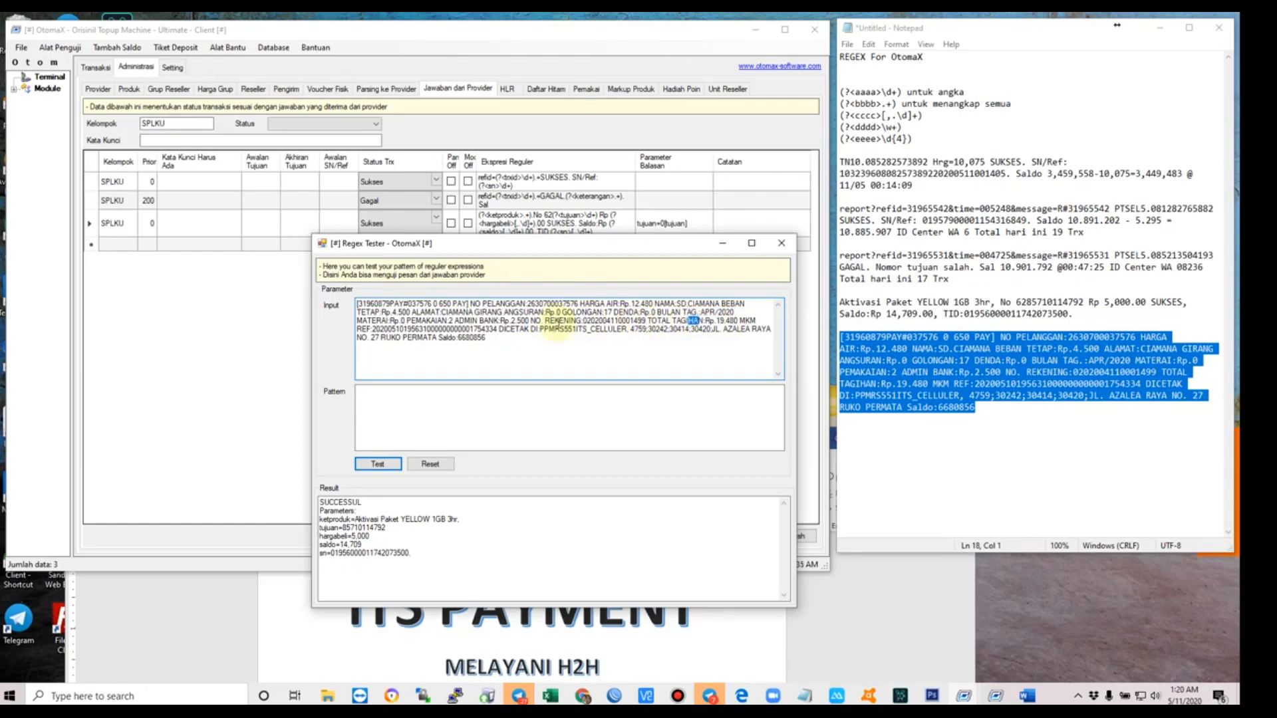
drag(370, 329, 354, 329)
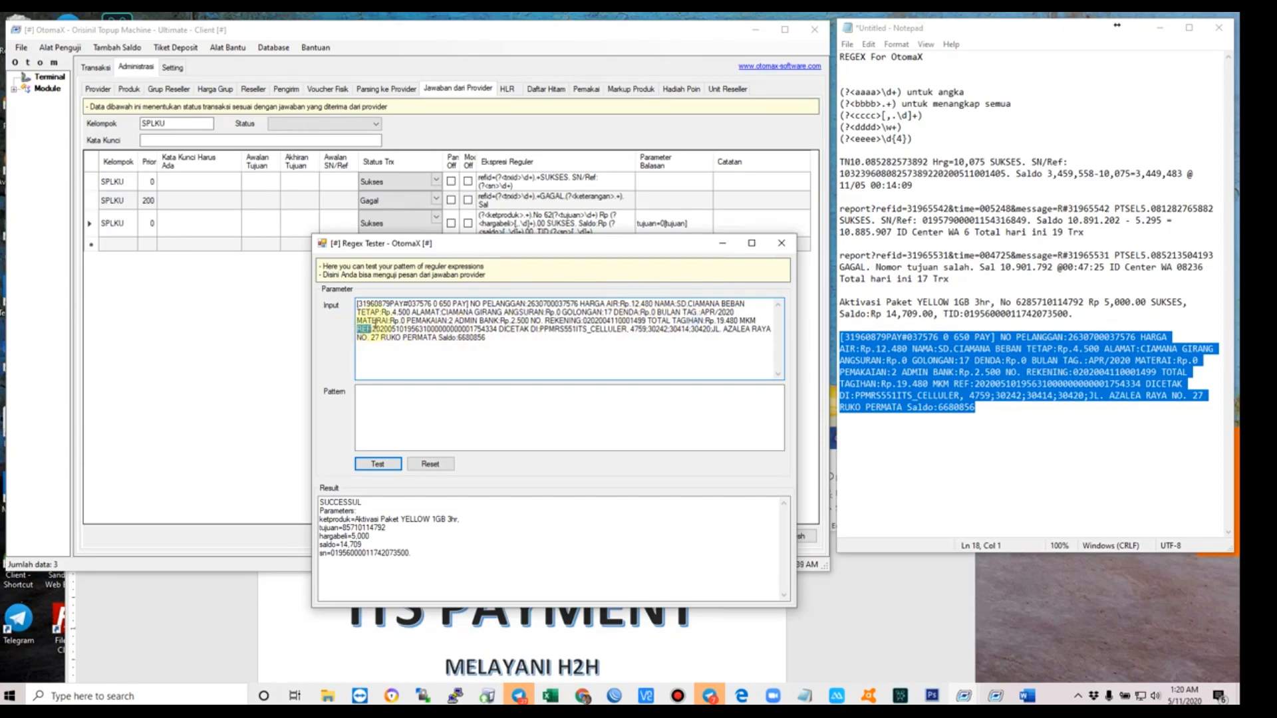
Start the pattern with "\D*" followed by the digit group "(?<aaaa>\d+)" from the notes, and test it.
click(373, 389)
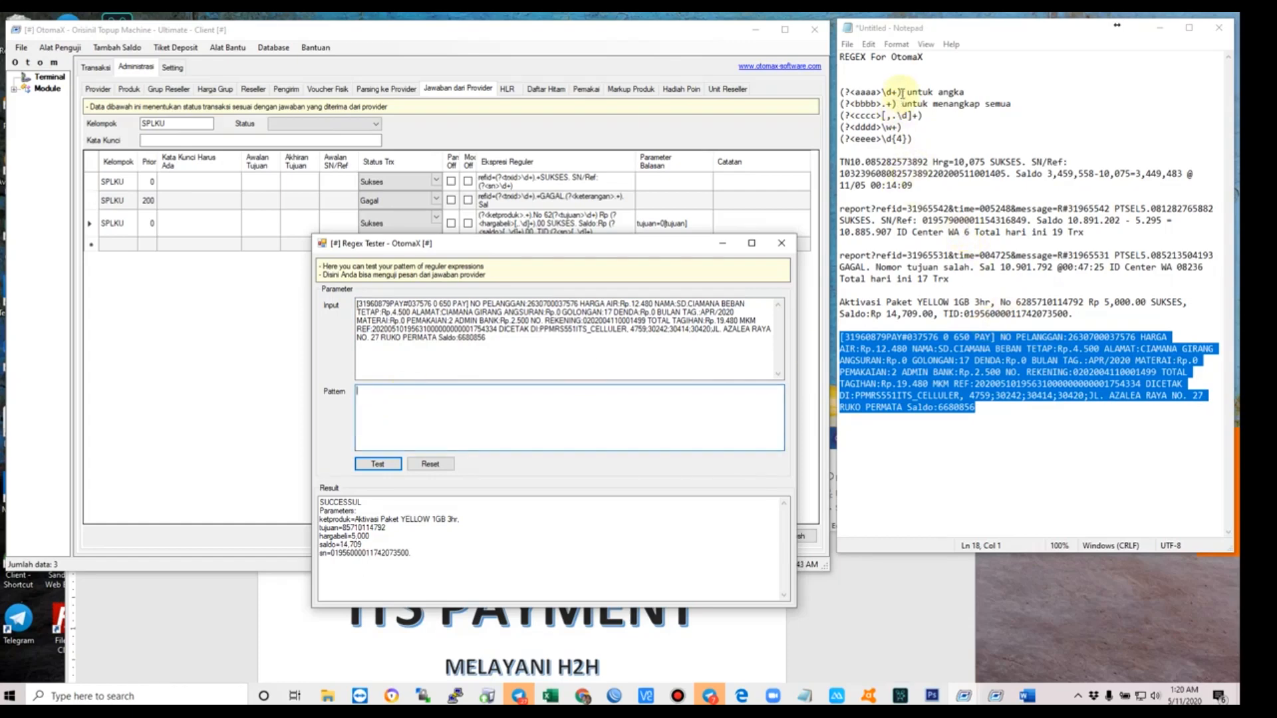
drag(902, 92, 840, 93)
click(375, 390)
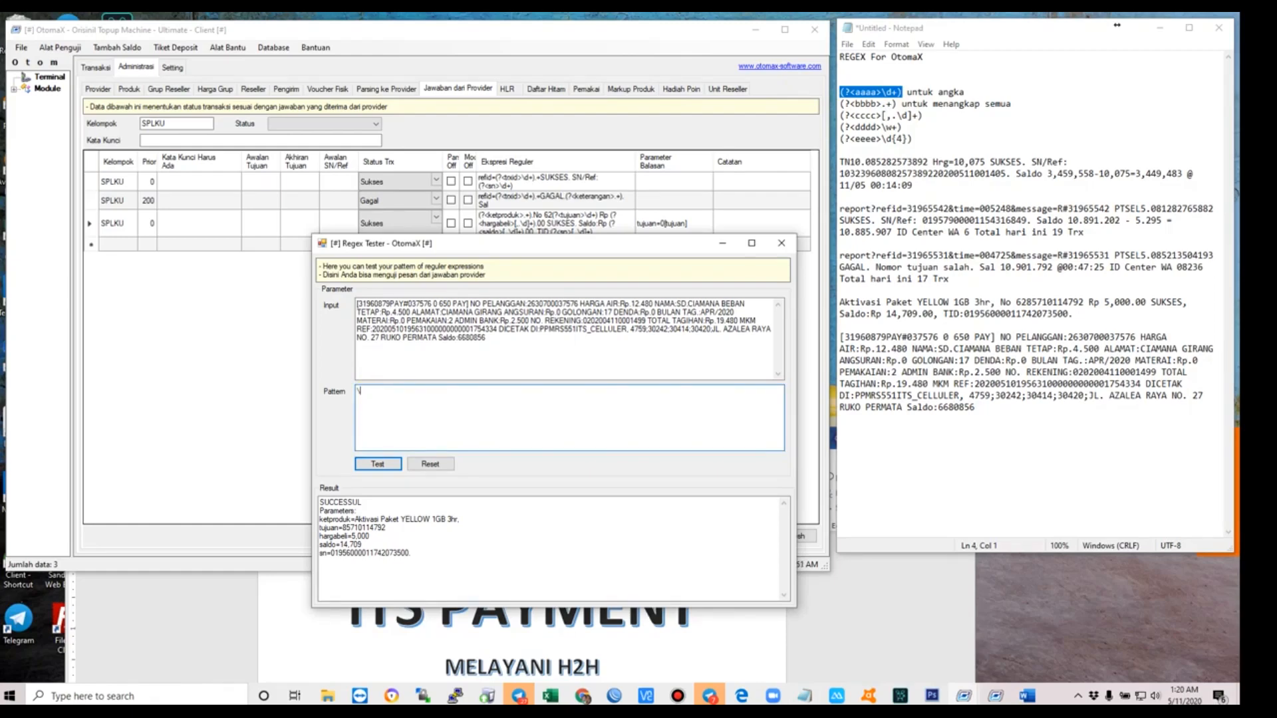
text(\D*)
key(ctrl+v)
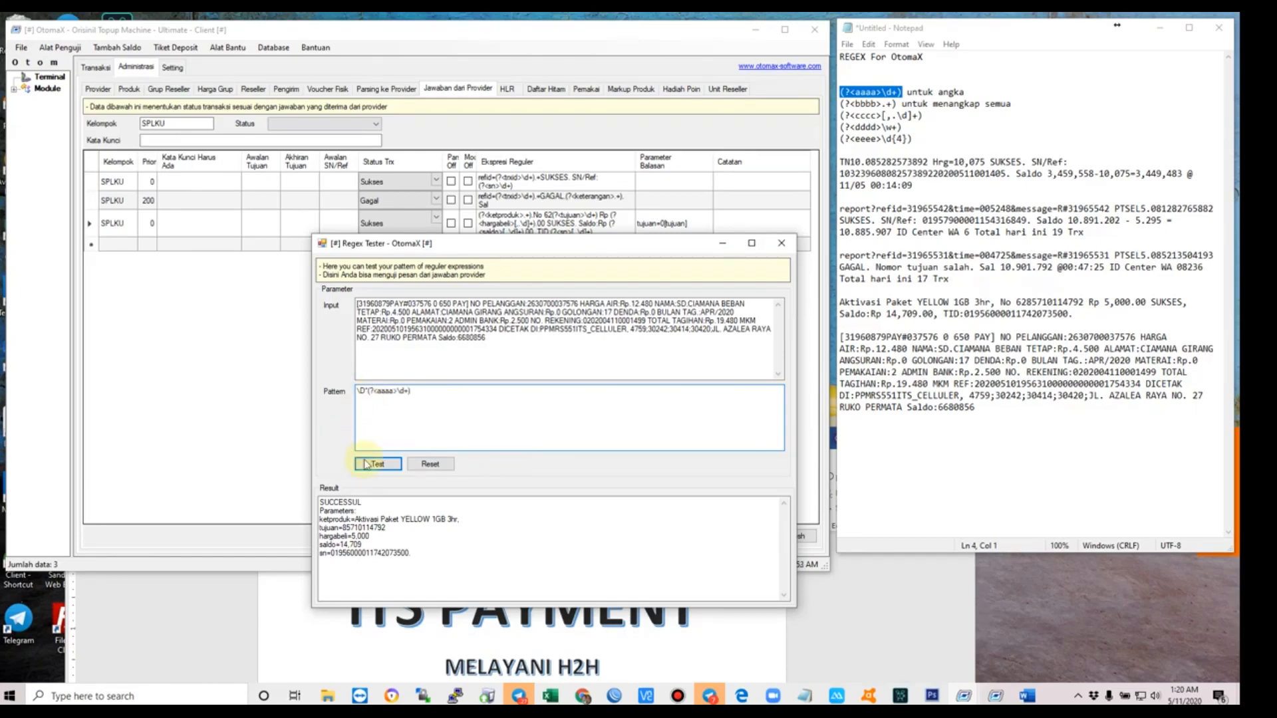
click(386, 462)
Rename the pattern's digit group to trxid and test it again.
click(393, 393)
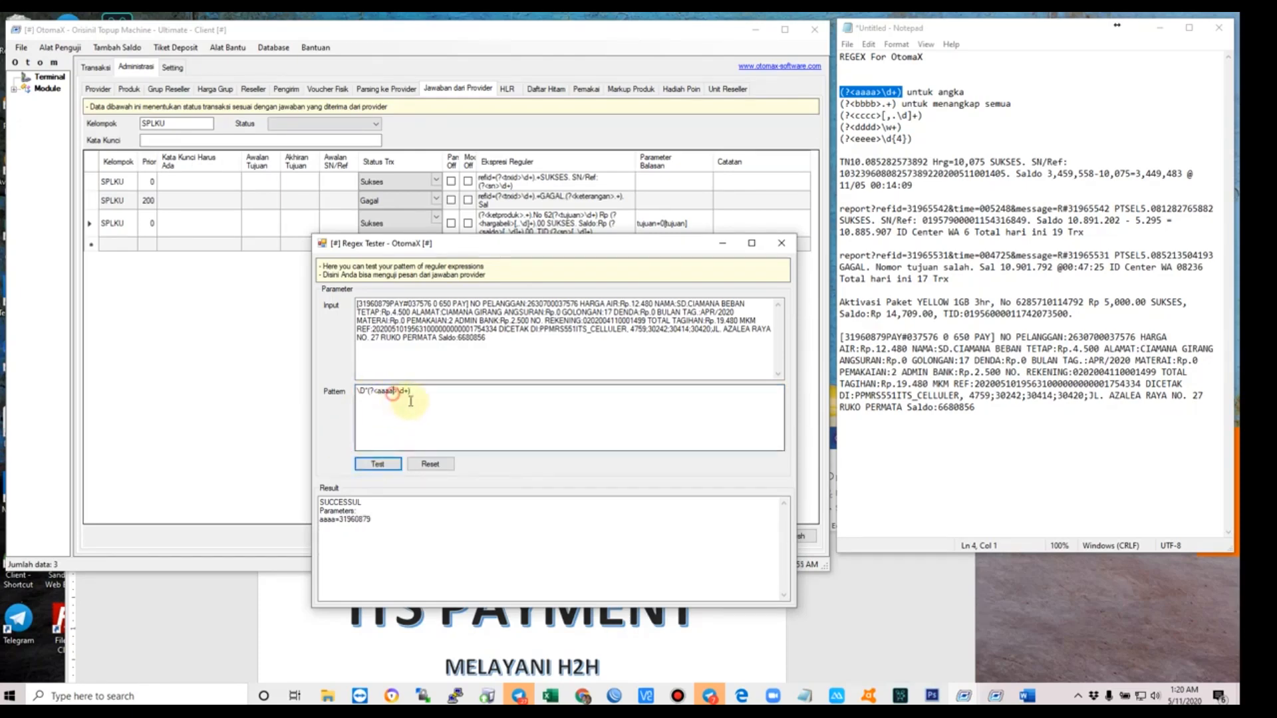
key(BackSpace)
key(BackSpace)
key(BackSpace)
key(BackSpace)
text(trxid)
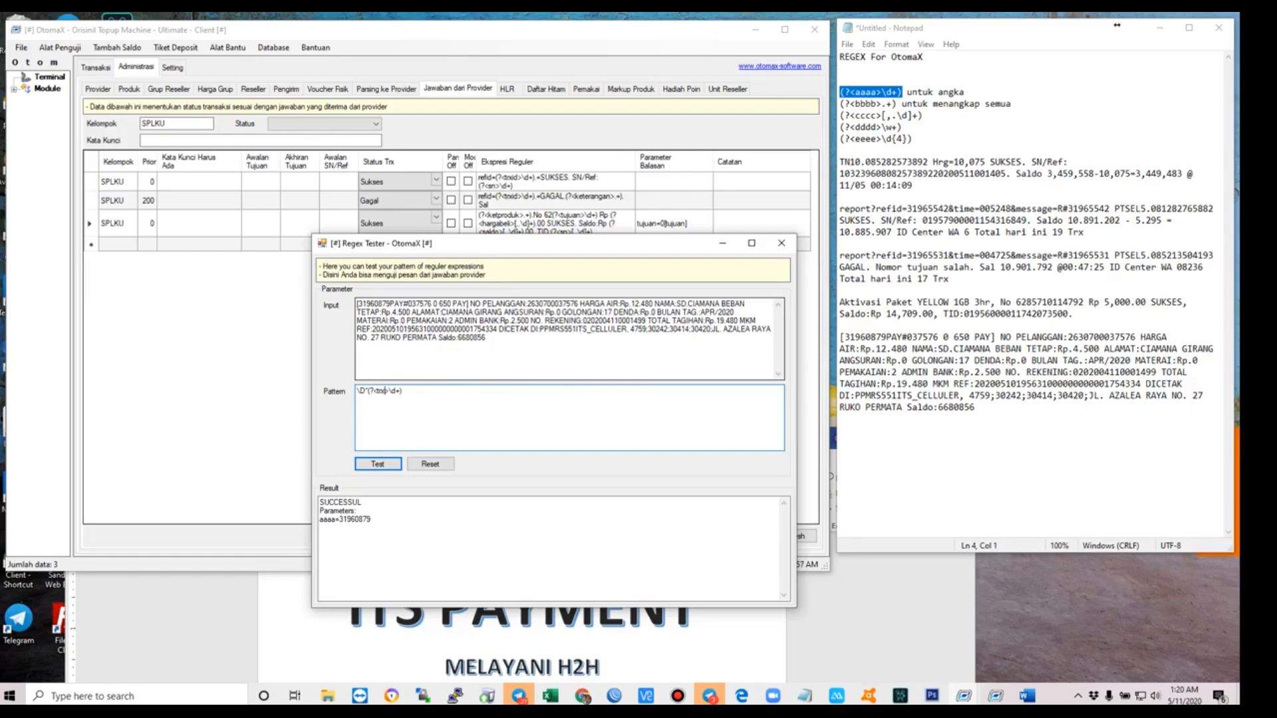
click(373, 464)
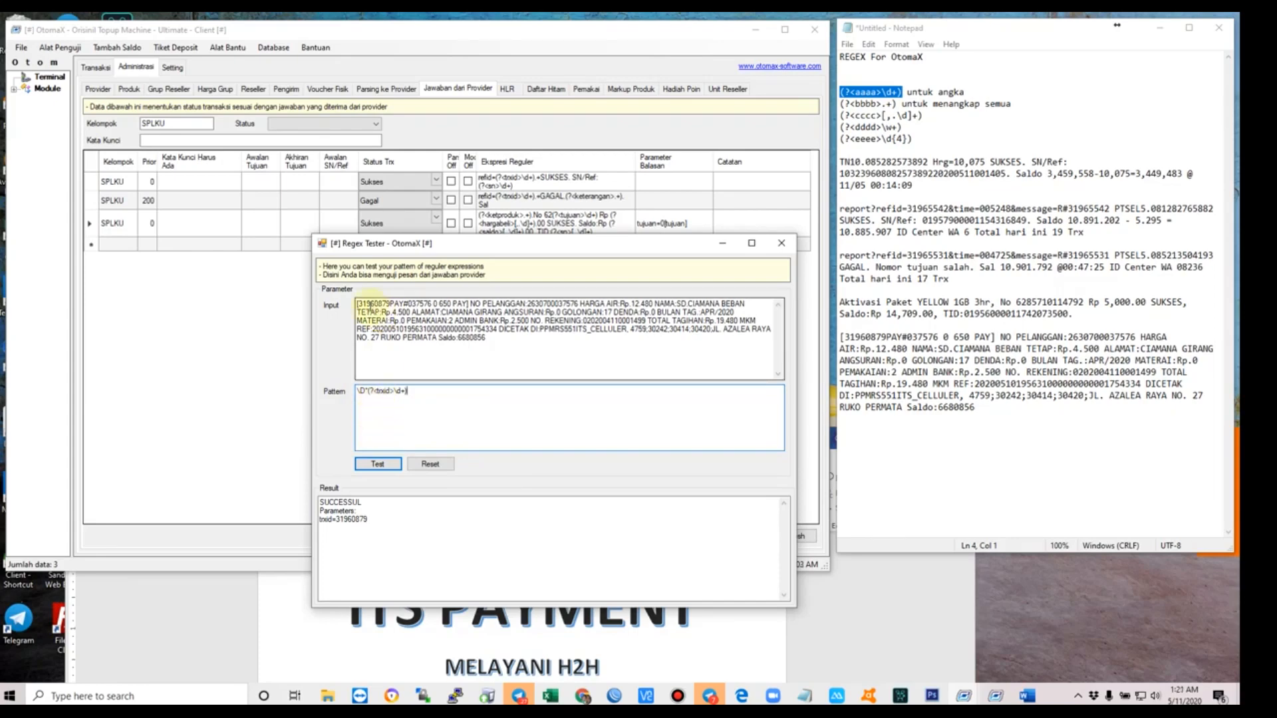
drag(357, 391, 368, 391)
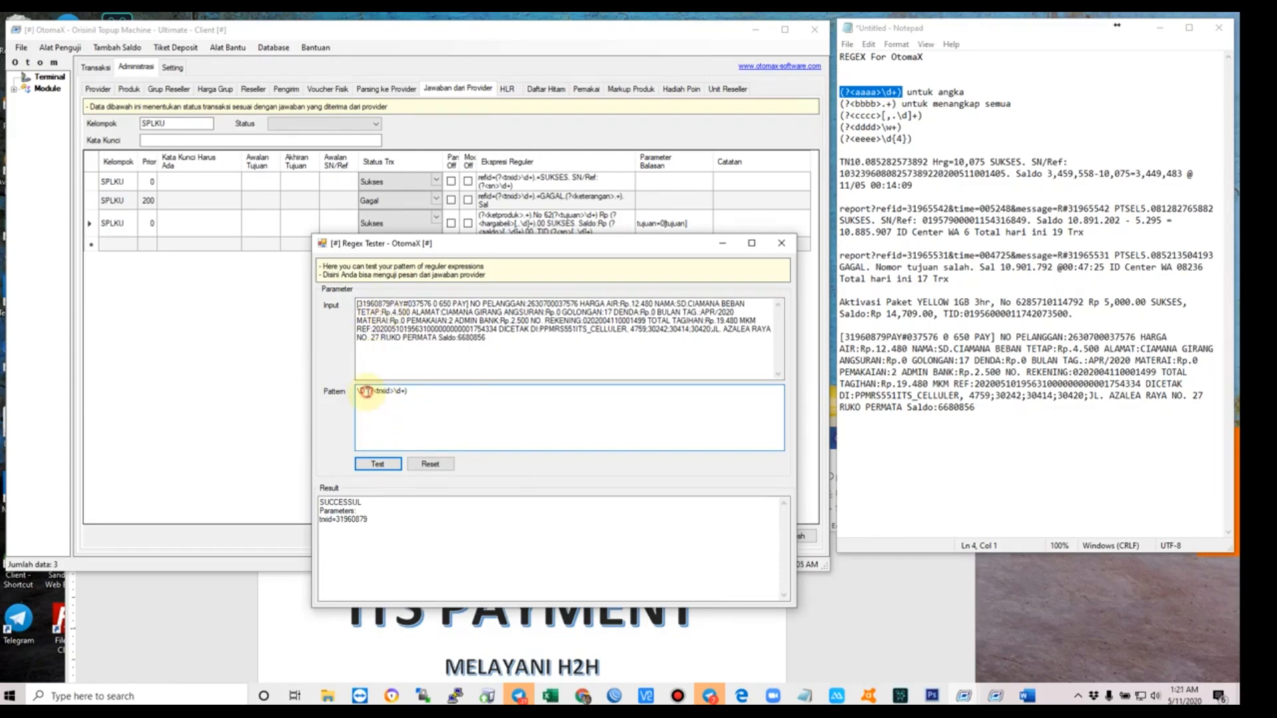
click(433, 394)
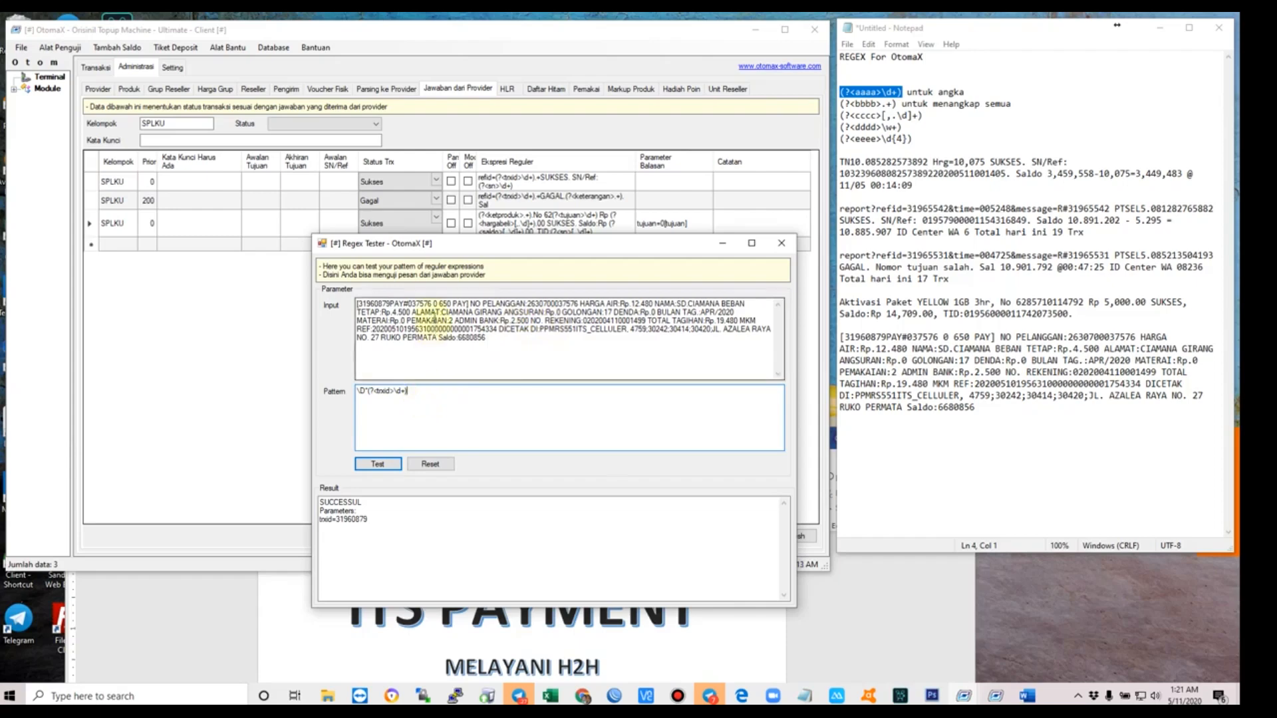
Append ".+GGAN:" to the pattern to skip ahead to the customer number.
drag(412, 303, 507, 301)
click(431, 394)
text(.+)
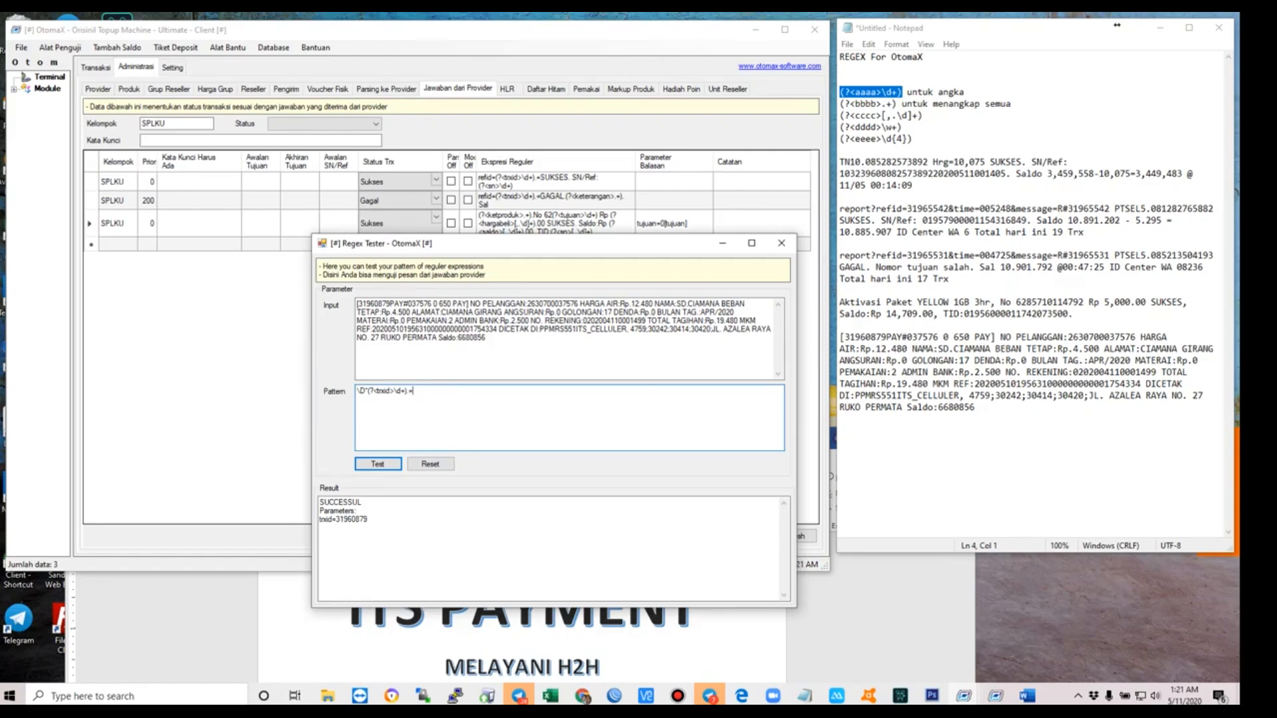
key(BackSpace)
key(BackSpace)
key(BackSpace)
Append "(?<idpel>\d+)" to the pattern to capture the customer number, and test it.
right_click(889, 94)
click(910, 135)
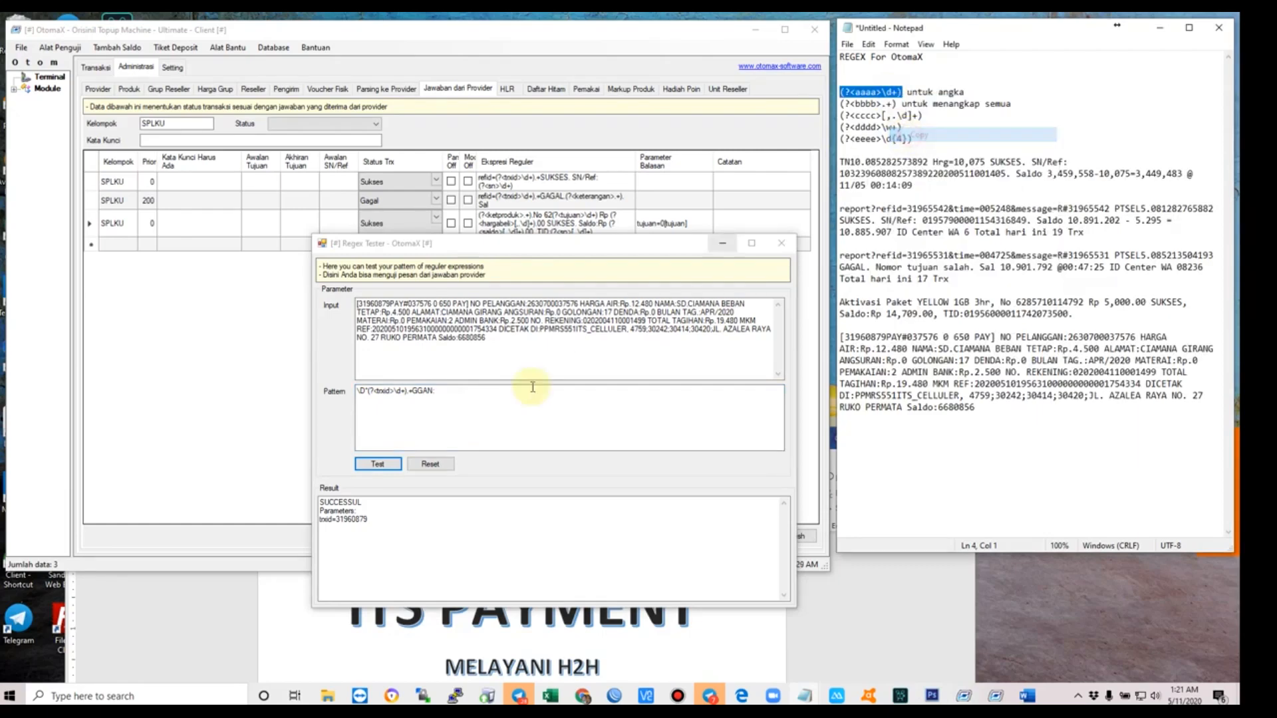
click(450, 393)
key(ctrl+v)
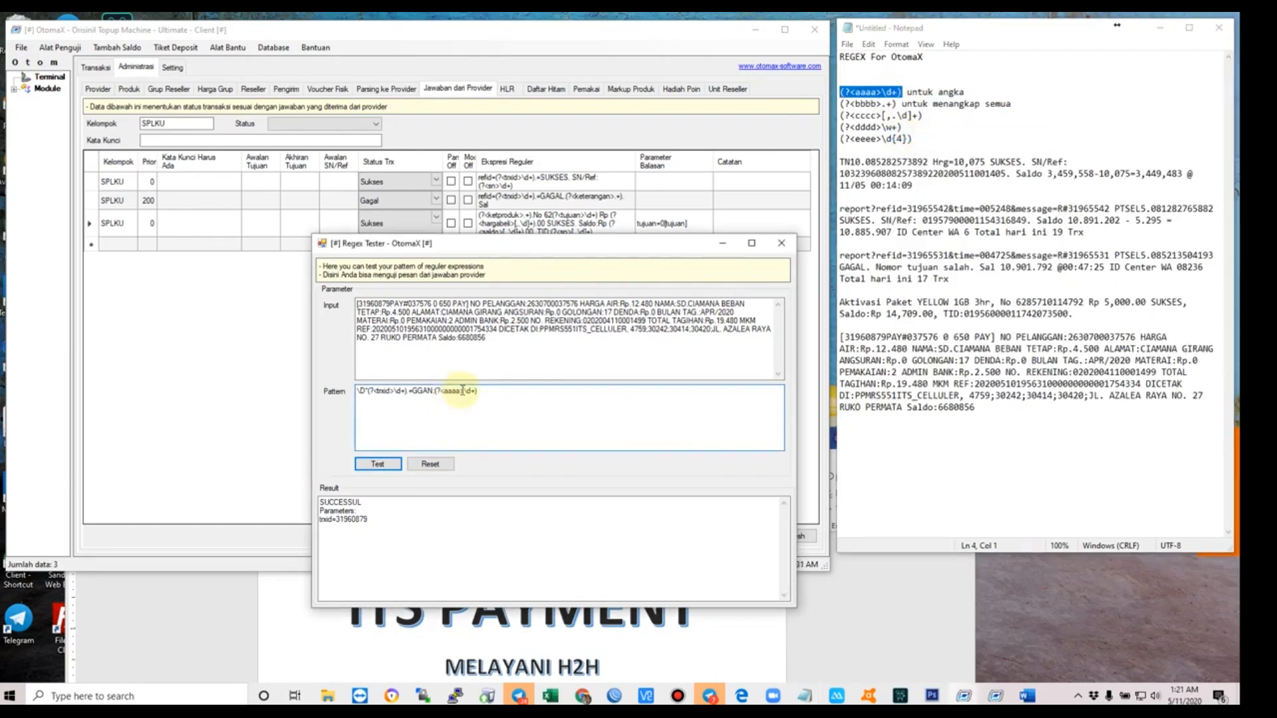
key(BackSpace)
text(idpel)
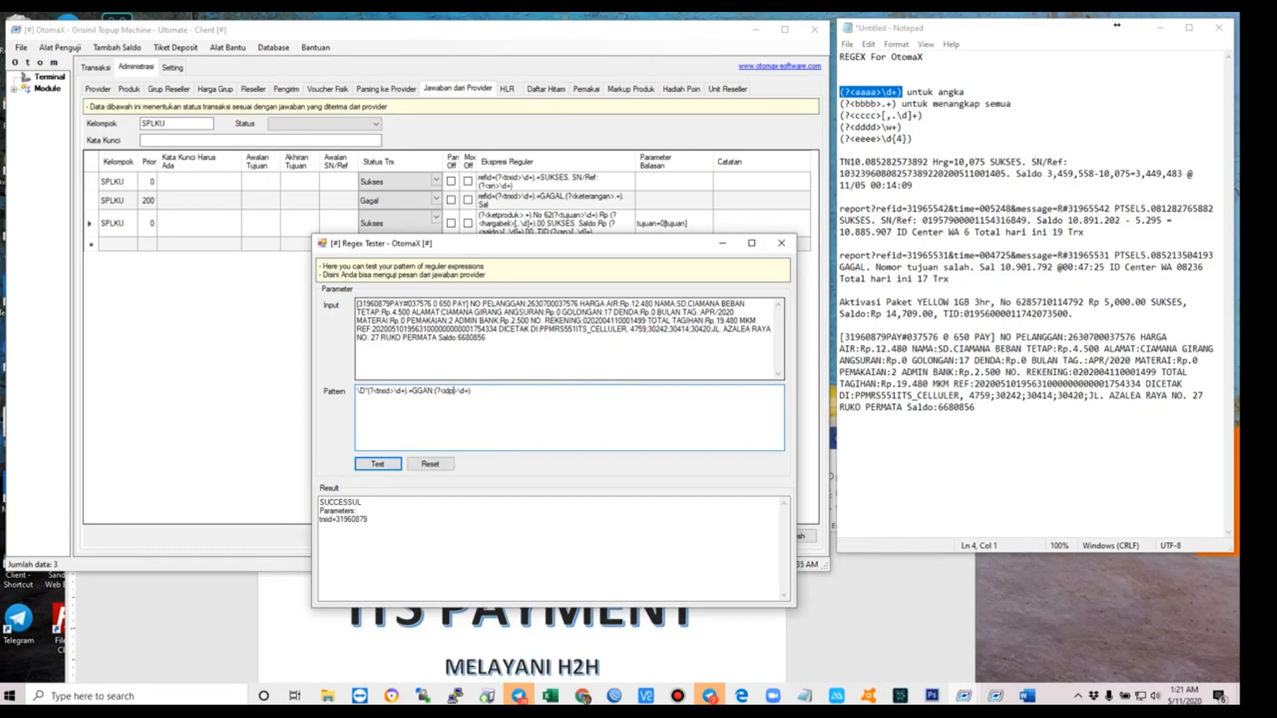
click(391, 466)
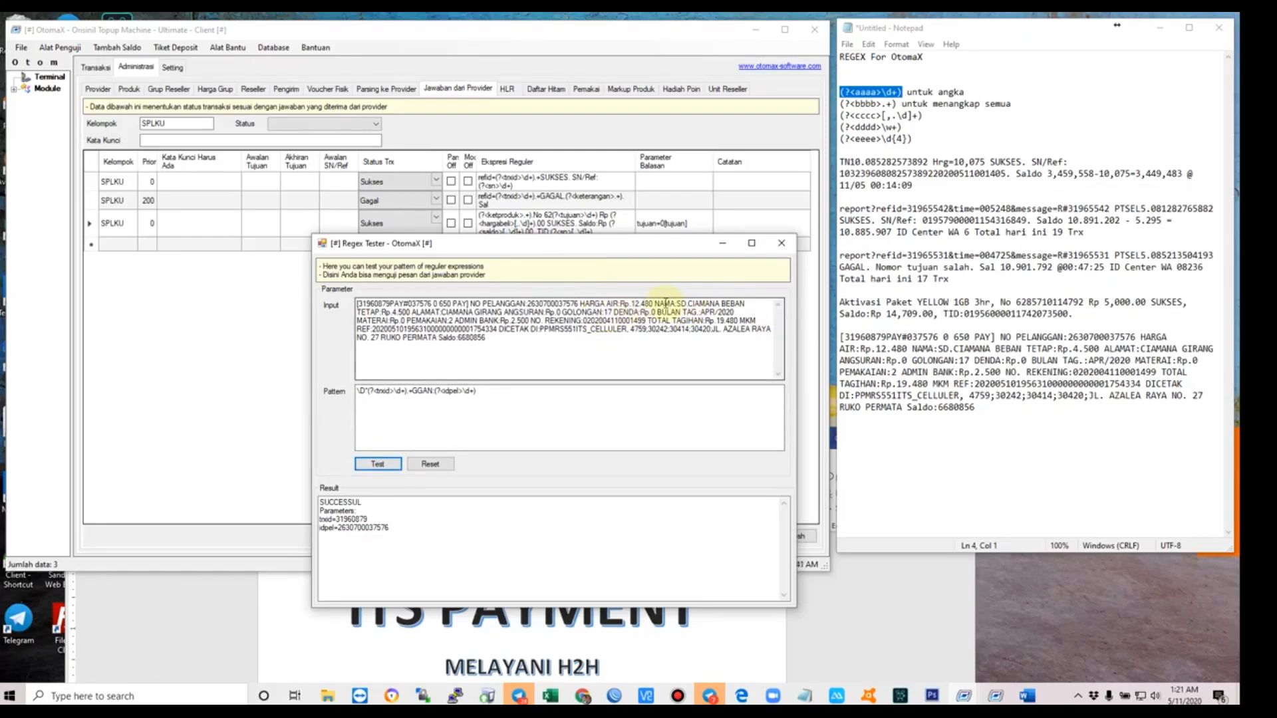
Append ".+NAMA:" to the pattern to skip ahead to the customer name.
click(489, 392)
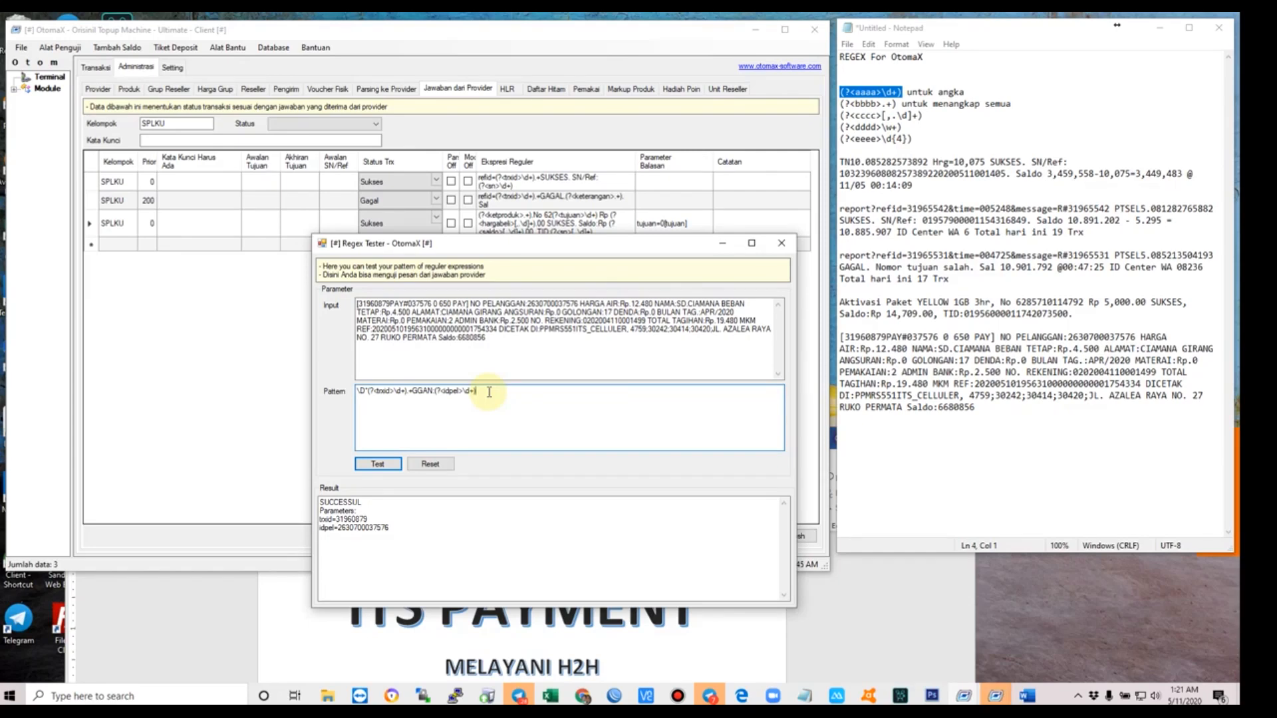
text(.+)
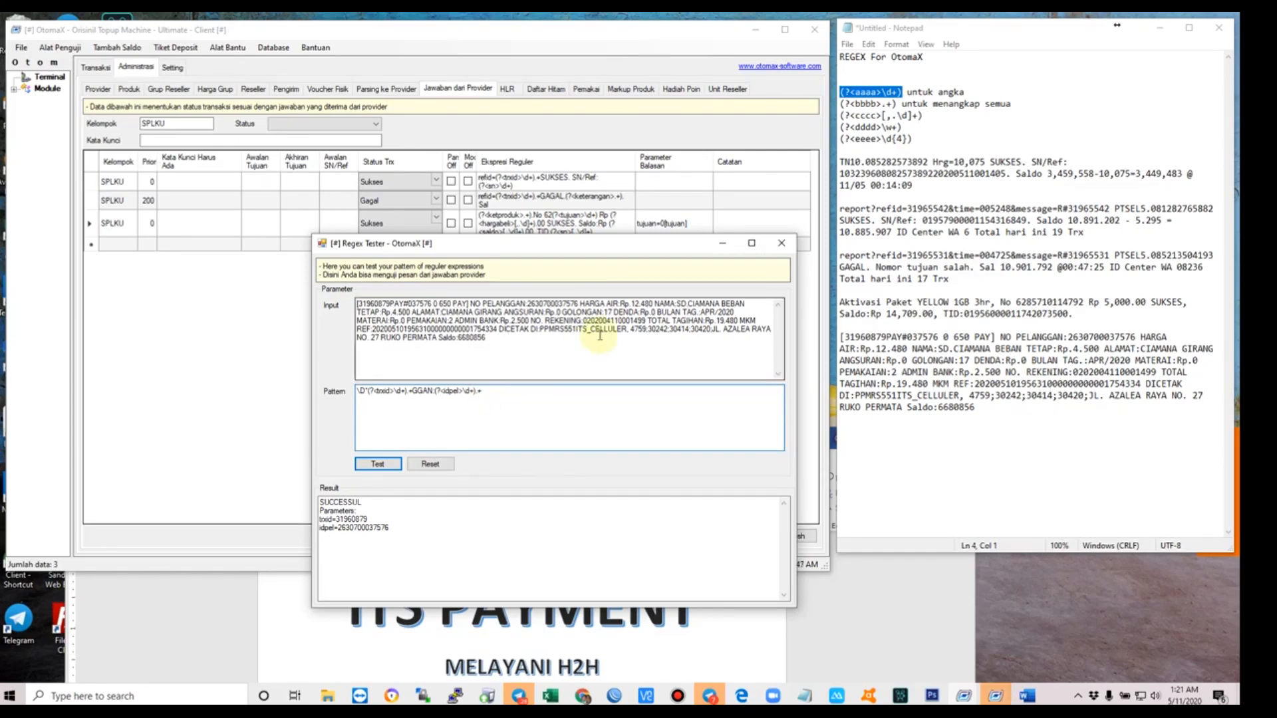
drag(656, 304, 677, 304)
click(496, 397)
key(ctrl+v)
drag(677, 304, 709, 304)
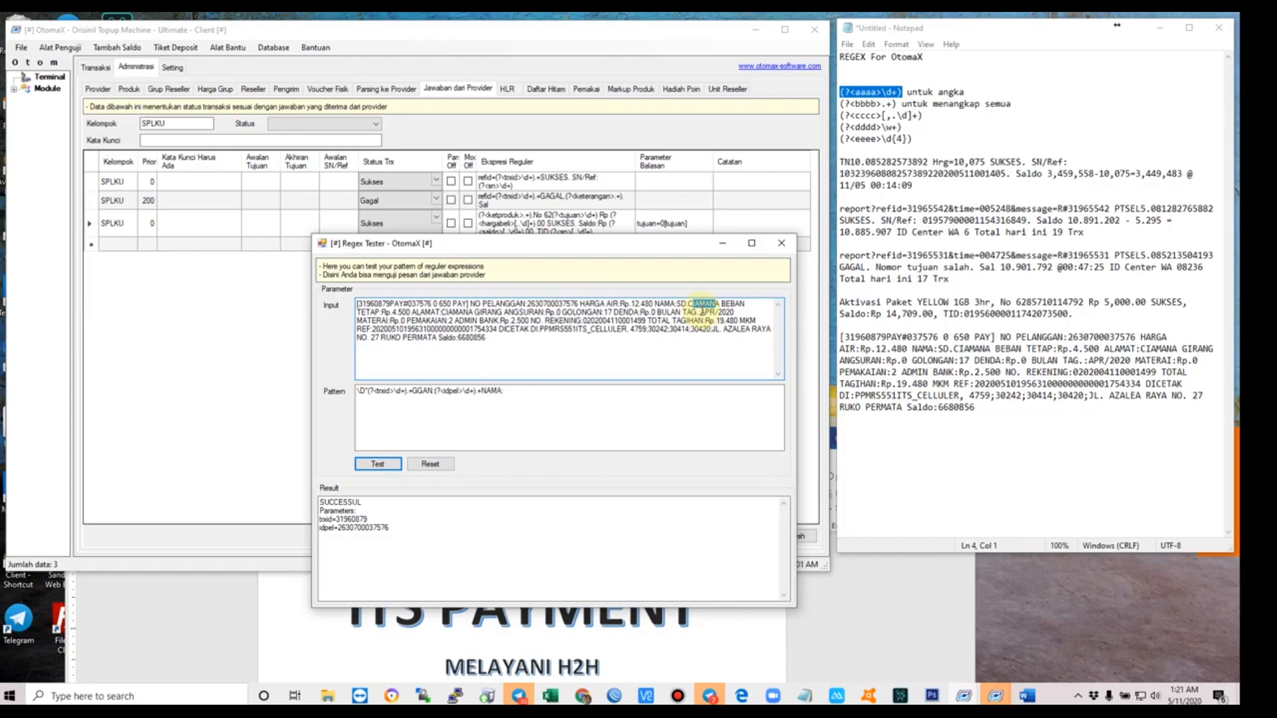
drag(719, 304, 678, 304)
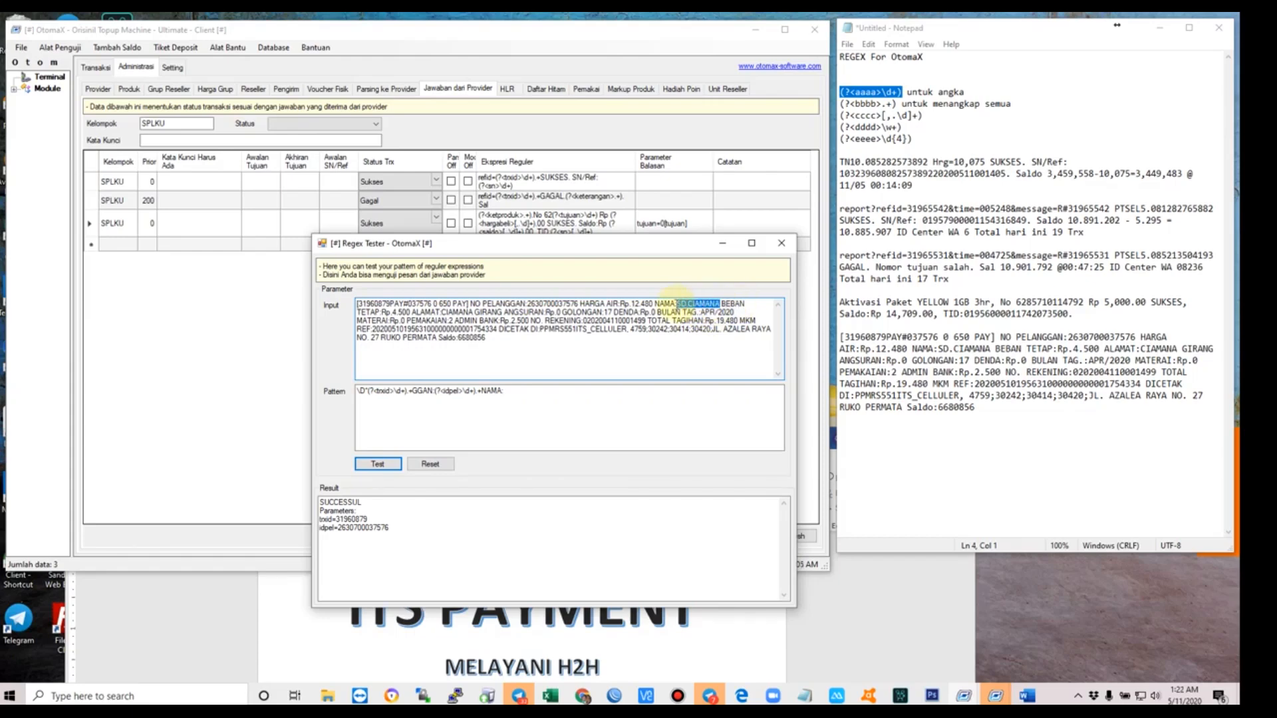
click(513, 392)
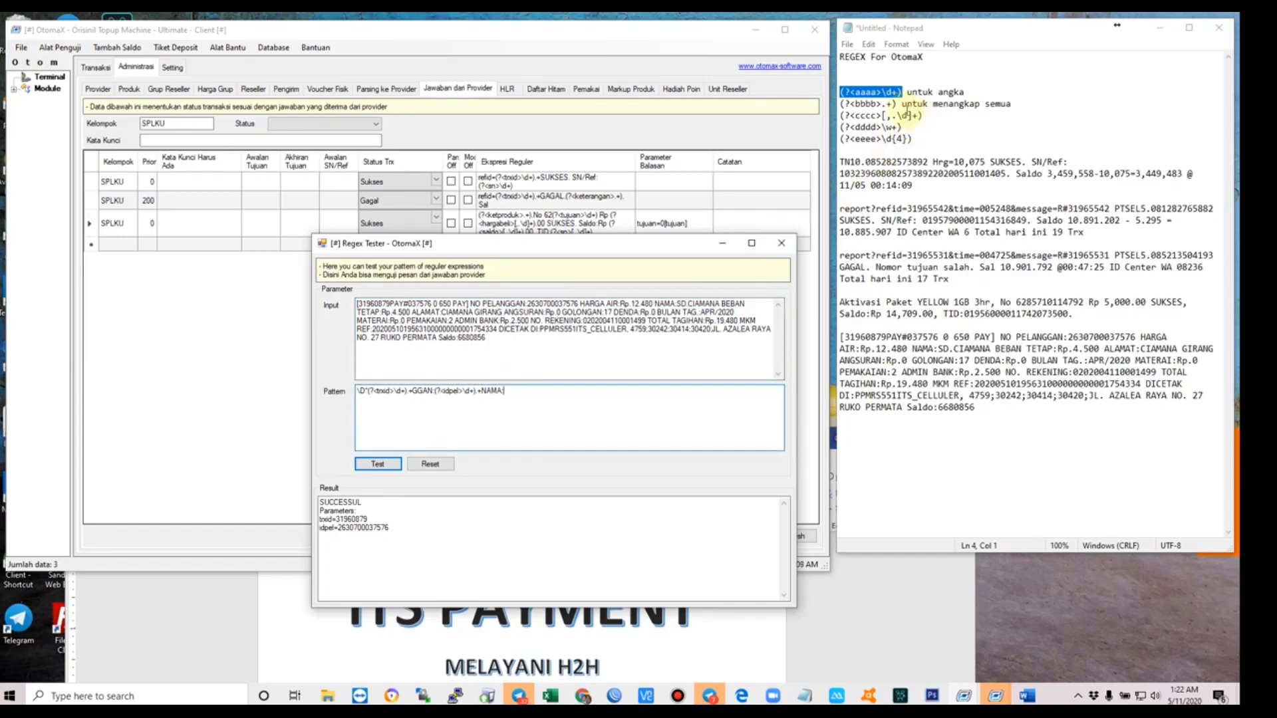
Append the catch-all group from the notes as "(?<namapel>.+)" to capture the customer name, and test it.
drag(896, 105, 840, 104)
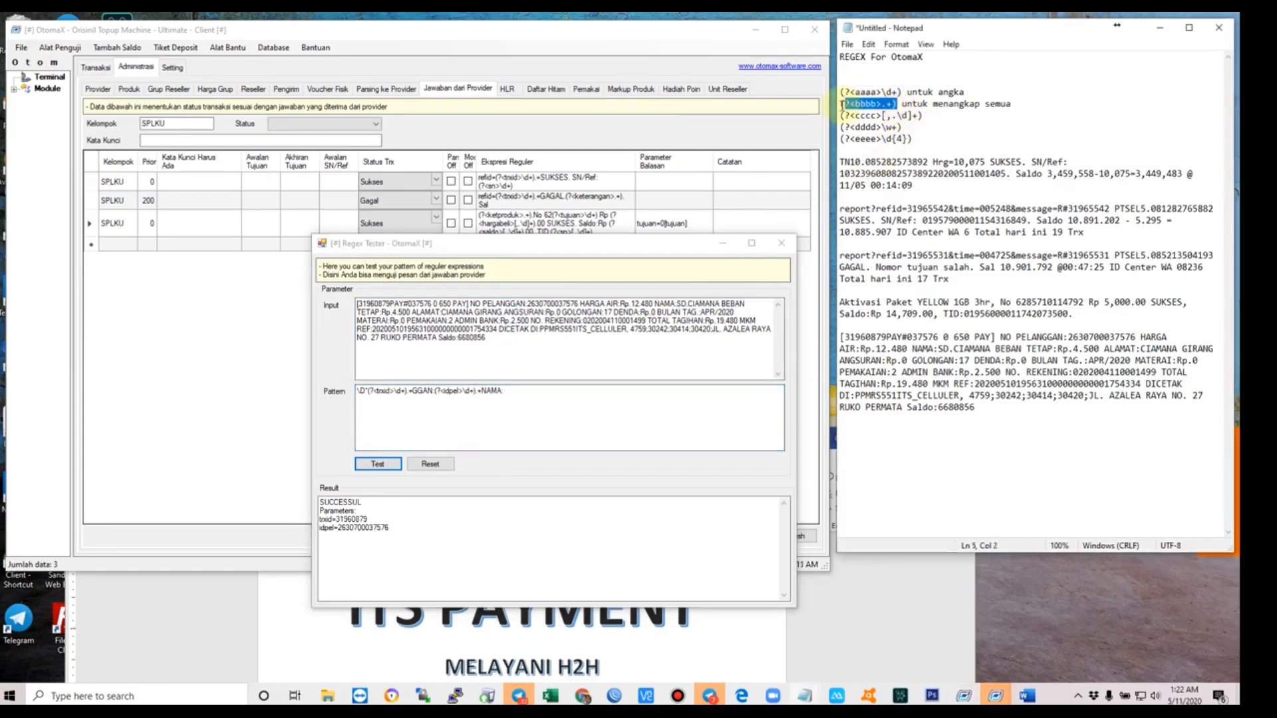
click(592, 391)
key(ctrl+v)
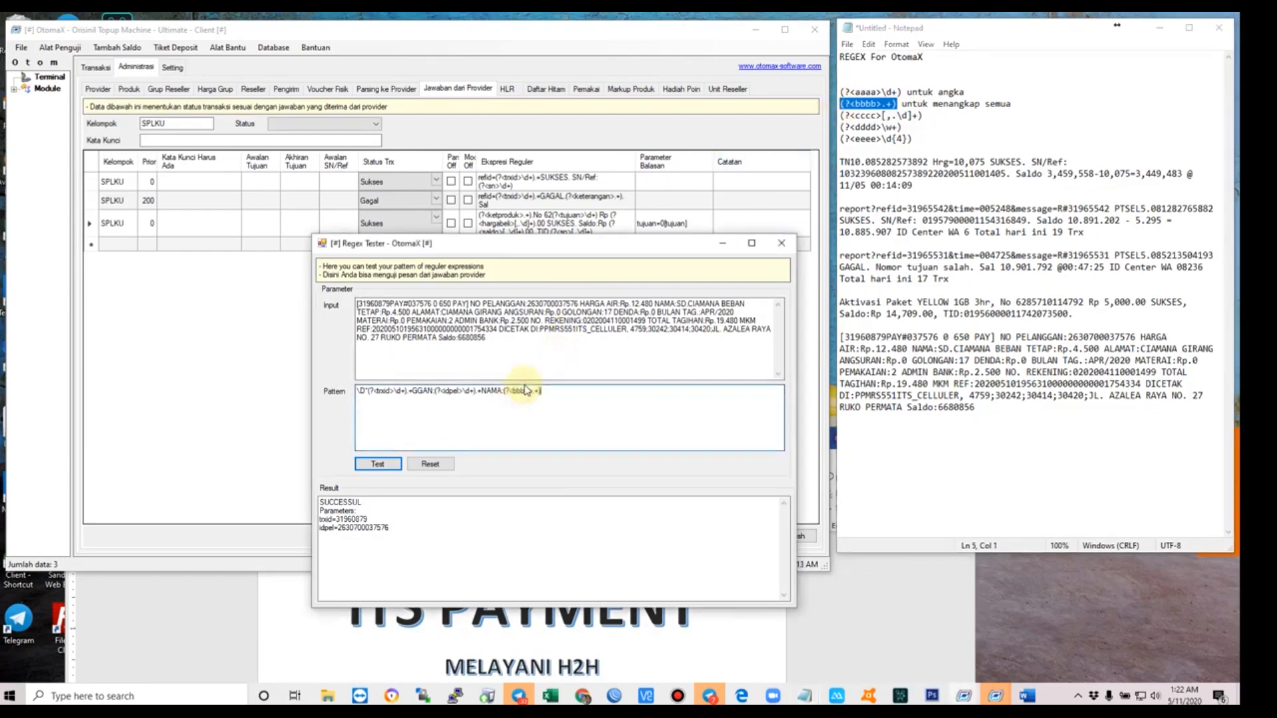
click(377, 463)
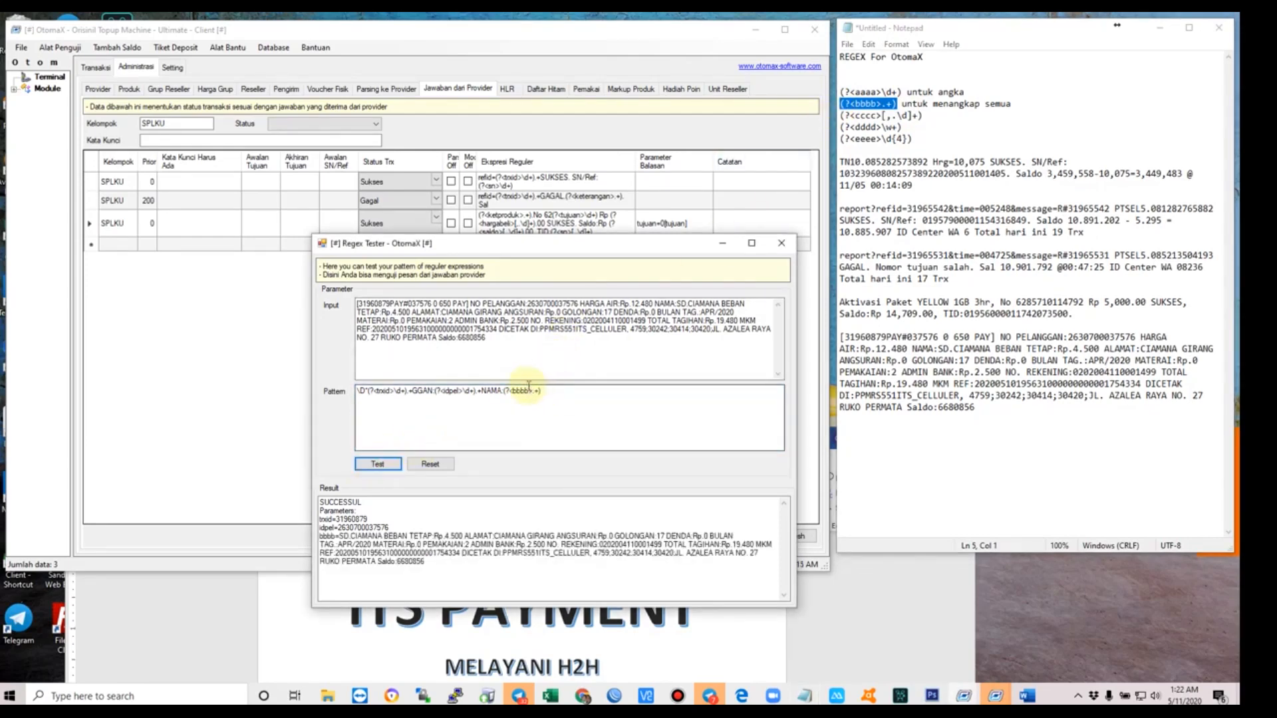
key(BackSpace)
key(BackSpace)
key(BackSpace)
key(BackSpace)
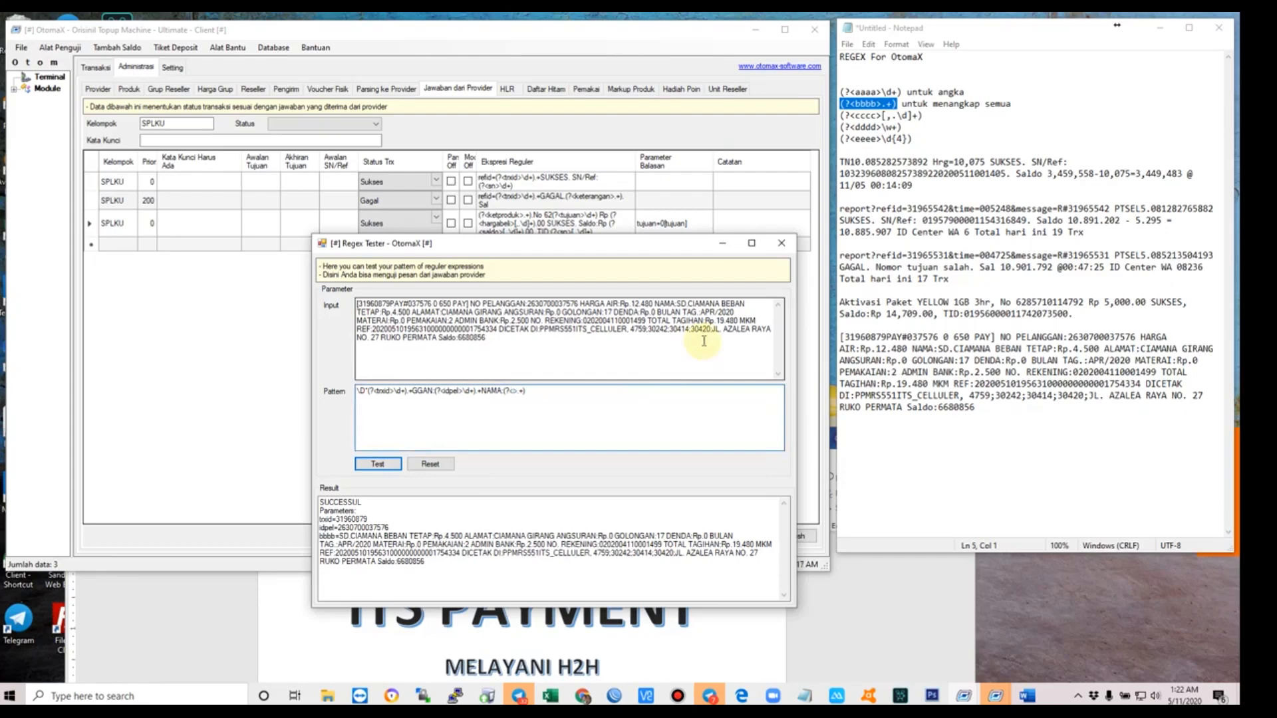
text(namapel)
key(Return)
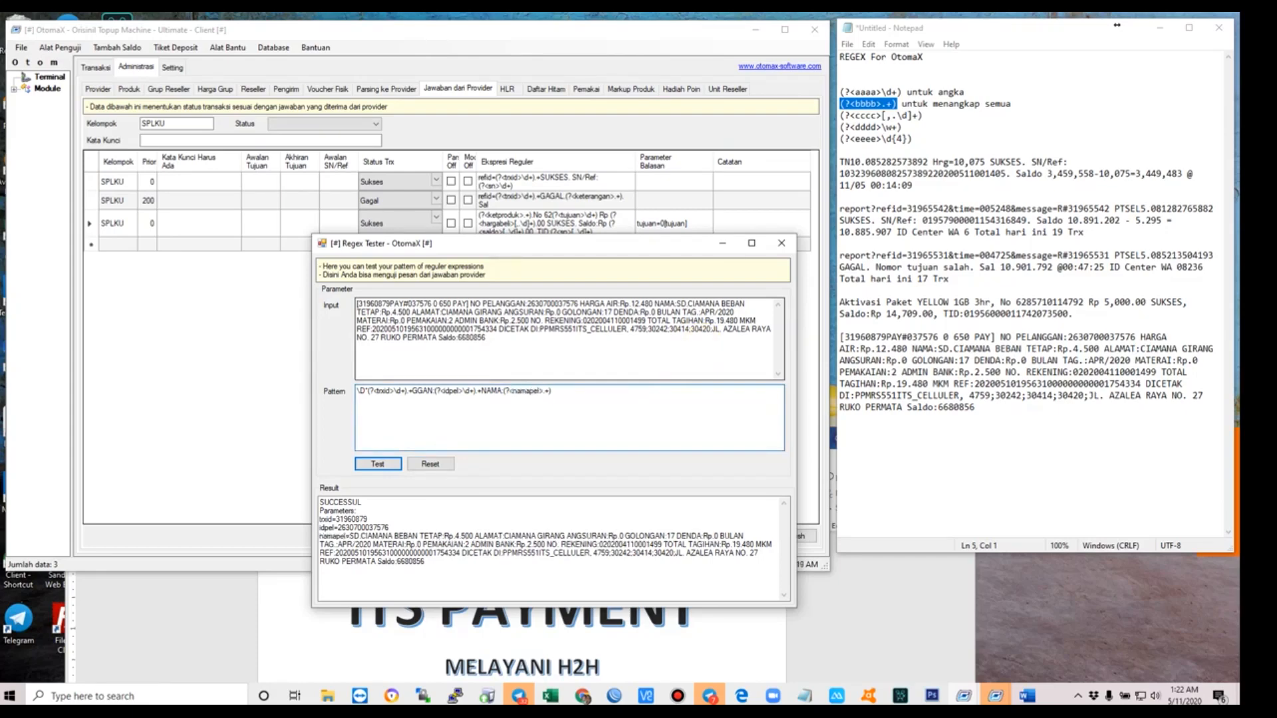
Append " BEB" after the namapel group to end the name capture there, and test the pattern.
click(724, 304)
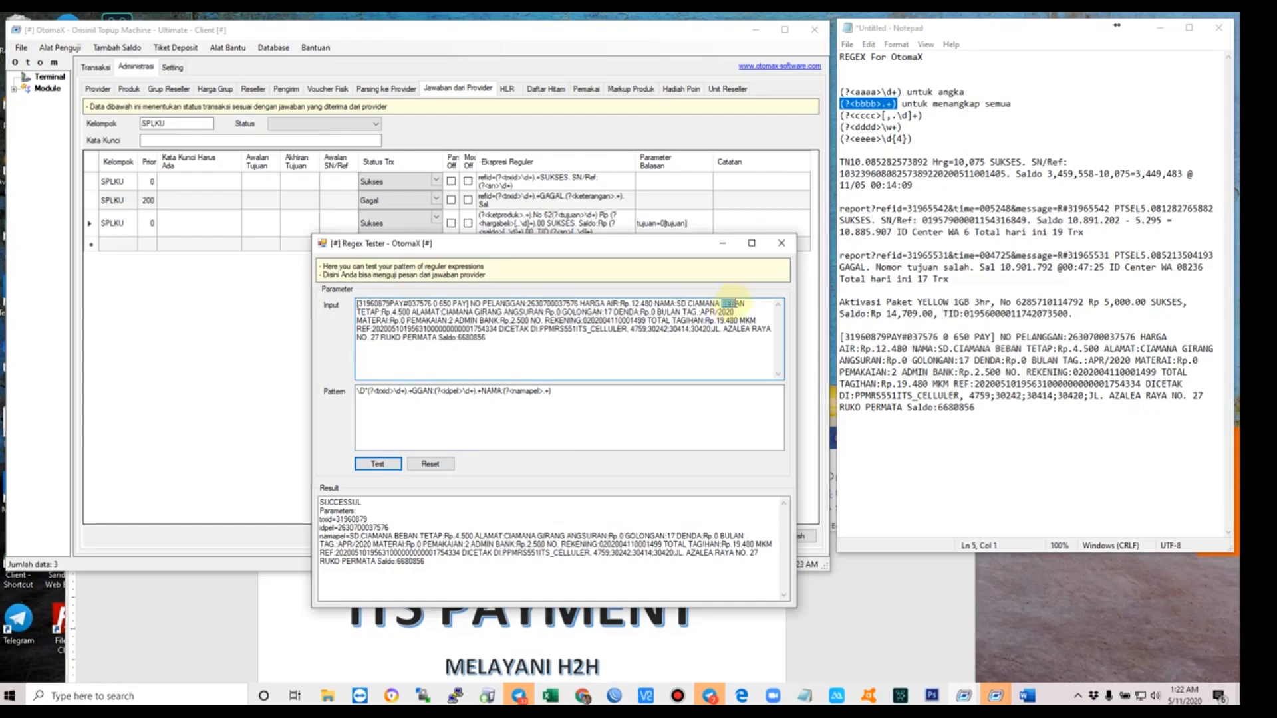
click(555, 392)
key(ctrl+v)
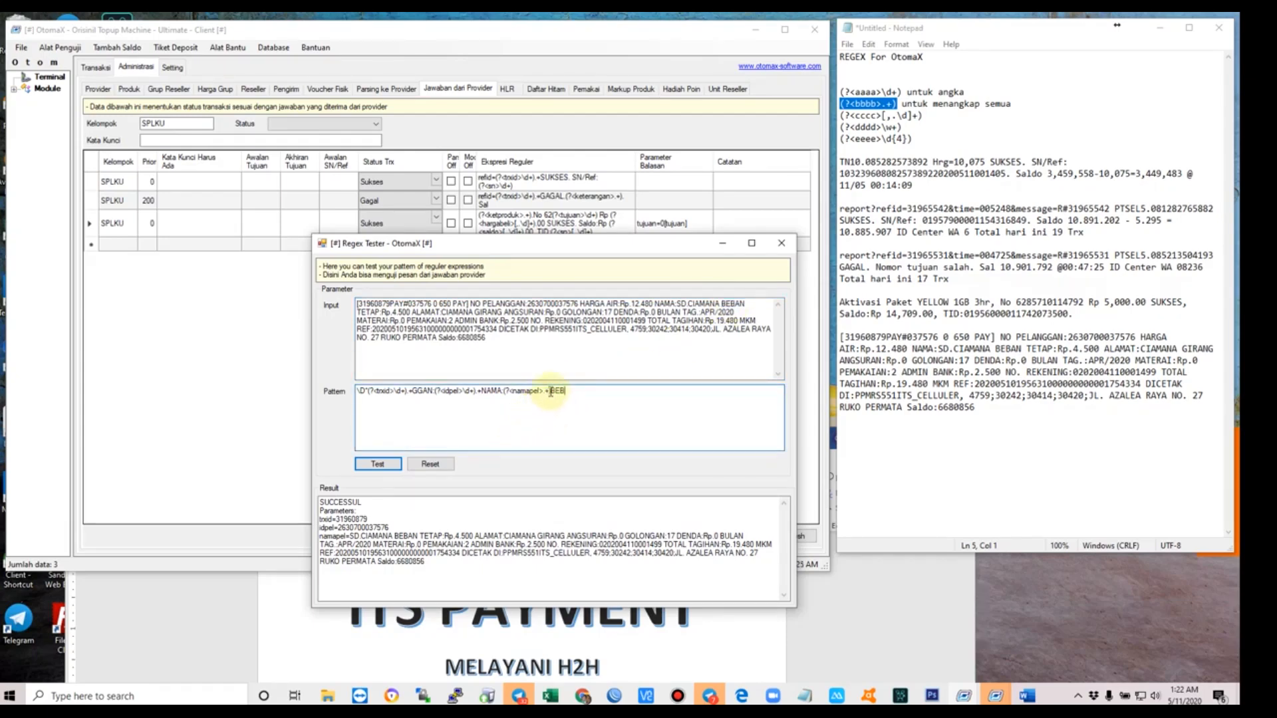
click(379, 464)
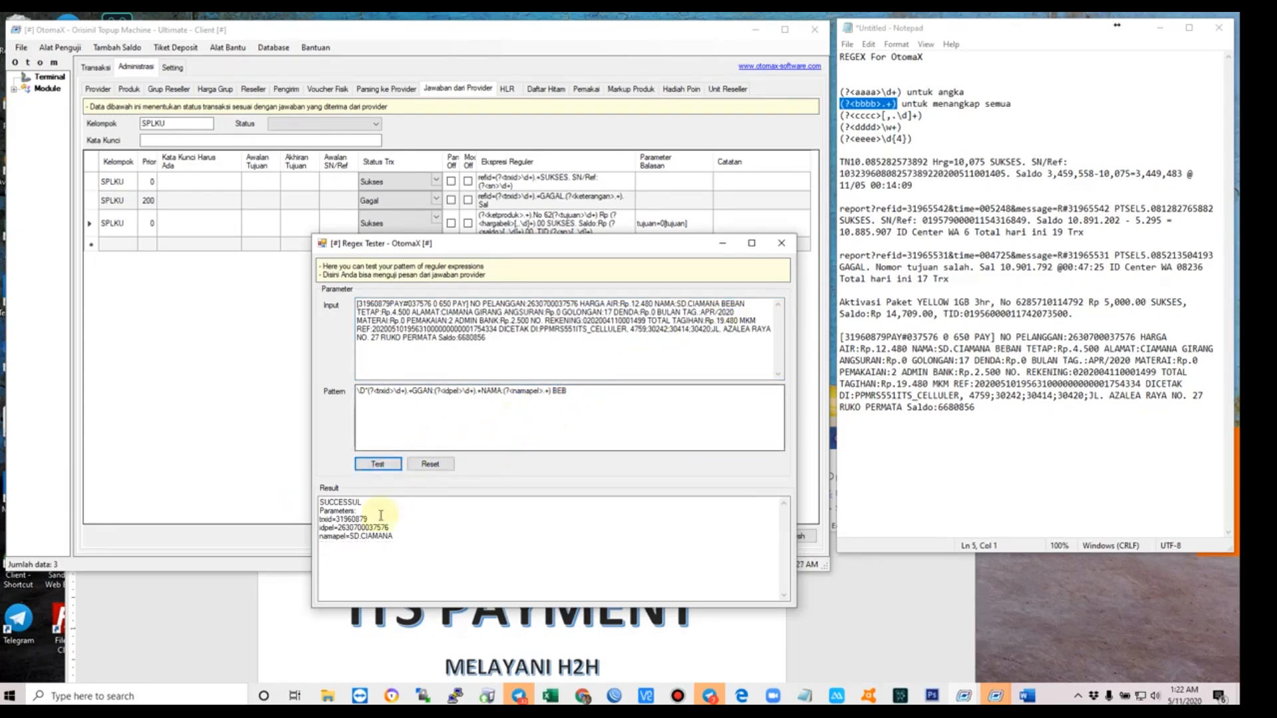
Append ".+TAG" and its punctuation to the pattern to skip ahead to the billing month.
click(577, 393)
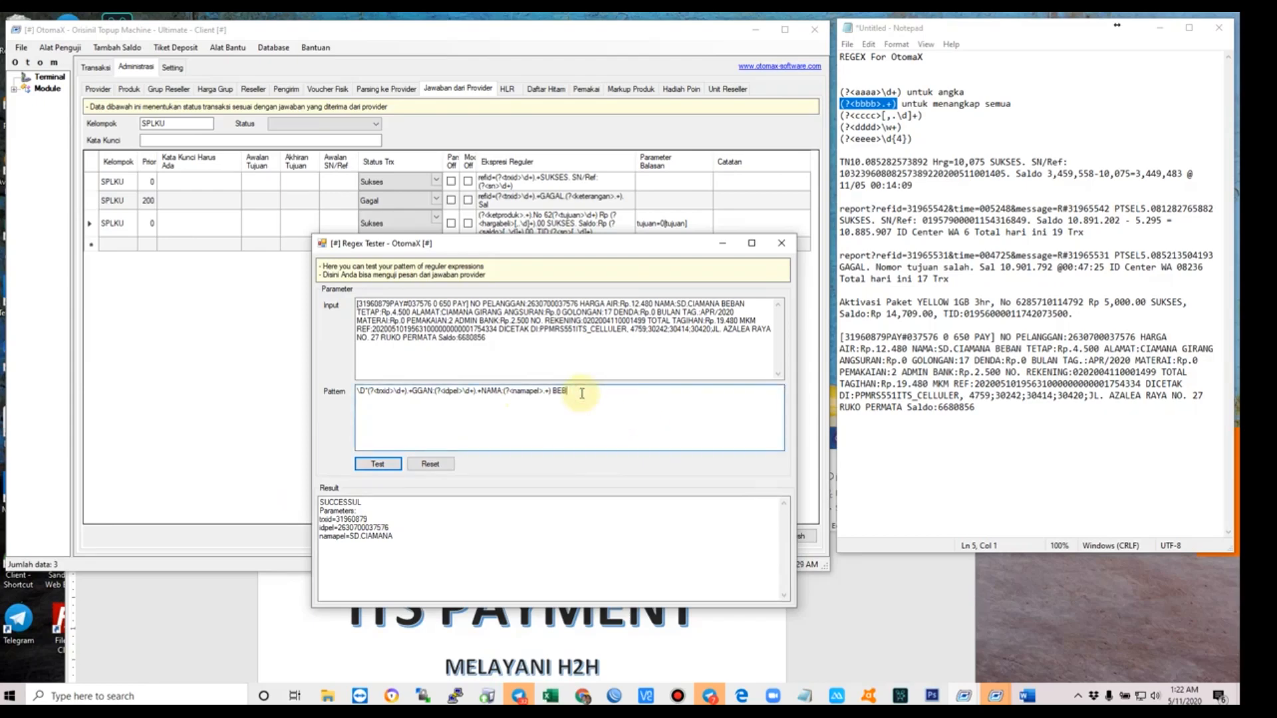
drag(374, 310, 689, 313)
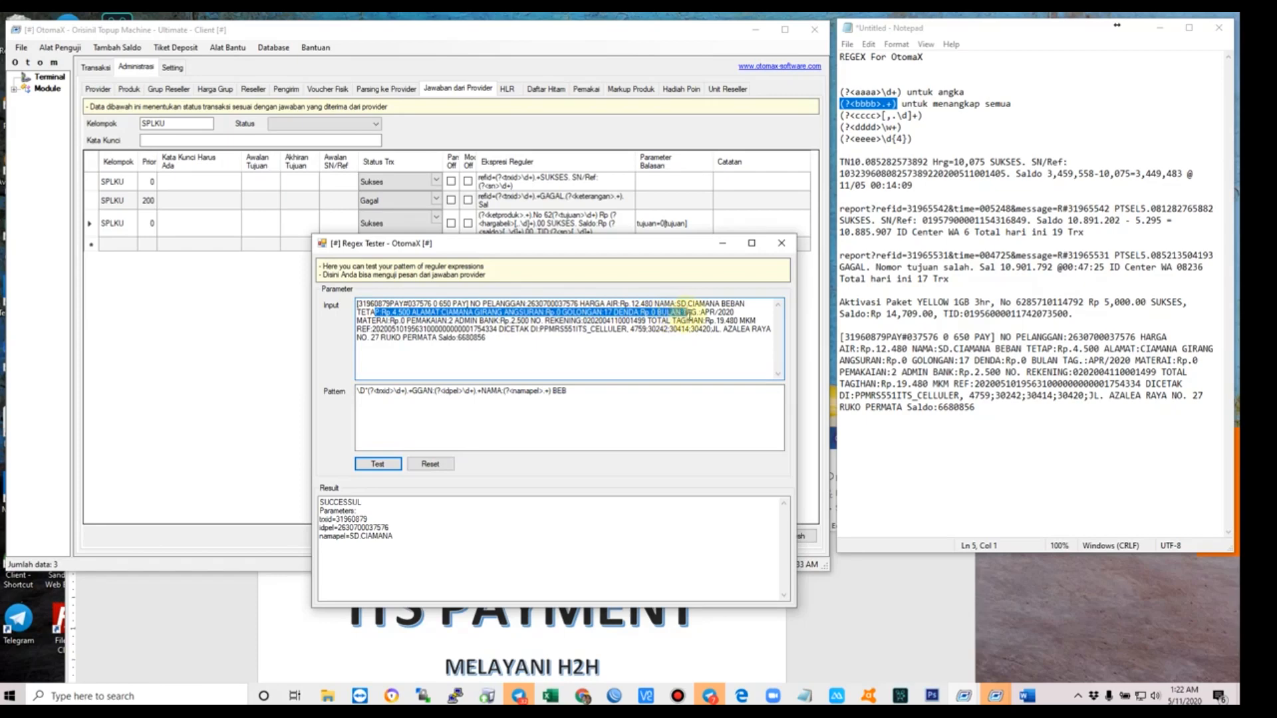
click(686, 315)
click(587, 393)
text(.+TAG:)
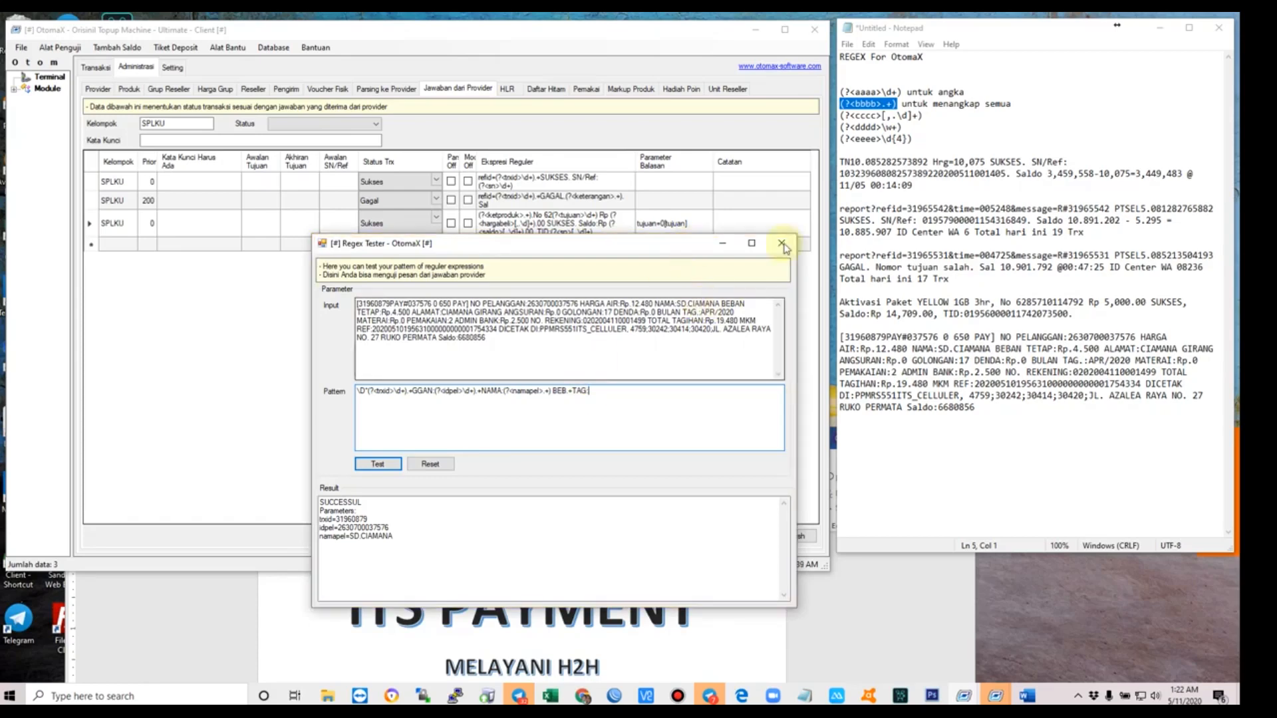
drag(700, 312, 734, 313)
click(602, 402)
text(BEB)
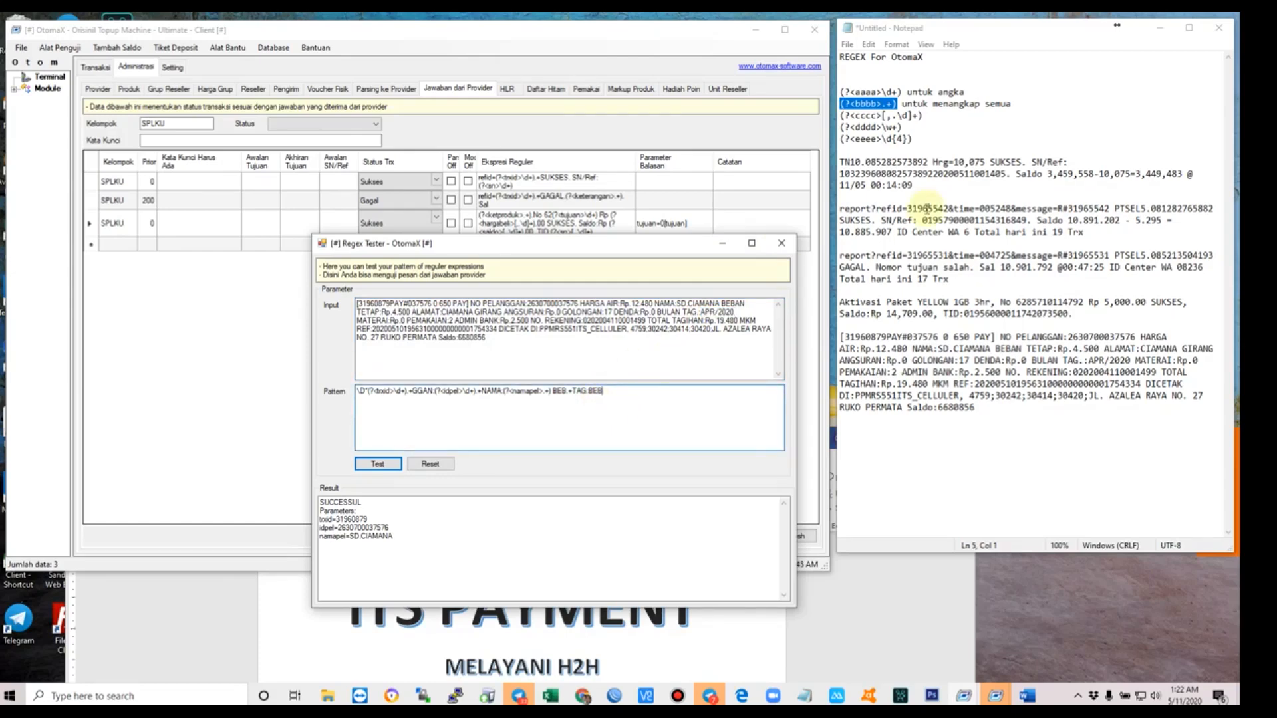
Append the catch-all group from the notes after "TAG" as "(?<periode>.+)" to capture the billing month, and test the pattern.
right_click(869, 103)
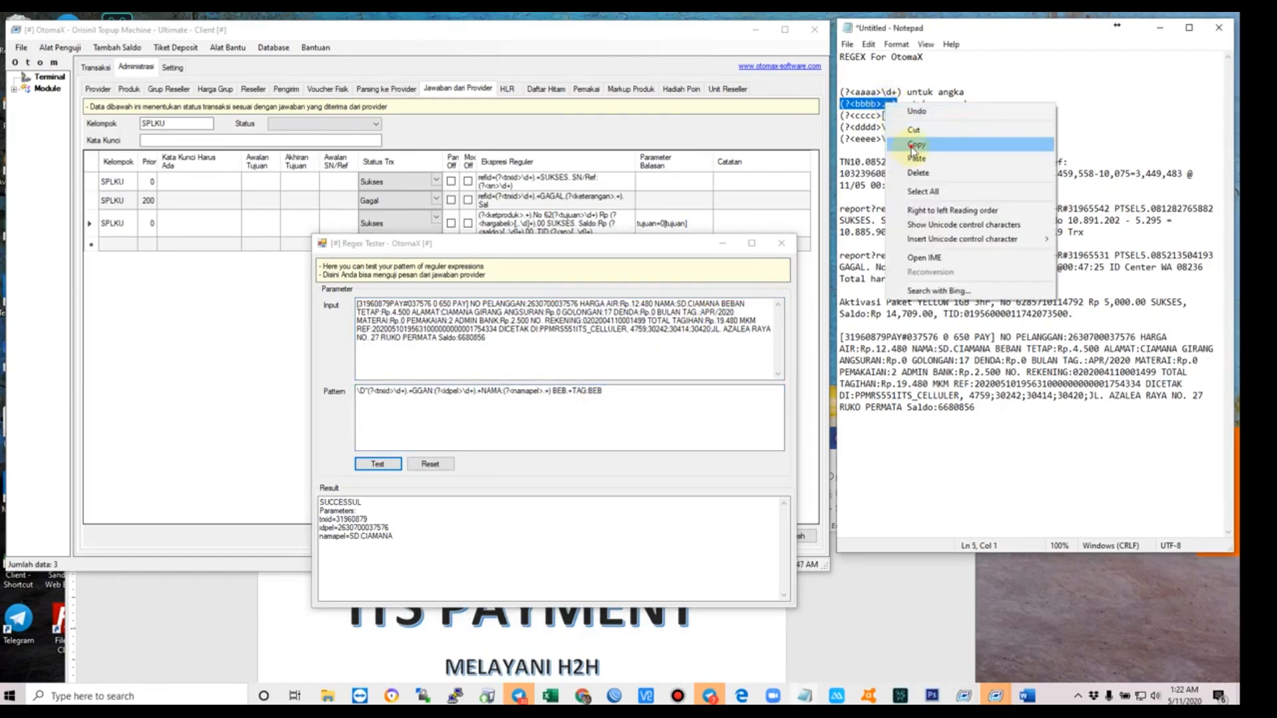
click(912, 146)
double_click(607, 391)
key(ctrl+v)
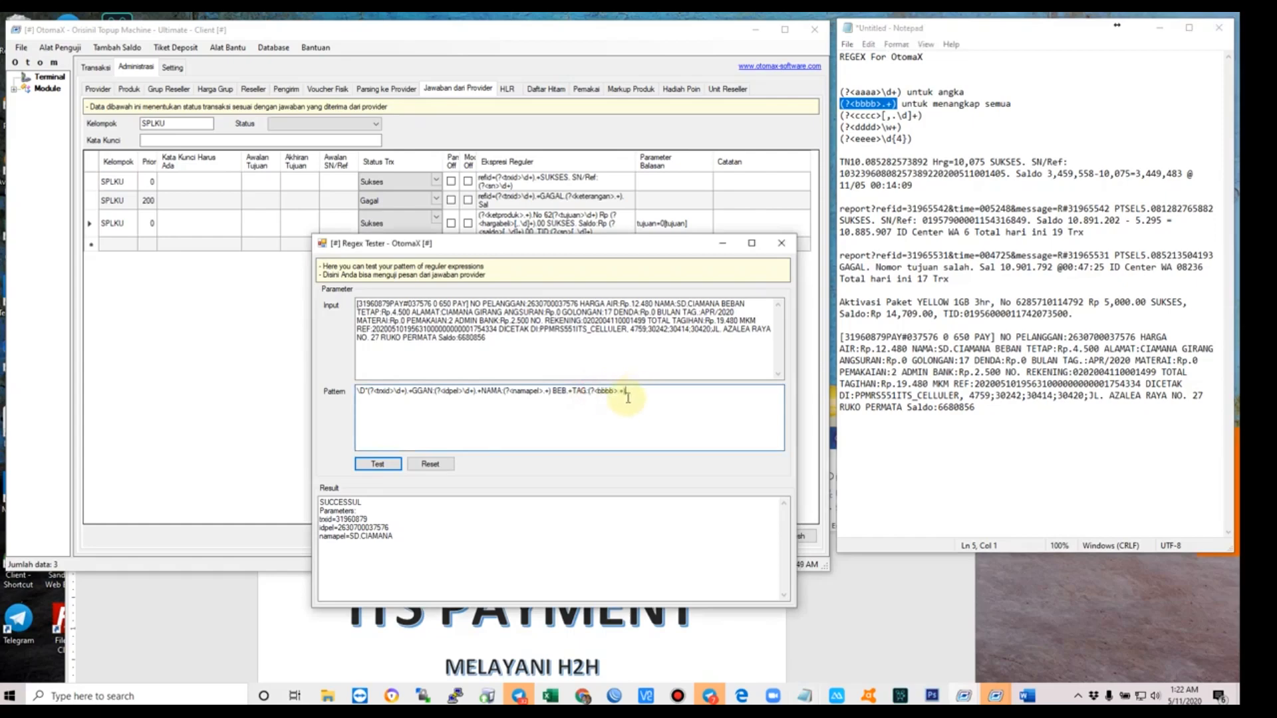
key(BackSpace)
key(BackSpace)
key(BackSpace)
key(BackSpace)
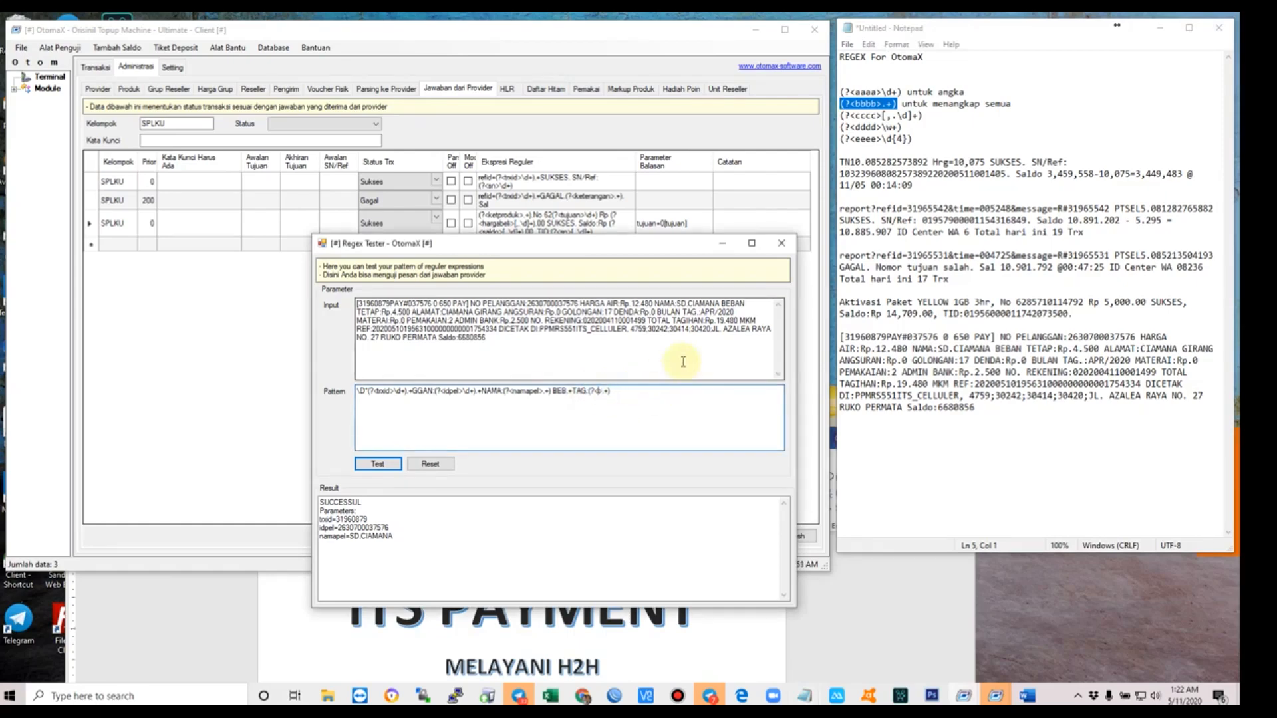
key(BackSpace)
text(periode)
click(376, 464)
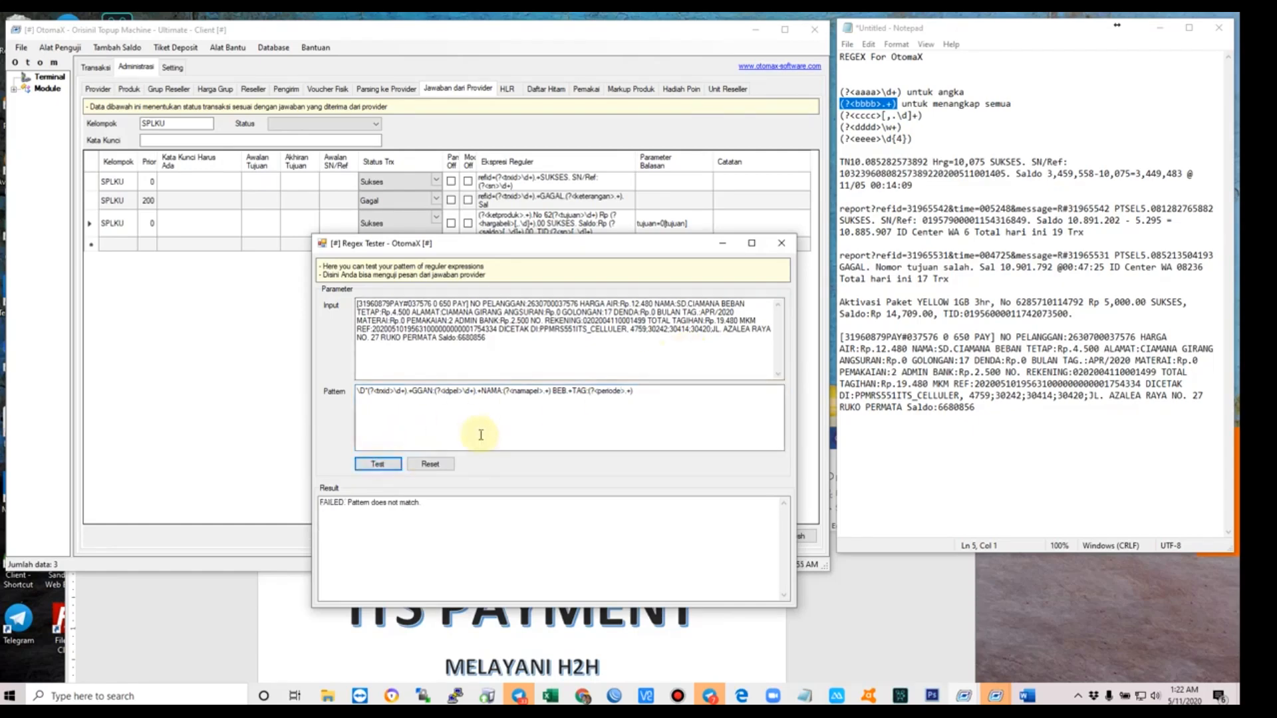
Correct the punctuation after "TAG" in the pattern by adding the missing period, and retest it.
click(589, 396)
text(.)
click(377, 463)
click(587, 392)
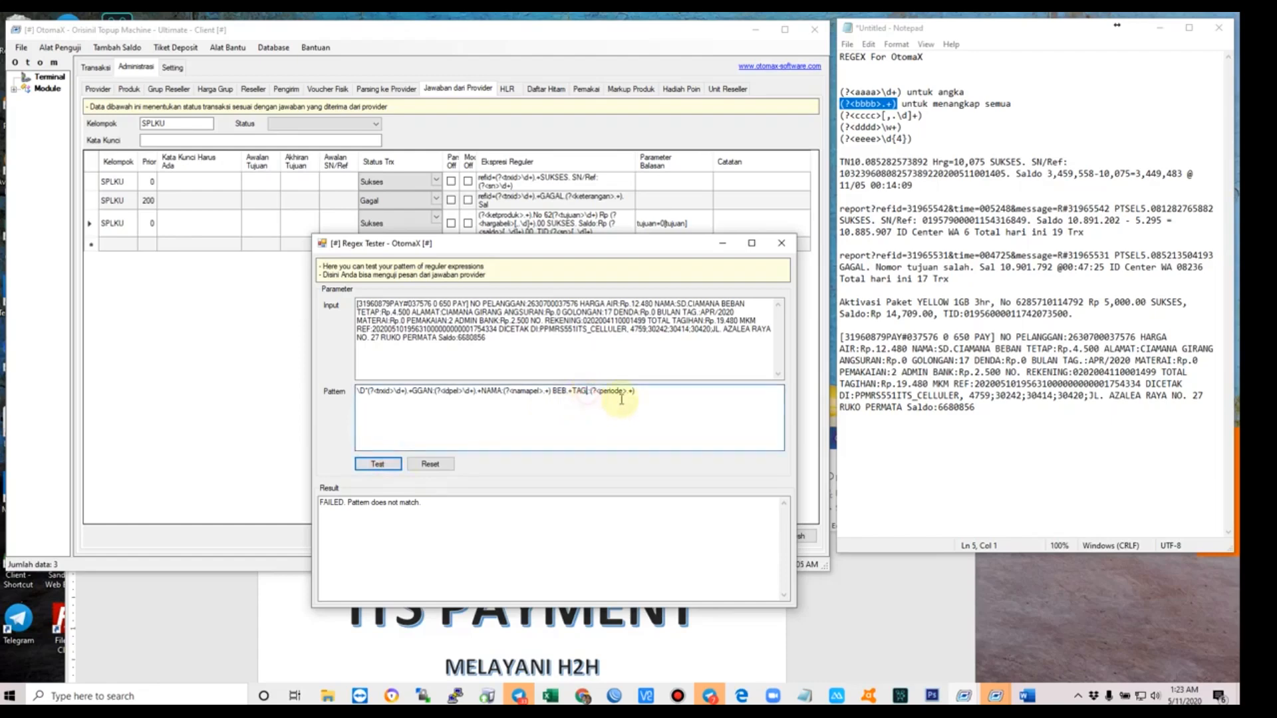
click(388, 464)
Append " MAT" after the periode group to end the month capture there, and test the pattern.
click(642, 391)
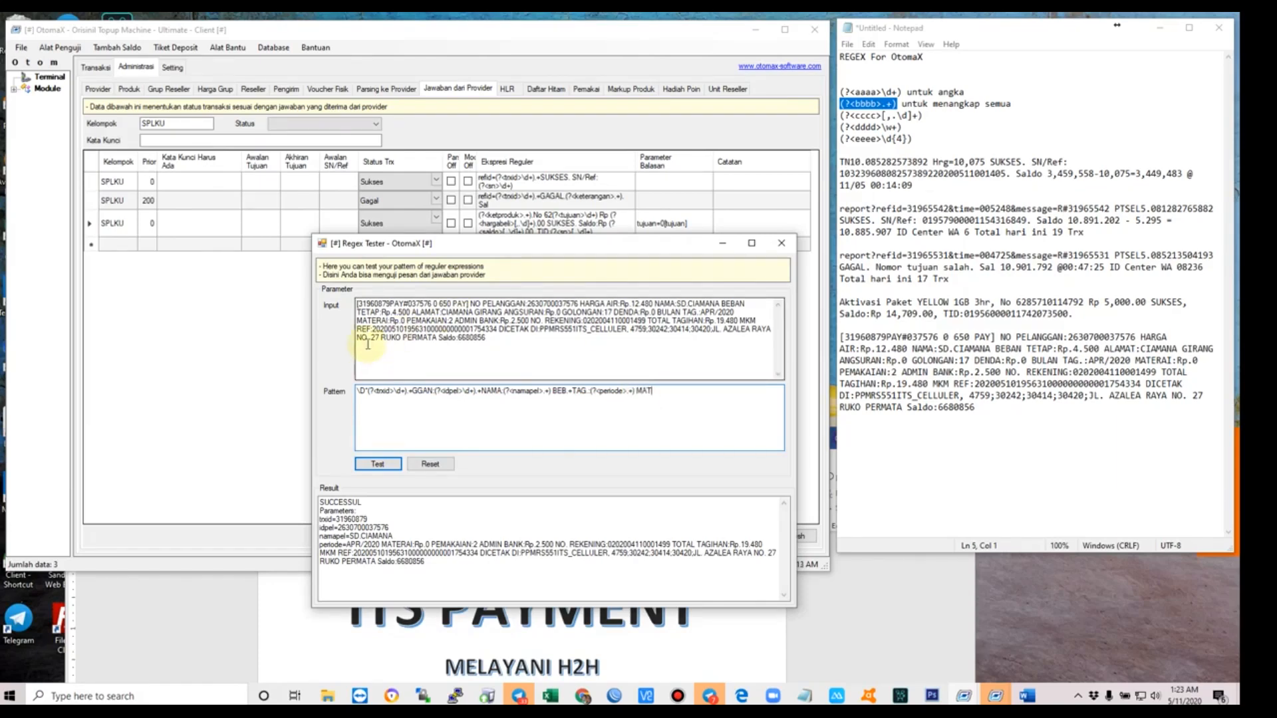
drag(373, 322, 353, 322)
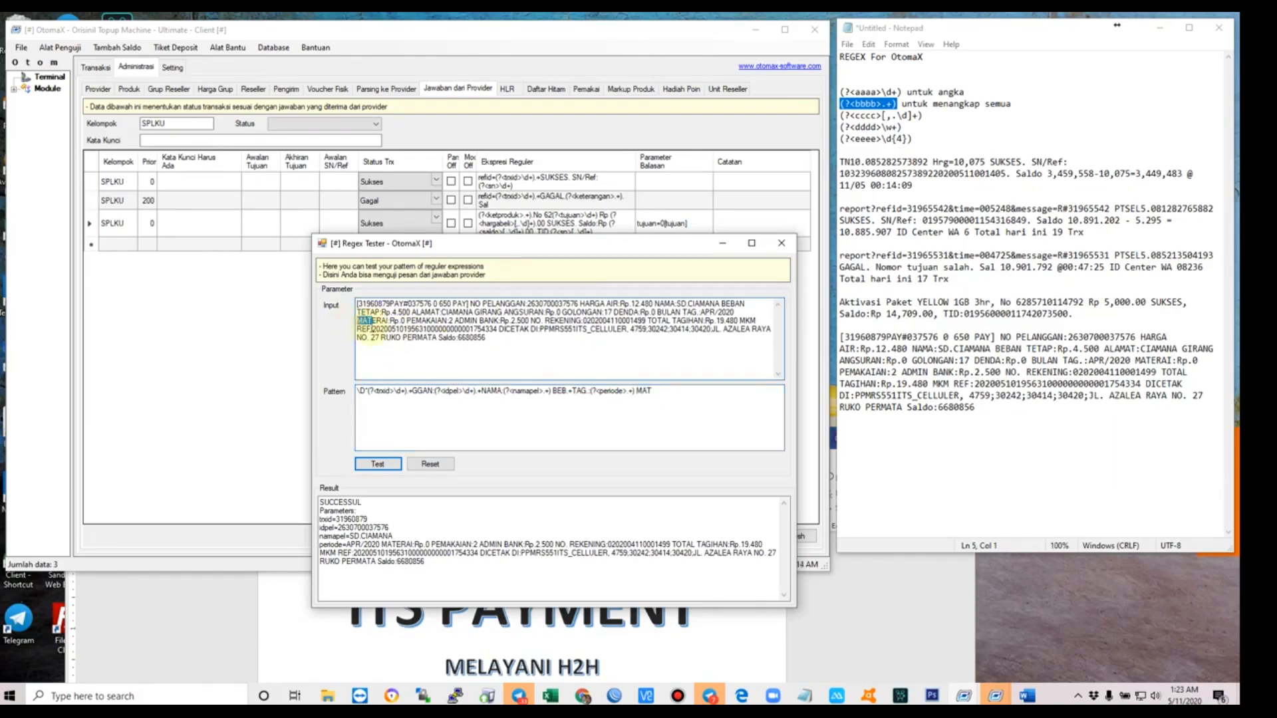
click(377, 464)
Append ".+" and the reply's "ADMIN BANK:Rp.2.500" to the pattern, and replace " BANK" in it with ".+".
click(668, 389)
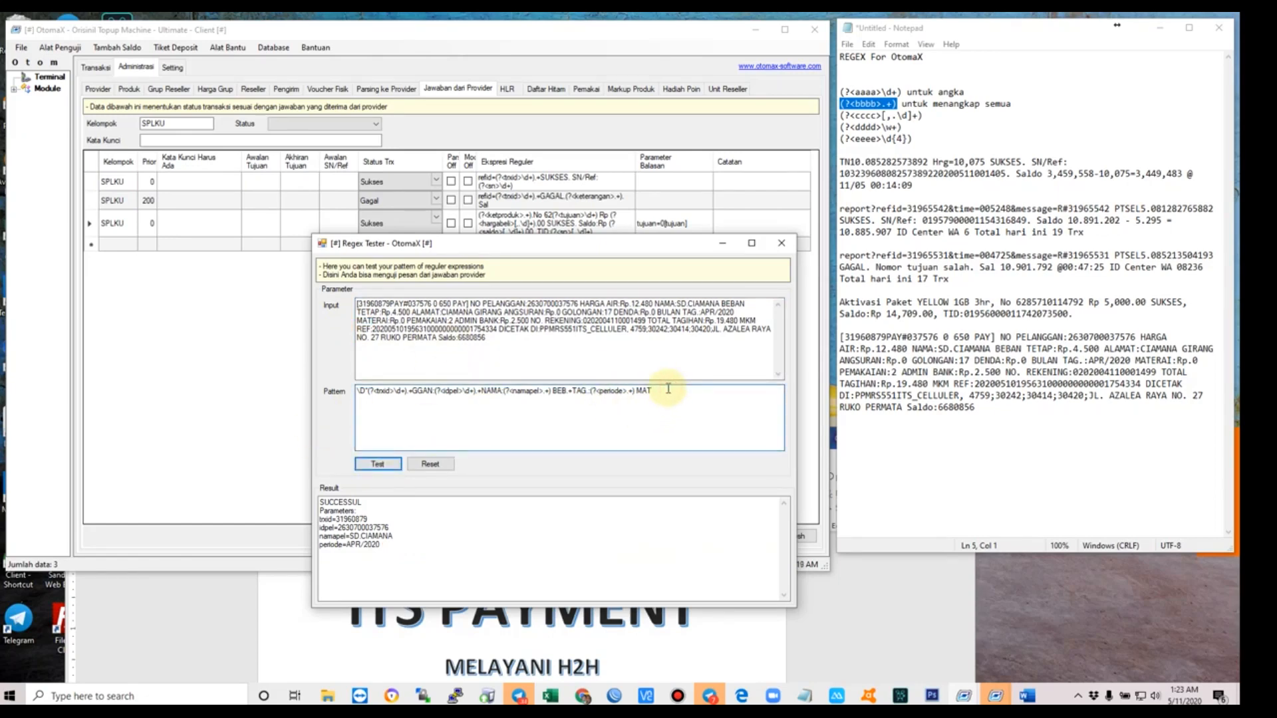
text(.+)
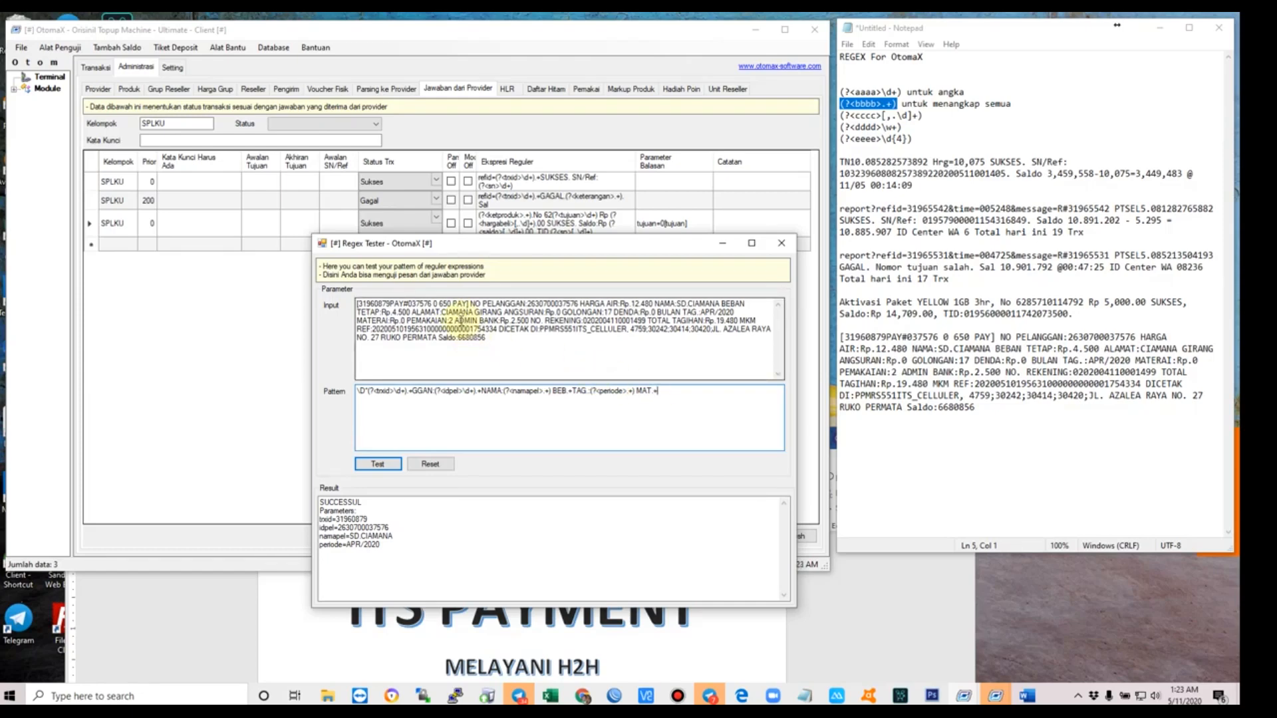
drag(456, 320, 527, 322)
key(ctrl+c)
click(672, 392)
key(ctrl+v)
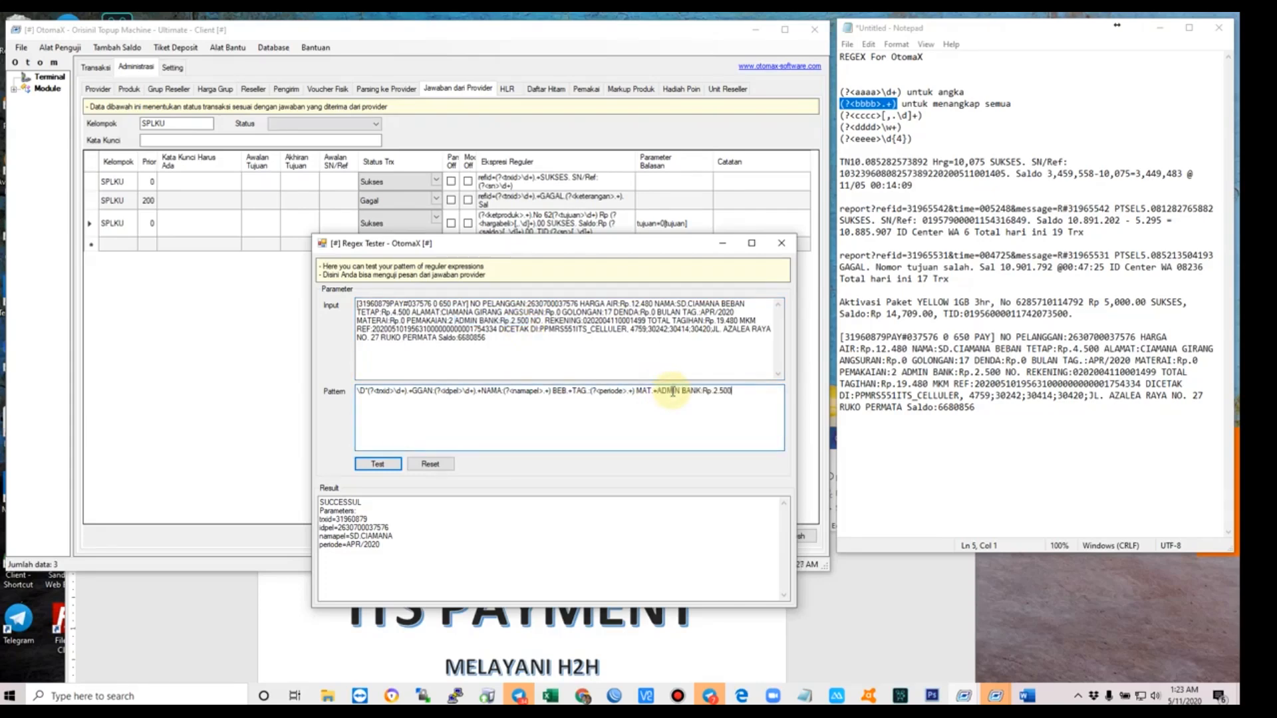
drag(680, 391, 702, 391)
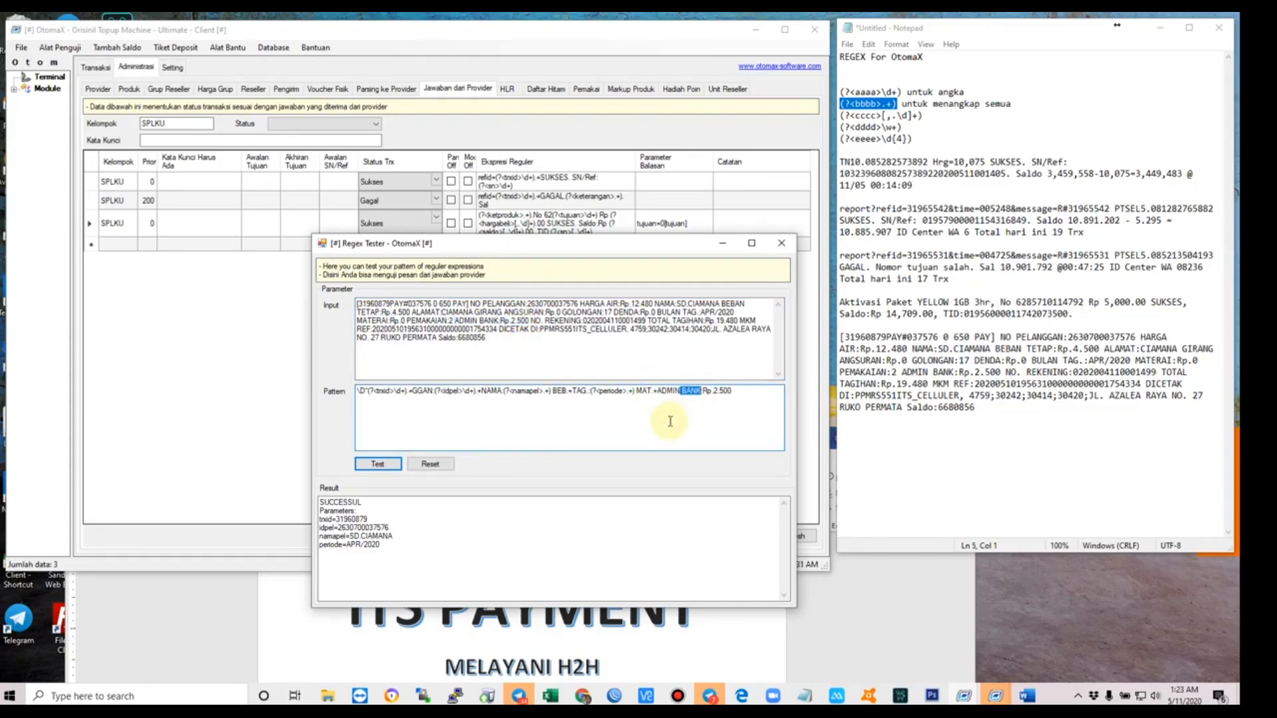
text(.+)
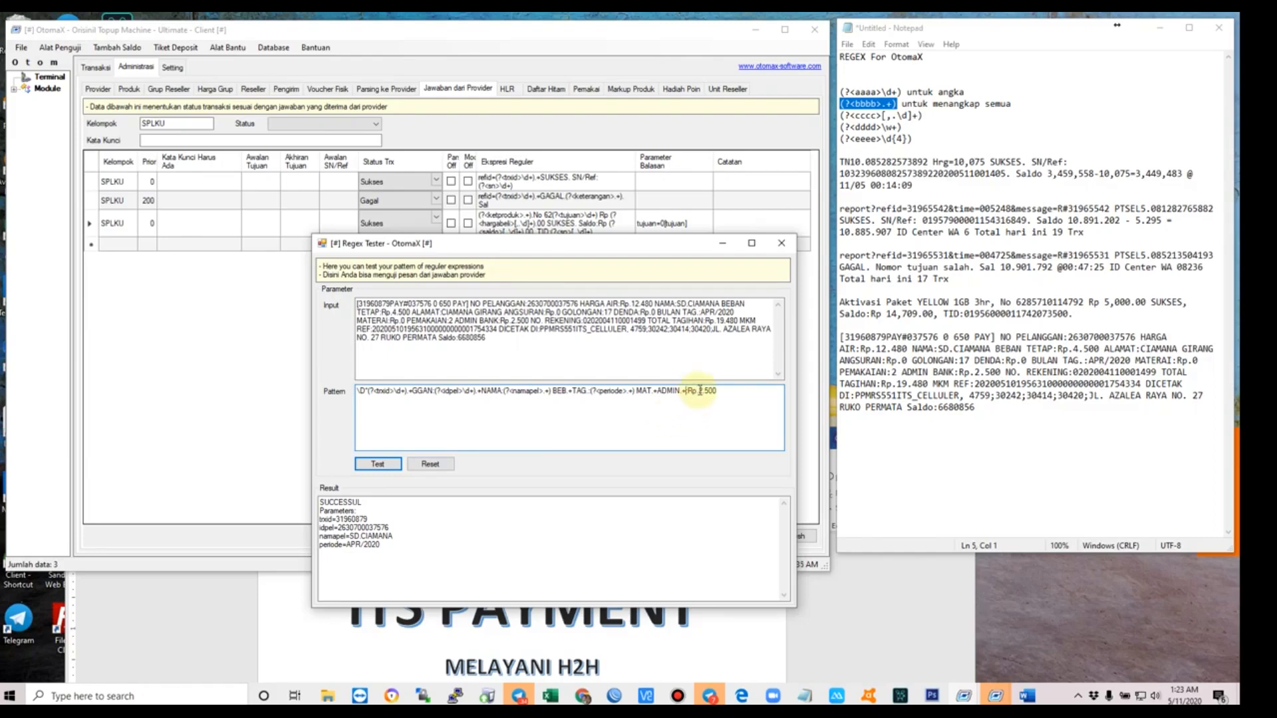
Replace "2.500" in the pattern with the notes' separated-number group, renamed as "(?<admin>[,.\d]+)", and test it.
drag(698, 391, 718, 393)
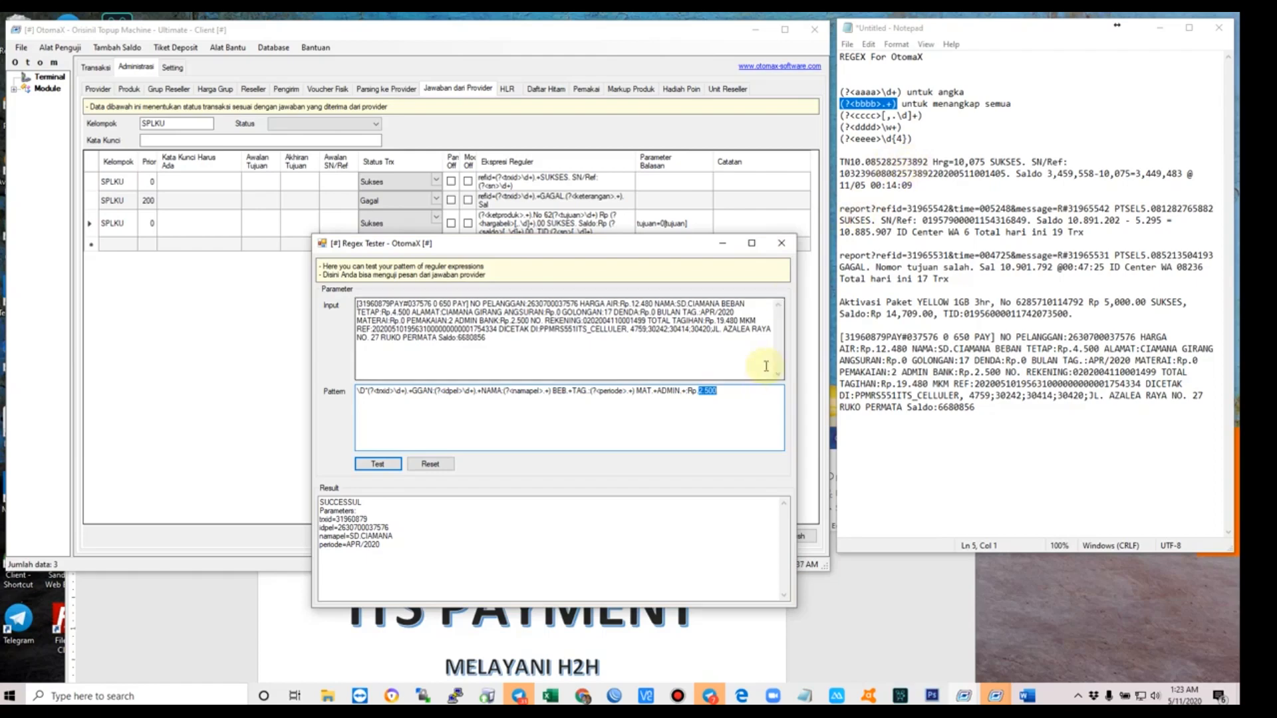
drag(924, 116, 839, 117)
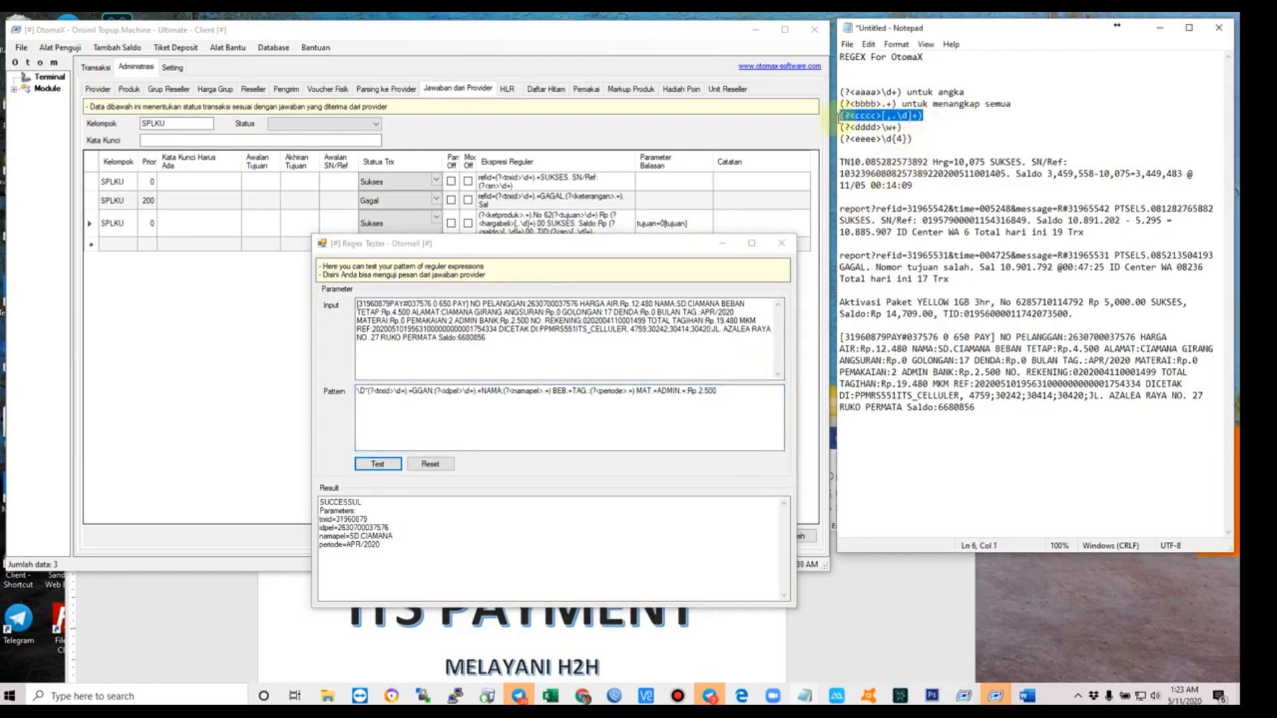
drag(699, 392, 727, 393)
key(ctrl+v)
key(BackSpace)
key(BackSpace)
key(BackSpace)
key(BackSpace)
key(BackSpace)
text(admin>)
click(373, 466)
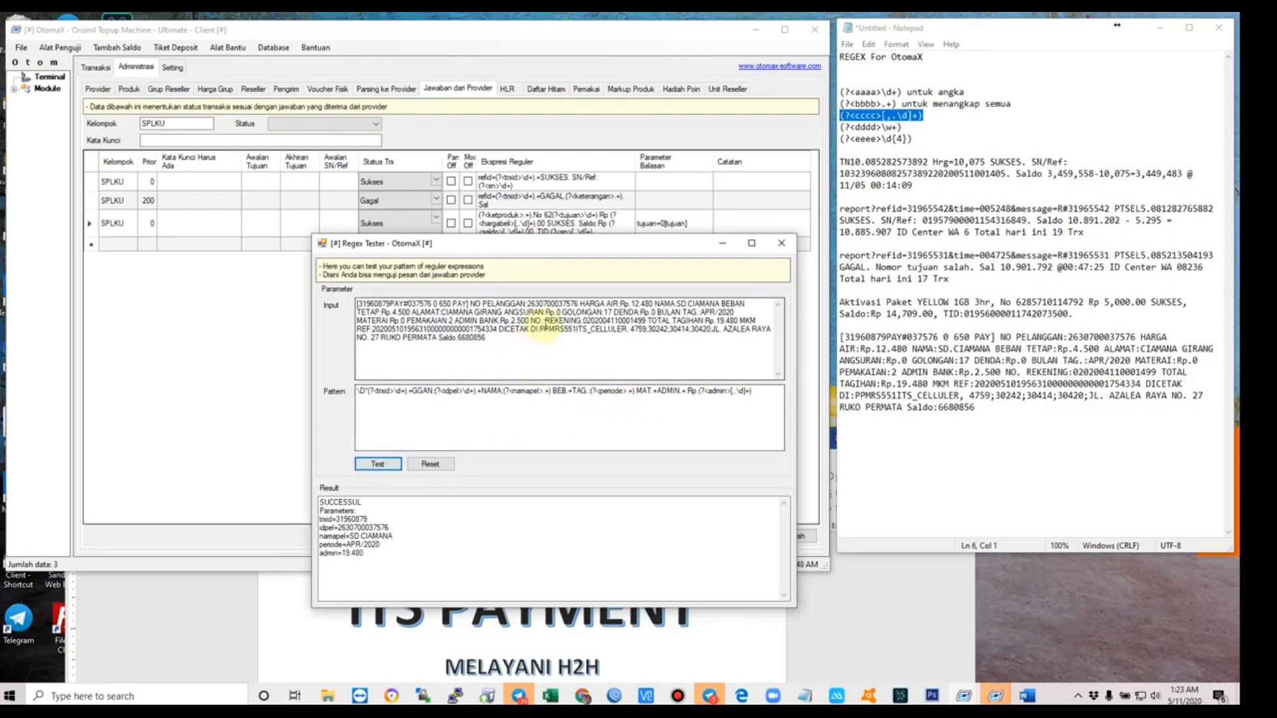
Append ".+HAN:Rp." and the notes' group "(?<cccc>[,.\d]+)" to the pattern to capture the bill total.
drag(564, 321, 690, 320)
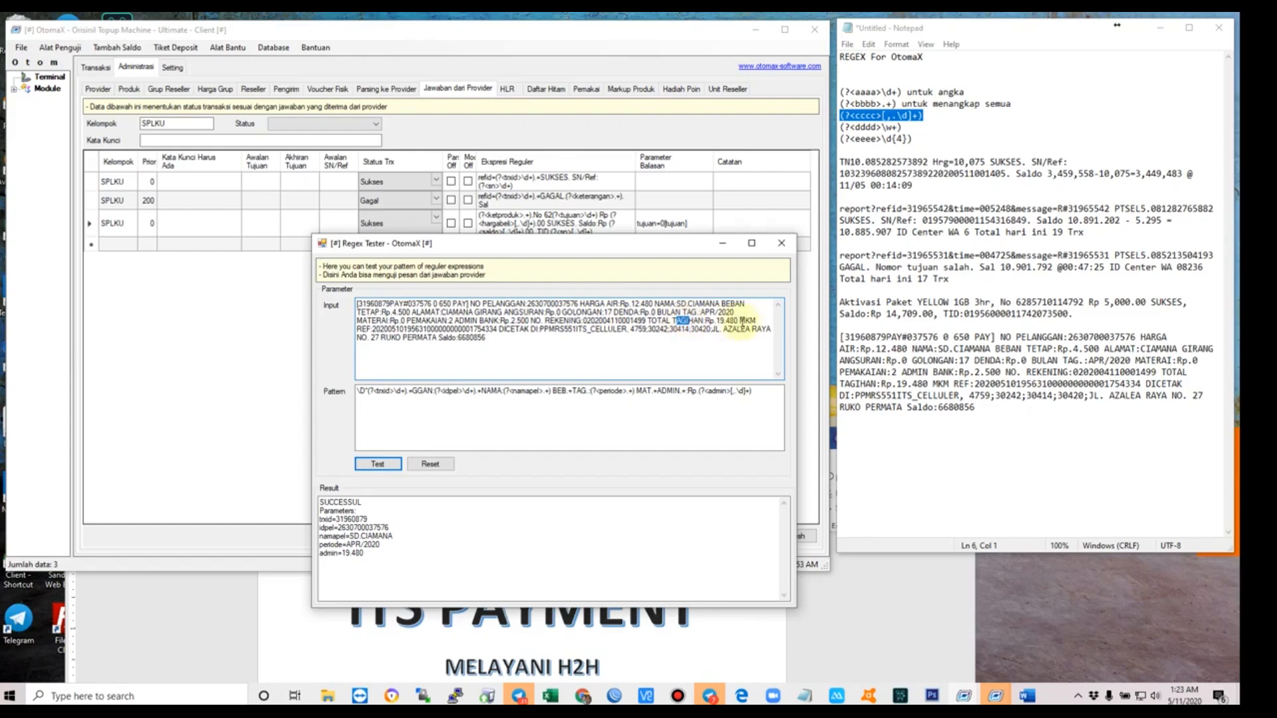
right_click(916, 120)
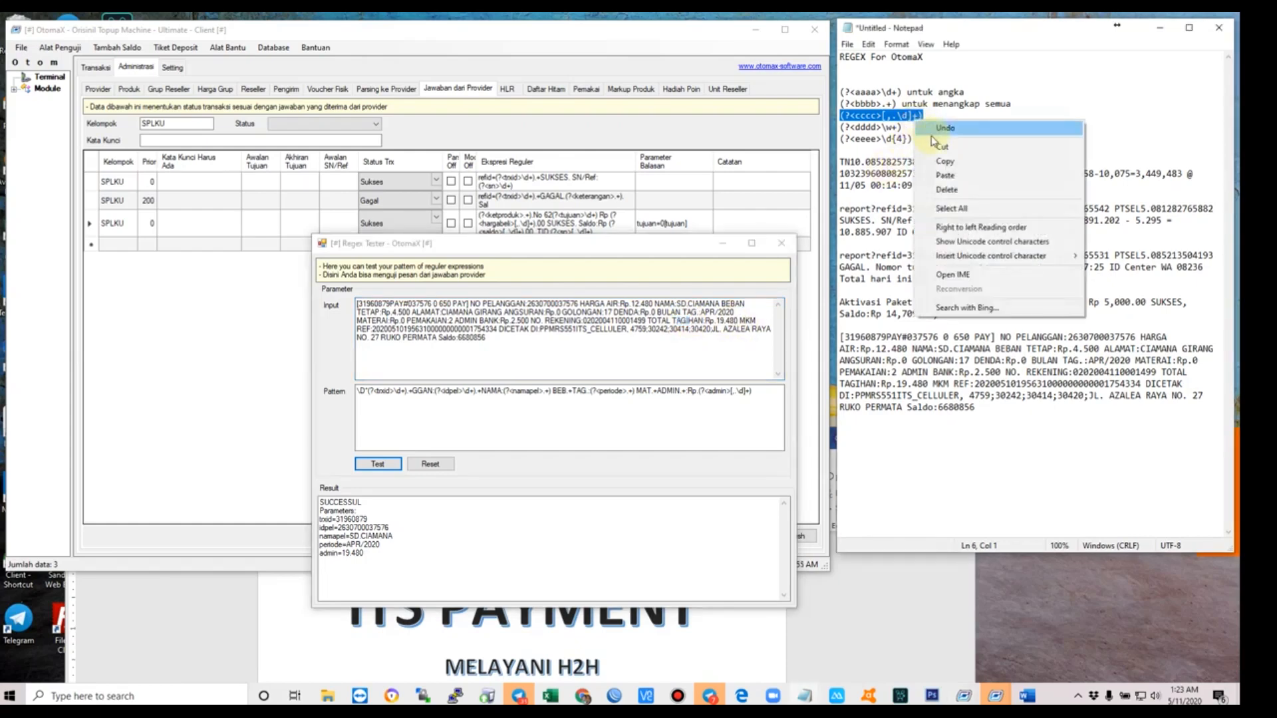
click(1074, 166)
click(758, 393)
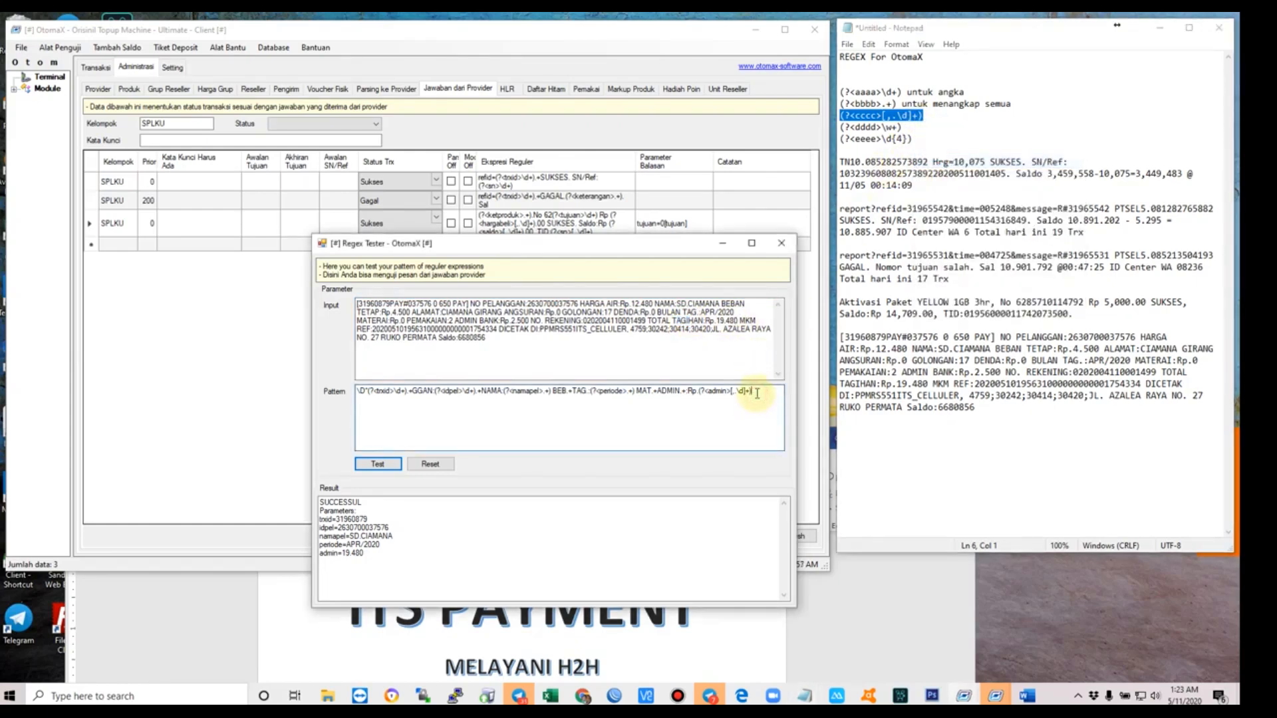
text(.+HAN:Rp)
text(.+HAN:Rp.)
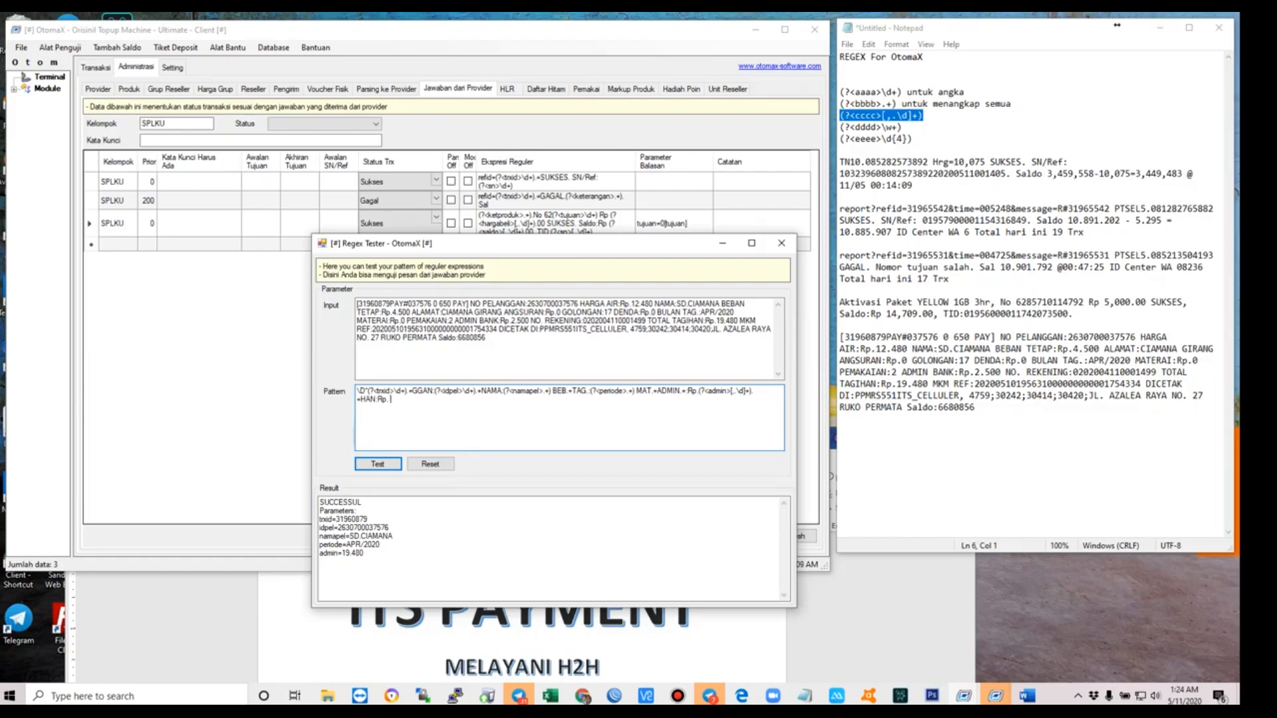
key(ctrl+v)
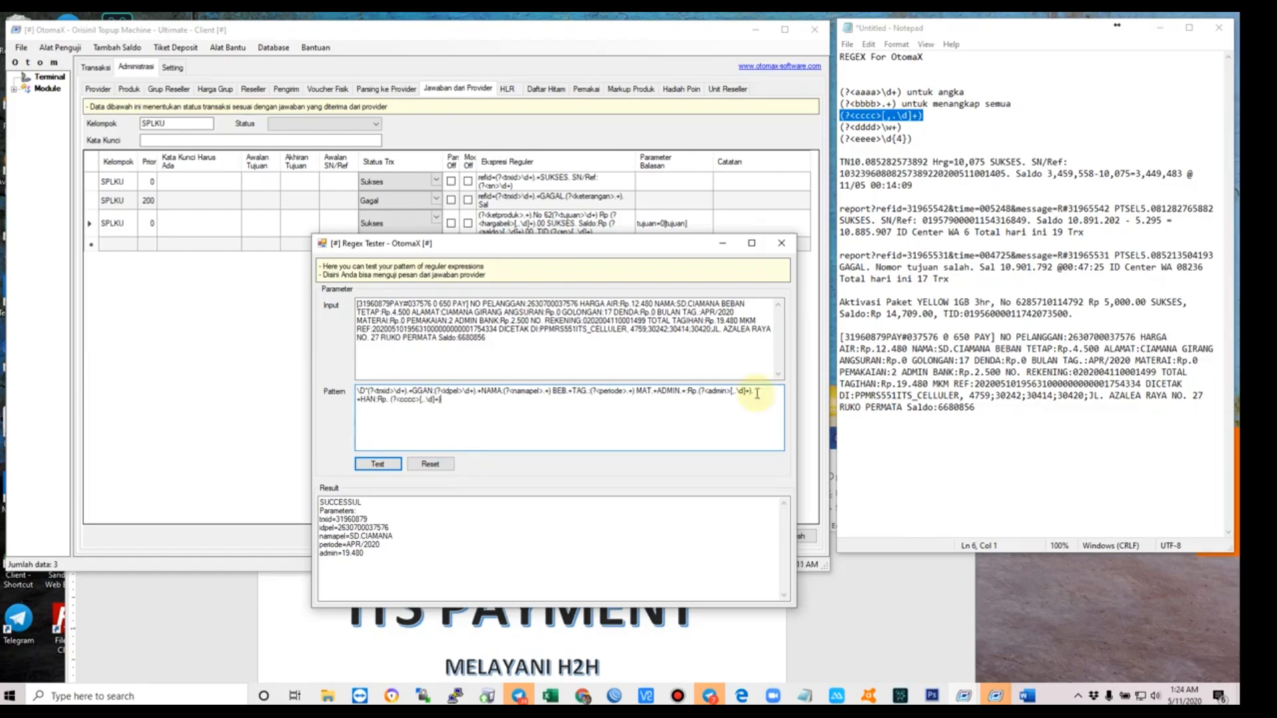
Test the pattern, remove the space before the cccc group, and test again.
click(384, 462)
click(389, 400)
key(BackSpace)
click(377, 464)
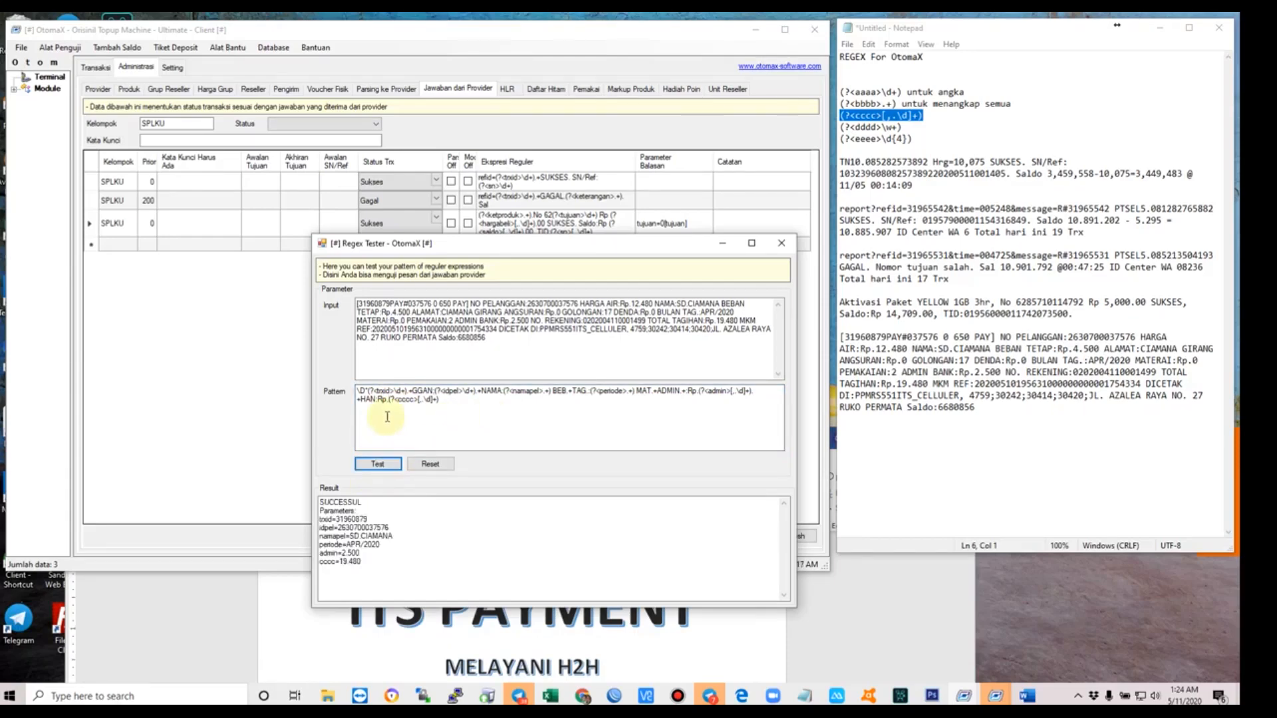
Rename the cccc group in the pattern to "tagihan" and test it.
click(415, 400)
key(BackSpace)
key(BackSpace)
key(BackSpace)
key(BackSpace)
text(tagihan)
click(376, 463)
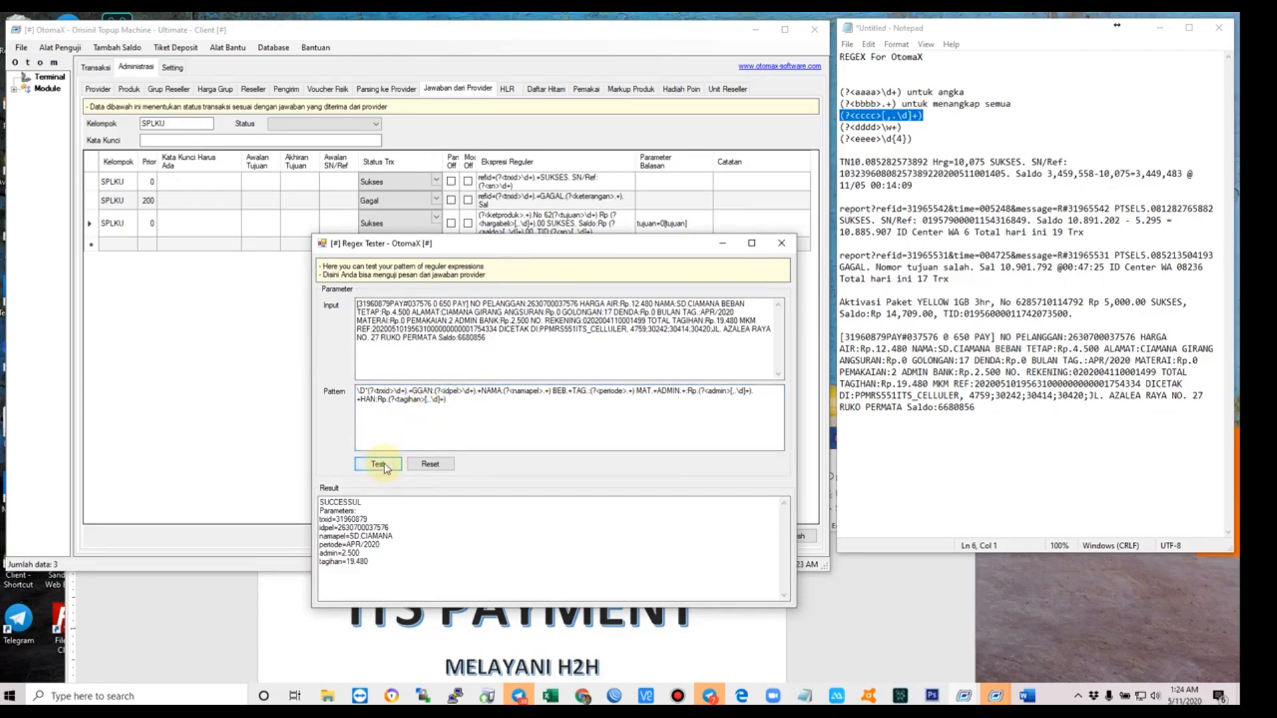
Append " MKM REF:" from the input reply to the end of the pattern.
click(438, 409)
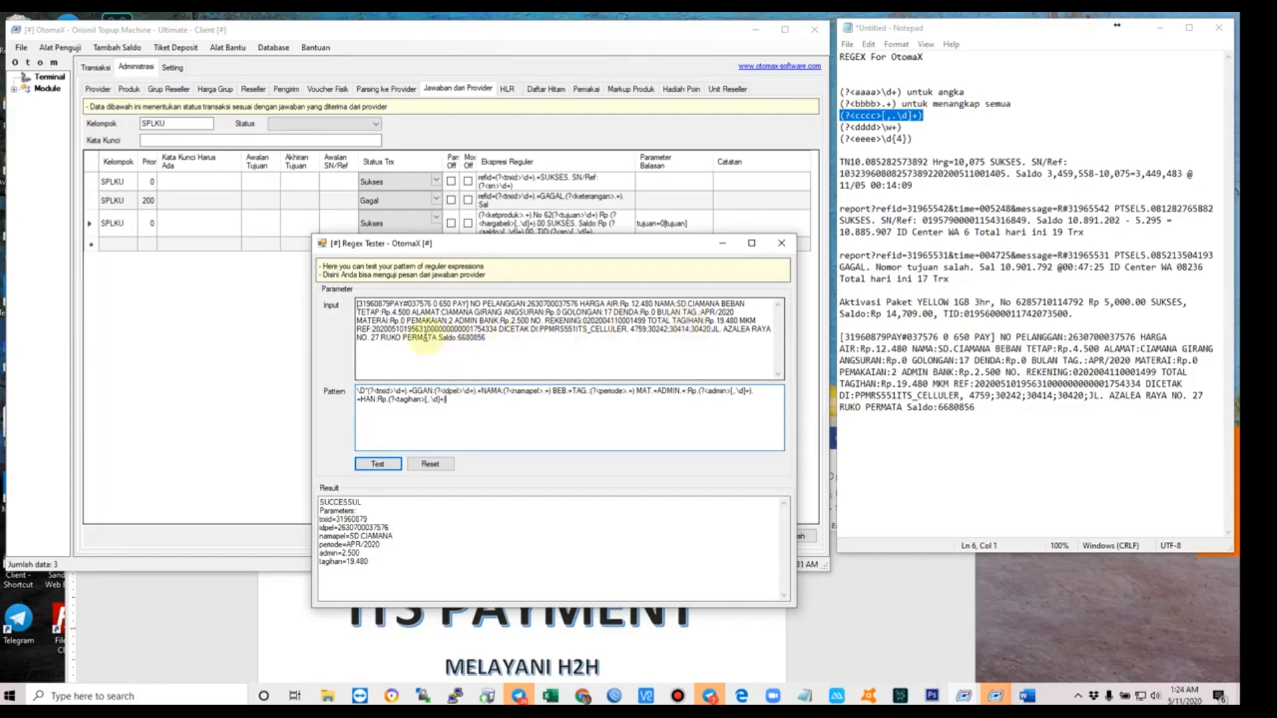
drag(739, 322, 373, 329)
key(ctrl+c)
click(444, 399)
key(ctrl+v)
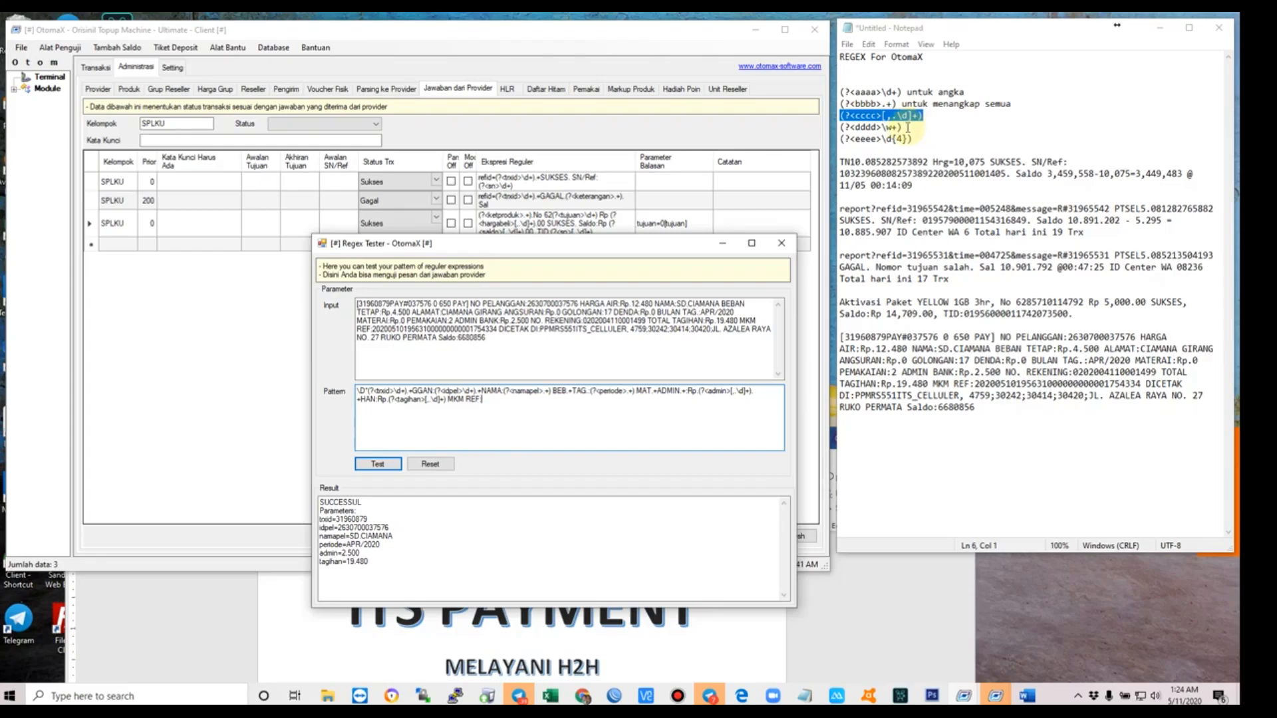
Annotate the "(?<dddd>\w+)" line in the Notepad notes with "menangkap semua huruf & angka".
drag(902, 127, 833, 127)
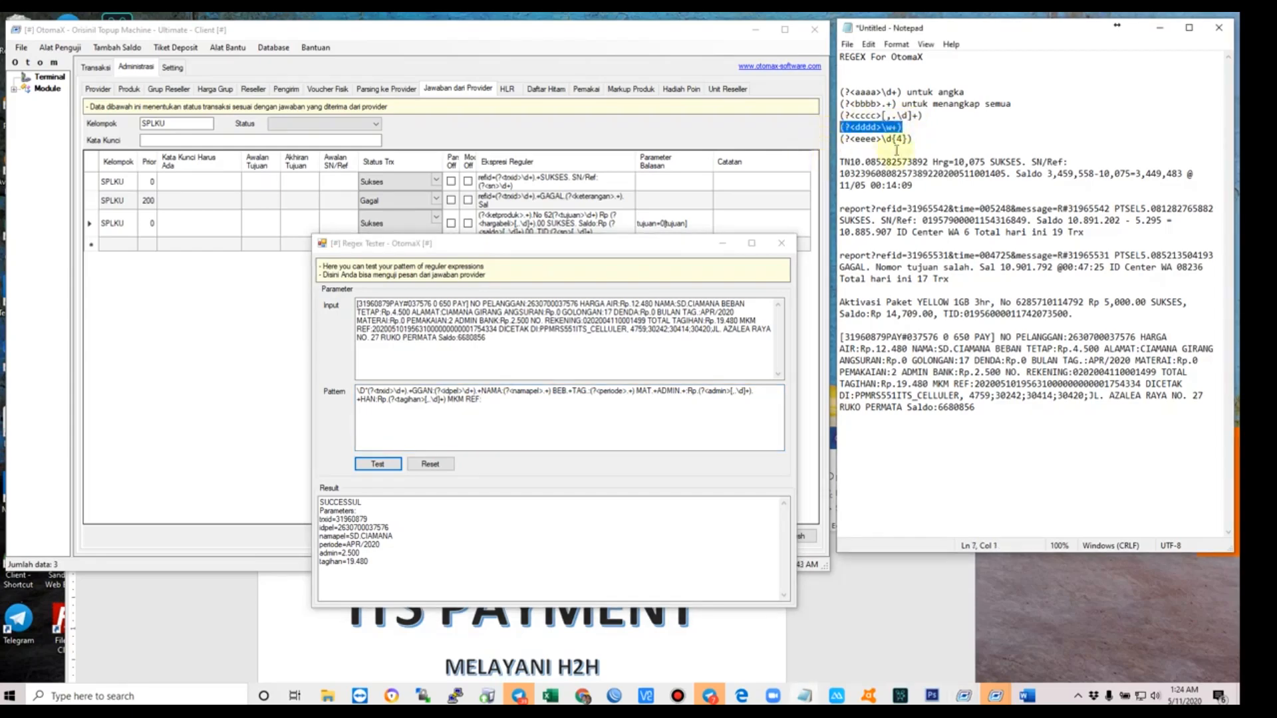
click(908, 127)
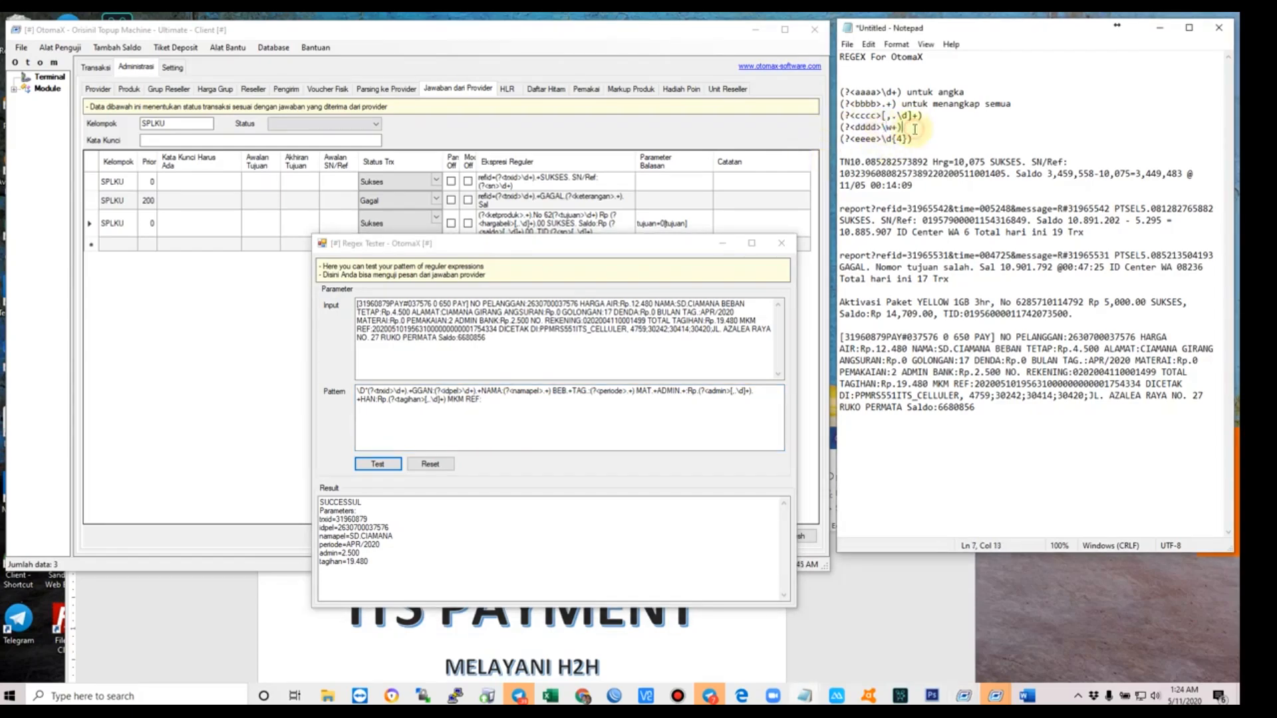
text(menangkap semua )
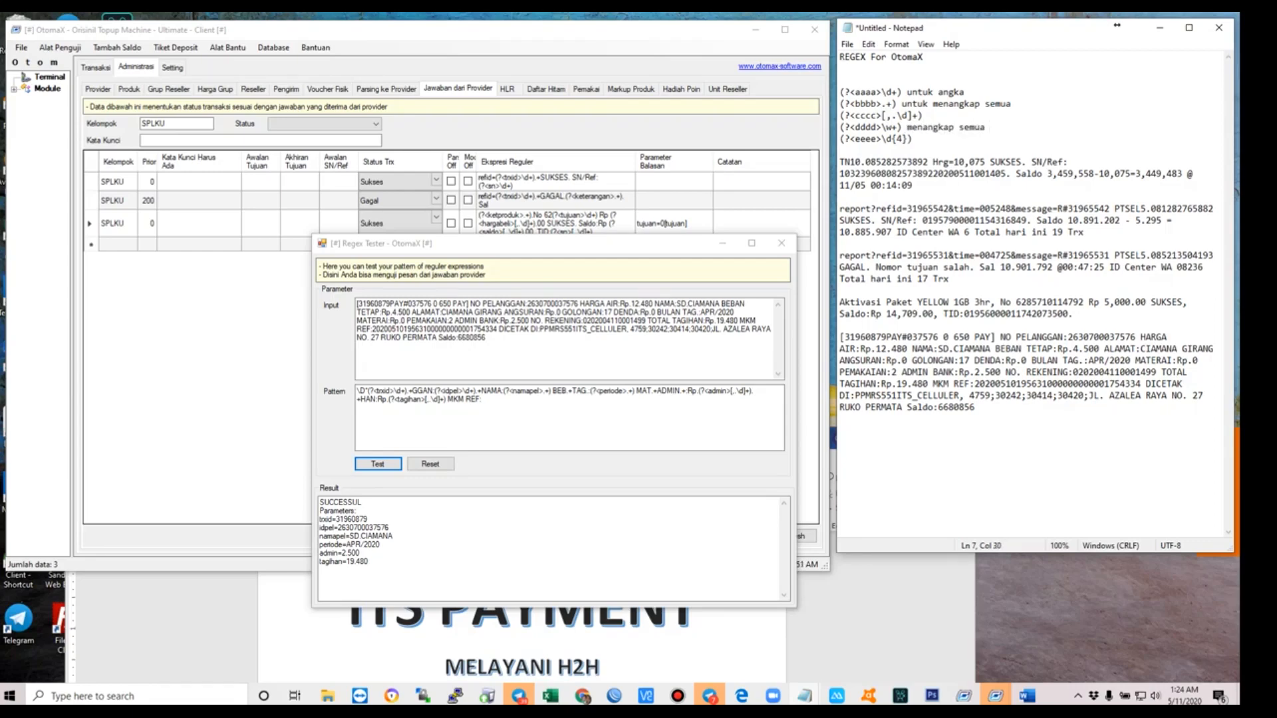
text(huruf & angka)
Append the notes' group "(?<dddd>\w+)" after "MKM REF:" in the pattern to capture the reference, and test it.
drag(903, 127, 839, 127)
click(901, 127)
key(ctrl+c)
click(581, 405)
key(ctrl+v)
click(377, 464)
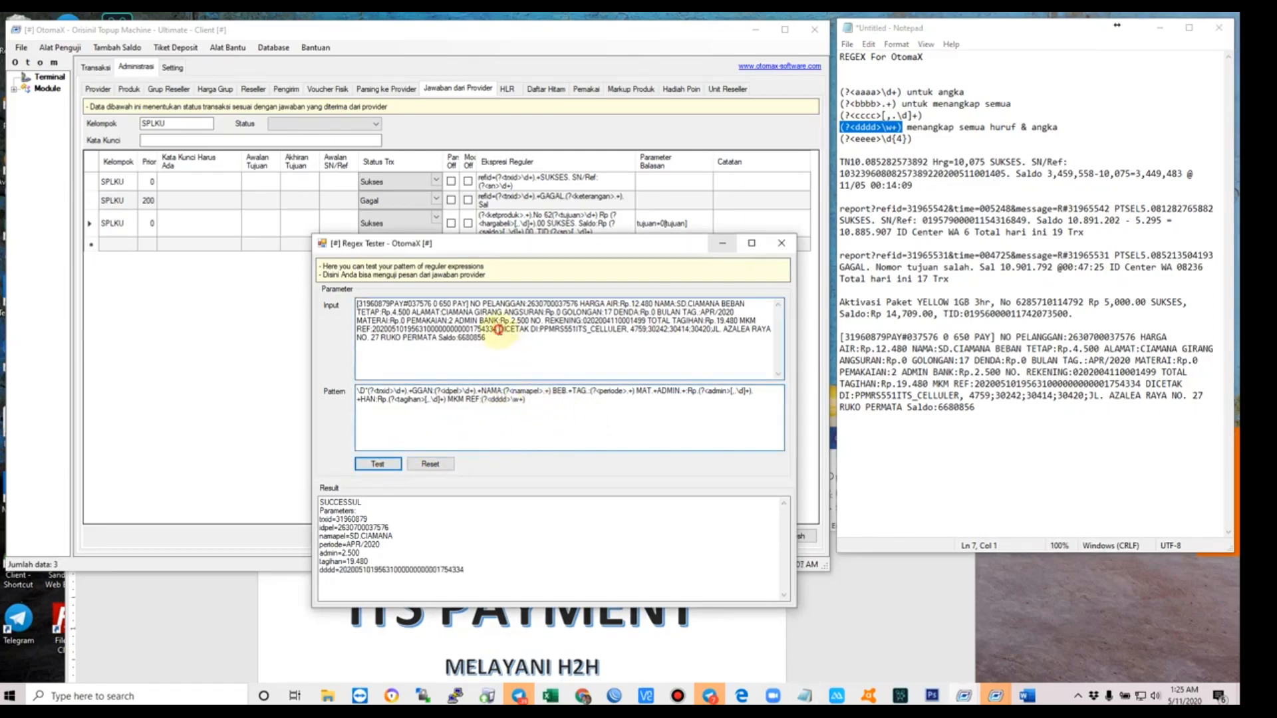
Review the full pattern against the input reply, including the reply text that follows the captured reference.
click(530, 403)
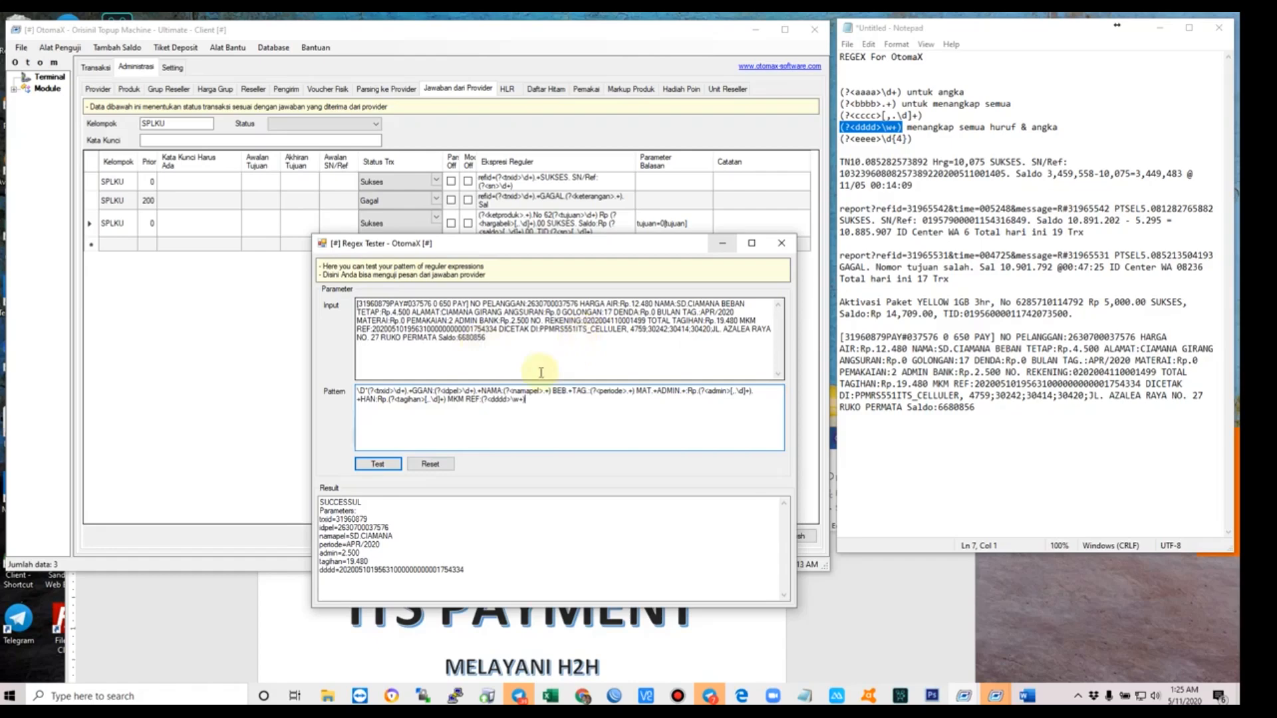
click(533, 403)
drag(534, 402, 350, 393)
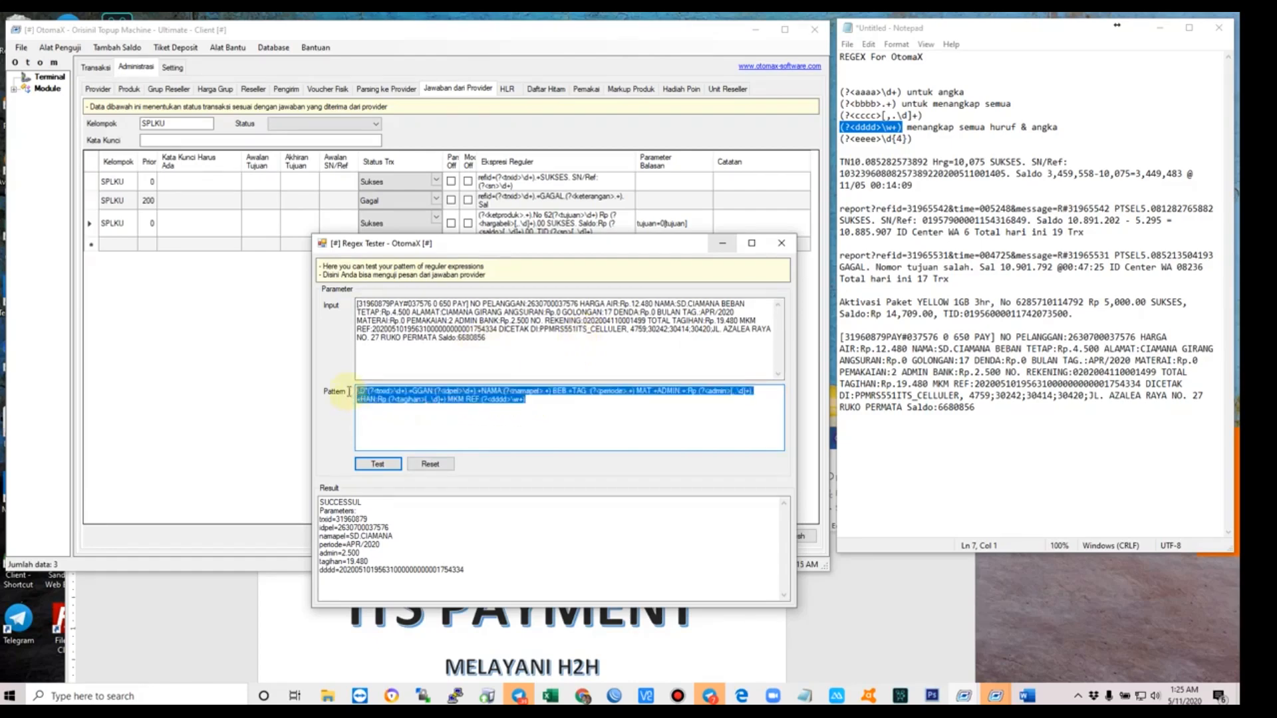
click(526, 401)
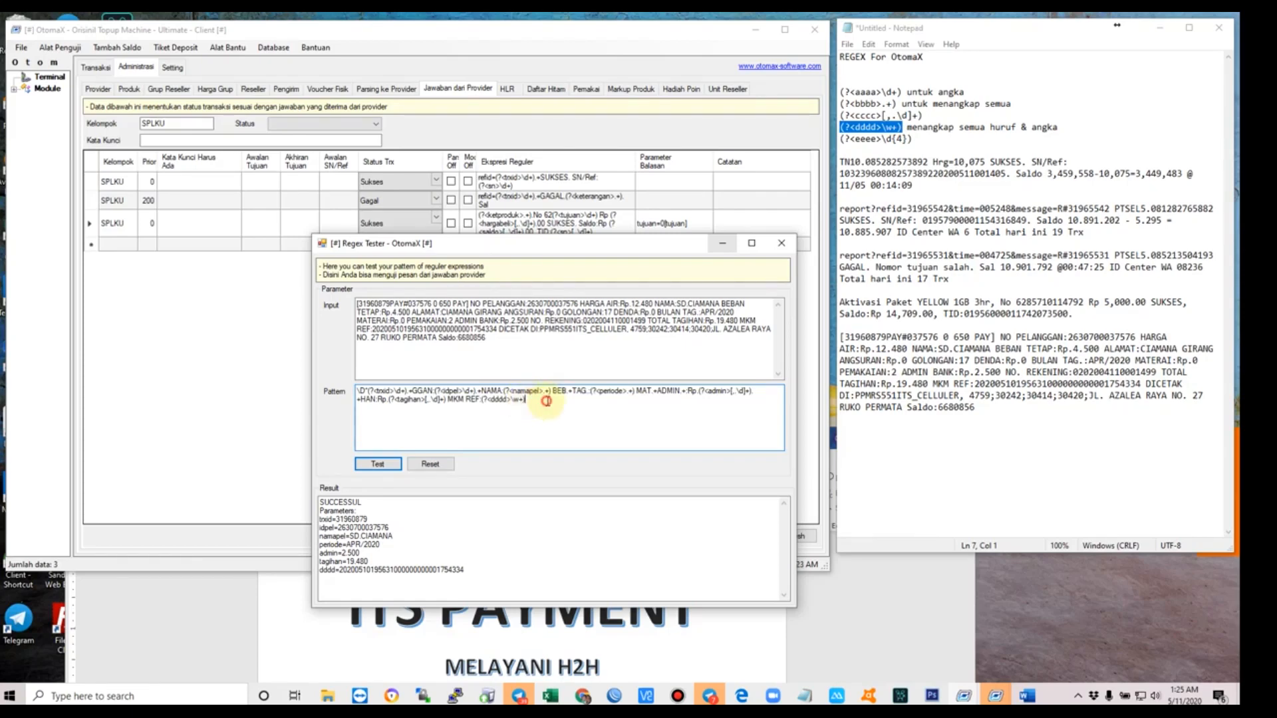
drag(521, 401, 362, 389)
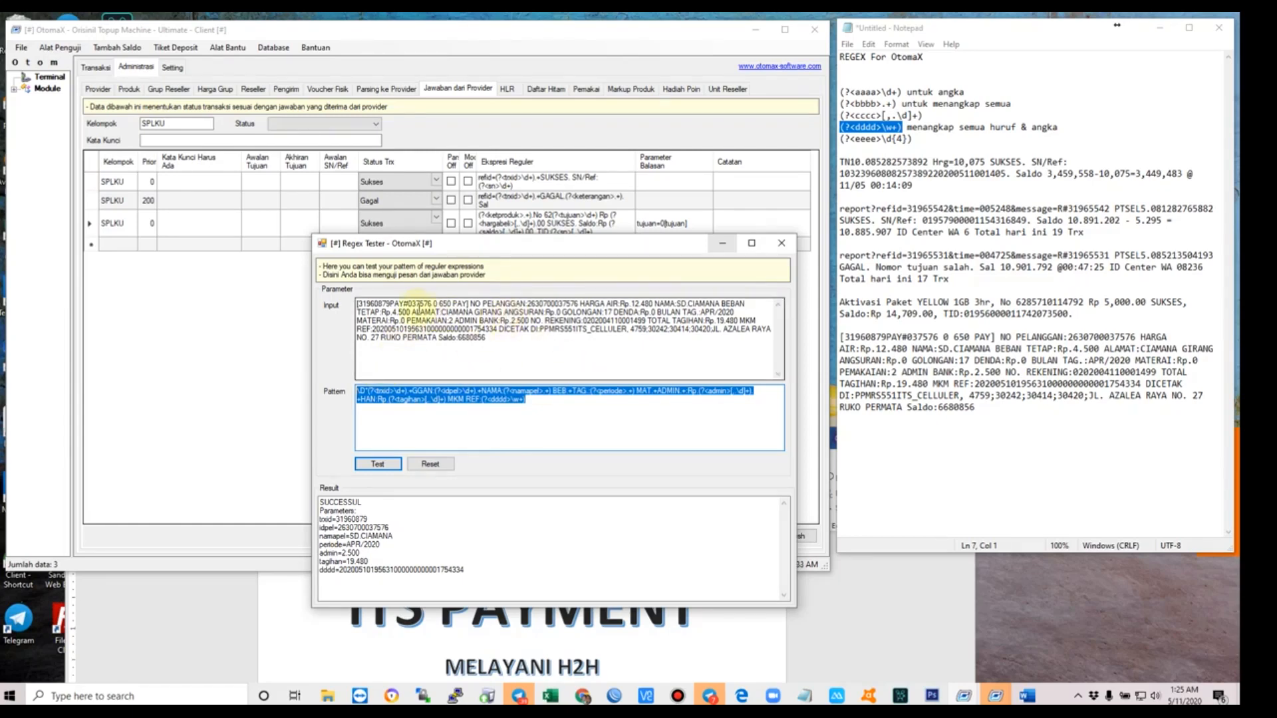
drag(358, 304, 489, 338)
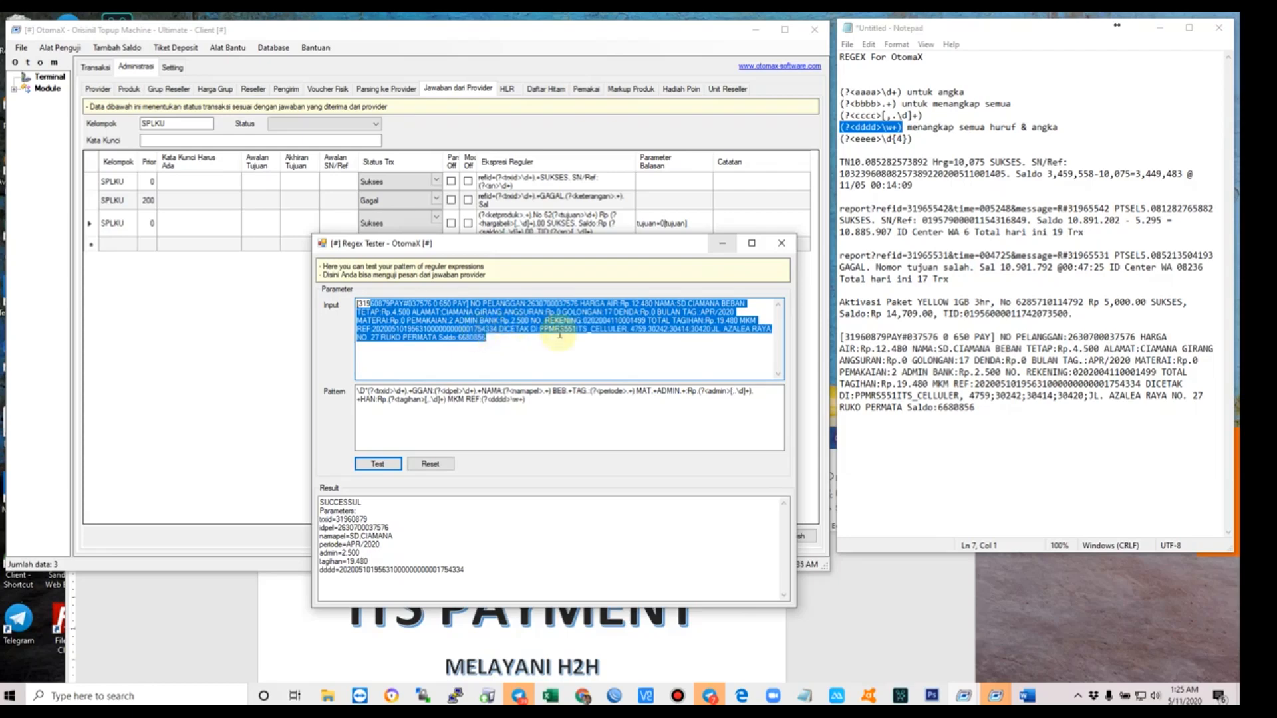
click(624, 327)
mouse_move(623, 327)
mouse_down()
mouse_move(601, 331)
mouse_move(622, 338)
mouse_up()
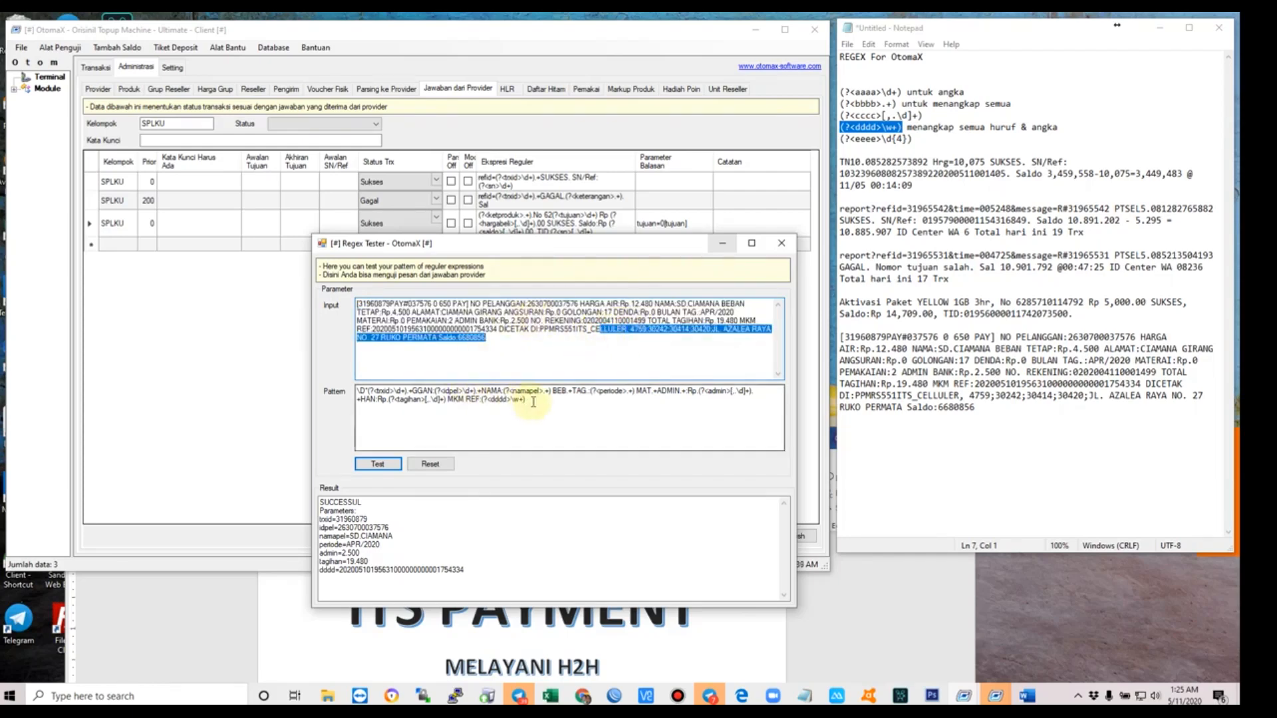
Copy the tested water bill pattern from the Regex Tester into the regular expression of a new SPLKU provider reply rule.
drag(528, 400, 358, 390)
drag(525, 244, 484, 286)
click(522, 245)
key(ctrl+v)
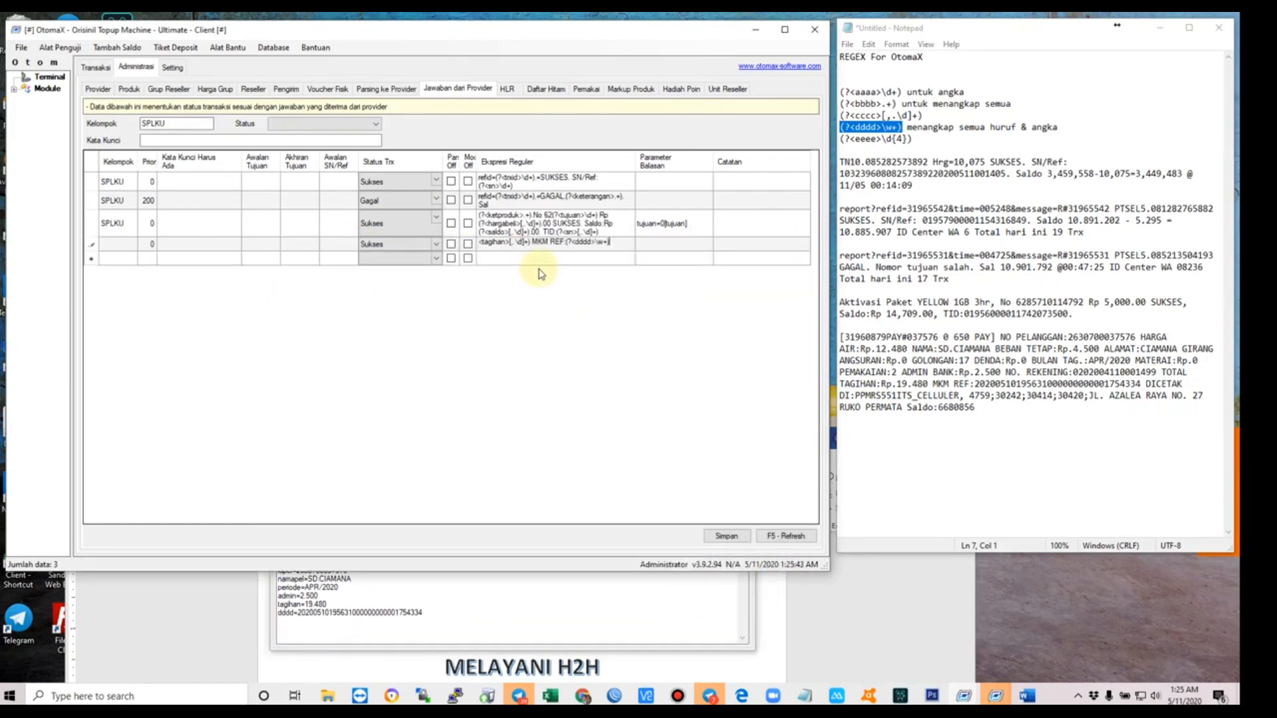
Begin the new rule's Parameter Balasan with "jawab=trxid=[trxid]/".
click(657, 247)
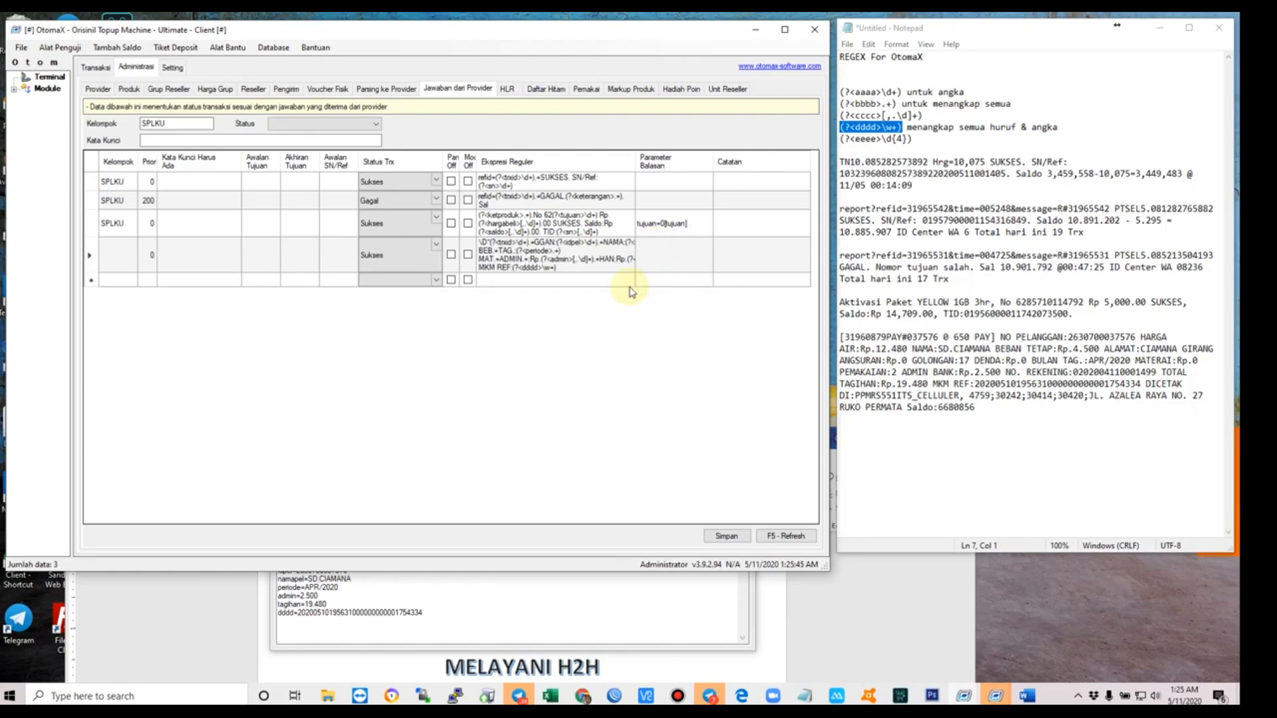
text(jawab=)
click(562, 594)
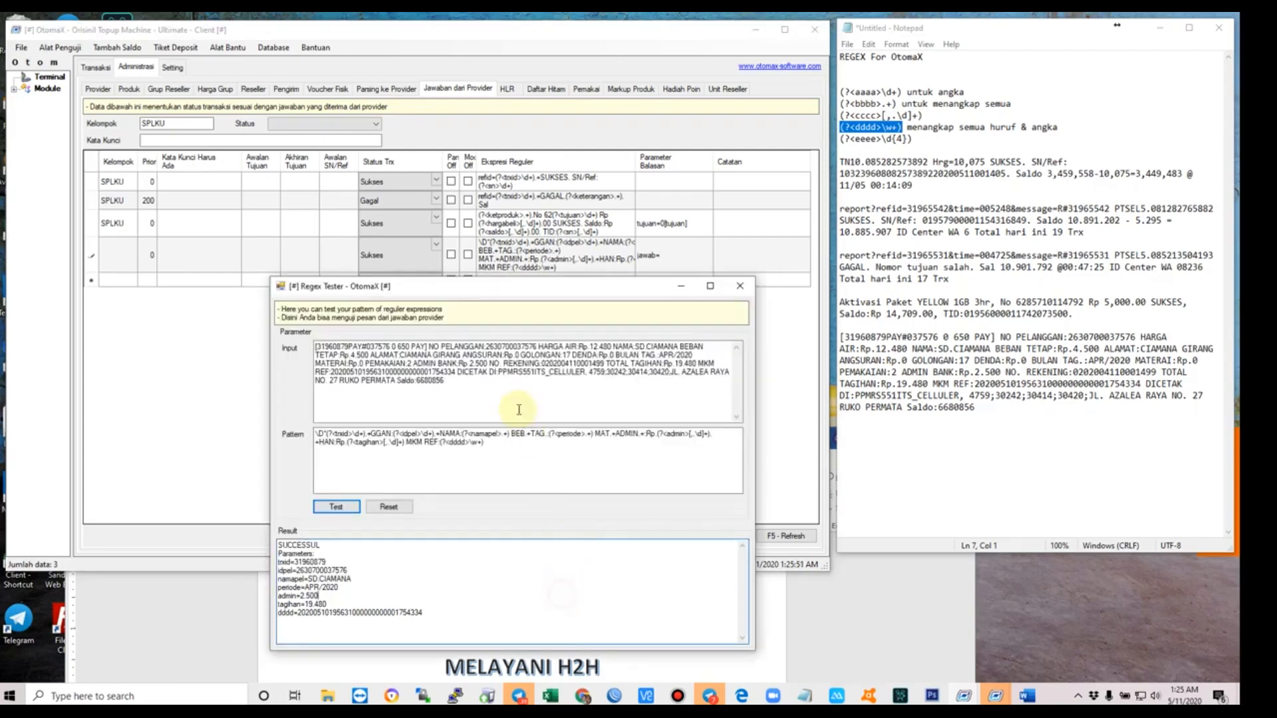
drag(490, 288, 945, 308)
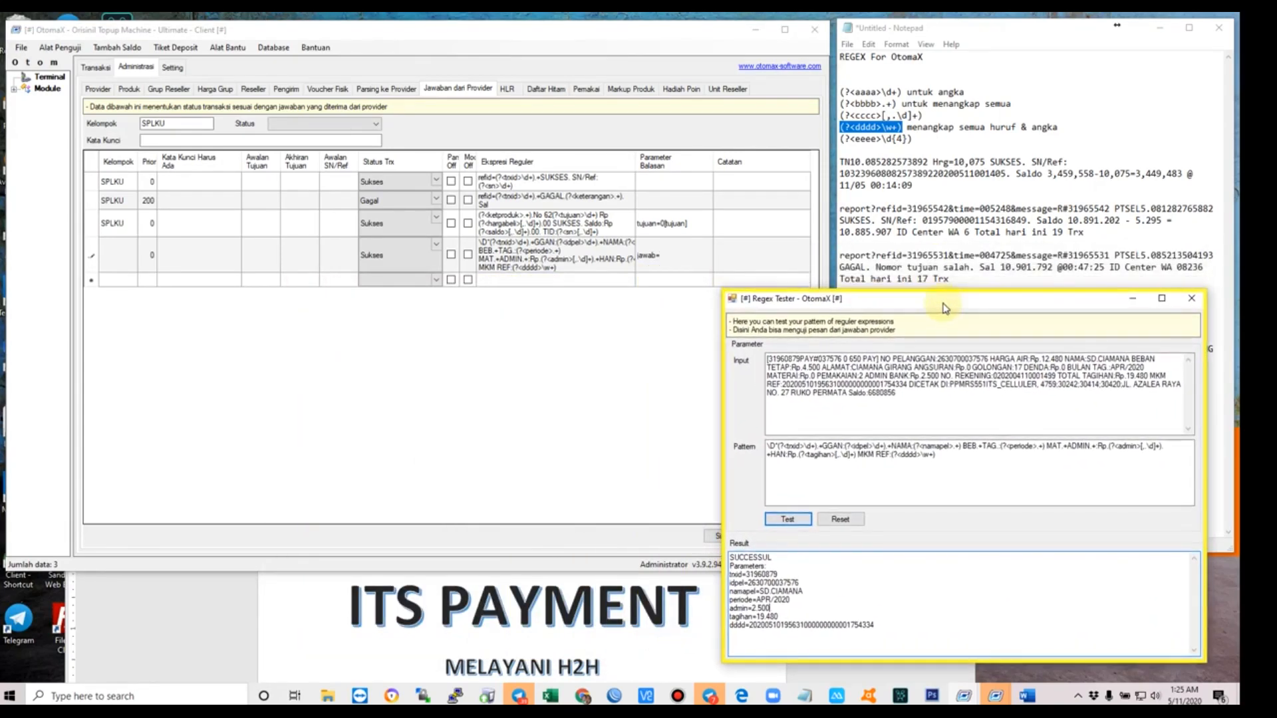
click(663, 256)
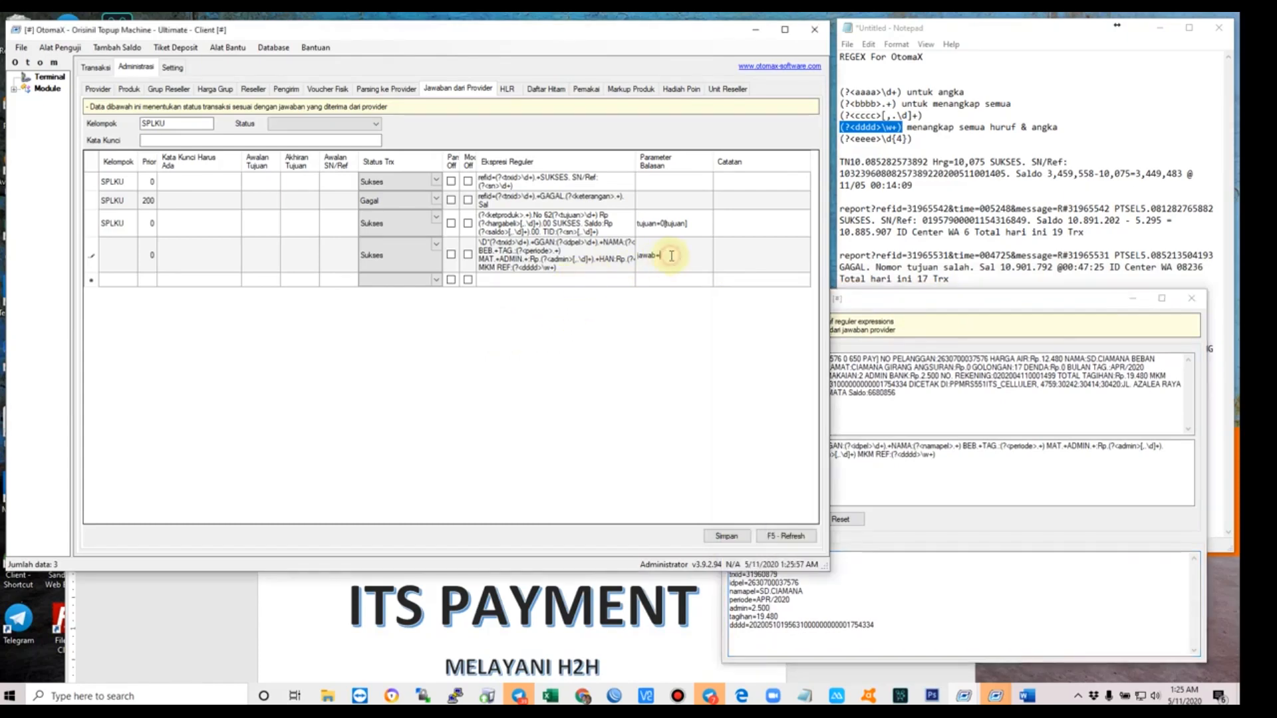
text(trxid=[tr)
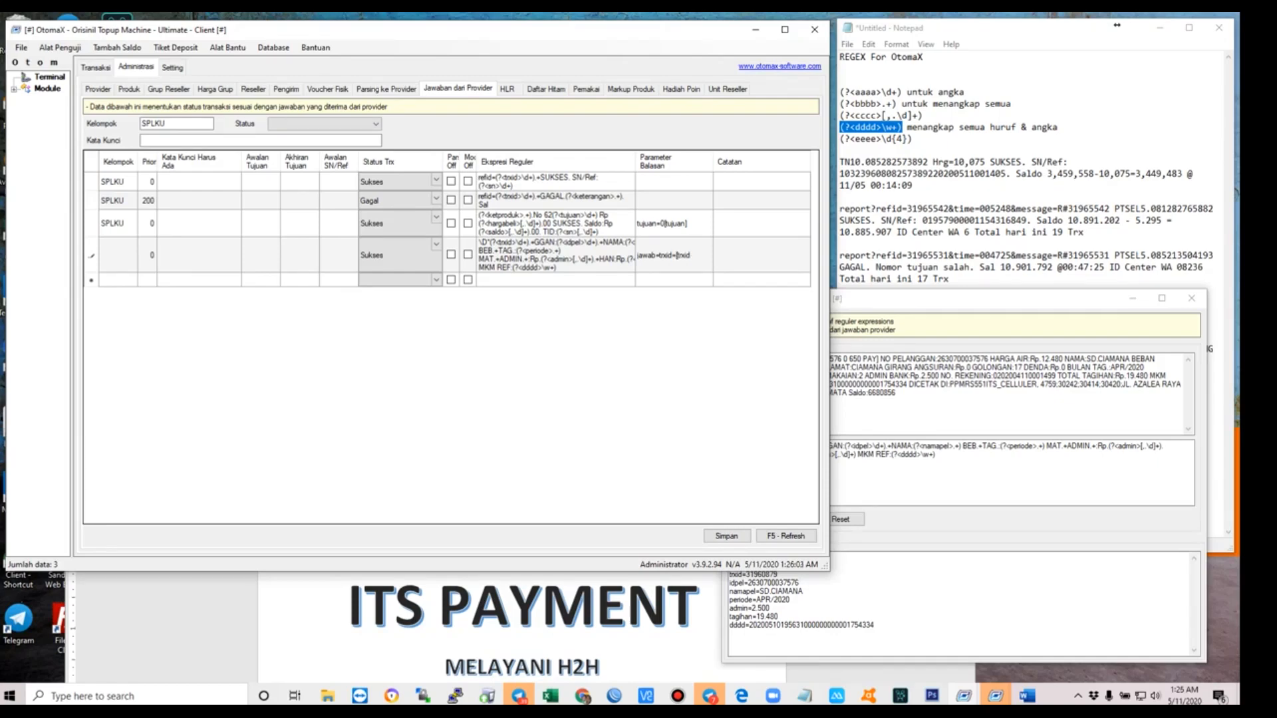
text(xid=[txid]/)
Append "idpel=[idpel]/" to the new rule's Parameter Balasan.
drag(865, 306, 872, 306)
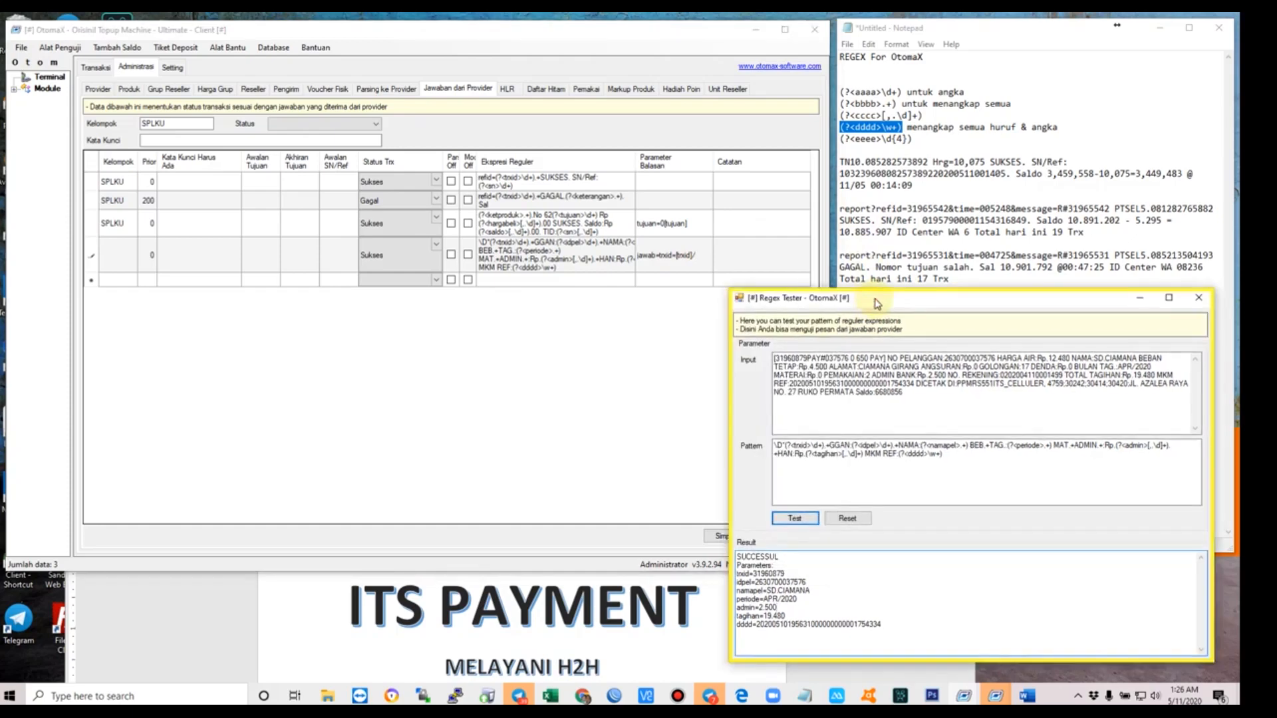
click(698, 257)
text(idpel)
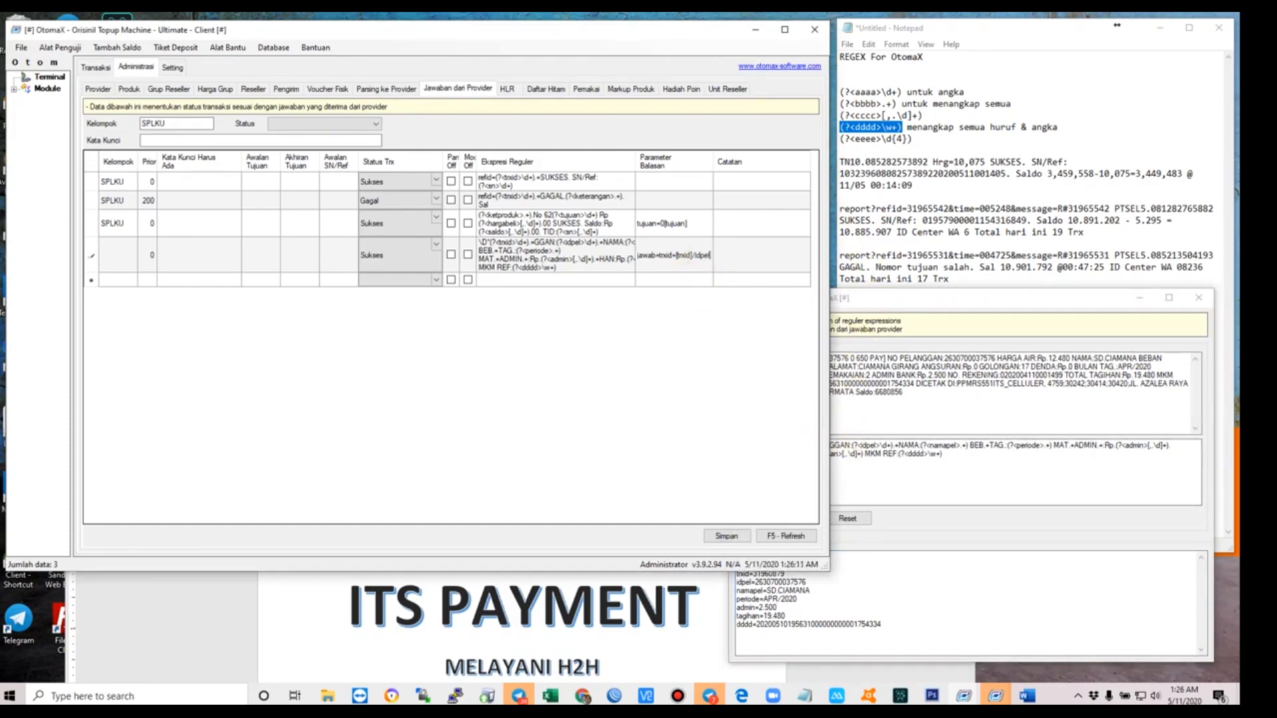
text(=)
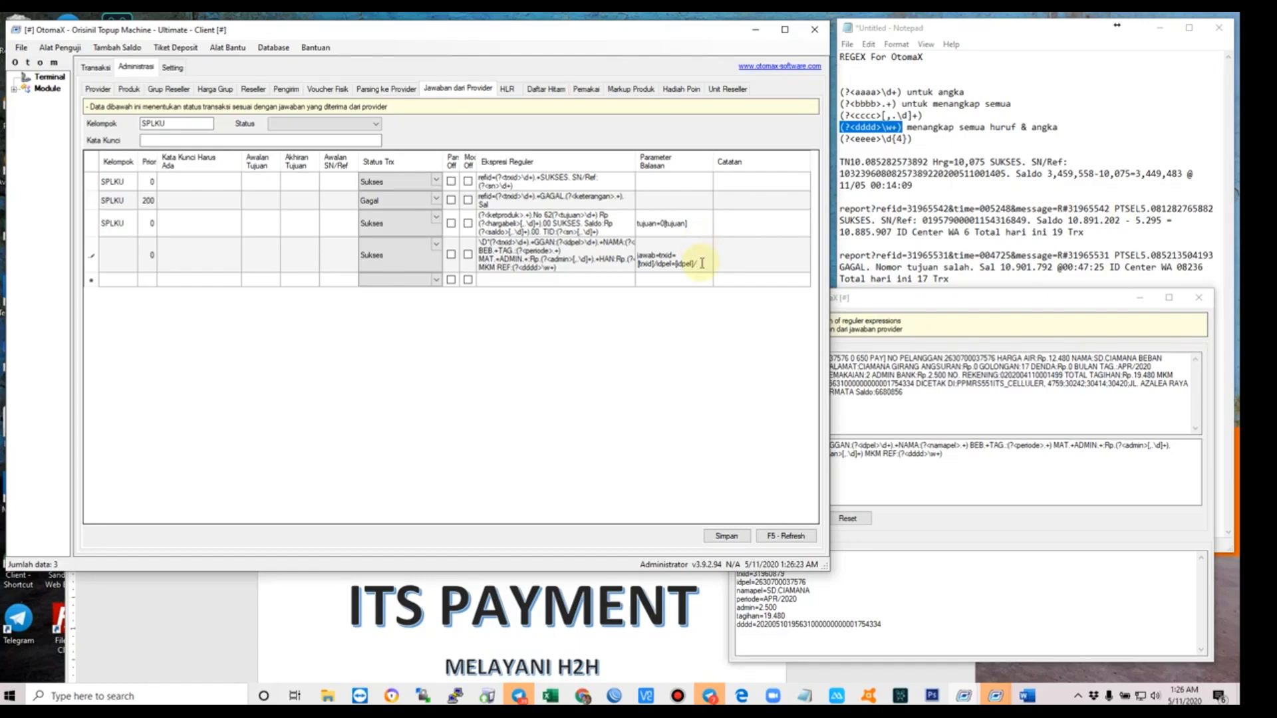
Copy the new rule's Parameter Balasan text to a new line below the replies in the Notepad notes.
drag(702, 263, 629, 256)
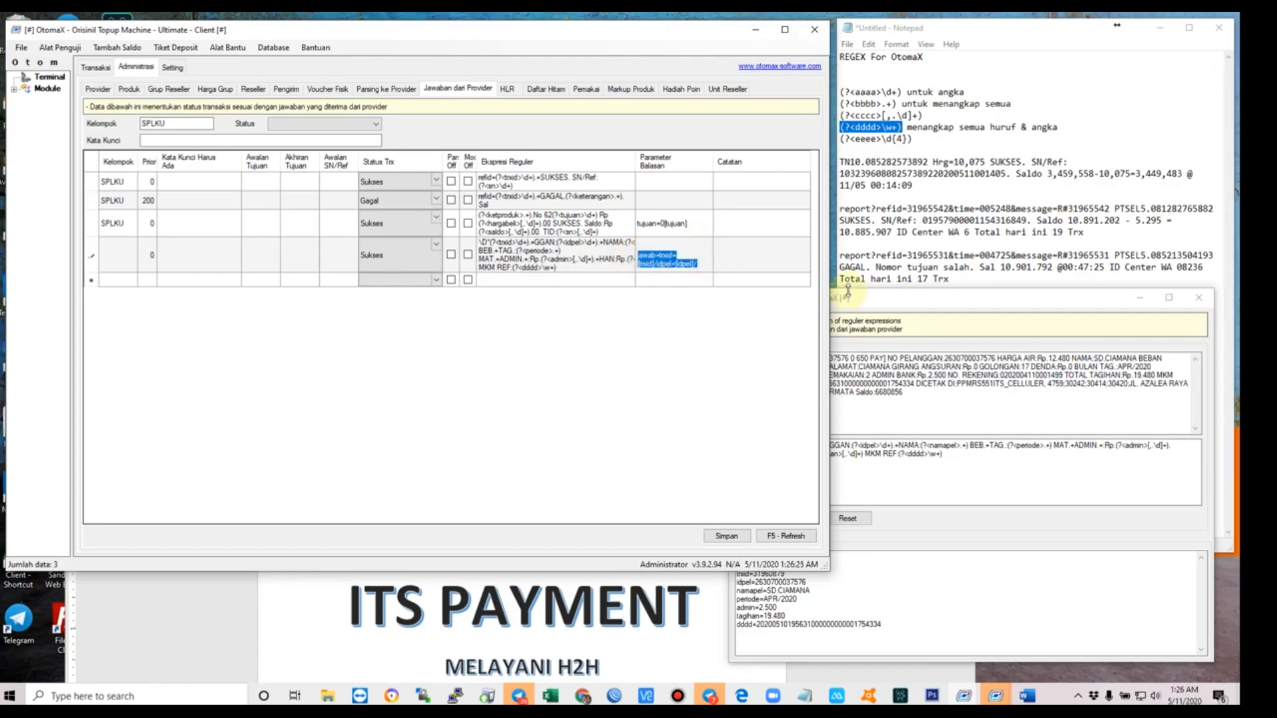
drag(864, 302, 638, 228)
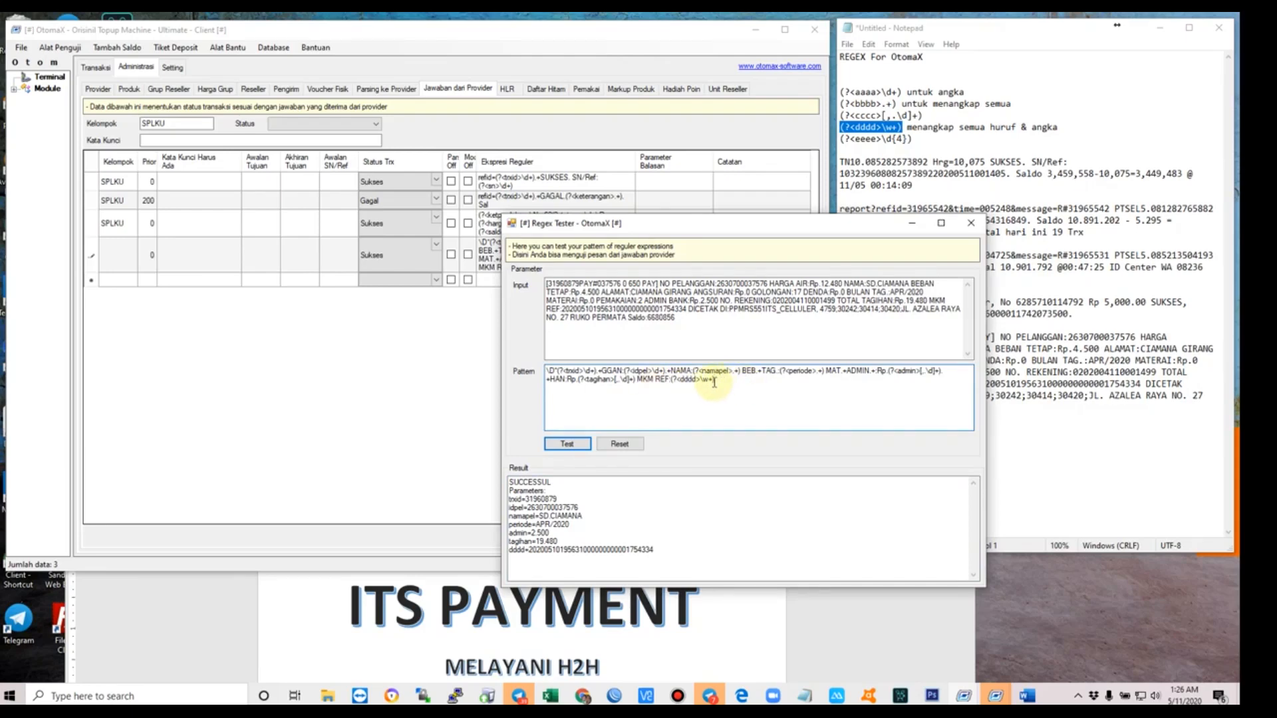
drag(646, 234, 394, 191)
click(166, 696)
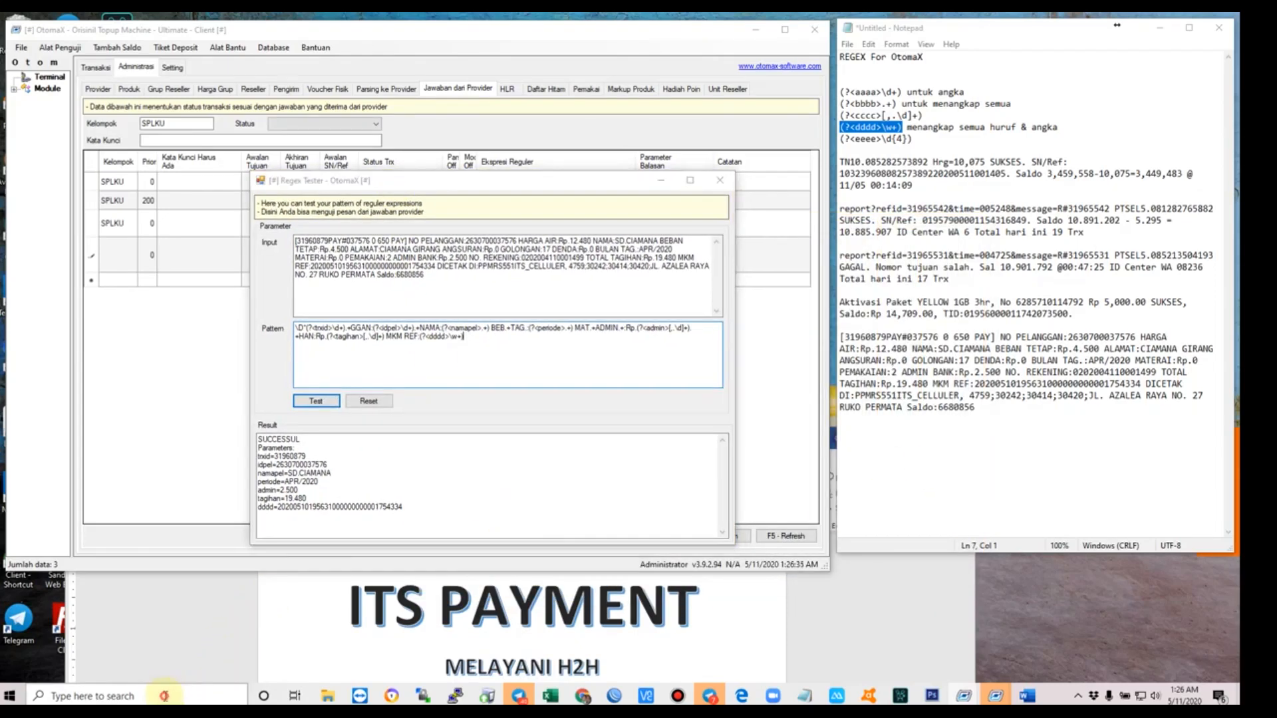
text(no)
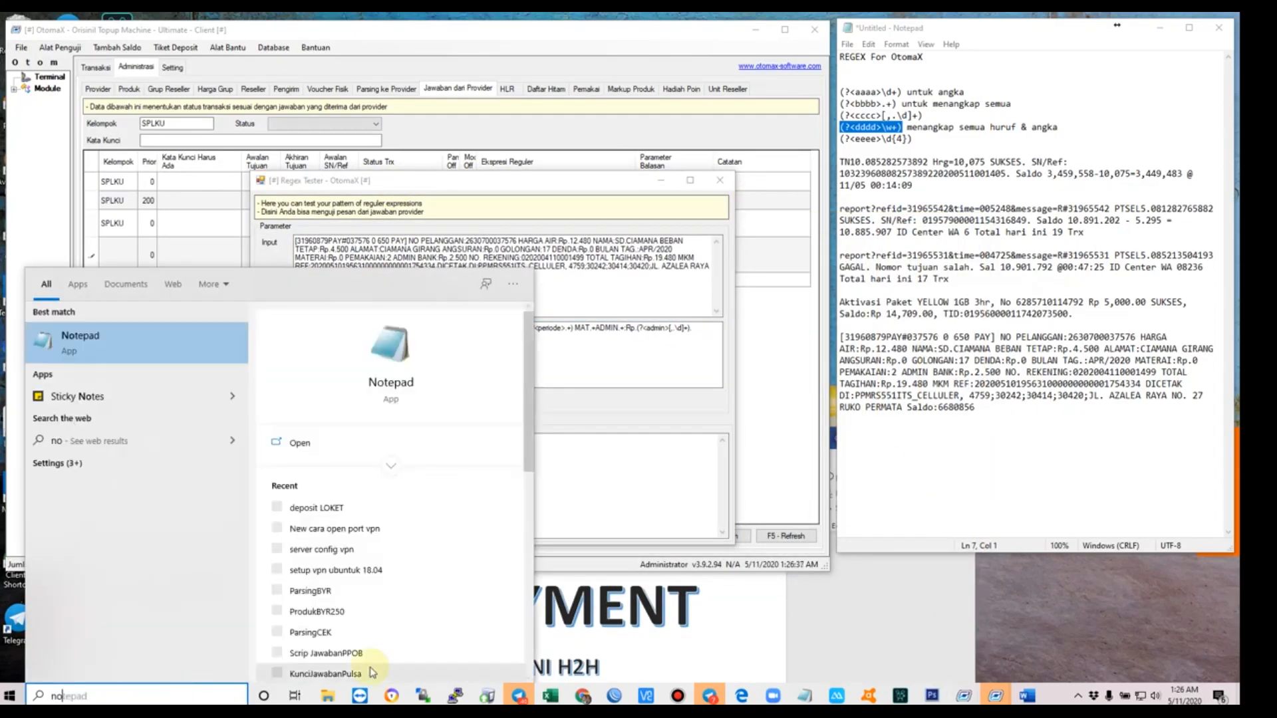
key(Return)
click(1011, 421)
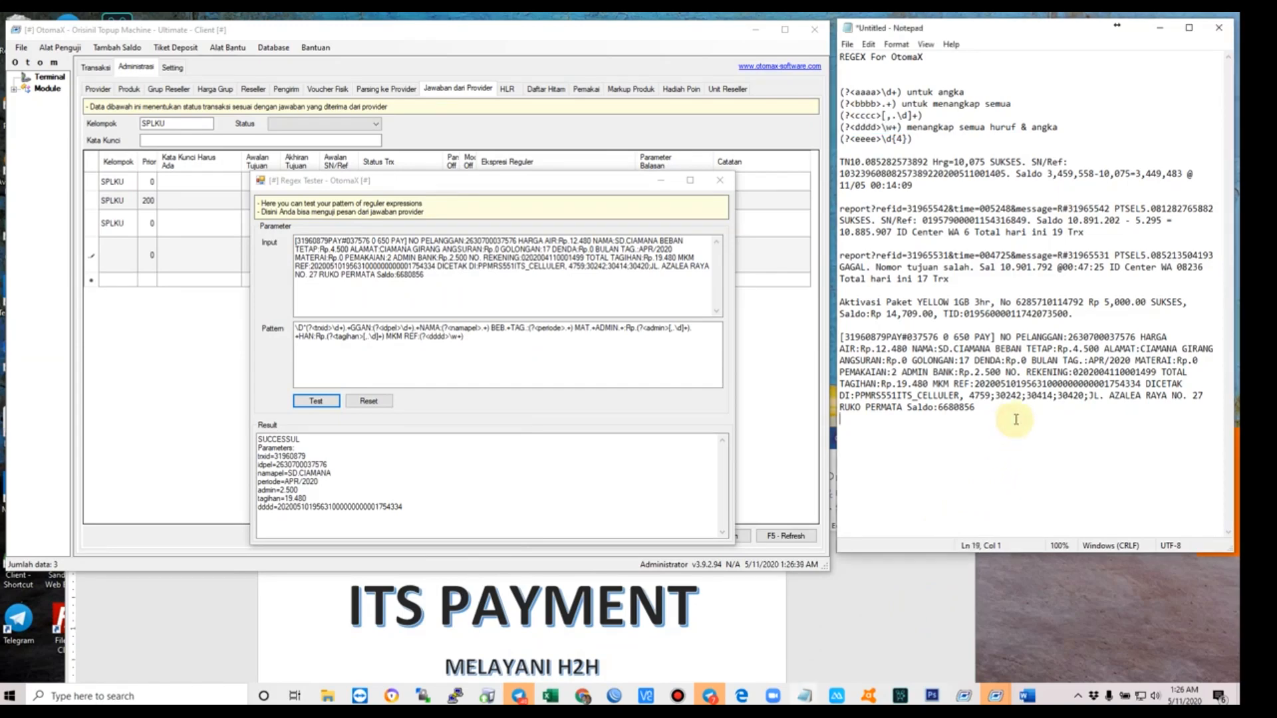
text(jawab trxid=[trxid]/idpel=[idpel]/)
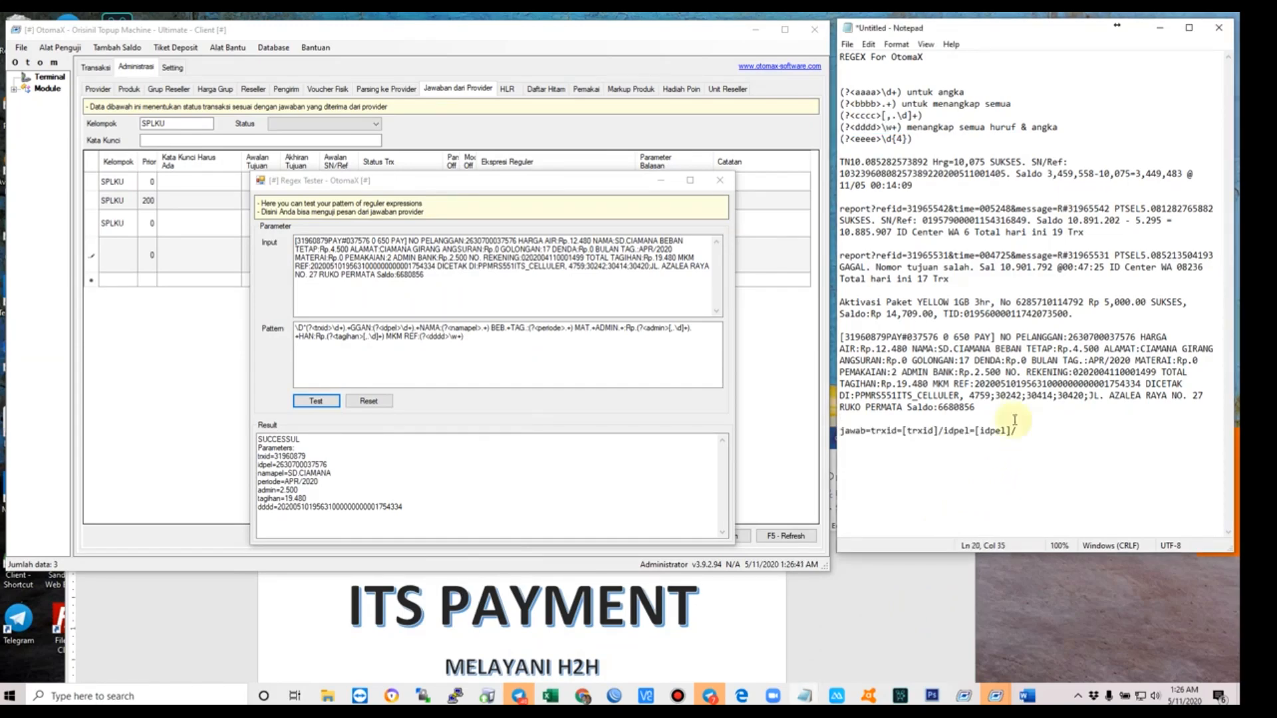
Change "jawab" to "jawaban" in the copied parameter line and append "periode:[periode]" to its end.
click(868, 432)
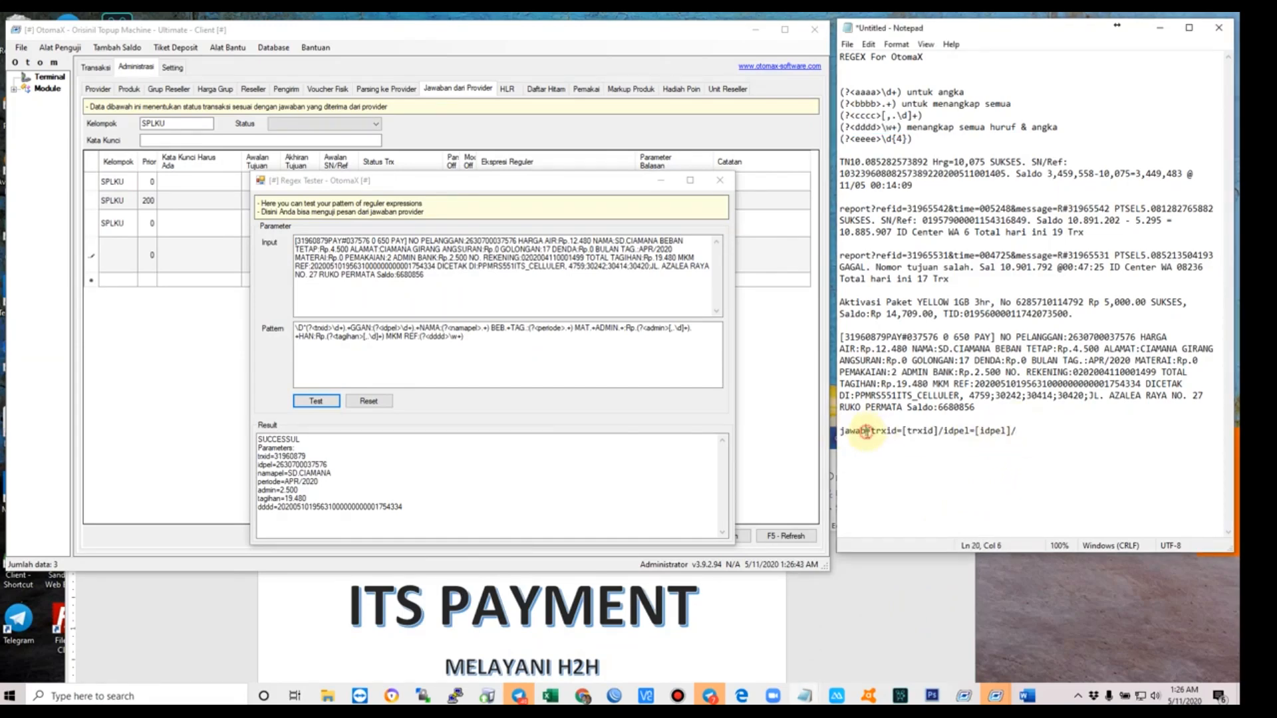
text(an)
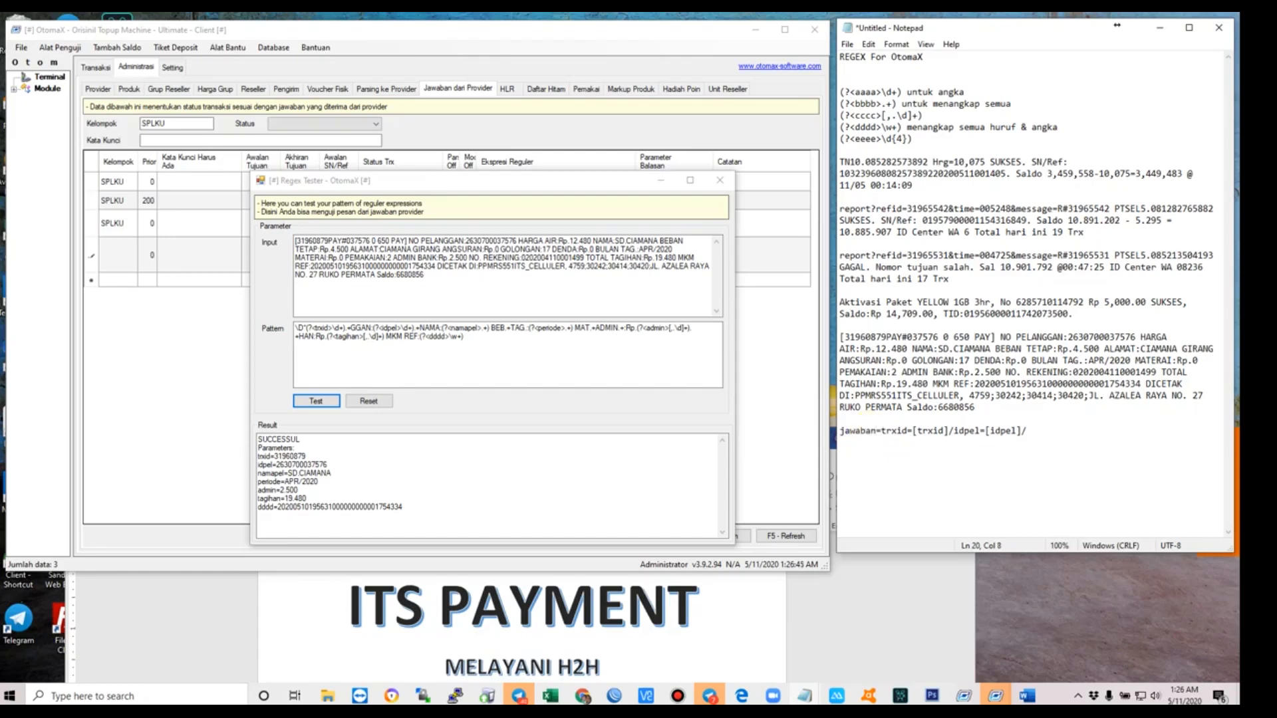
click(1043, 427)
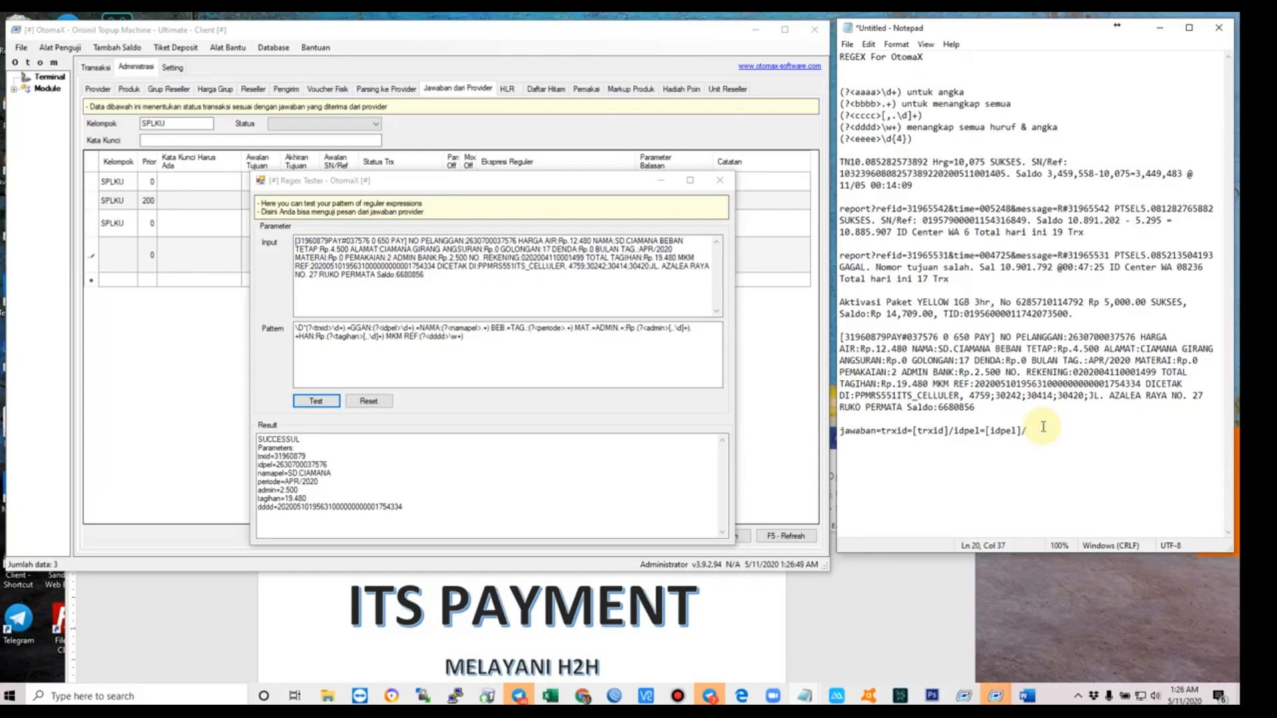
text(pel]/per)
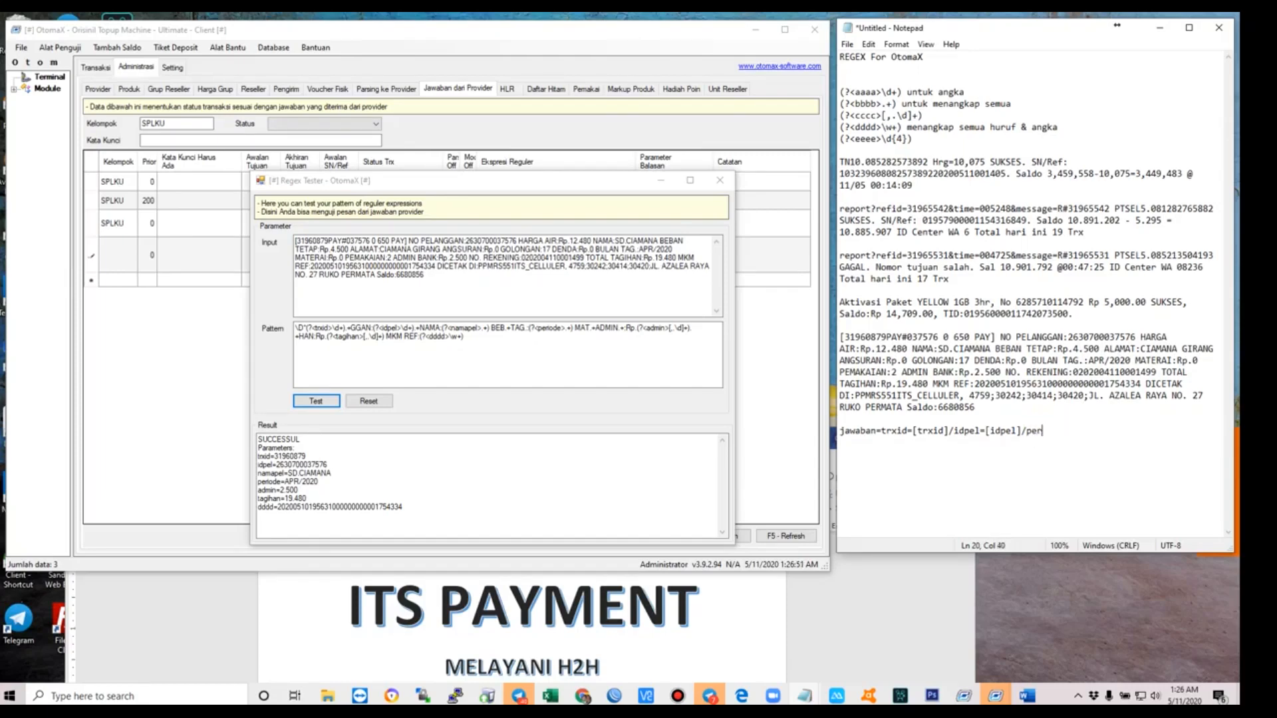
text(iode:[periode])
Compare the placeholder names with the pattern's group names, then append "/Nama:[namapel]" to the parameter line in the notes.
click(539, 330)
double_click(459, 328)
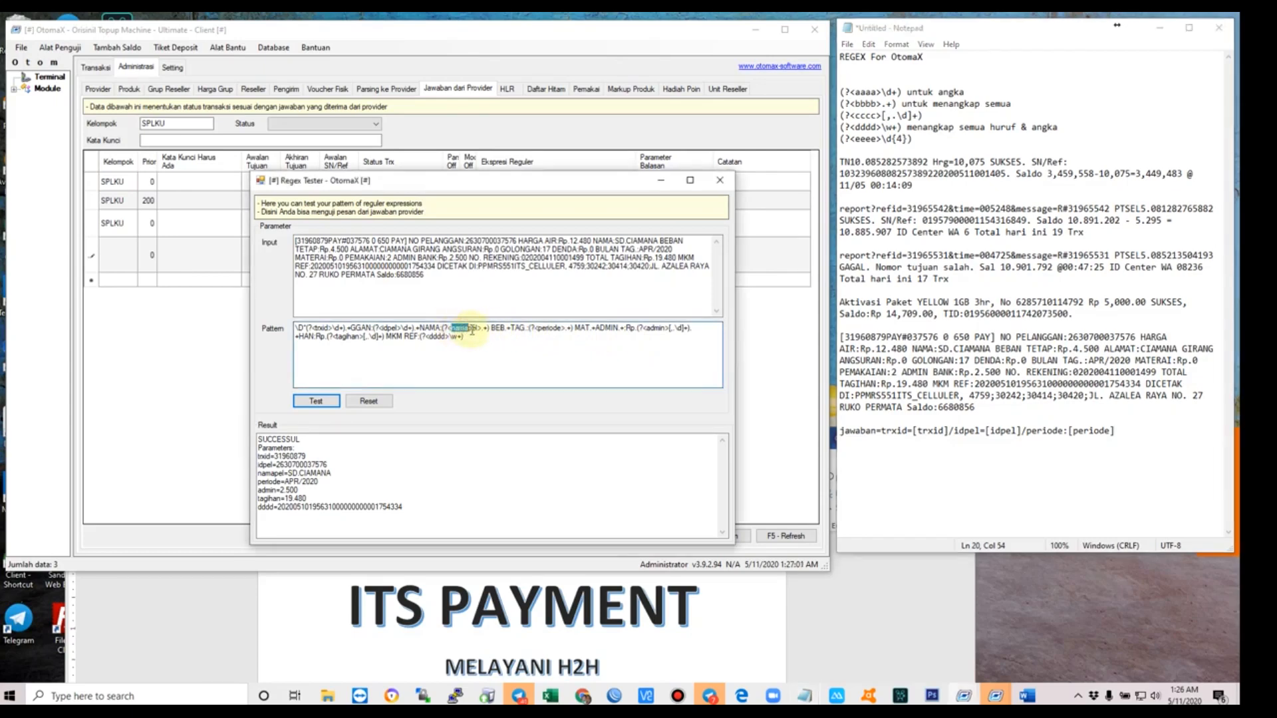
click(1074, 431)
drag(1074, 431, 1110, 432)
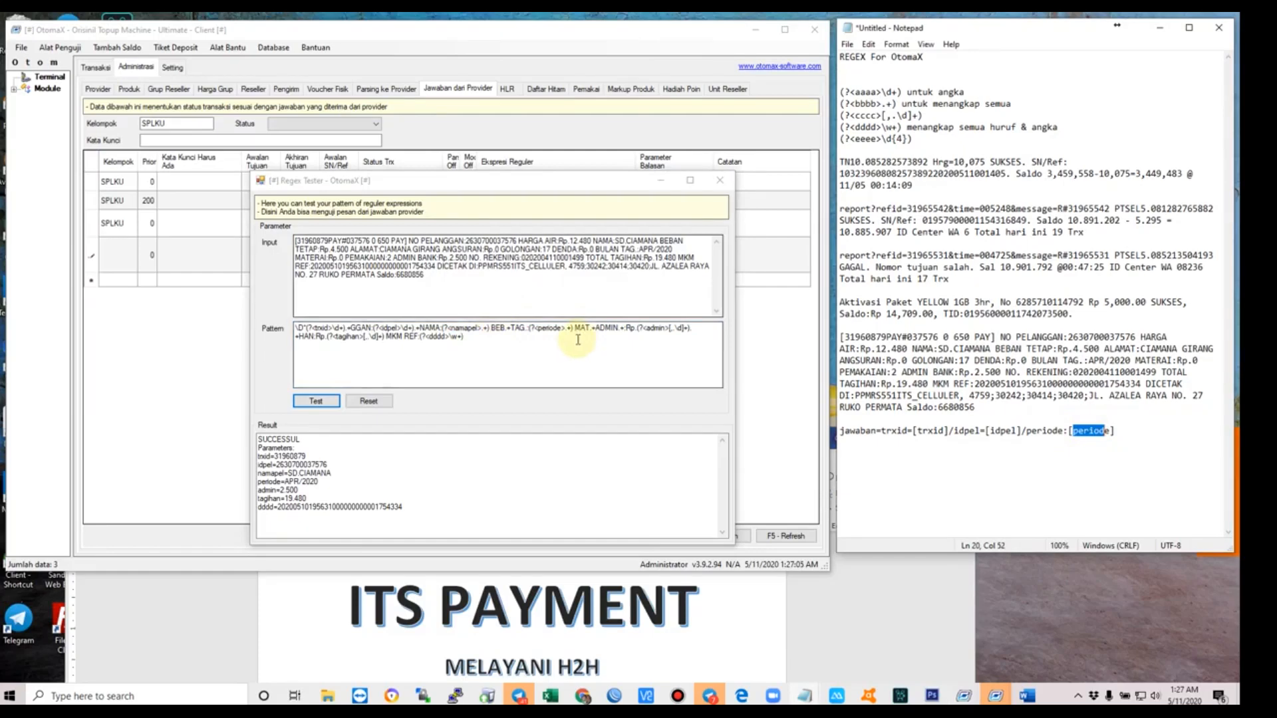
double_click(540, 329)
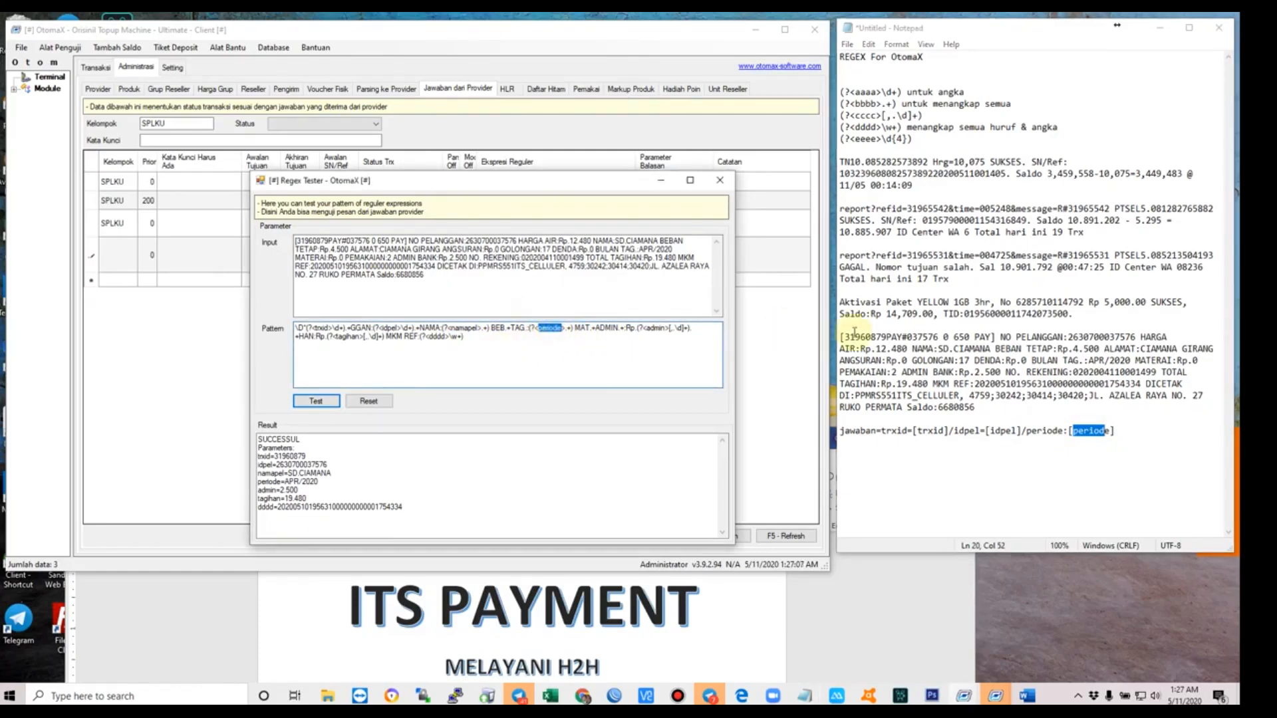
click(1119, 433)
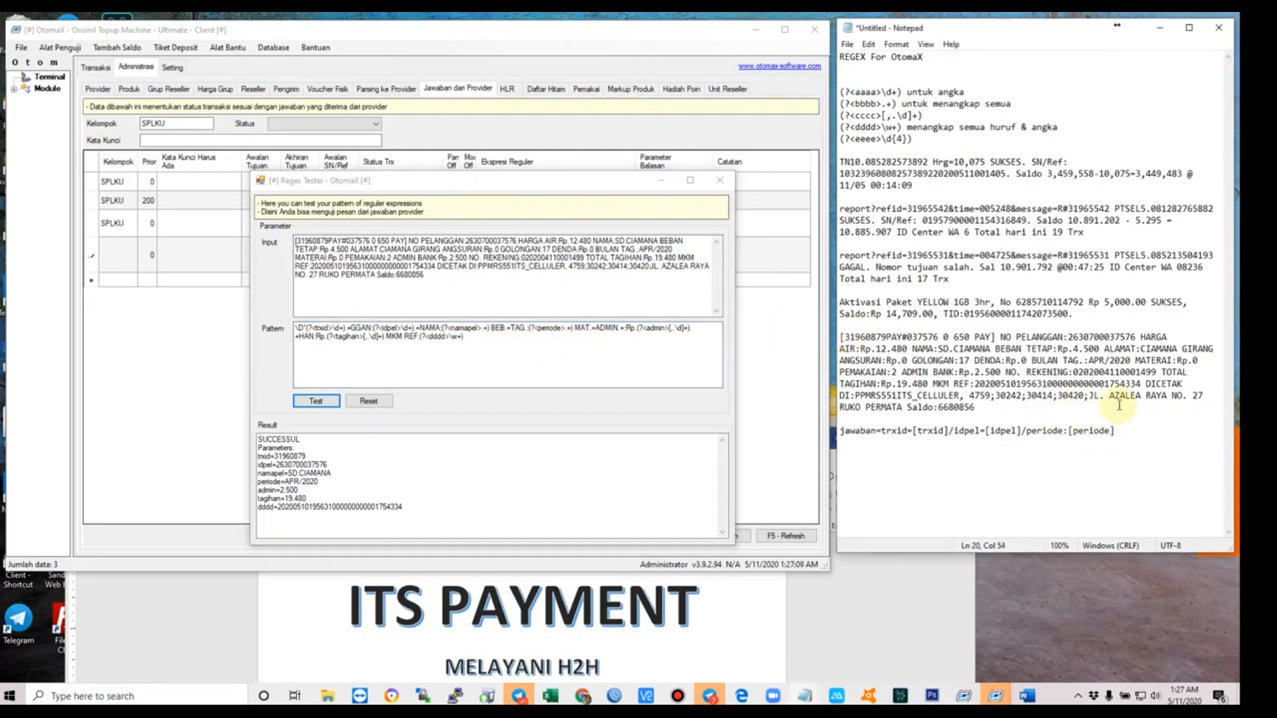
text(/Nama:[namapel)
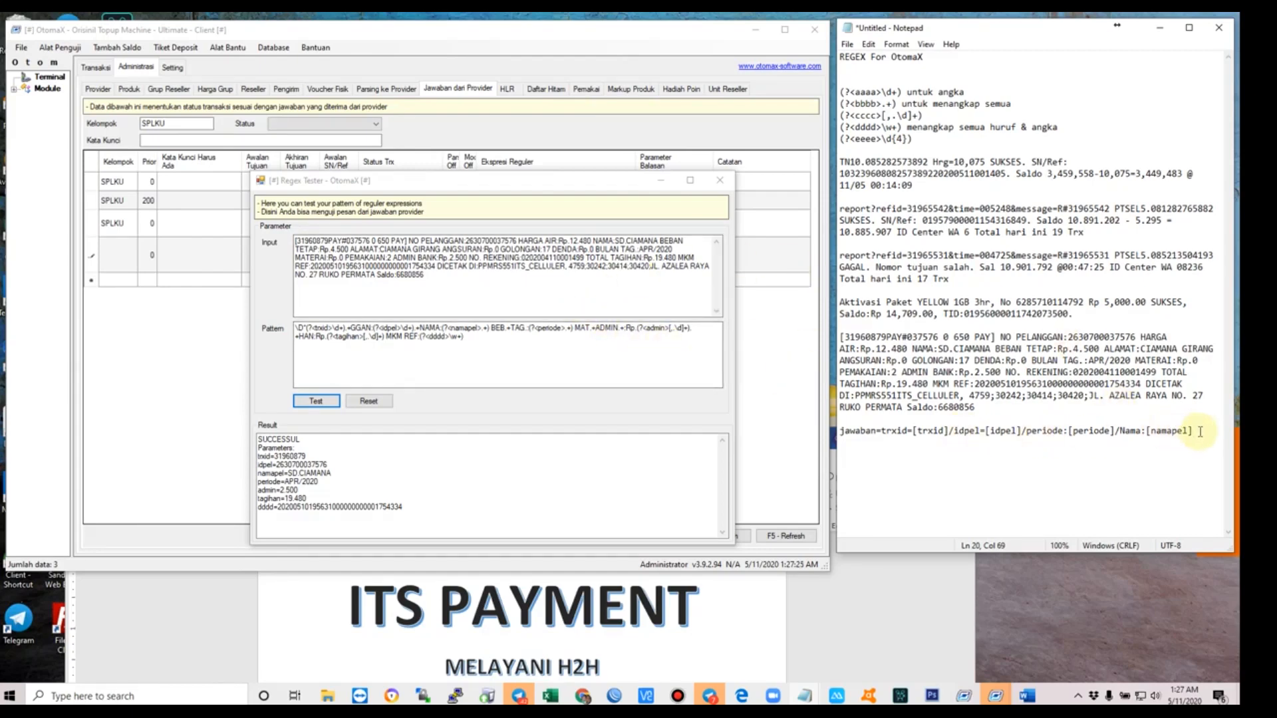
Replace the new rule's Parameter Balasan with the notes' line "jawaban=trxid=[trxid]/idpel=[idpel]/periode:[periode]/Nama:[namapel]" and widen that column.
drag(1200, 432, 836, 432)
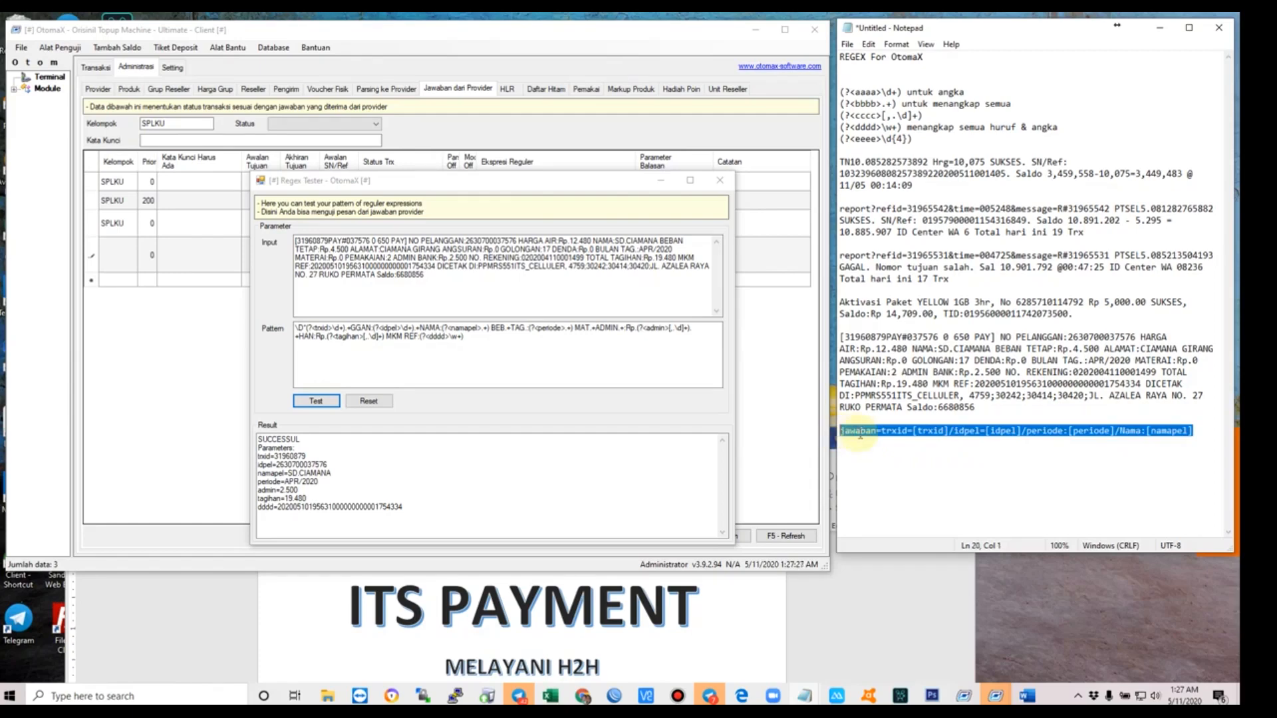
click(945, 458)
click(942, 431)
drag(991, 432, 1008, 432)
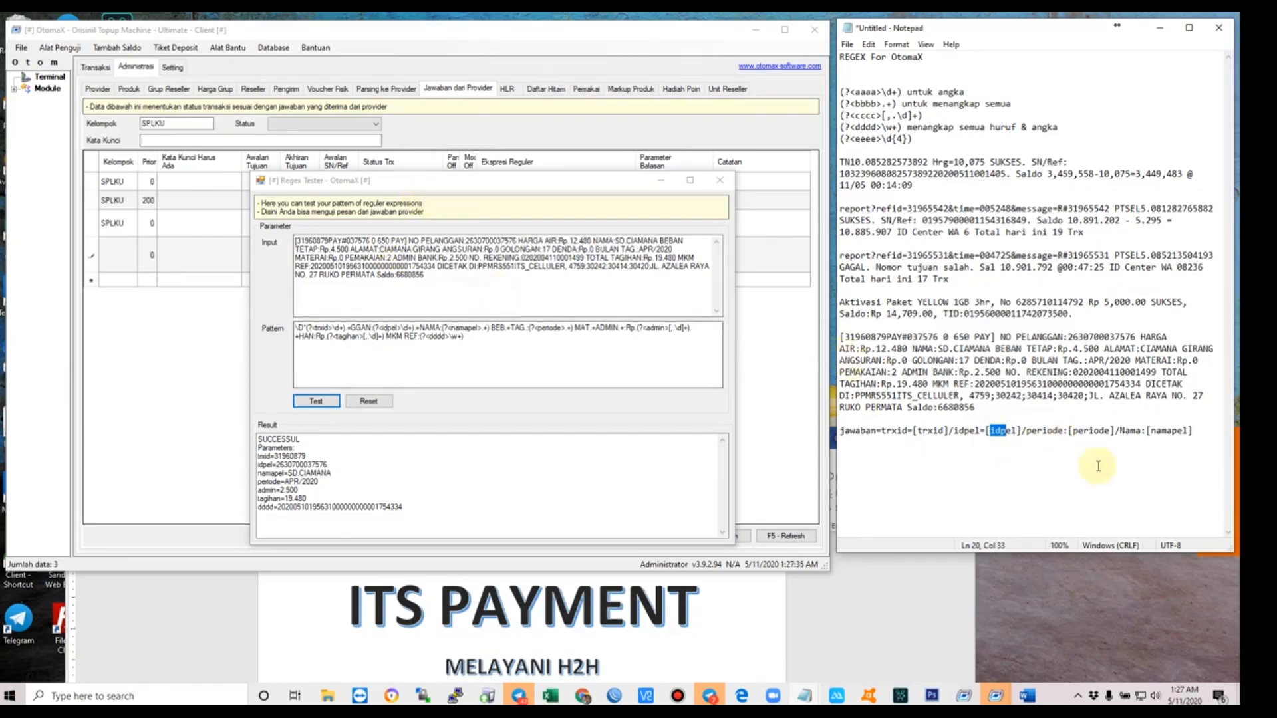
click(1194, 431)
shift+click(836, 431)
key(ctrl+c)
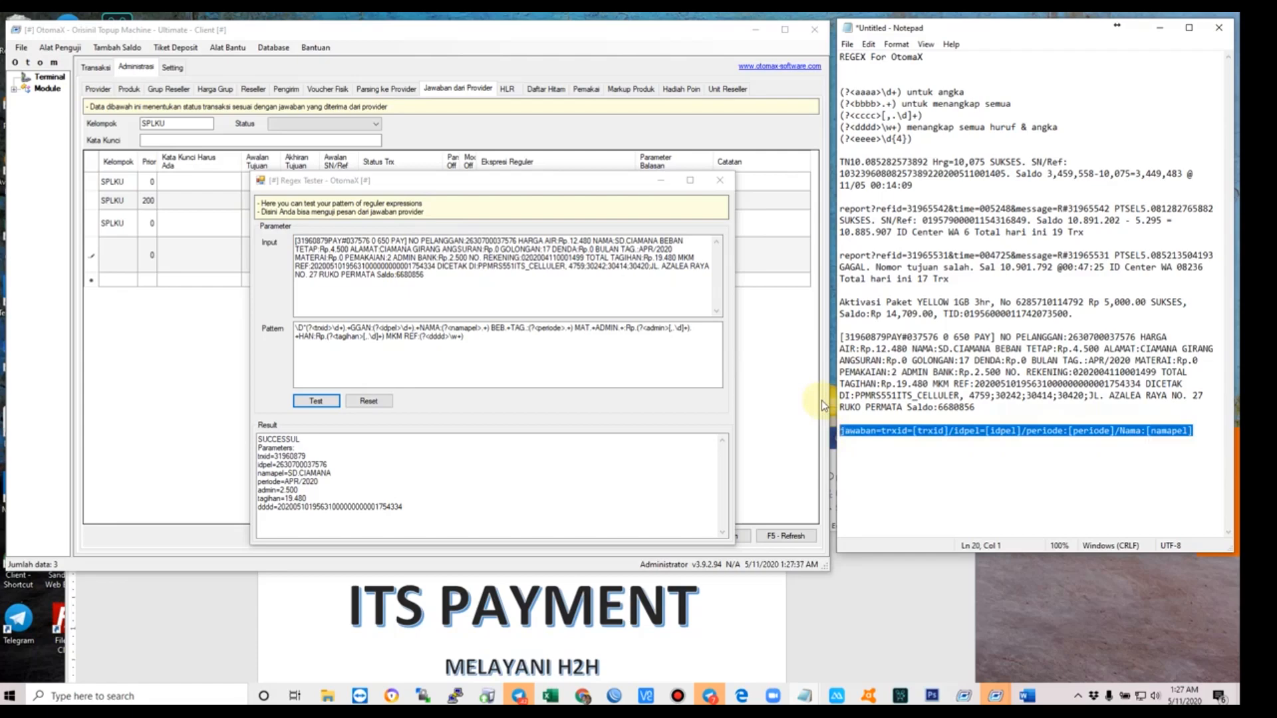
click(742, 268)
click(680, 261)
key(ctrl+v)
drag(713, 163, 748, 168)
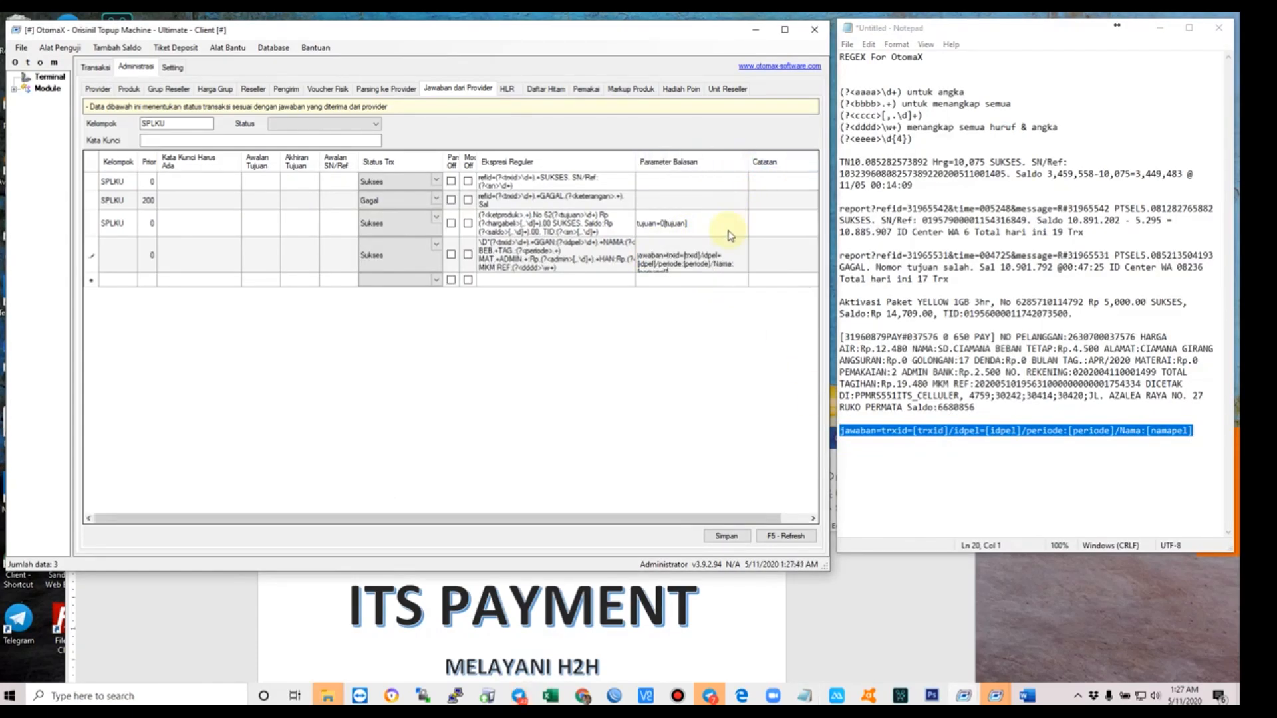
click(742, 259)
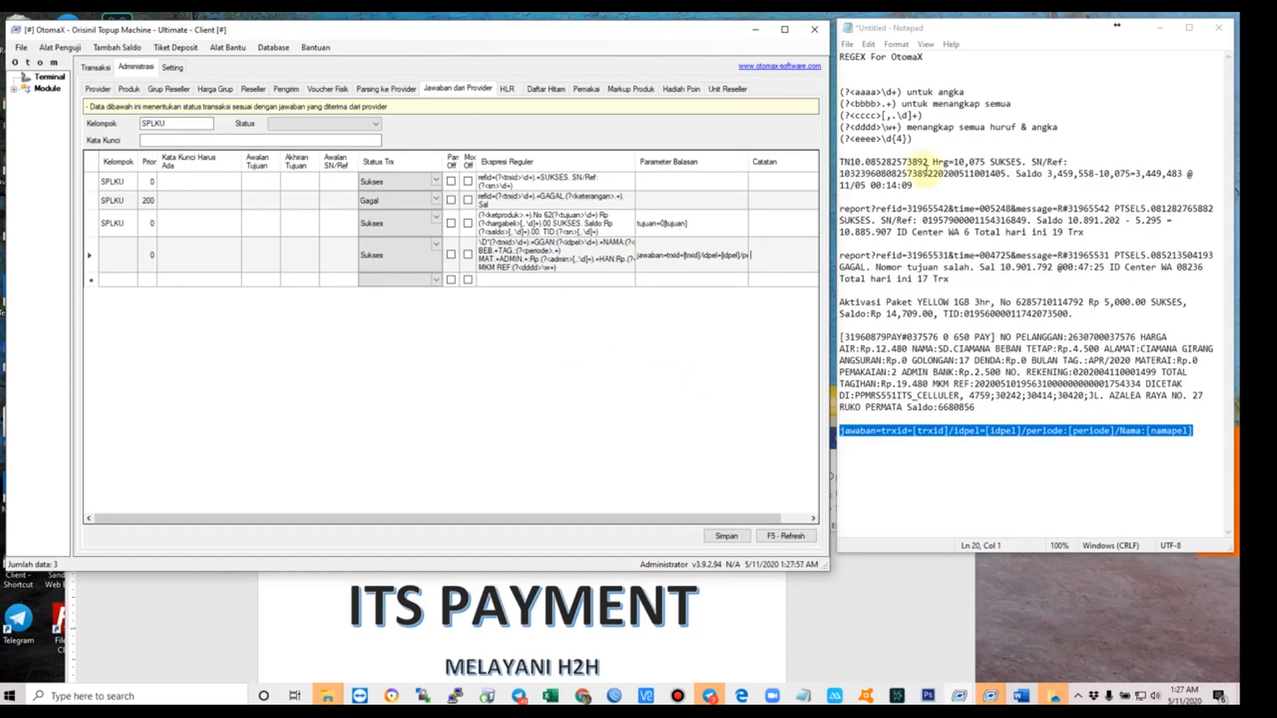
Annotate the "(?<eeee>\d{4})" line in the notes with "ini regex" and highlight its digit count.
click(916, 140)
drag(915, 140, 840, 140)
click(923, 139)
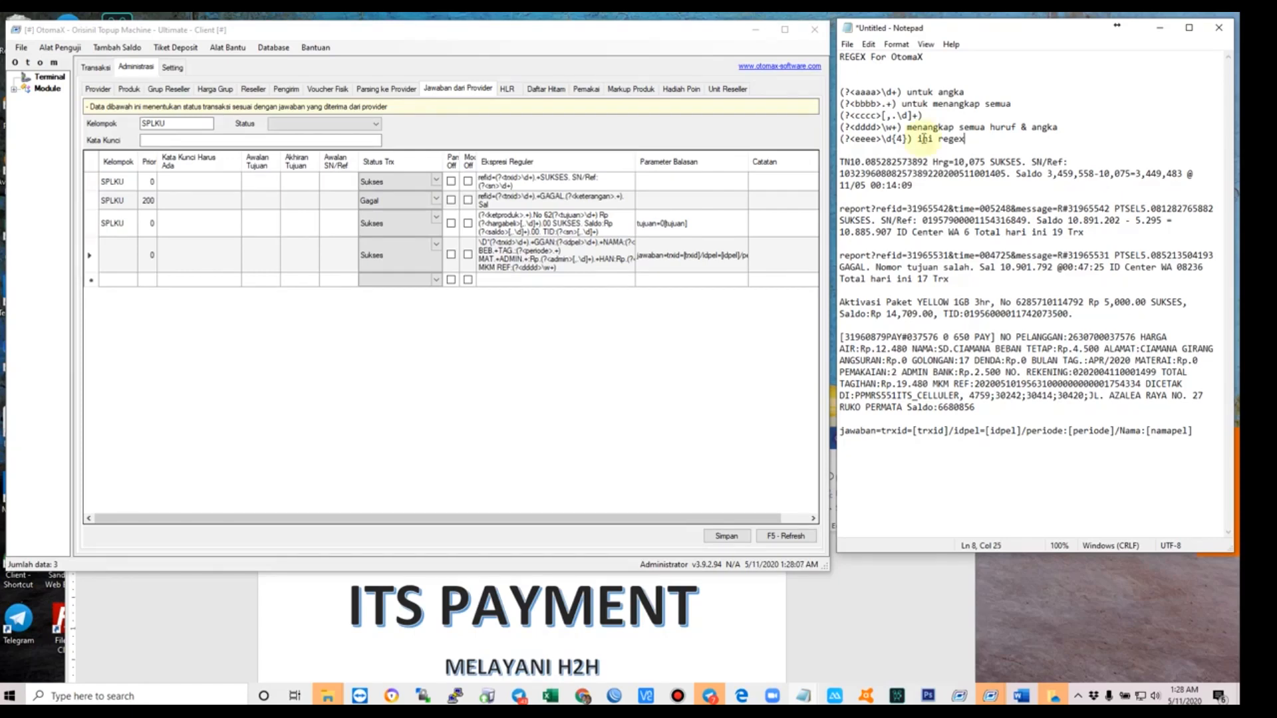
double_click(899, 139)
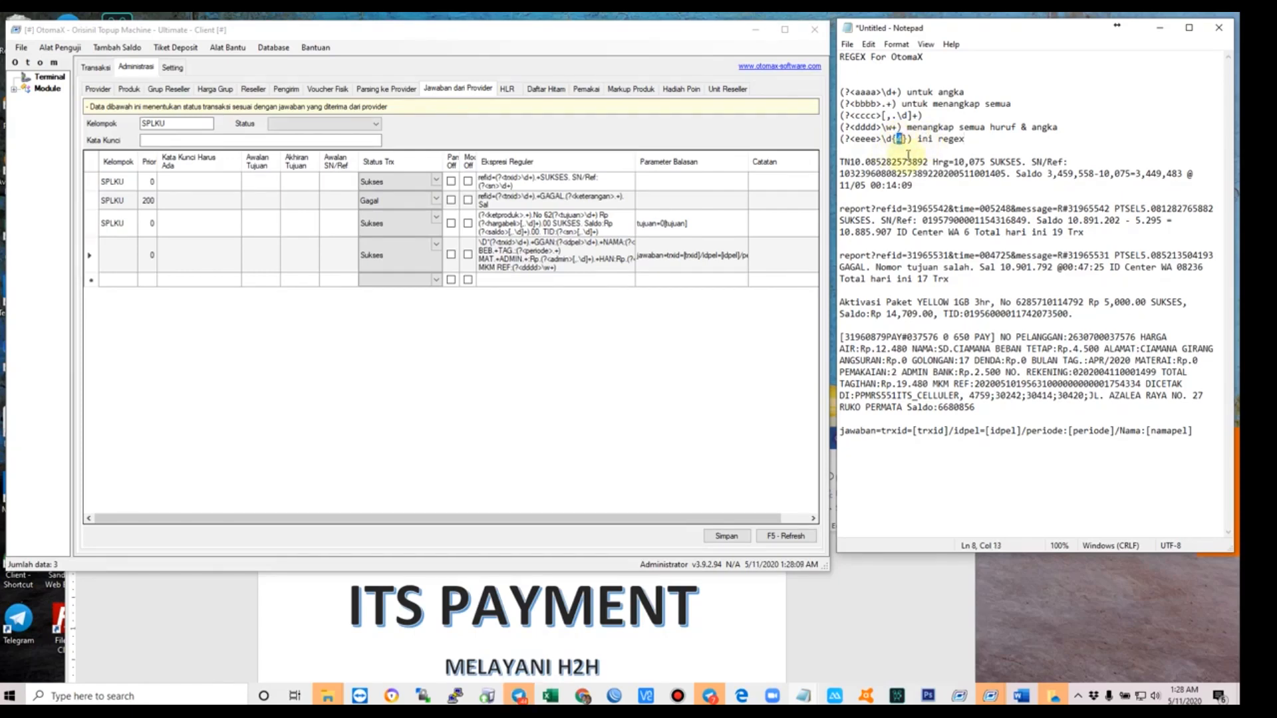
Replace the Regex Tester's input with the first TN10 SUKSES reply from the notes and highlight the leading digits of its SN/Ref.
drag(913, 185, 839, 161)
key(ctrl+c)
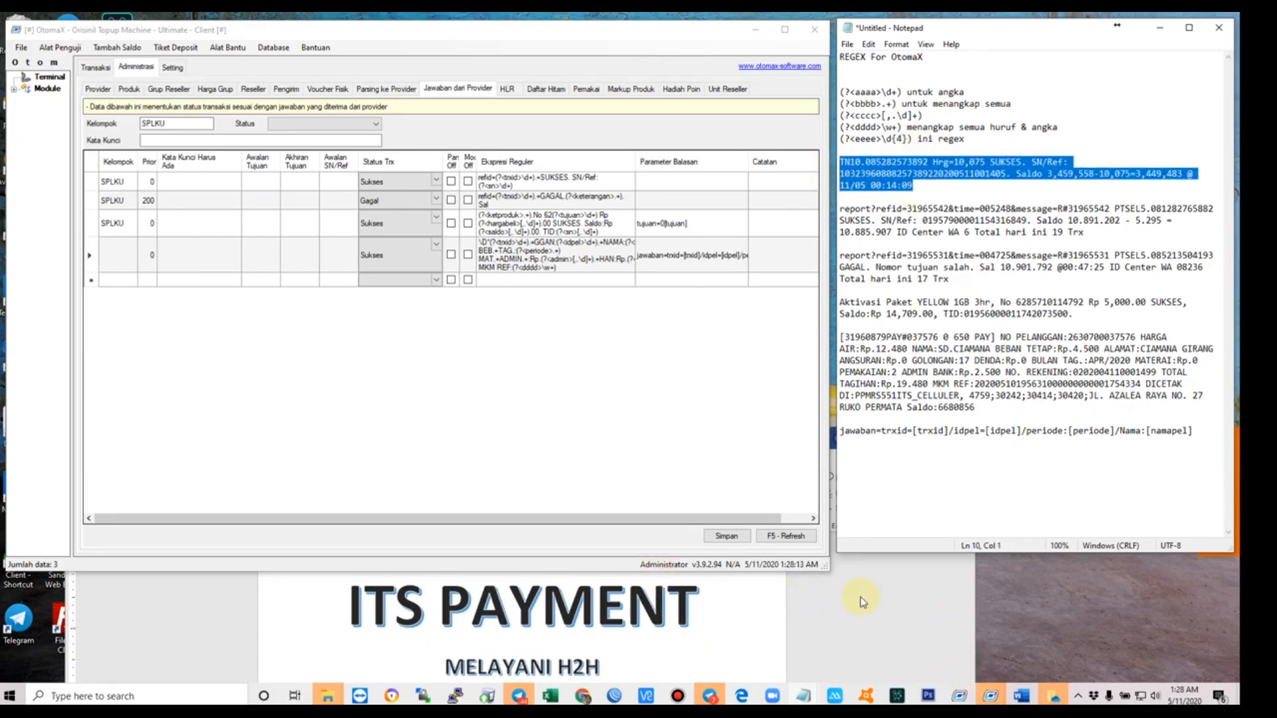
click(991, 695)
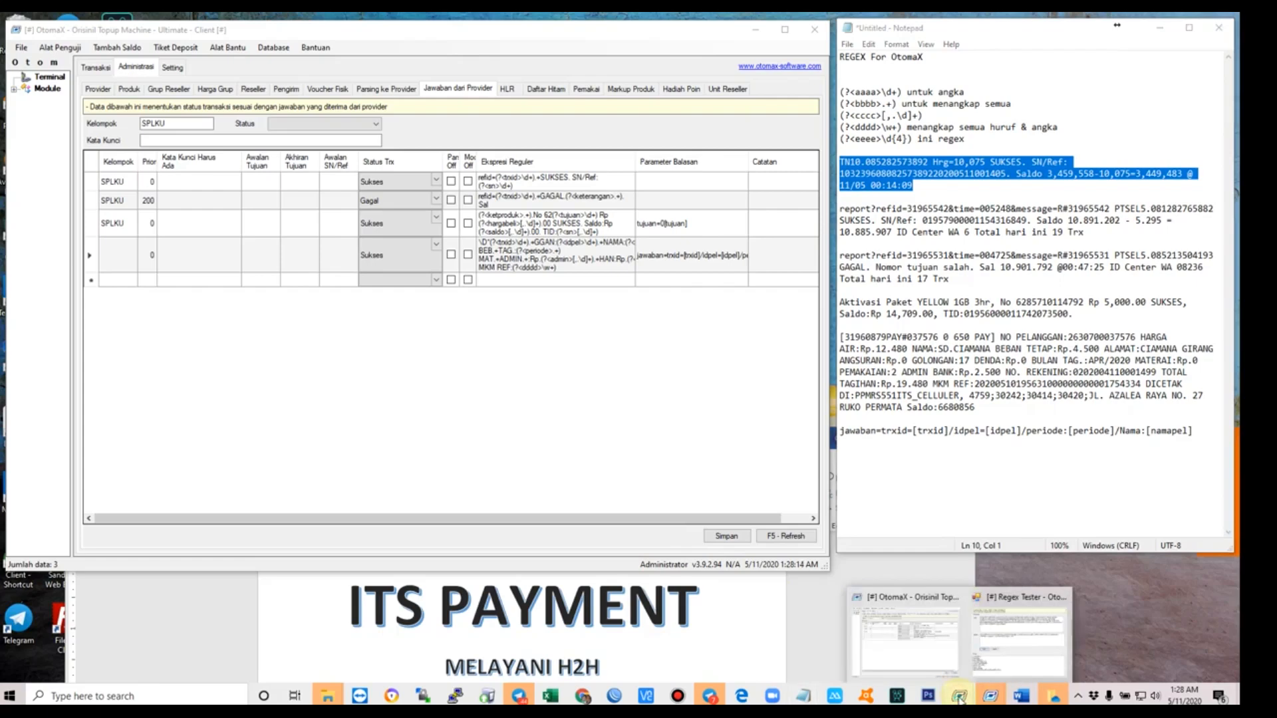
click(1009, 649)
key(ctrl+a)
key(ctrl+v)
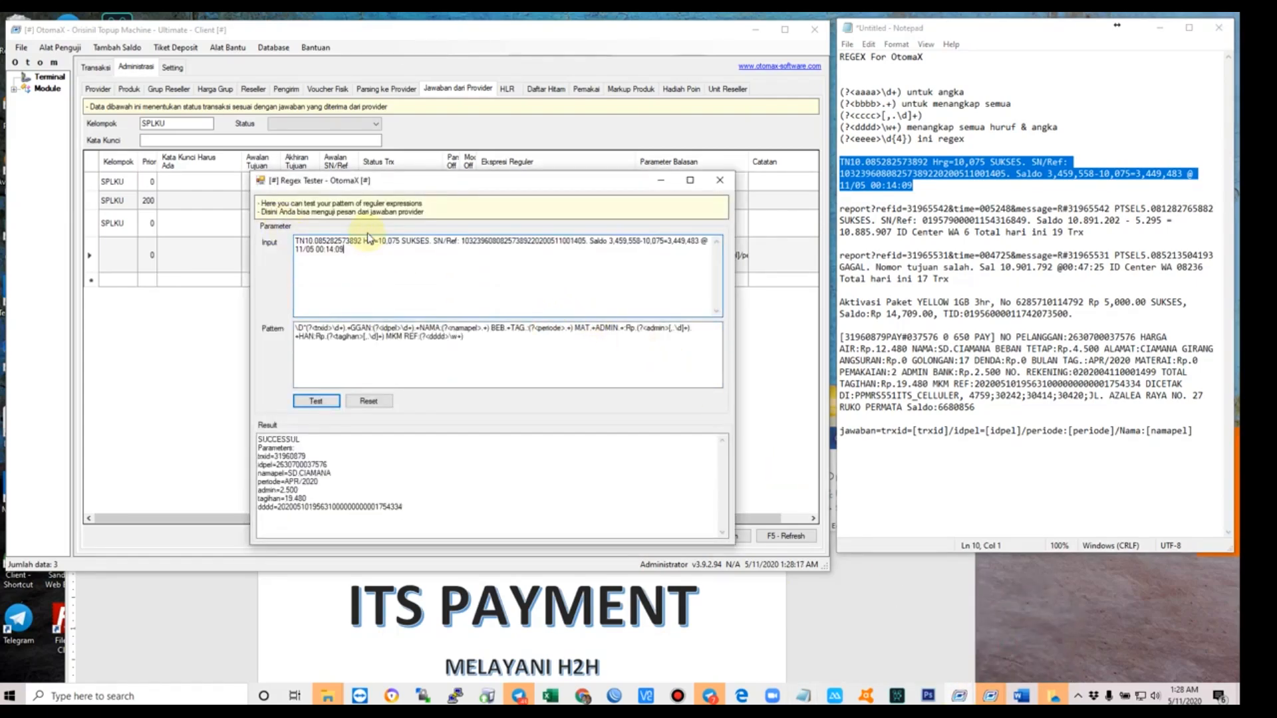
drag(435, 241, 536, 240)
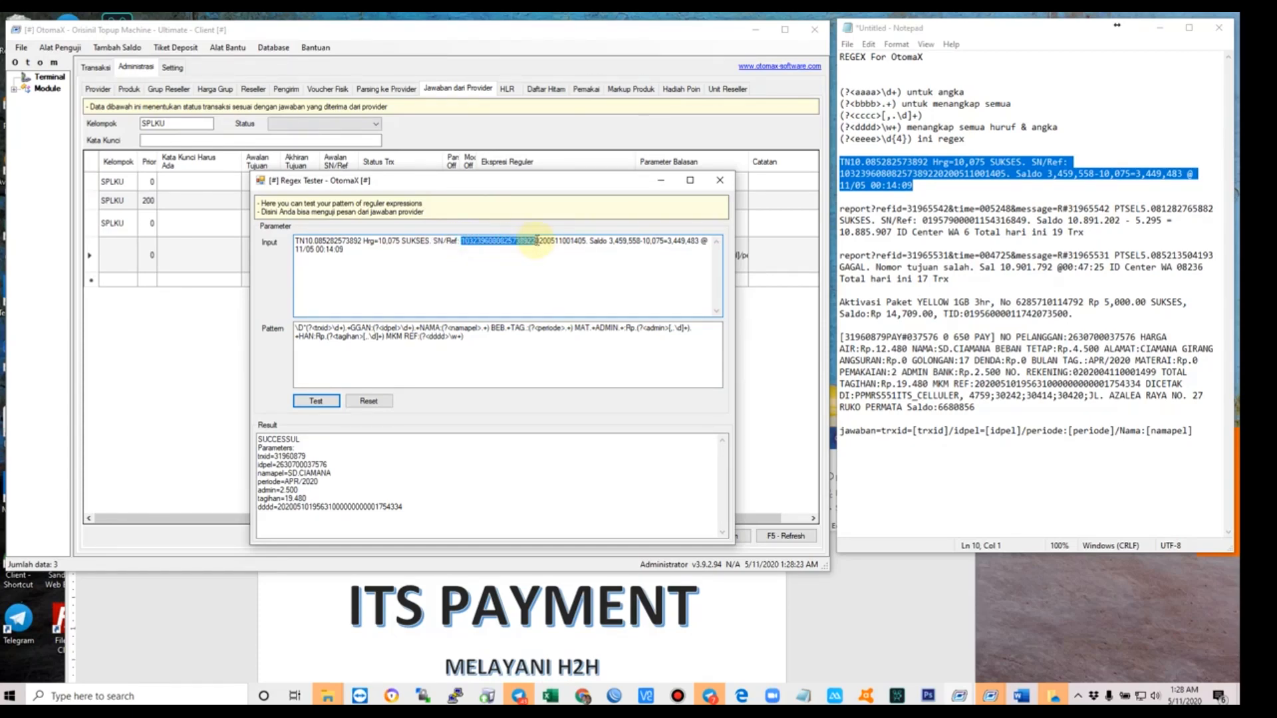
Replace the "ini regex" remark beside "(?<eeee>\d{4})" in the notes with "menangkap jumlah karakter tertentu".
click(502, 278)
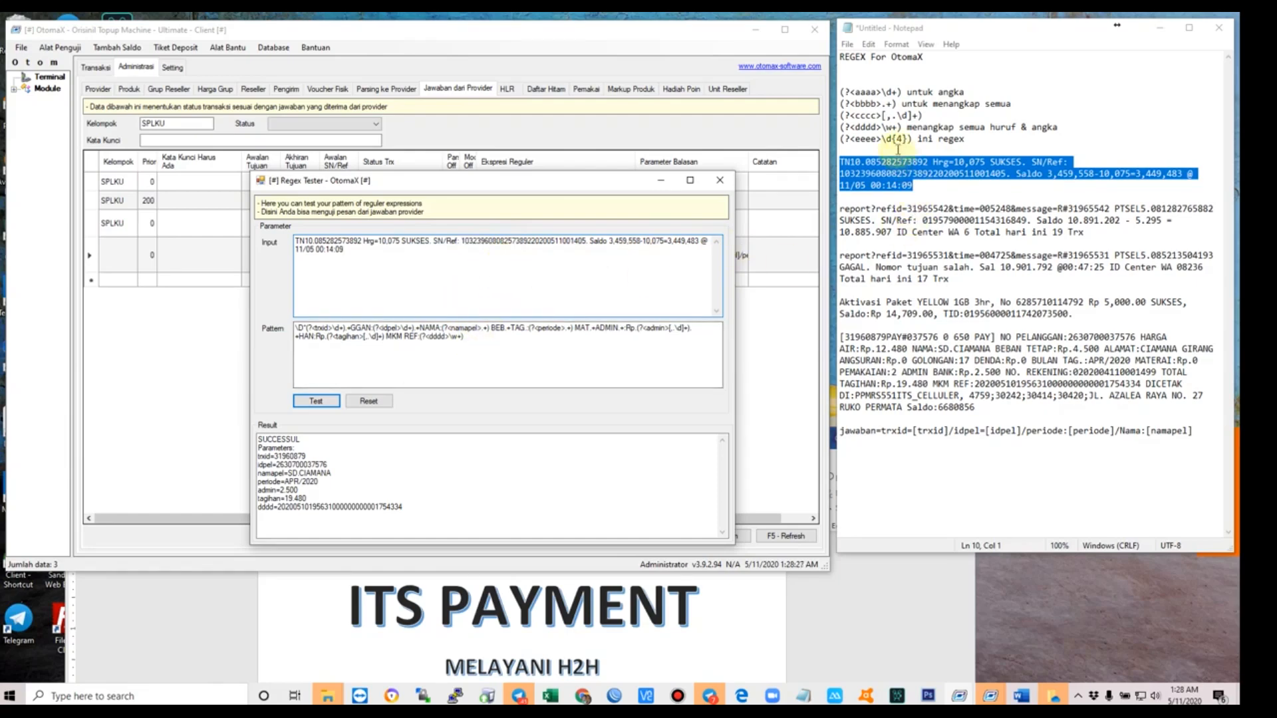
click(897, 151)
drag(966, 141, 922, 142)
text(menangkap )
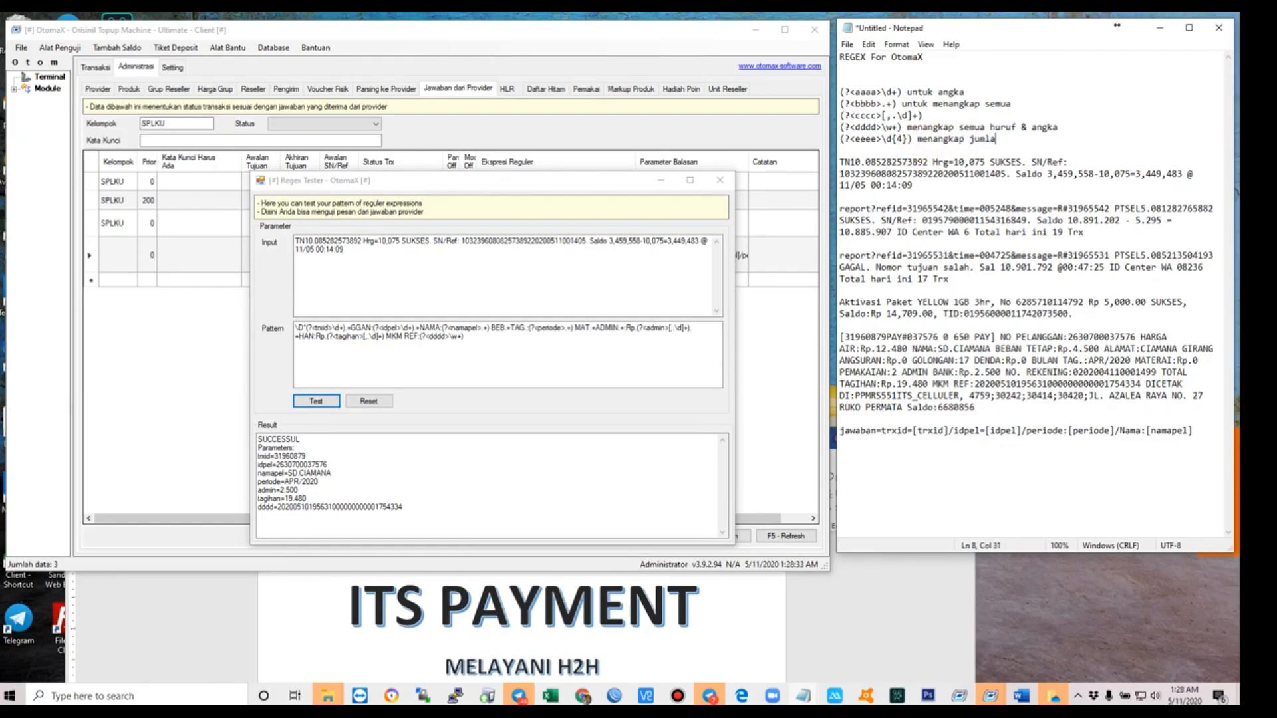
text(jumlah karakter tertentu)
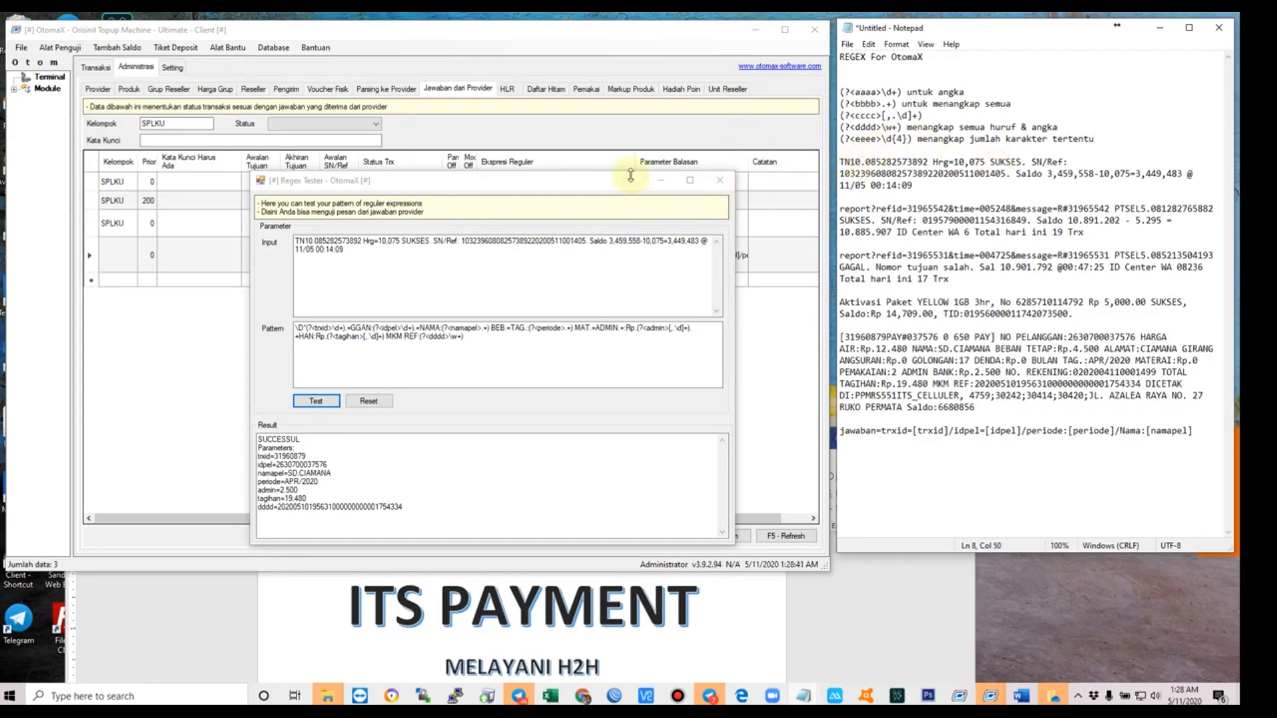
Replace the old pattern in the Regex Tester with the literal text "Ref: " that precedes the reply's serial number.
drag(433, 241, 458, 242)
click(479, 338)
key(ctrl+a)
key(Delete)
click(326, 333)
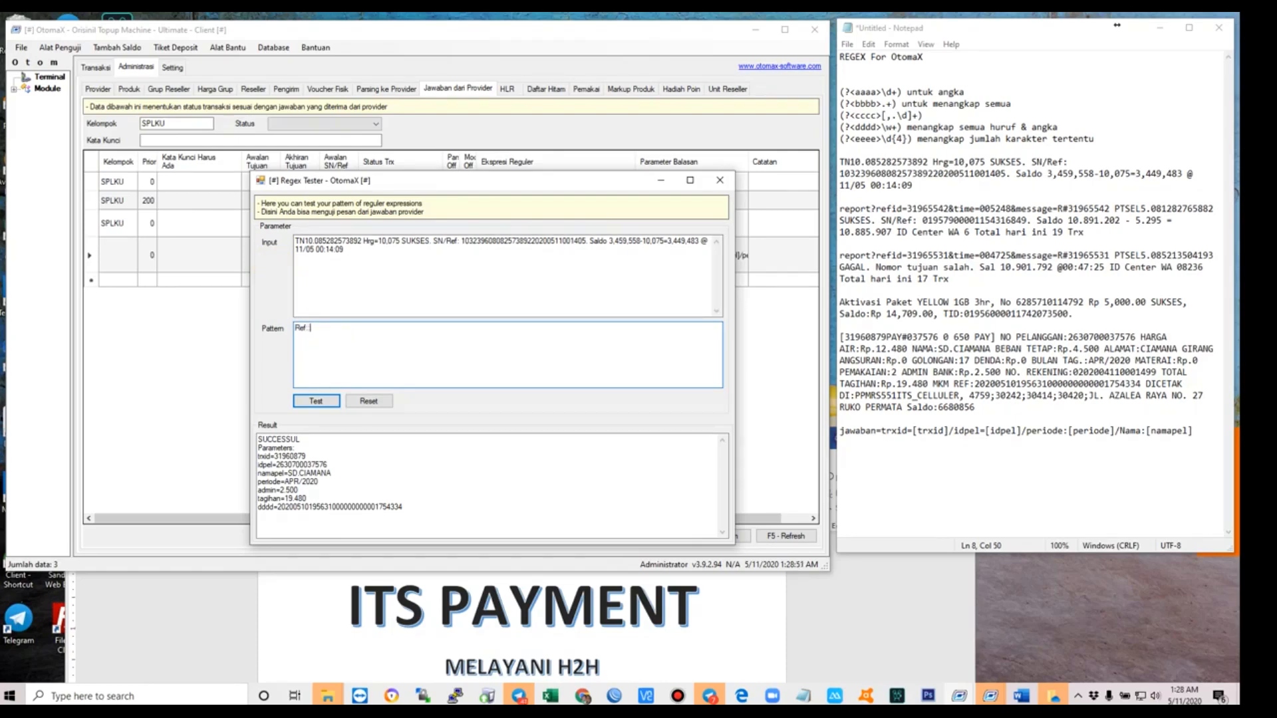
Append the notes' "(?<eeee>\d{4})" group to the "Ref: " pattern, set its digit count to 5, and test it.
drag(842, 137, 910, 143)
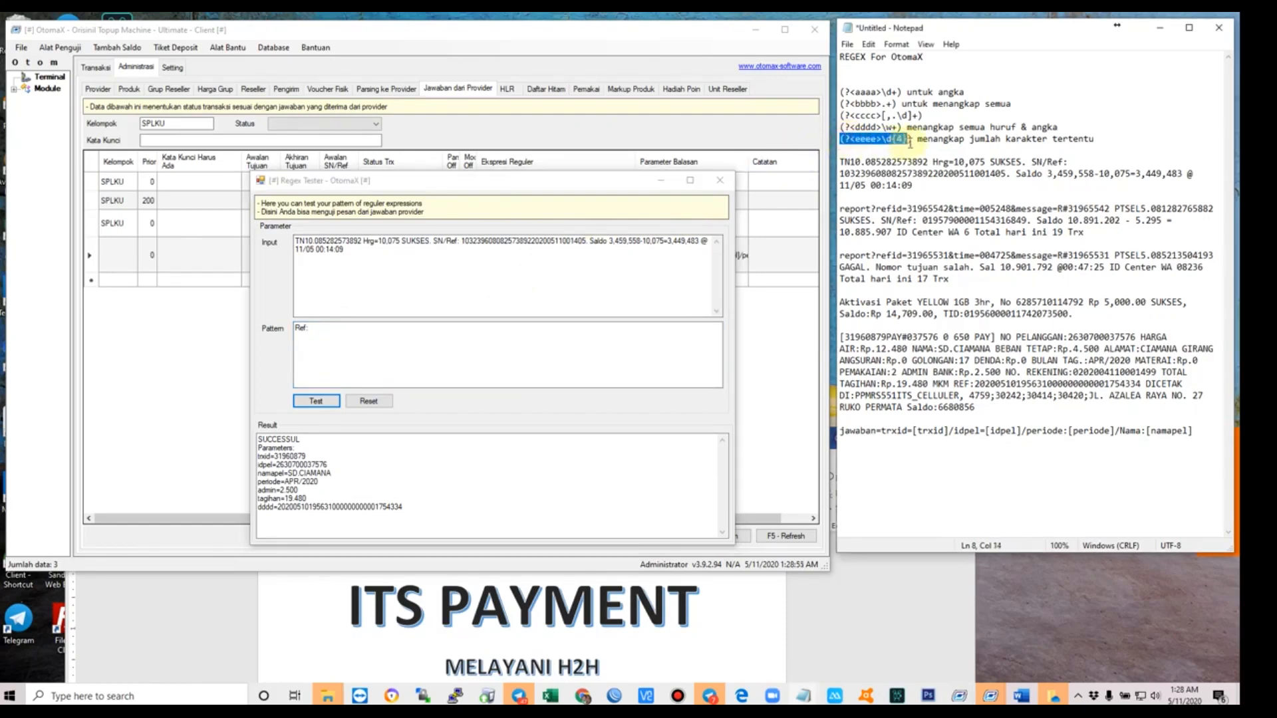
key(ctrl+c)
click(351, 332)
key(ctrl+v)
text(5)
click(332, 401)
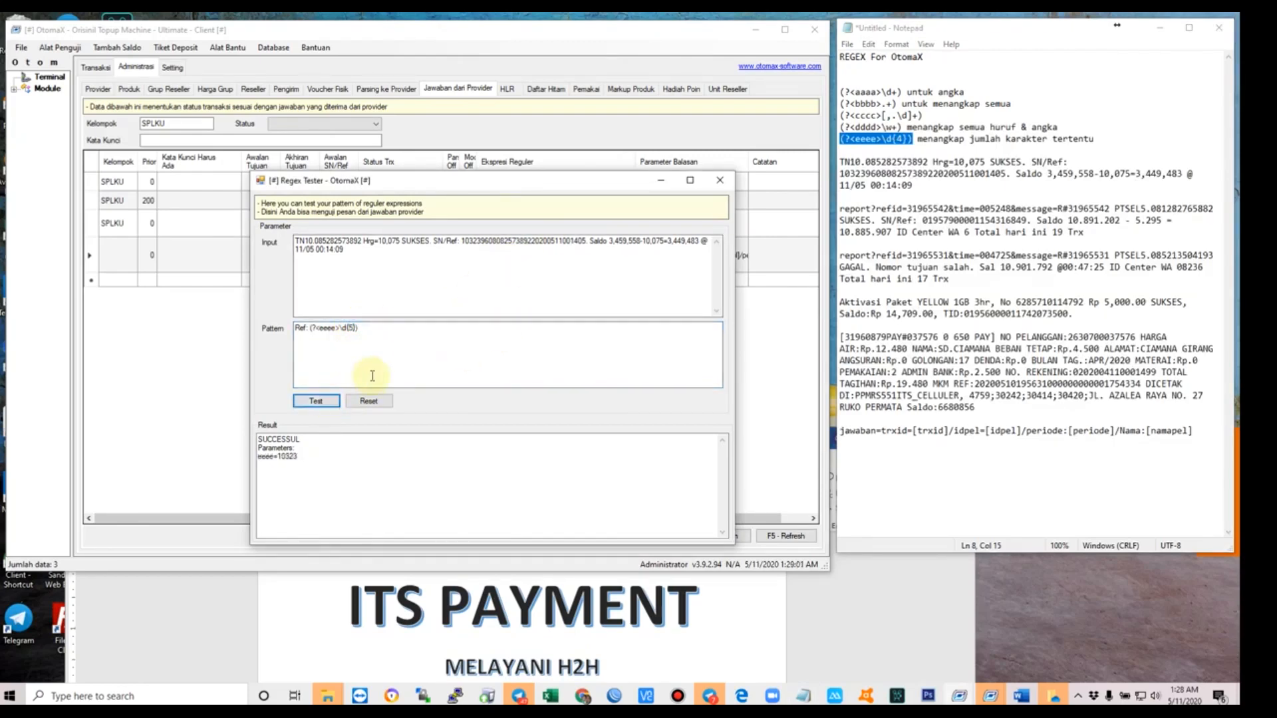
click(287, 457)
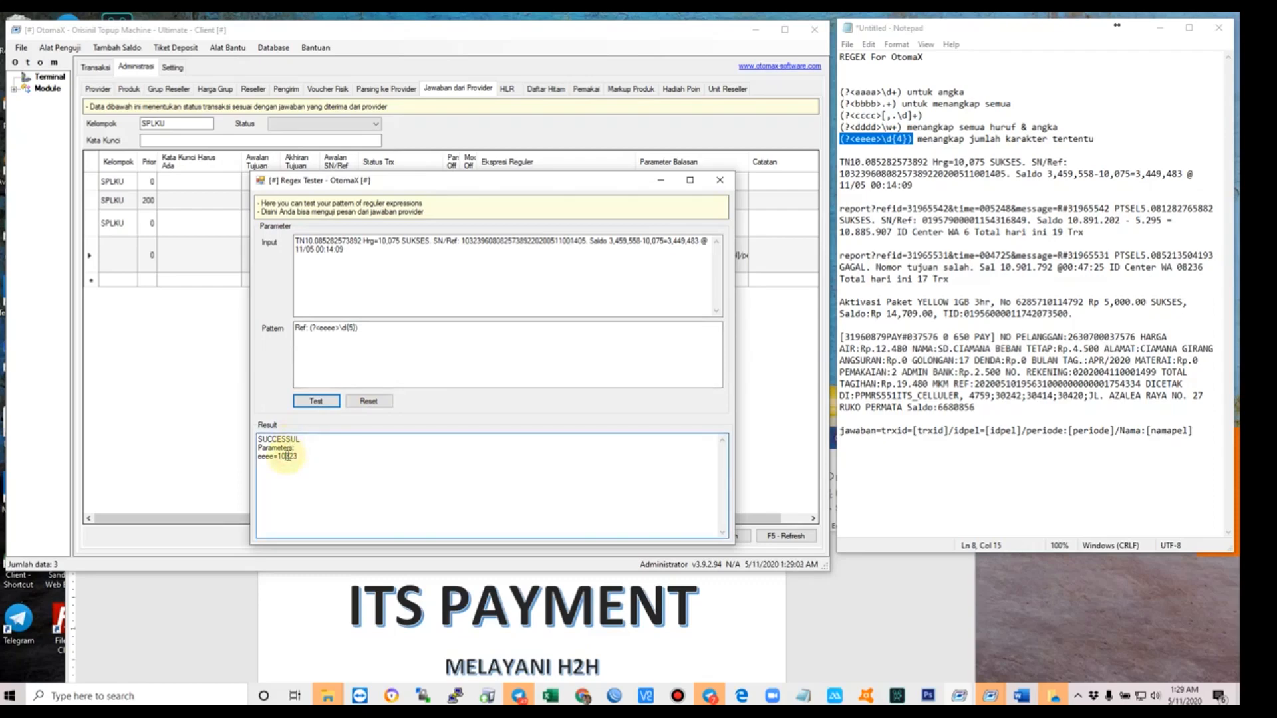
Set the eeee group's digit count to 12, test the pattern again, and check the captured digits.
click(353, 328)
key(BackSpace)
text(12)
click(315, 401)
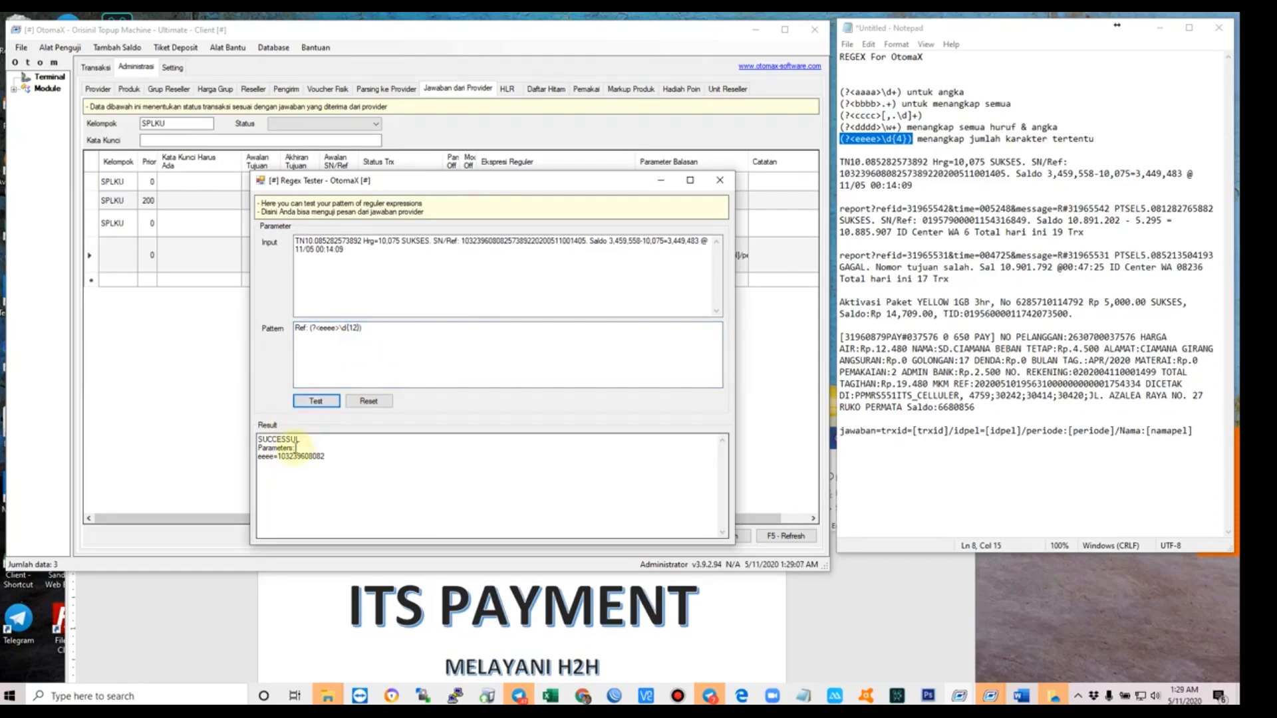
drag(281, 457, 319, 454)
click(319, 454)
click(406, 331)
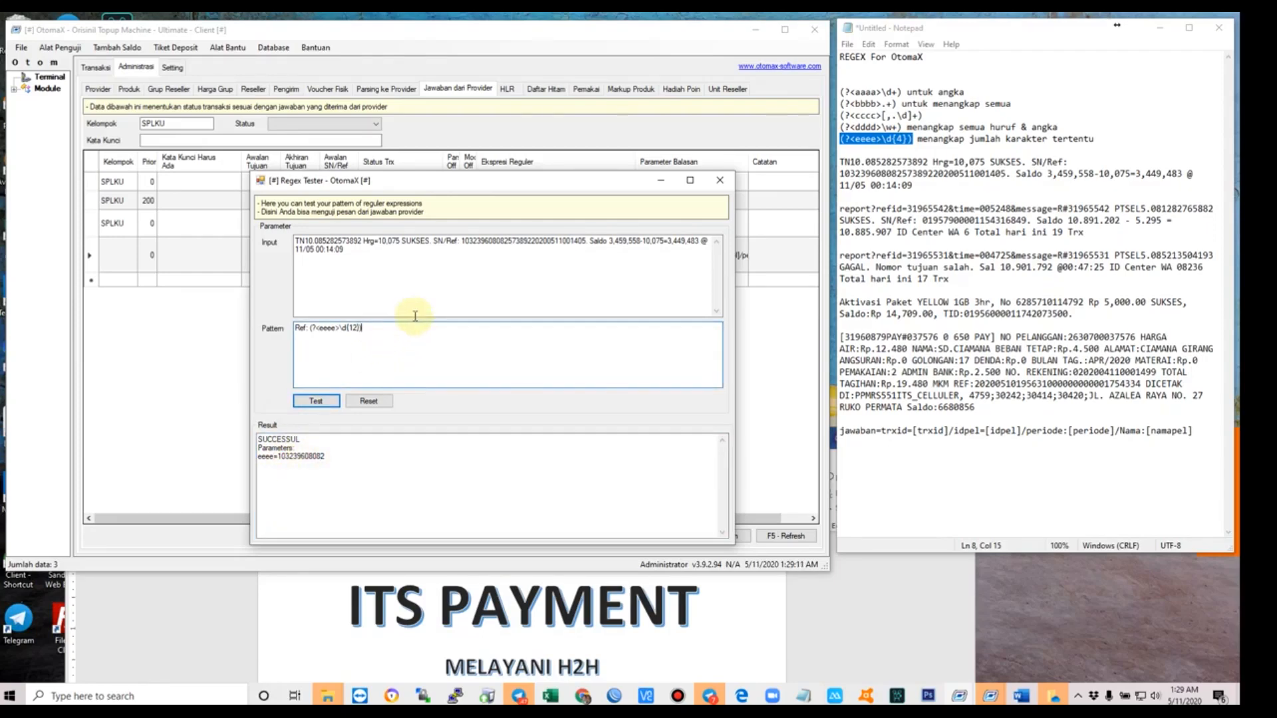